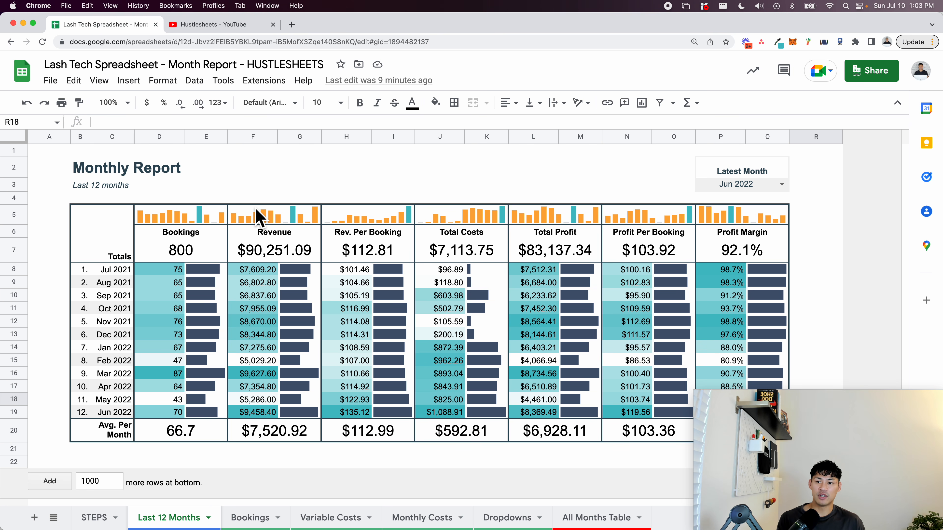
- View the Hustlesheets YouTube channel's video list in the browser, and return to the spreadsheet's monthly report
left_click(274, 176)
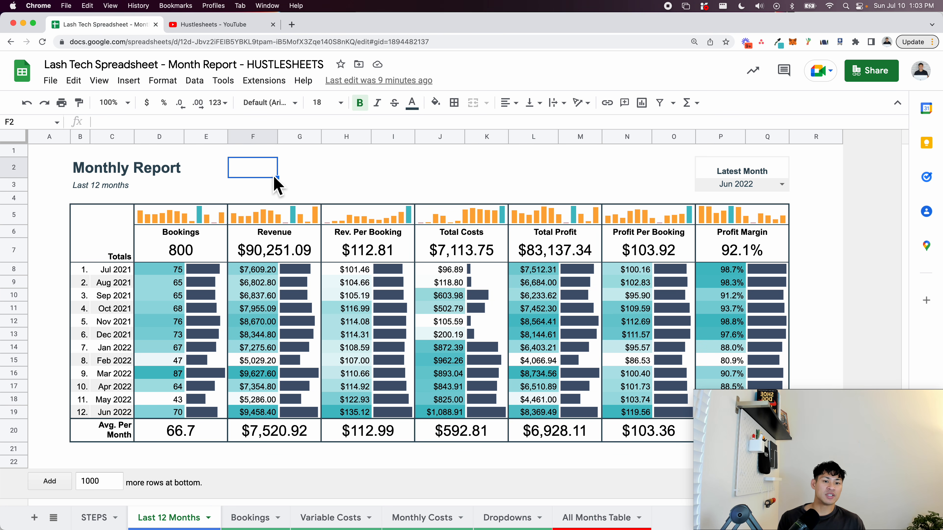
left_click(223, 25)
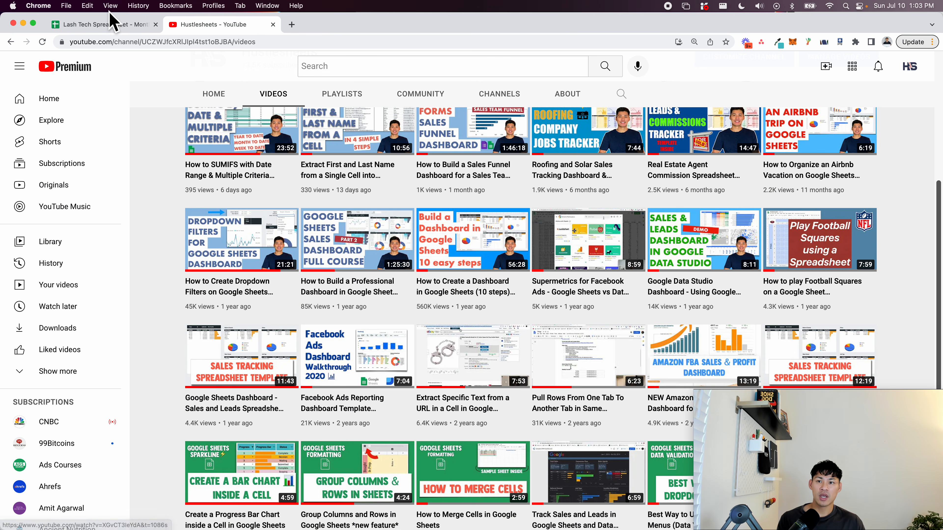
left_click(108, 24)
left_click(459, 177)
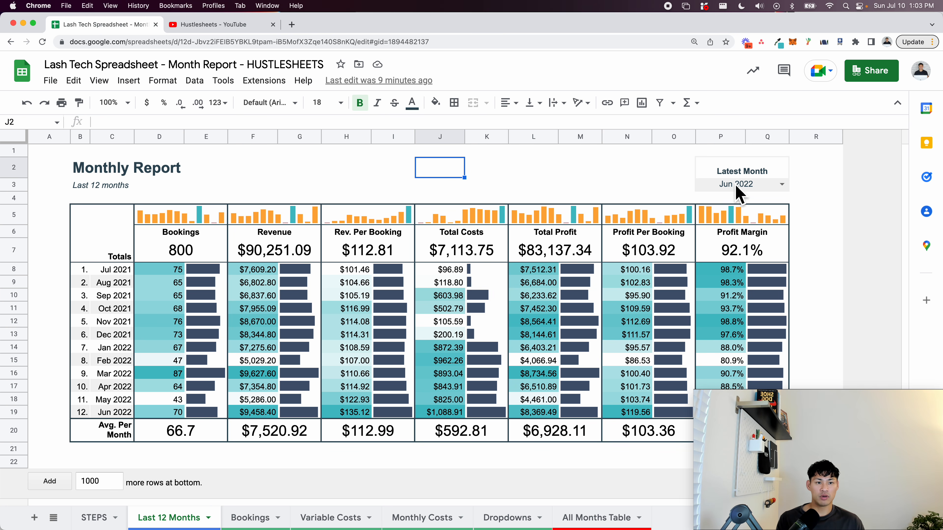
- Cycle the report's Latest Month through May 2022, Mar 2022 and Jul 2022, and set it back to Jun 2022
left_click(781, 185)
left_click(745, 238)
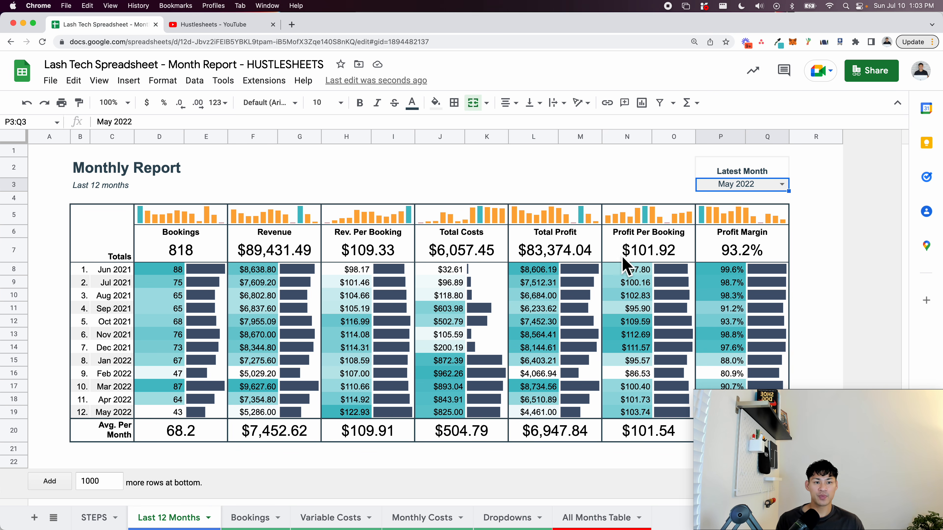
left_click(781, 185)
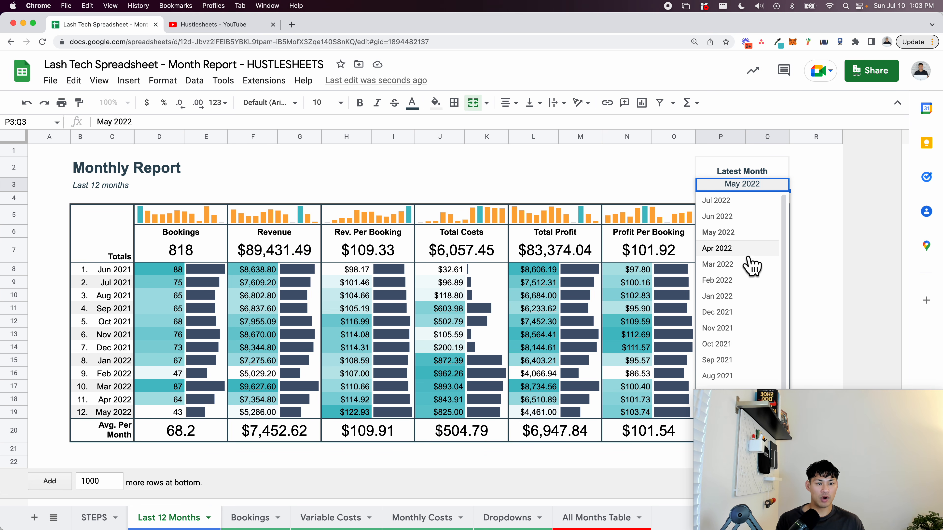
left_click(750, 264)
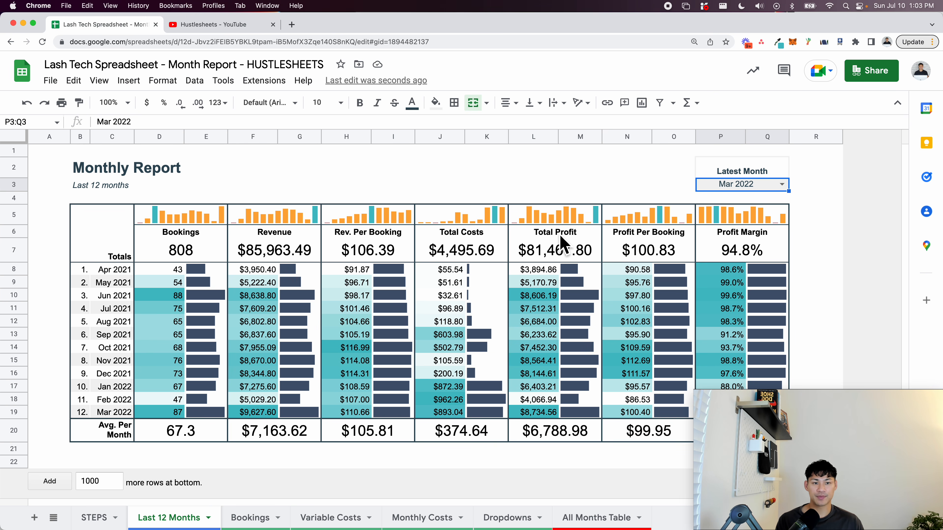
left_click(782, 184)
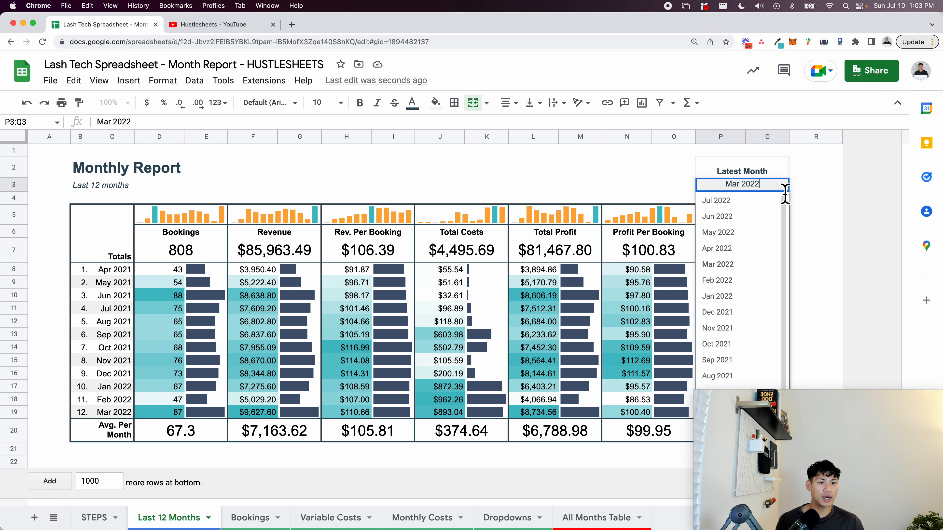
left_click(745, 205)
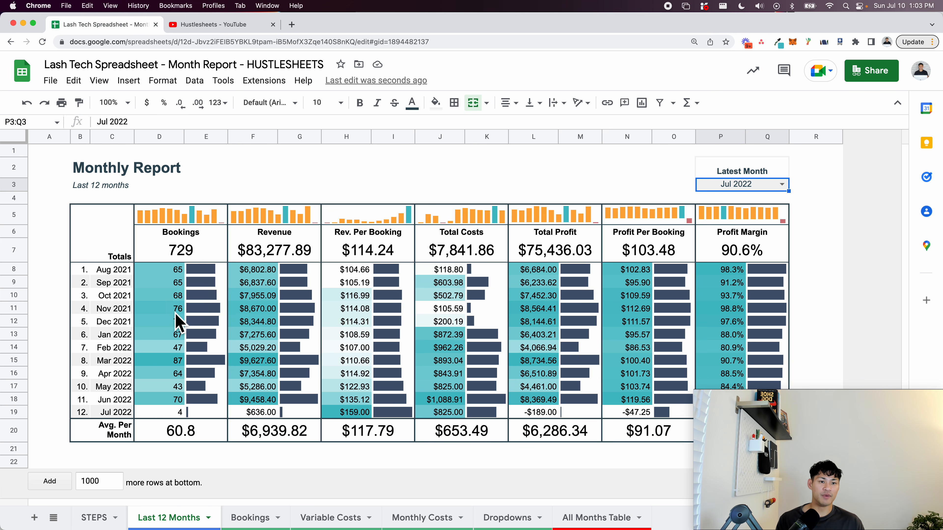
left_click(781, 184)
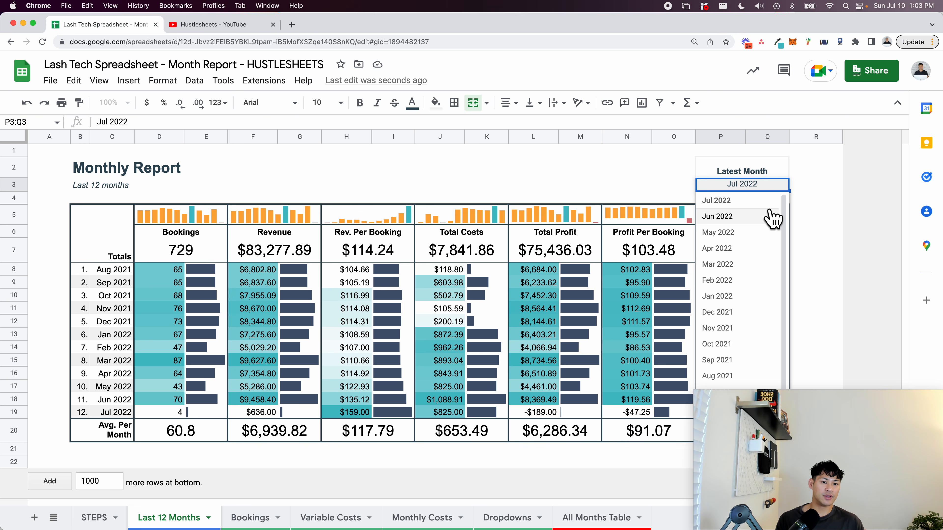
left_click(773, 218)
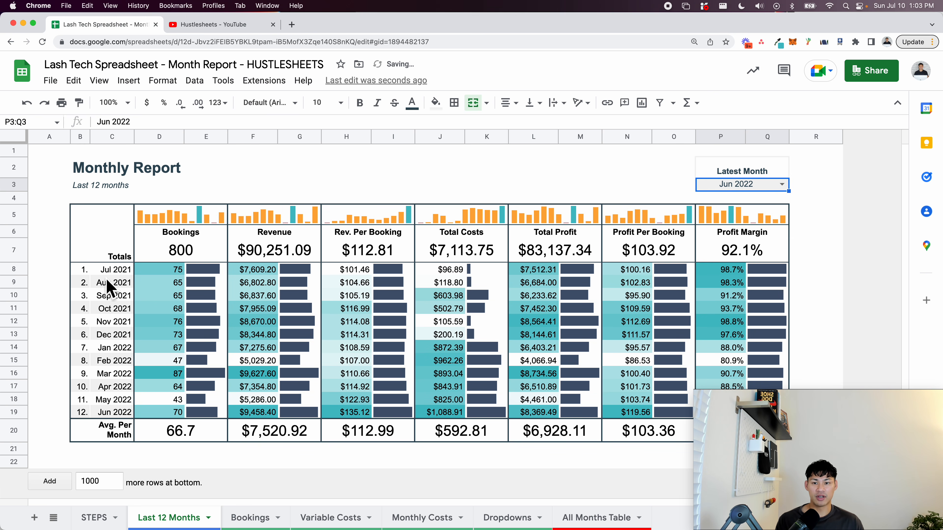
left_click(427, 187)
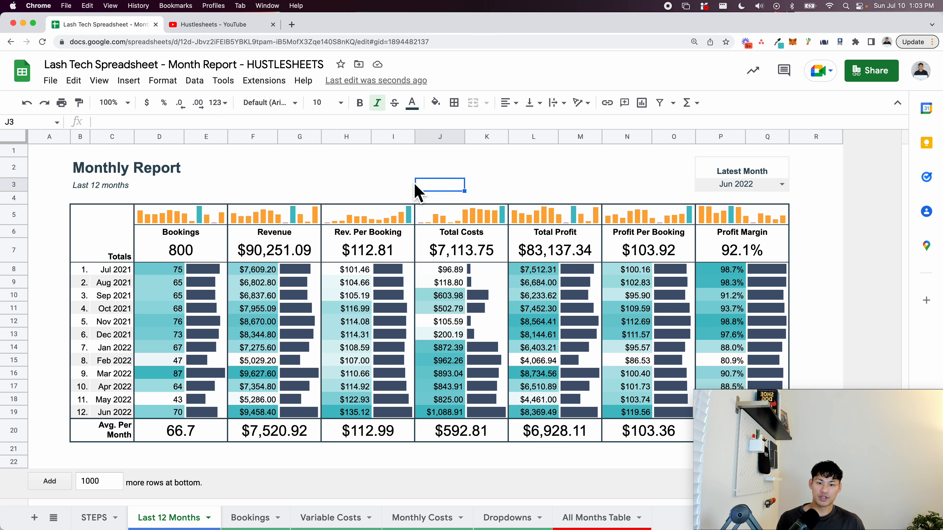
- Look through the Bookings, Variable Costs and Monthly Costs sheets, and return to the Last 12 Months report
left_click(253, 517)
left_click(331, 517)
left_click(413, 524)
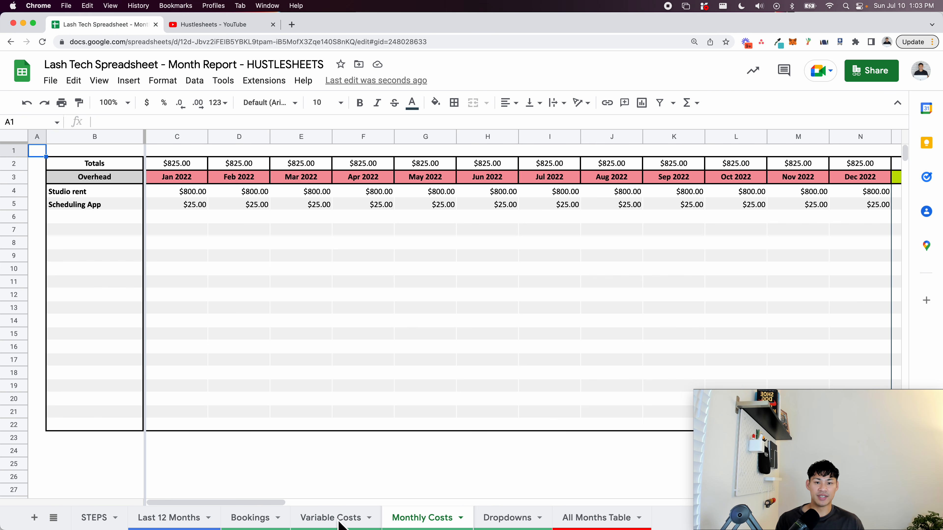
left_click(189, 517)
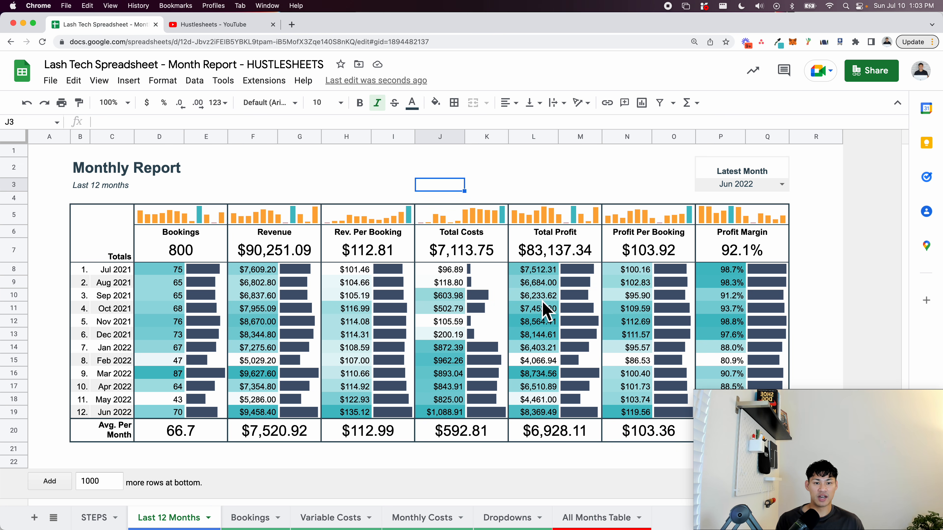
- Review the build checklist on the STEPS sheet and return to the Last 12 Months report
left_click(93, 517)
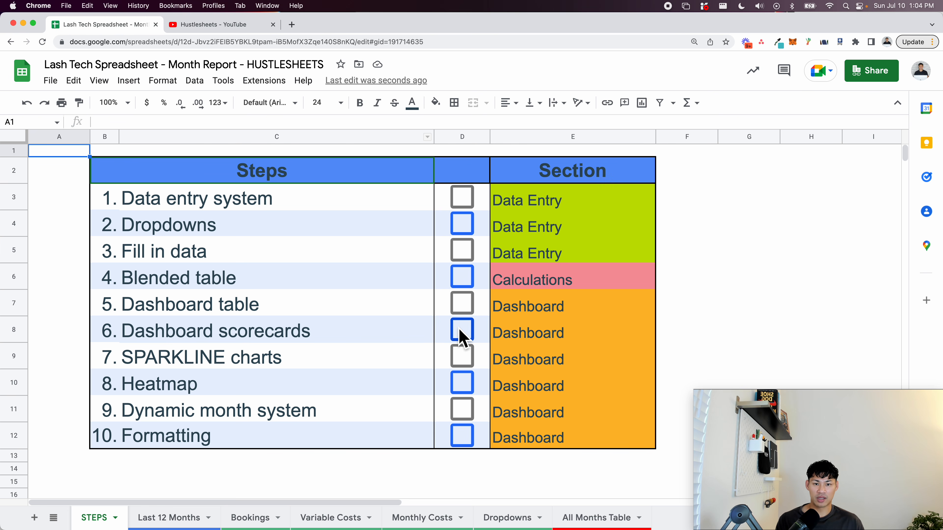
left_click(183, 520)
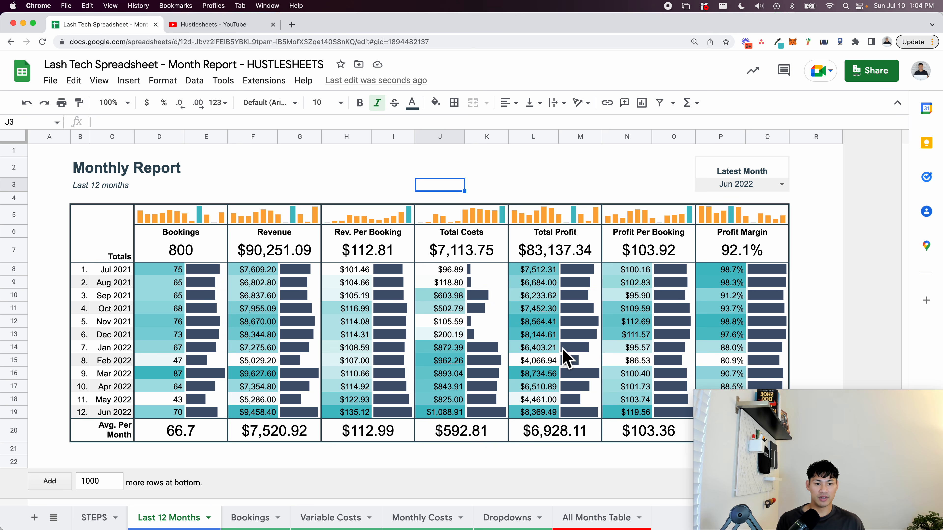
left_click(599, 176)
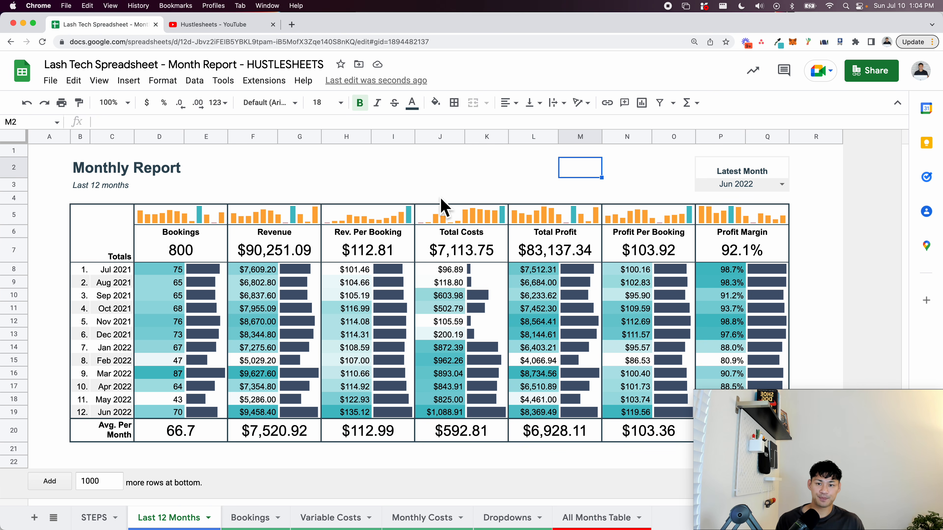
left_click(369, 153)
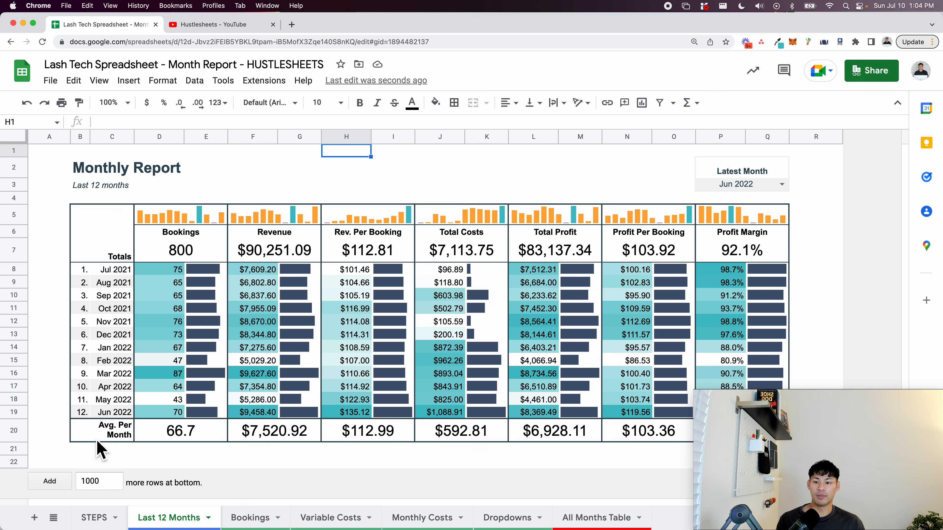
left_click(159, 435)
left_click(162, 450)
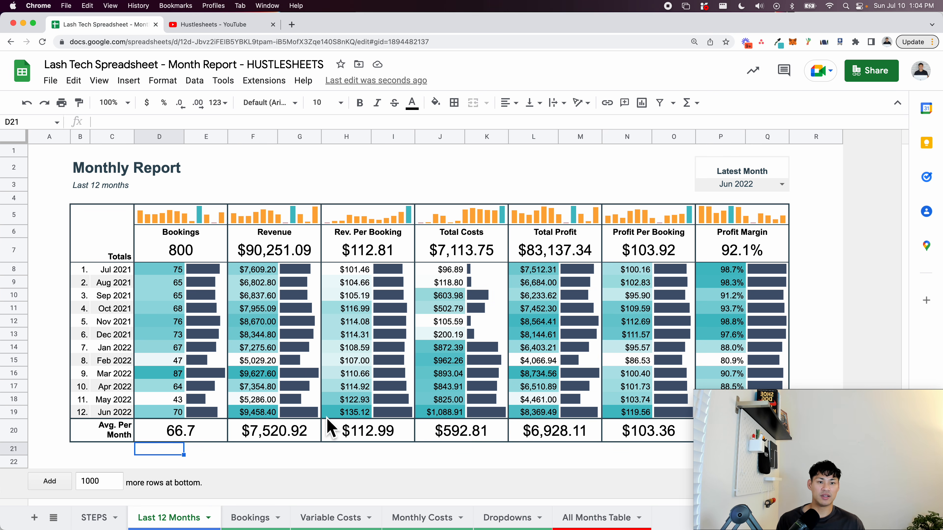
left_click(243, 186)
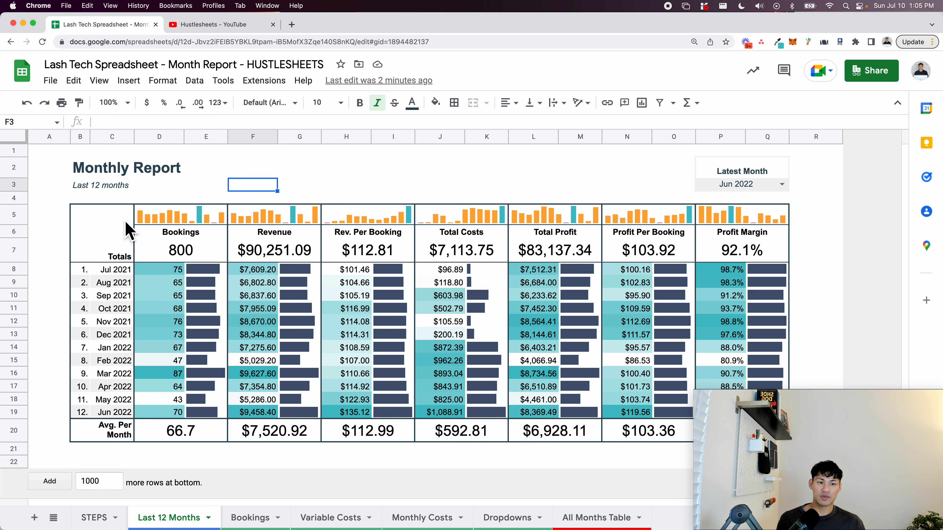
left_click(356, 189)
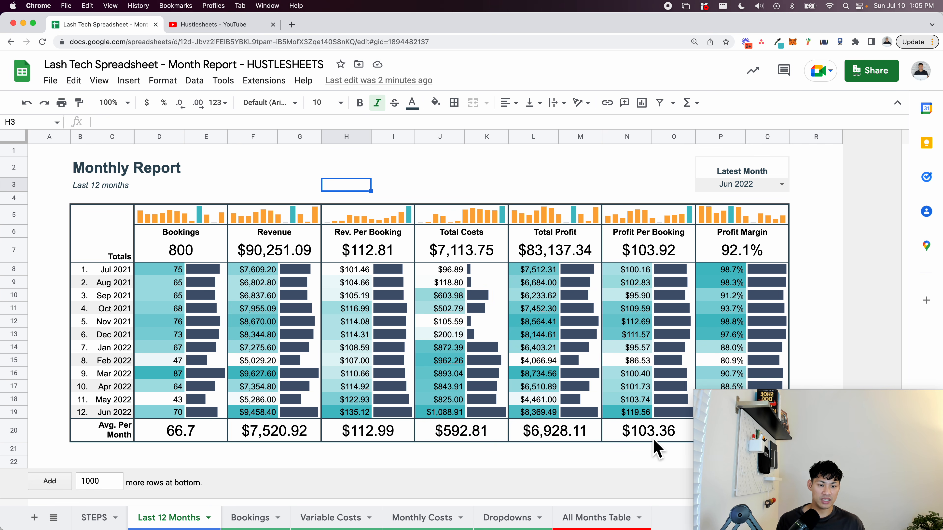
left_click(594, 170)
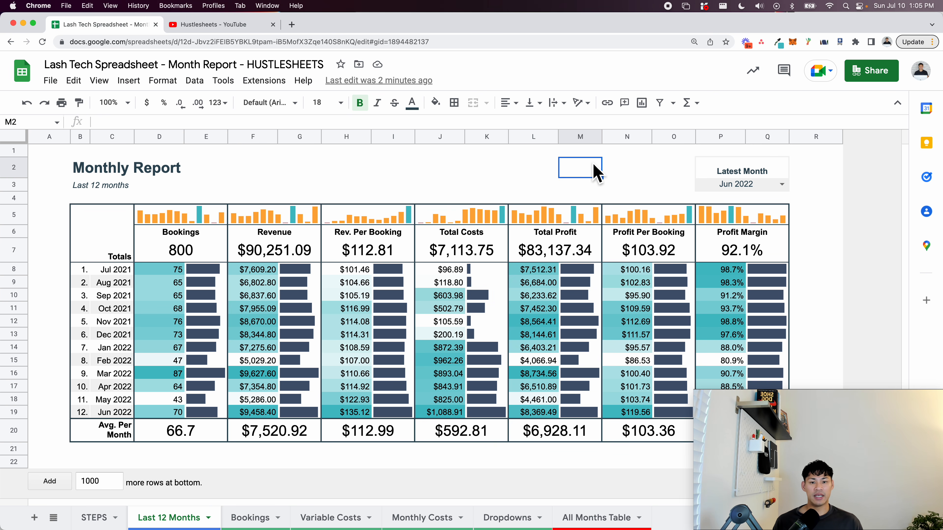
- Examine the Lash Bookings data entry table, highlighting its first booking row and that row's Notes cell
left_click(250, 517)
left_click(591, 326)
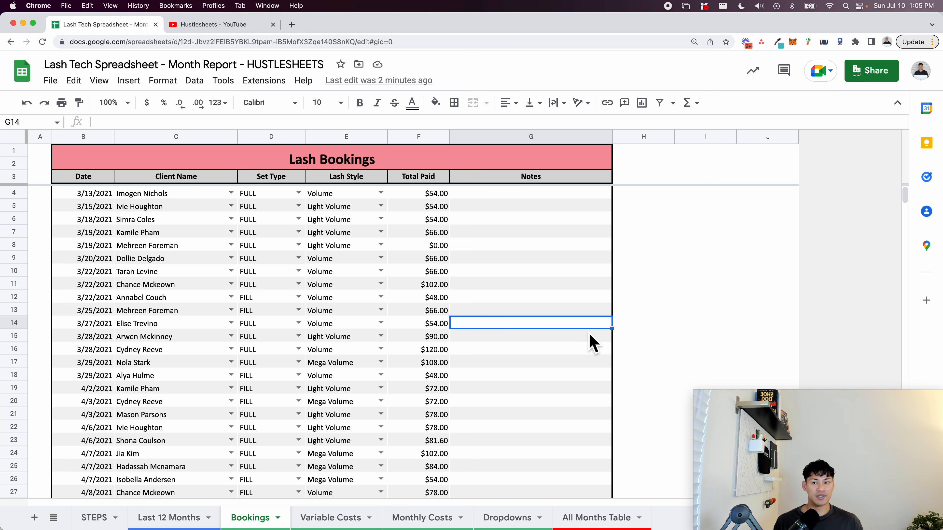
left_click(11, 192)
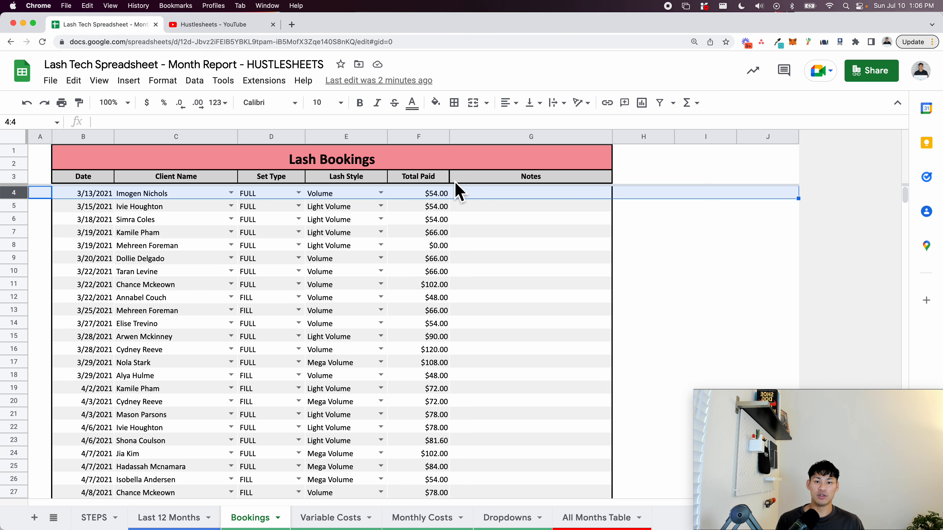
left_click(499, 195)
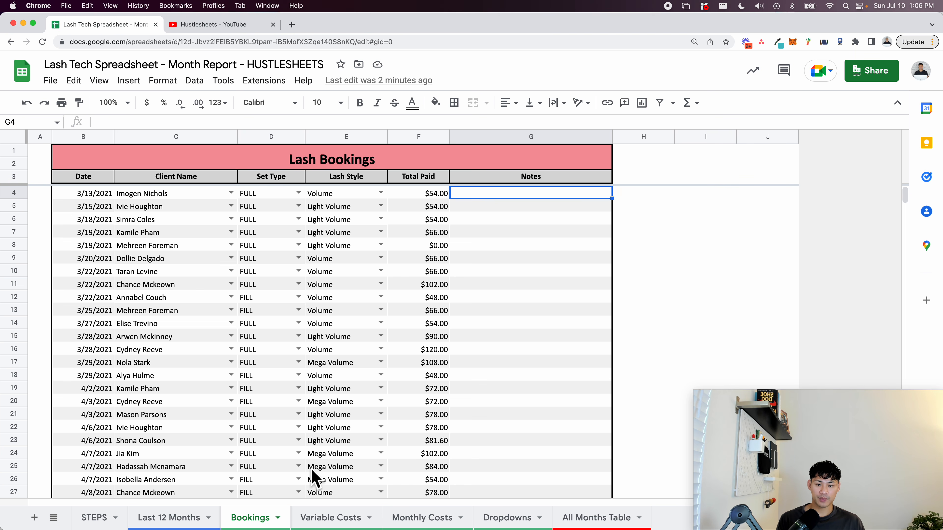
- Examine the latest Variable Costs entries and view the date picker of the last Mannequin purchase, leaving its date as is
left_click(330, 517)
scroll(260, 343, "down", 20)
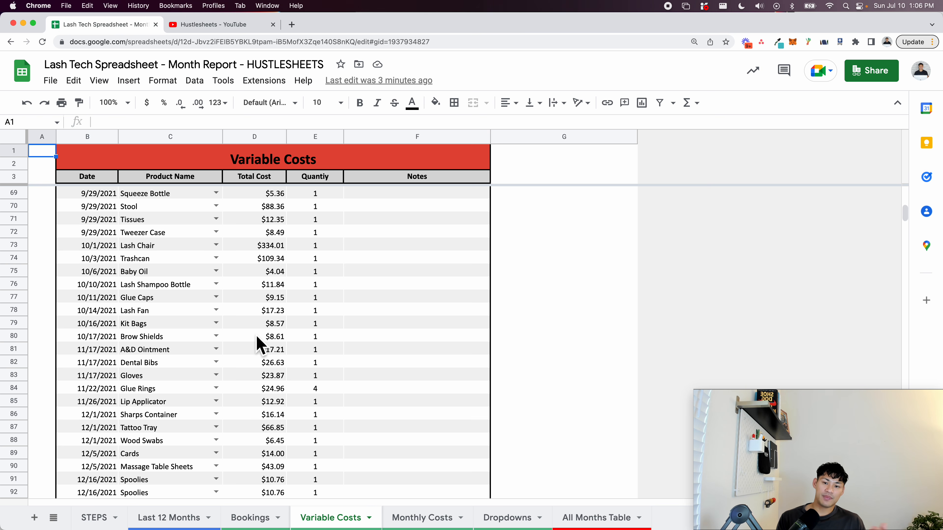
scroll(260, 343, "down", 10)
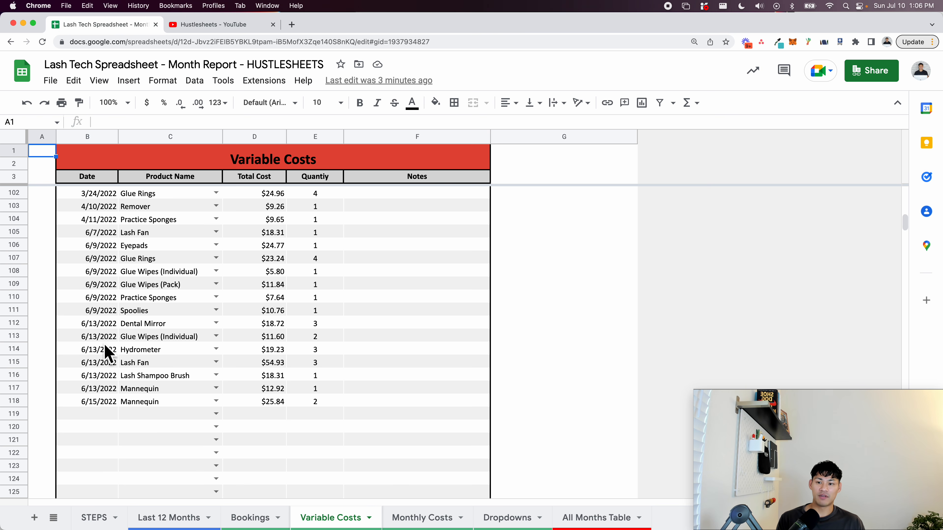
double_click(111, 404)
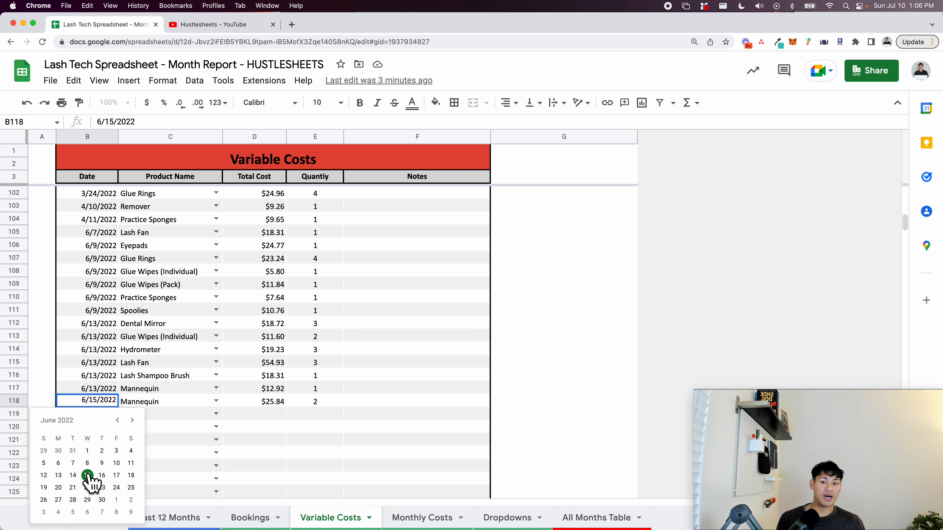
key("Tab")
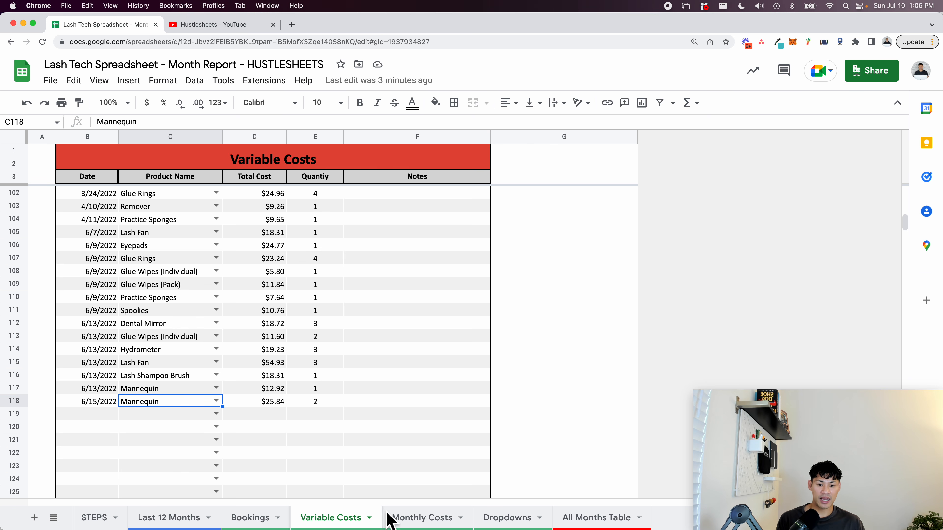
- Examine the Monthly Costs overhead table across the 2022 and 2023 columns, and return to the end of the Variable Costs list
left_click(420, 520)
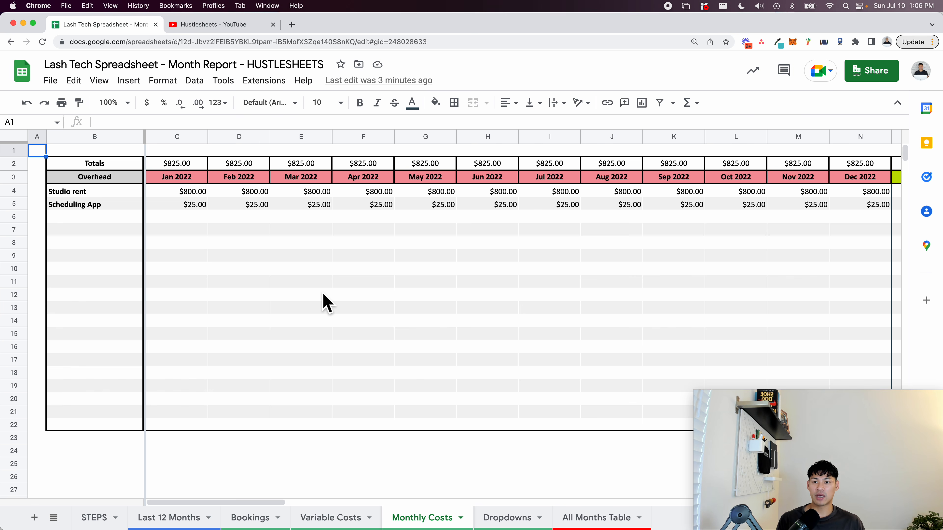
left_click(320, 293)
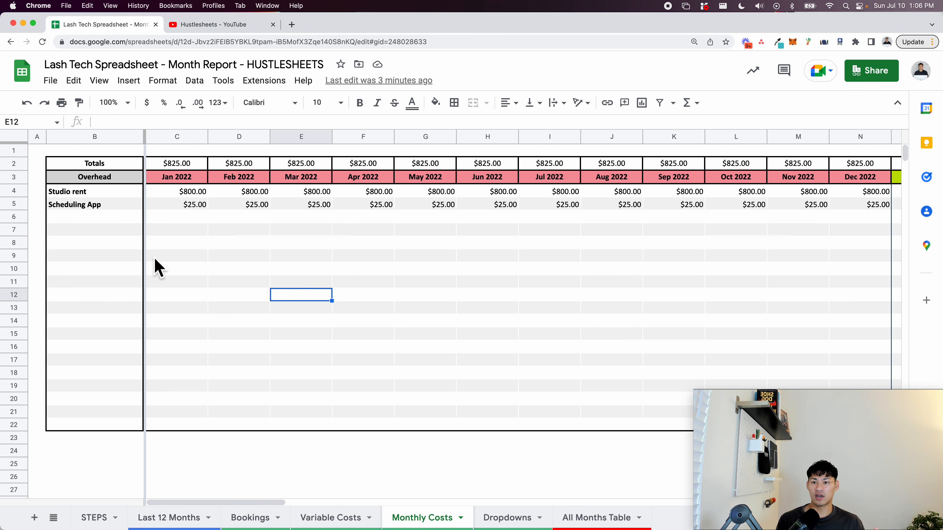
scroll(203, 263, "right", 10)
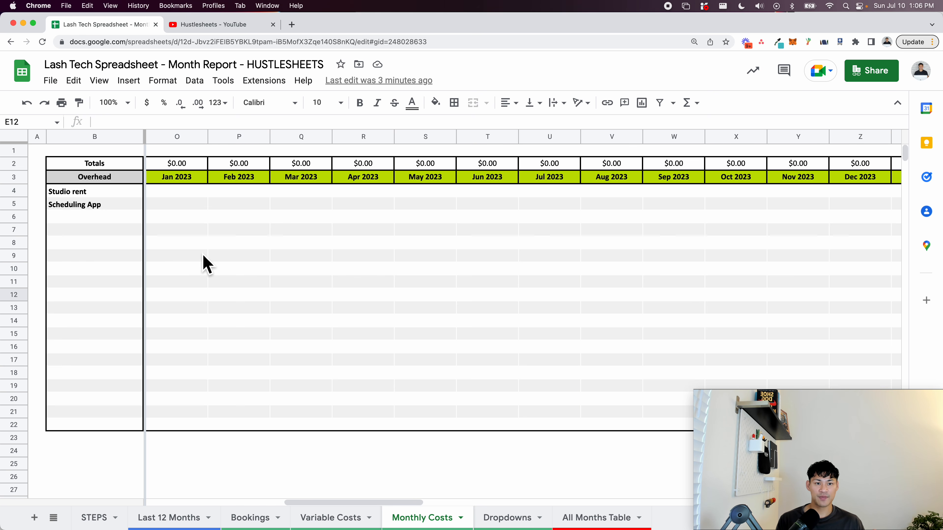
scroll(204, 264, "left", 10)
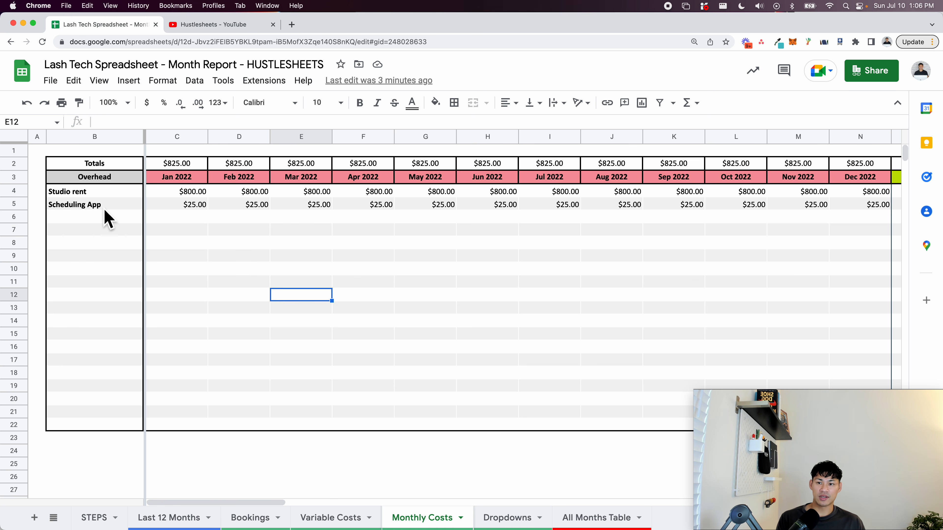
left_click(102, 219)
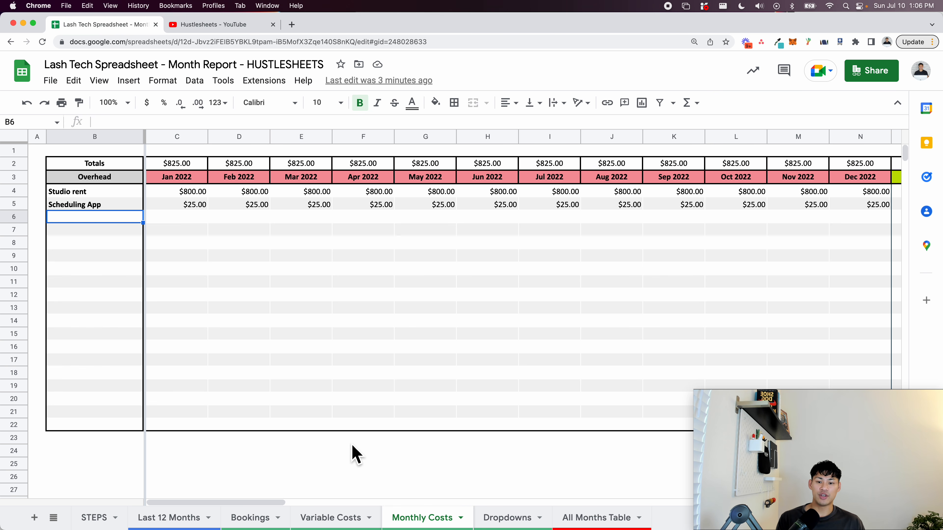
left_click(331, 517)
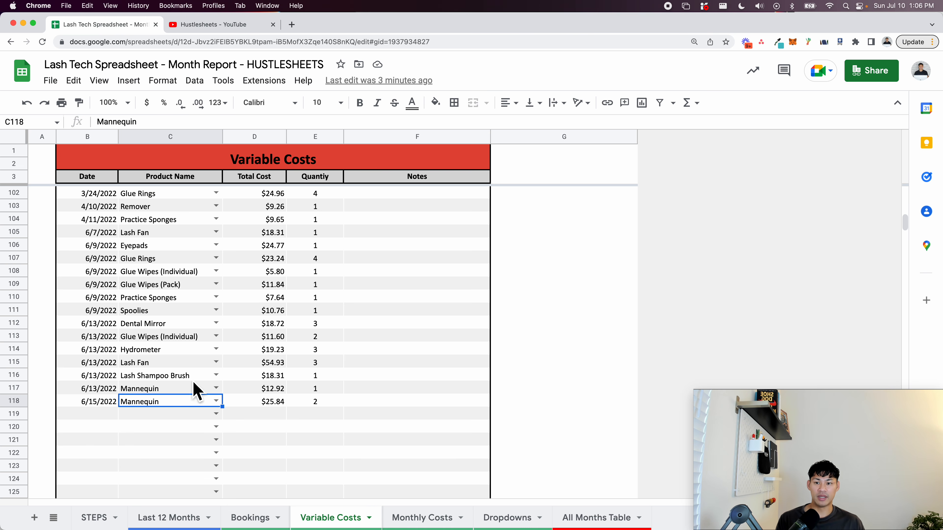
scroll(237, 445, "down", 2)
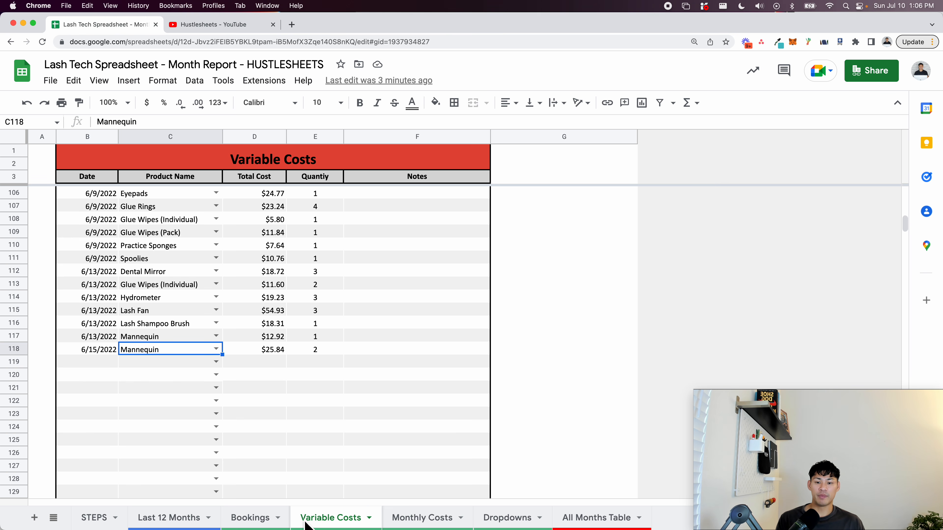
- Examine the monthly totals in All Months Table, the Last 12 Months report and the STEPS checklist sections
left_click(582, 521)
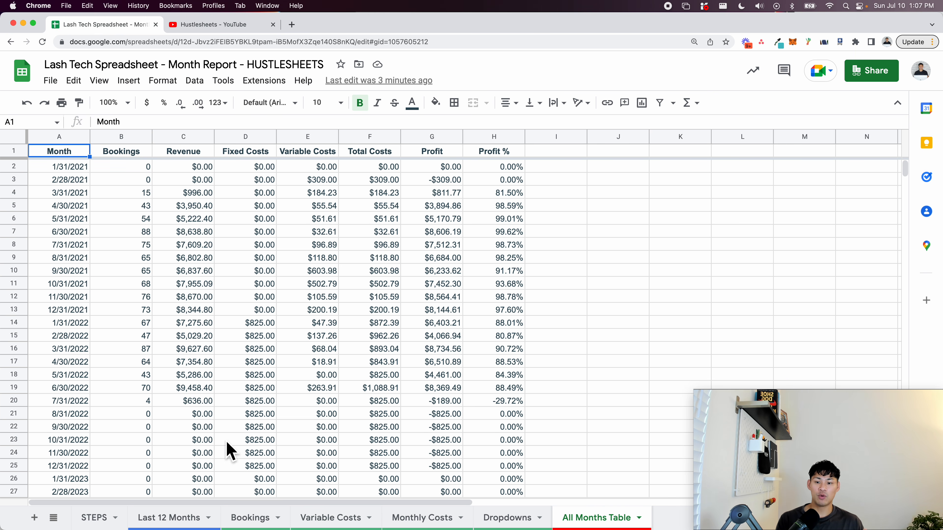
left_click(201, 520)
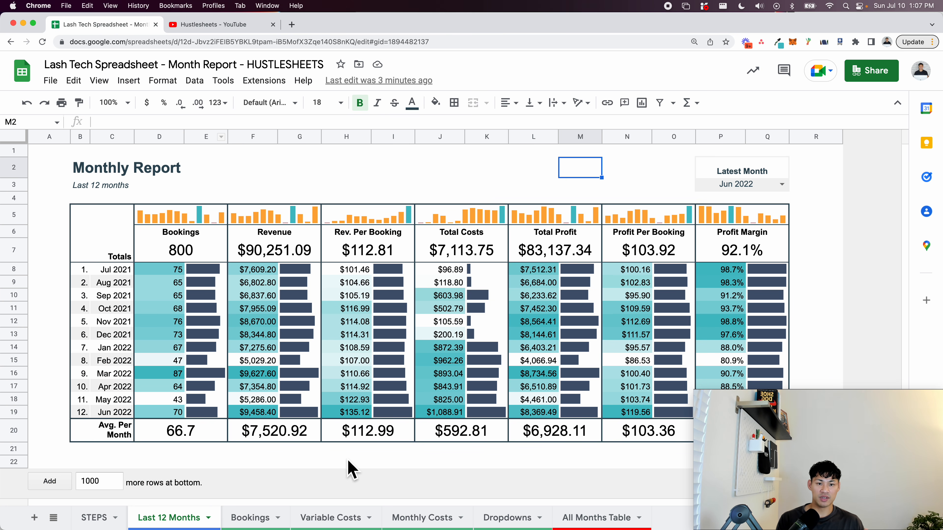
left_click(105, 520)
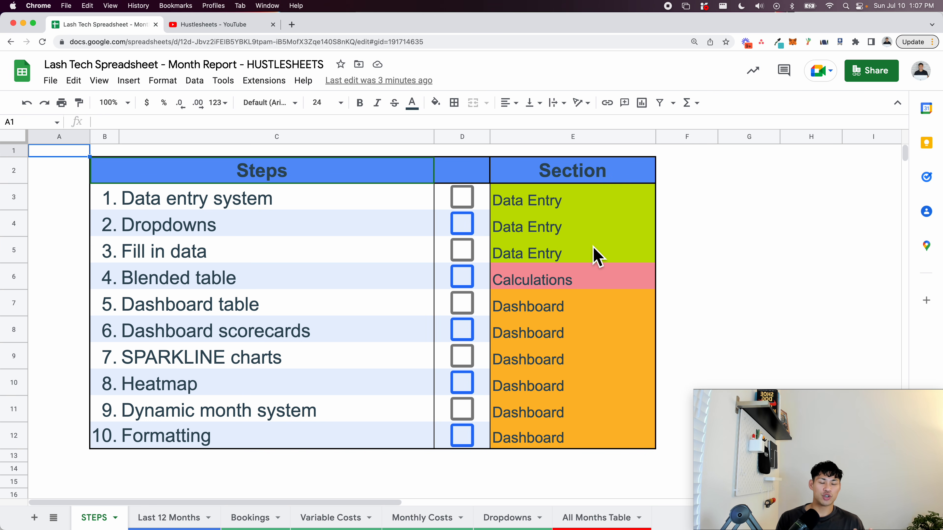
left_click(749, 265)
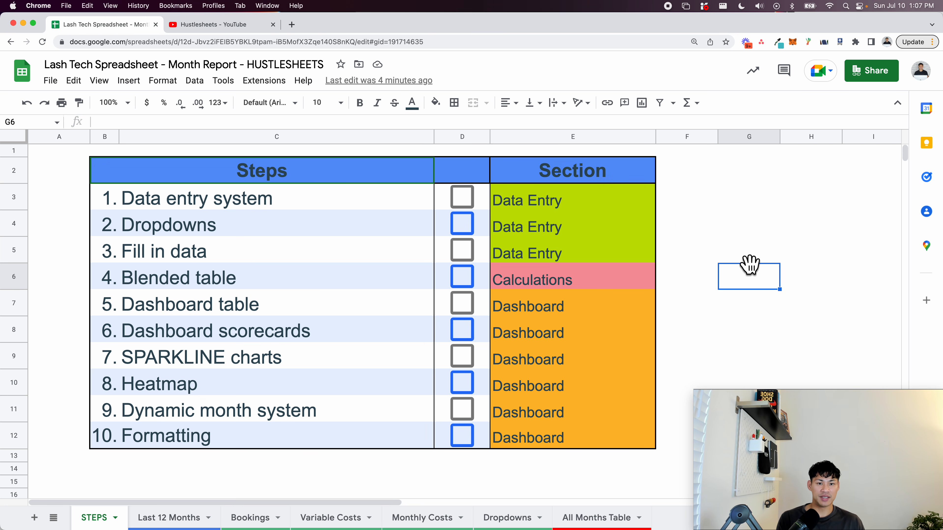
- Compare the Bookings, Variable Costs, Monthly Costs and Last 12 Months sheets with the STEPS checklist, ending on its Data entry system item
left_click(252, 518)
left_click(322, 518)
left_click(419, 517)
left_click(327, 517)
left_click(416, 520)
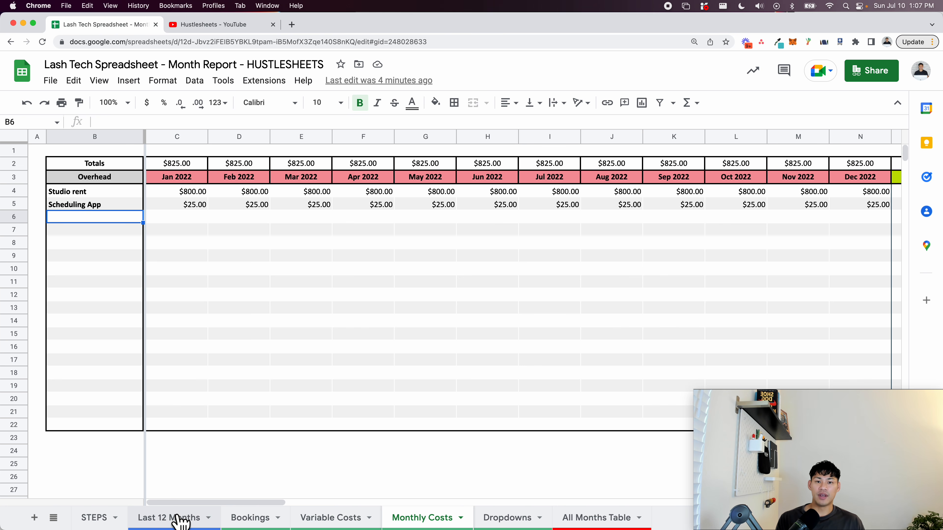
left_click(100, 518)
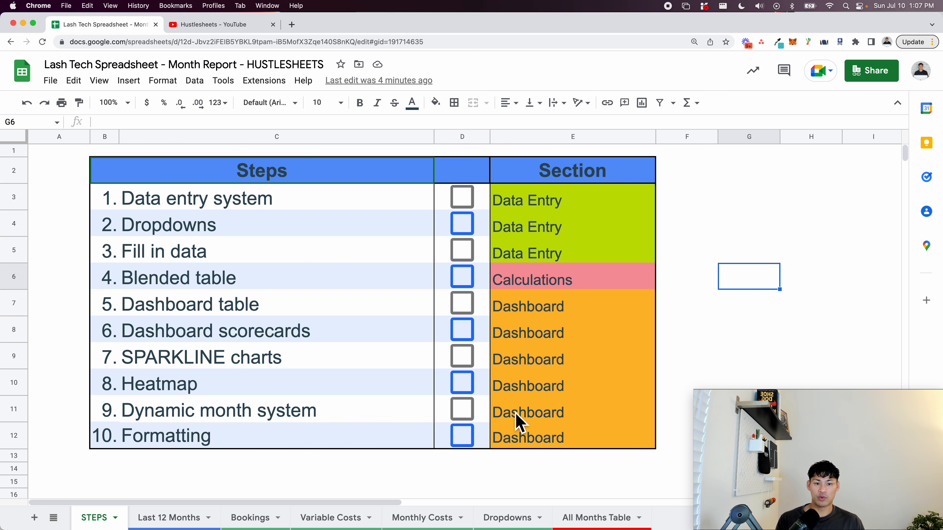
left_click(148, 517)
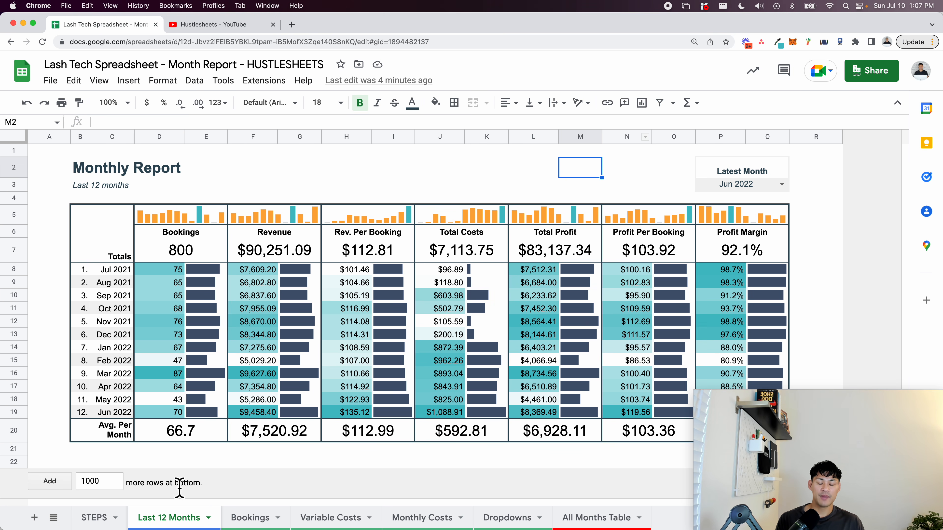
left_click(96, 518)
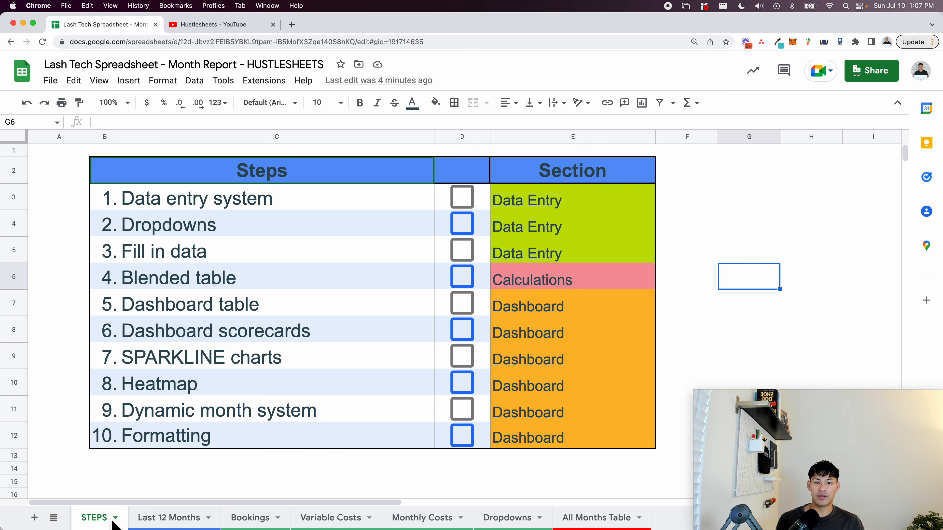
left_click(533, 296)
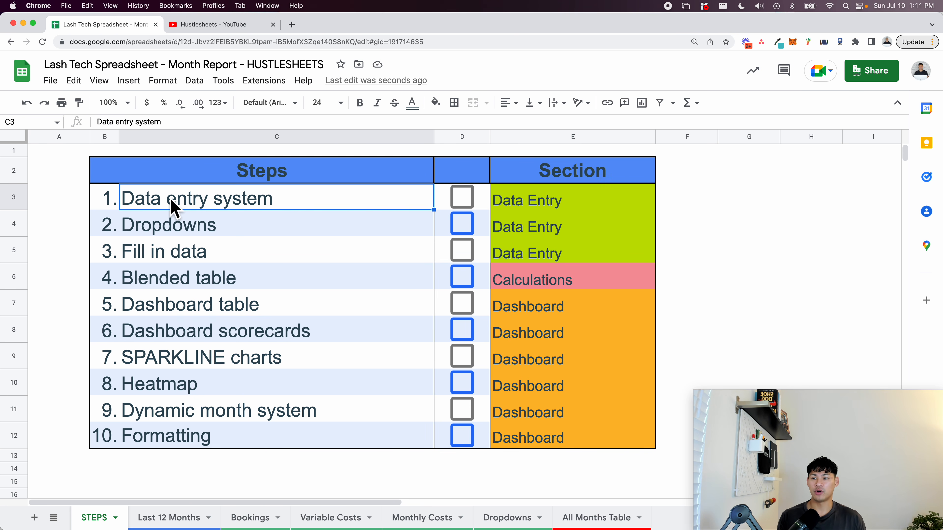
left_click(172, 203)
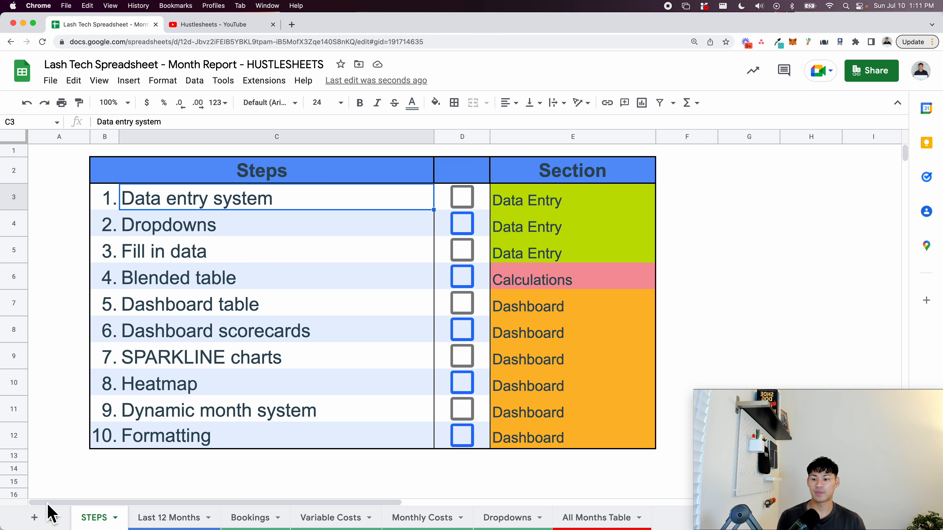
- Add a new sheet named "Bookings - NEW" and place it before the STEPS sheet
left_click(34, 517)
double_click(167, 523)
type("Booking")
type("s - ")
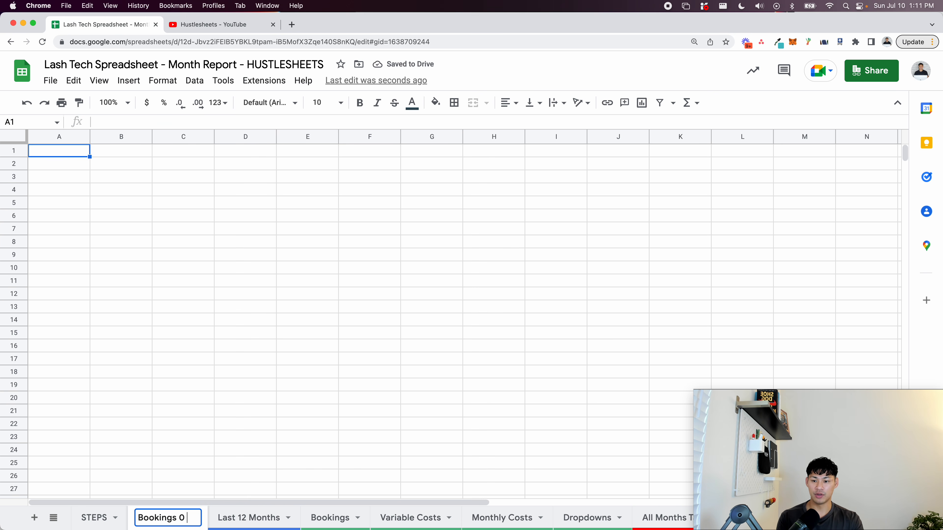
type("NEW")
key("Return")
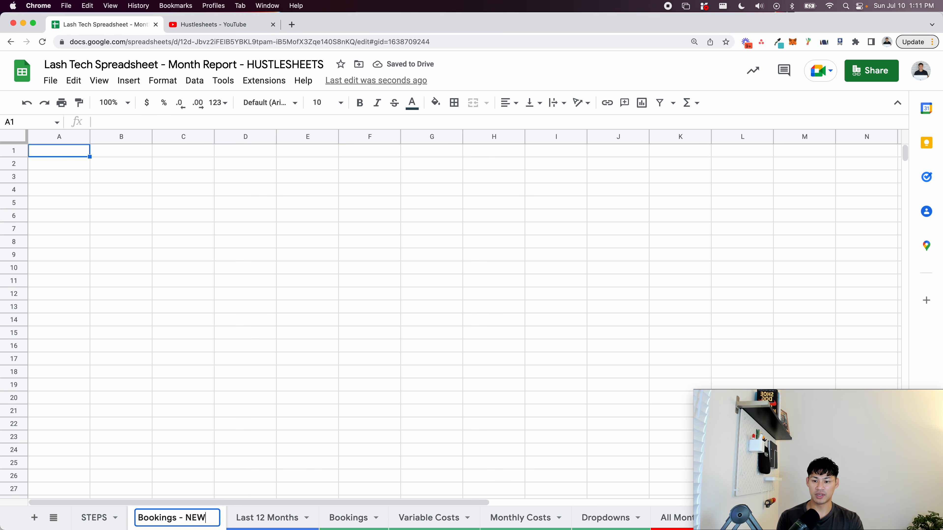
left_click_drag(173, 518, 111, 524)
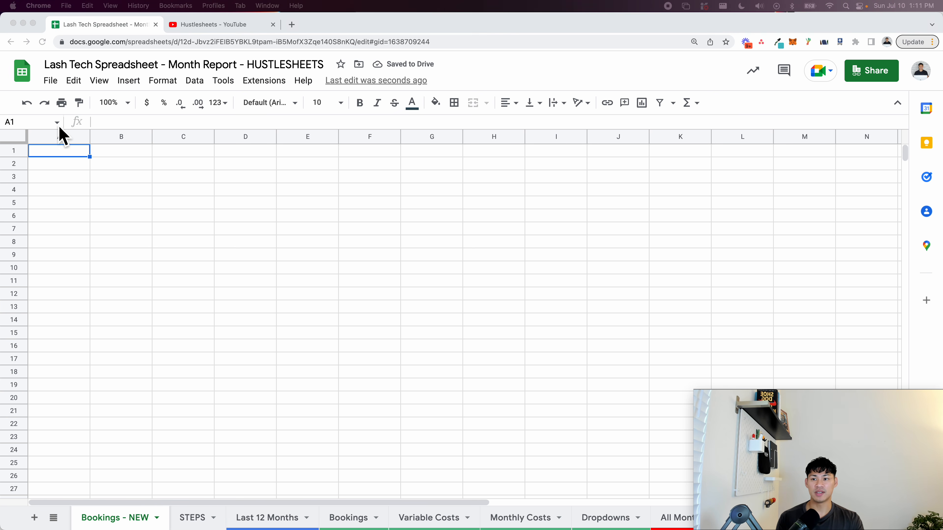
- Enter the headers Date, Client Name and Set Type in cells A1 to C1 of the Bookings - NEW sheet
left_click(72, 155)
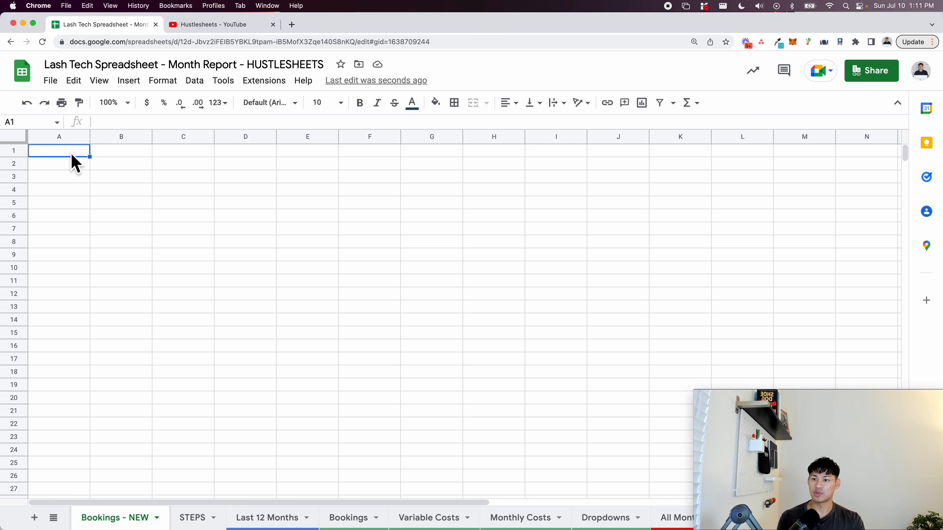
type("ZD")
type("Date")
key("Tab")
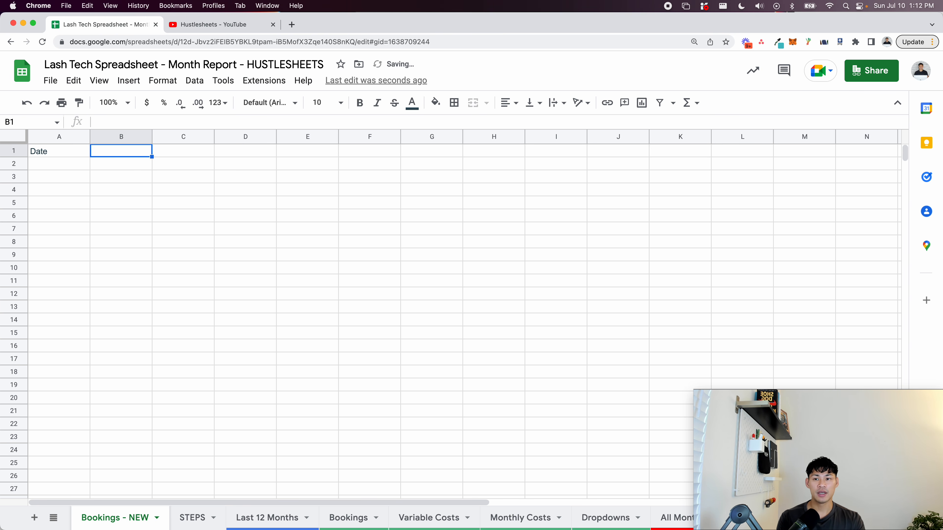
type("Client nam")
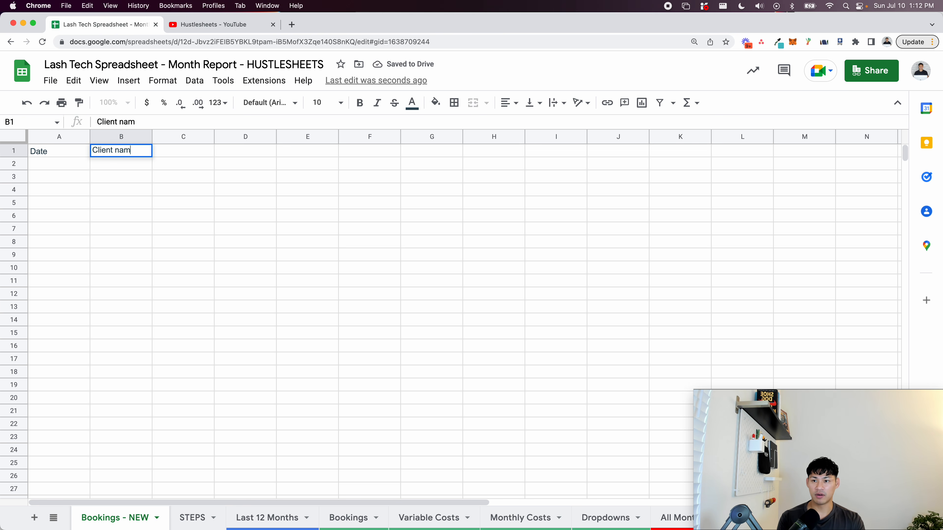
key("BackSpace")
type("Name")
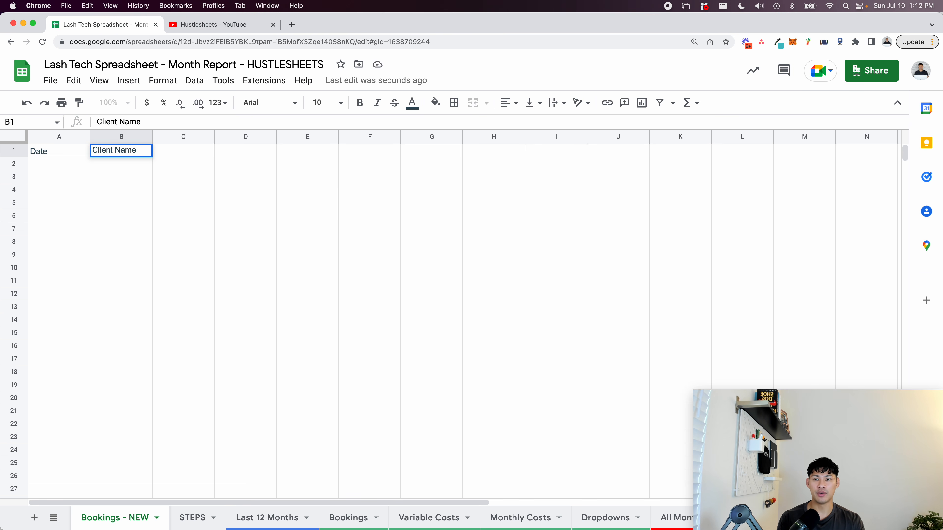
key("Tab")
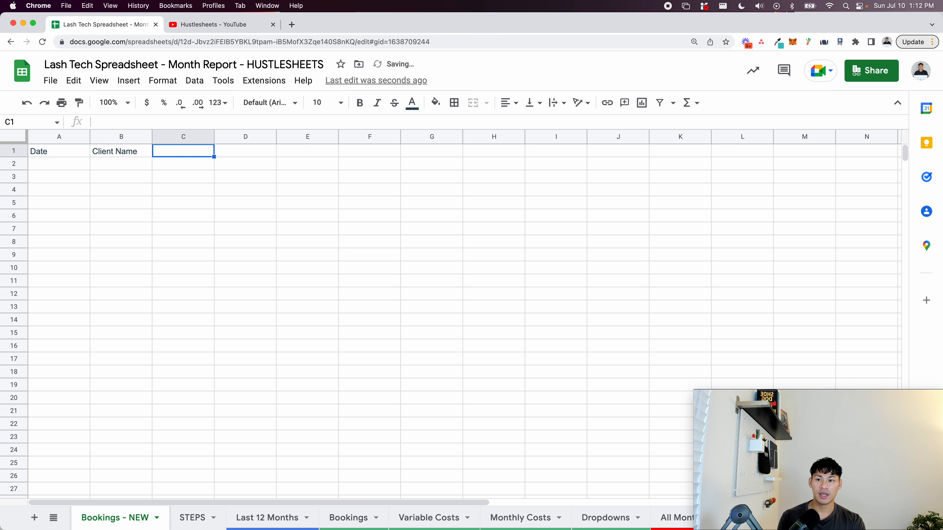
type("Set Type")
key("super+equal")
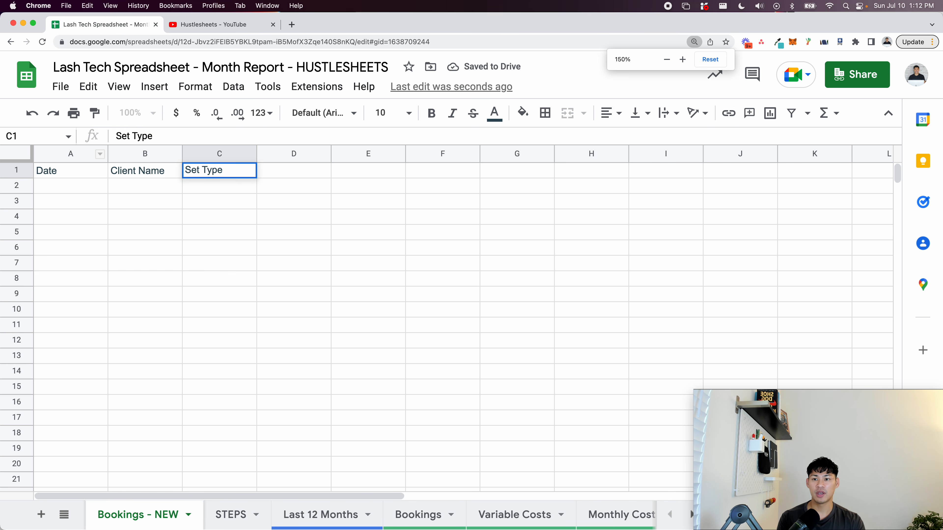
key("Tab")
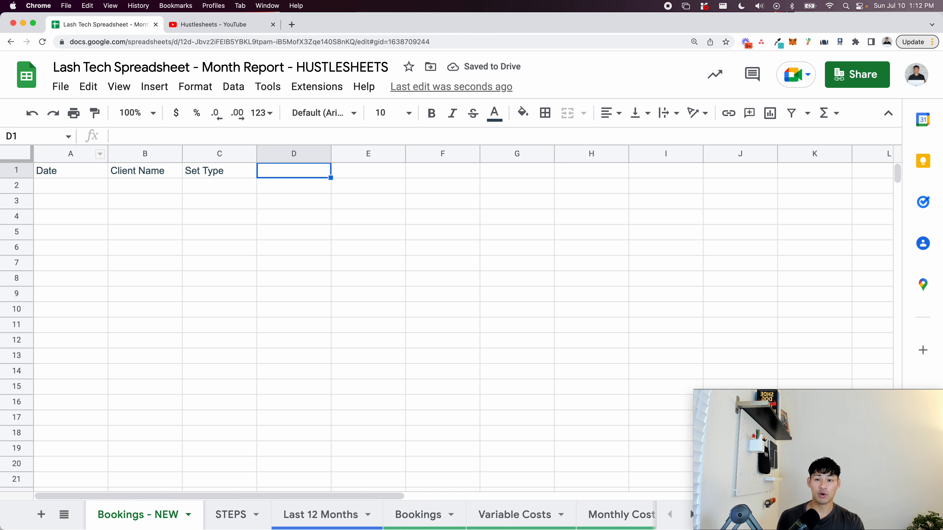
- Enter the headers Lash Style, Total Paid and Notes in cells D1 to F1
type("Lash Ty")
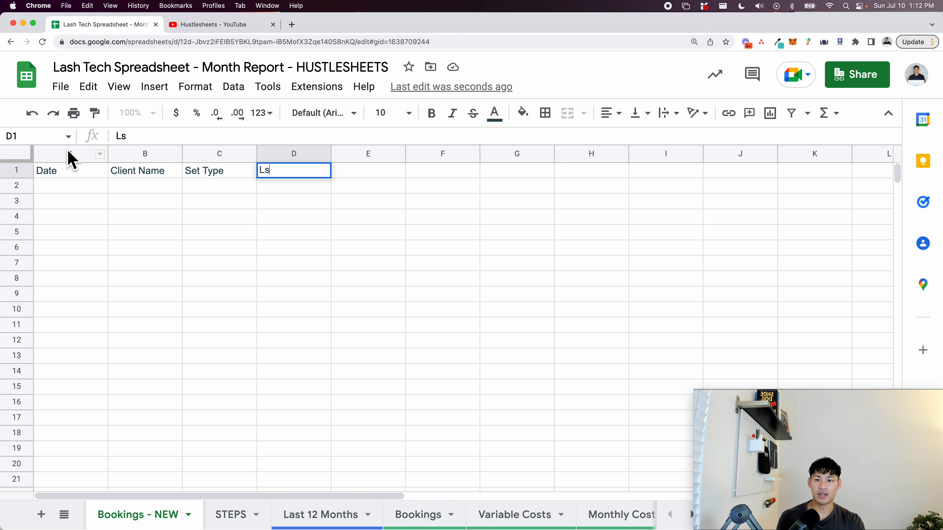
type("le")
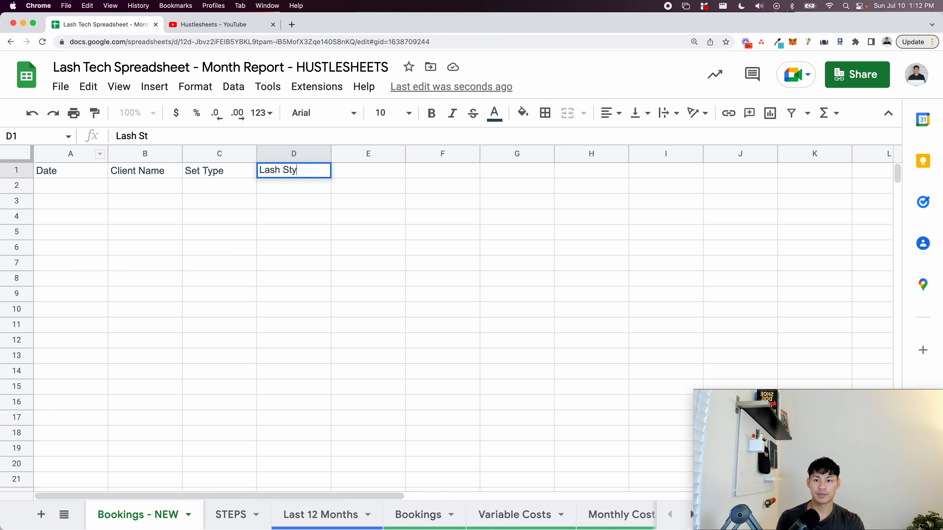
key("Tab")
type("Total Paid")
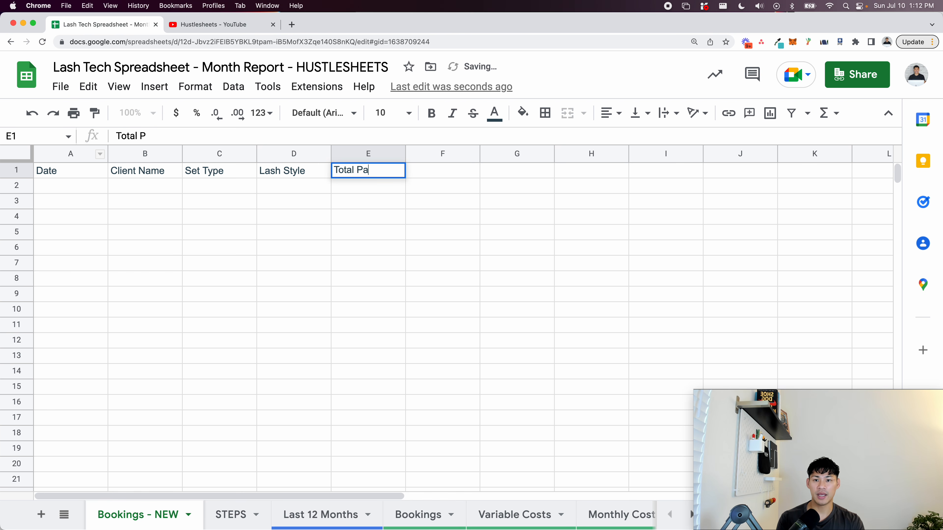
key("Tab")
type("Notes")
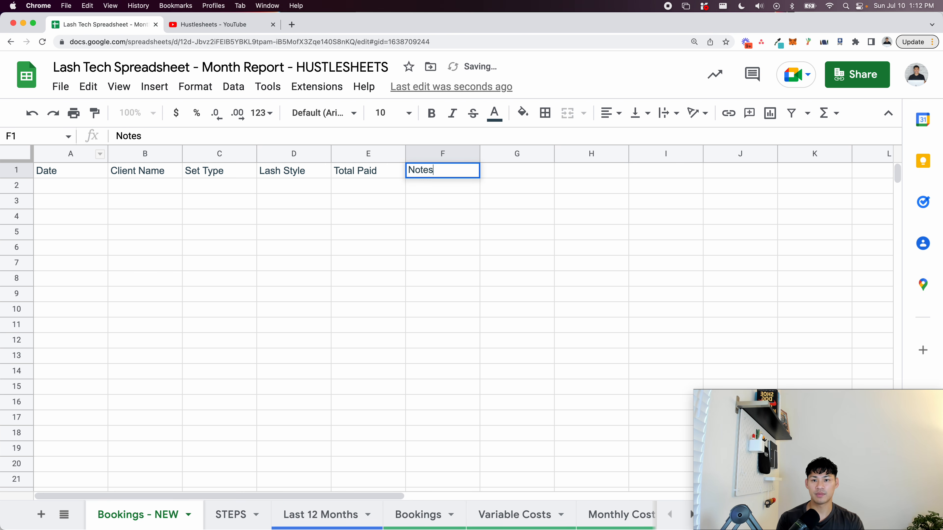
key("Return")
- Make the entire header row of the Bookings - NEW sheet bold
left_click(16, 169)
key("super+b")
left_click(146, 221)
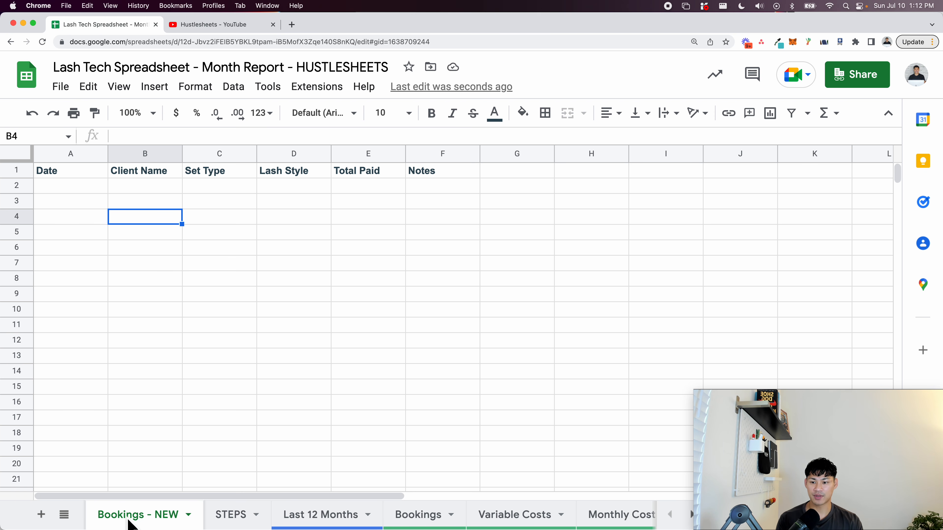
- Add another sheet after Bookings - NEW and name it "Variable Costs - NEW"
left_click(41, 514)
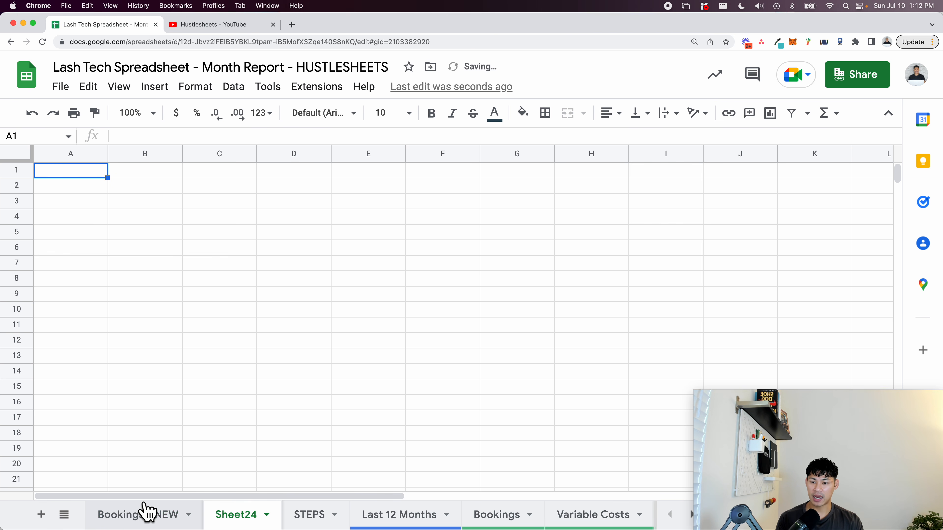
double_click(234, 519)
type("Variab")
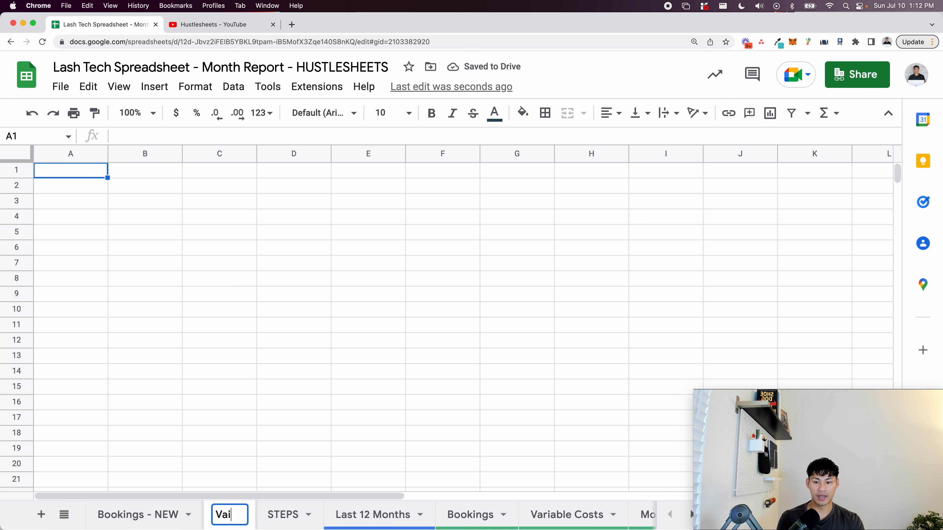
type("le Costs")
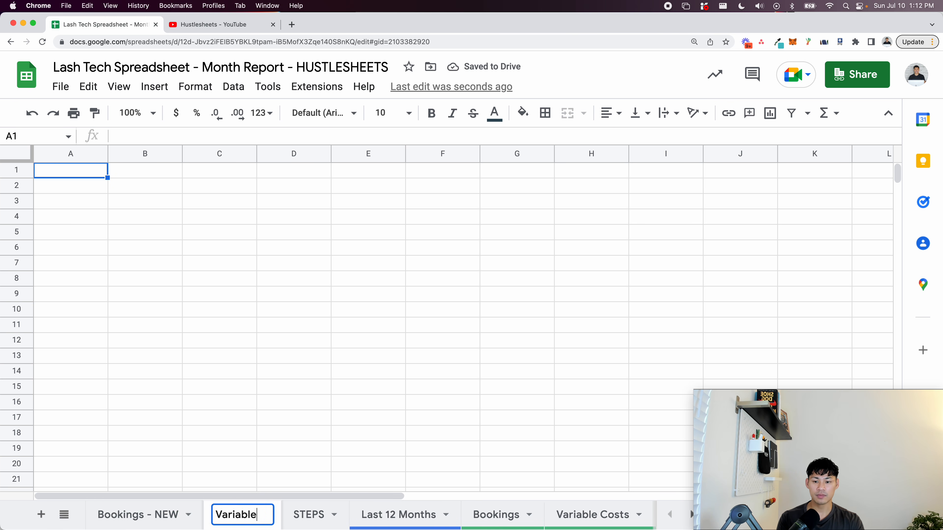
key("Return")
key("Return")
key("Right")
type("- NEW")
key("Return")
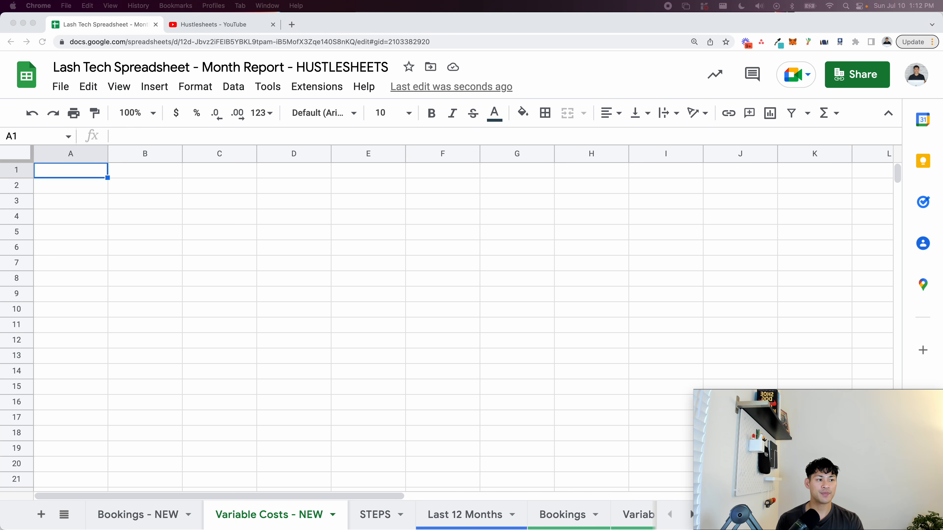
- Enter the headers Date, Product Name and Total Cost in cells A1 to C1 of the Variable Costs - NEW sheet
left_click(86, 184)
type("DSat")
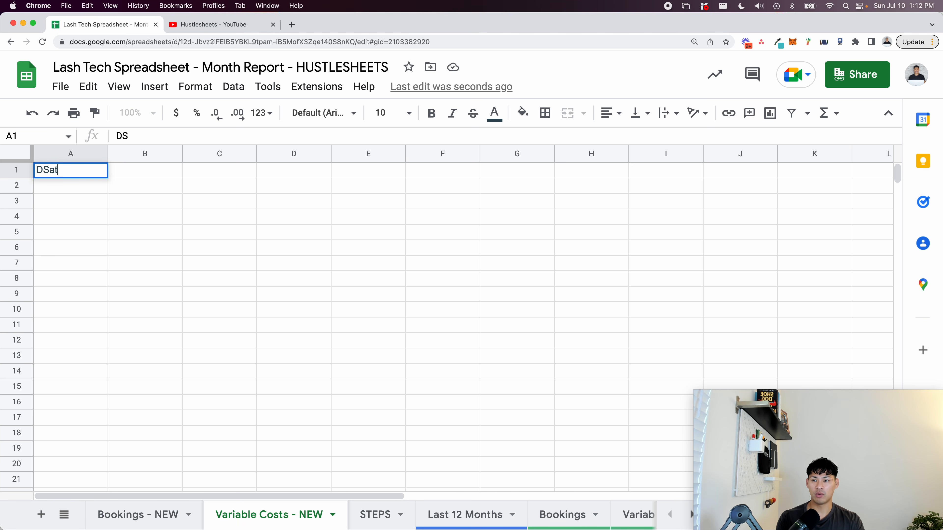
type("ate")
key("Tab")
type("Pro")
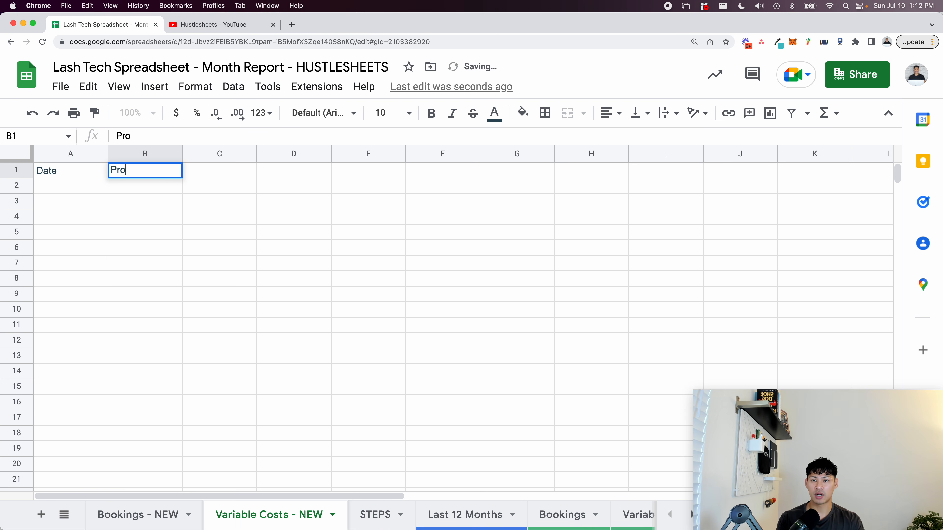
type("duct Name")
key("Tab")
type("Total Cost")
key("Tab")
- Add the headers Quantity and Notes in cells D1 and E1, and make the whole header row bold
type("Quantity")
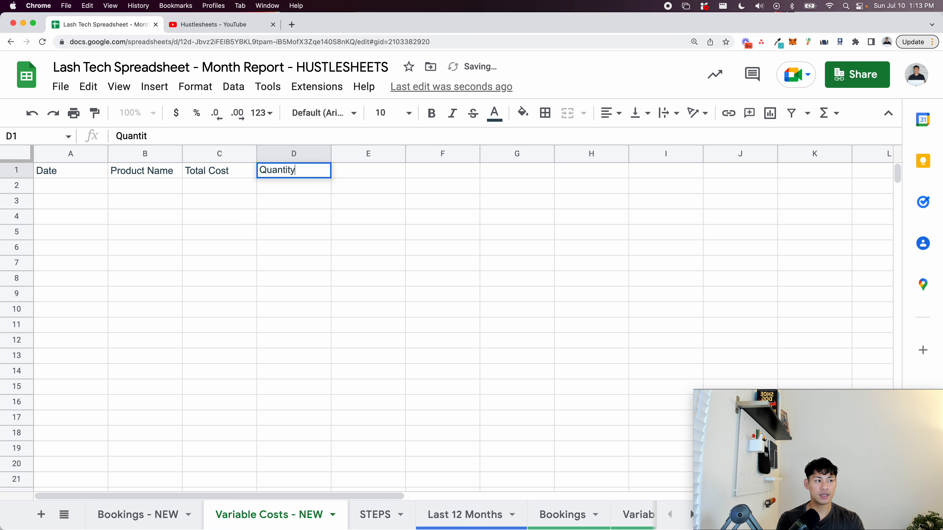
key("Tab")
type("N")
key("BackSpace")
key("BackSpace")
type("Notes")
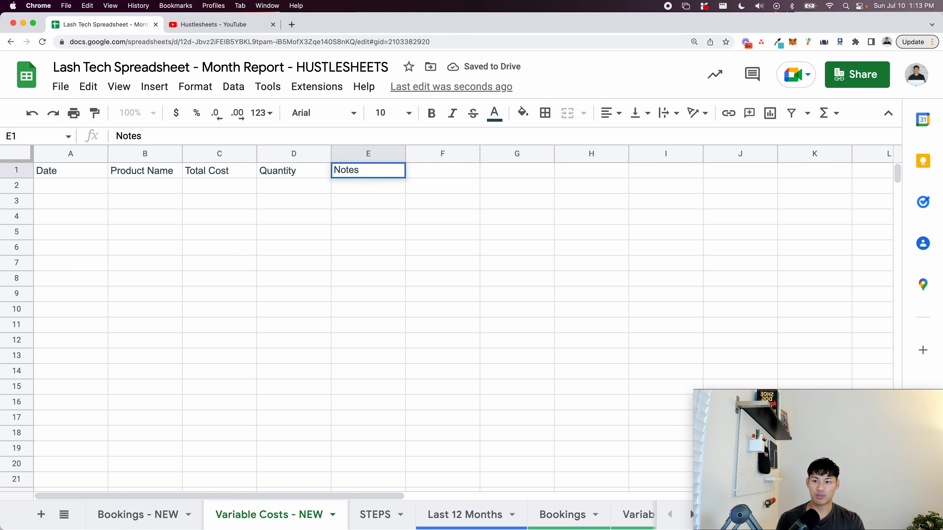
key("Return")
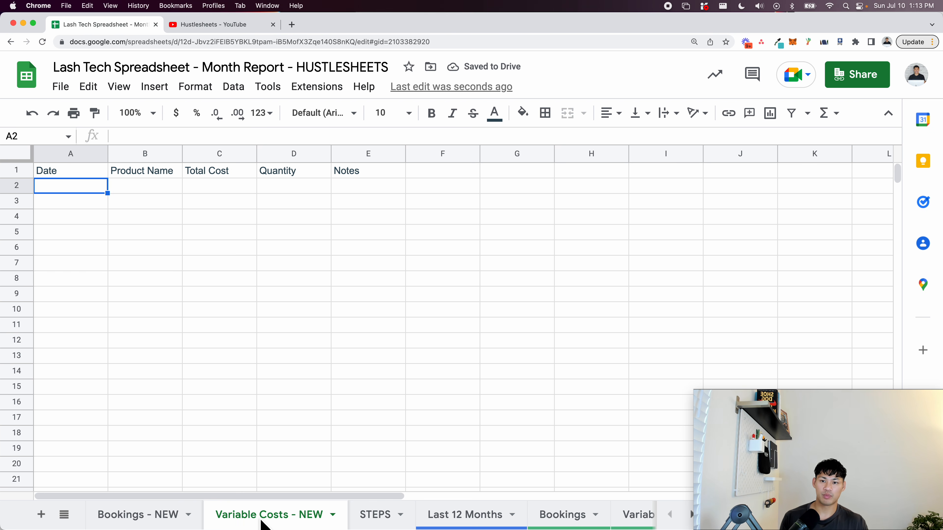
left_click(17, 170)
key("super+b")
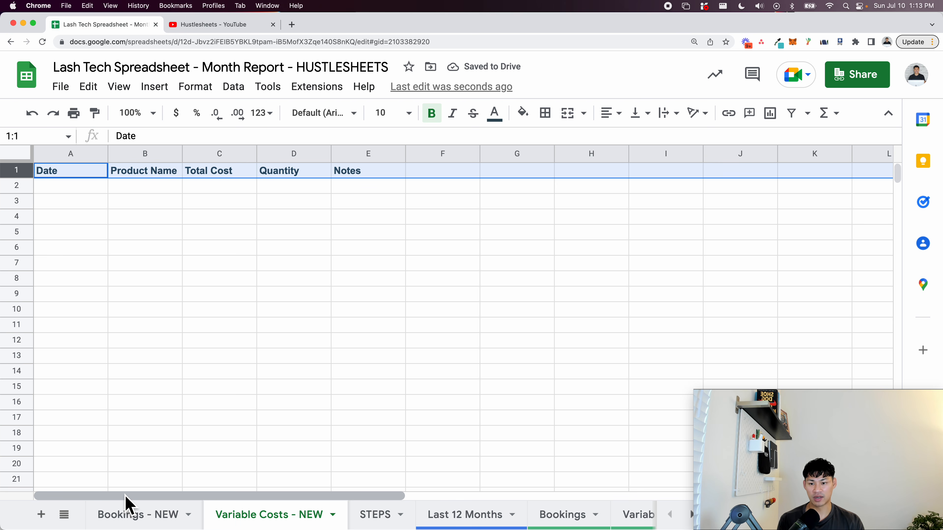
- Add another sheet after Variable Costs - NEW and name it "Monthly Costs - NEW"
left_click(42, 518)
double_click(377, 518)
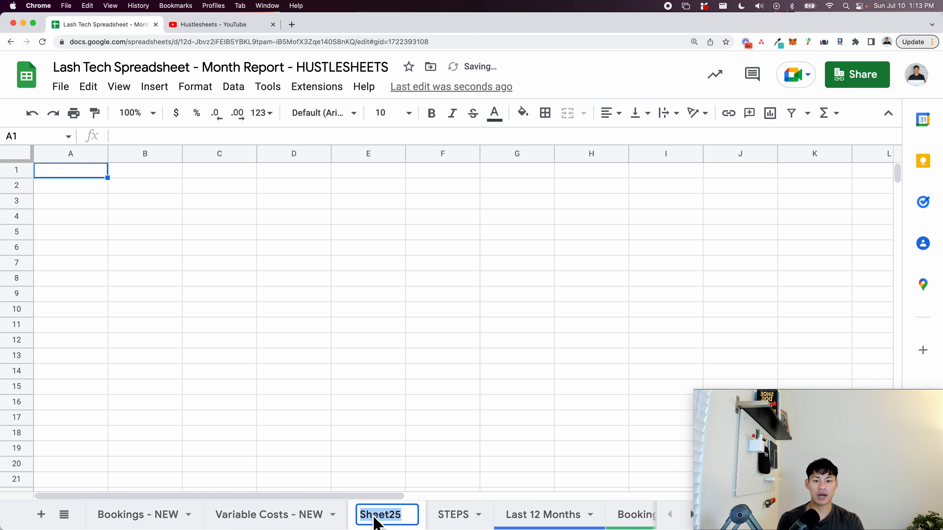
type("Monthly Costs")
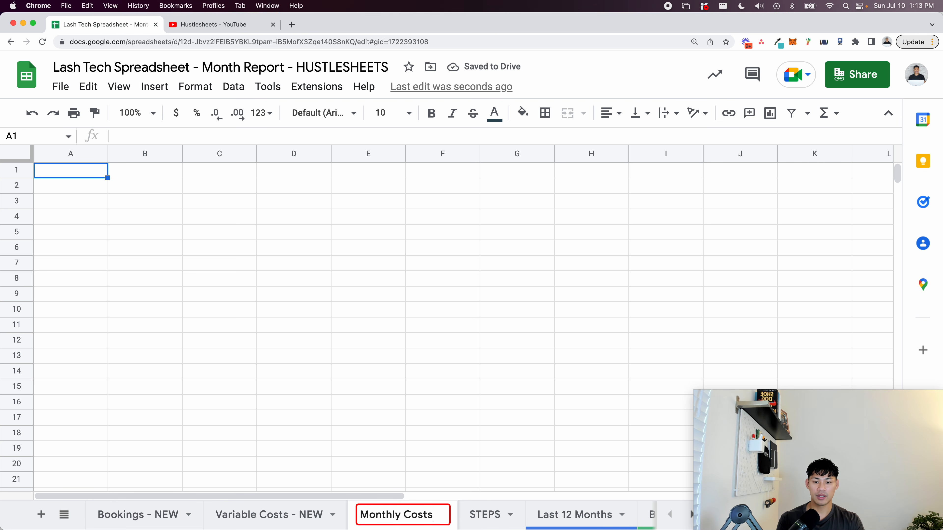
type(" - NEW")
key("Return")
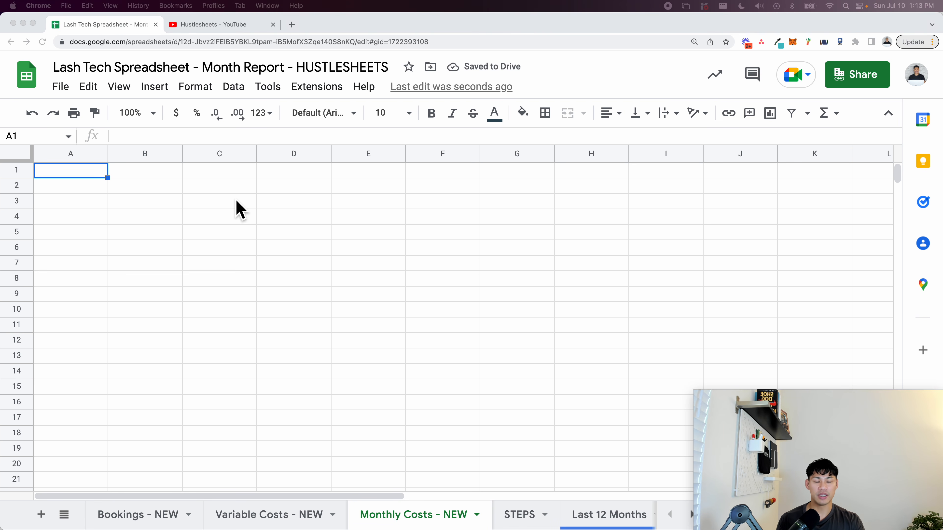
left_click(87, 174)
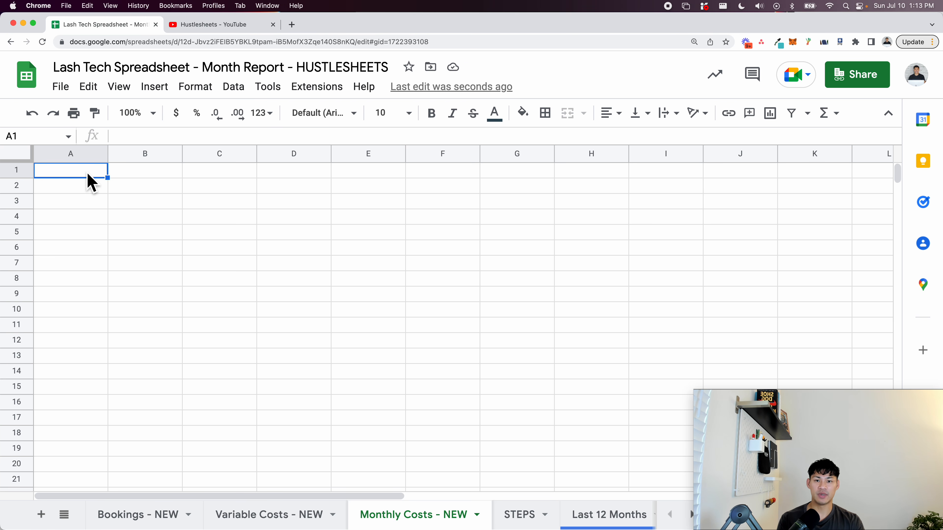
left_click(44, 189)
left_click(48, 219)
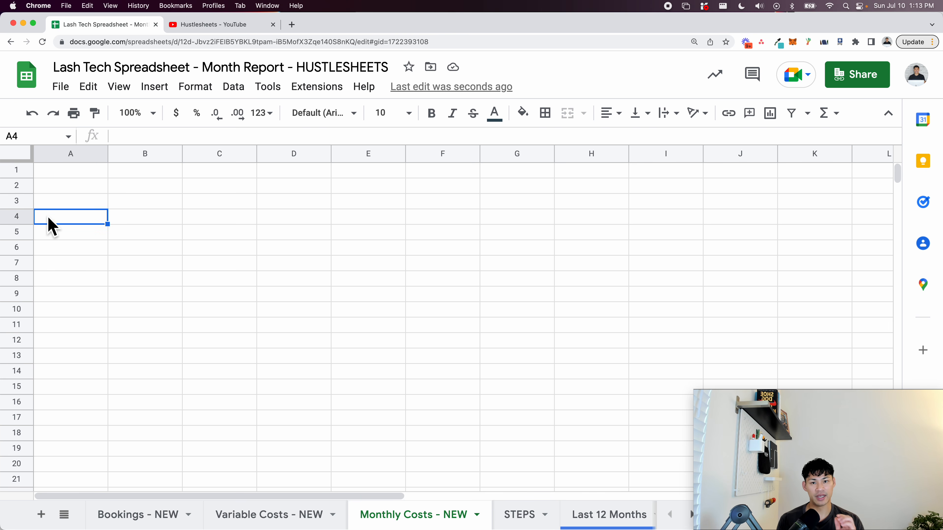
left_click(58, 176)
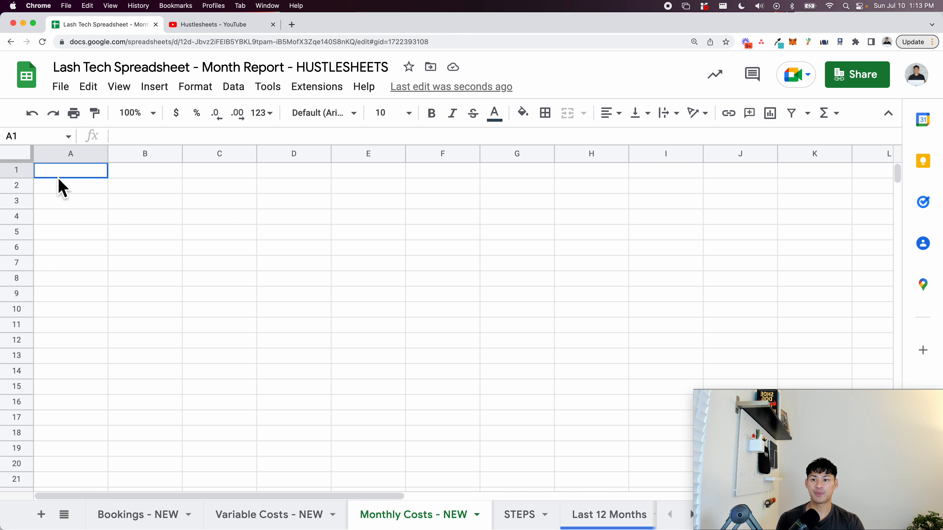
left_click(66, 154)
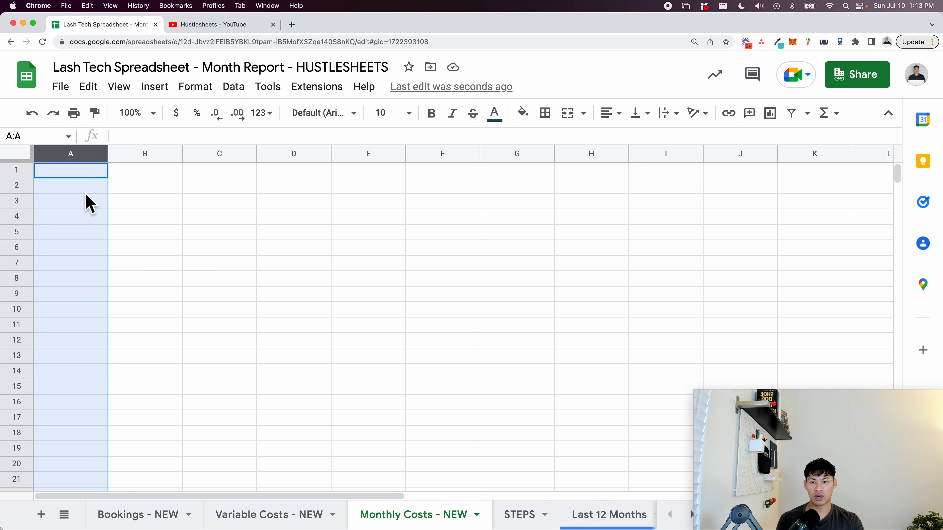
left_click(18, 170)
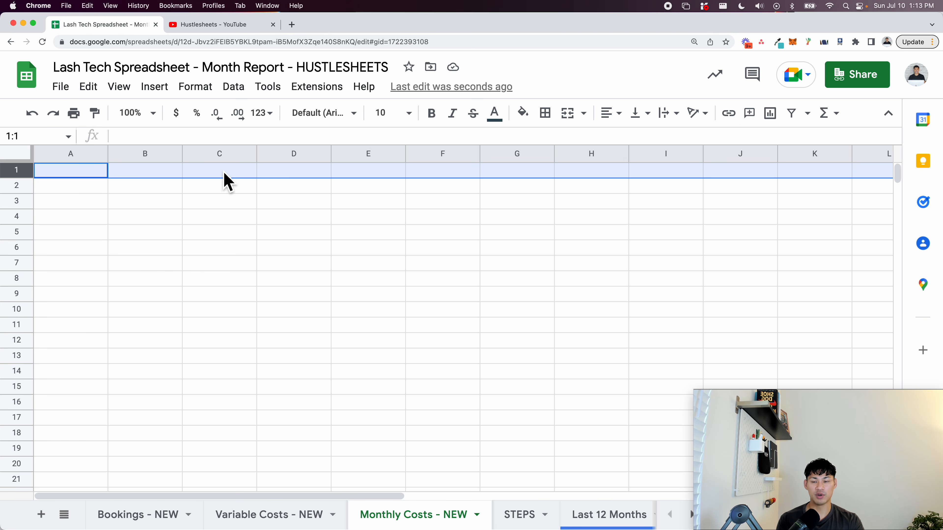
- Enter the header Monthly Cost Name in cell A1 and widen column A to fit it
left_click(72, 169)
type("Overhead")
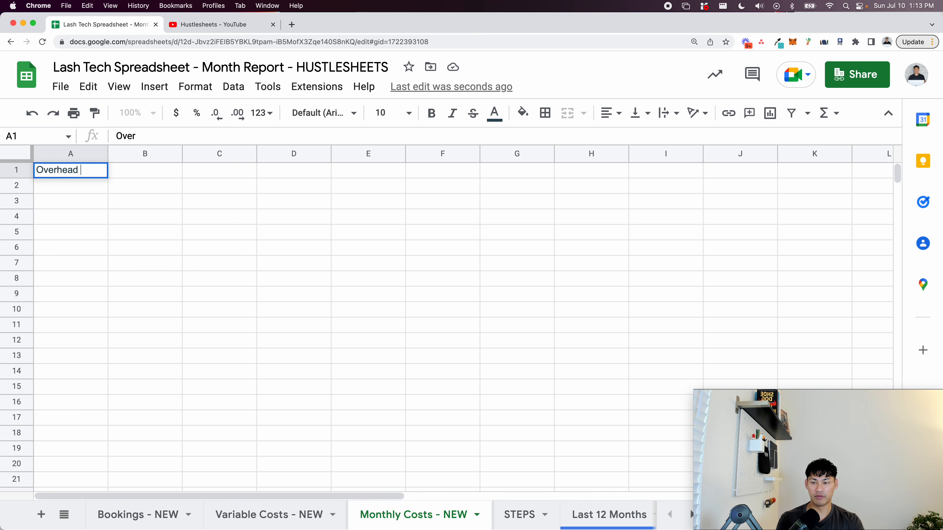
type(" Name")
key("super+BackSpace")
type("Cost N")
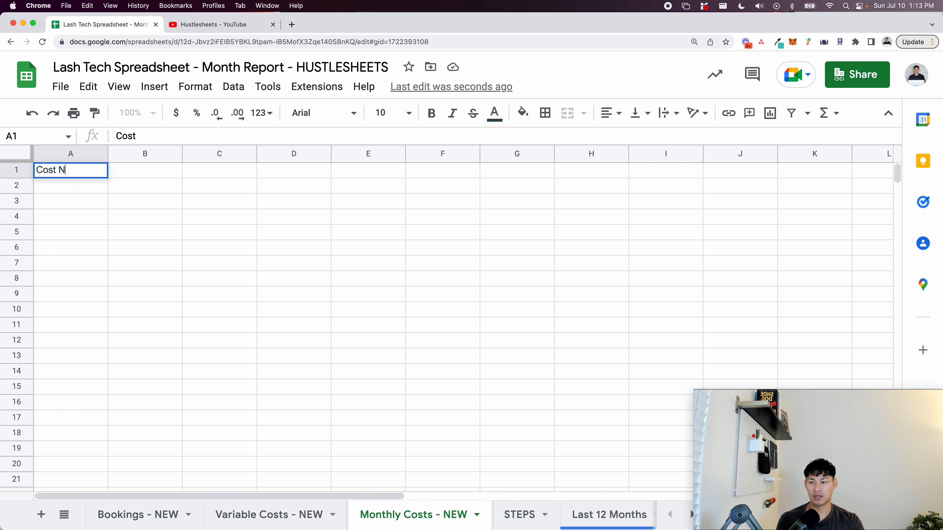
type("Monthly Cost Name")
key("Return")
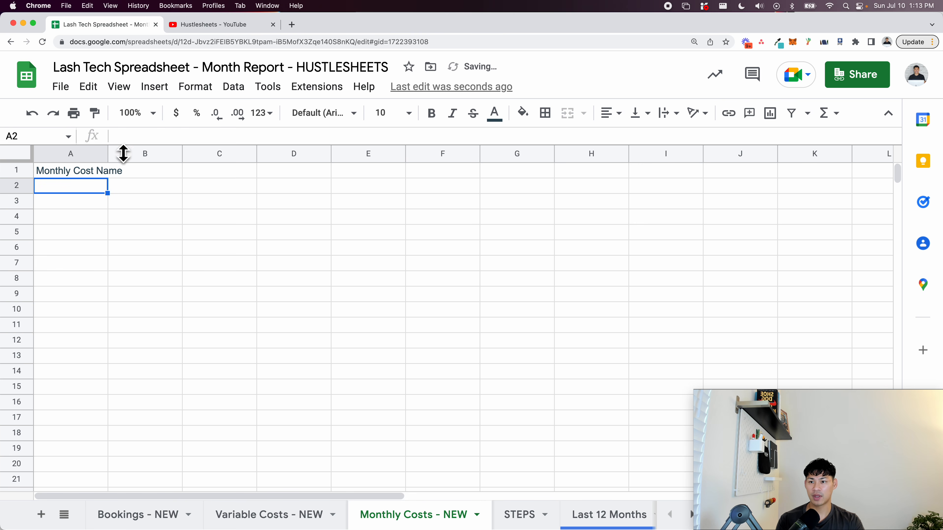
left_click_drag(108, 159, 136, 160)
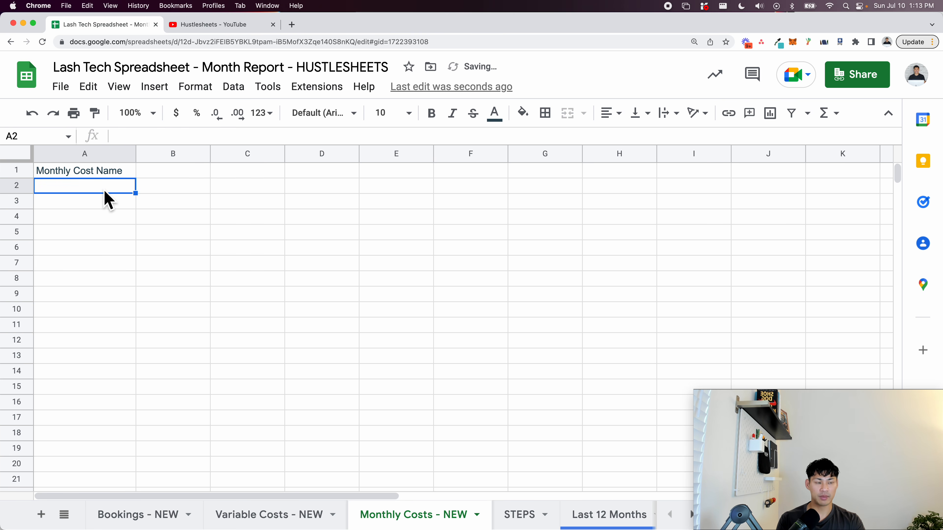
- List Rent and Scheduling App as the monthly costs in cells A2 and A3
type("Rent")
key("Return")
type("S")
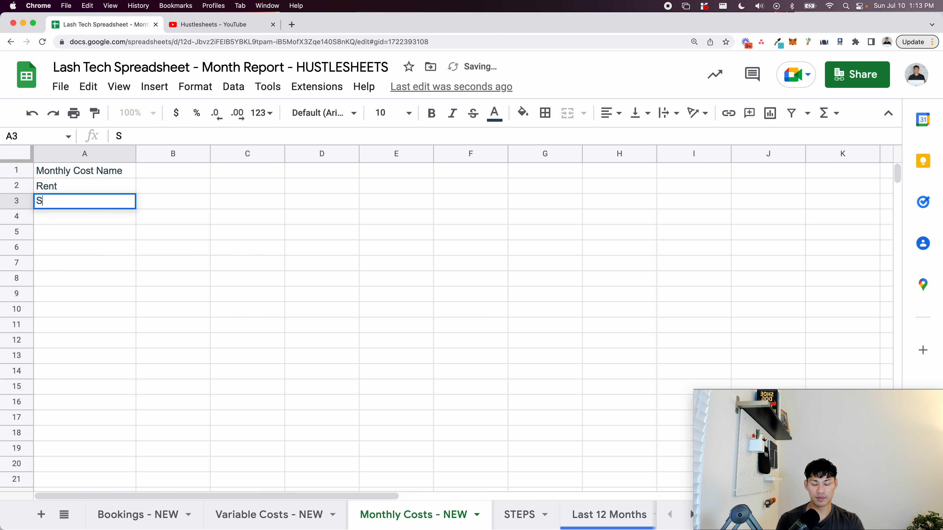
type("chedu")
key("BackSpace")
type("duling")
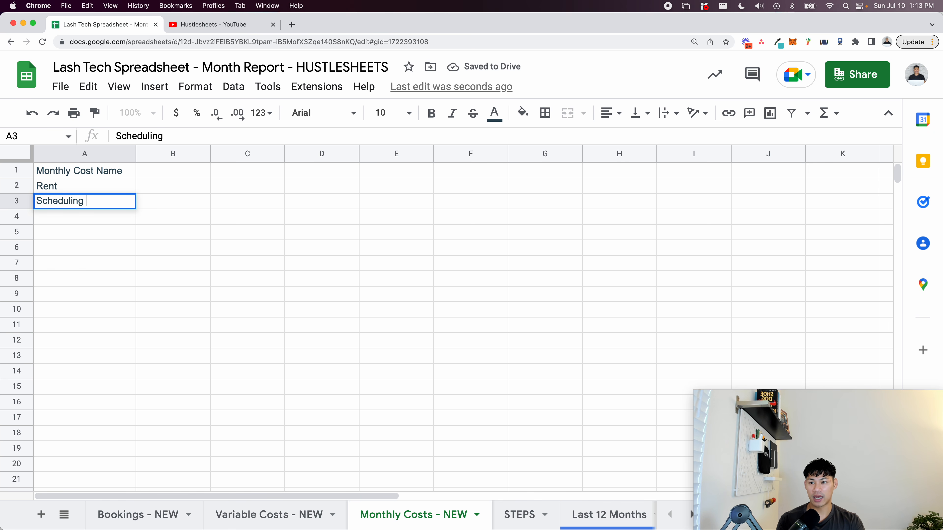
key("Return")
- Enter the month start dates 1/1/2022 in cell B1 and 2/1/2022 in cell C1
left_click_drag(181, 172, 320, 182)
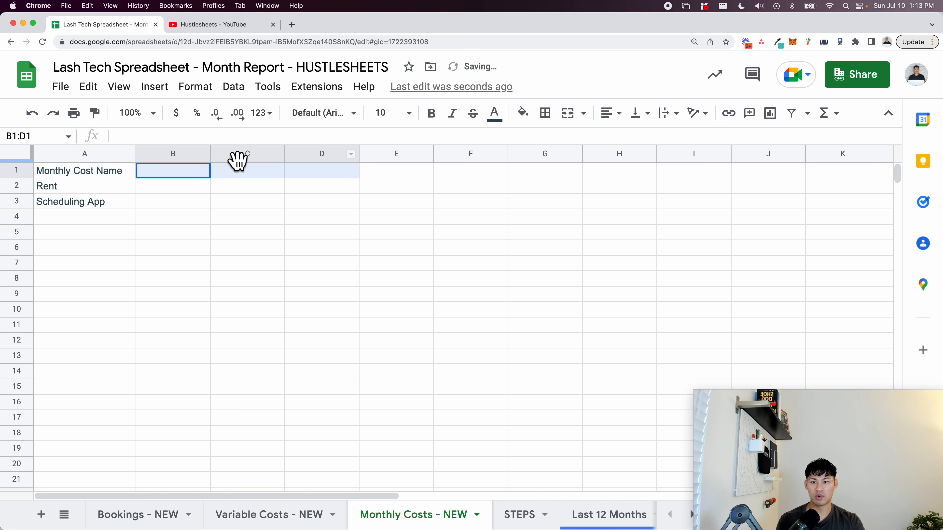
left_click(200, 181)
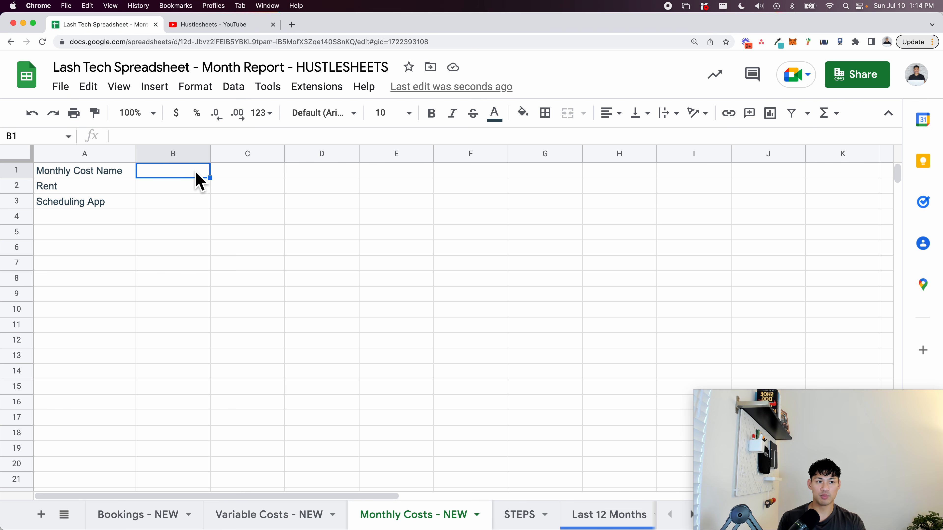
type("1/1")
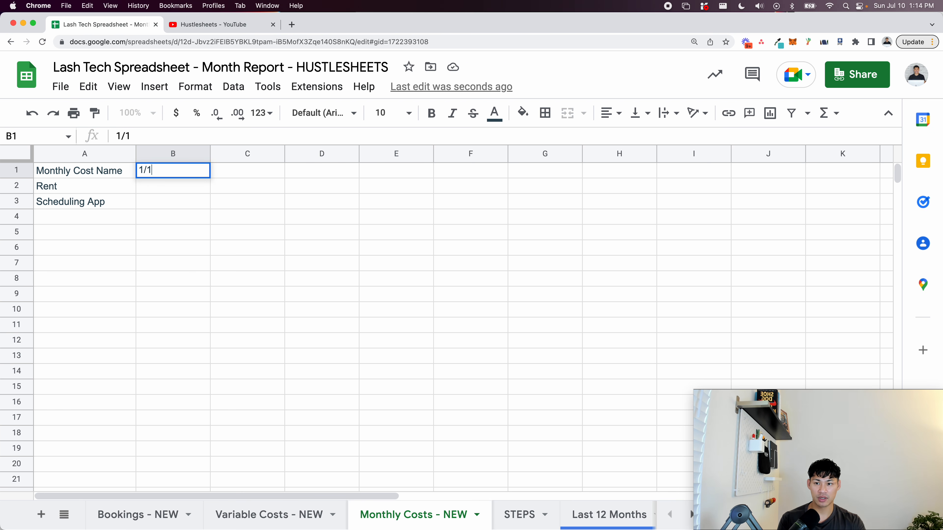
type("/2022")
key("Return")
left_click_drag(206, 174, 259, 177)
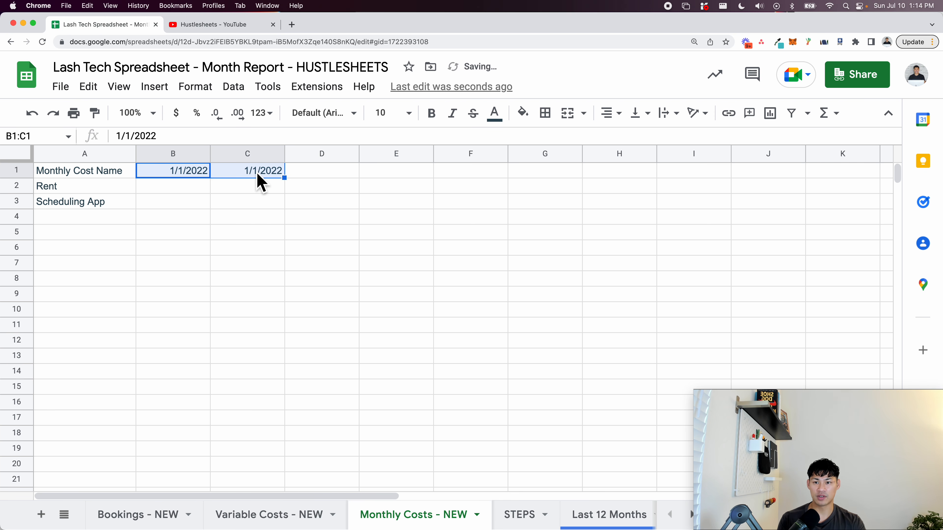
left_click(258, 173)
double_click(250, 173)
key("BackSpace")
type("2")
key("Return")
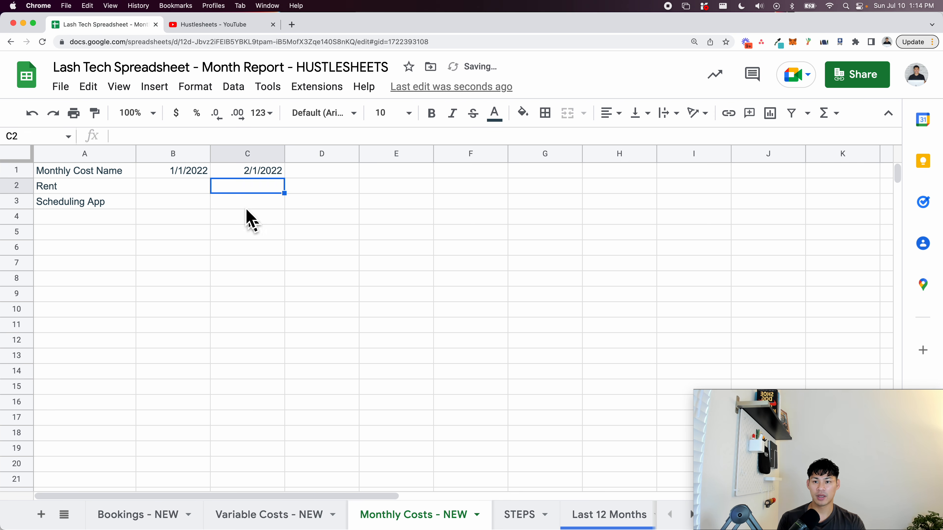
- Extend the monthly date series from B1:C1 across row 1 to column Z
left_click_drag(187, 174, 802, 189)
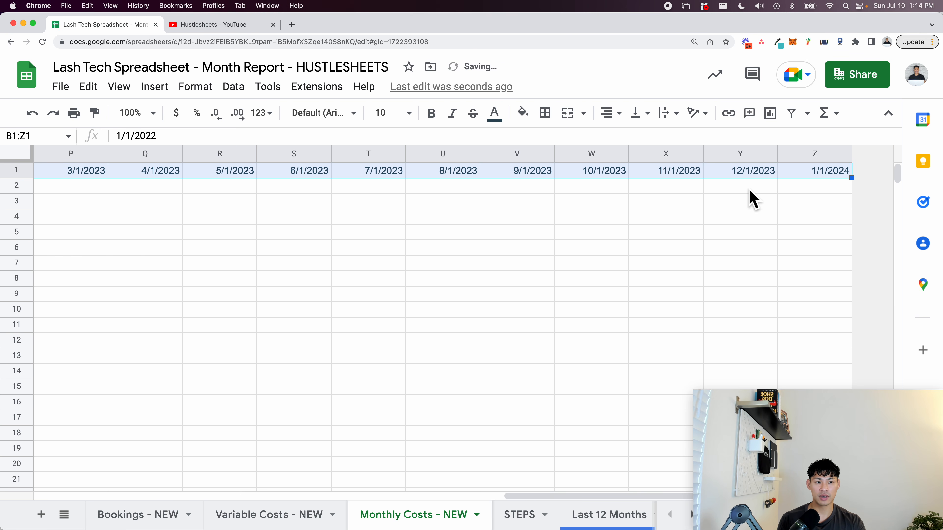
left_click(333, 207)
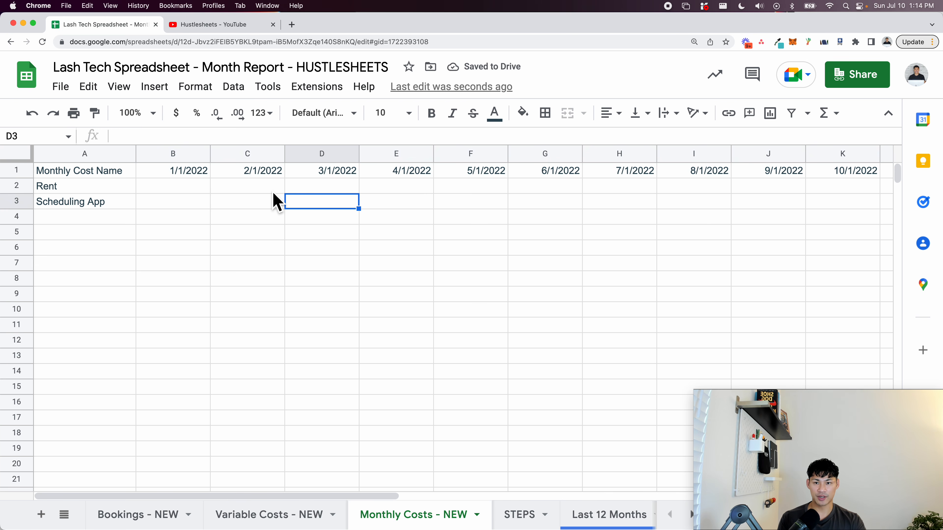
left_click(273, 191)
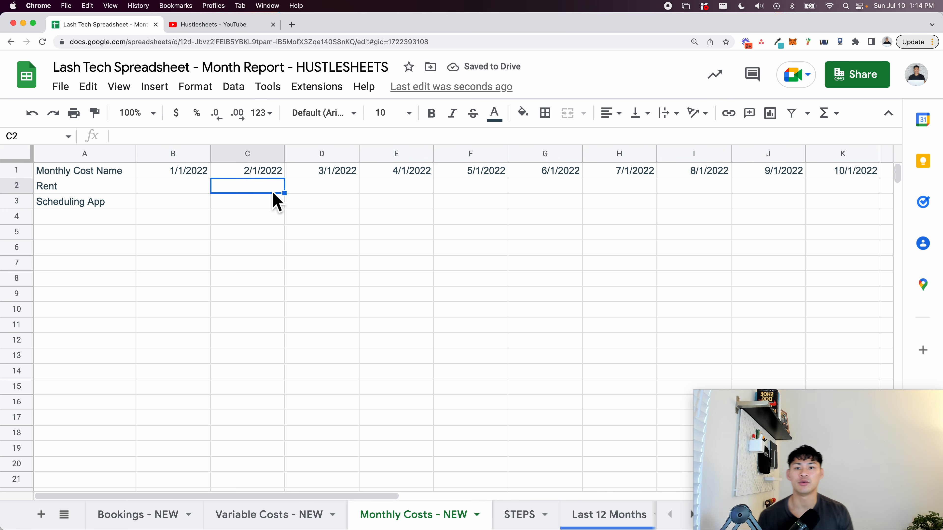
- Format the dates in row 1 as abbreviated month and year, using the "Sep 2008" number format
left_click(9, 170)
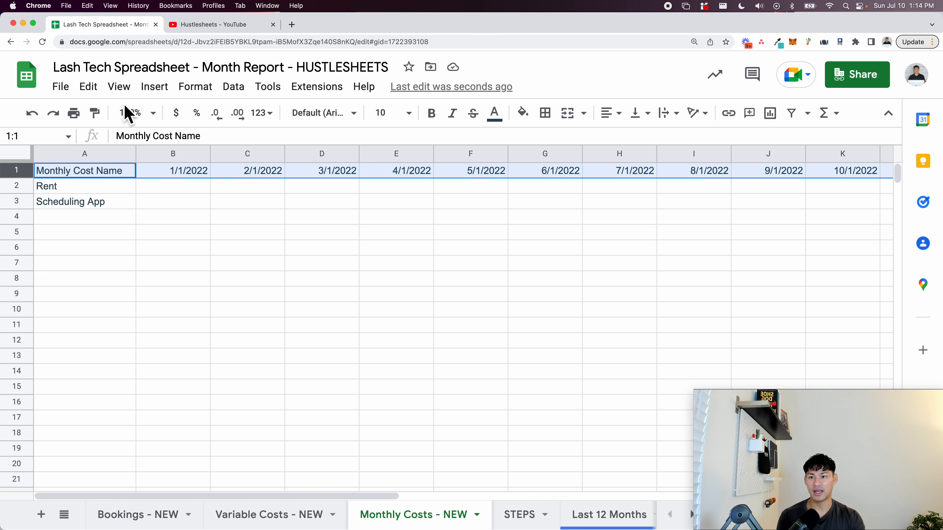
left_click(193, 88)
mouse_move(270, 159)
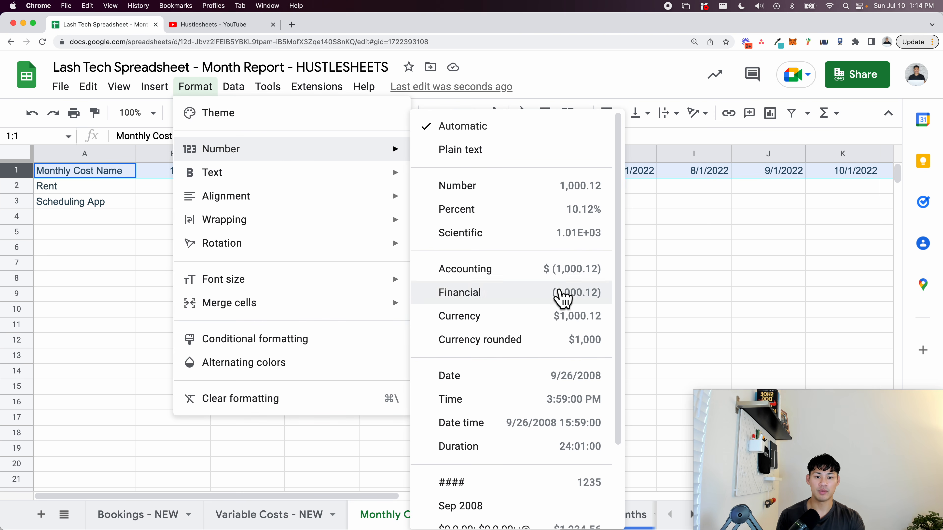
scroll(543, 453, "down", 3)
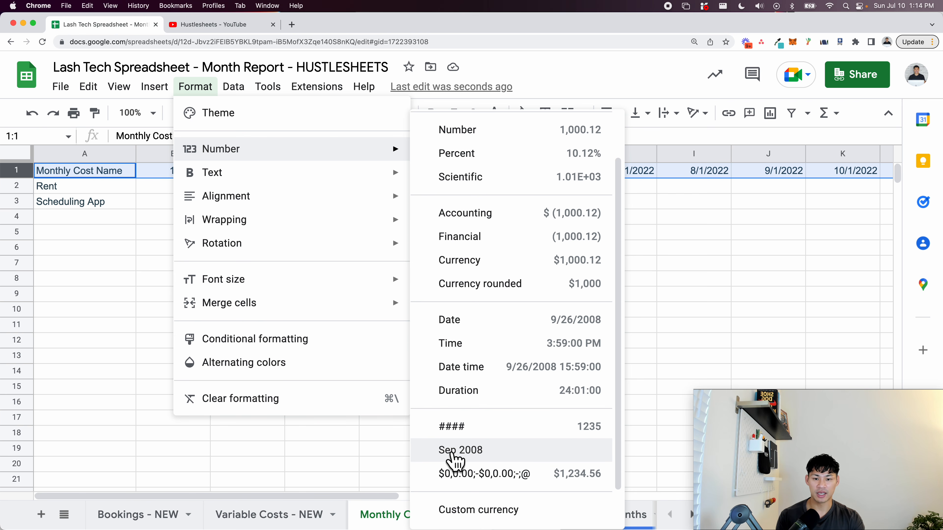
left_click(443, 454)
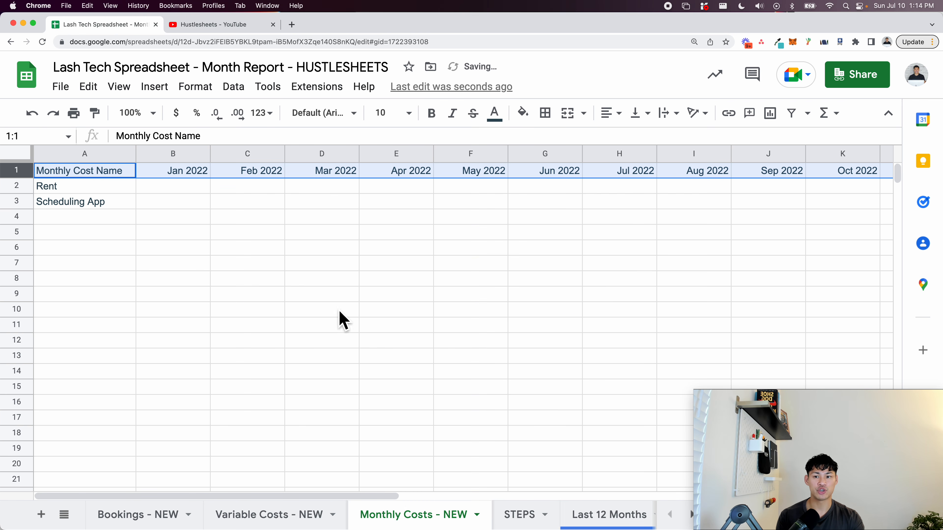
left_click(277, 282)
left_click(185, 187)
left_click(191, 175)
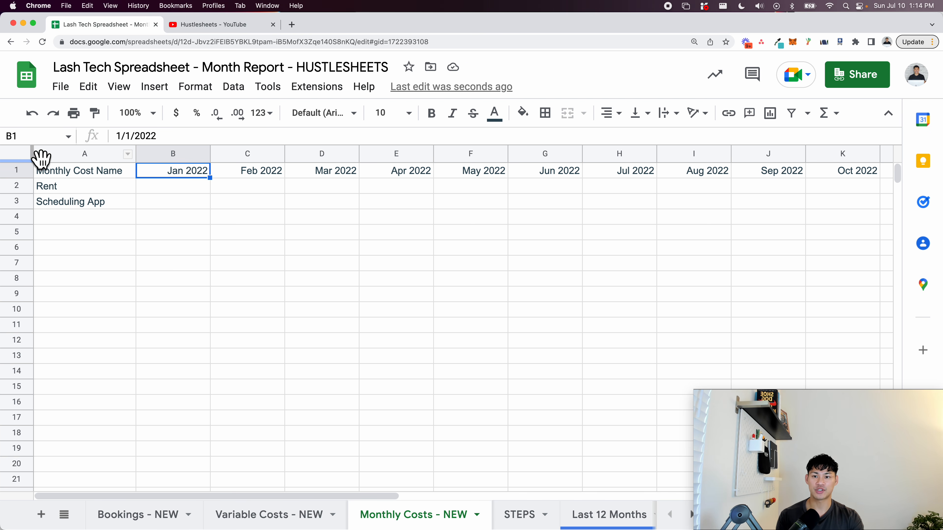
- Make the entire header row of the Monthly Costs - NEW sheet bold
left_click(17, 172)
key("super+b")
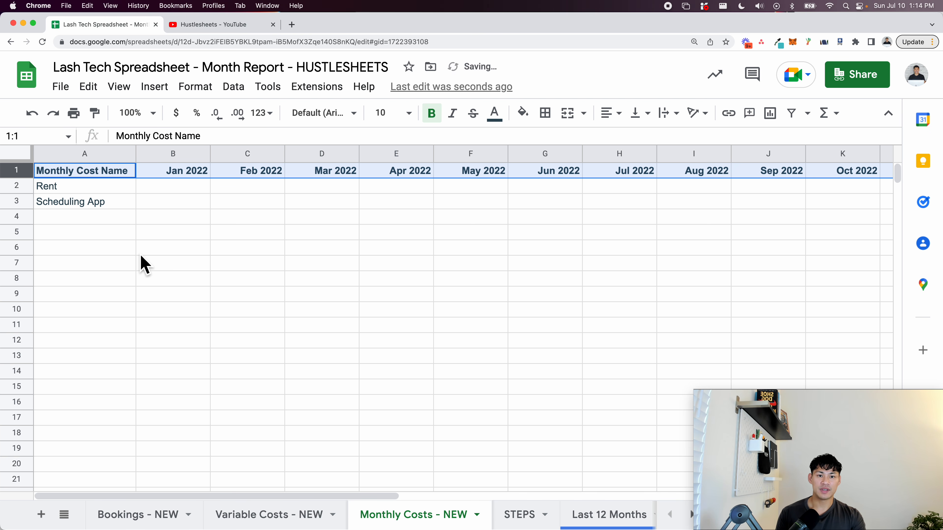
left_click(132, 234)
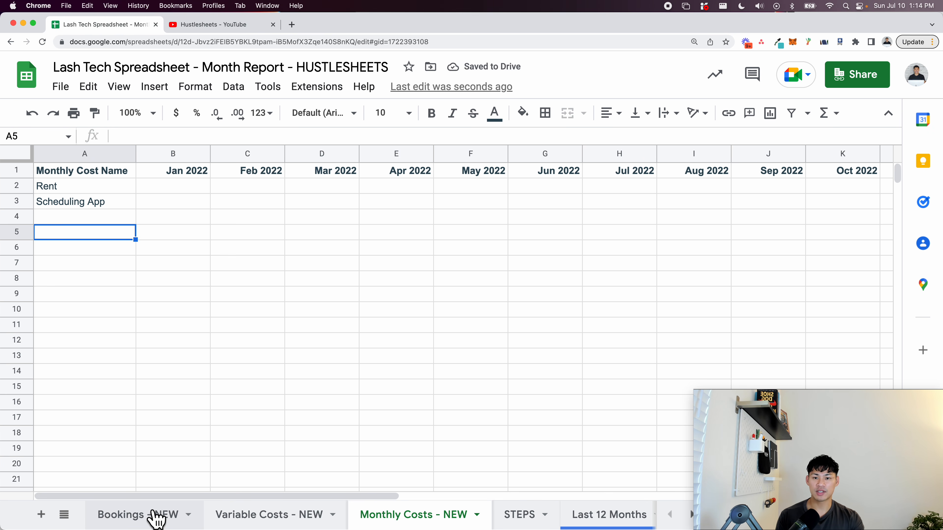
- Mark step 1, Data entry system, as done in the checklist on the STEPS sheet
left_click(507, 522)
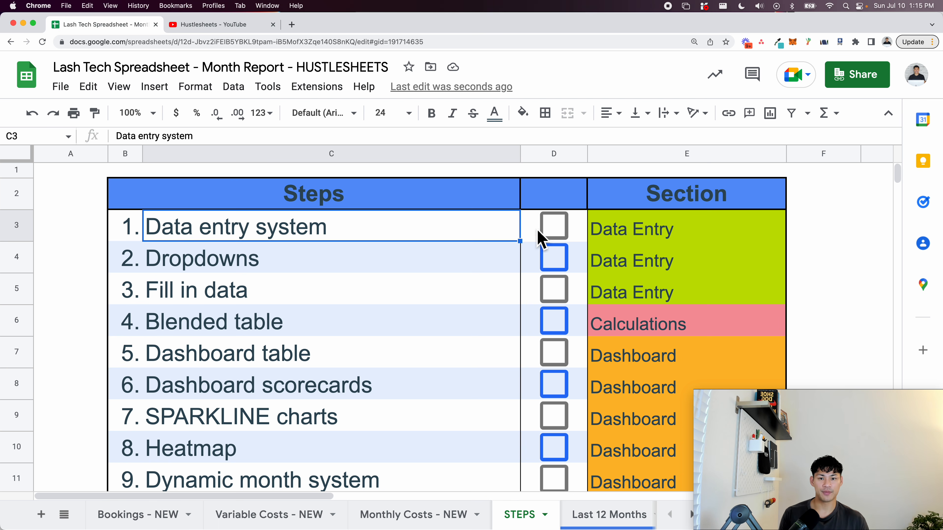
left_click(553, 227)
left_click(304, 266)
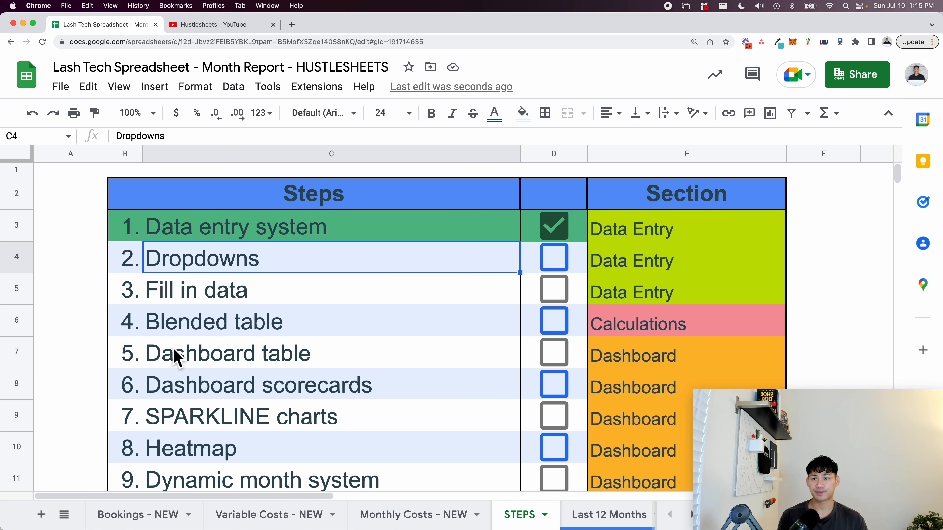
- Add a new sheet named "Dropdowns - NEW" and place it between Monthly Costs - NEW and STEPS
left_click(41, 514)
left_click_drag(477, 520, 398, 520)
double_click(394, 522)
type("D")
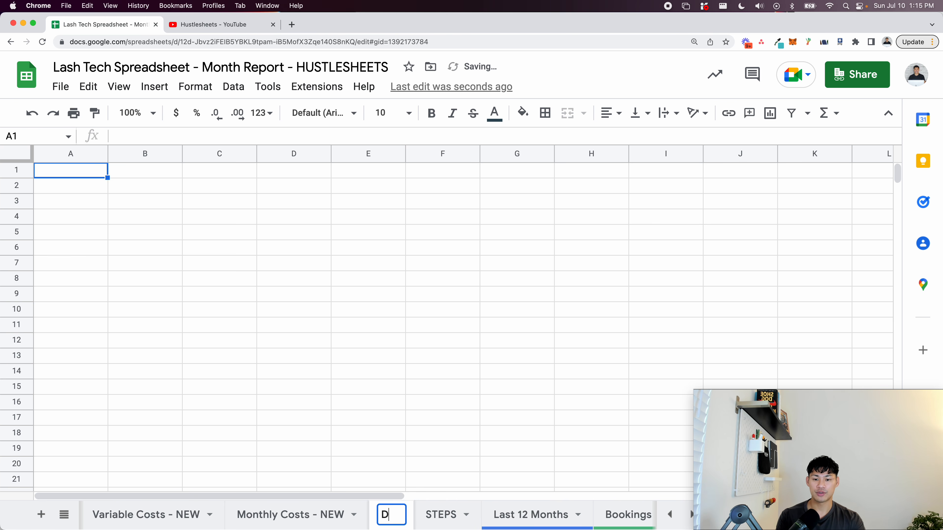
type("ropdowns - NEW")
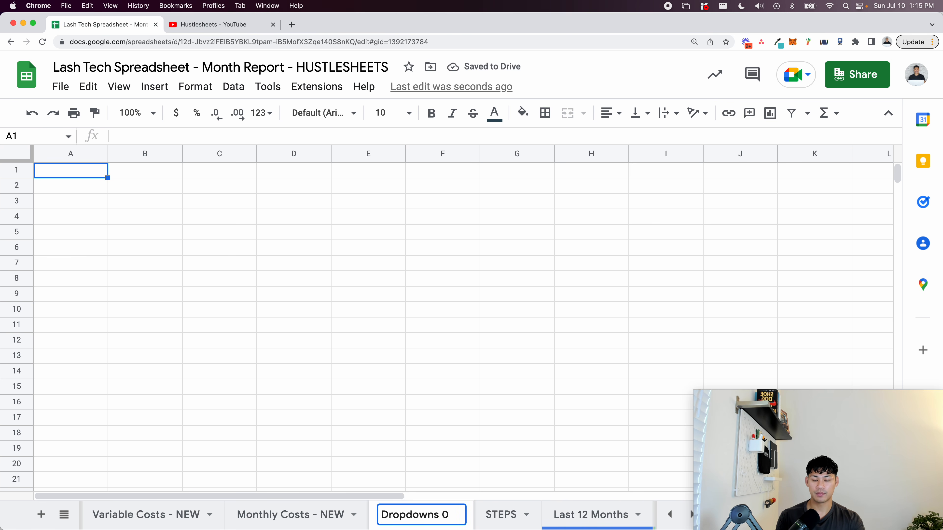
key("Return")
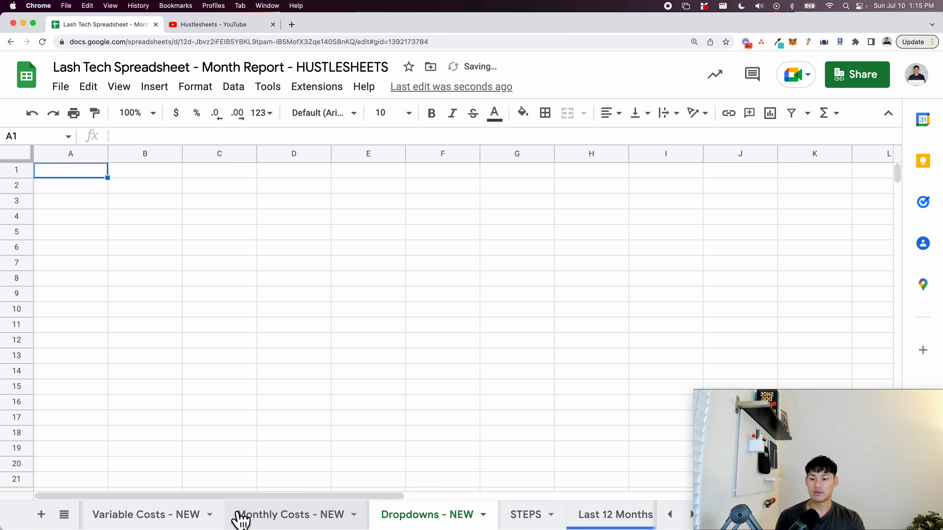
- Open the Bookings - NEW sheet and select cell A2, the first entry cell under Date
scroll(212, 518, "left", 2)
left_click(179, 520)
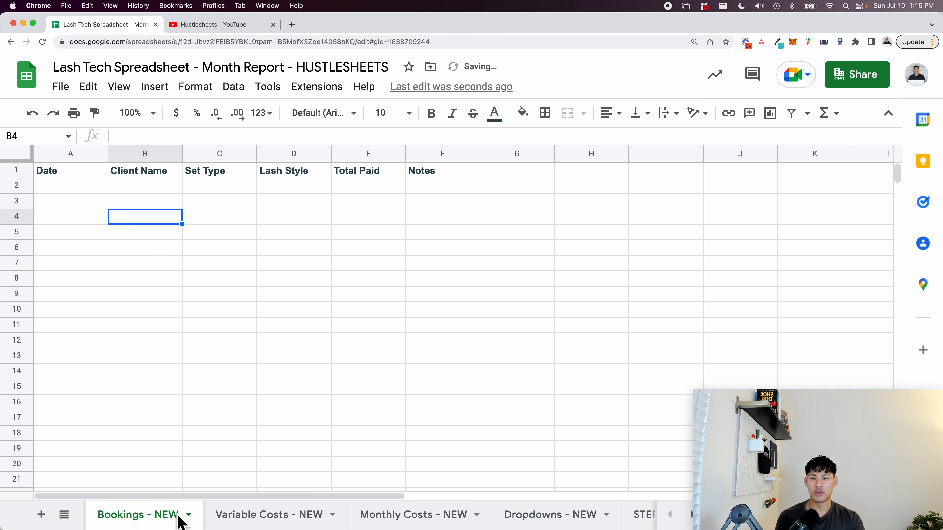
left_click(119, 189)
left_click(195, 192)
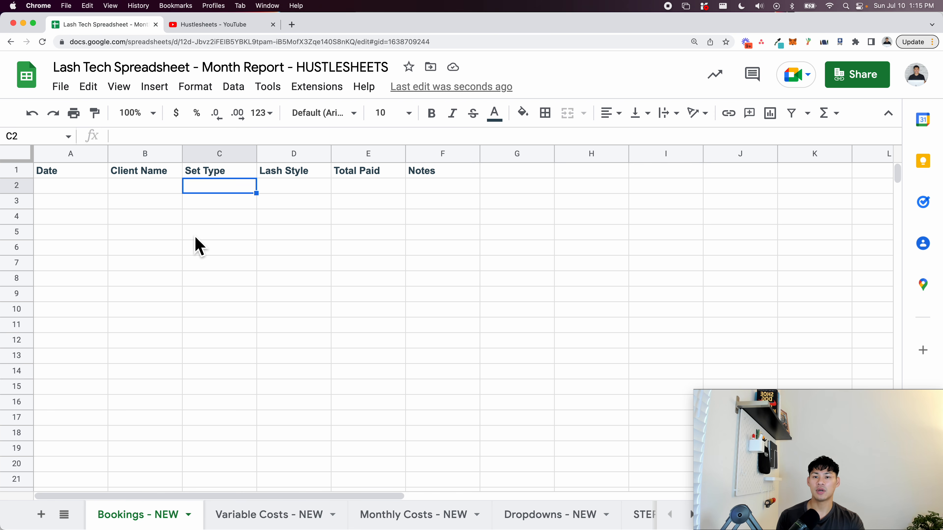
left_click(105, 191)
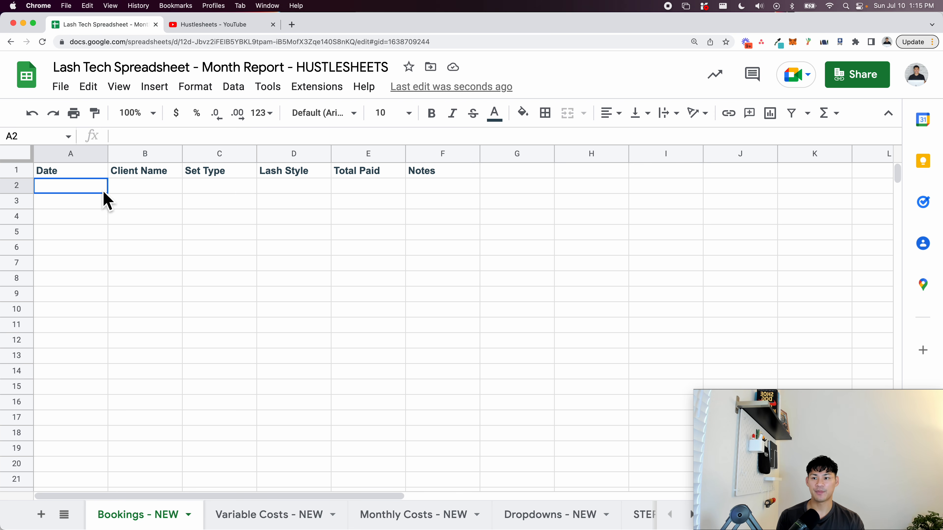
mouse_move(102, 193)
left_mouse_down()
mouse_move(91, 212)
mouse_move(93, 194)
left_mouse_up()
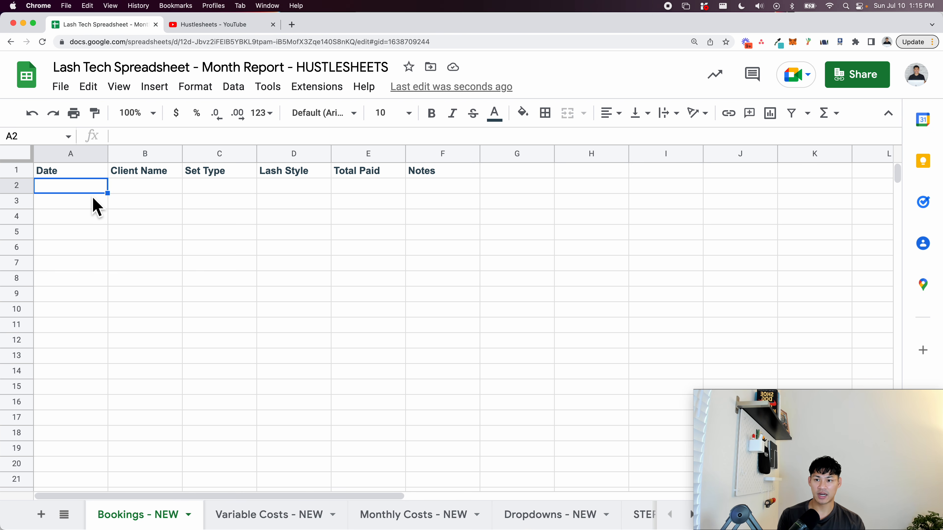
- Apply data validation to A2:A1000 in the Date column, with the criteria Date, is valid date
key("super+shift+Down")
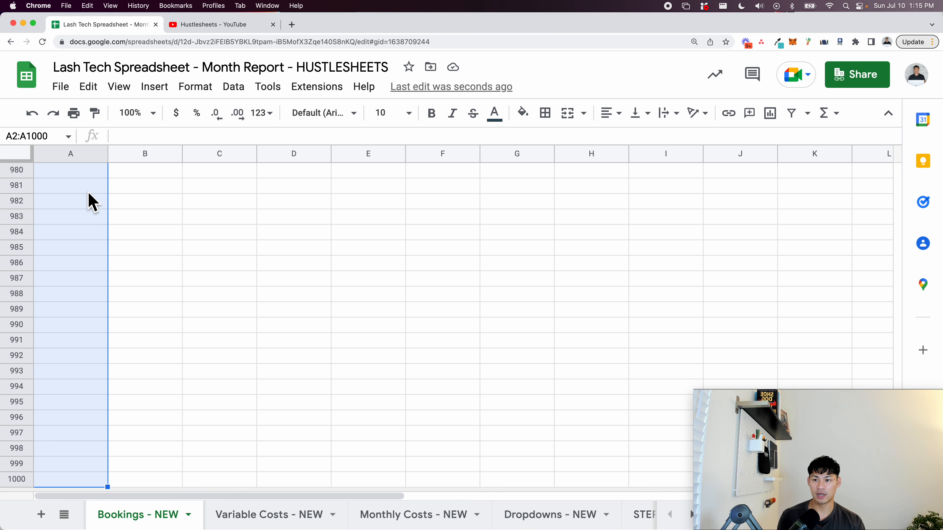
scroll(93, 202, "up", 20)
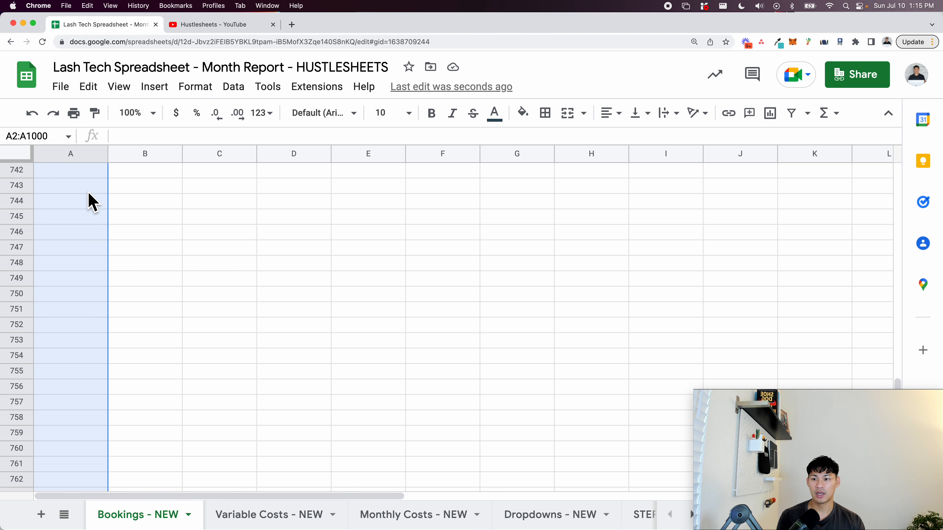
key("super+Down")
key("super+shift+Up")
key("shift+Down")
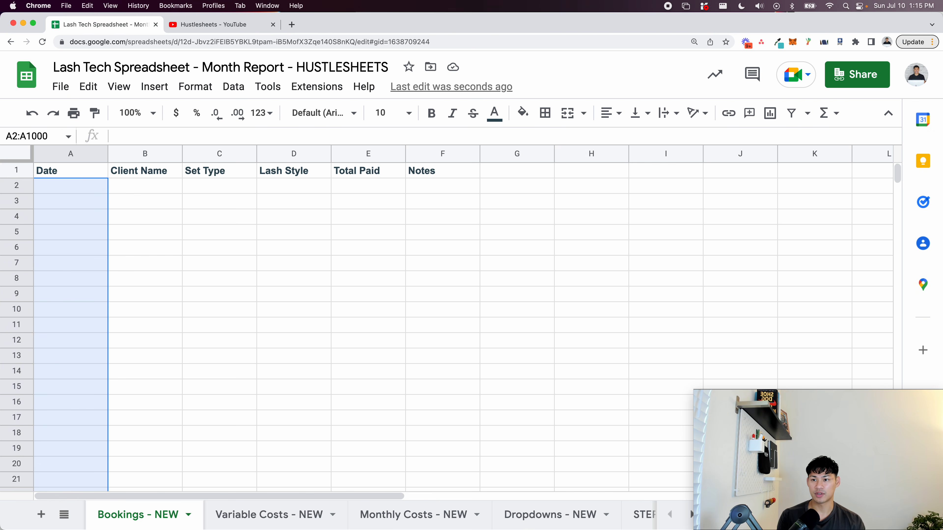
right_click(87, 218)
mouse_move(190, 511)
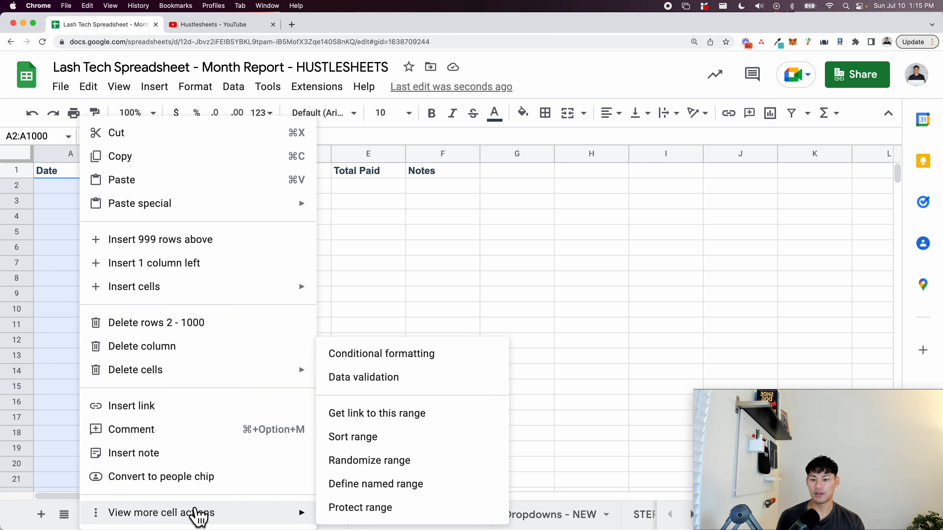
left_click(392, 380)
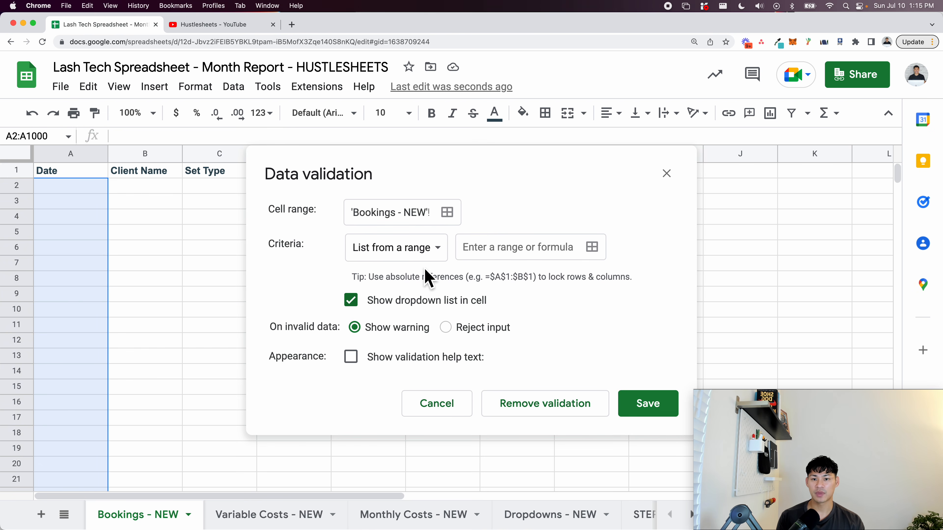
left_click(390, 255)
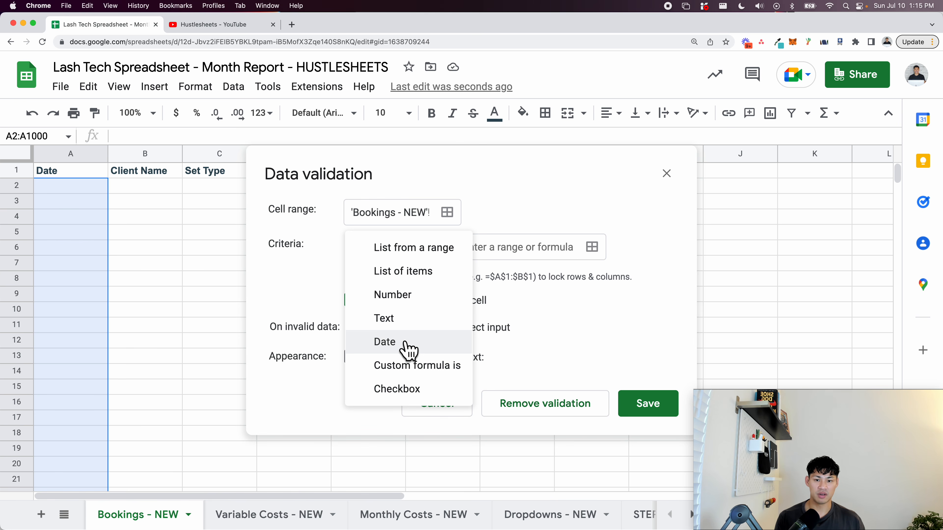
left_click(408, 351)
left_click(658, 362)
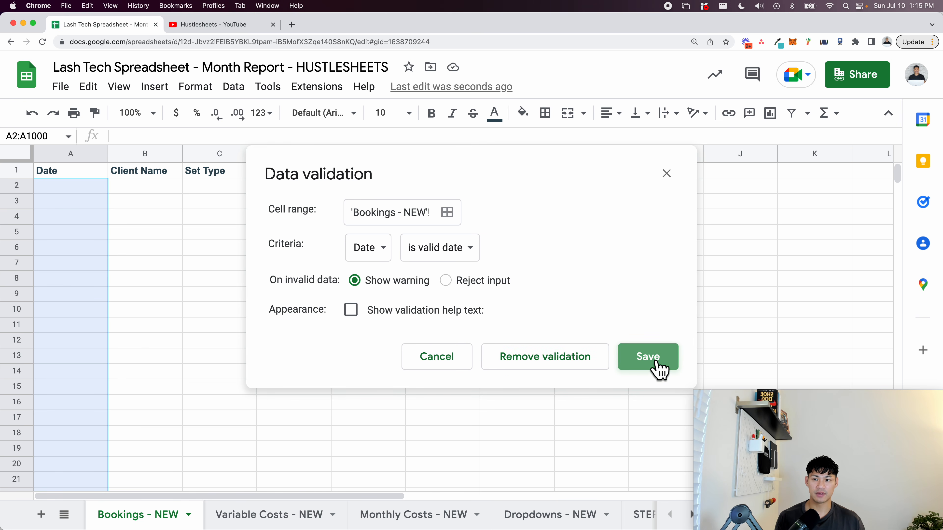
left_click(389, 220)
- Pick July 10, 2022 for cell A2 and July 11, 2022 for cell A3 from the date picker
left_click(97, 188)
double_click(95, 190)
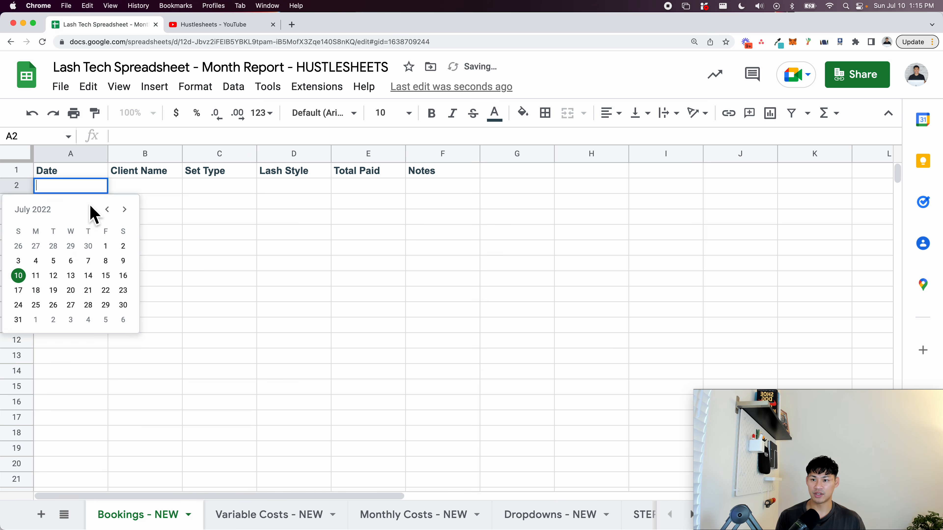
left_click(19, 275)
double_click(74, 203)
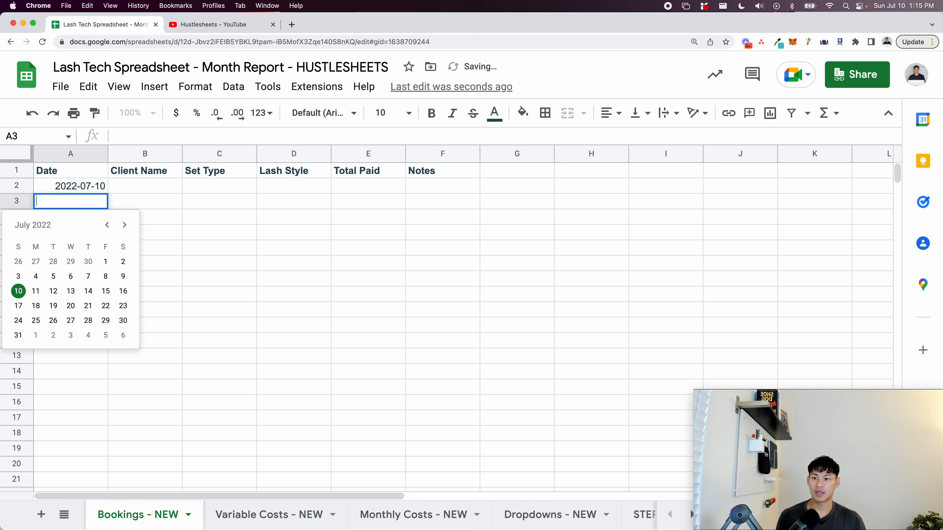
left_click(42, 290)
- Format the whole Date column with the Date number format shown as 9/26/2008
left_click(84, 153)
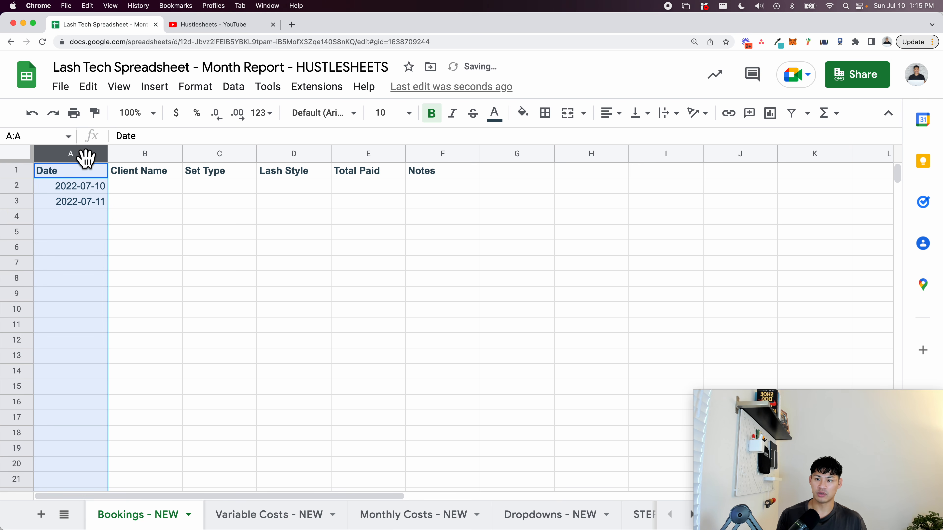
left_click(196, 88)
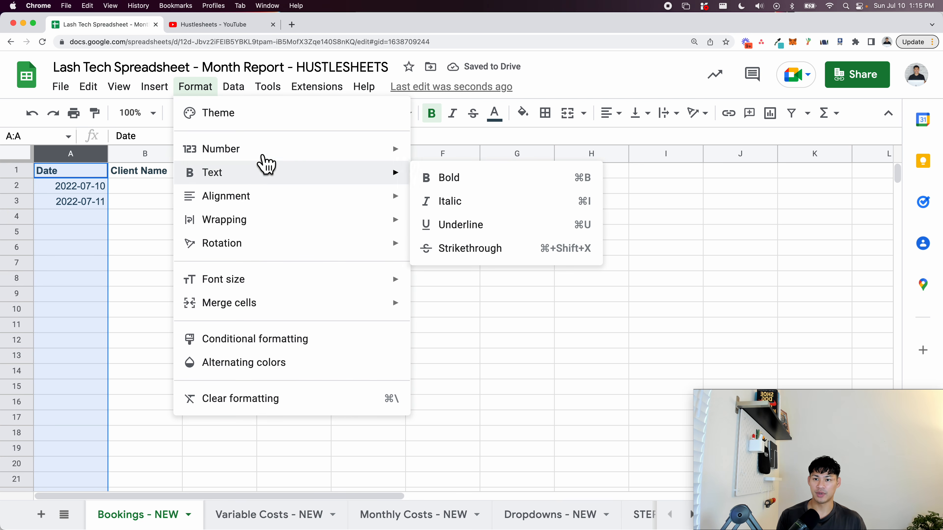
mouse_move(334, 149)
scroll(518, 505, "down", 2)
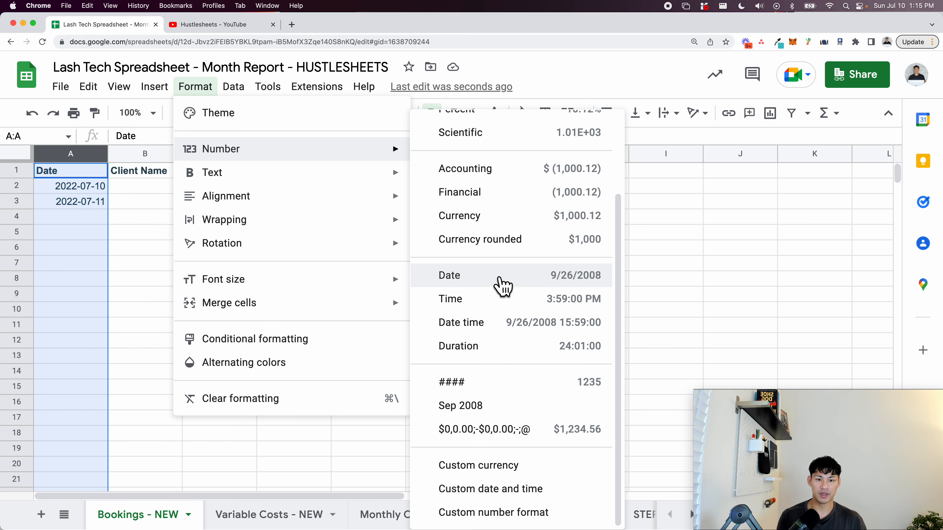
left_click(549, 279)
left_click(293, 220)
left_click(70, 190)
key("Down")
key("Down")
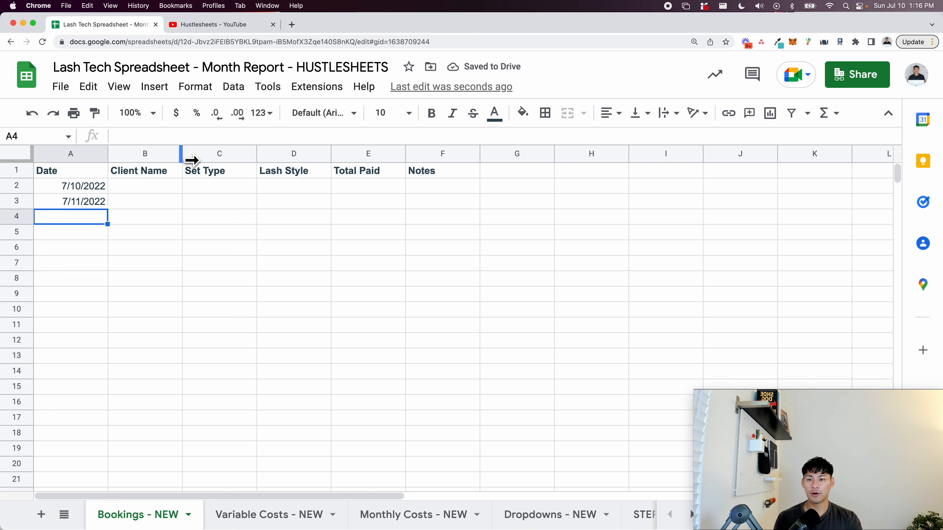
- Widen the Client Name column and enter Michael Jordan as the client in cell B2
left_click_drag(191, 160, 252, 160)
left_click(144, 192)
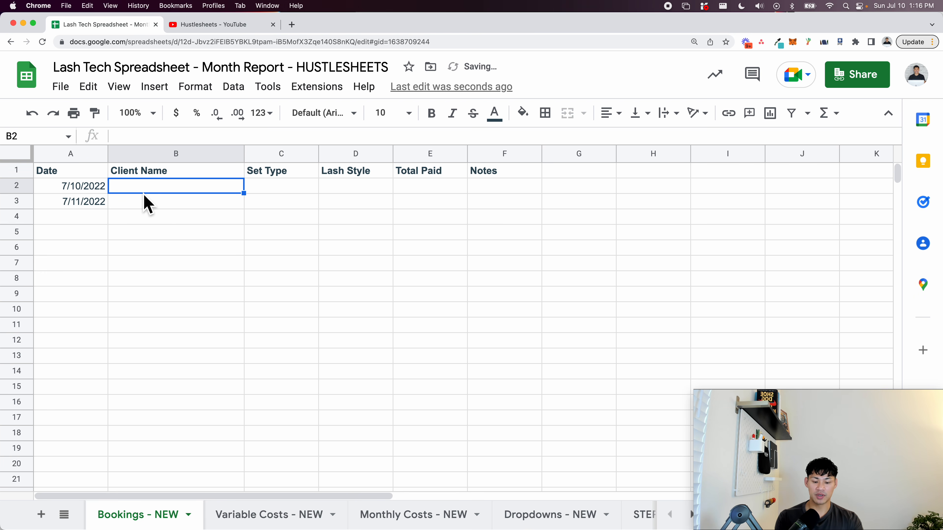
type("Michael Jordan")
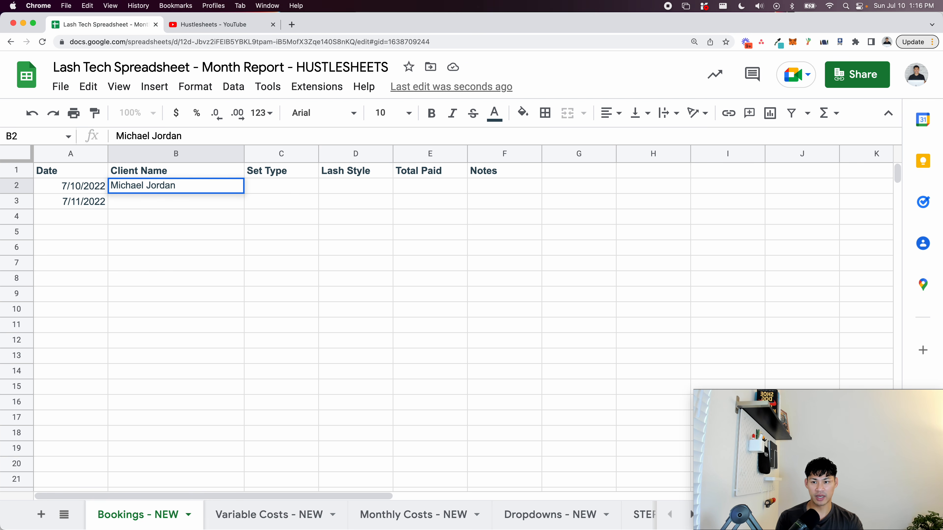
key("Return")
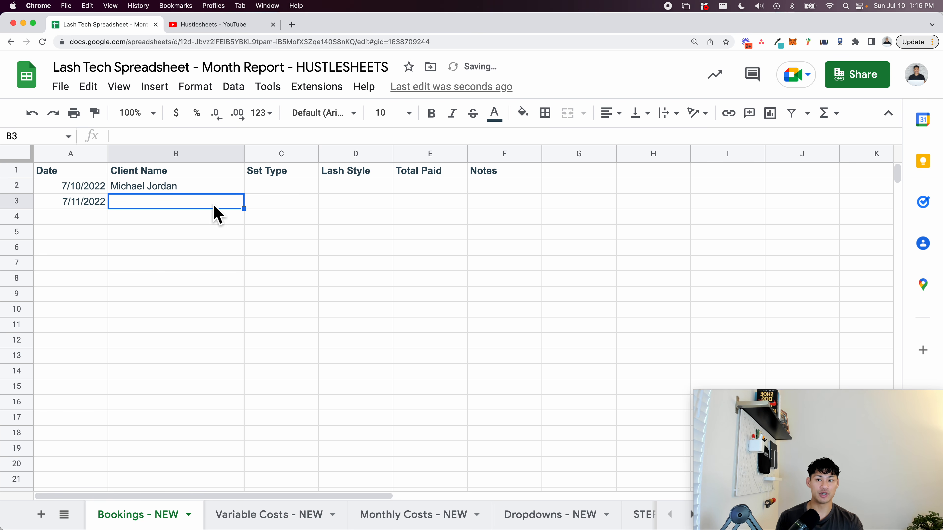
- Start a data validation rule for the Set Type column and set its cell range to 'Bookings - NEW'!C2:C
left_click(270, 190)
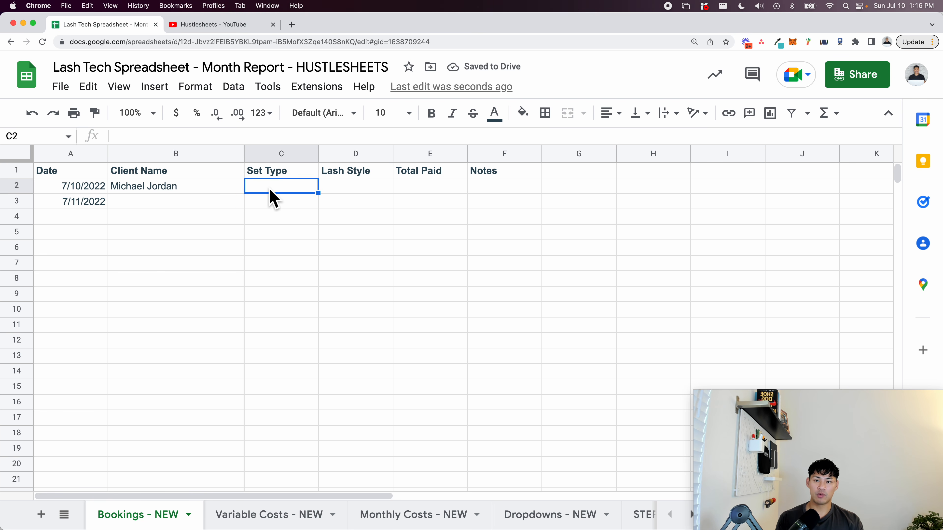
left_click_drag(270, 189, 278, 275)
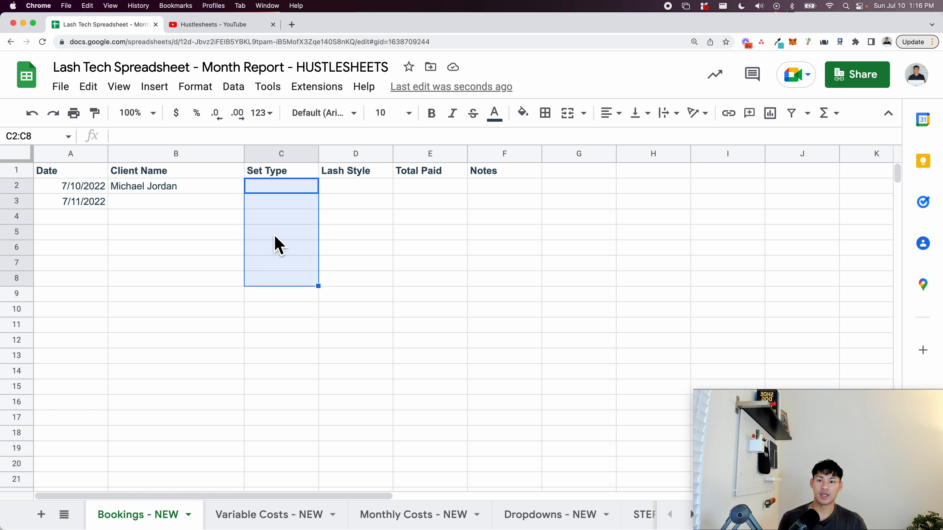
left_click_drag(289, 188, 288, 310)
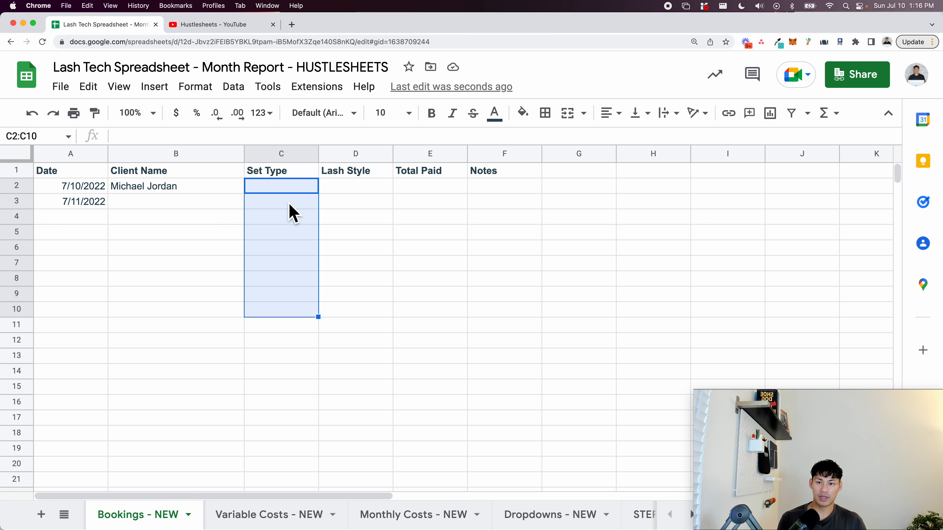
right_click(293, 213)
mouse_move(385, 520)
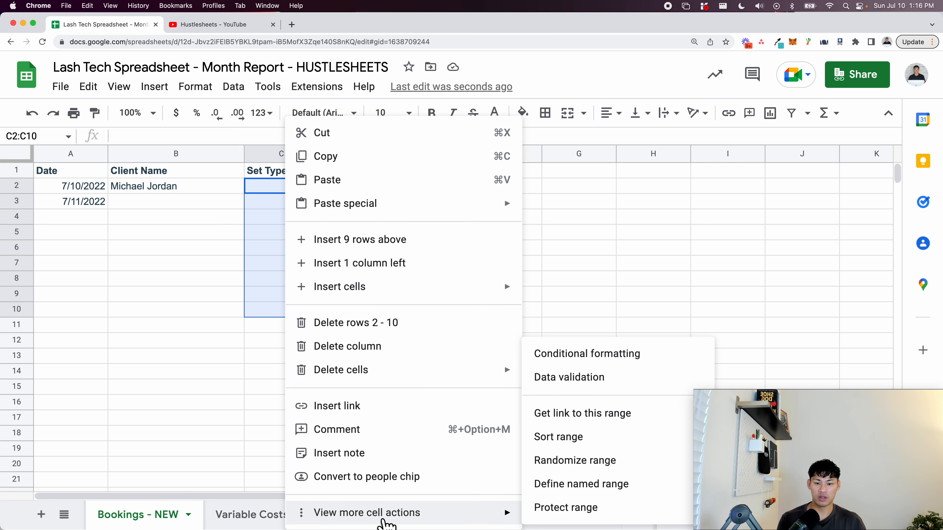
left_click(604, 379)
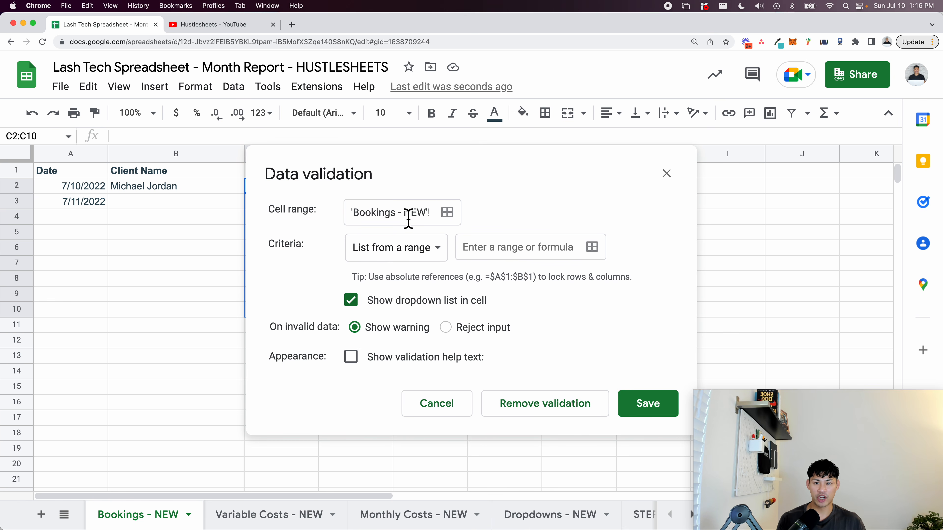
left_click(447, 213)
left_click_drag(345, 200, 580, 264)
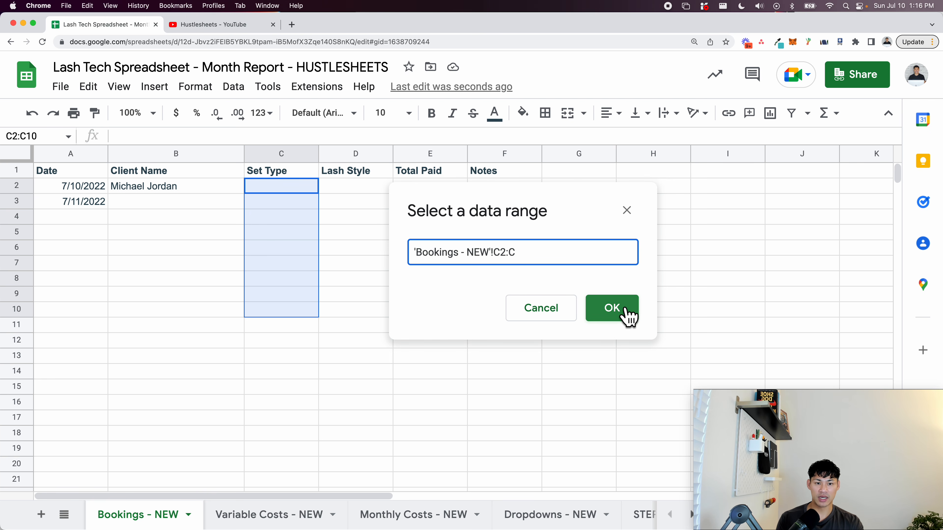
left_click(627, 315)
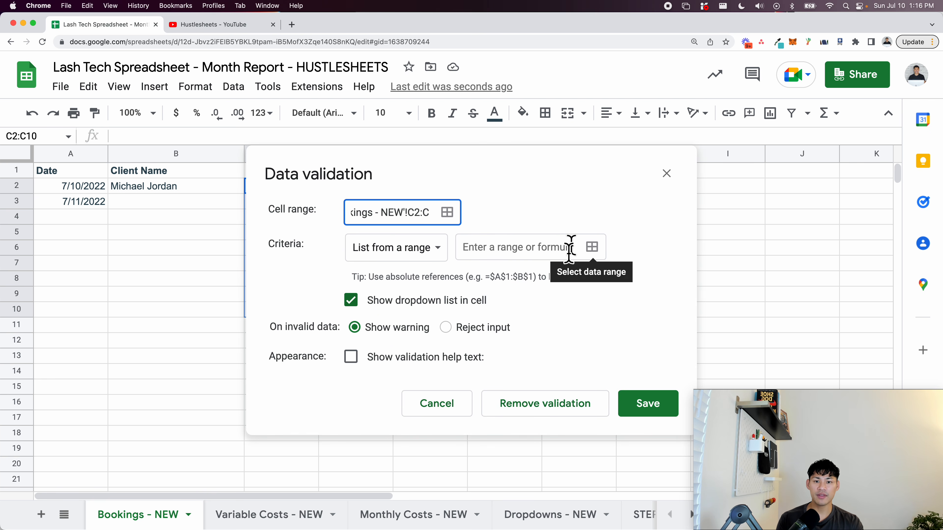
- Use 'Dropdowns - NEW'!A2:A as the list source for the Set Type validation, save it, and check the dropdowns on Bookings - NEW
left_click(593, 248)
left_click(537, 516)
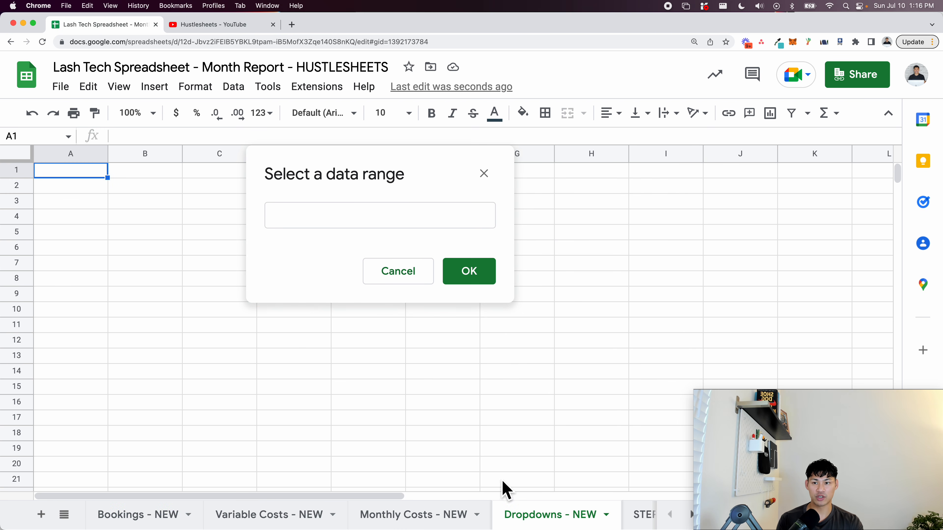
left_click_drag(68, 191, 110, 475)
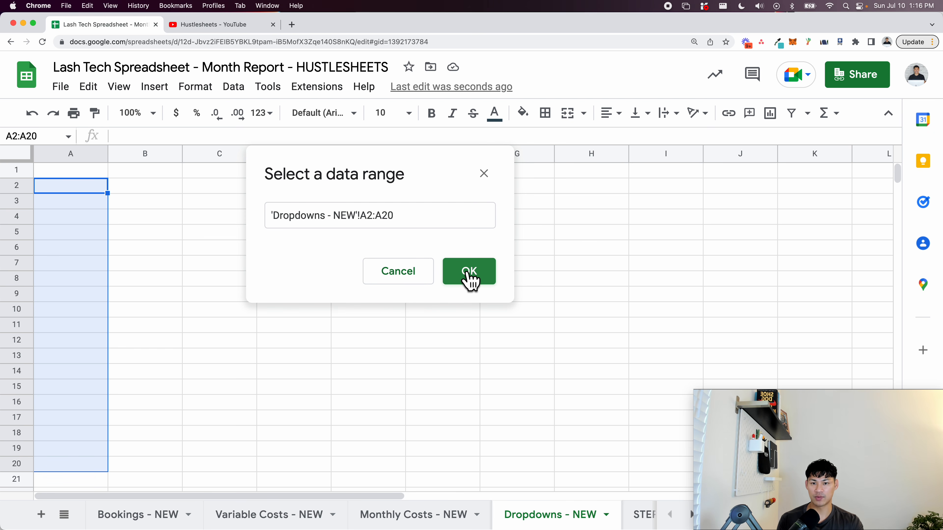
left_click_drag(390, 222, 442, 222)
key("BackSpace")
left_click(451, 273)
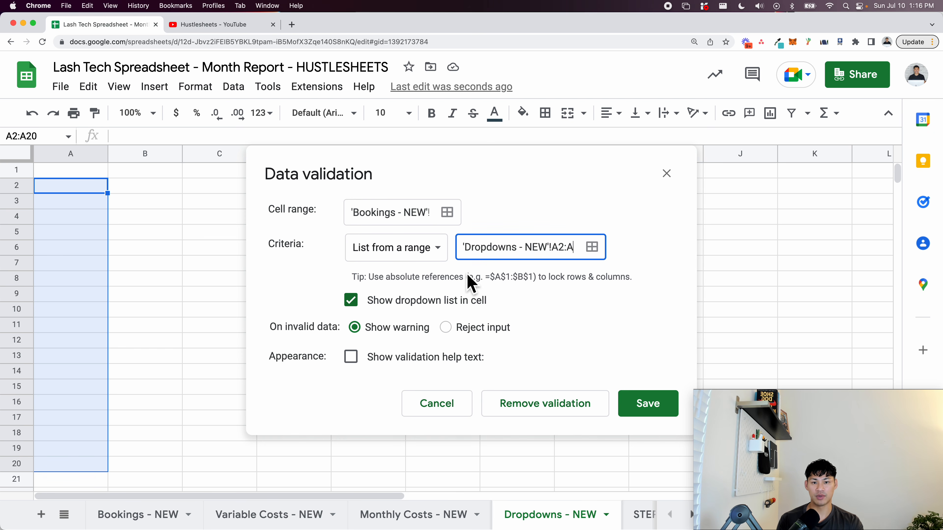
left_click(655, 409)
left_click(94, 174)
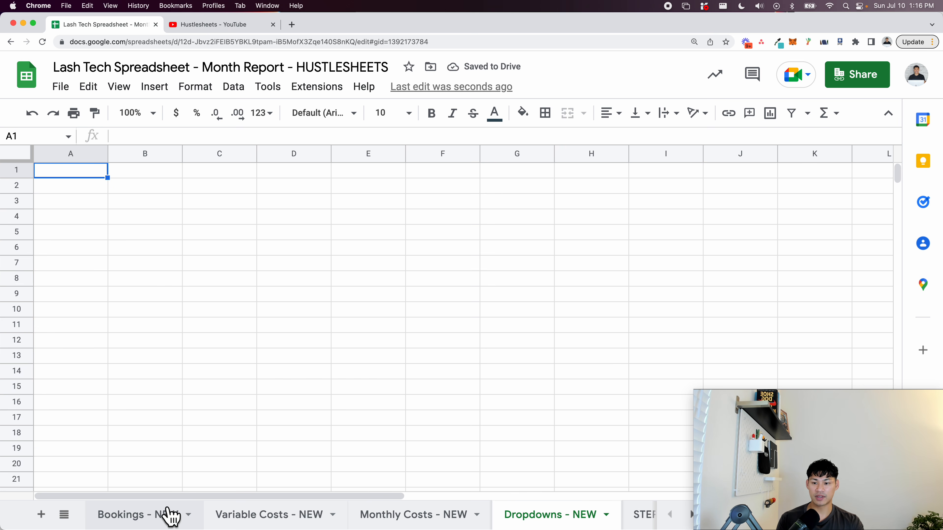
left_click(170, 515)
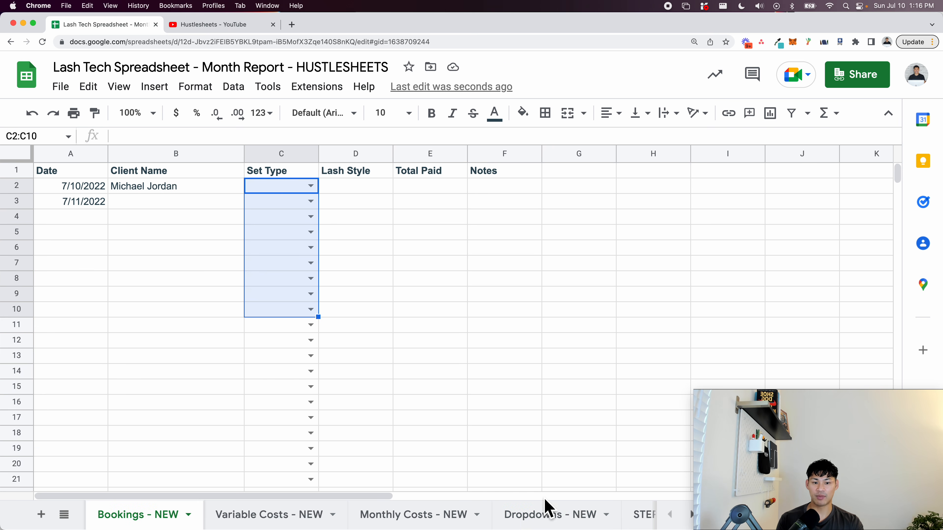
- Enter the header "Set Type" in cell A1 of the Dropdowns - NEW sheet and make row 1 bold
left_click(547, 508)
type("Se")
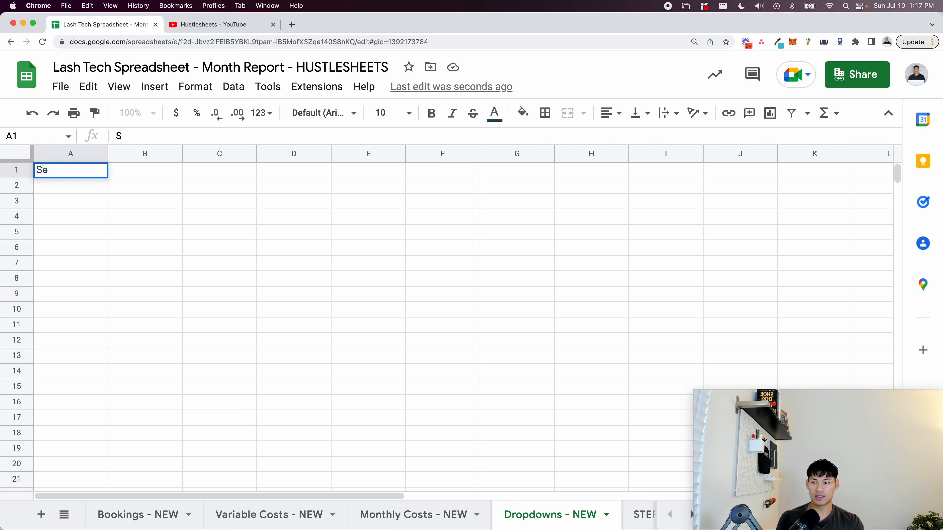
key("Return")
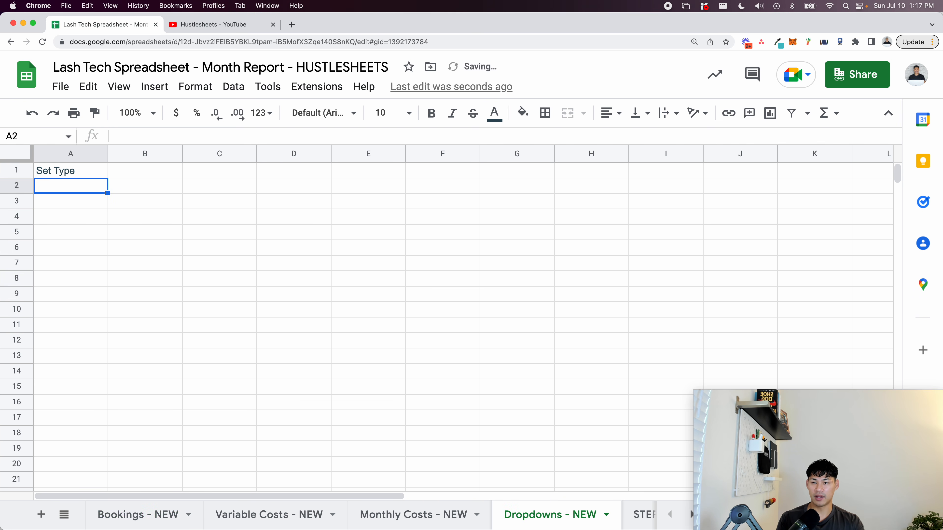
left_click(11, 169)
key("super+b")
- Enter FULL and FILL under the Set Type header in cells A2 and A3 of the Dropdowns - NEW sheet
key("Down")
key("Right")
key("Left")
type("F")
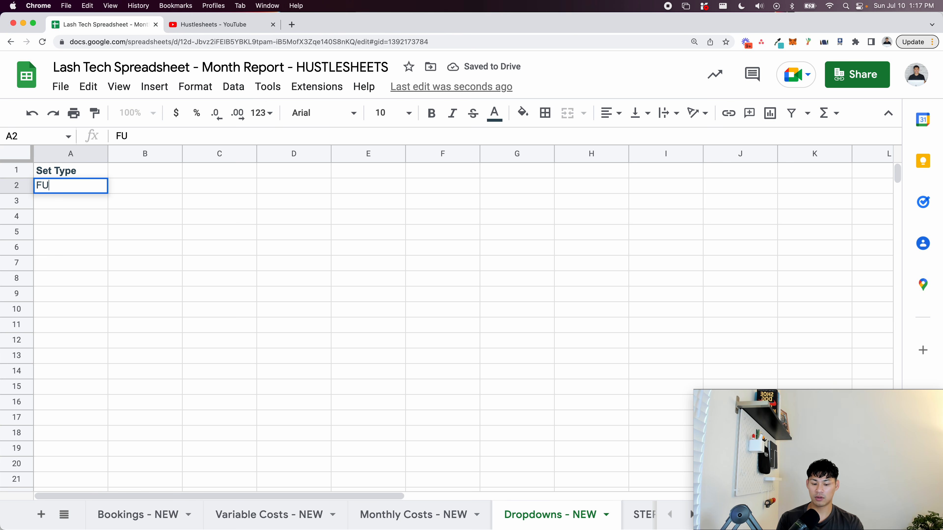
type("ULL")
key("Return")
type("FIL")
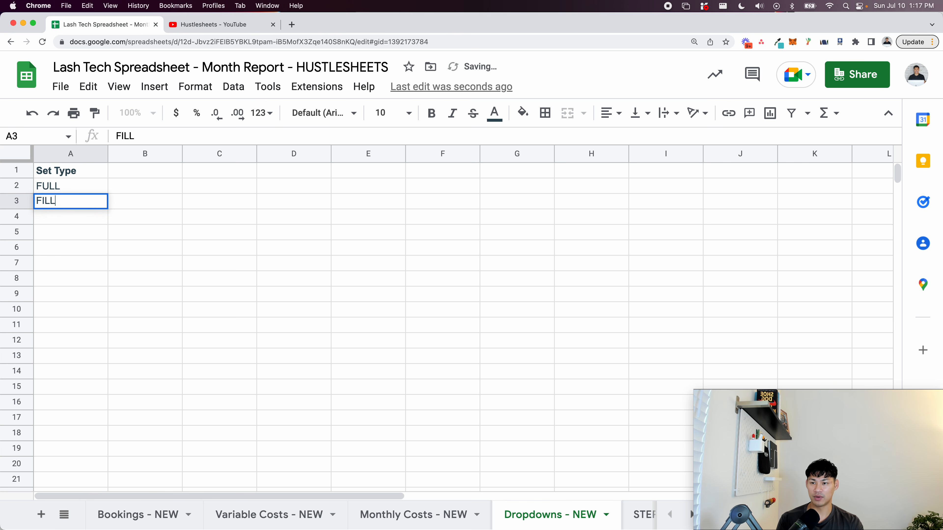
type("L")
key("Return")
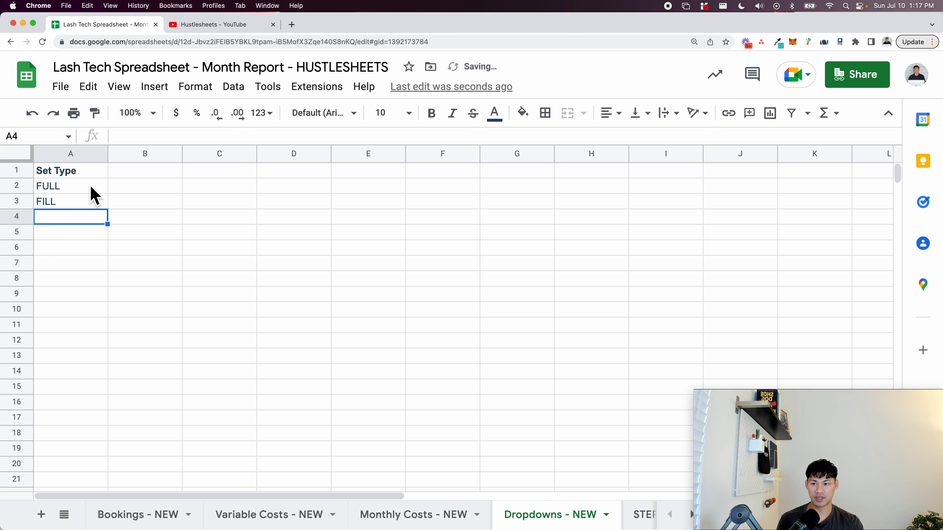
- Check the options offered by the Set Type dropdown in cell C2 of the Bookings - NEW sheet
left_click_drag(93, 192, 92, 209)
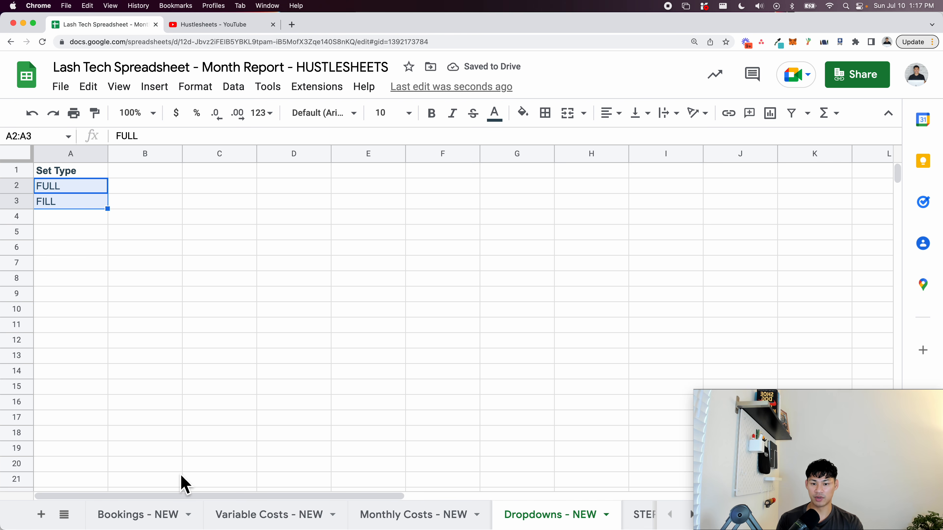
left_click(148, 453)
left_click(158, 514)
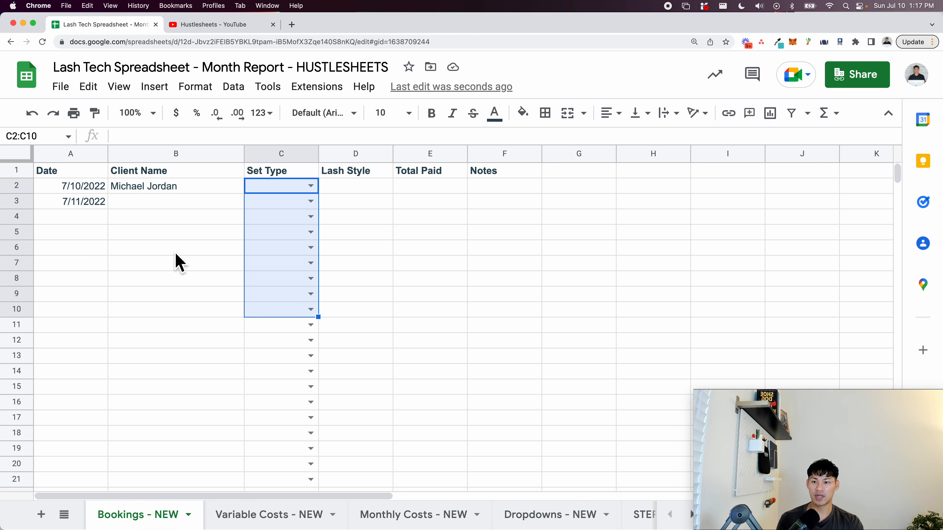
left_click(221, 202)
left_click(311, 187)
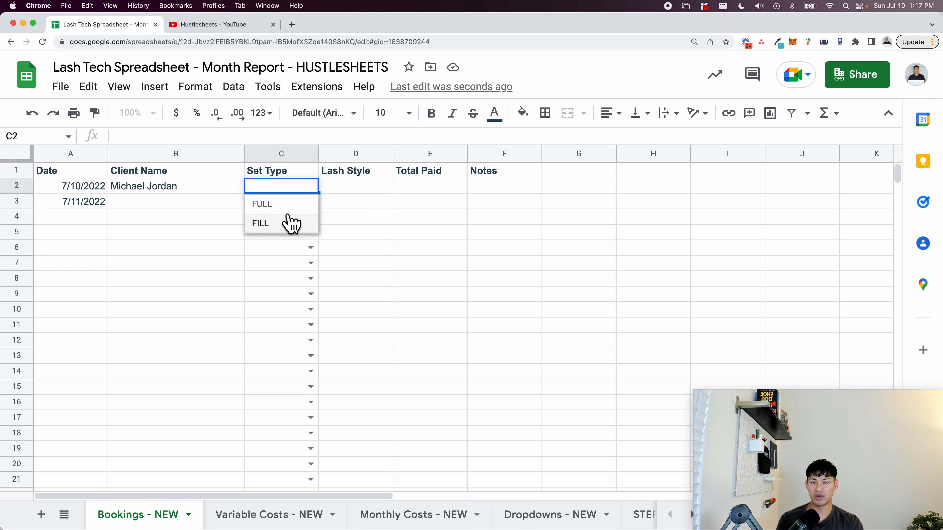
- Add "NEW SET TYPE" in cell A4 of Dropdowns - NEW and choose it for the Set Type in C2 of Bookings - NEW
left_click(537, 509)
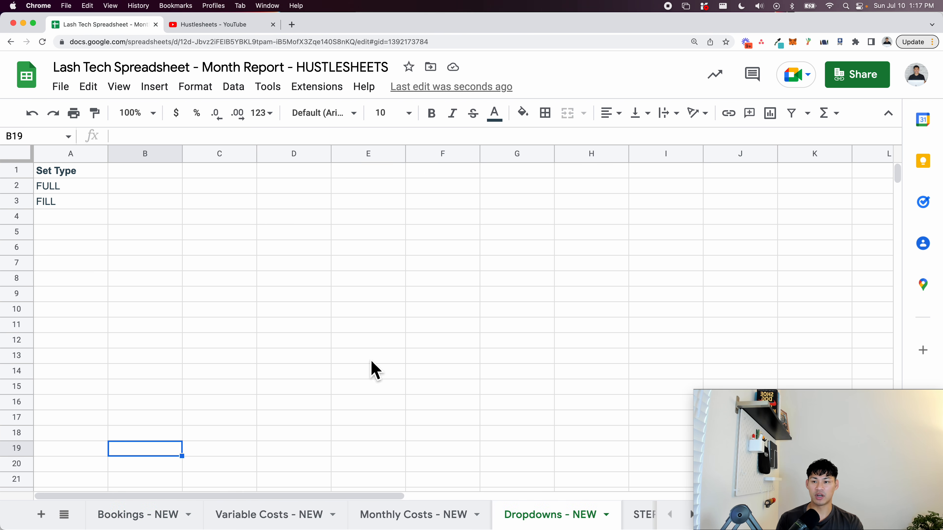
left_click(73, 221)
type("NEW SET TYPE")
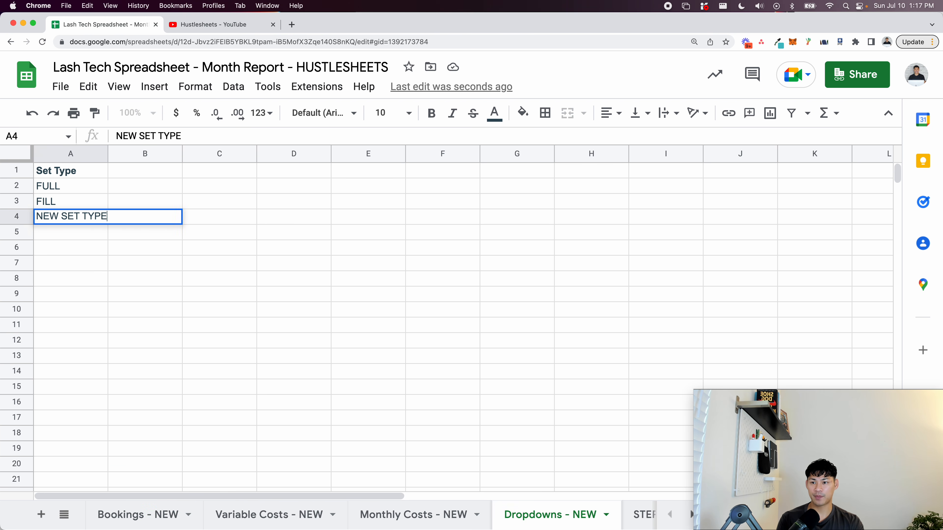
key("Return")
left_click(150, 514)
left_click(311, 186)
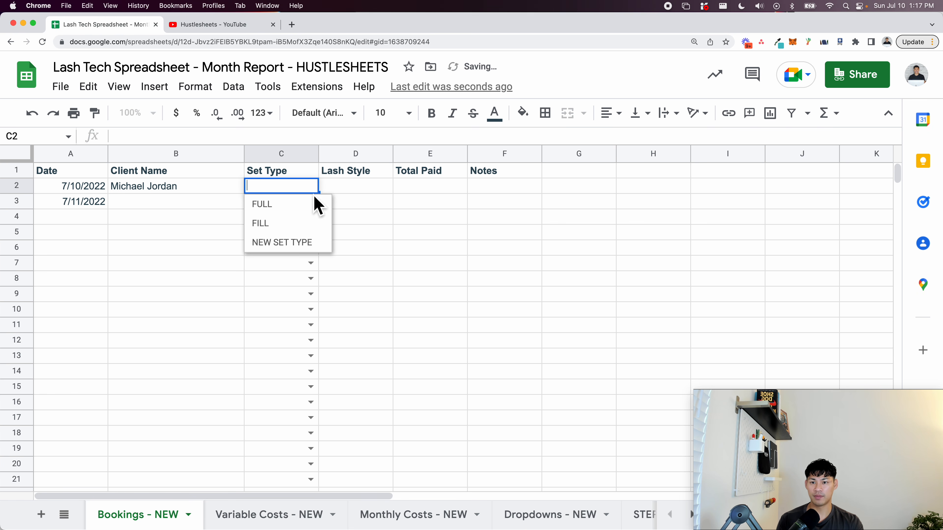
left_click(296, 245)
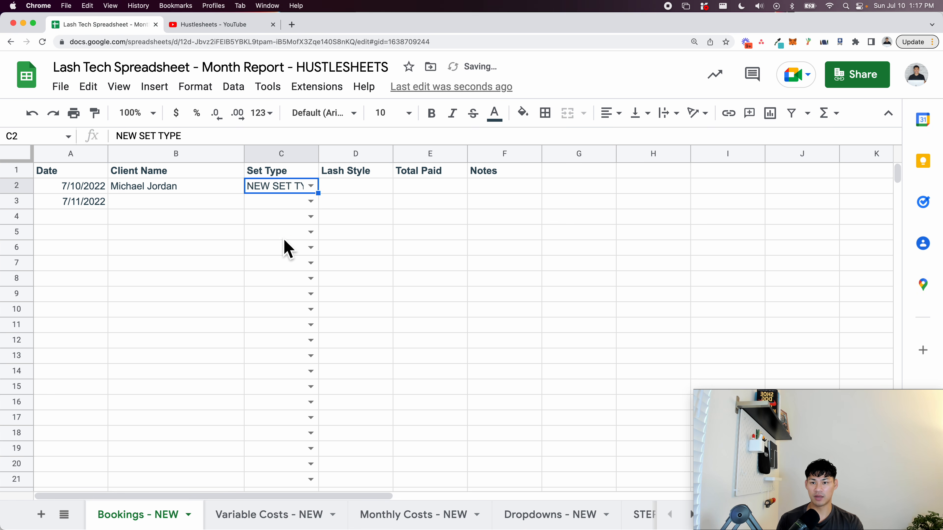
- Fit the Set Type column to its contents and set cell C2 to FULL
double_click(318, 158)
left_click(349, 187)
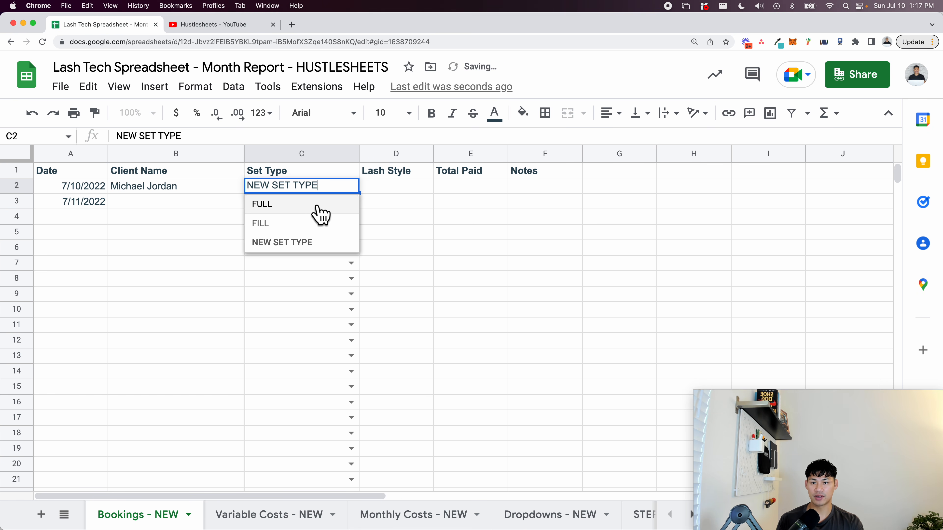
left_click(316, 203)
left_click(325, 205)
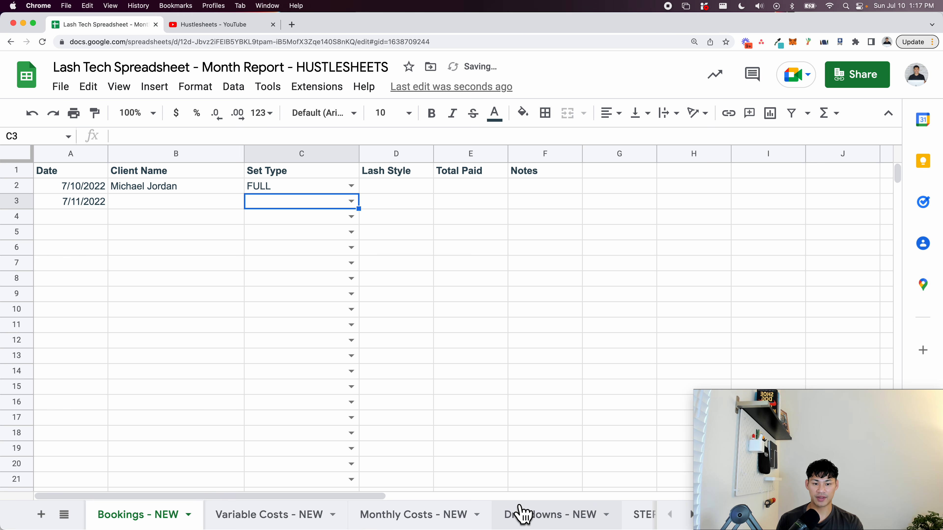
- Add ABC as another set type in cell A5 of the Dropdowns - NEW sheet
left_click(522, 517)
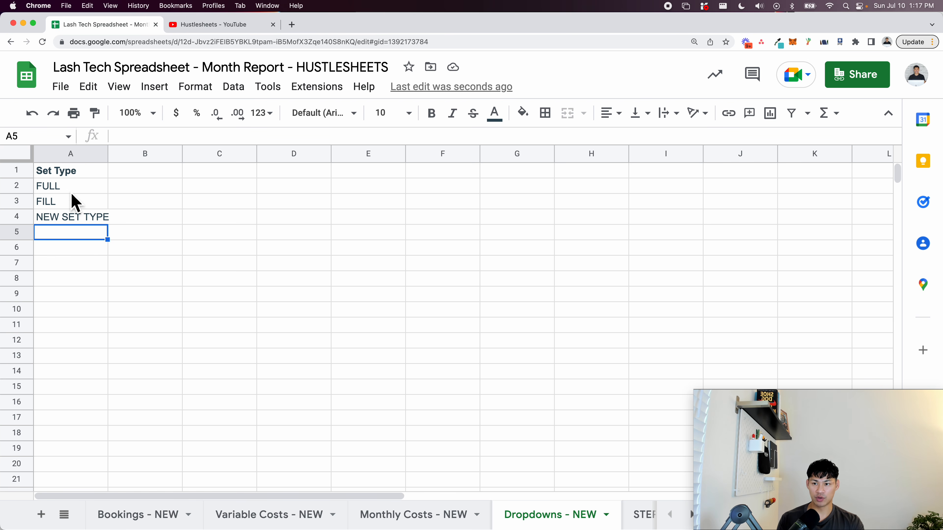
left_click_drag(74, 186, 76, 222)
left_click(74, 241)
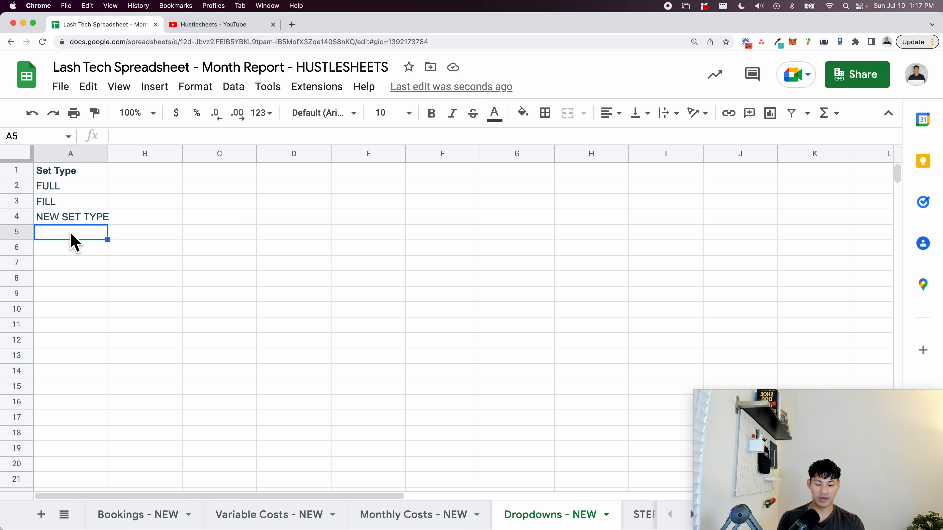
type("A")
key("Return")
- Sort the set types in A2:A5 from A to Z and check the dropdown in C3 of Bookings - NEW
left_click_drag(78, 186, 90, 234)
right_click(90, 235)
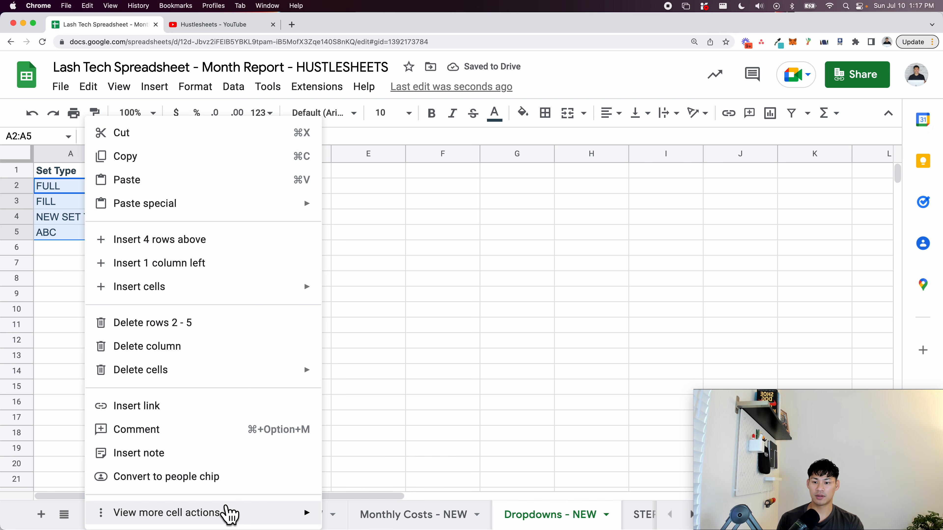
mouse_move(231, 518)
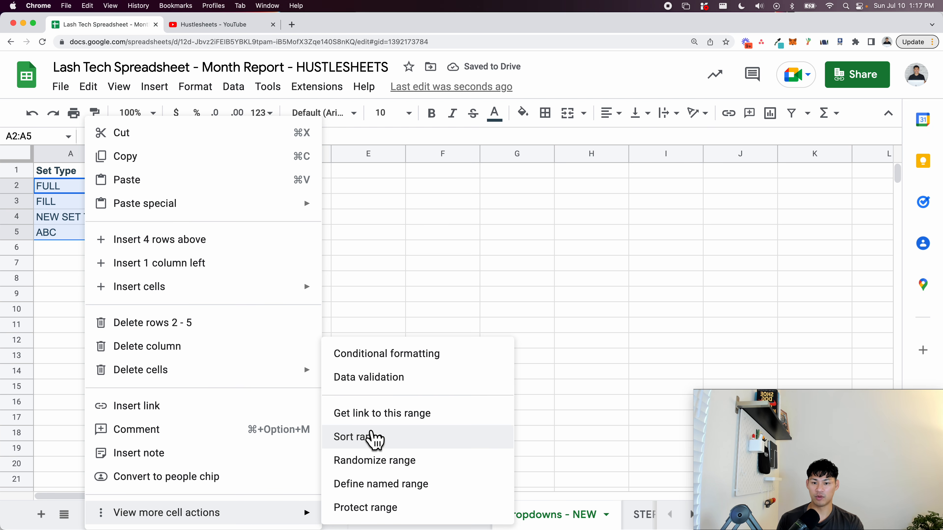
left_click(363, 444)
left_click(591, 387)
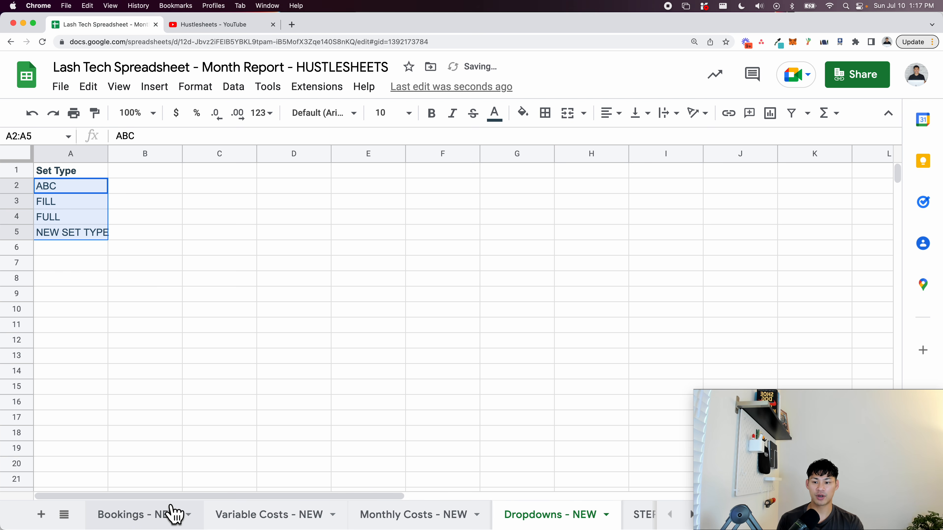
left_click(184, 515)
left_click(356, 206)
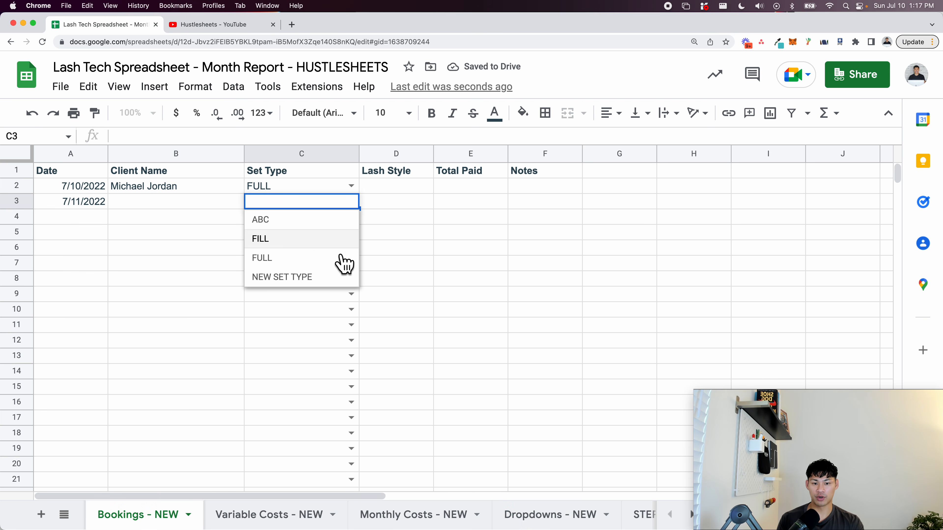
- On Dropdowns - NEW, enter FILL in A2 and FULL in A3, and clear cells A4:A5
left_click(529, 514)
left_click(79, 205)
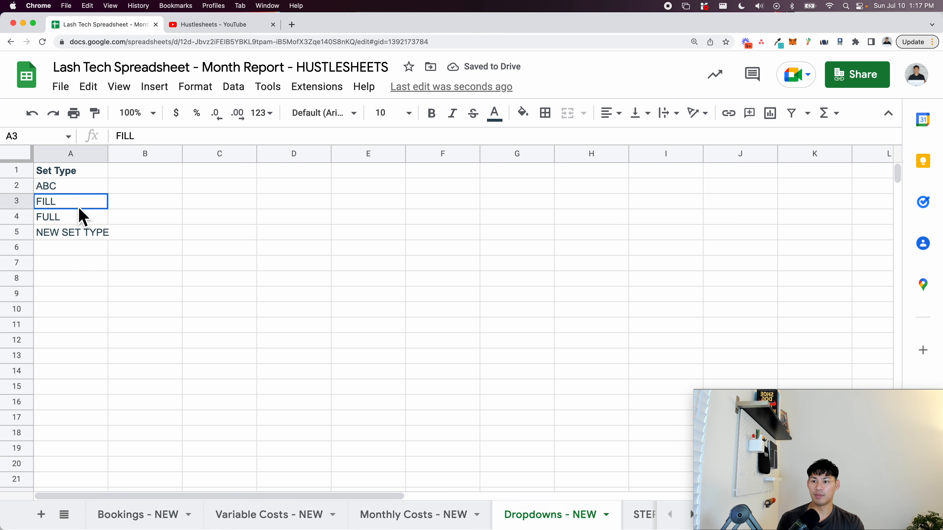
left_click(87, 187)
type("FIL")
key("Return")
type("F")
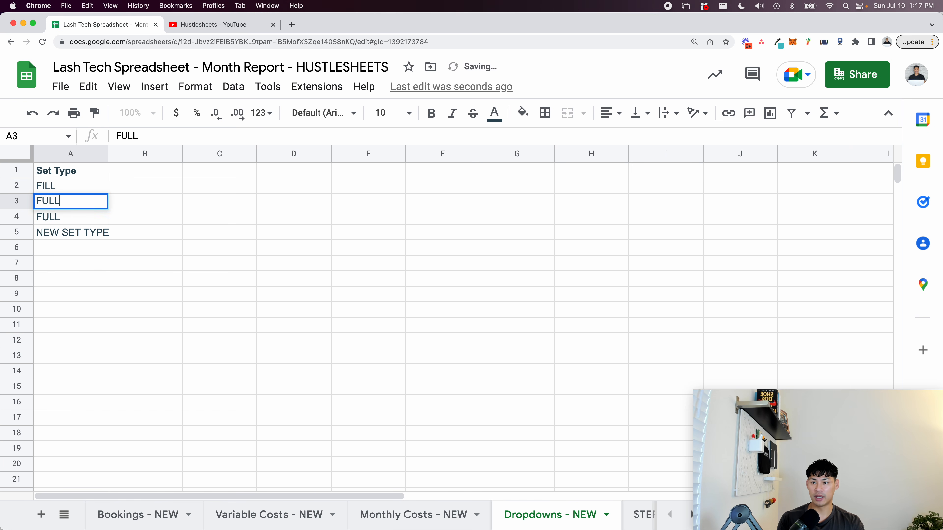
type("ULL")
key("Return")
left_click_drag(77, 221, 78, 237)
key("Delete")
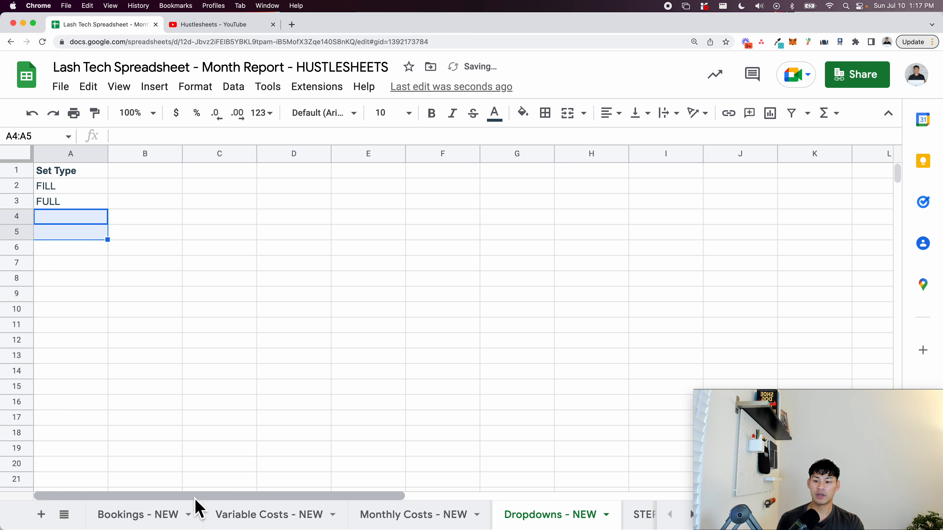
- Start a data validation rule for the Lash Style cells D2:D6 on Bookings - NEW, using a list from a range
left_click(126, 517)
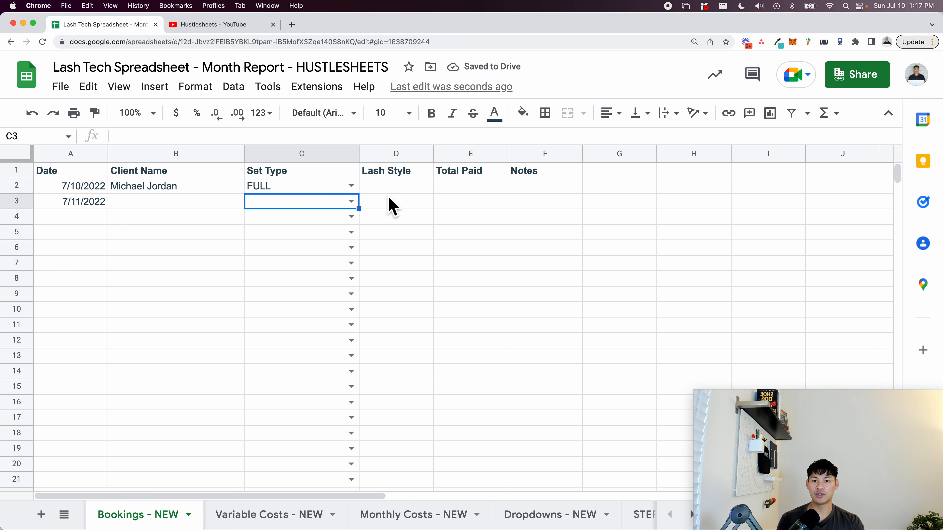
left_click(395, 192)
key("shift+Down")
key("shift+Down")
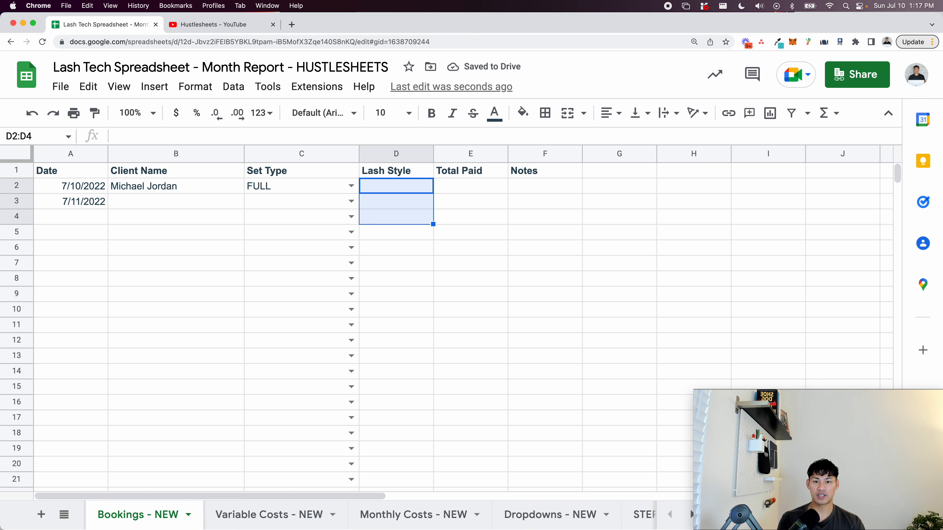
left_click(394, 200)
left_click_drag(415, 189, 416, 248)
right_click(416, 246)
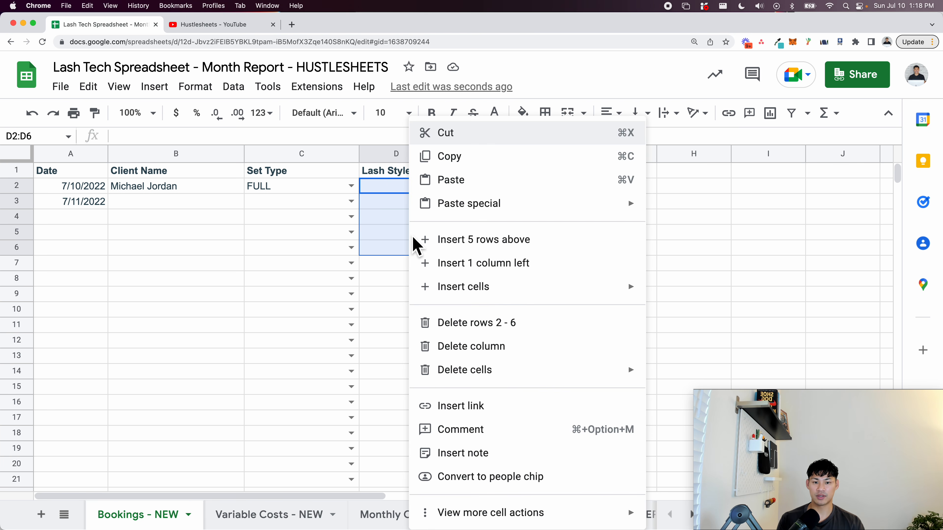
mouse_move(537, 512)
left_click(681, 375)
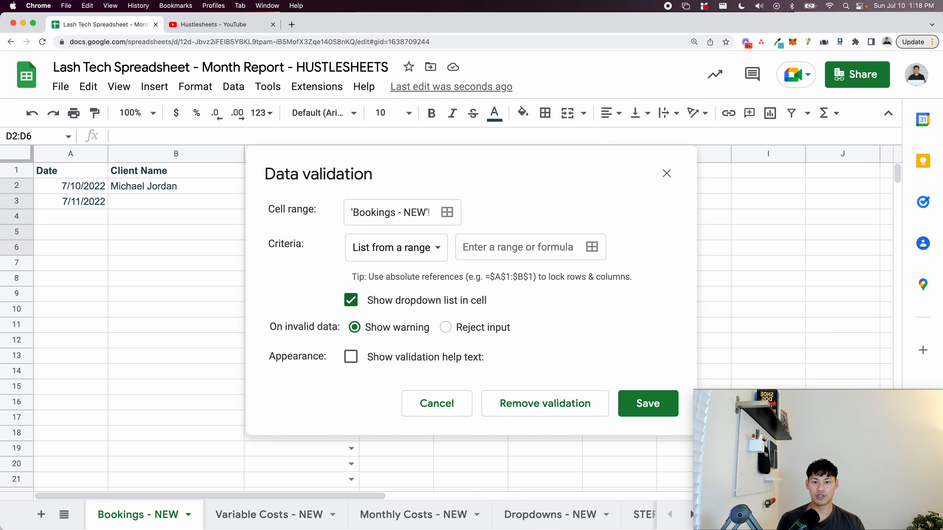
left_click(403, 248)
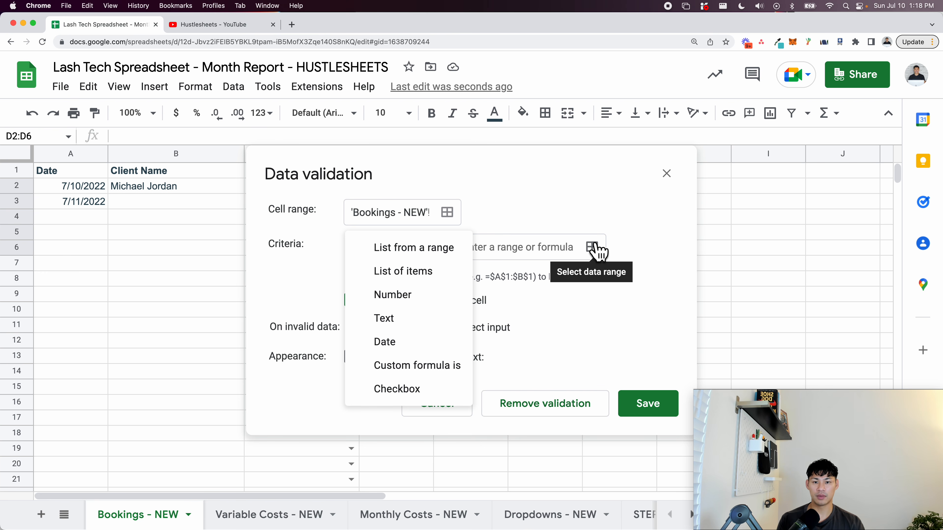
left_click(598, 249)
- Set 'Dropdowns - NEW'!C2:C as the list source for the Lash Style validation and save the rule
left_click(595, 250)
left_click(531, 516)
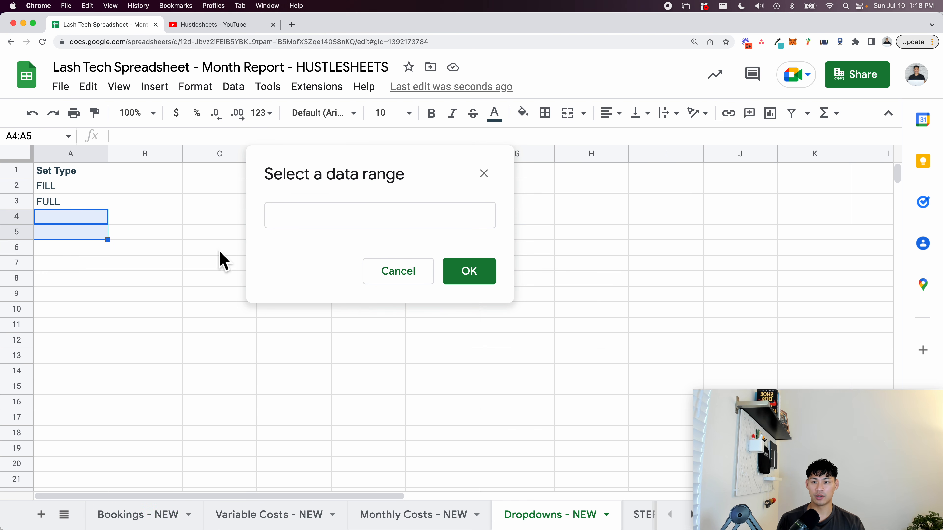
left_click_drag(204, 189, 214, 311)
left_click(389, 223)
left_click(456, 273)
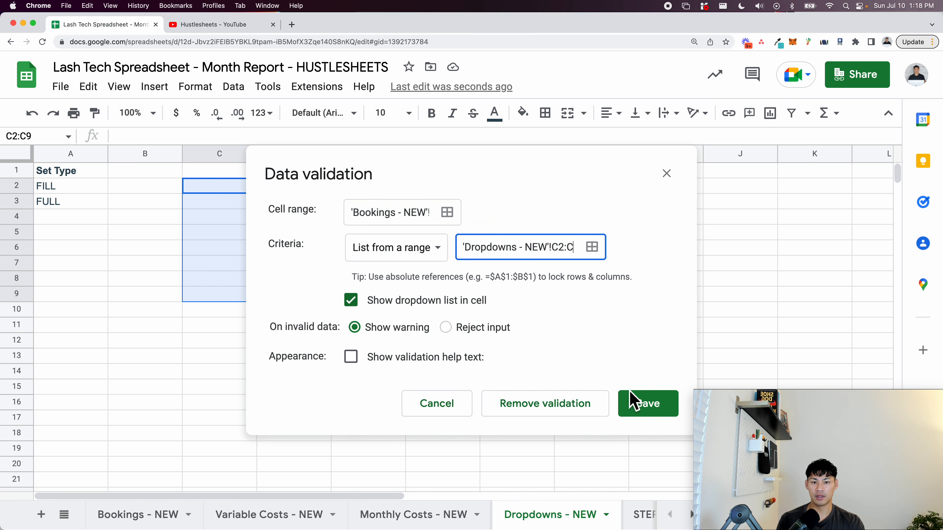
left_click(644, 412)
- Check the Lash Style dropdowns on Bookings - NEW and enter the header "Lash Style" in cell C1 of Dropdowns - NEW
left_click(241, 176)
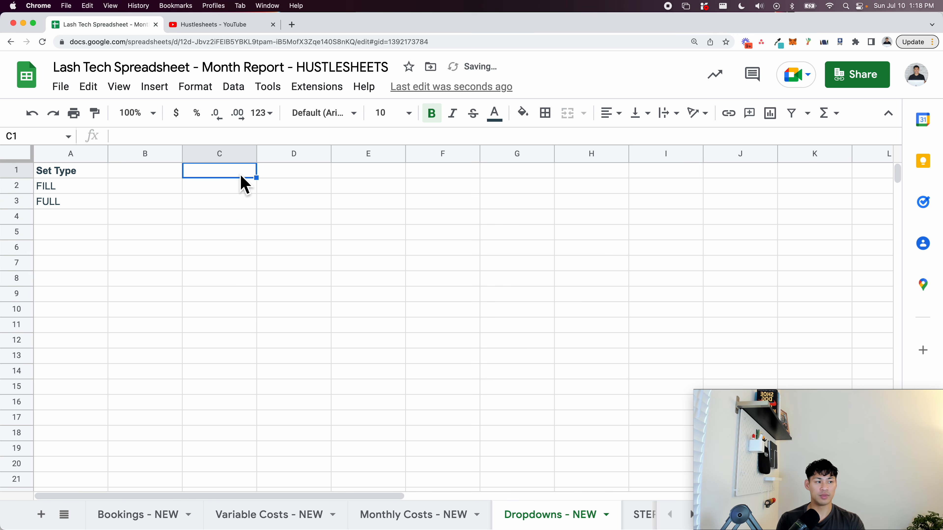
left_click(162, 515)
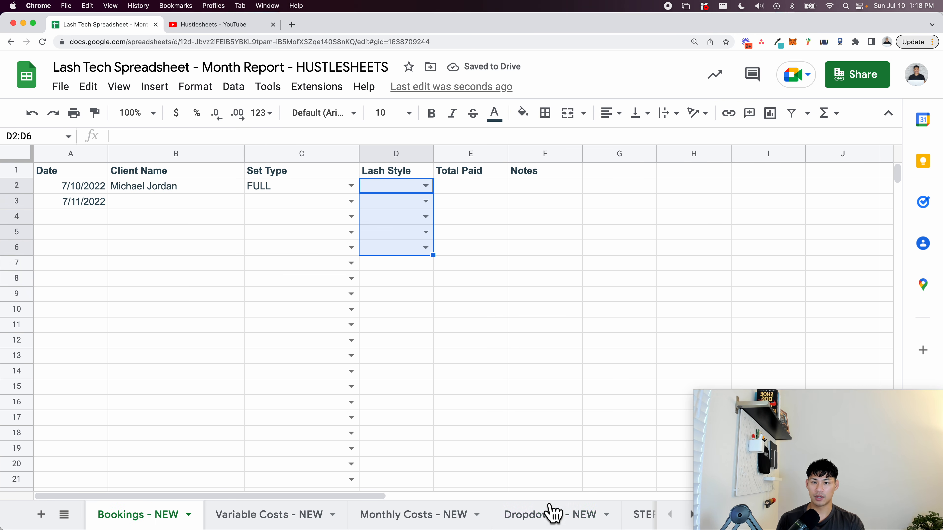
left_click(562, 512)
type("Lash T")
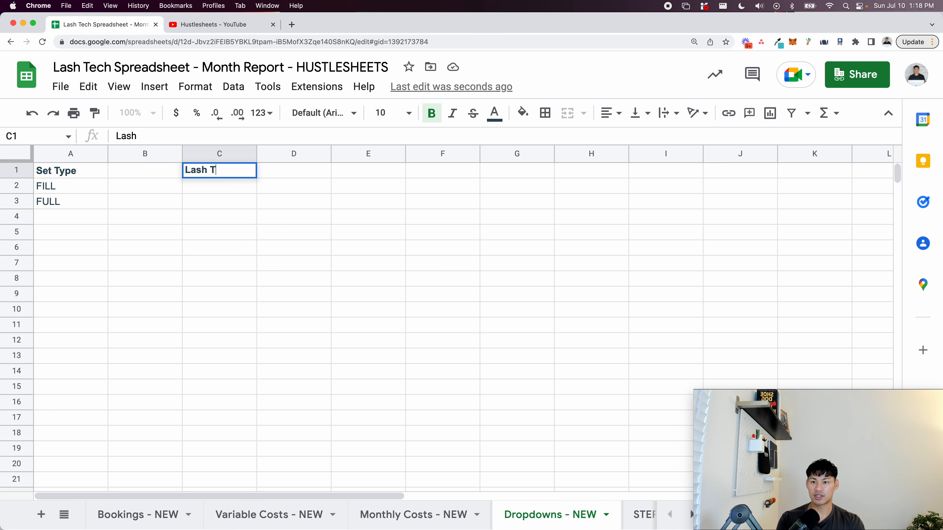
key("BackSpace")
type("Style")
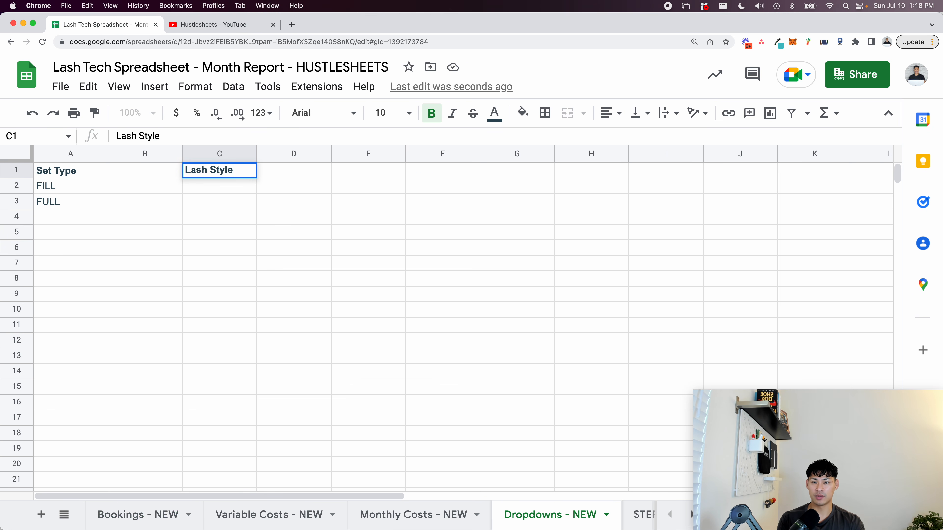
key("Return")
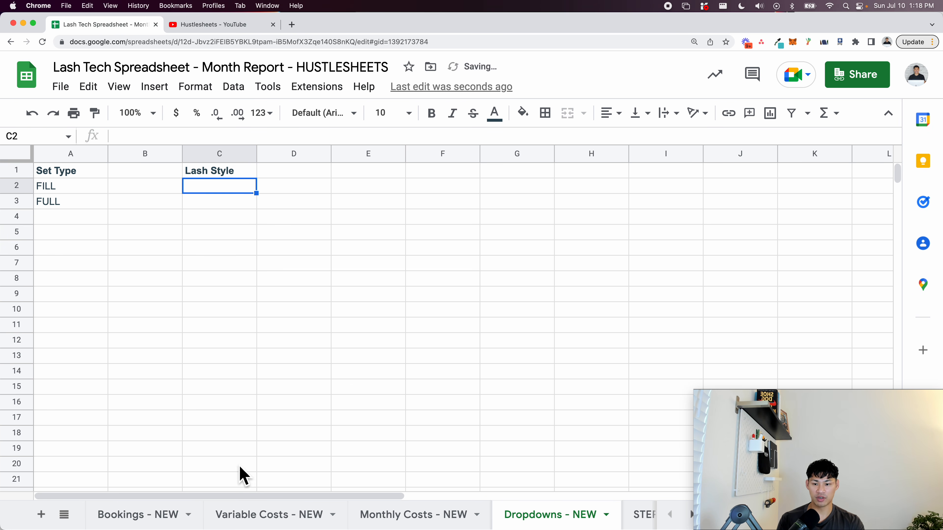
left_click(179, 518)
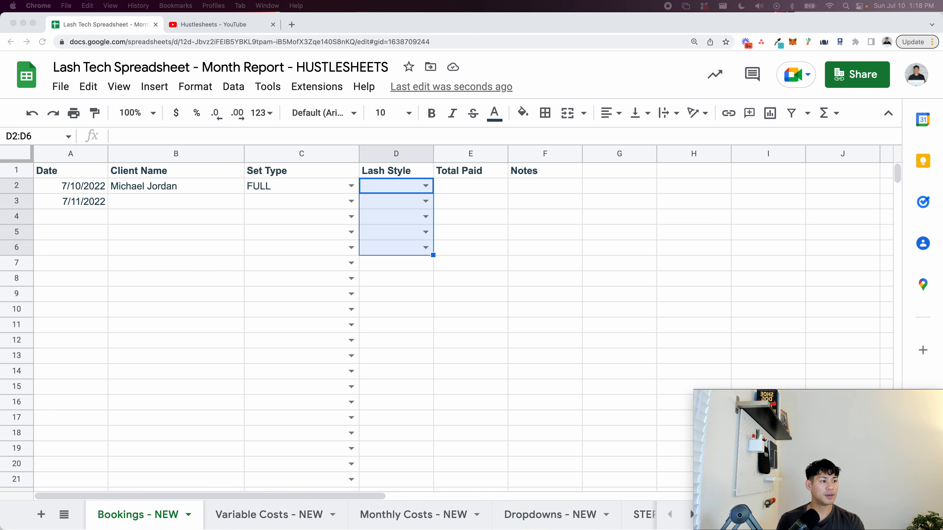
type("V")
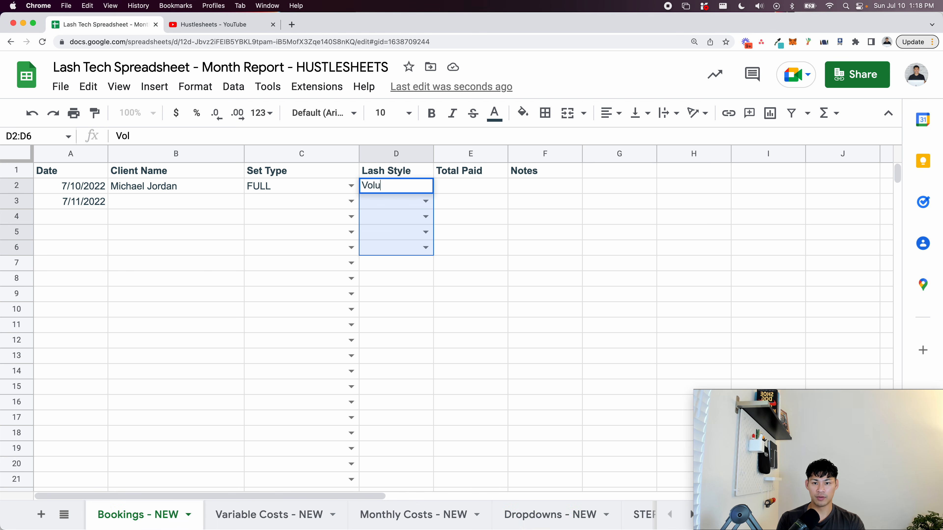
type("olu")
key("Escape")
left_click(533, 518)
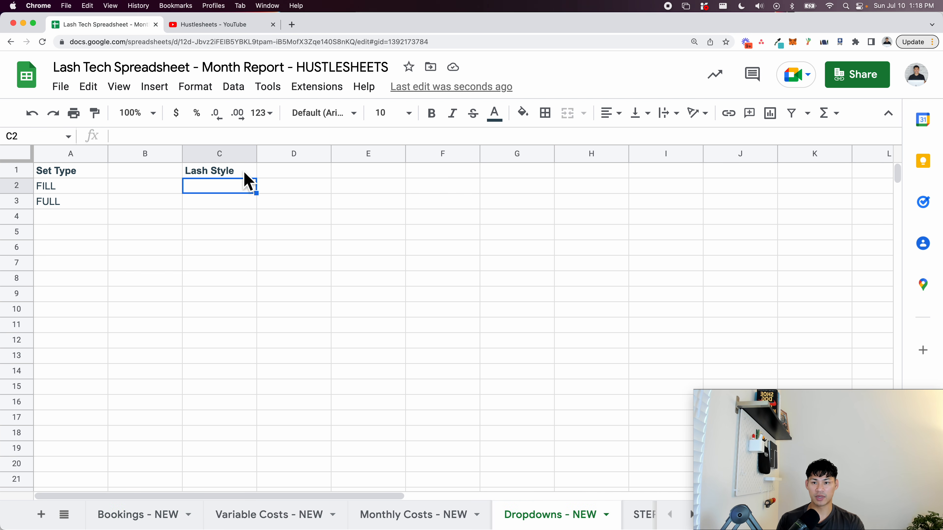
key("super+shift+v")
key("Escape")
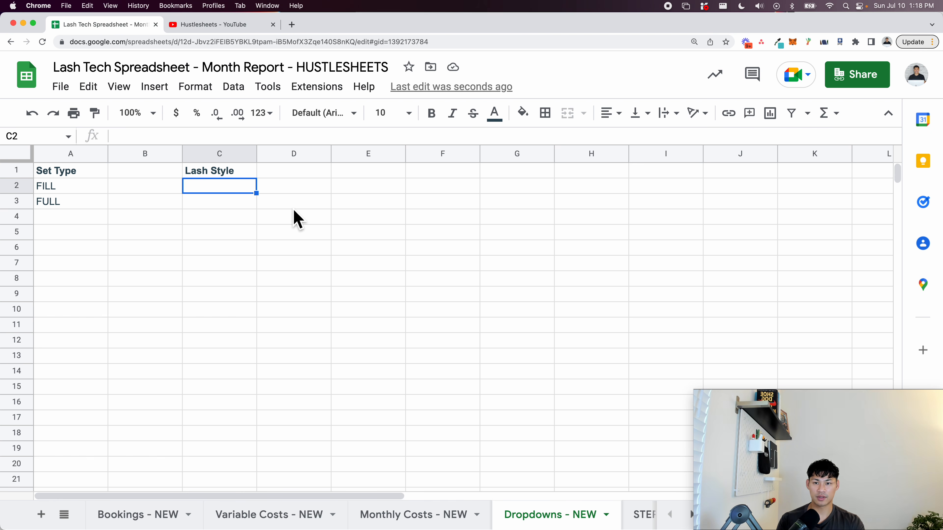
- Enter the lash styles Volume, Light Volume and Mega Volume in cells C2:C4 of Dropdowns - NEW
type("Volume")
key("Return")
type("L")
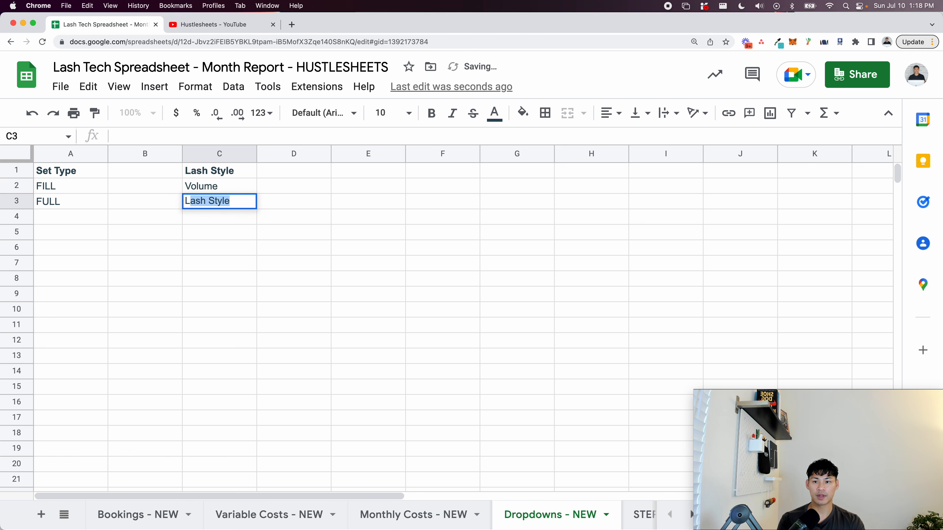
type("ight Volume")
key("Return")
type("Mega Vol")
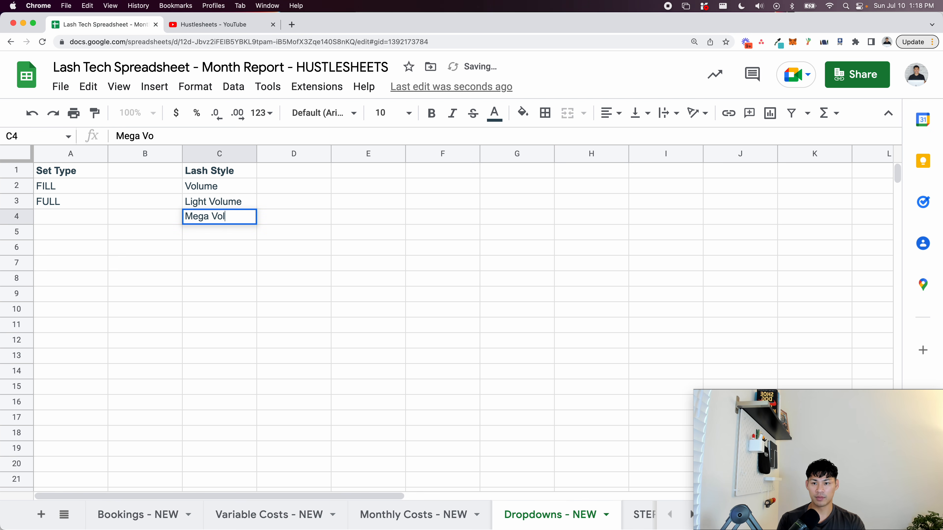
type("ume")
key("Return")
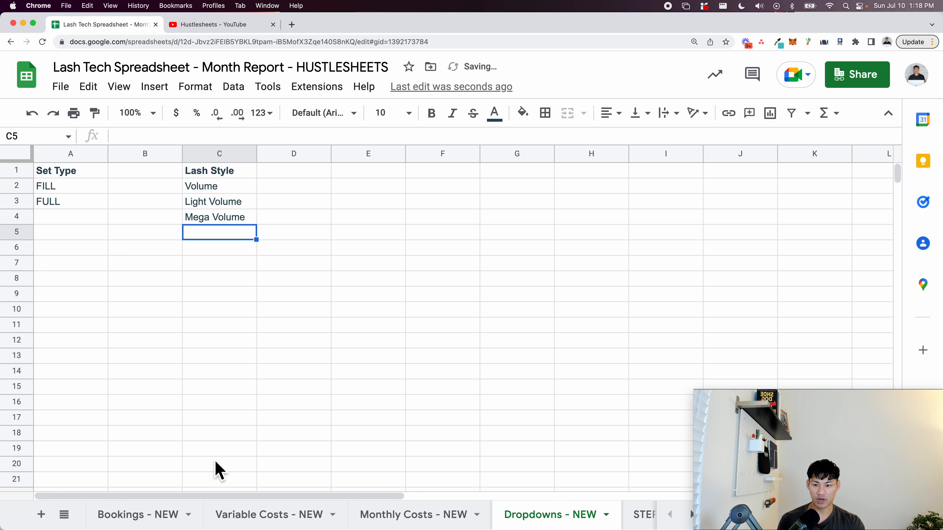
- Extend the Lash Style data validation on Bookings - NEW to the cell range D2:D and save the rule
left_click(151, 515)
left_click(229, 258)
type("f")
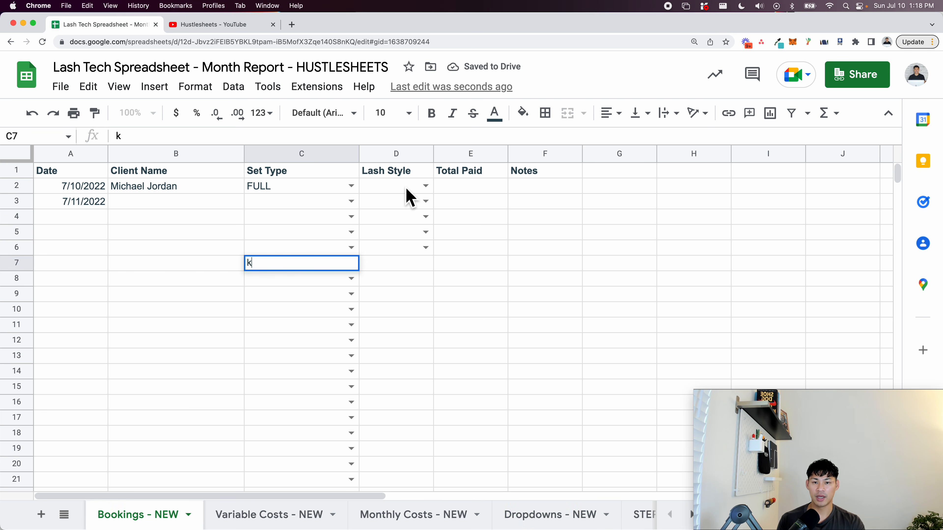
key("Escape")
left_click_drag(410, 186, 411, 252)
right_click(412, 250)
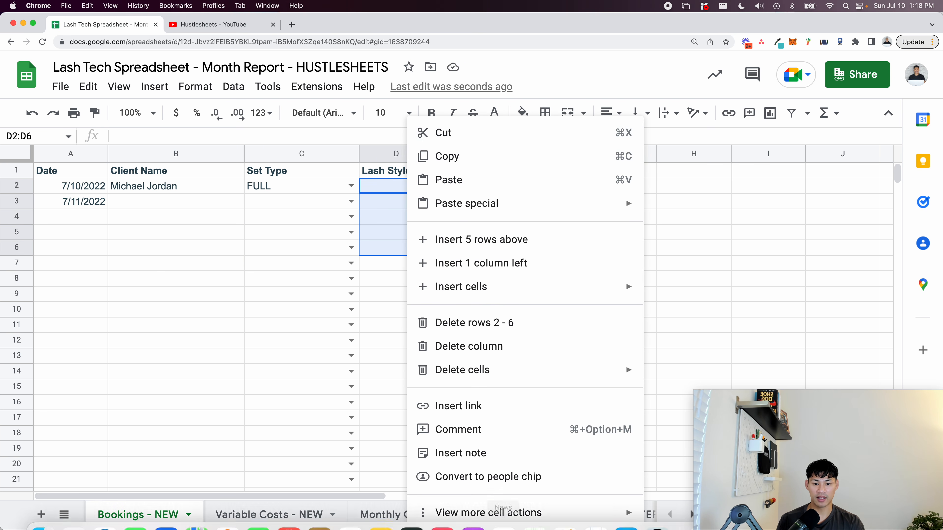
mouse_move(519, 513)
left_click(668, 378)
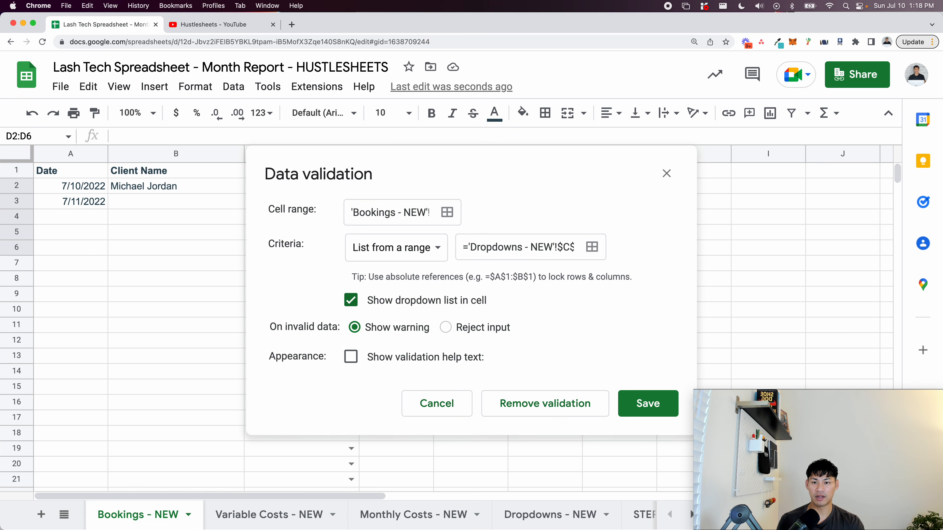
left_click(444, 213)
left_click(378, 224)
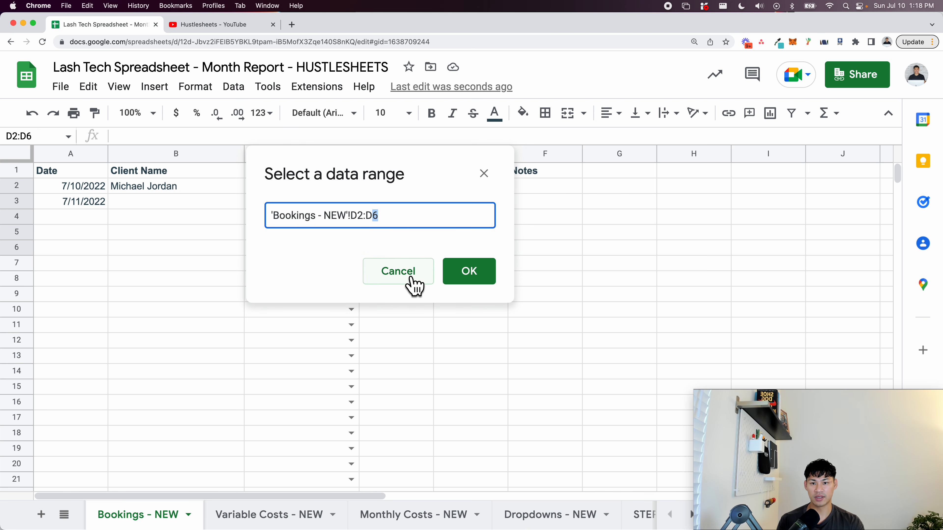
left_click(467, 282)
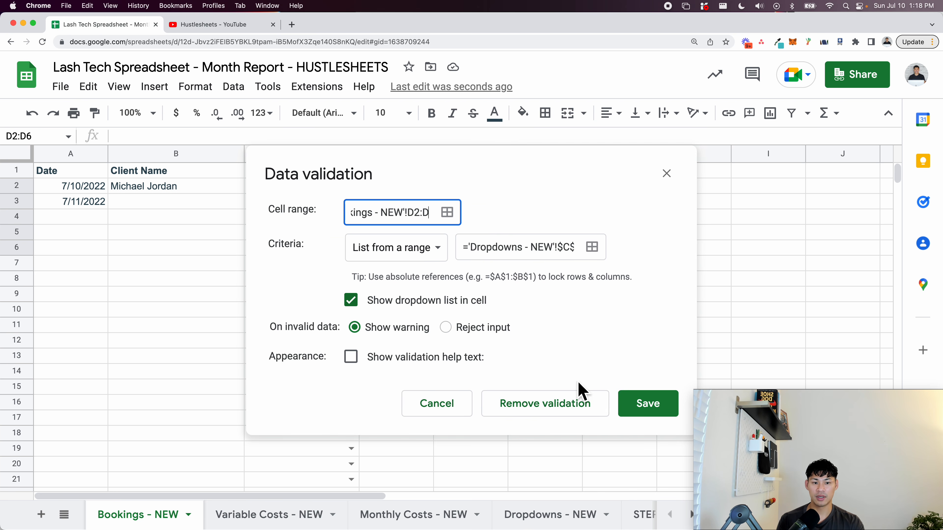
left_click(638, 407)
left_click(427, 263)
left_click(406, 204)
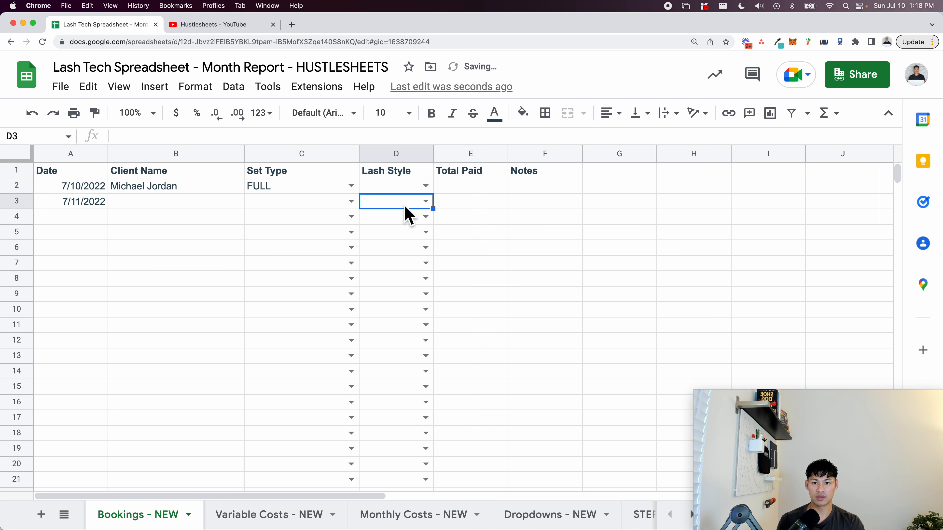
- Enter 100 as Total Paid in E2 and E3 of Bookings - NEW and format column E as currency
left_click(458, 192)
type("100")
key("Return")
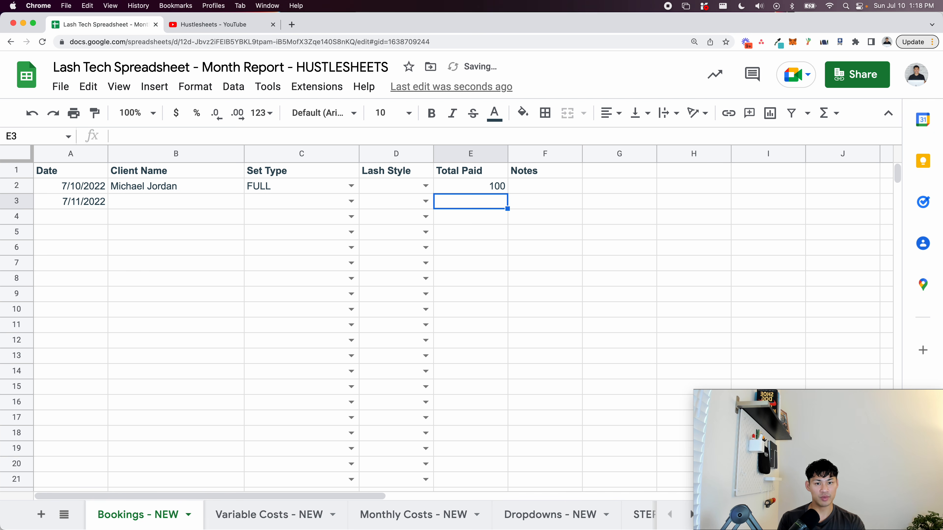
type("100")
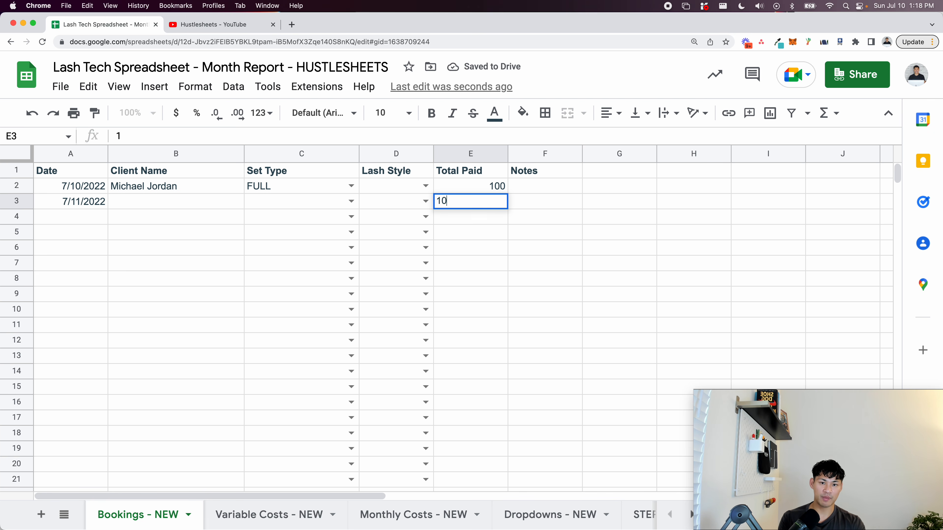
key("Return")
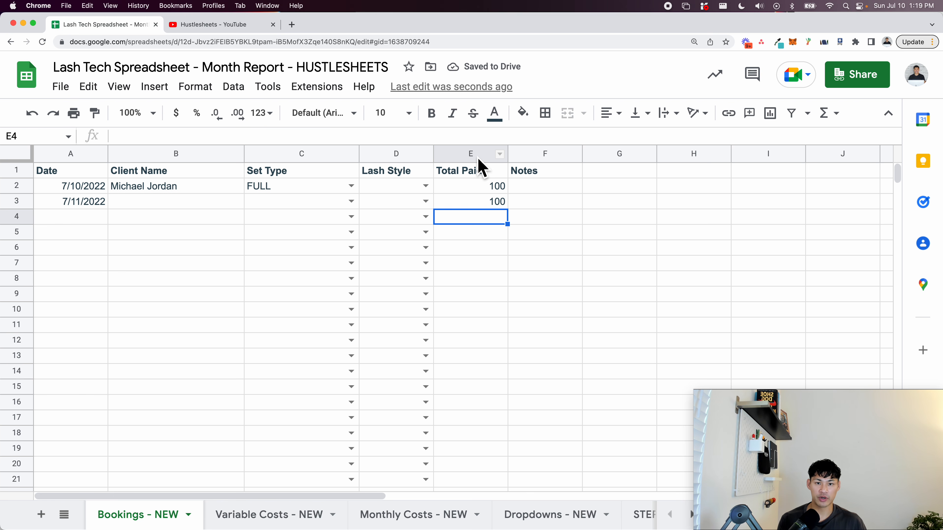
left_click(477, 154)
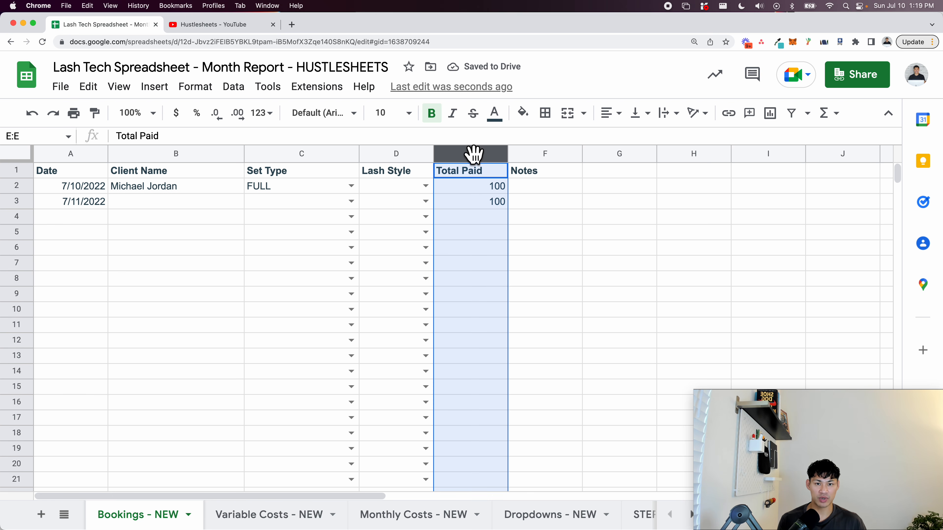
left_click(177, 113)
- Widen the Notes column F to more than twice its width
left_click(523, 187)
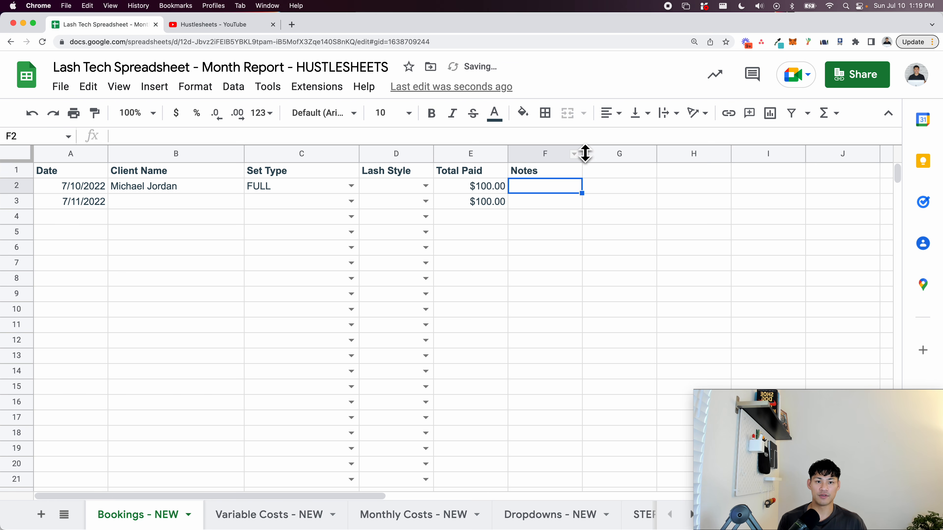
left_click_drag(589, 160, 683, 163)
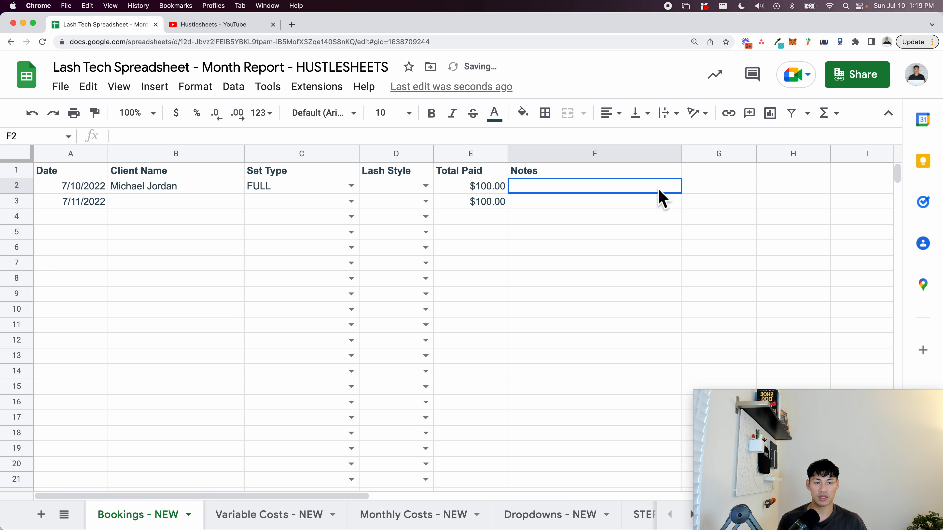
left_click(559, 263)
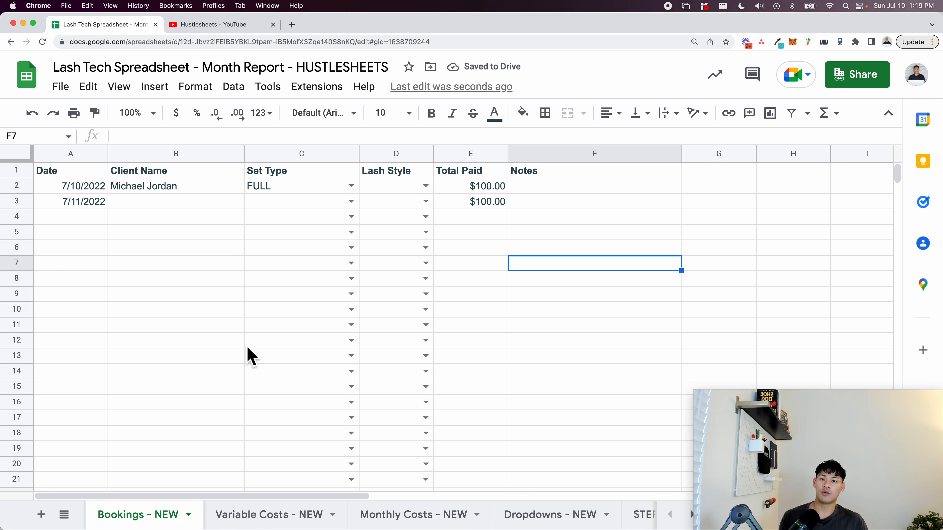
- Enter the client name Lebron James in cell B3 of Bookings - NEW
left_click(166, 191)
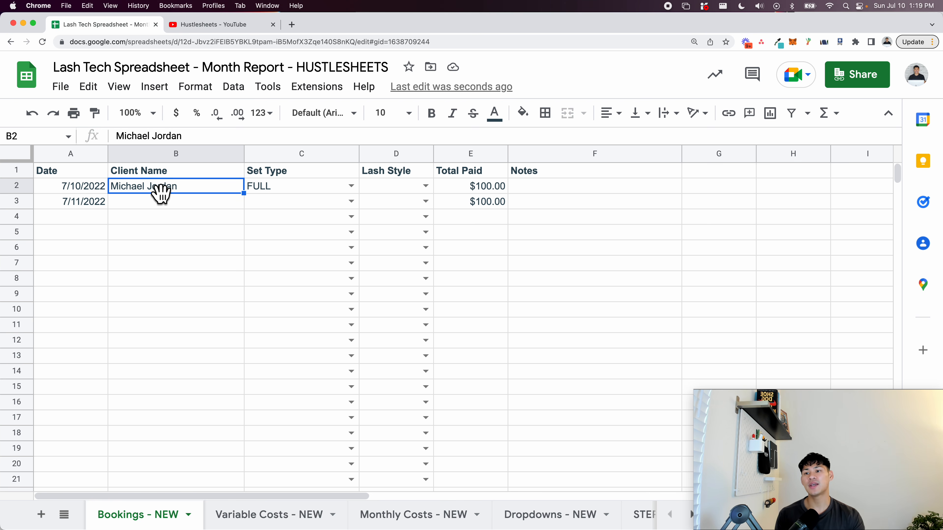
left_click(129, 205)
type("Le")
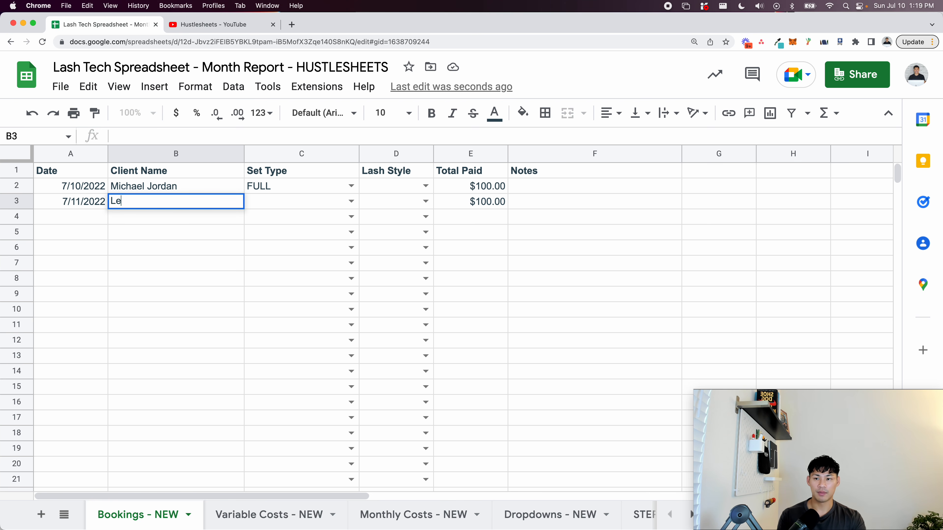
type("bron Jaeses")
key("Return")
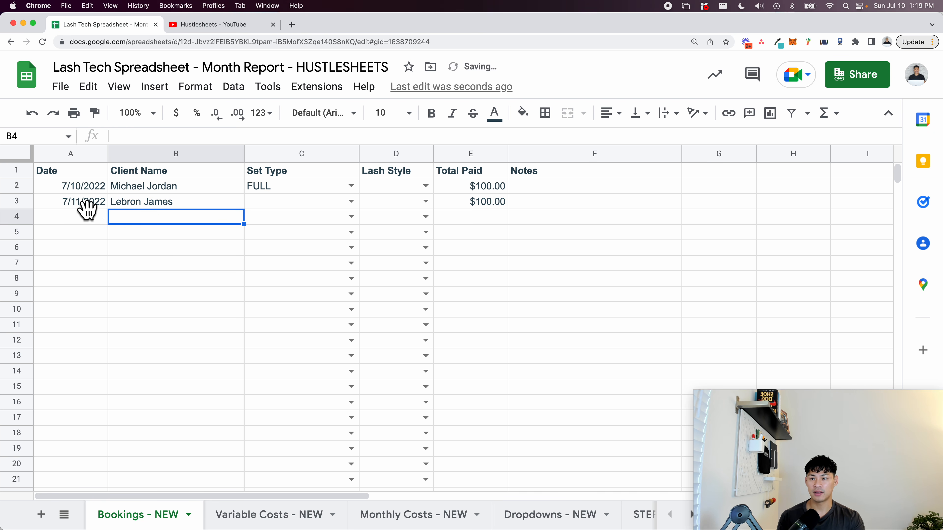
- Set the date in cell A4 of Bookings - NEW to 7/11/2022
left_click(90, 218)
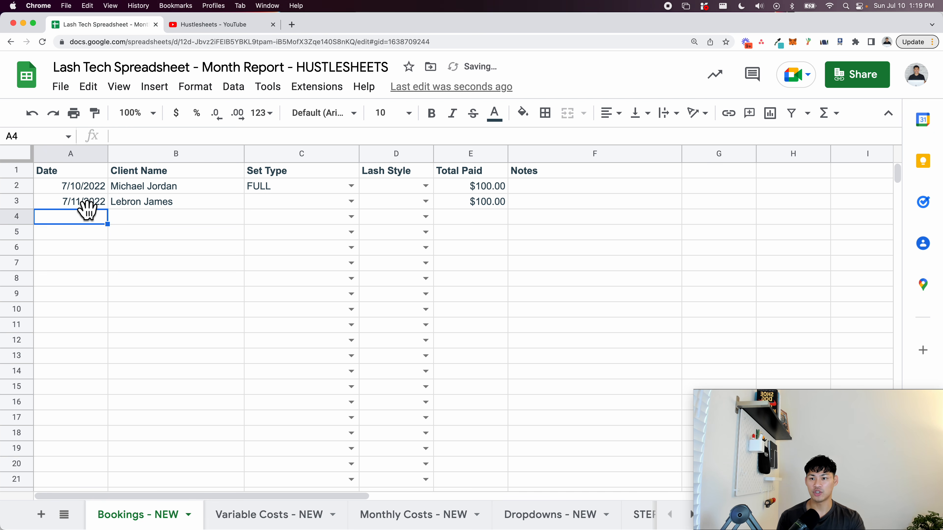
double_click(100, 217)
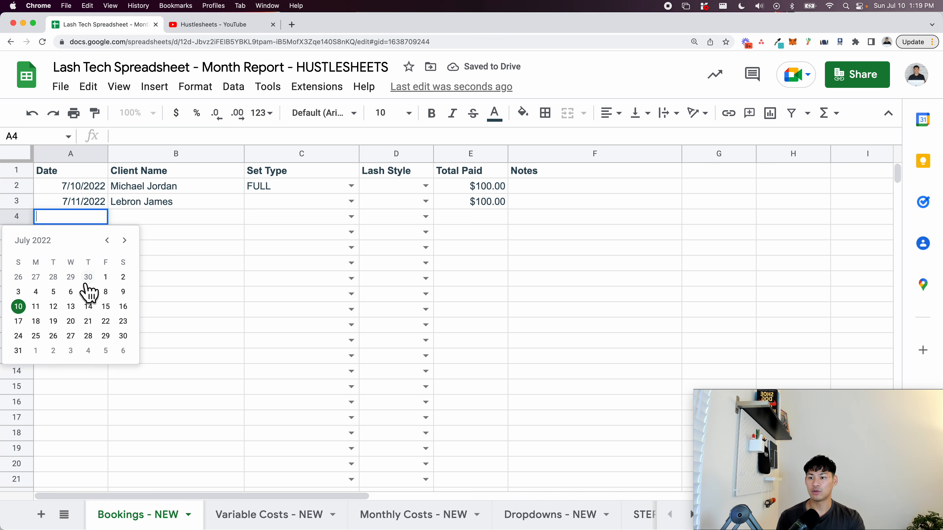
left_click(36, 306)
- Enter the client names Harry Potter in B2, Hermione Granger in B3 and Ron Weasly in B4, replacing existing names
left_click_drag(158, 186, 158, 208)
type("Harry Potter")
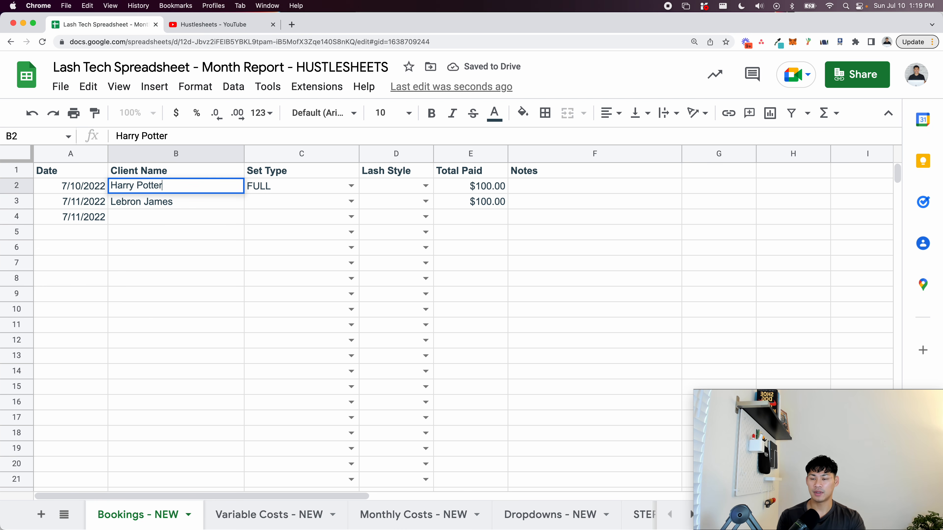
key("Return")
type("Hermione Granger")
key("Return")
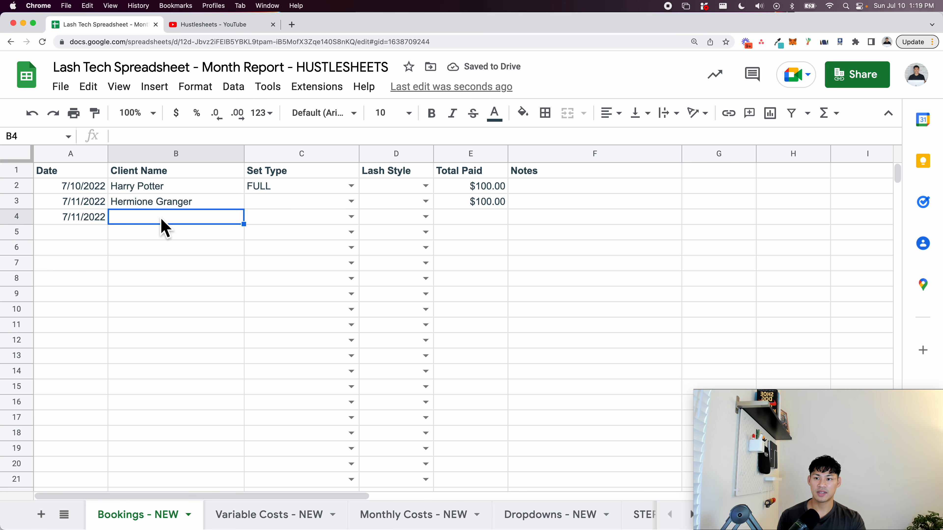
type("Ron Weasly")
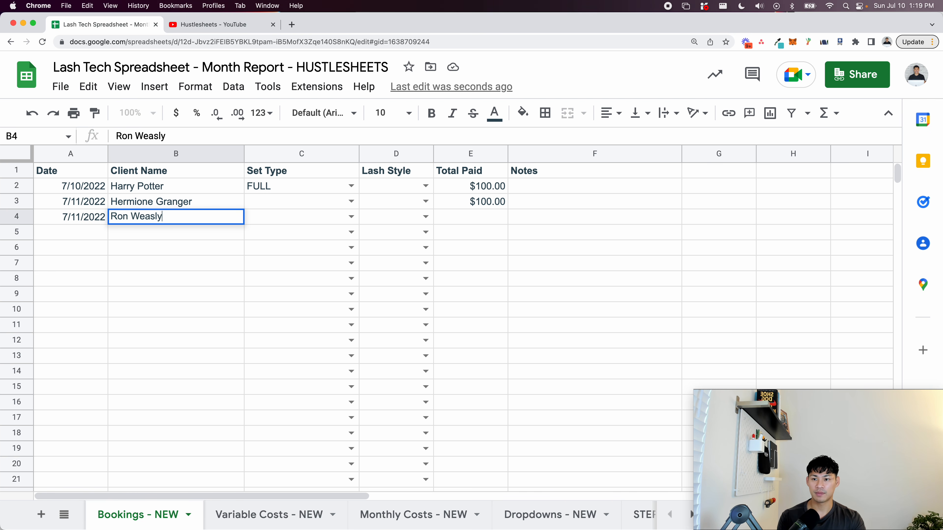
key("Return")
- Enter the date 7/13/2022 in A5, with Harry Potter as client in B5 and Hermione Granger in B6
double_click(82, 235)
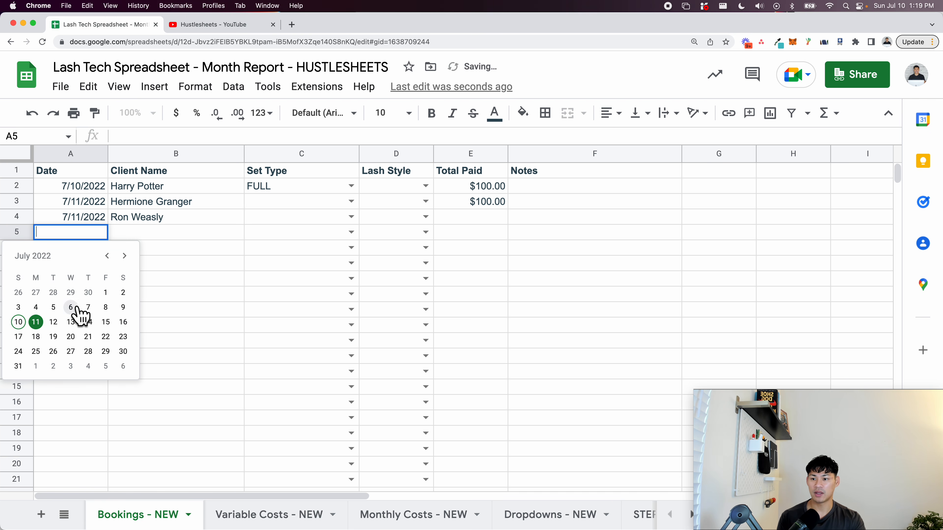
left_click(67, 326)
left_click(144, 240)
type("Harry Poott")
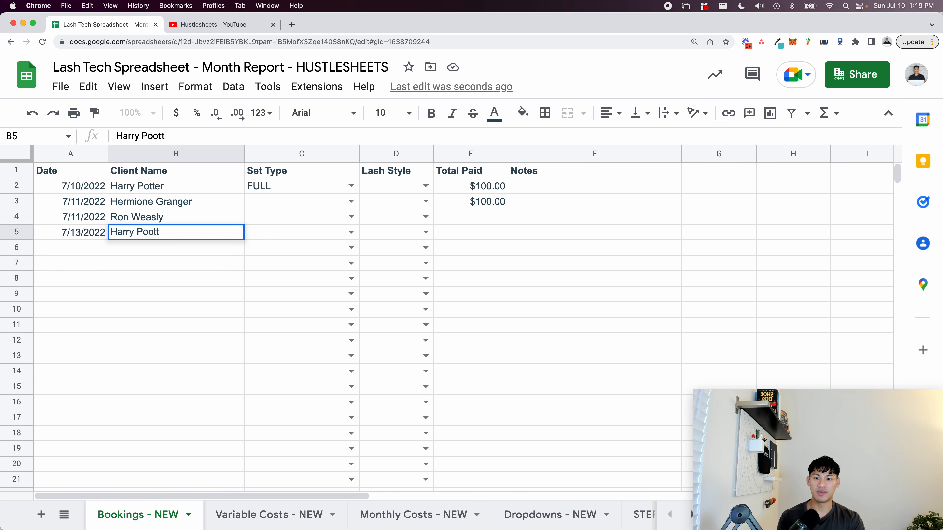
key("Return")
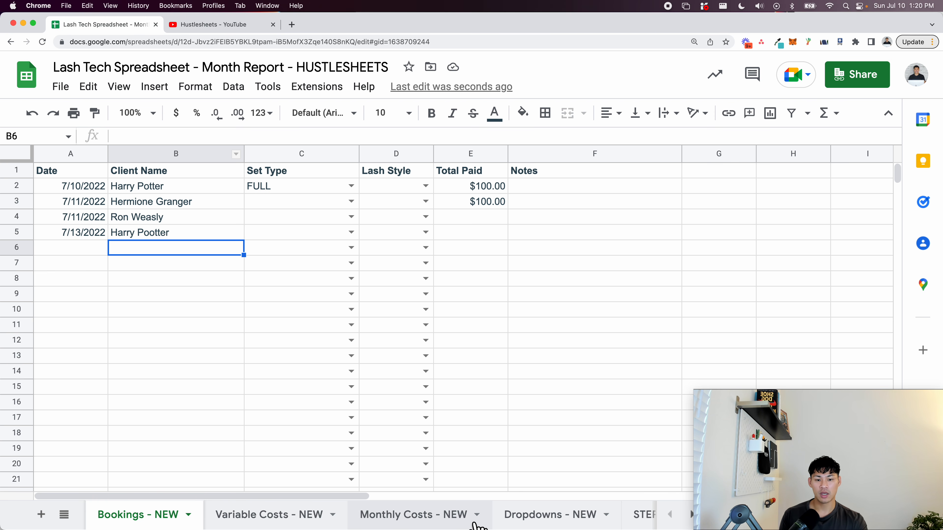
left_click(186, 233)
key("Delete")
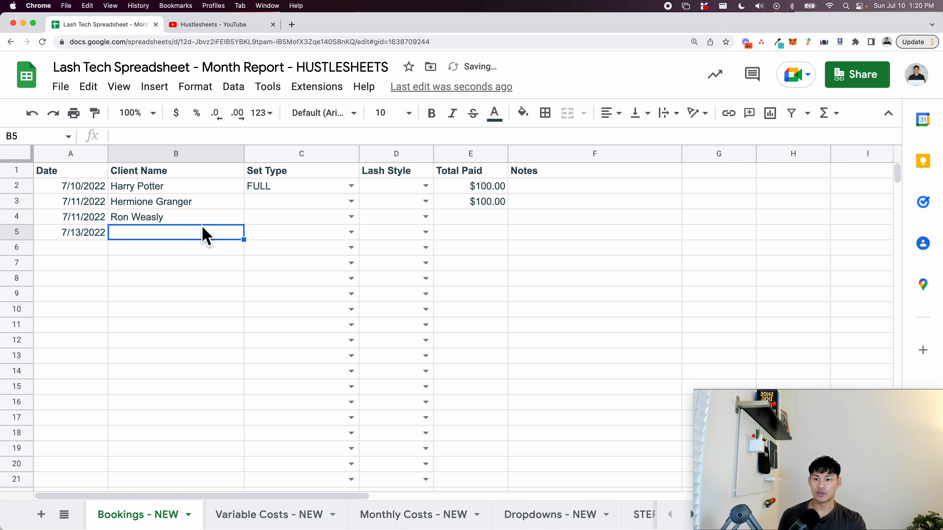
type("Harry Potter")
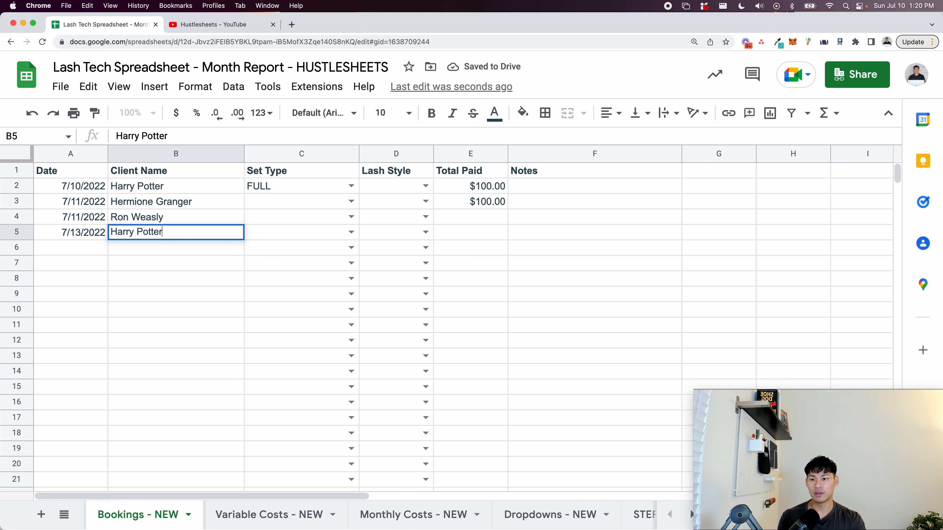
key("Return")
type("Hermione Granger")
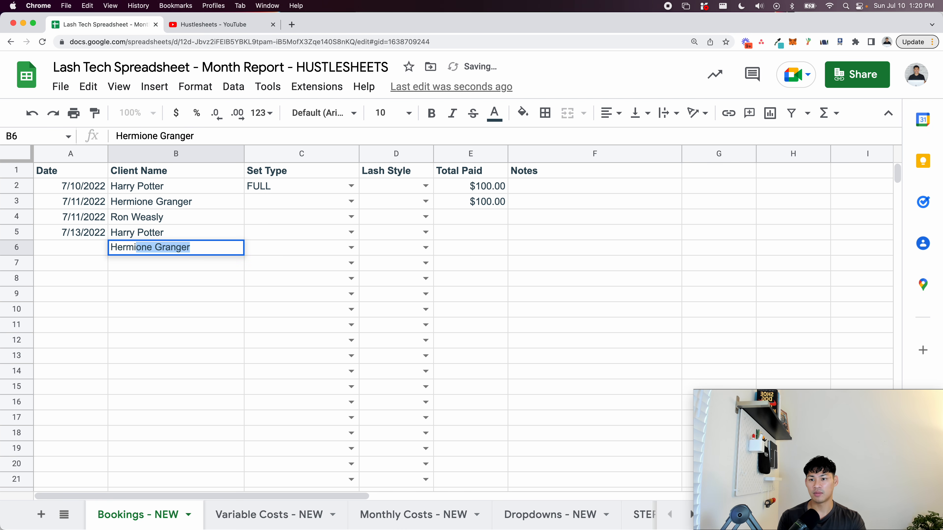
key("Return")
- Copy the 7/13/2022 date from A5 down into A6 of Bookings - NEW
left_click_drag(84, 232, 86, 247)
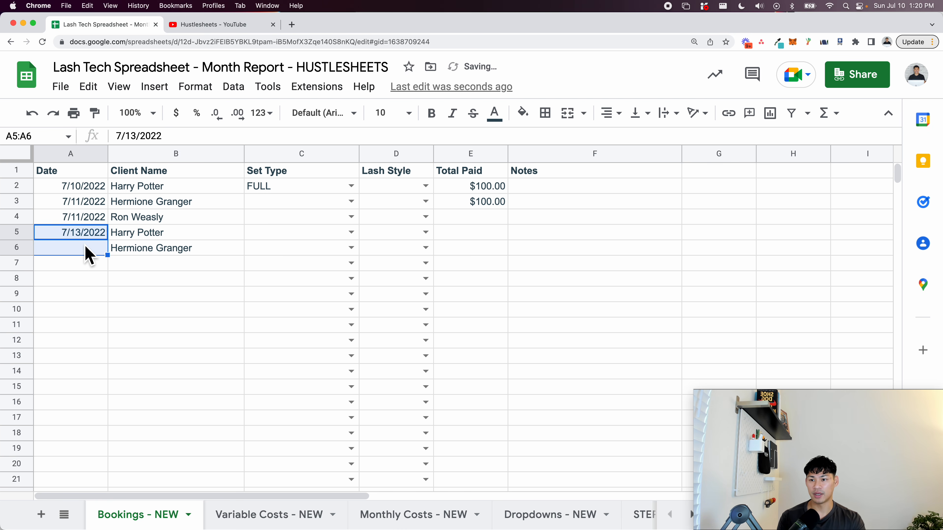
left_click(152, 262)
left_click_drag(143, 185, 150, 250)
left_click(210, 295)
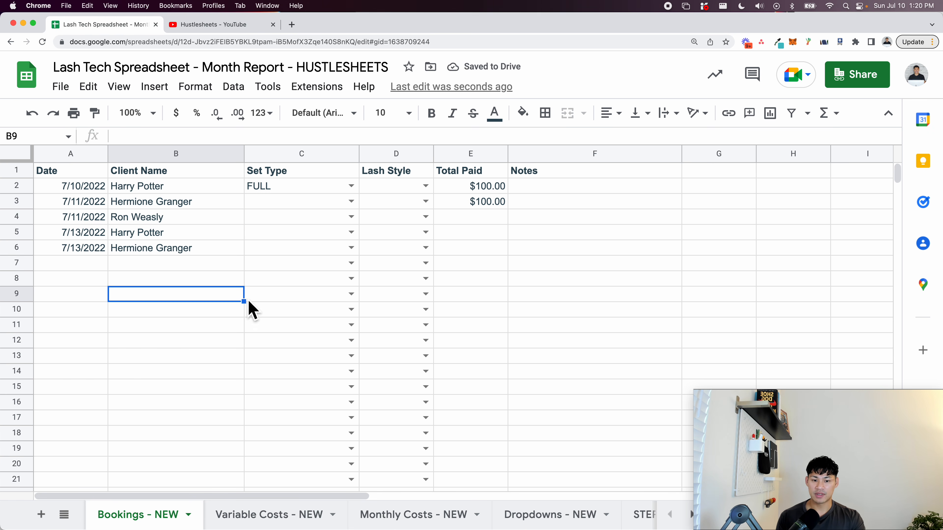
- Add the header Unique Customer List in cell E1 of the Dropdowns - NEW sheet
left_click(516, 514)
left_click(358, 175)
type("U")
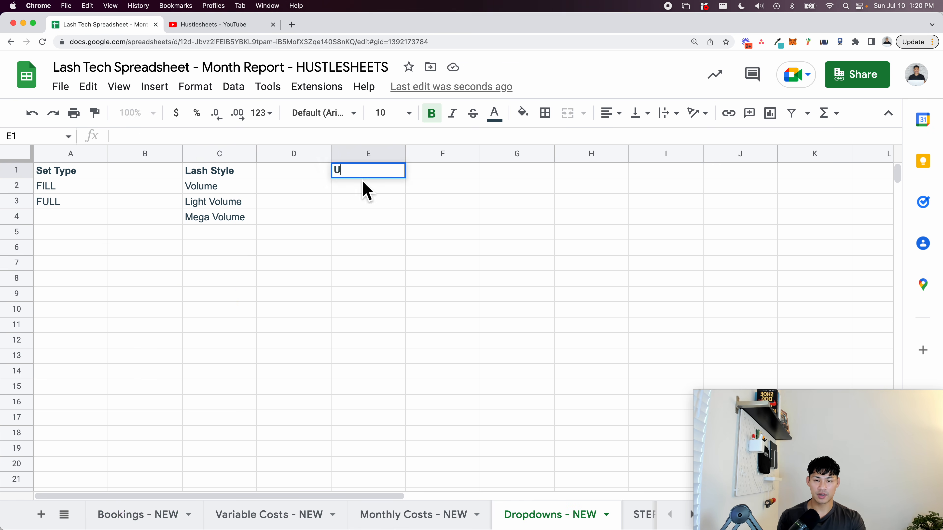
type("nique Customer List")
key("Return")
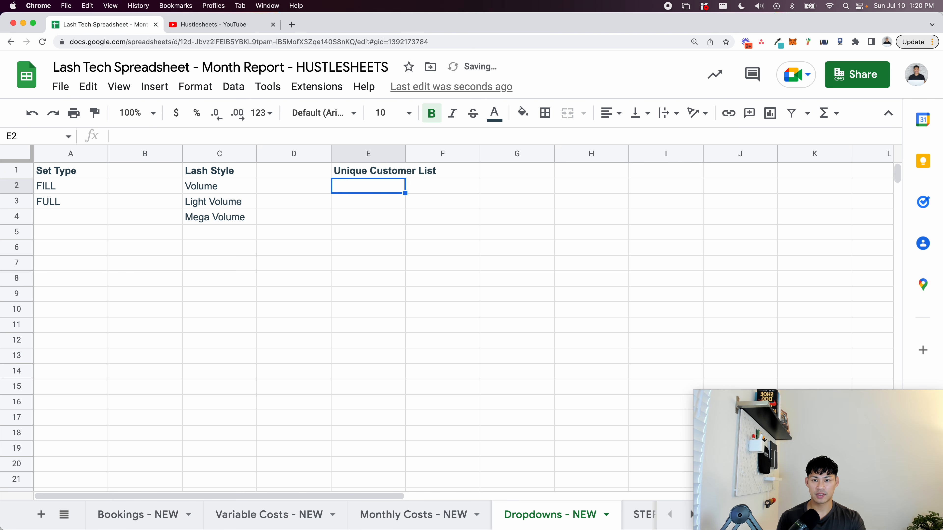
- Apply text wrapping to header row 1 of Dropdowns - NEW
left_click(357, 175)
left_click(16, 169)
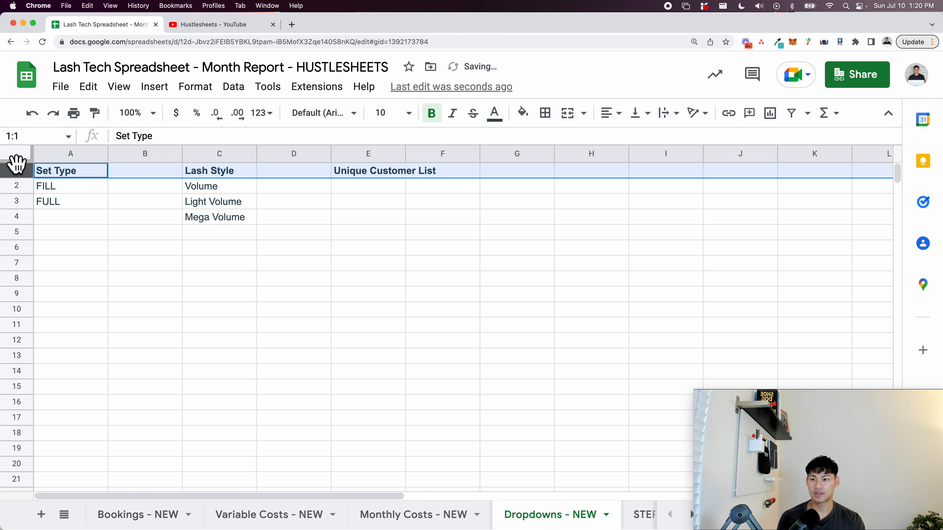
left_click(208, 88)
mouse_move(336, 223)
left_click(427, 247)
- Enter =UNIQUE('Bookings - NEW'!B2:B) in E2 of Dropdowns - NEW and widen column E to fit the client names
left_click(383, 203)
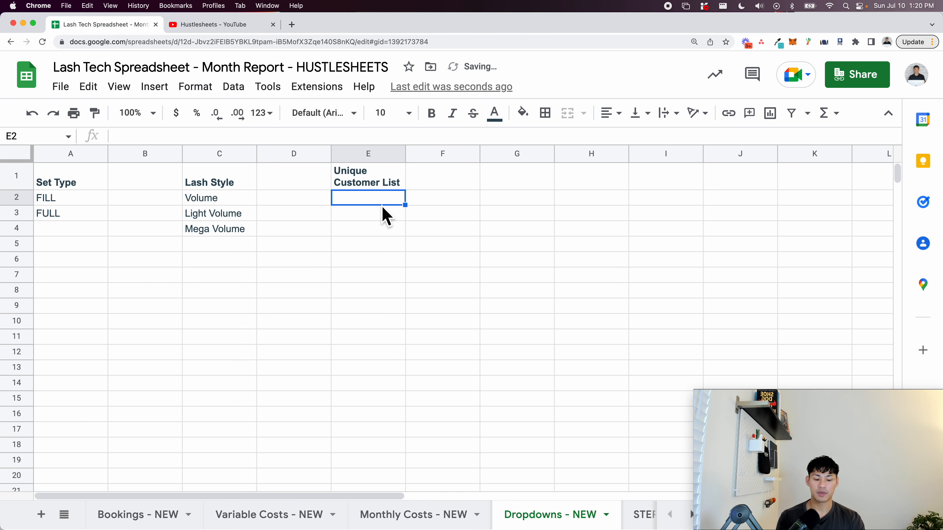
type("=uni")
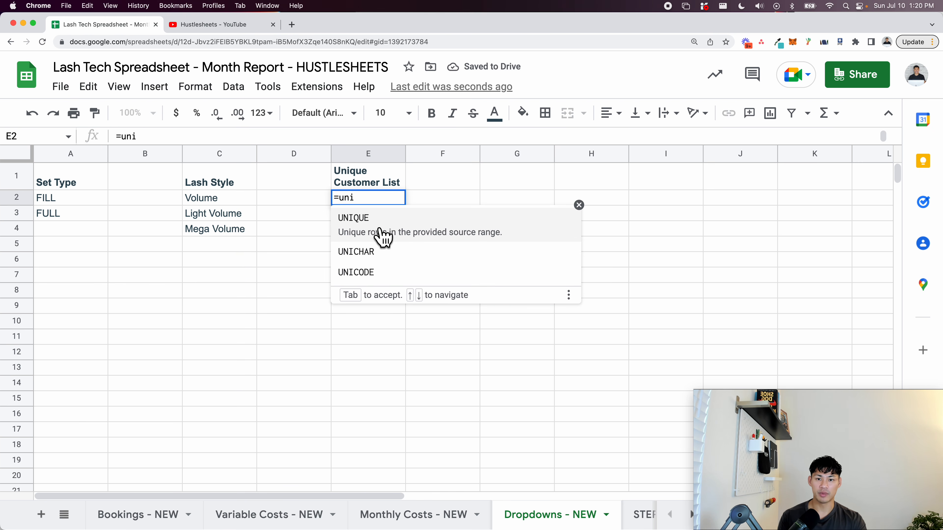
left_click(381, 236)
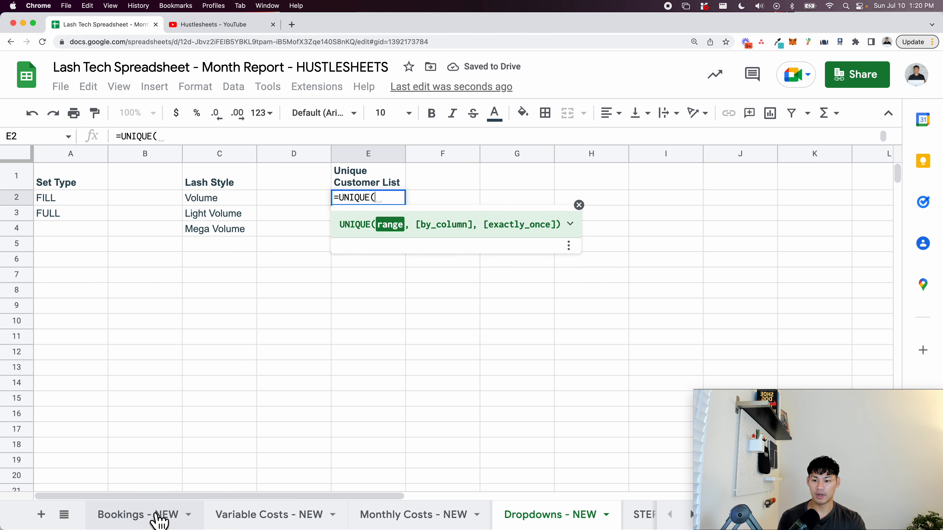
left_click(164, 520)
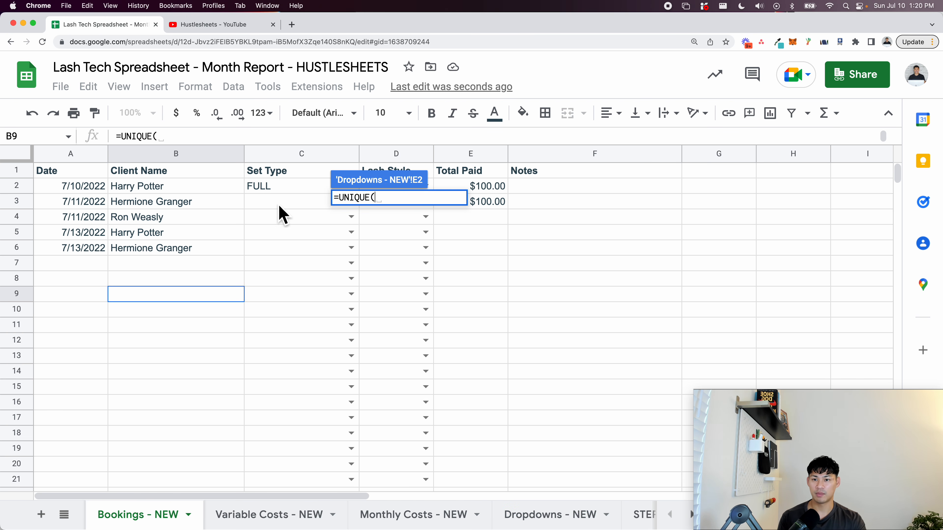
left_click_drag(187, 186, 198, 409)
key("BackSpace")
key("BackSpace")
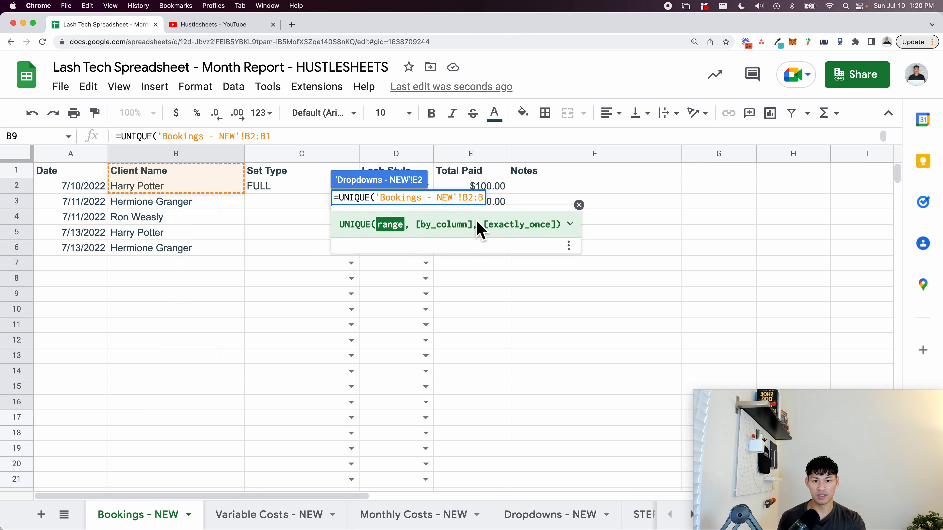
type(")")
key("Return")
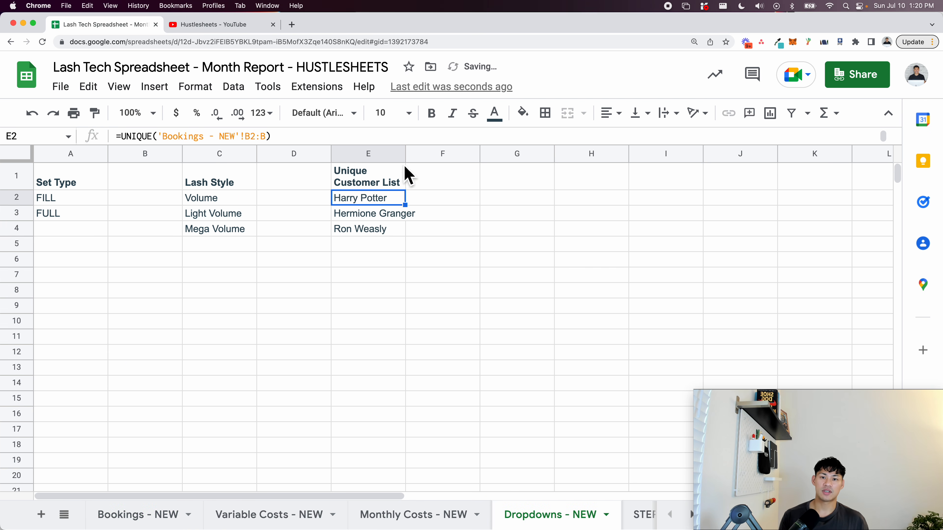
left_click_drag(415, 158, 435, 156)
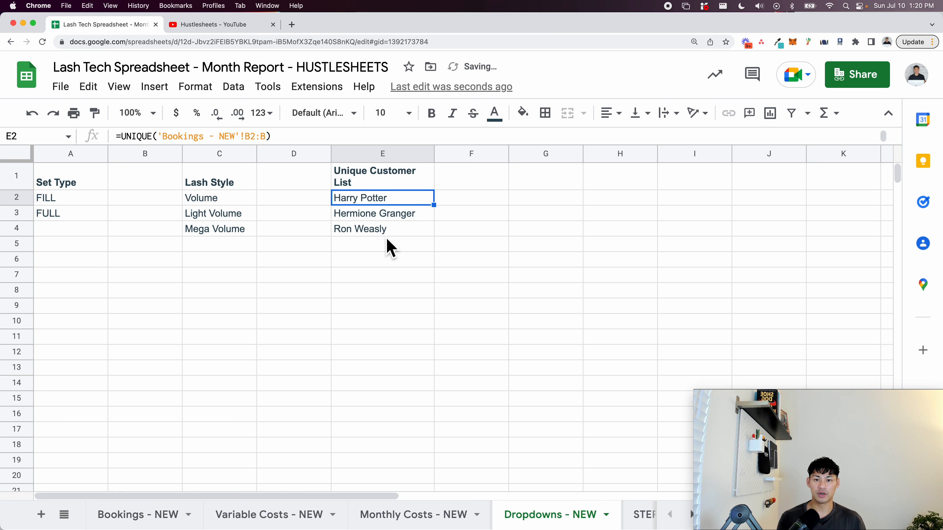
- Add a booking dated 7/14/2022 for Draco Malfoy in row 7 of Bookings - NEW and check the unique customer list
left_click(140, 518)
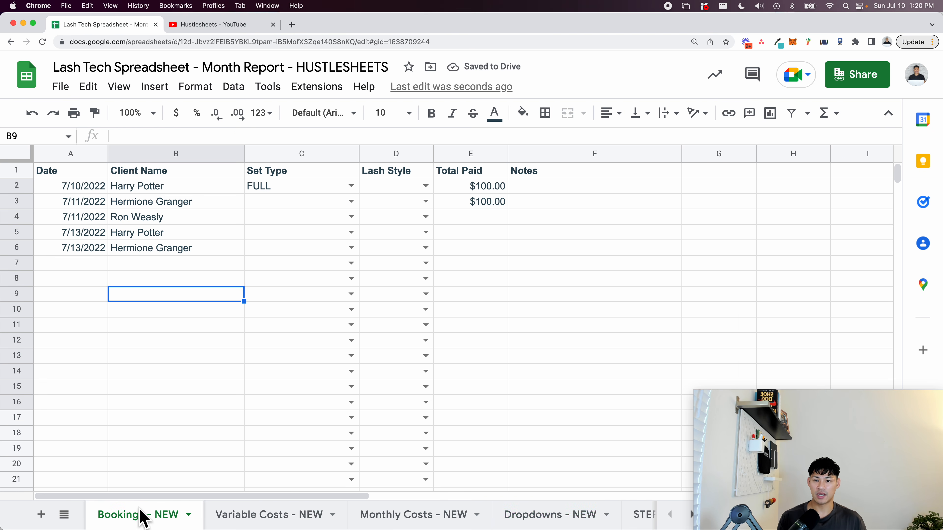
left_click(99, 253)
double_click(97, 262)
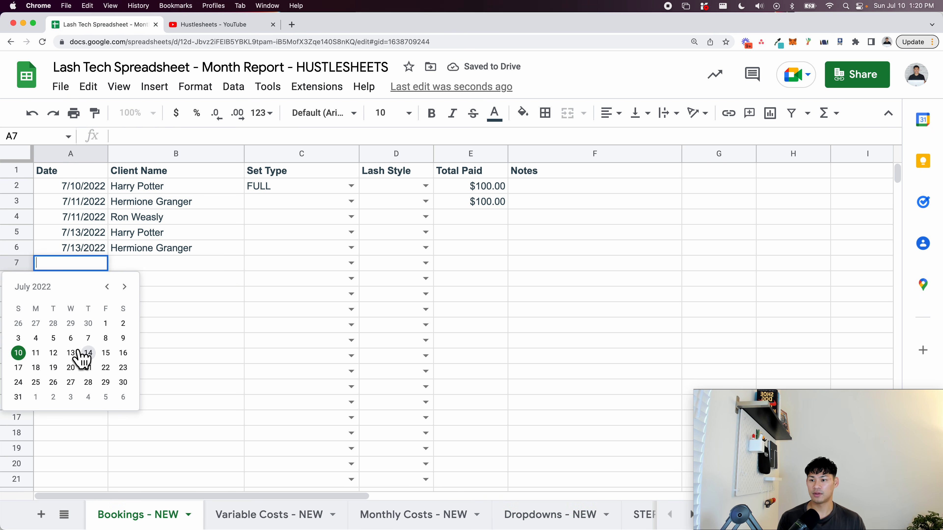
left_click(82, 353)
left_click(156, 264)
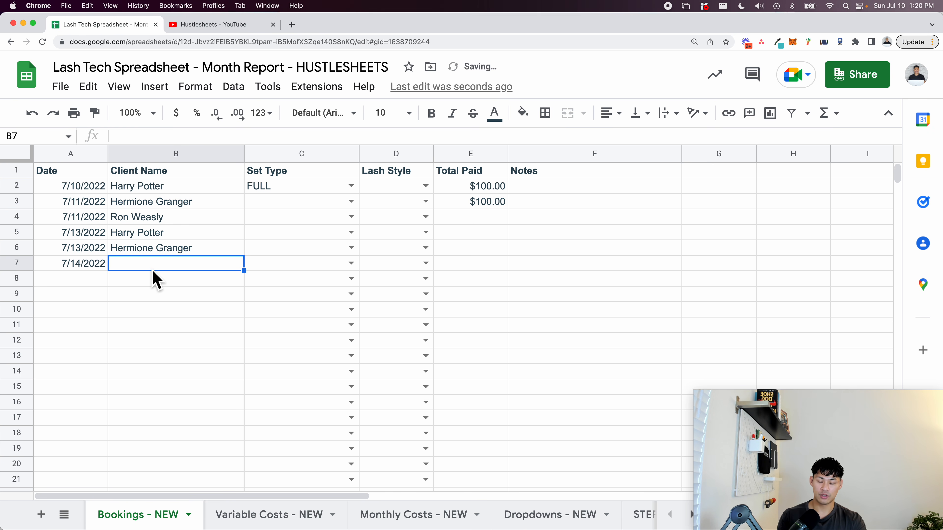
type("Draco Maf")
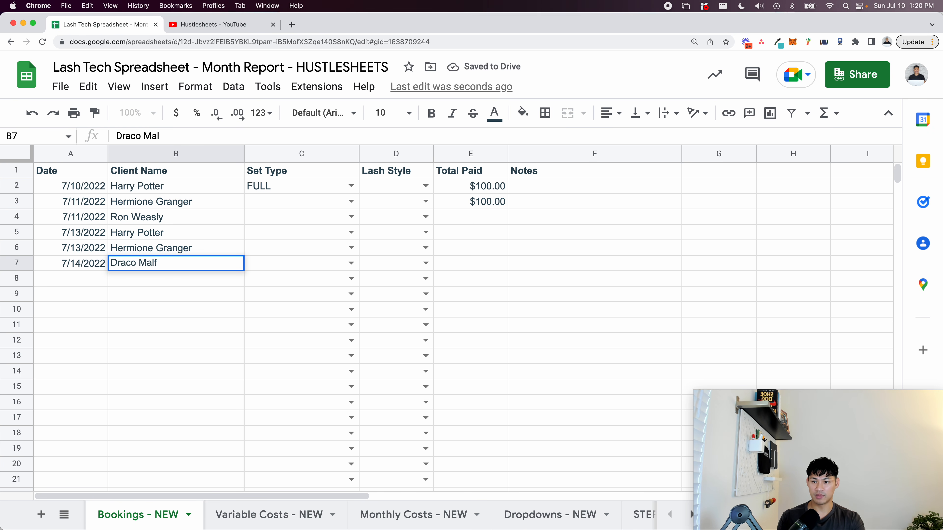
key("Return")
left_click(549, 515)
left_click(391, 250)
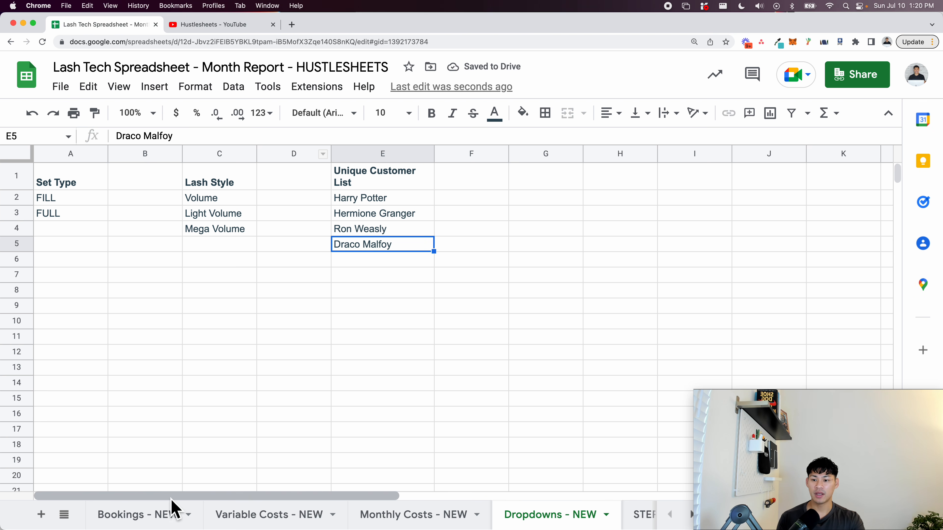
- Start a data validation rule for the client names with the cell range 'Bookings - NEW'!B2:B
left_click(167, 517)
left_click_drag(200, 186, 211, 363)
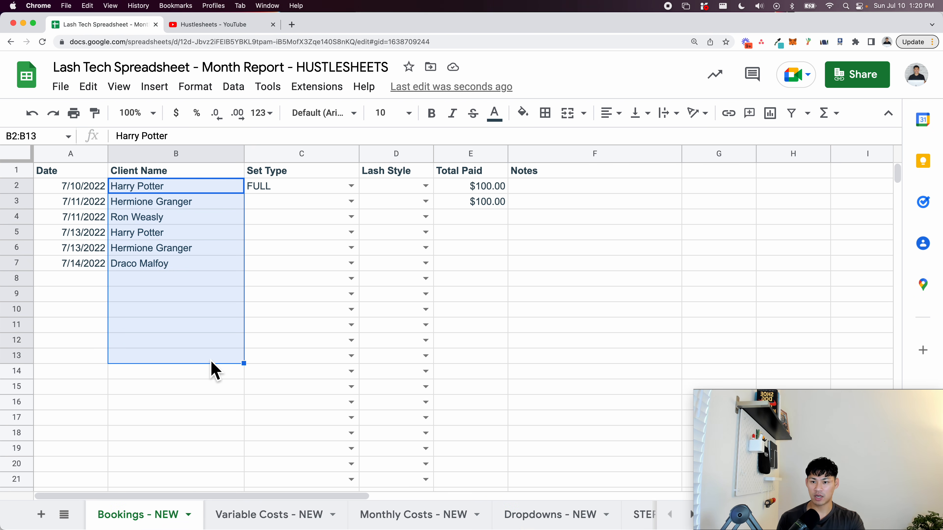
right_click(211, 335)
mouse_move(311, 511)
left_click(520, 379)
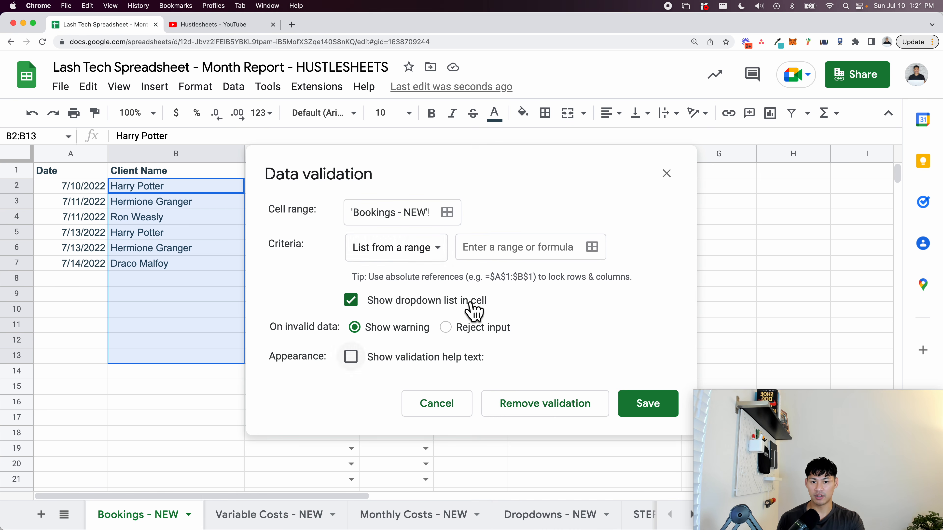
left_click(448, 218)
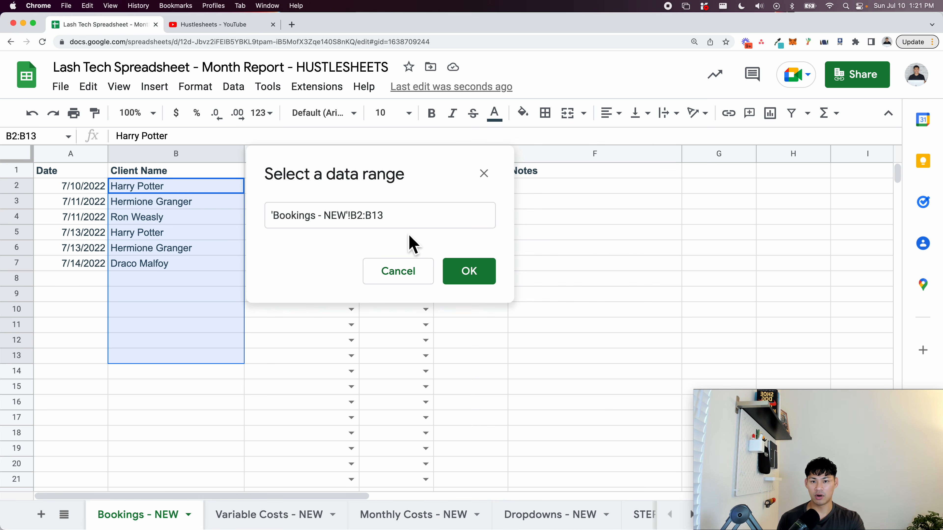
left_click(457, 276)
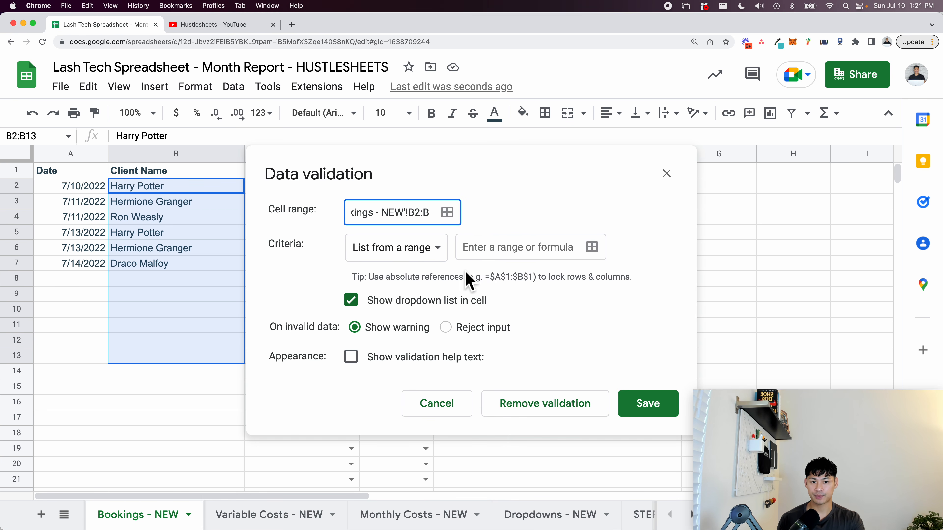
- Set the validation's list source to 'Dropdowns - NEW'!E2:E and save the rule
left_click(592, 249)
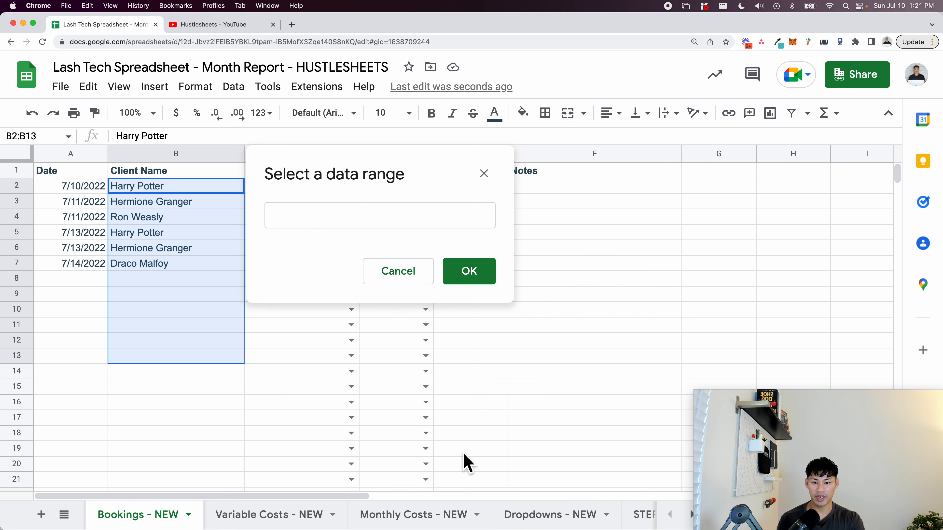
left_click(537, 517)
left_click_drag(400, 197, 406, 404)
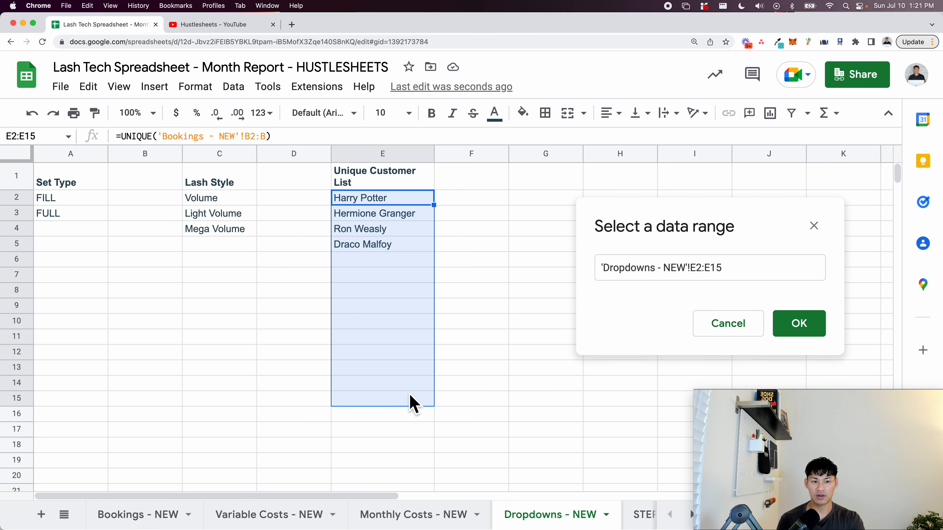
left_click_drag(710, 279, 765, 277)
key("BackSpace")
left_click(796, 325)
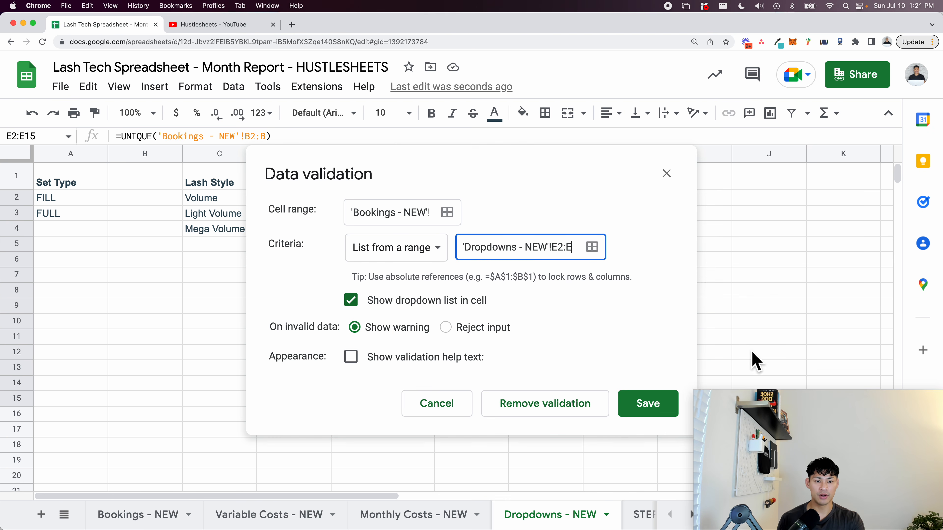
left_click(632, 404)
left_click(206, 401)
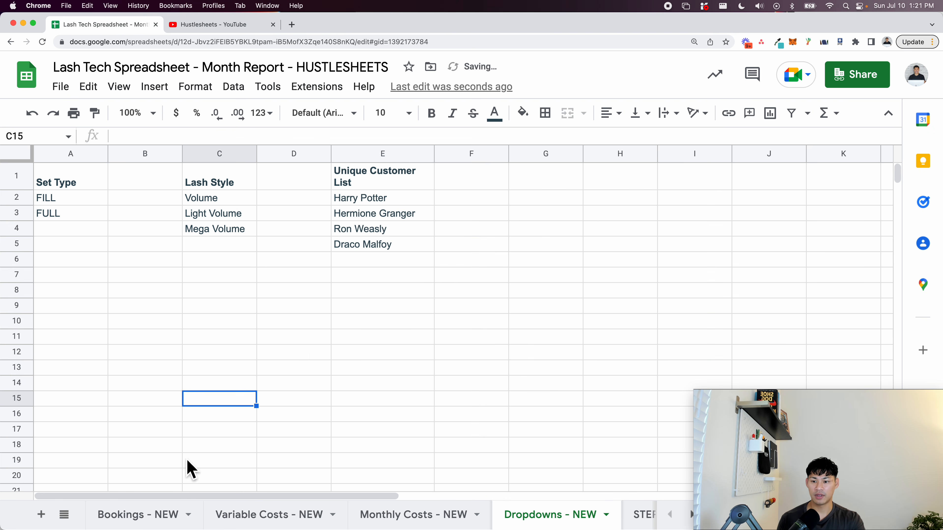
- Check the client dropdown in B8 of Bookings - NEW, and fill row 8 with the date 7/12/2022 and the new client Voldemort
left_click(171, 515)
left_click(223, 280)
left_click(236, 279)
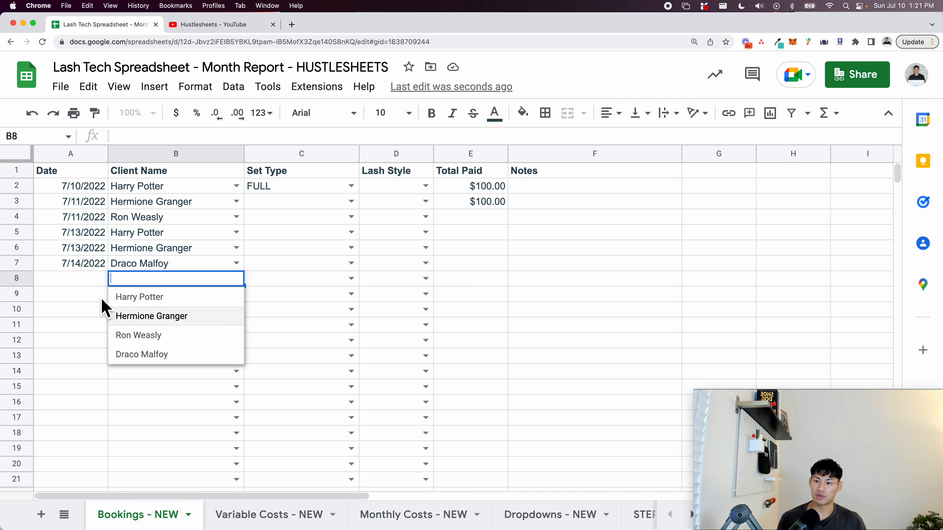
double_click(98, 282)
left_click(53, 369)
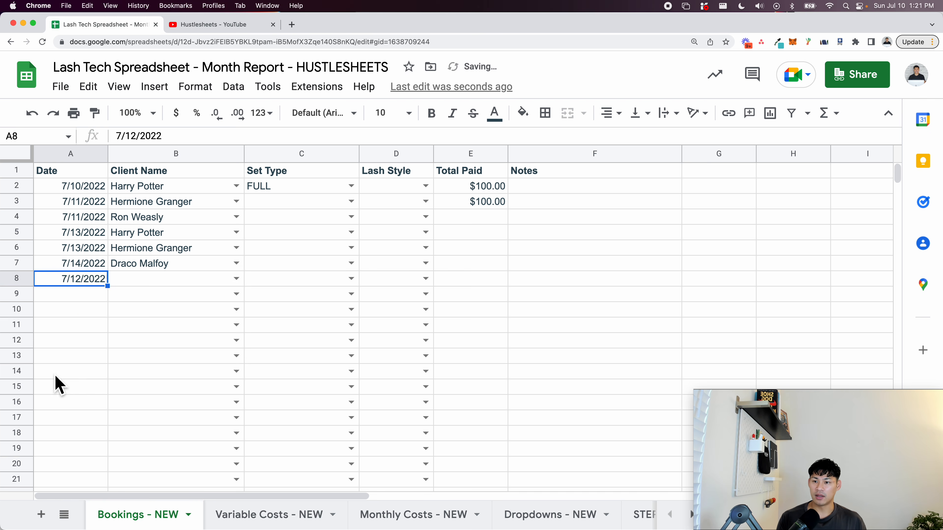
left_click(133, 290)
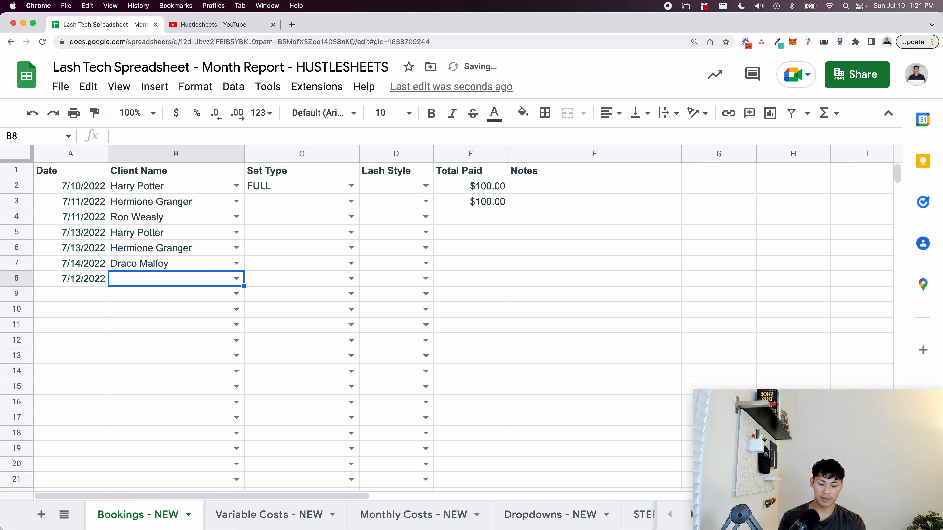
type("Voldemort")
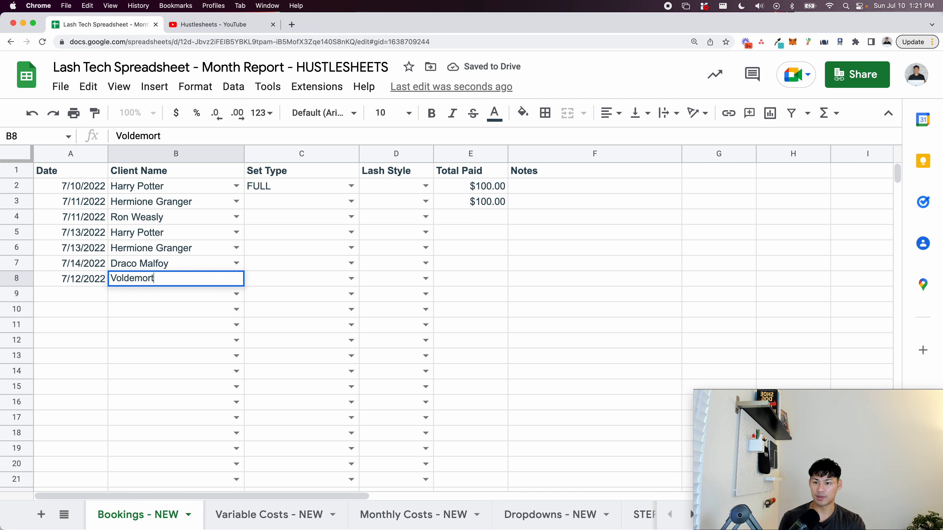
key("Return")
left_click(236, 294)
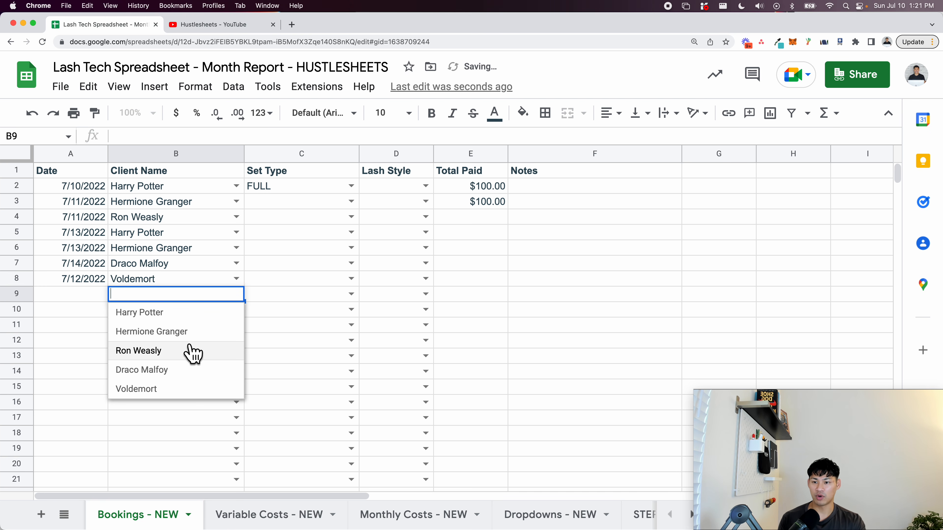
left_click(76, 311)
left_click(137, 295)
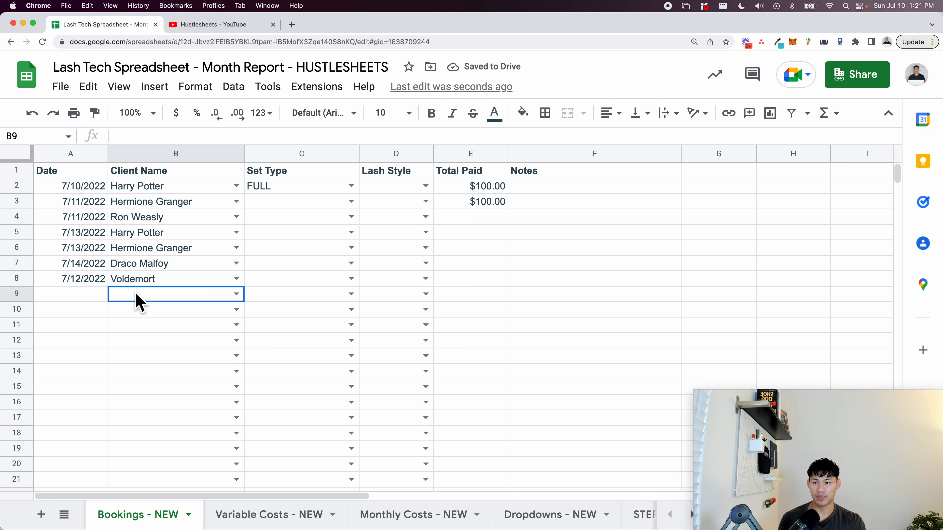
type("He")
key("Escape")
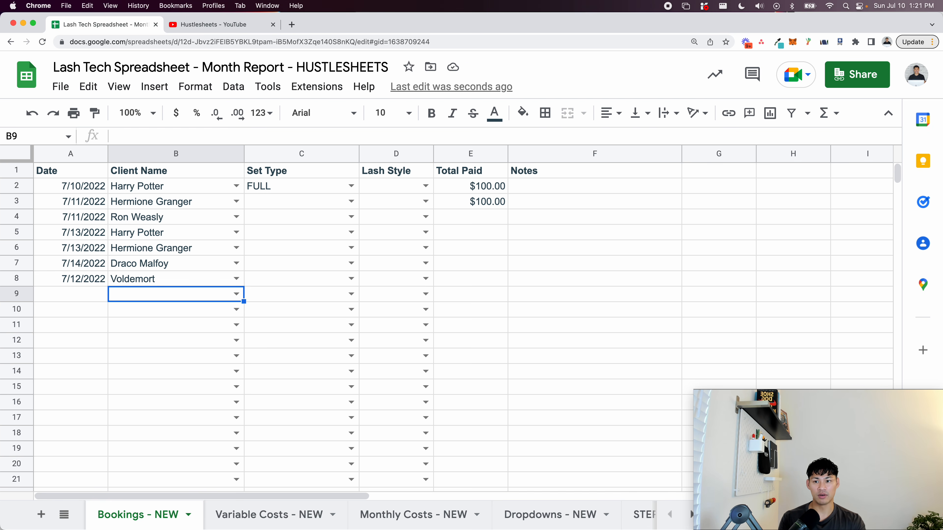
- Choose Harry Potter from the client name dropdown in B9 of Bookings - NEW
left_click(237, 297)
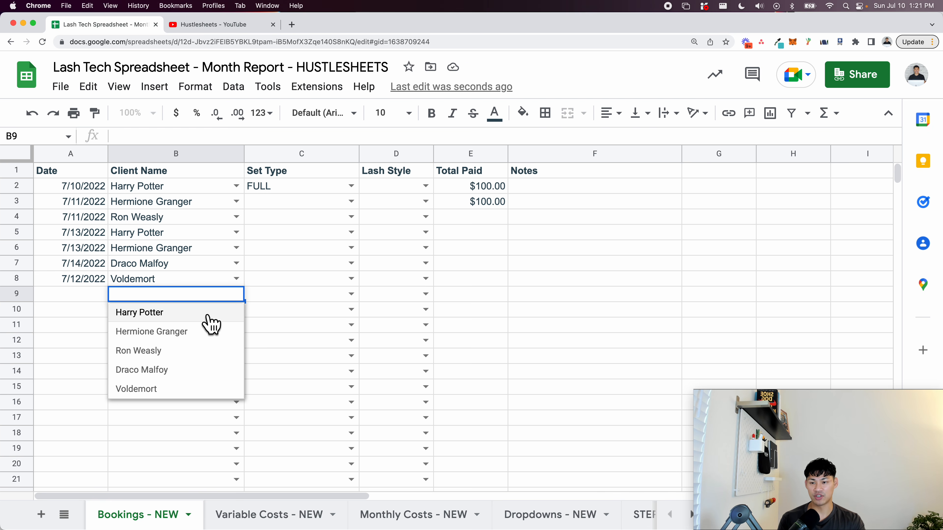
left_click(211, 323)
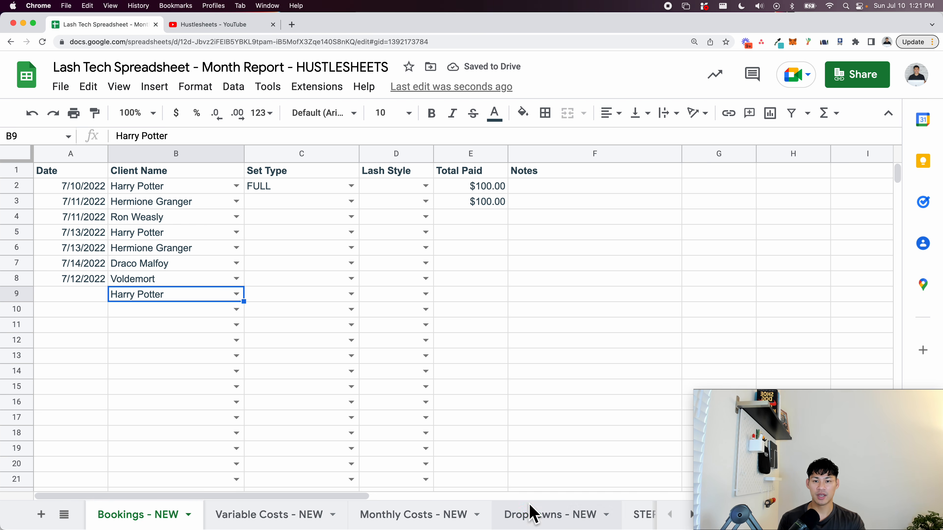
- Review the Unique Customer List in column E of Dropdowns - NEW
left_click(529, 515)
left_click(375, 205)
left_click(373, 153)
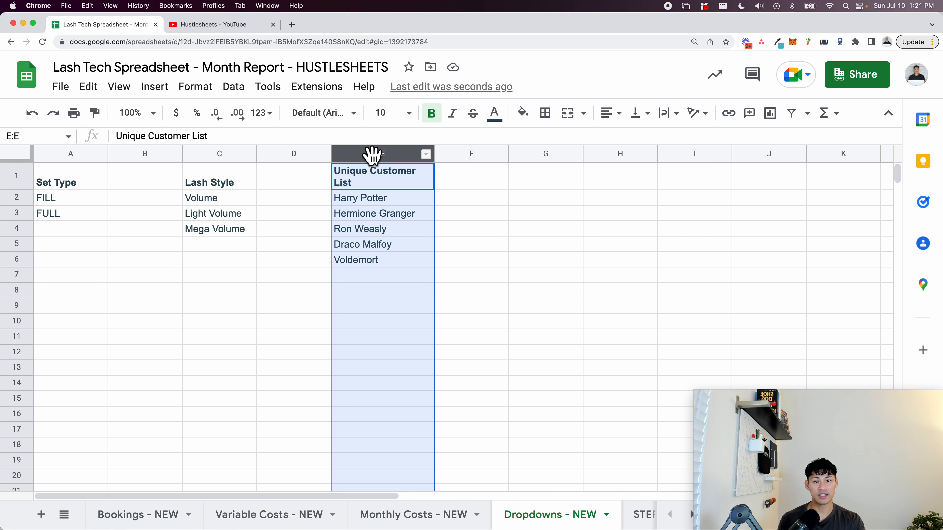
- Shade the Unique Customer List column E of Dropdowns - NEW light gray
left_click(524, 112)
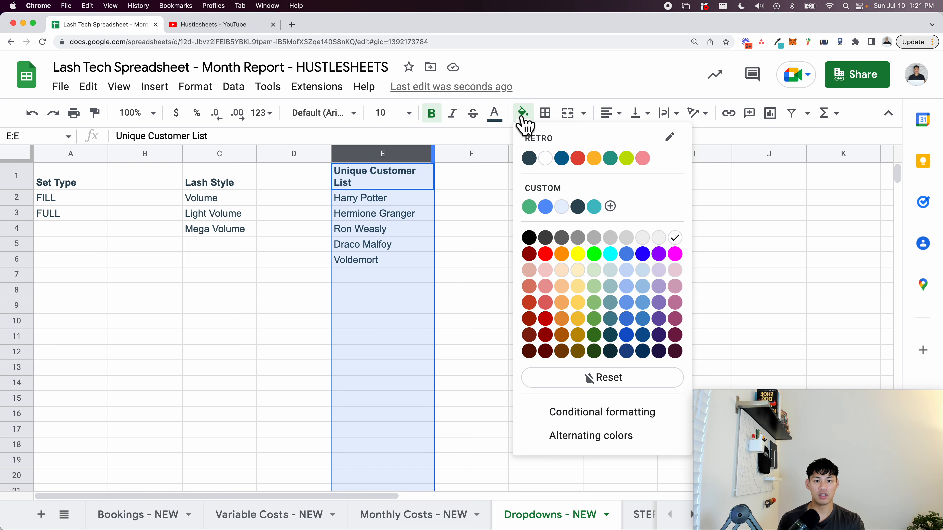
left_click(632, 240)
left_click(366, 185)
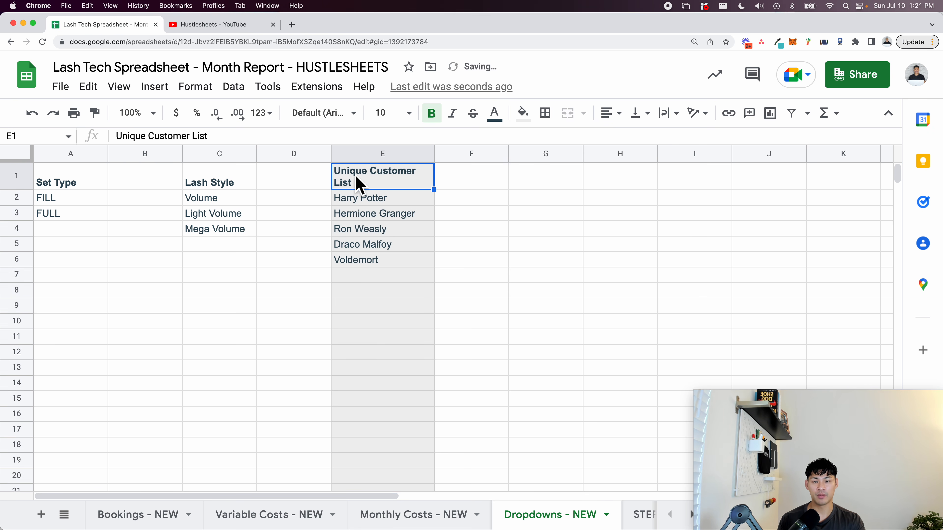
- Wrap the UNIQUE formula in E2 in a SORT function so the customer list is ordered alphabetically
left_click(368, 202)
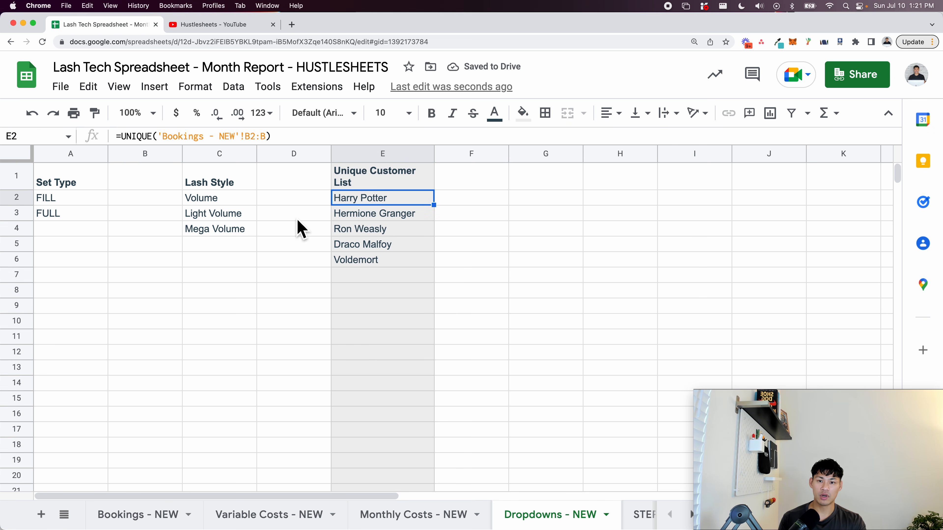
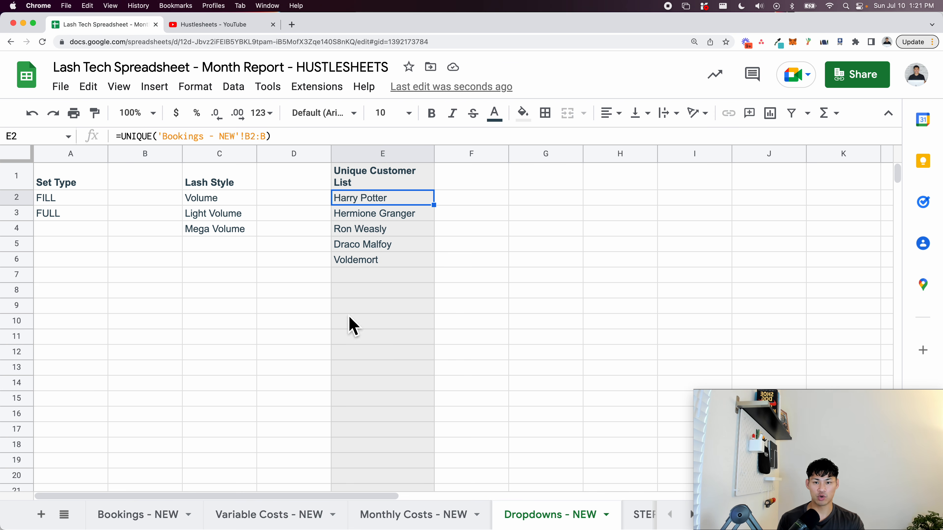
left_click(123, 141)
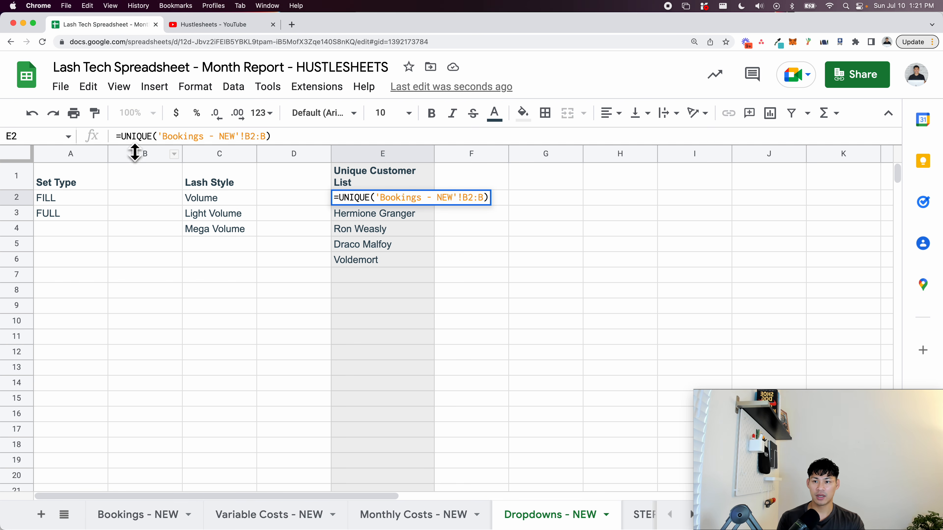
type("SORT")
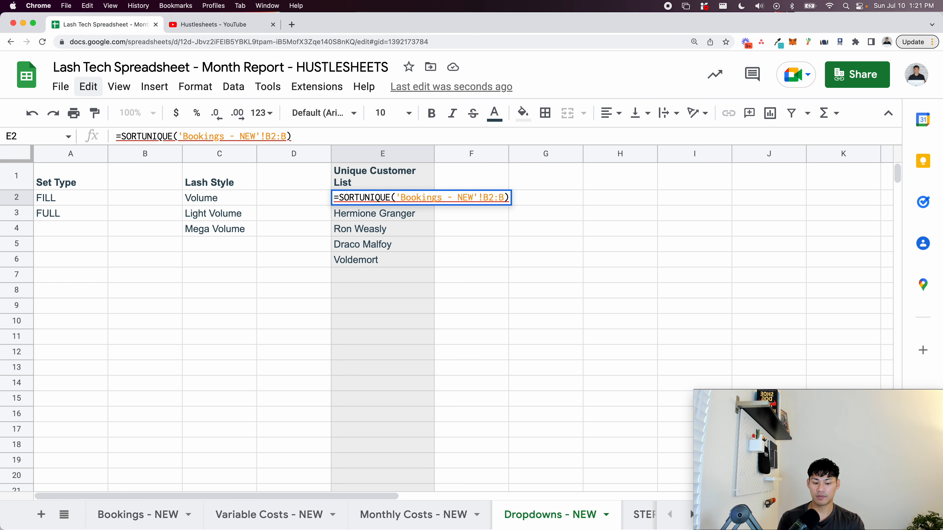
type("(")
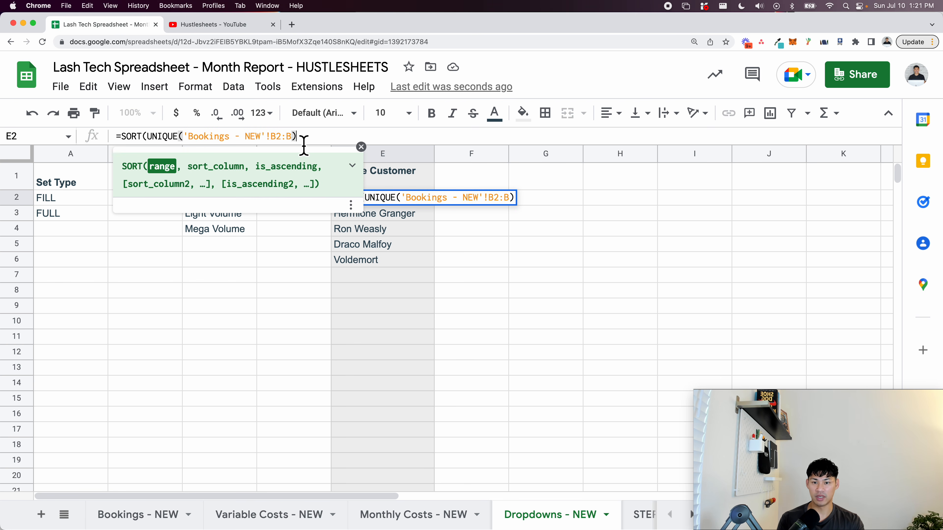
key("Return")
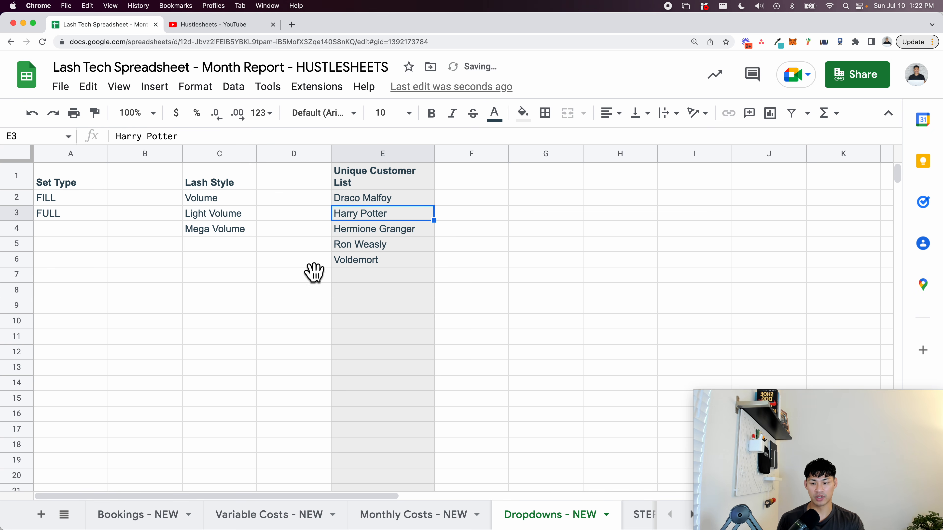
- Choose Voldemort from the client name dropdown in B10 of Bookings - NEW
left_click(152, 515)
left_click(235, 309)
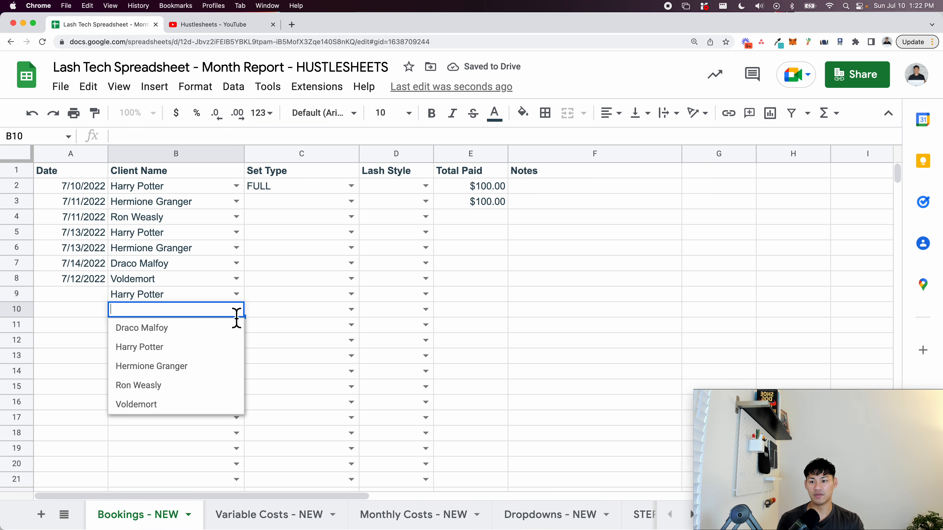
left_click(195, 404)
left_click(232, 326)
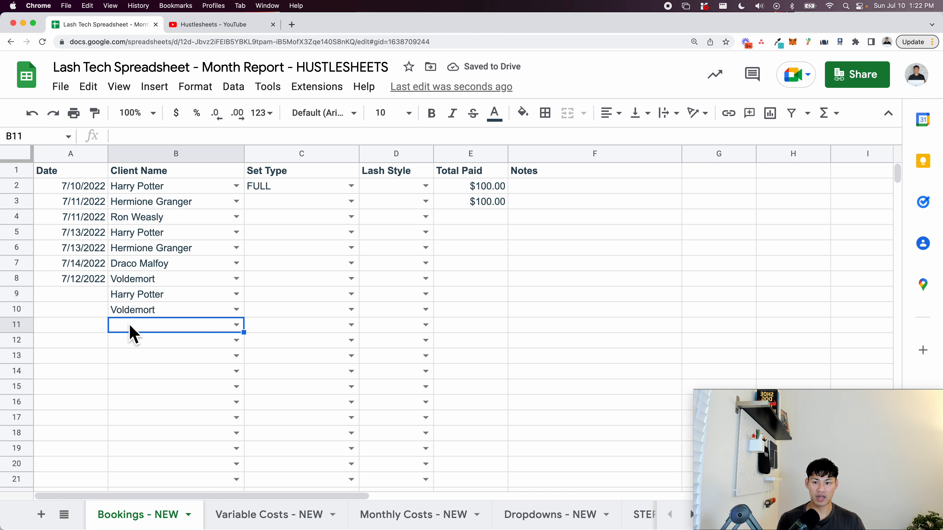
key("Up")
key("Up")
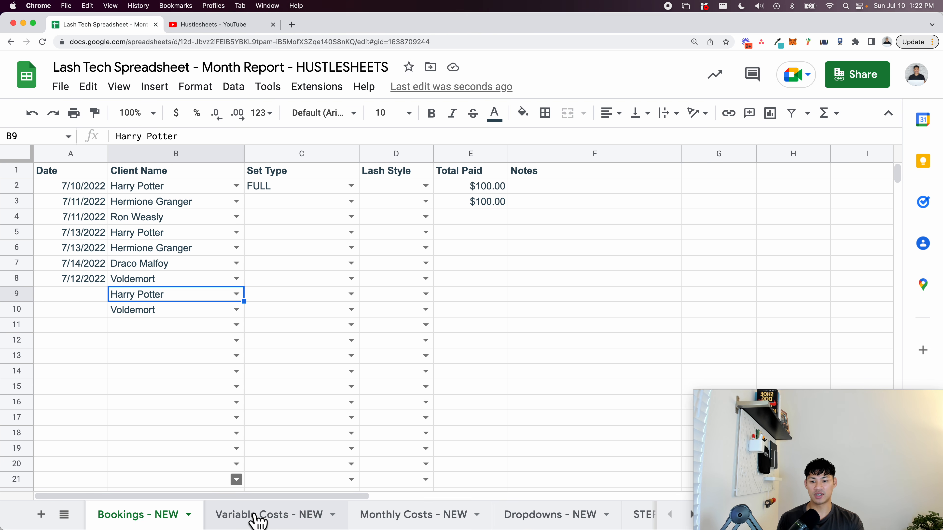
- Add a Date data validation rule to A2:A1000 of Variable Costs - NEW and save it
left_click(270, 513)
left_click(179, 279)
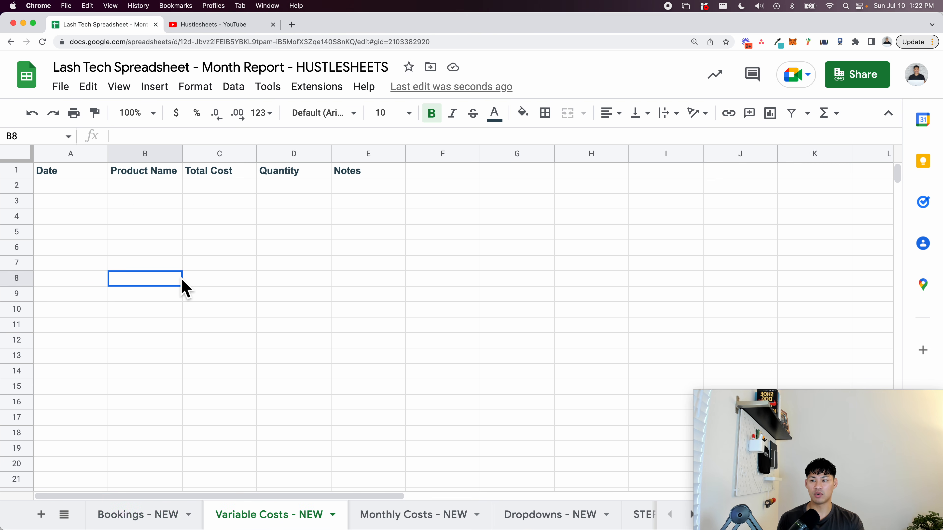
left_click(96, 189)
key("super+shift+Down")
right_click(98, 191)
mouse_move(215, 517)
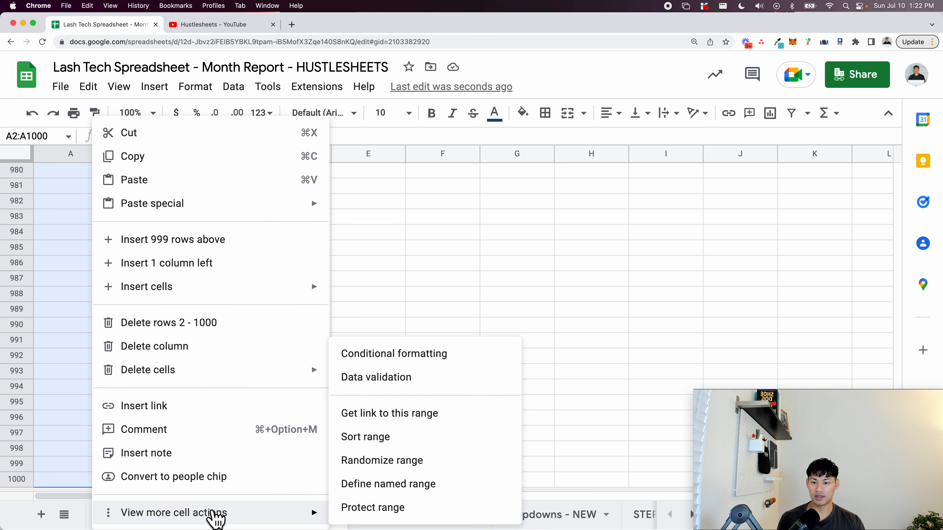
left_click(423, 378)
left_click(408, 247)
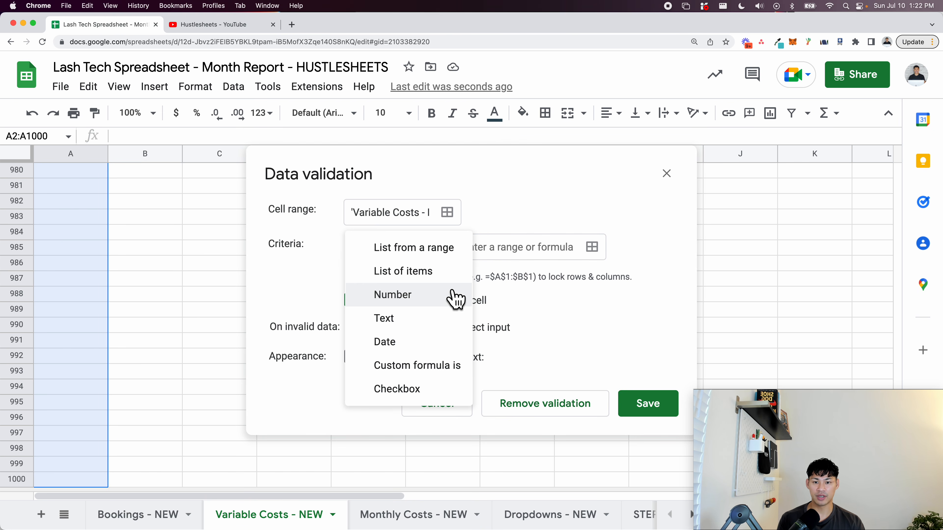
left_click(429, 345)
left_click(637, 356)
- Apply the Date number format to the whole Date column A of Variable Costs - NEW
left_click(89, 156)
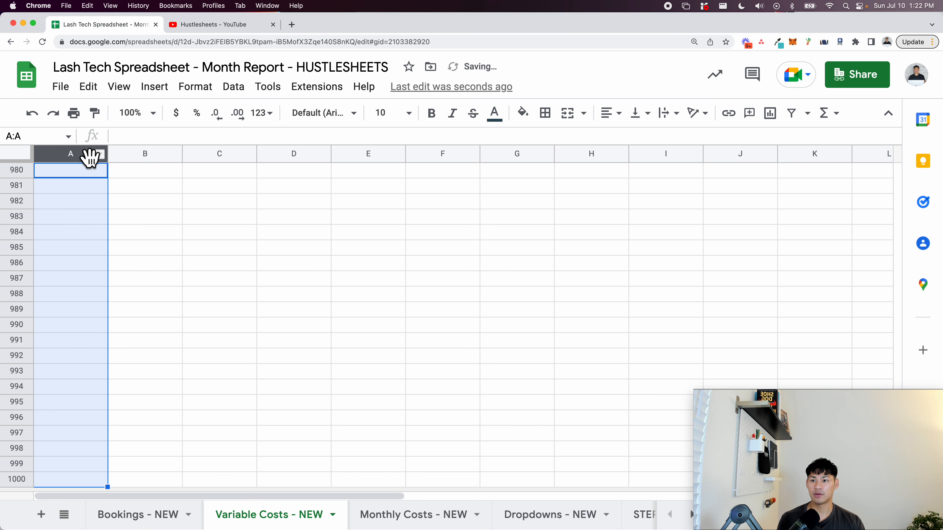
key("Up")
key("super+Up")
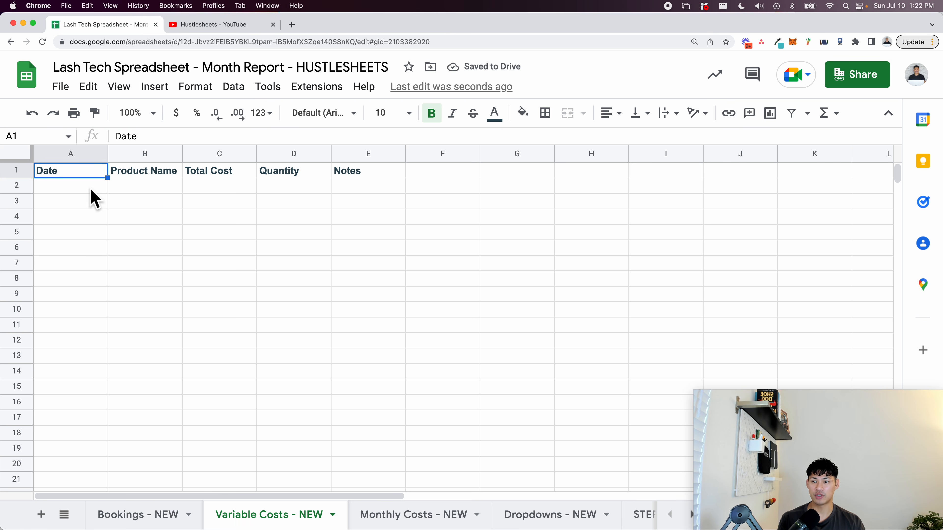
left_click(80, 154)
left_click(188, 89)
mouse_move(262, 150)
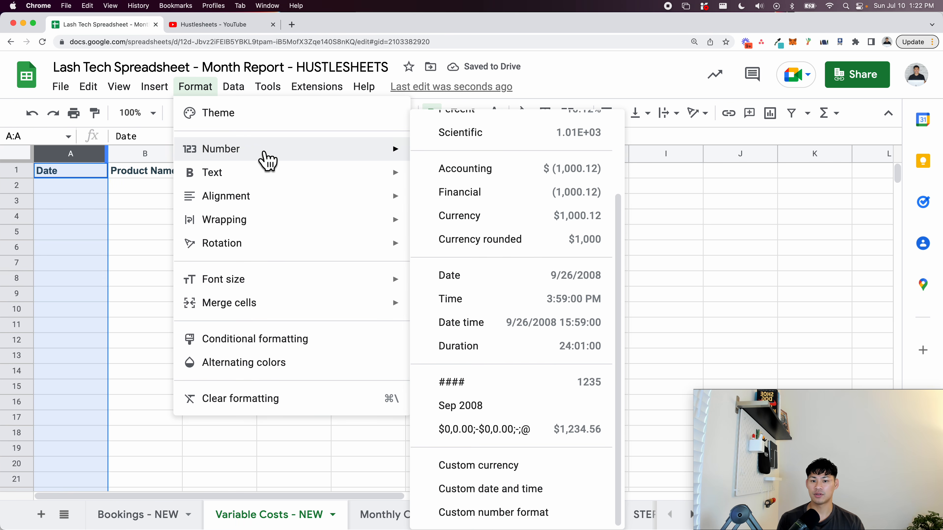
left_click(503, 278)
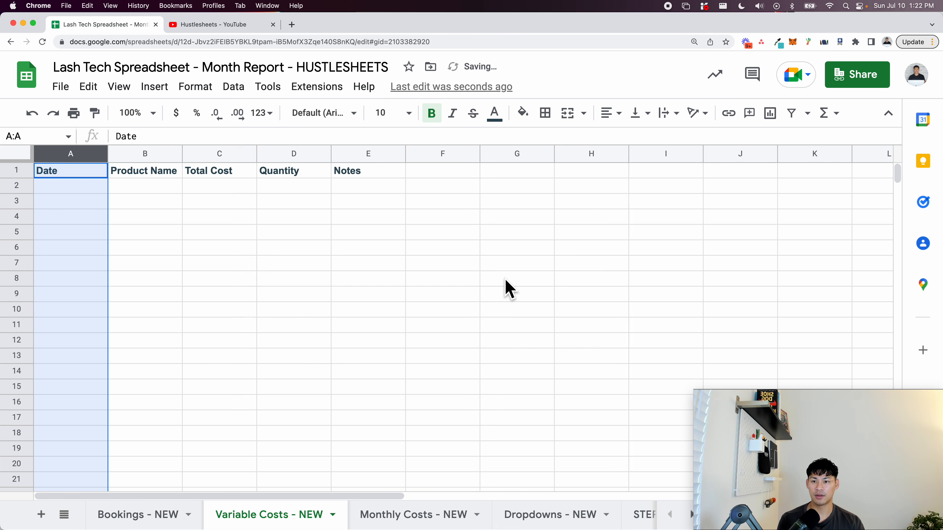
- Widen the Product Name column B of Variable Costs - NEW
left_click(198, 191)
left_click_drag(181, 156, 225, 154)
left_click_drag(162, 188, 175, 217)
left_click_drag(187, 262, 207, 191)
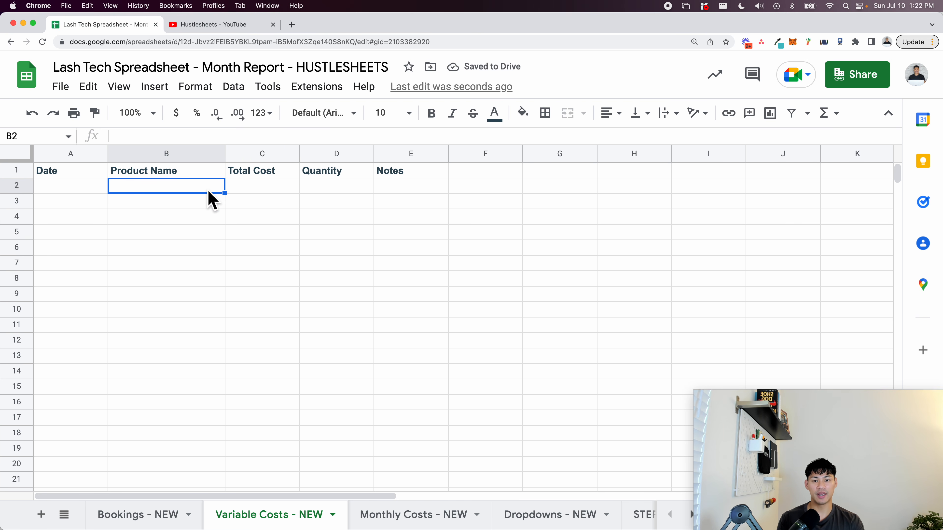
- Enter the sample products Q tips, Towels and Lash trays in B2:B4 of Variable Costs - NEW
type("Q TIP{")
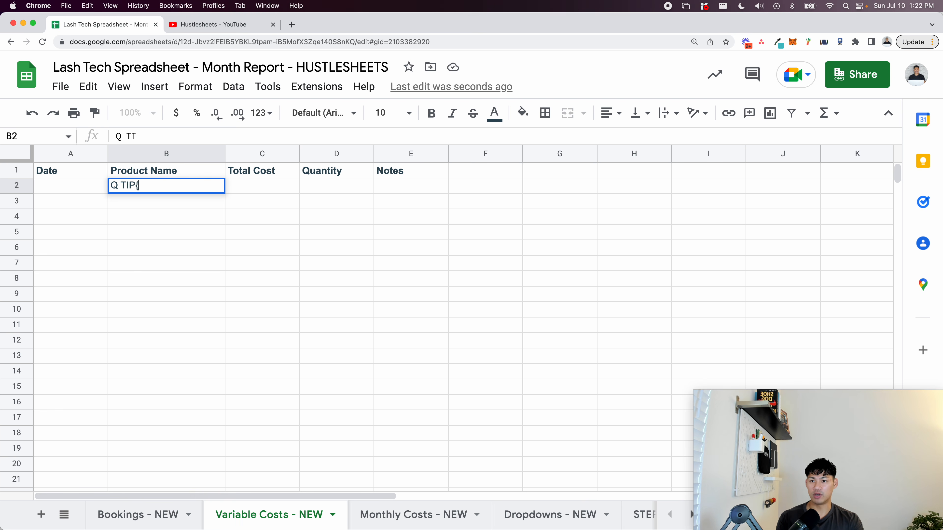
key("Return")
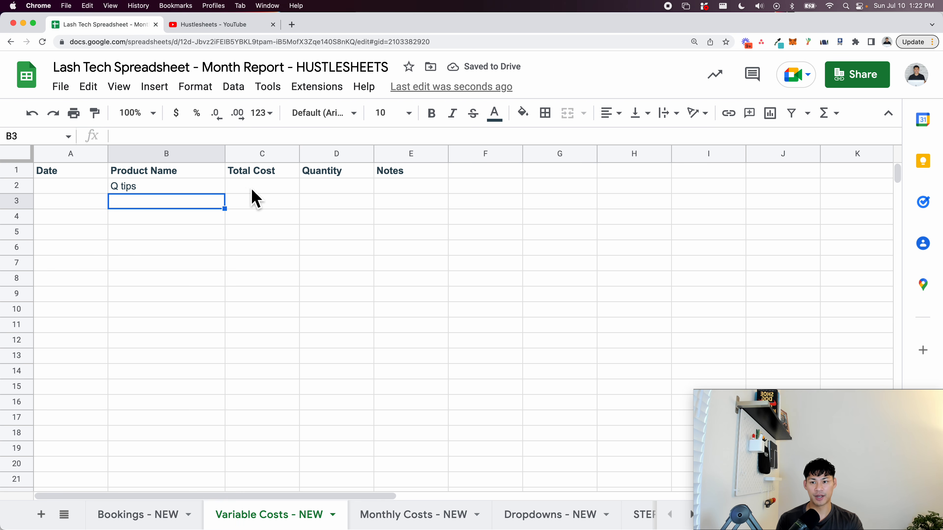
left_click(192, 190)
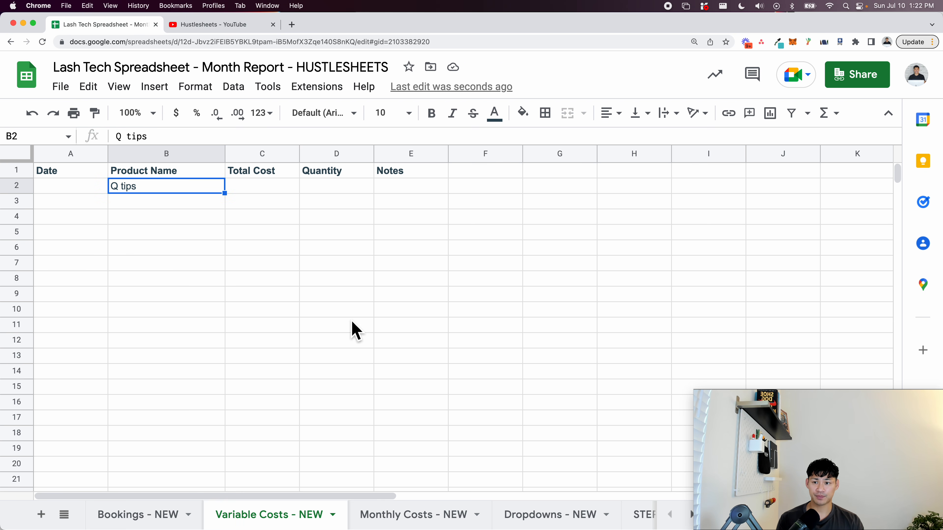
key("Down")
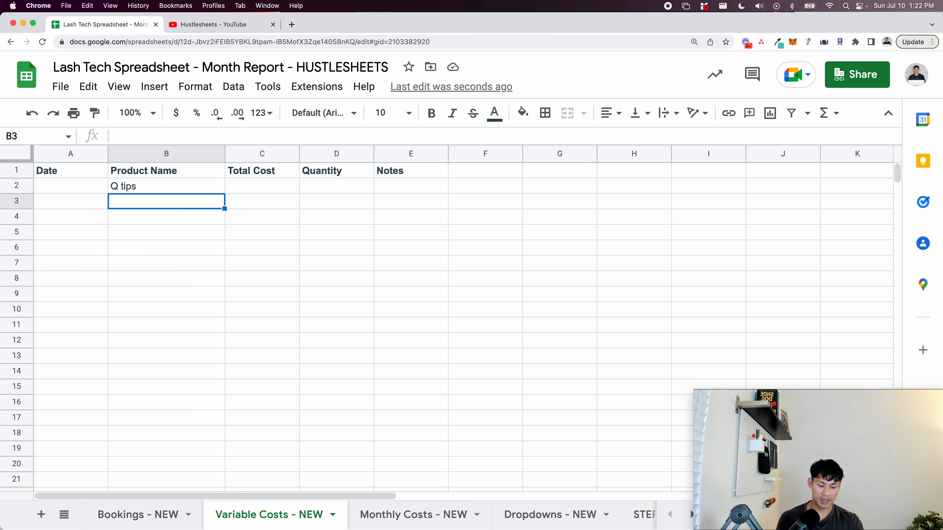
type("towel")
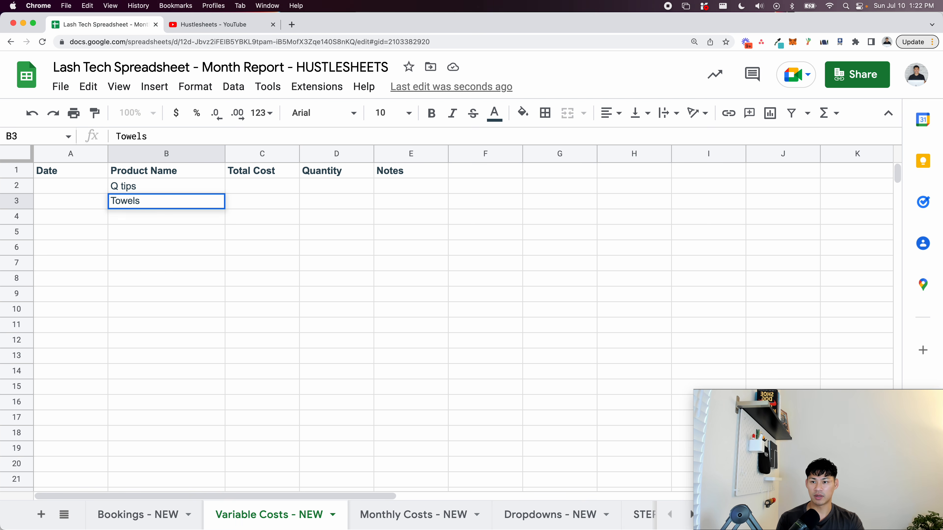
type("s")
key("Return")
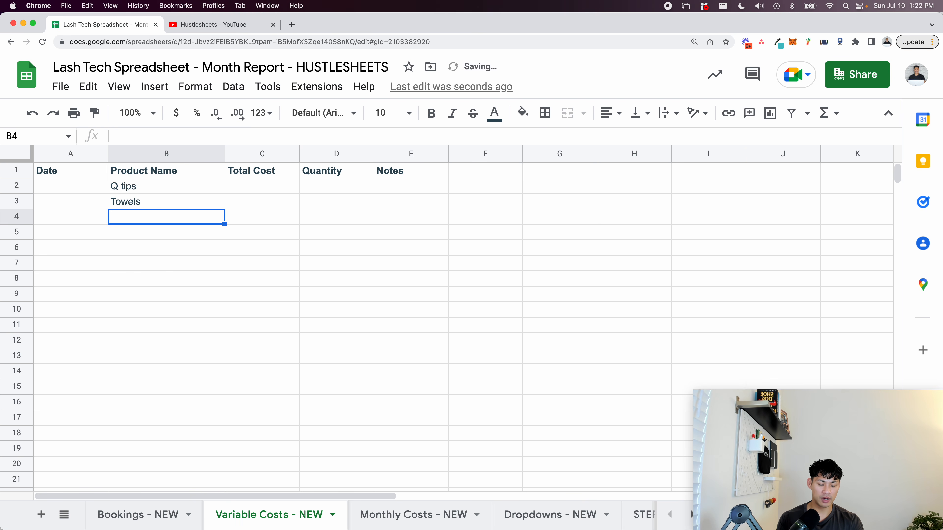
type("Lash trays")
key("Return")
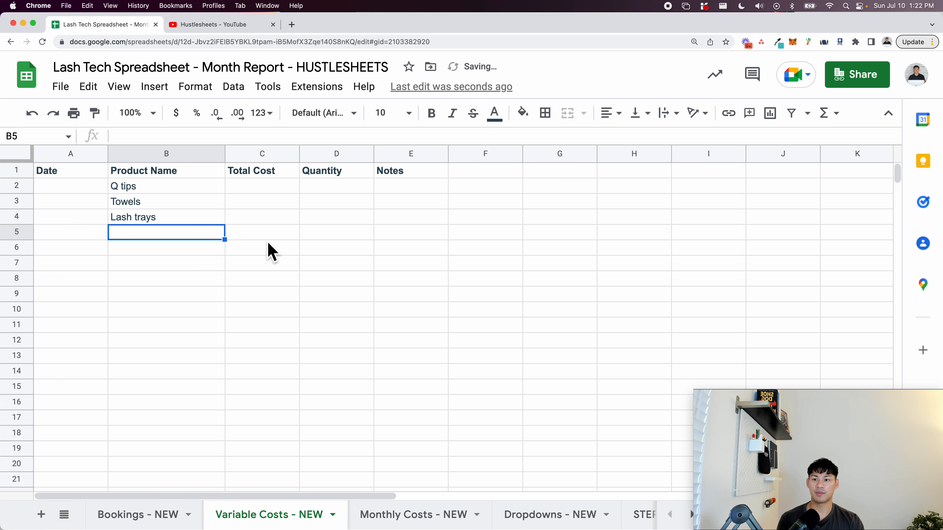
- Add the header Unique Product Costs in G1 of Dropdowns - NEW
left_click(541, 515)
left_click(527, 184)
type("Unique Product Costs")
key("Return")
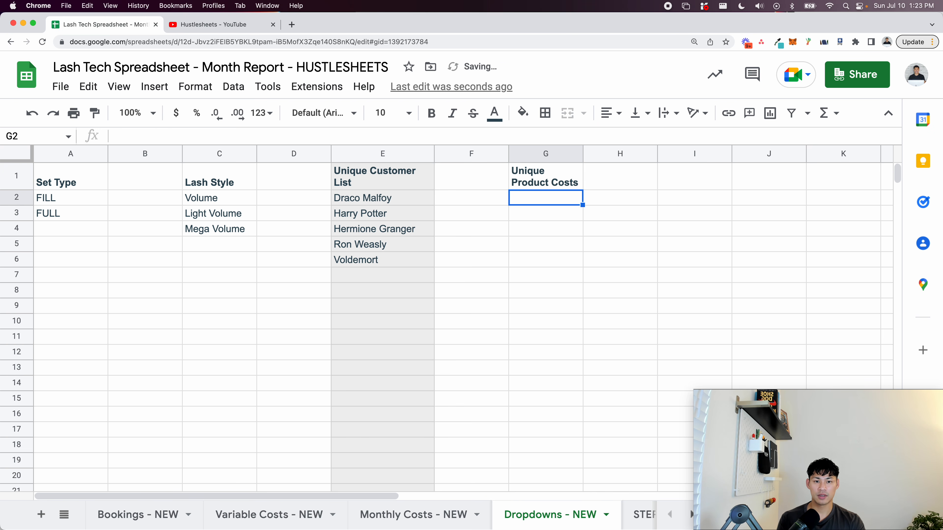
- Enter =SORT(UNIQUE('Variable Costs - NEW'!B2:B)) in G2 to list the unique product names alphabetically
type("=u")
key("BackSpace")
type("sort(unique(")
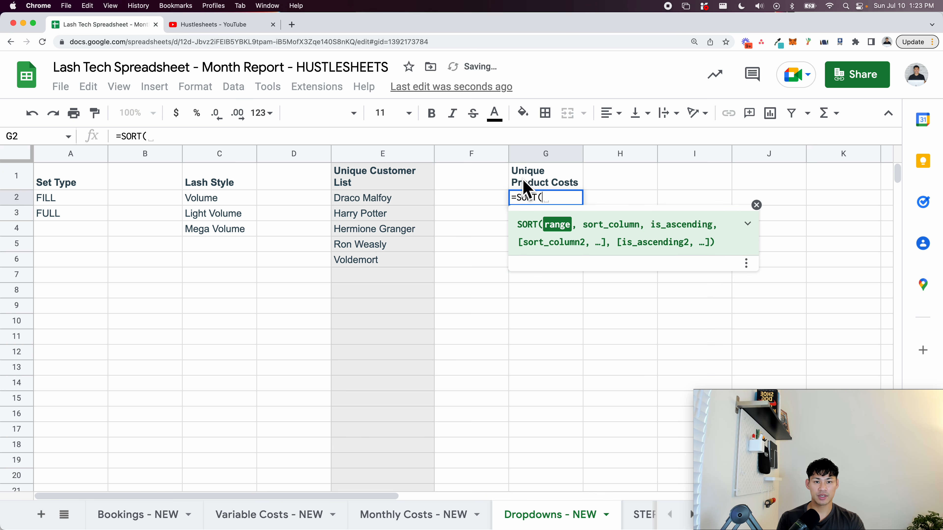
left_click(279, 516)
left_click_drag(190, 186, 220, 297)
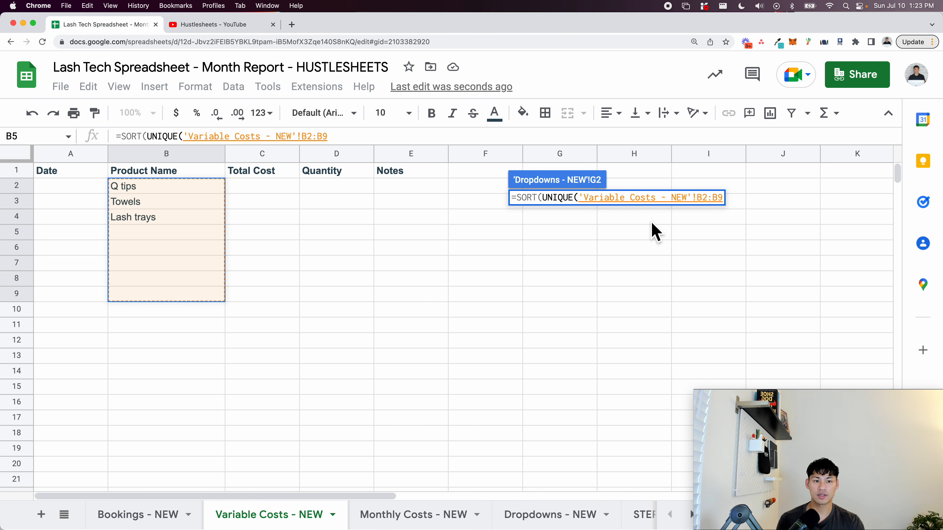
key("BackSpace")
key("Return")
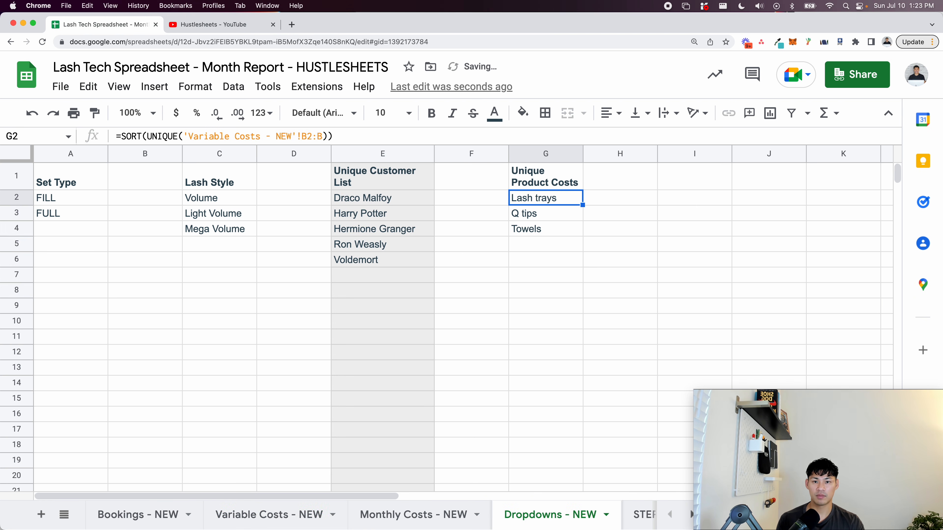
- Apply a light fill color to the Unique Product Costs column G of Dropdowns - NEW
left_click(539, 153)
left_click(523, 112)
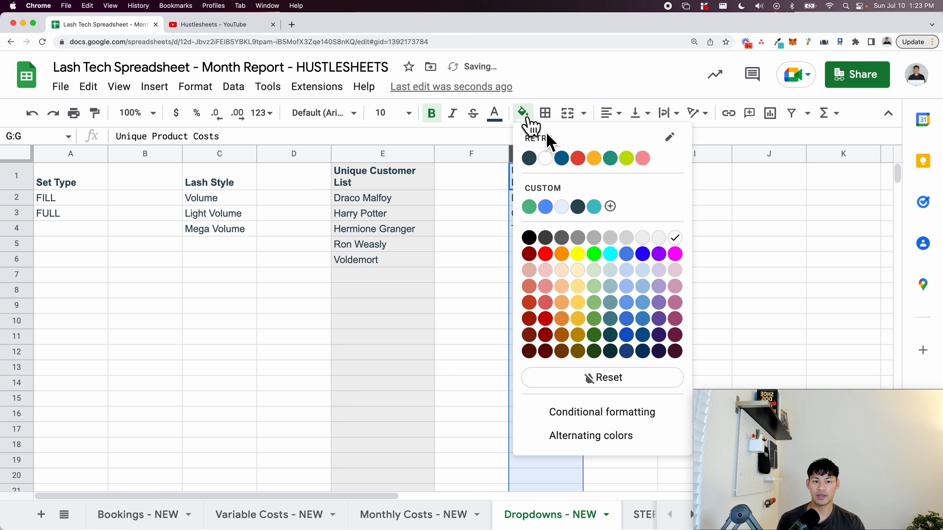
left_click(635, 274)
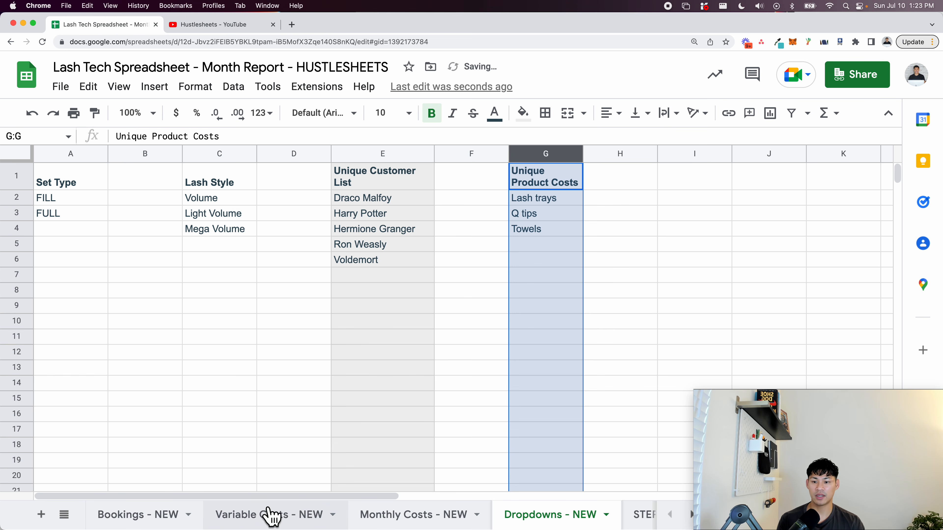
- Add data validation to Product Name cells B2:B1000 of Variable Costs - NEW, using the Unique Product Costs list in Dropdowns - NEW column G
left_click(266, 516)
left_click(176, 189)
key("super+shift+Down")
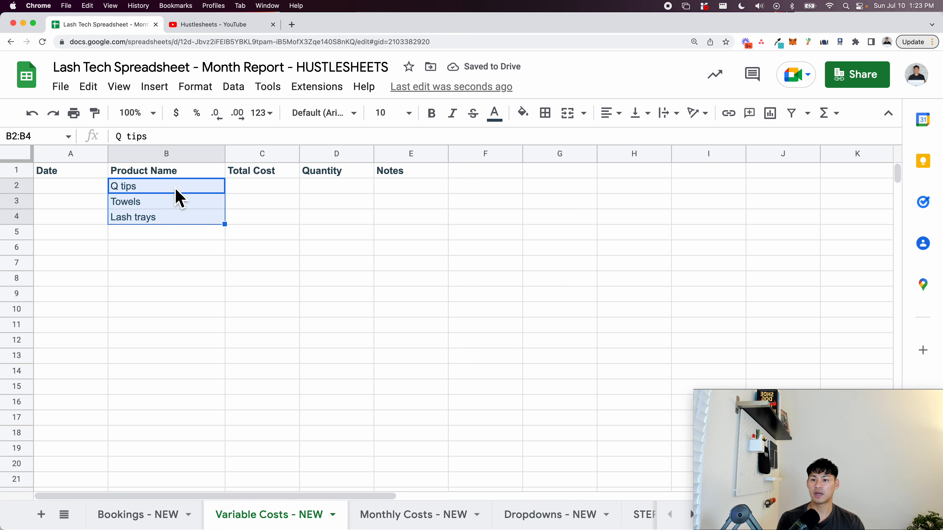
key("super+shift+Down")
right_click(173, 191)
mouse_move(284, 513)
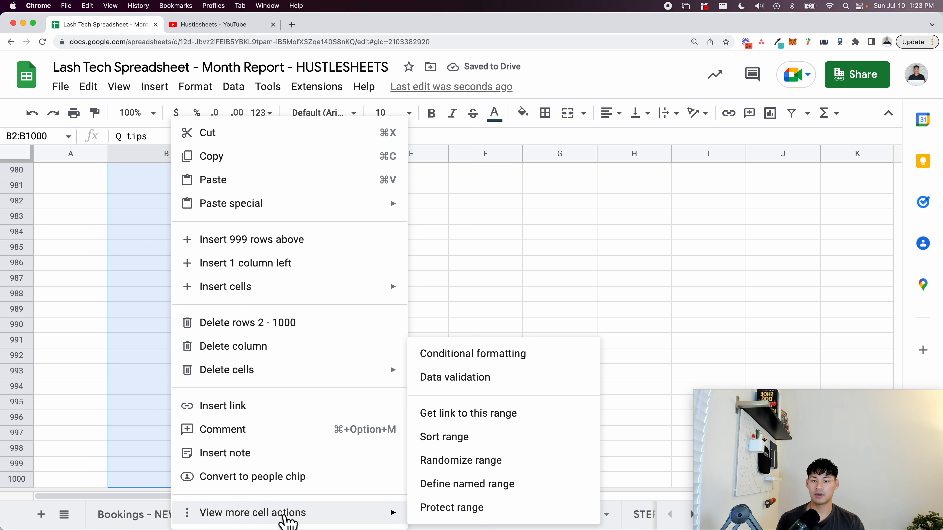
left_click(512, 379)
left_click(592, 247)
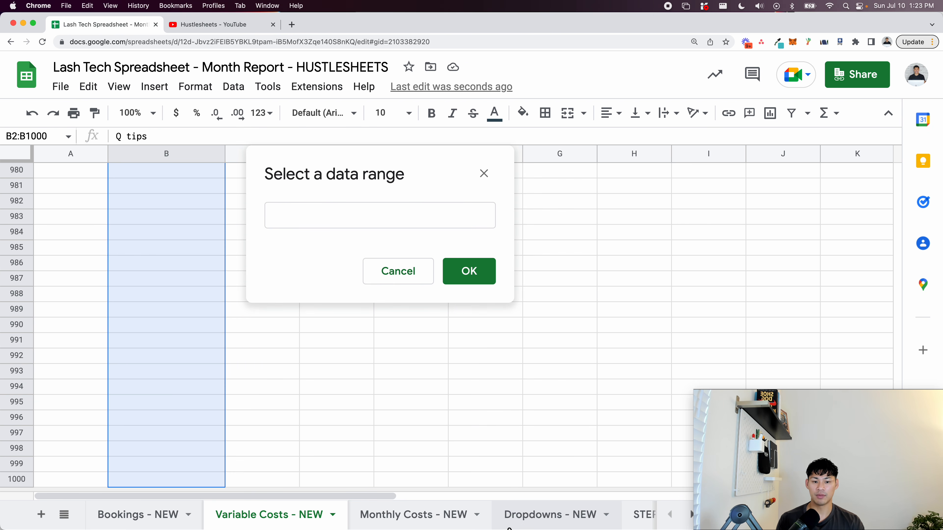
left_click(538, 515)
left_click_drag(553, 201, 555, 278)
left_click(445, 362)
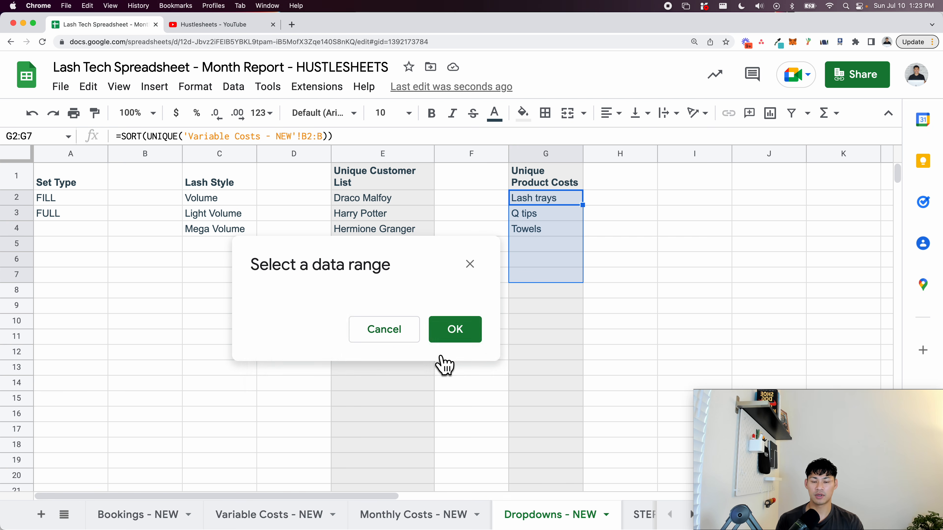
left_click(638, 405)
left_click(256, 514)
left_click(343, 306)
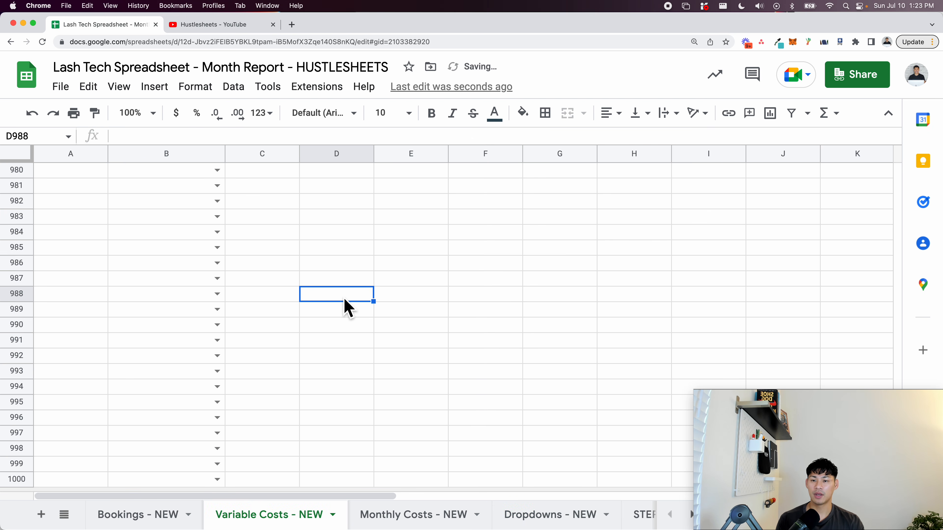
- Format the Total Cost column C of Variable Costs - NEW as currency
key("super+Up")
left_click(253, 152)
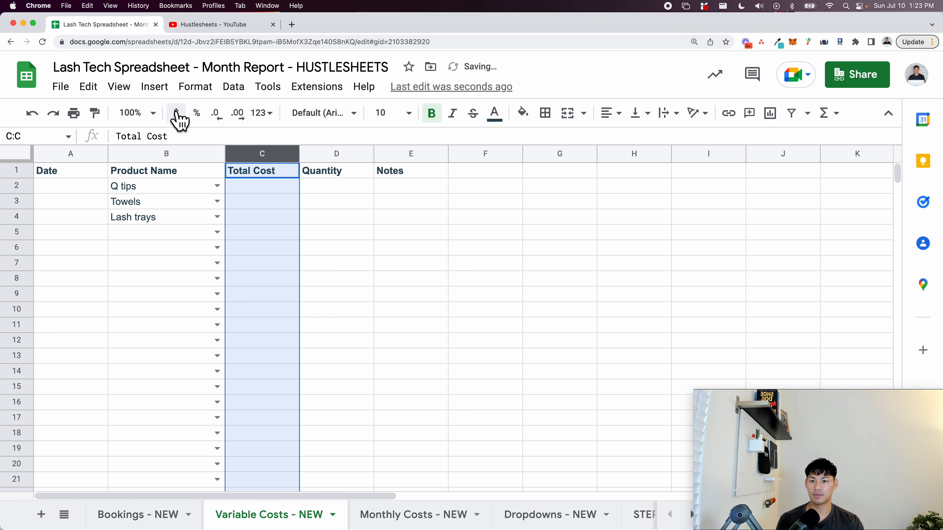
left_click(311, 153)
- Enter a quantity of 1 and a total cost of 100 for Q tips in row 2
left_click(323, 186)
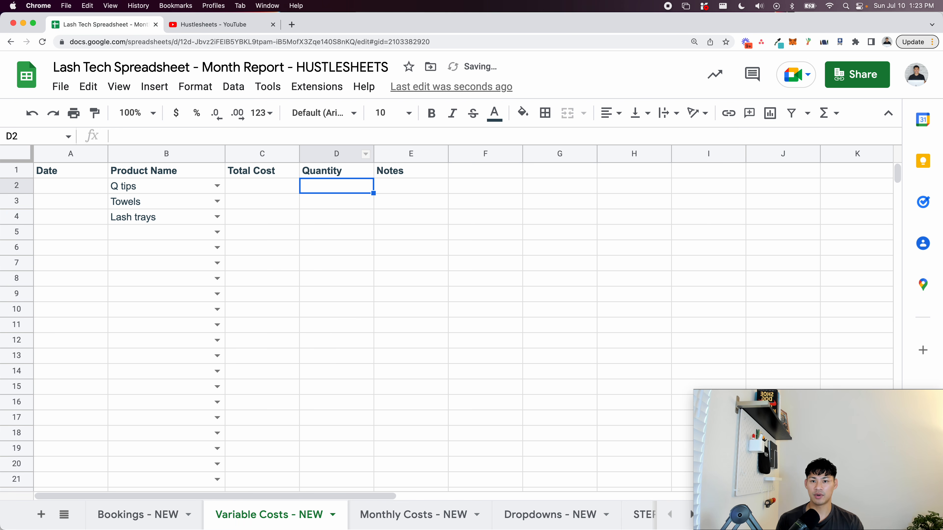
type("1")
key("Return")
key("Left")
key("Up")
type("100")
key("Return")
- Set the dates in A2:A4 to 7/13/2022, 7/27/2022 and 7/21/2022
key("Left")
key("Left")
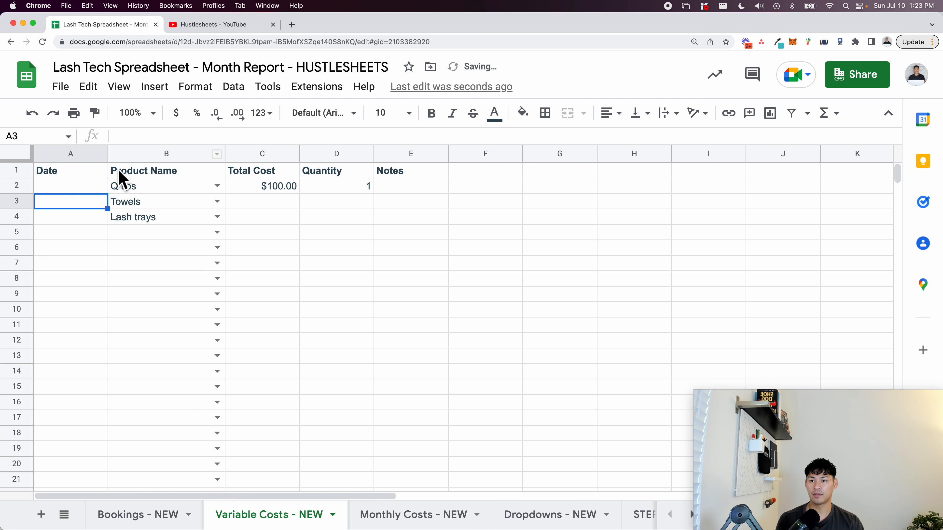
double_click(96, 186)
left_click(68, 274)
key("Return")
double_click(73, 206)
left_click(71, 336)
key("Return")
double_click(78, 219)
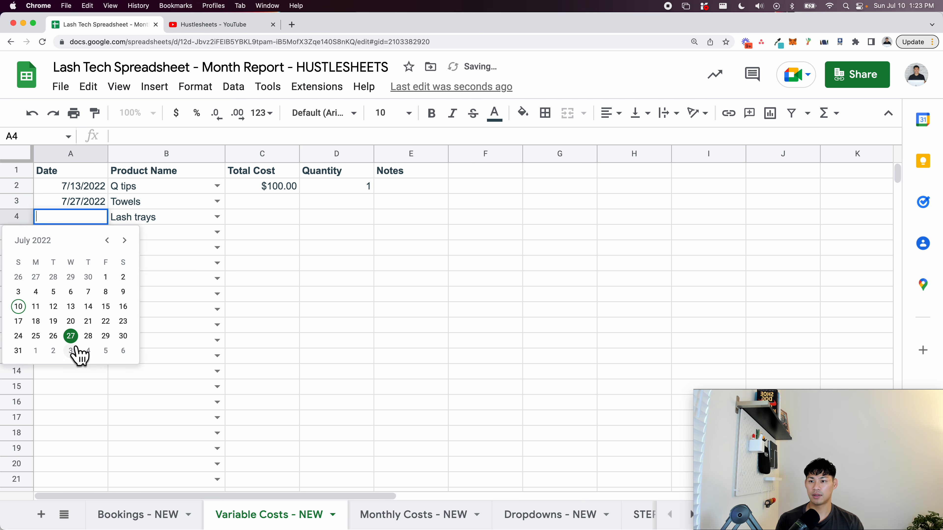
left_click(88, 321)
- Enter the sample note "blah blah" in E2 and widen the Notes column
left_click(405, 193)
type("blah blah")
key("Return")
left_click_drag(449, 154, 522, 155)
- Enter a Rent cost of 800 for Jan 2022 and Feb 2022 in Monthly Costs - NEW
left_click(427, 516)
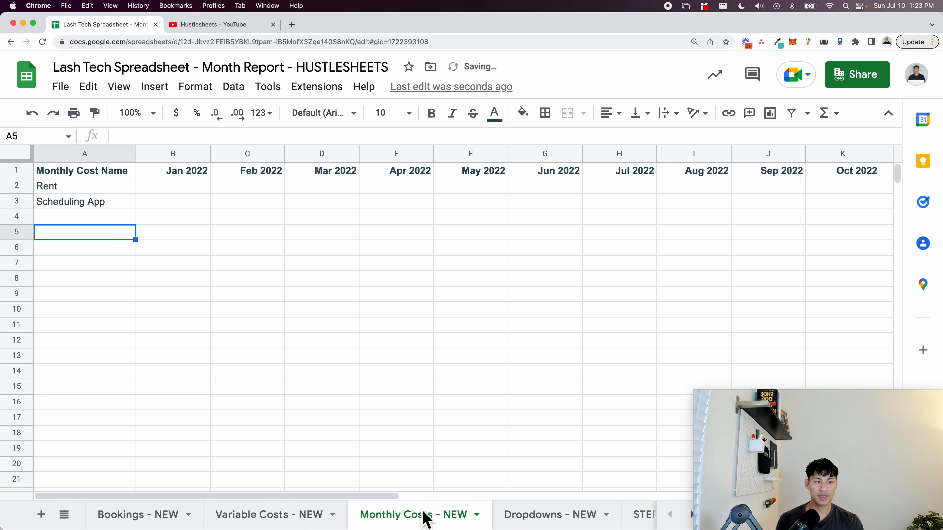
left_click(304, 283)
left_click(84, 222)
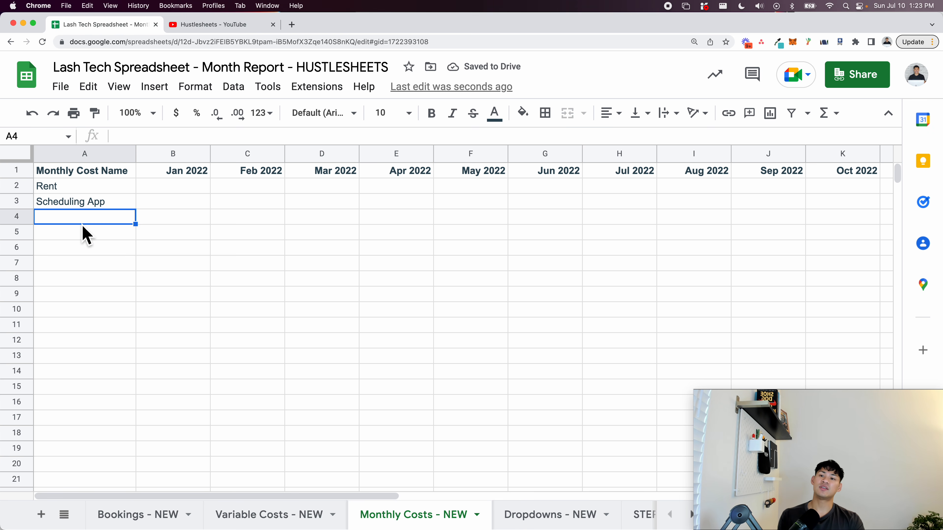
left_click_drag(84, 188, 91, 287)
left_click(151, 193)
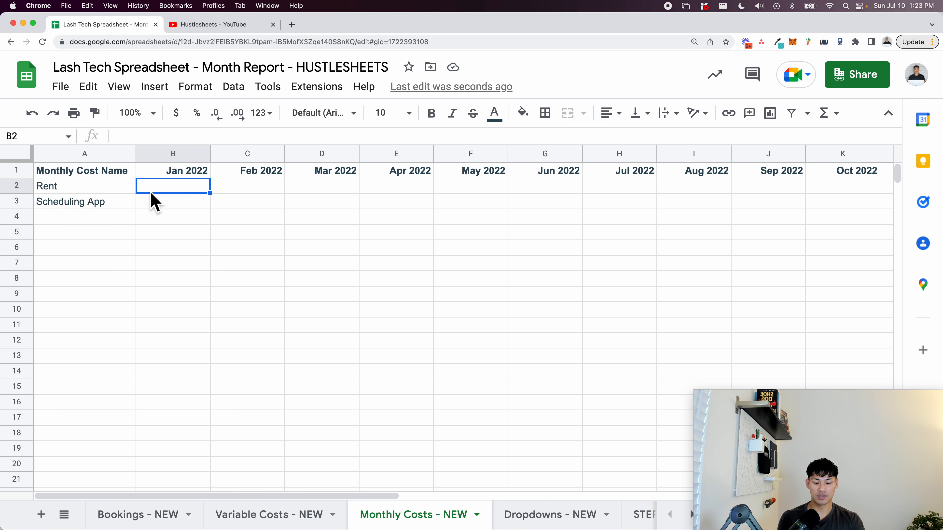
type("7")
key("BackSpace")
type("800")
key("Return")
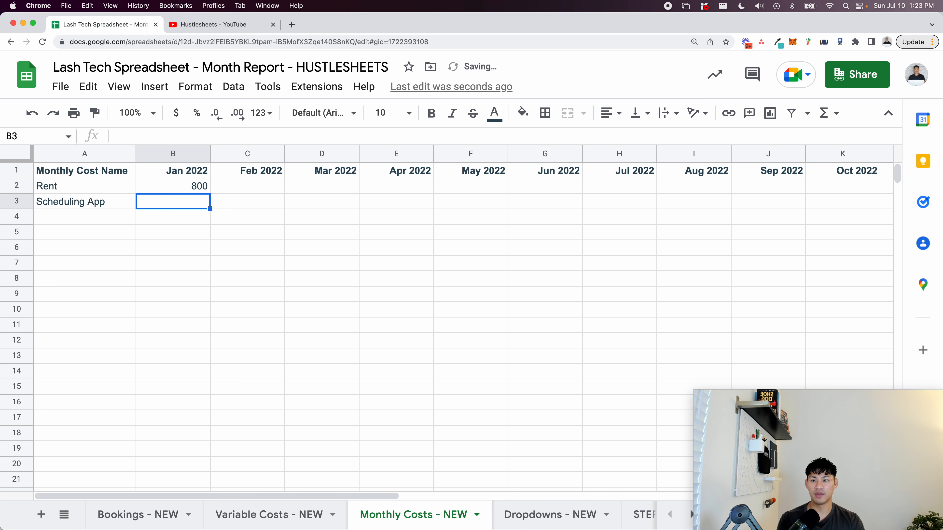
key("Up")
key("Right")
type("800")
key("Tab")
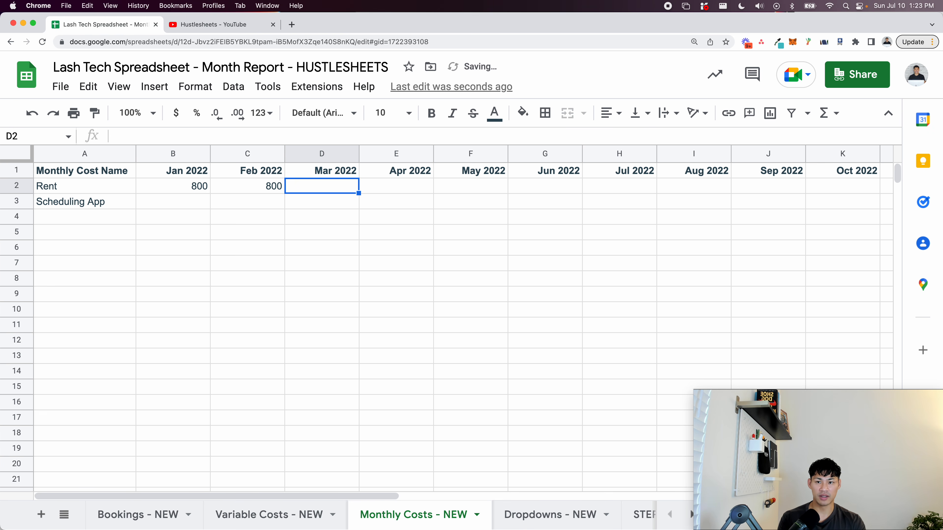
- Fill the February Rent amount across row 2 through Jul 2022
key("Left")
key("shift+Right")
key("shift+Right")
key("shift+Right")
key("super+r")
key("shift+Right")
key("shift+Right")
key("super+r")
- Enter 25 for Scheduling App in B3 and fill it across through Jul 2022
key("Left")
key("Down")
type("25")
key("Return")
key("Up")
key("shift+Right")
key("shift+Right")
key("shift+Right")
key("shift+Right")
key("shift+Right")
key("shift+Right")
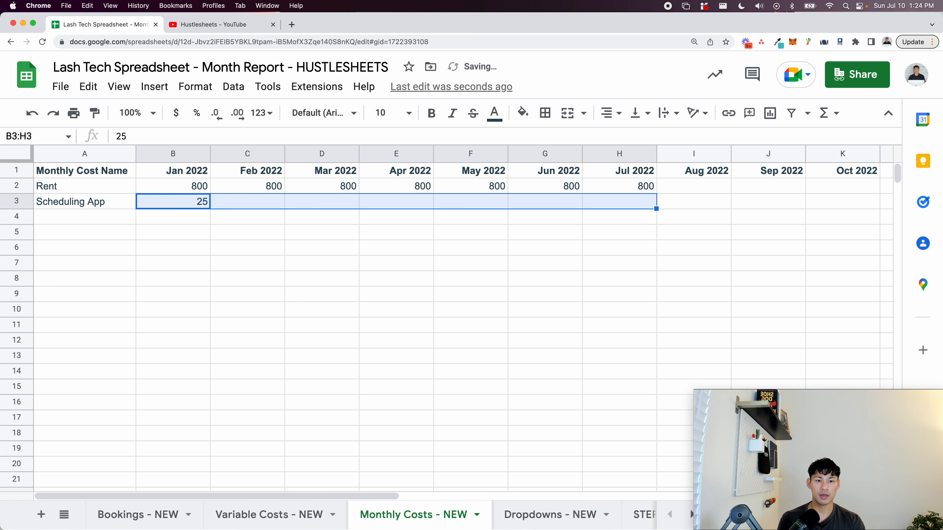
key("super+r")
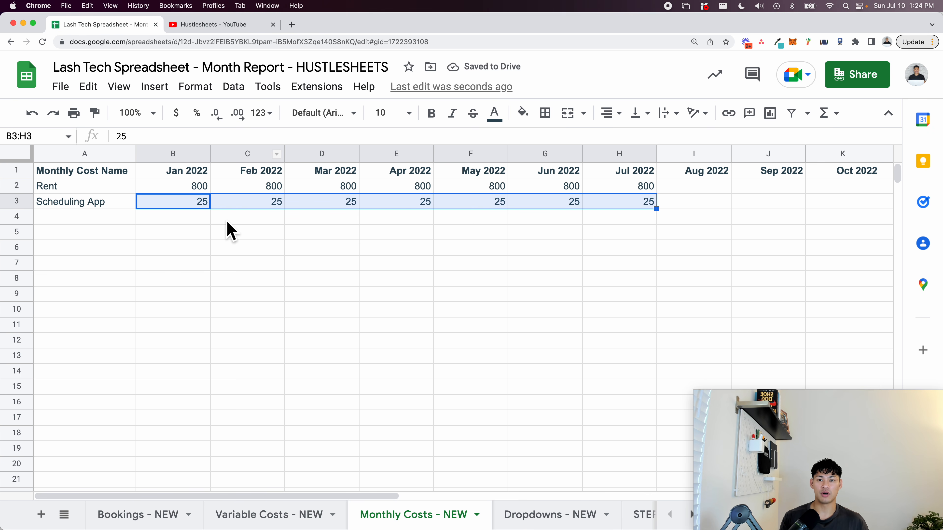
- Format the monthly cost rows 2 through 18 as currency
left_click(495, 253)
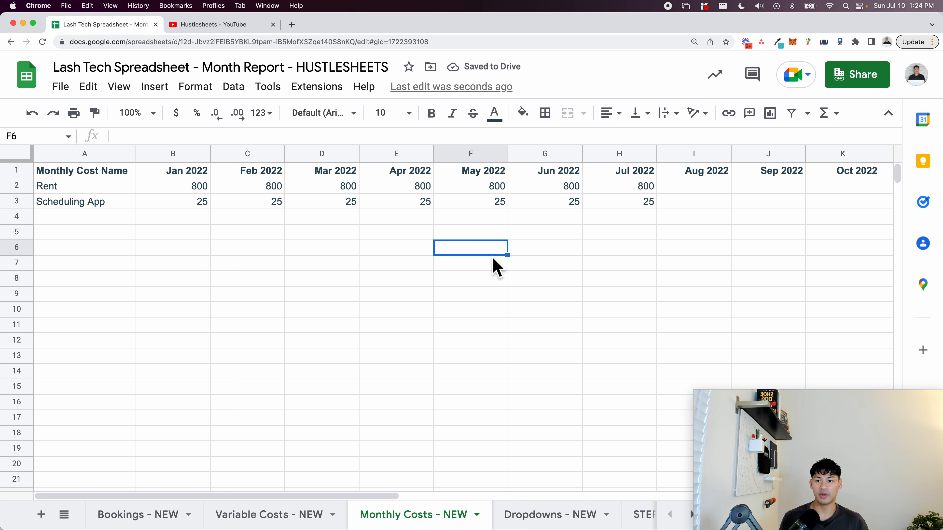
left_click_drag(17, 187, 17, 432)
left_click(176, 112)
left_click(449, 234)
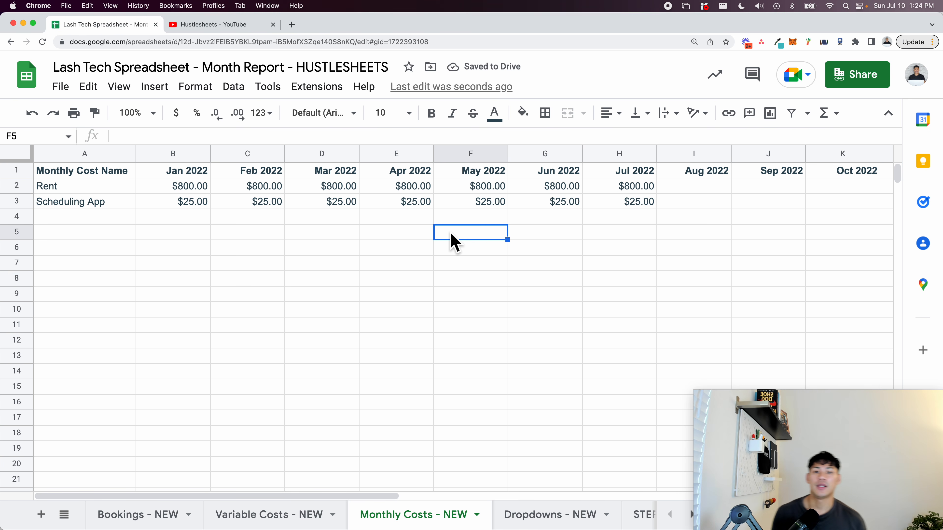
- Try a Totals row in row 4 with =SUM(B2:B3) in B4, filled across through Mar 2022
left_click(105, 314)
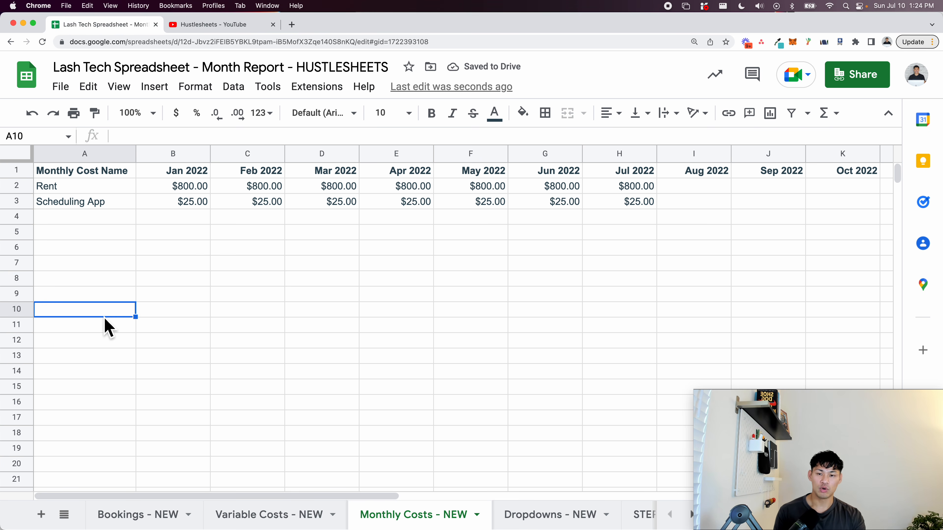
left_click(97, 232)
left_click(104, 223)
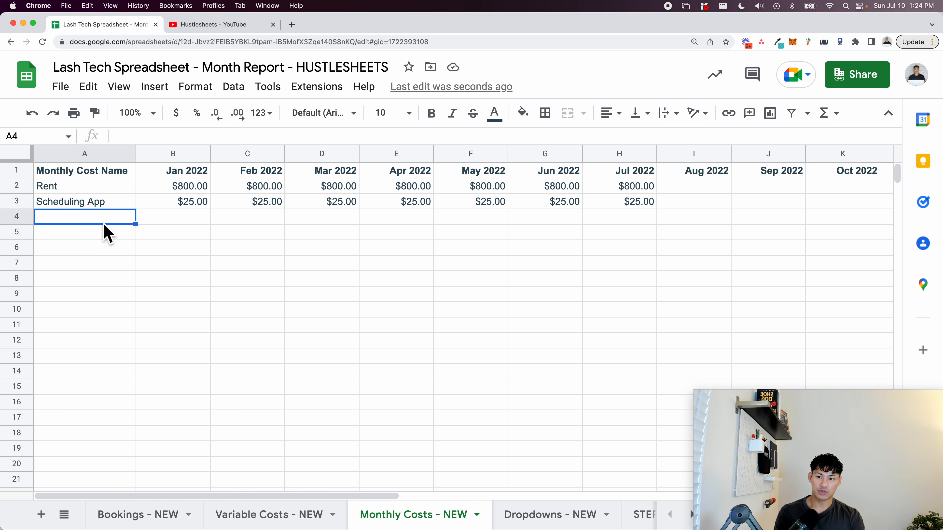
type("TOta")
type("tals")
key("Tab")
type("=su")
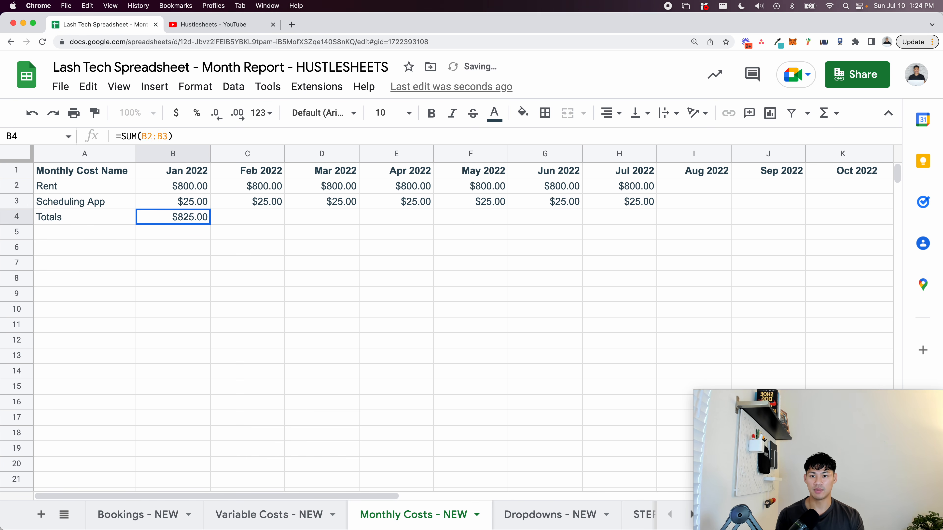
left_click_drag(210, 224, 358, 225)
- Clear the Totals label and sums from row 4
left_click(46, 220)
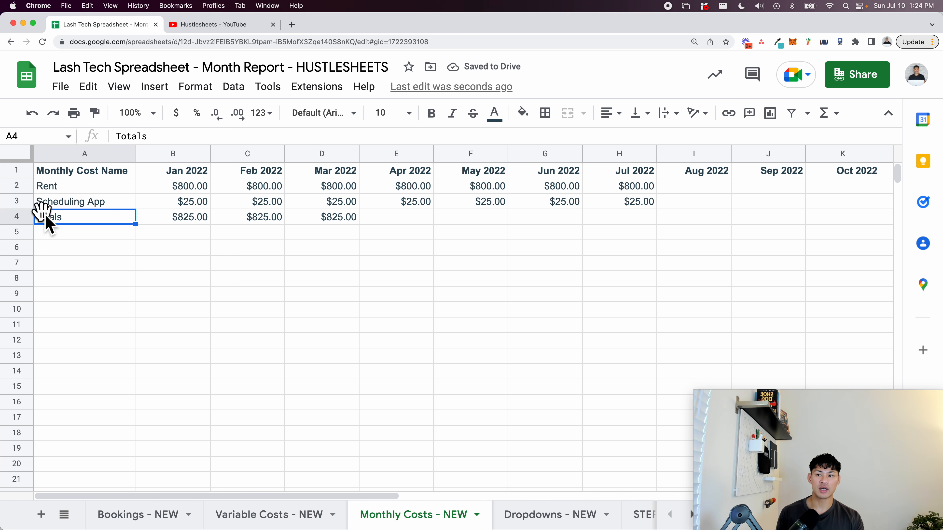
left_click(18, 214)
key("Delete")
- Insert a row above the header row of Monthly Costs - NEW and label it Totals in A1
left_click(11, 169)
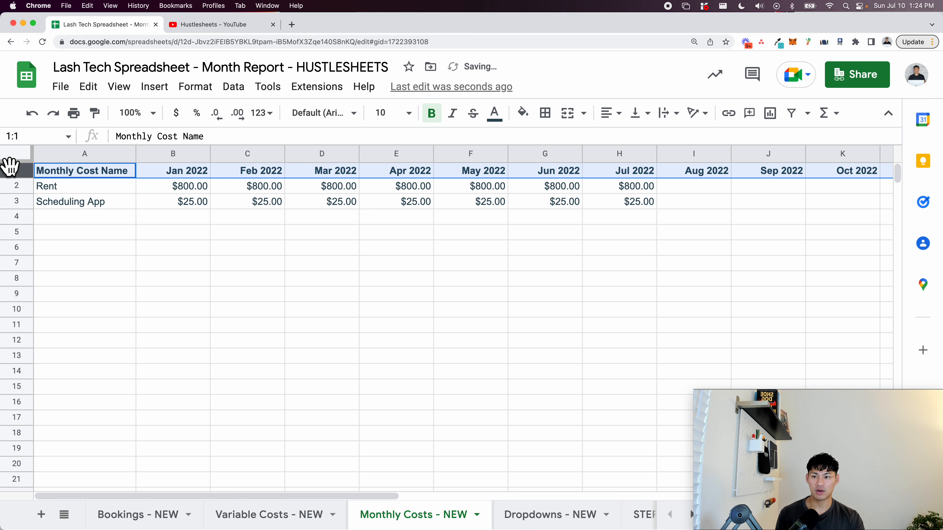
right_click(11, 168)
left_click(80, 291)
left_click(103, 171)
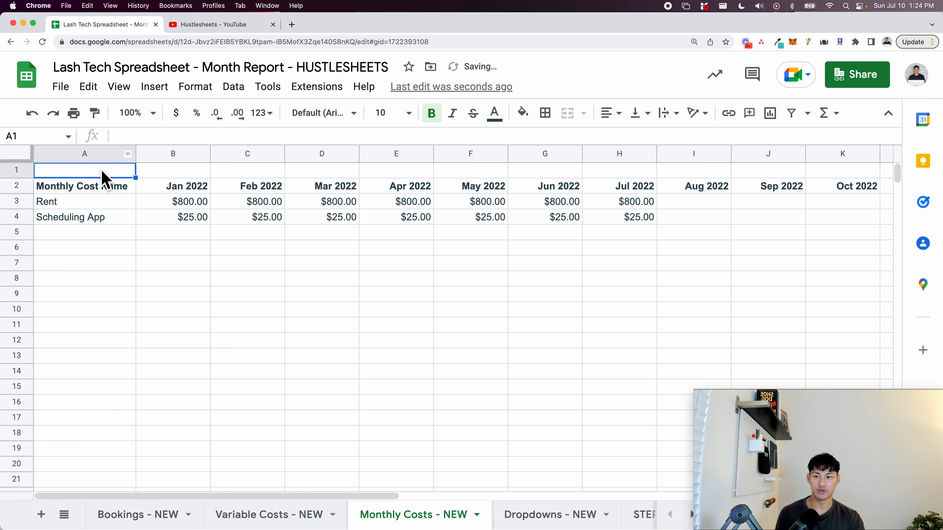
type("Totals")
key("Tab")
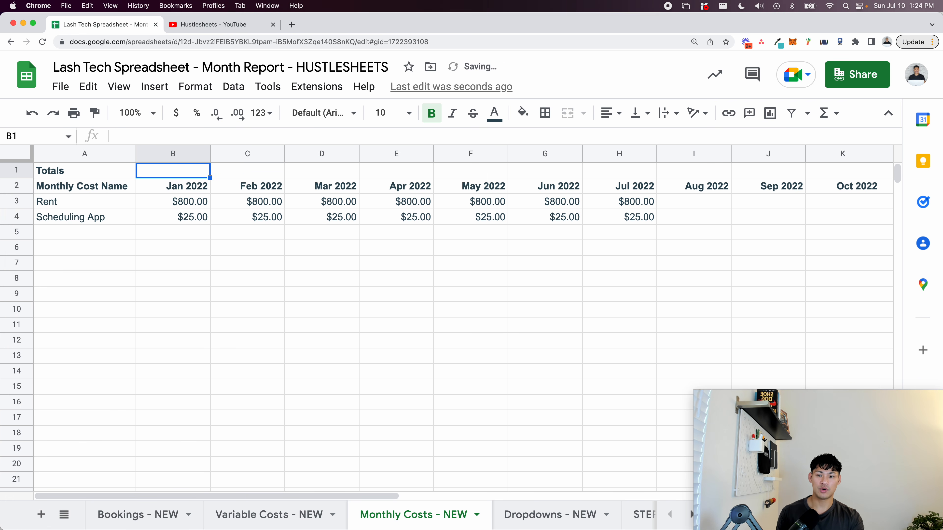
- Enter =SUM(B3:B) in B1 to total all January costs
type("=sum")
key("Tab")
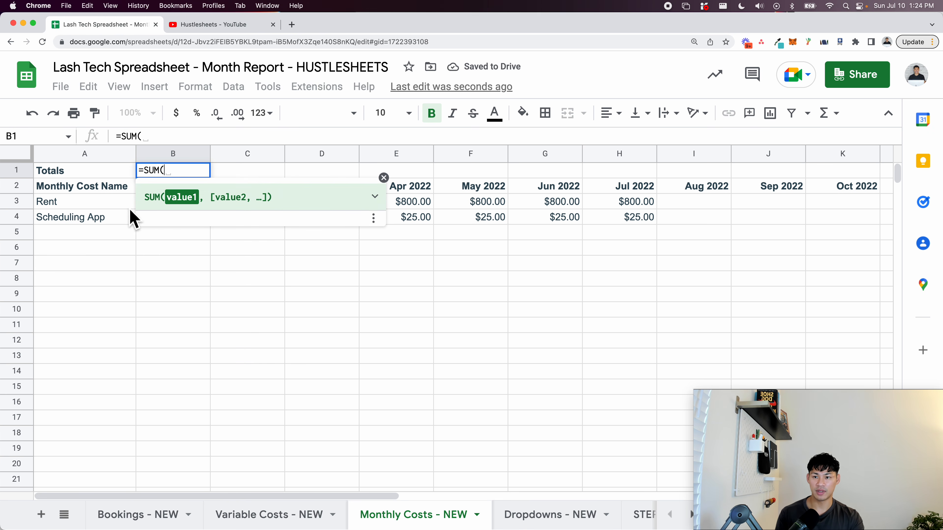
left_click(164, 228)
left_click_drag(171, 202, 179, 459)
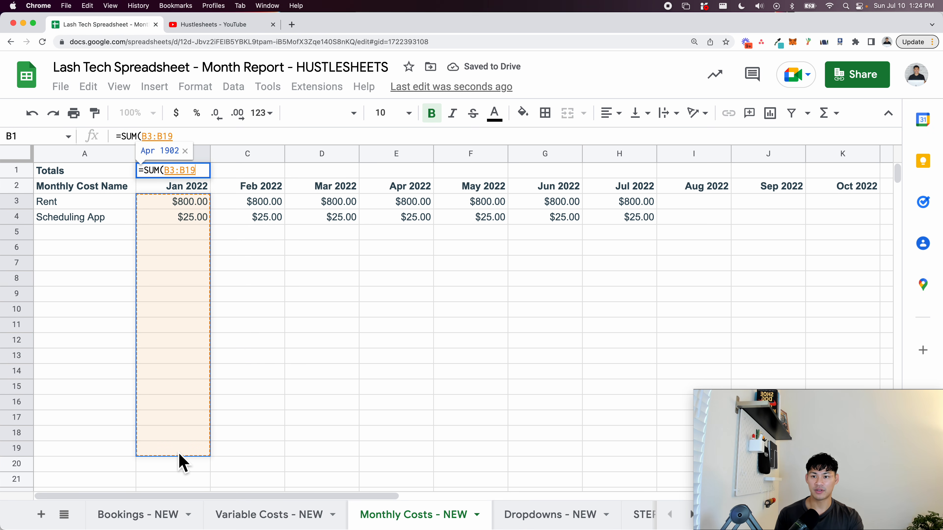
key("Return")
key("Down")
key("Up")
key("Up")
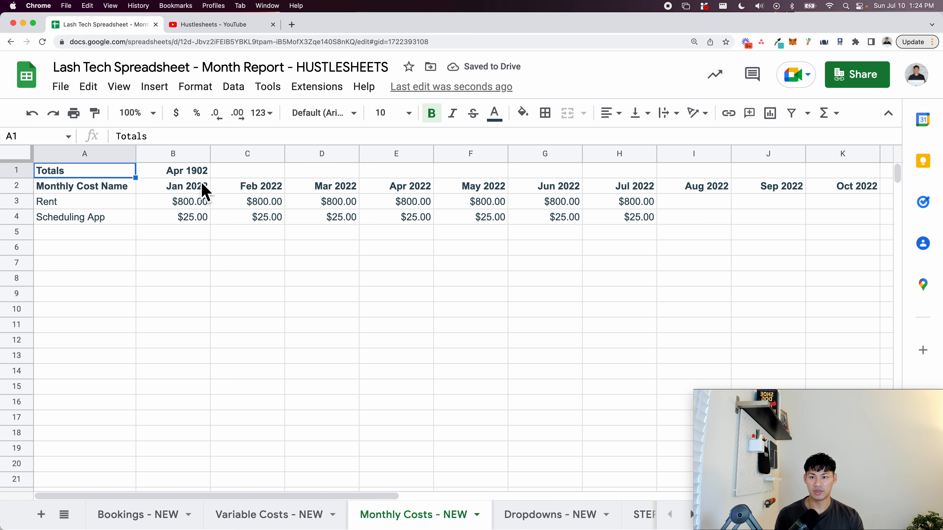
- Format the Totals row 1 as currency
left_click(18, 171)
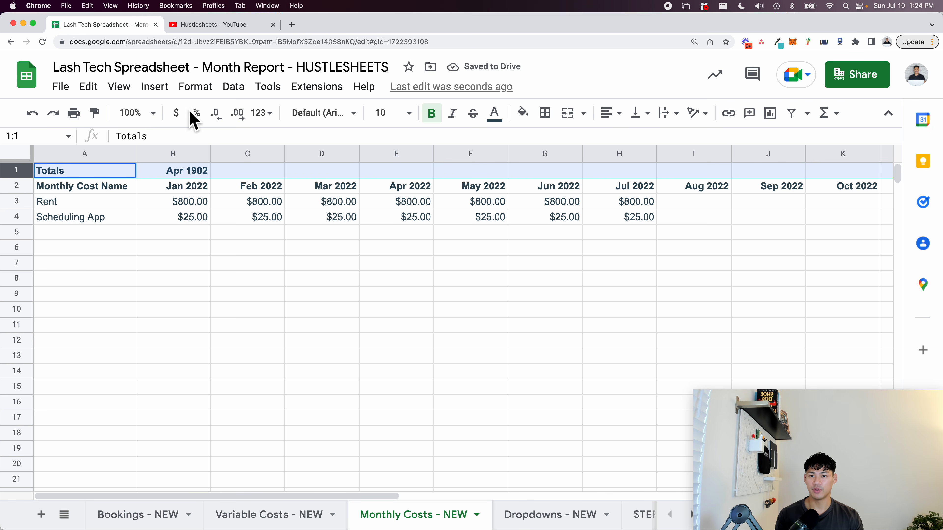
left_click(176, 113)
left_click(181, 197)
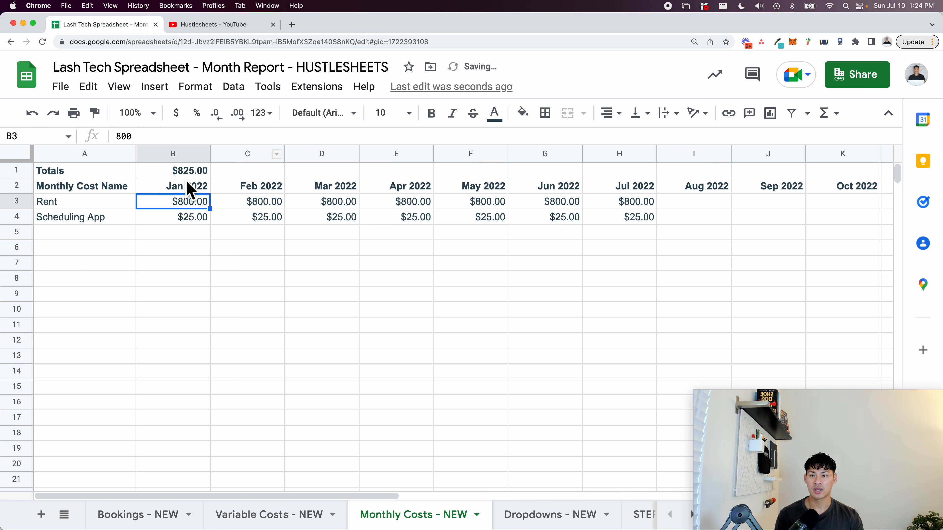
- Fill the total formula from B1 across row 1 over the remaining month columns
key("Up")
key("Up")
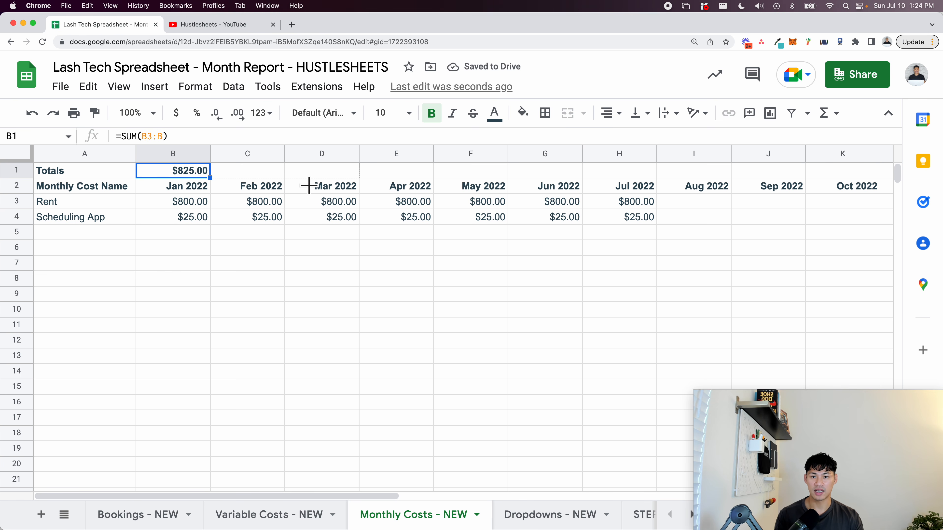
scroll(720, 193, "right", 10)
scroll(715, 185, "right", 6)
left_click_drag(715, 186, 821, 184)
scroll(598, 212, "left", 15)
left_click(368, 222)
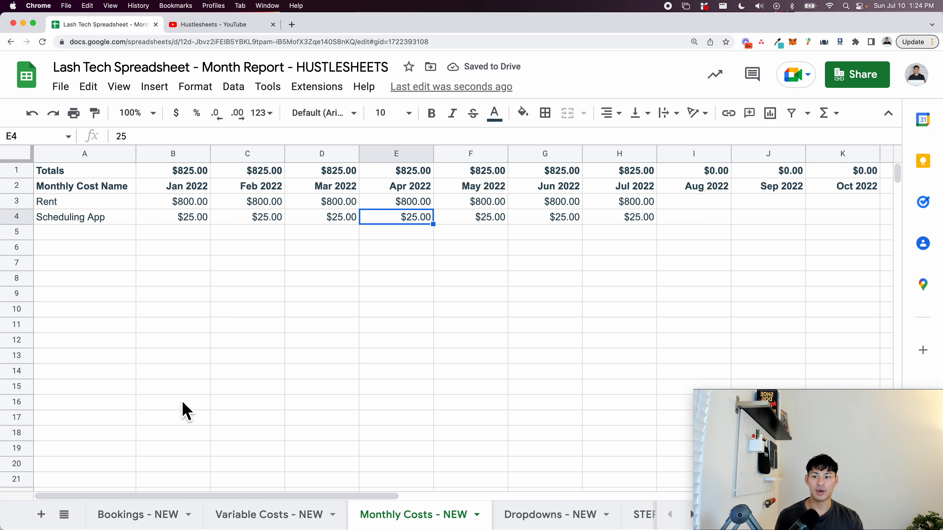
- Test the January total with a trial cost of 50 in B5, and clear that entry
left_click(171, 234)
type("50")
key("Return")
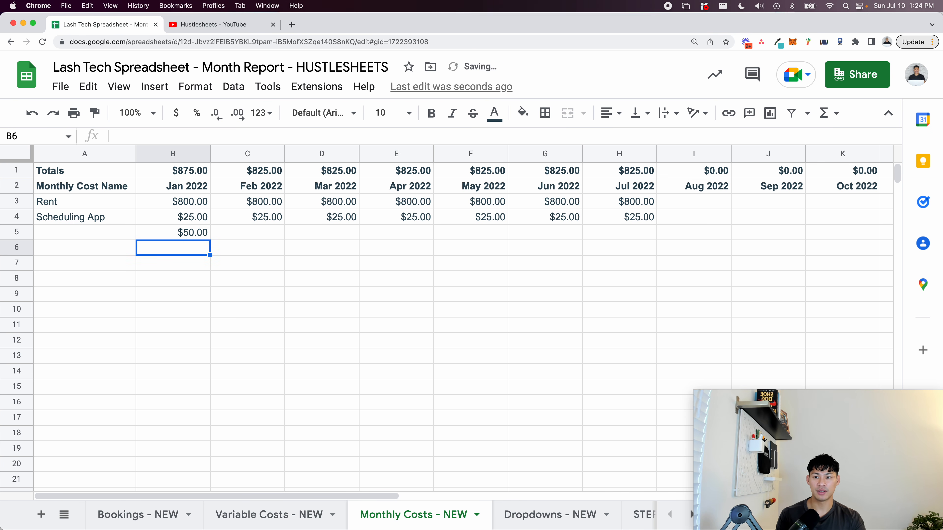
left_click(185, 233)
key("Delete")
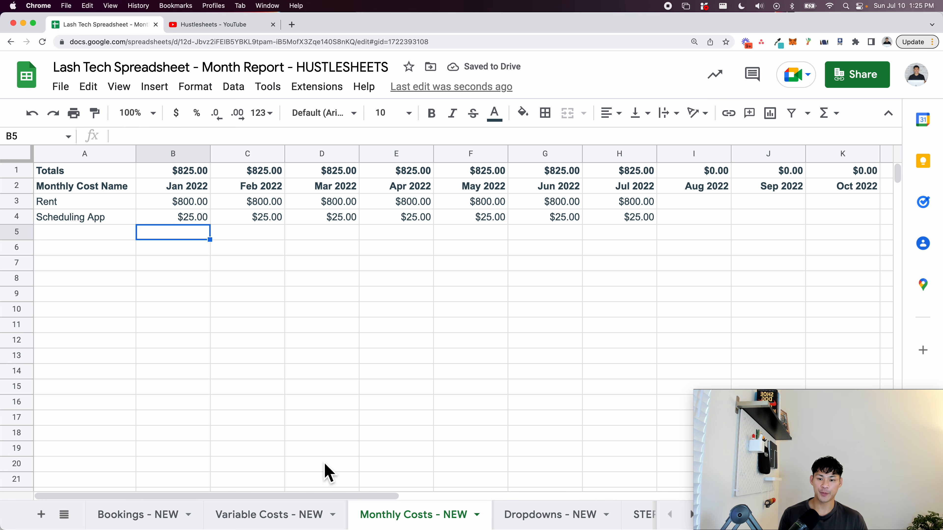
scroll(468, 516, "right", 3)
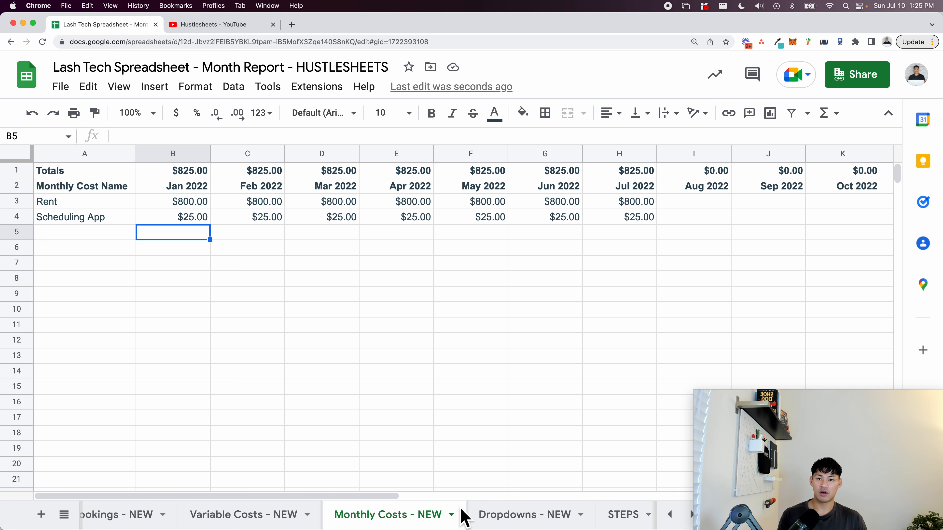
- Tick off the Dropdowns item in the STEPS sheet's checklist
left_click(527, 516)
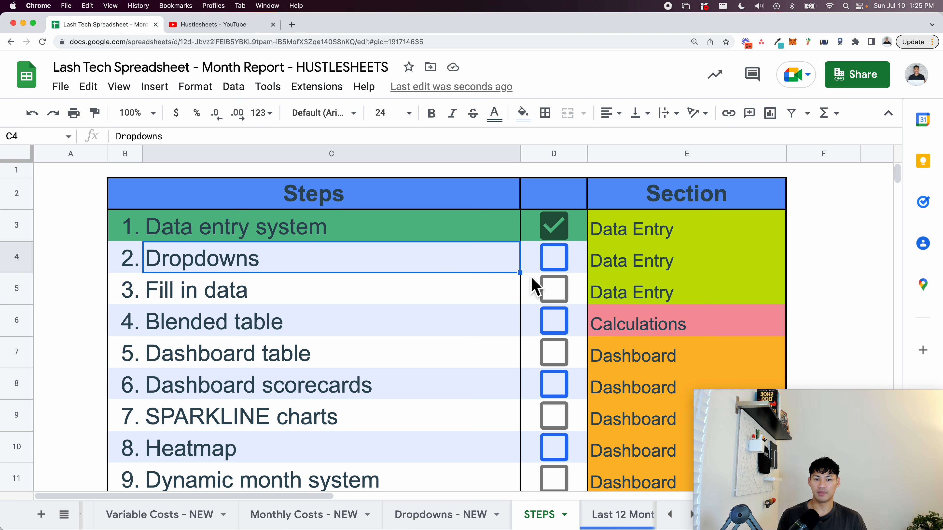
left_click(555, 260)
scroll(265, 308, "down", 5)
scroll(278, 319, "up", 5)
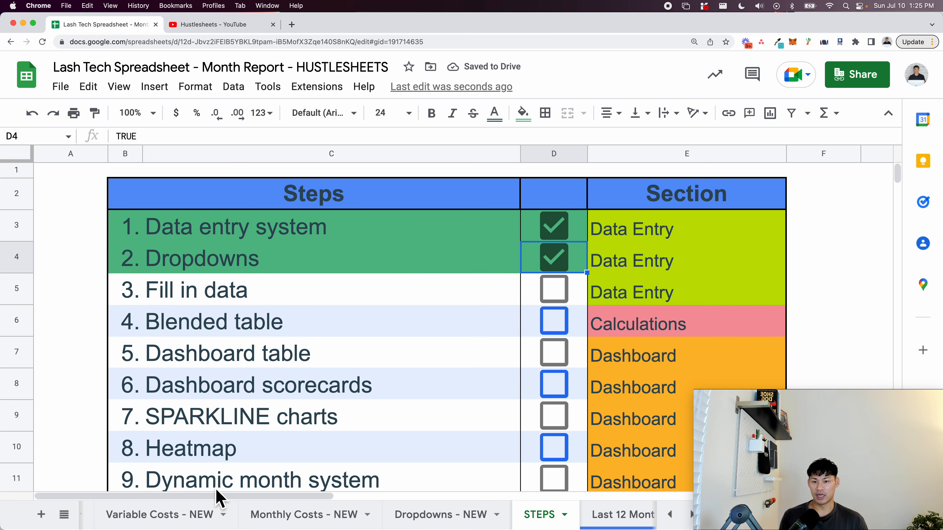
- Look over the Bookings - NEW and Variable Costs - NEW entry sheets
scroll(198, 513, "left", 2)
left_click(175, 515)
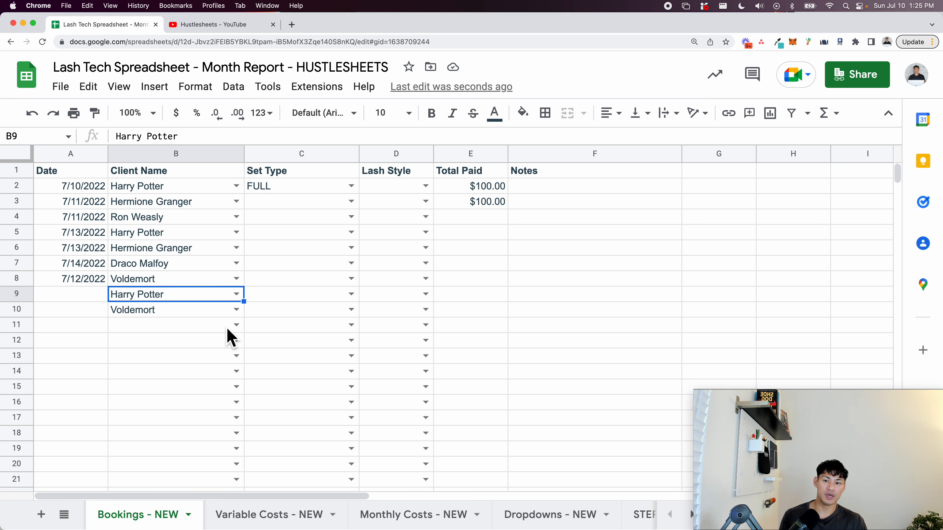
right_click(276, 516)
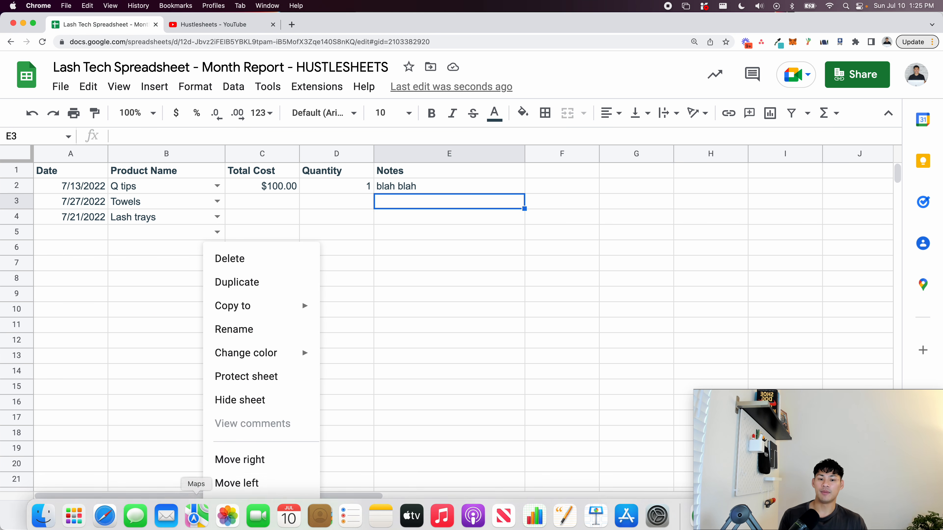
left_click(67, 407)
left_click(134, 514)
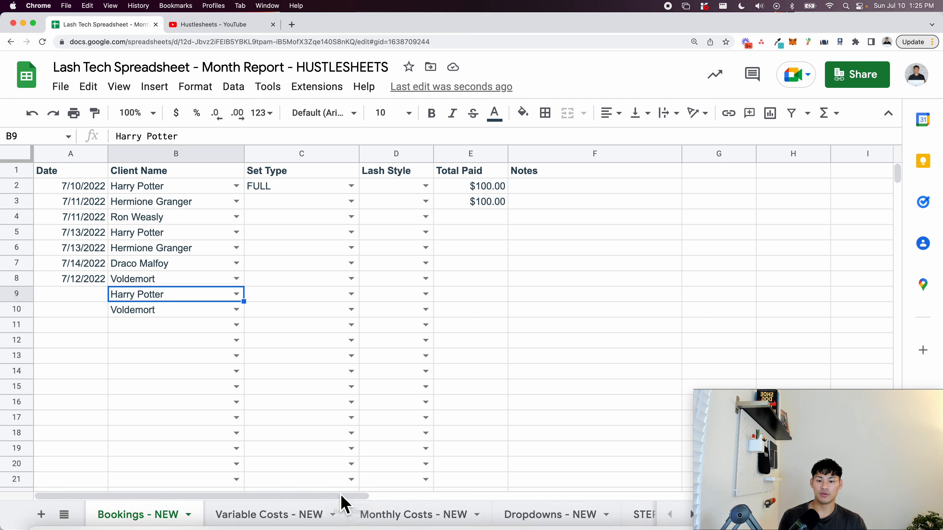
- Select the booking records in B4:F1007 of the original Bookings sheet, leaving out the Notes column
scroll(347, 518, "right", 5)
left_click(408, 518)
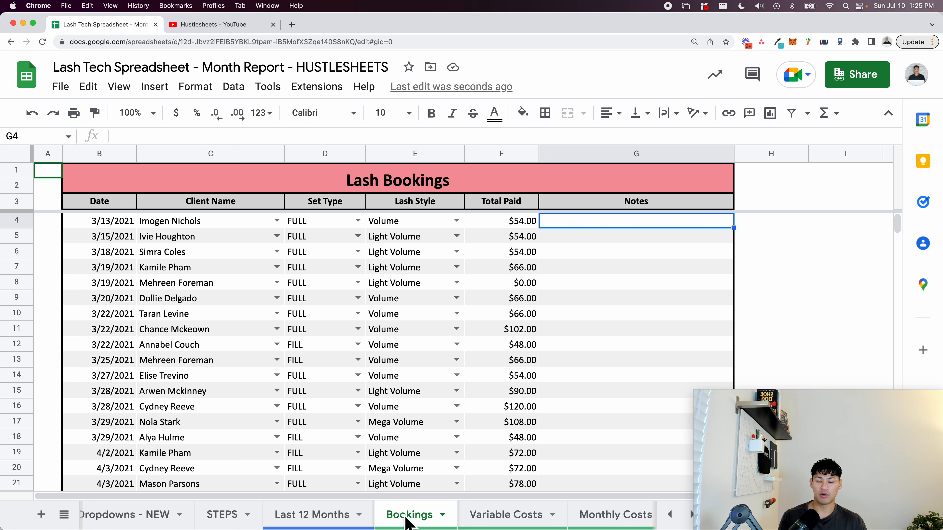
left_click(220, 256)
left_click(115, 204)
key("Down")
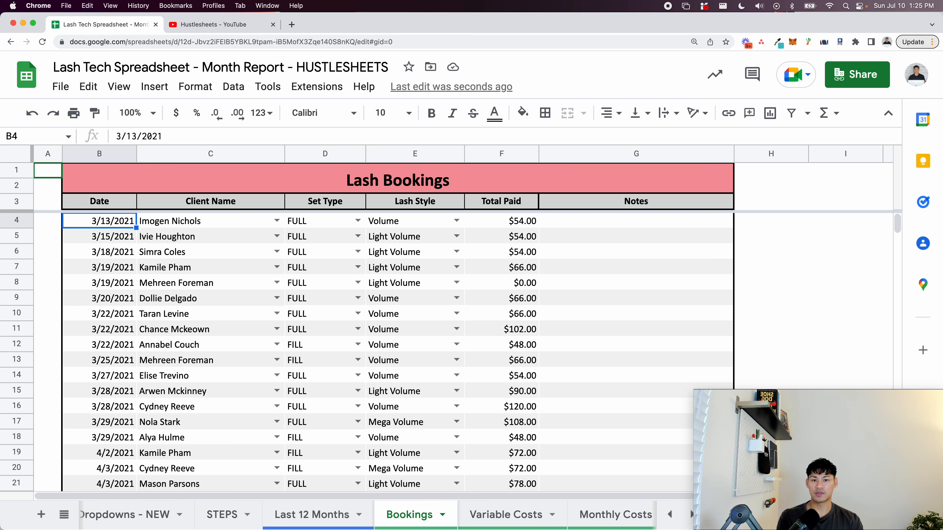
key("shift+Right")
key("shift+Right")
key("shift+Right")
key("shift+Right")
key("super+shift+Down")
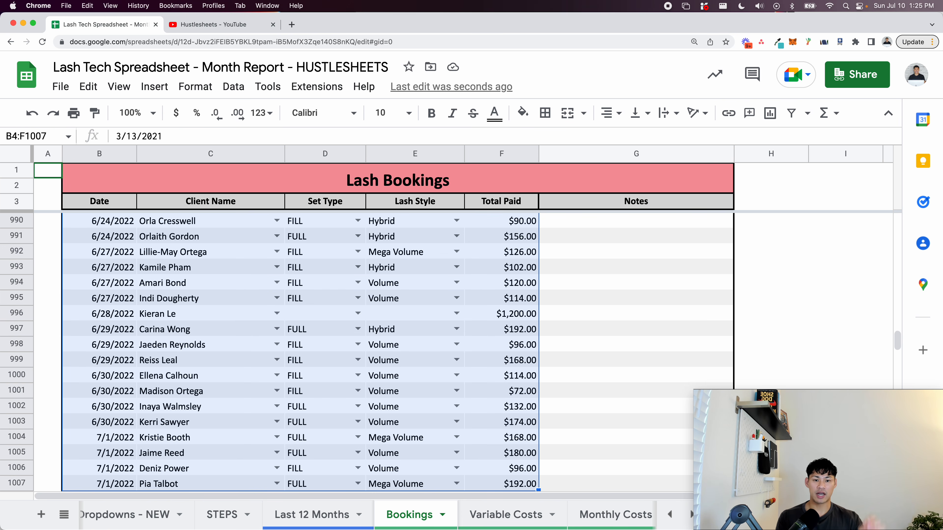
- Reselect the booking records from B4 through F1007 and copy them
left_click(116, 204)
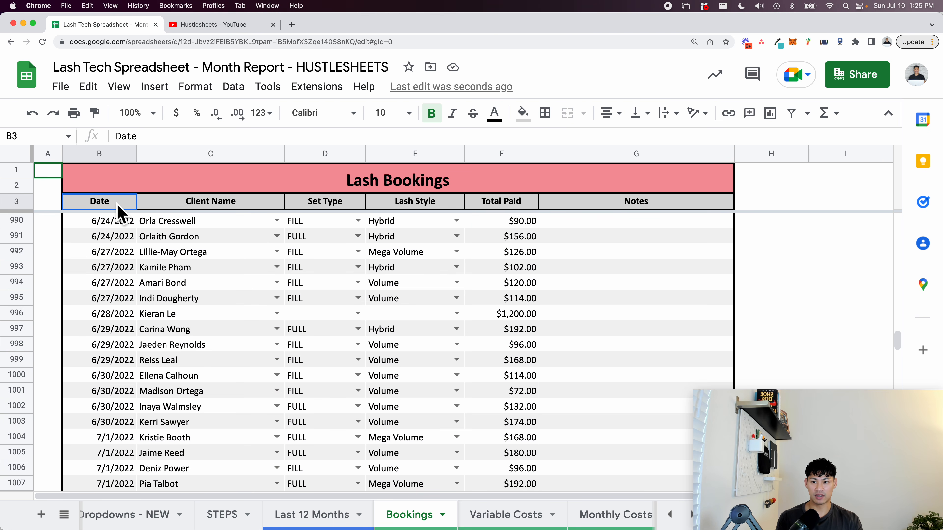
key("Down")
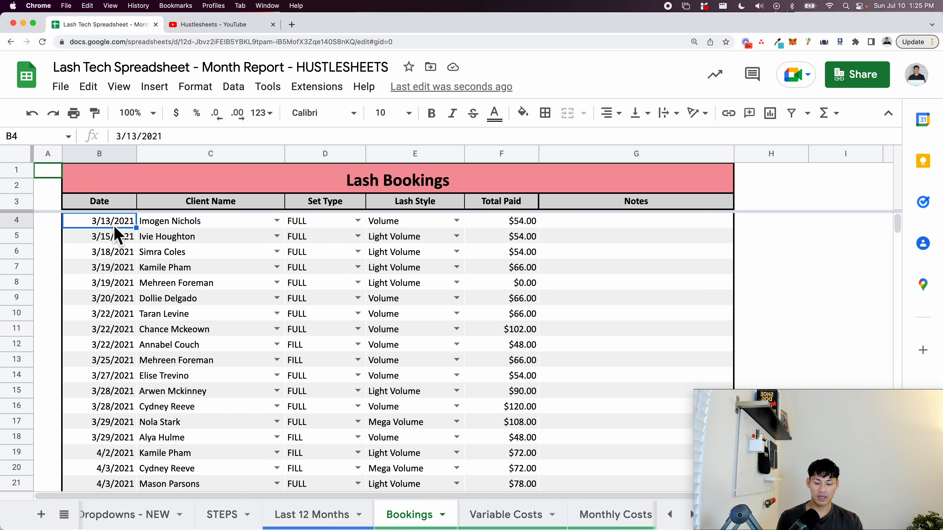
key("super+shift+Right")
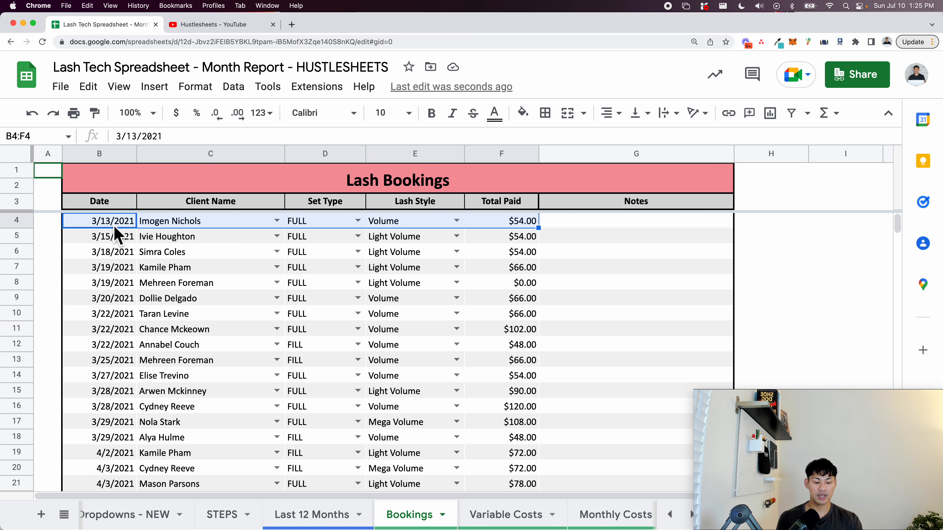
key("super+shift+Down")
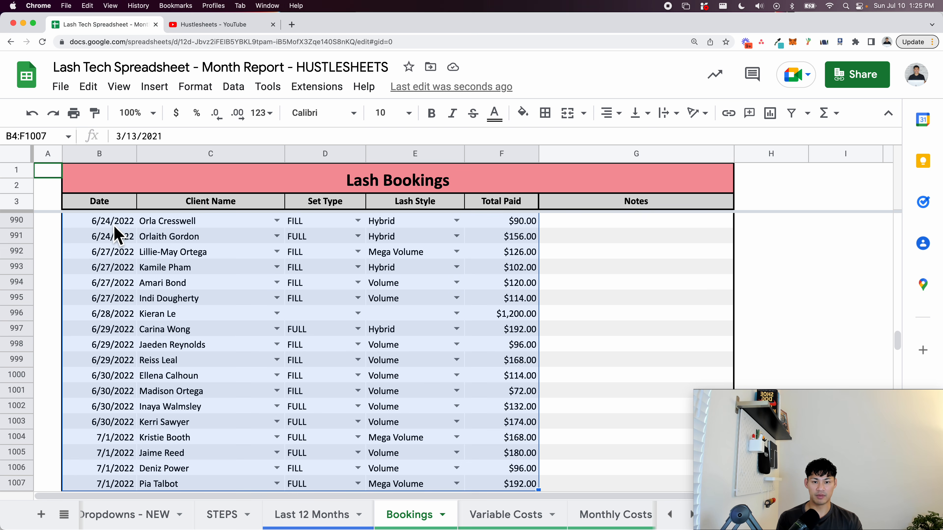
right_click(169, 261)
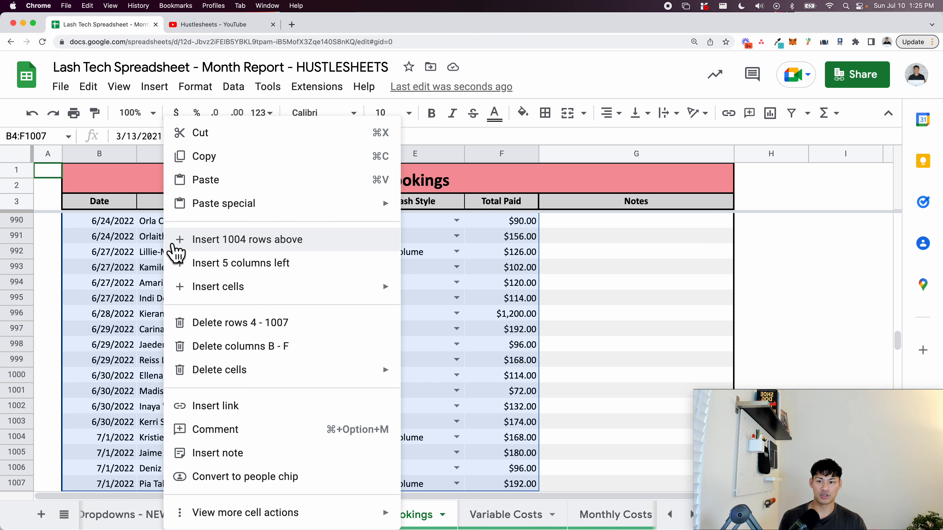
left_click(243, 158)
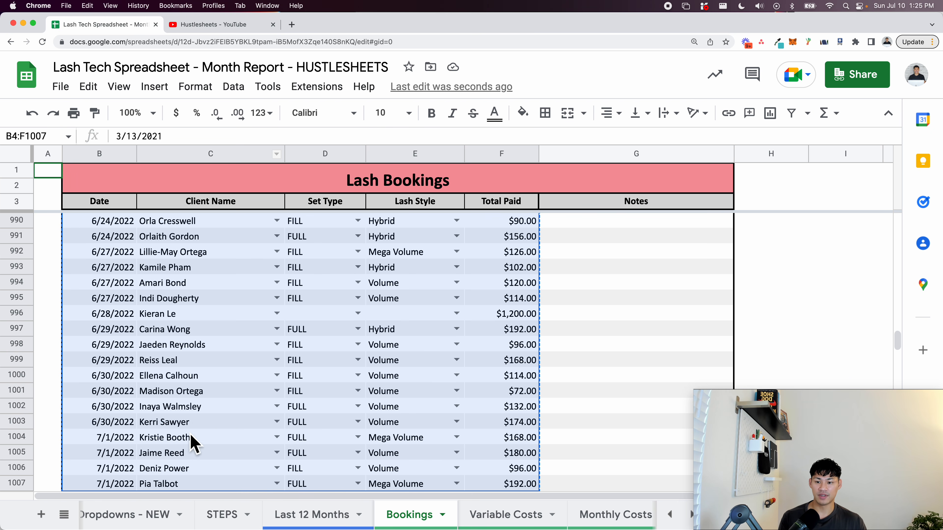
- Try to paste the copied bookings into the Bookings - NEW sheet at A2
scroll(263, 517, "left", 5)
scroll(263, 517, "left", 3)
left_click(137, 515)
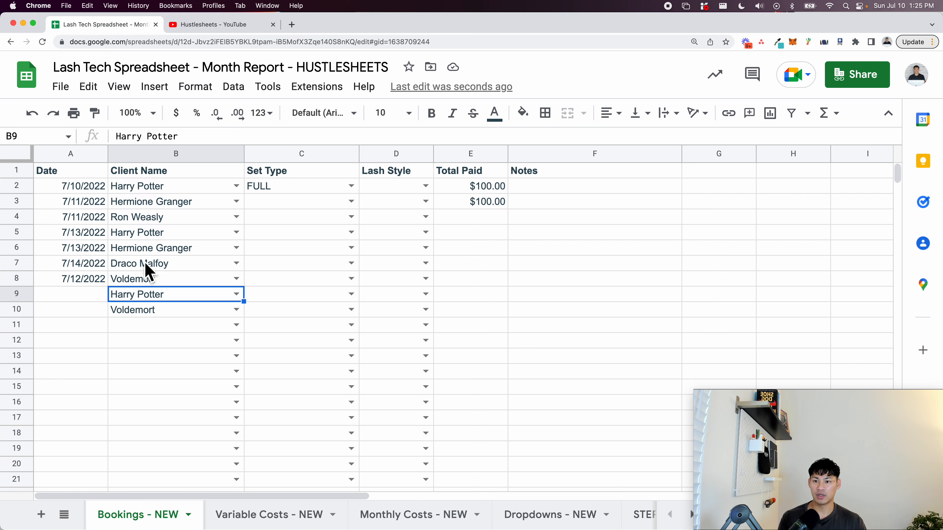
left_click(93, 185)
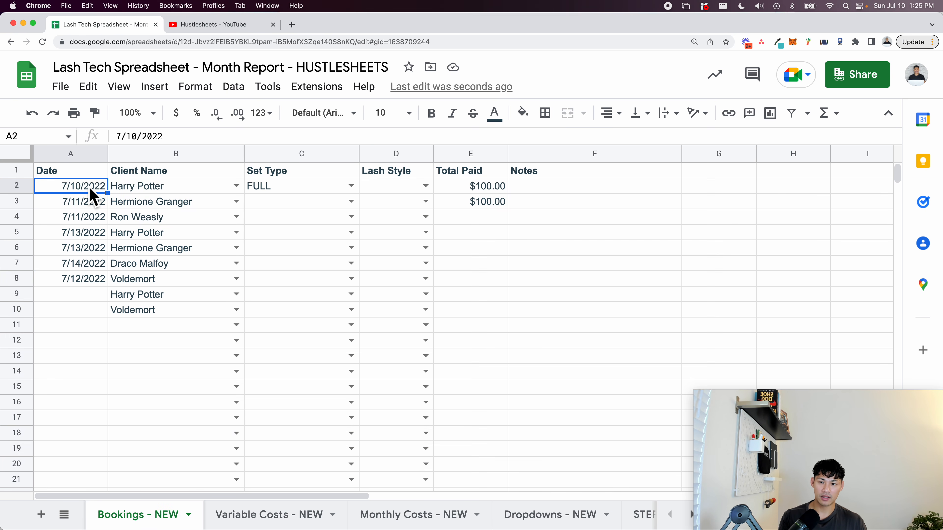
right_click(92, 193)
left_click(131, 176)
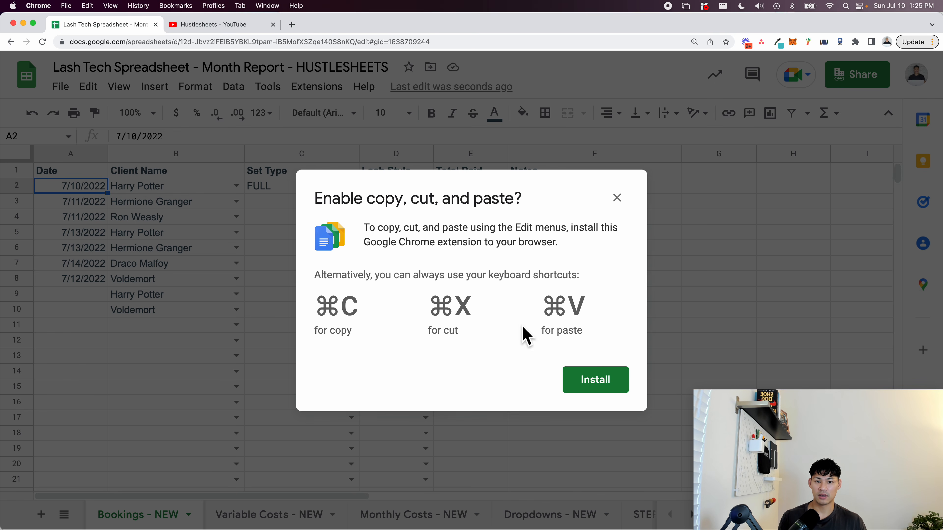
left_click(618, 198)
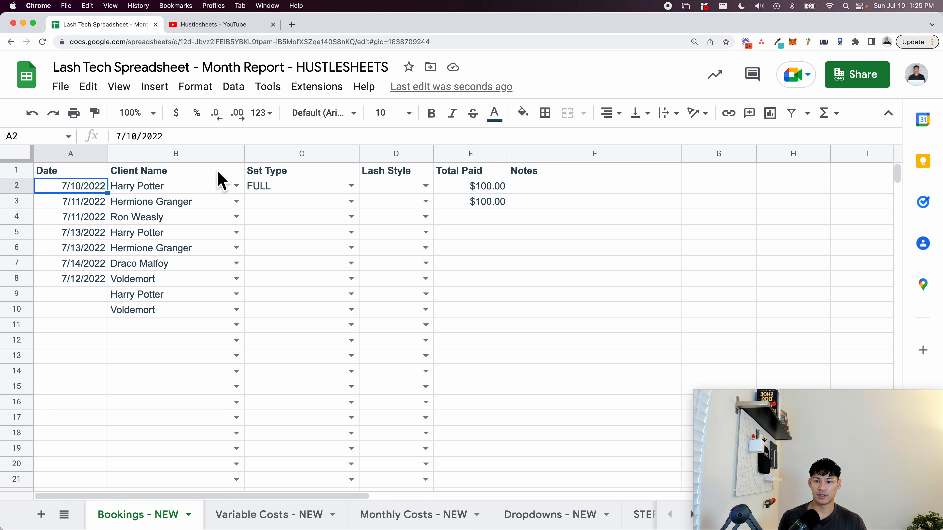
- Paste the copied booking records as values only, starting at A2 of Bookings - NEW, and look over the pasted rows
right_click(87, 191)
mouse_move(149, 197)
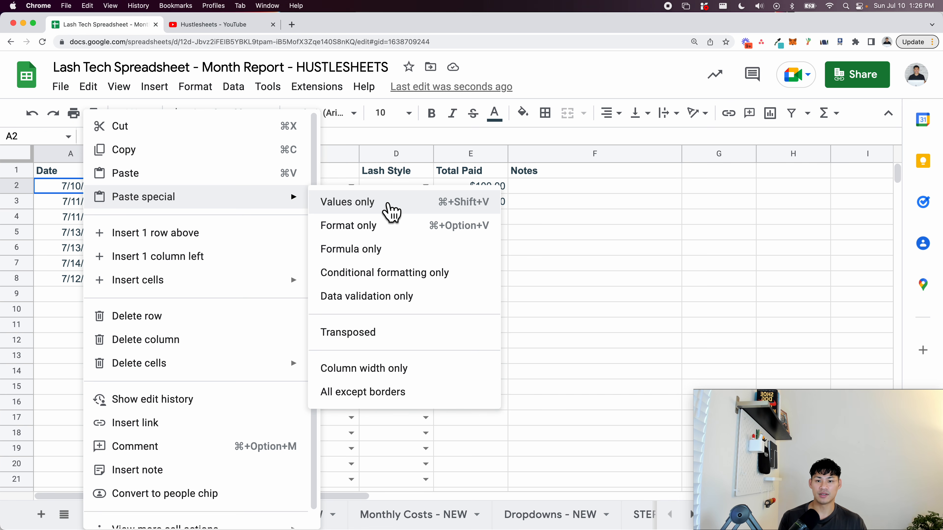
left_click(633, 342)
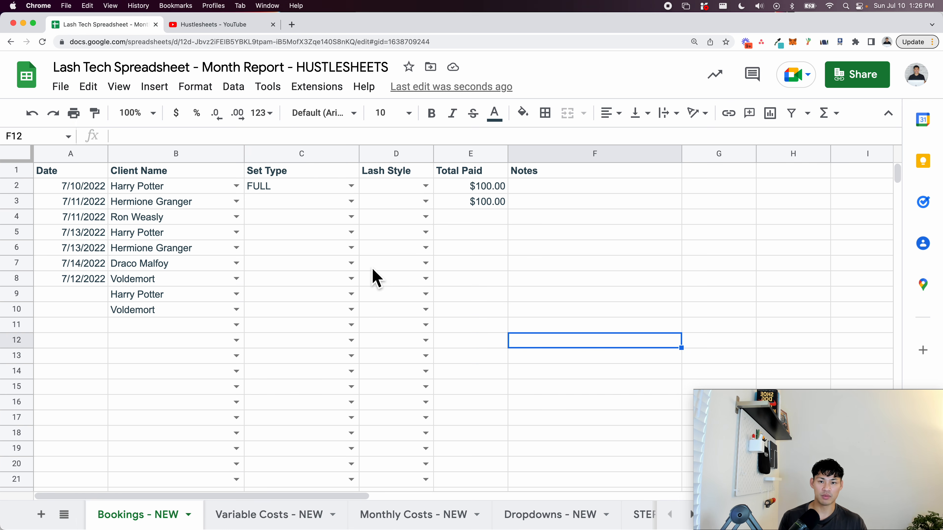
left_click(93, 187)
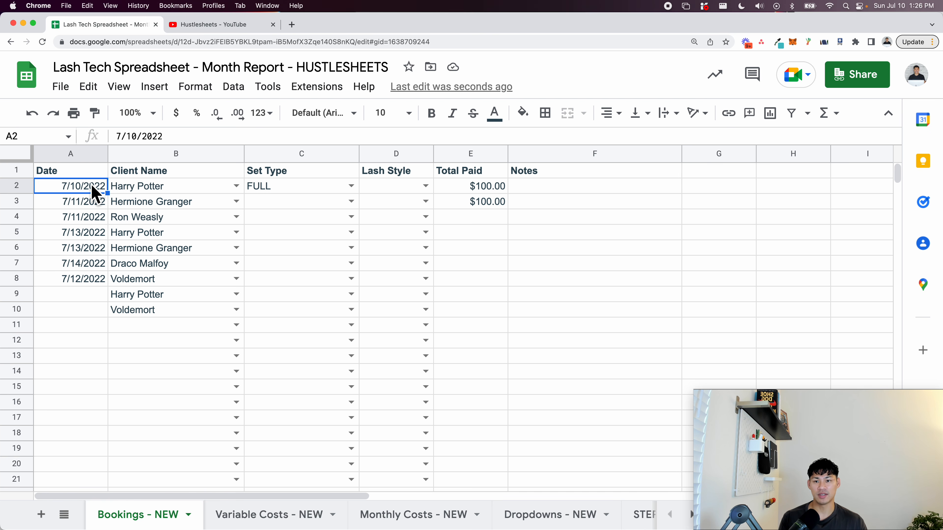
right_click(93, 193)
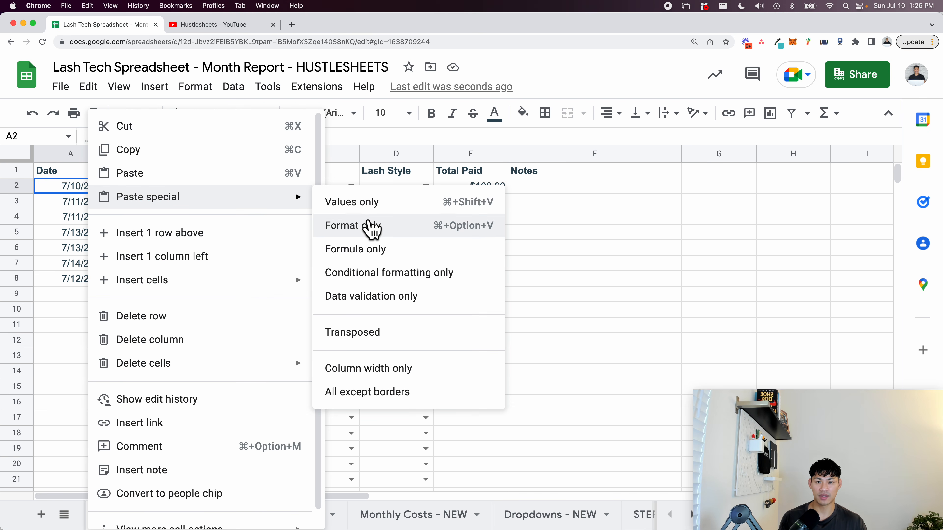
left_click(370, 208)
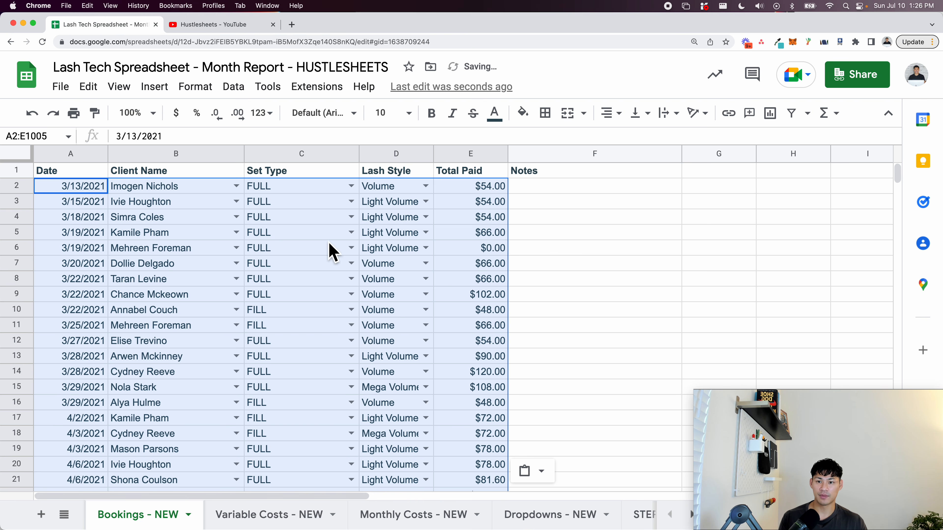
left_click(345, 246)
left_click(282, 221)
scroll(282, 238, "down", 10)
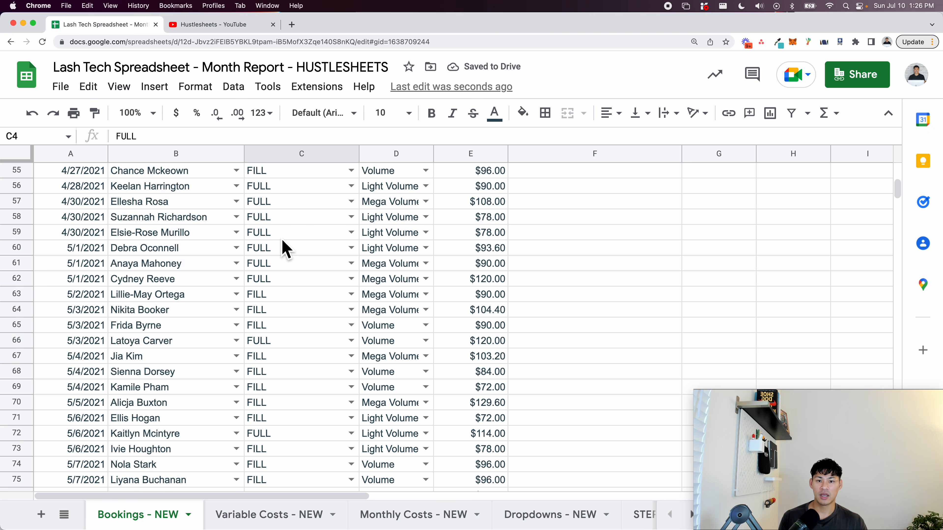
scroll(282, 240, "up", 20)
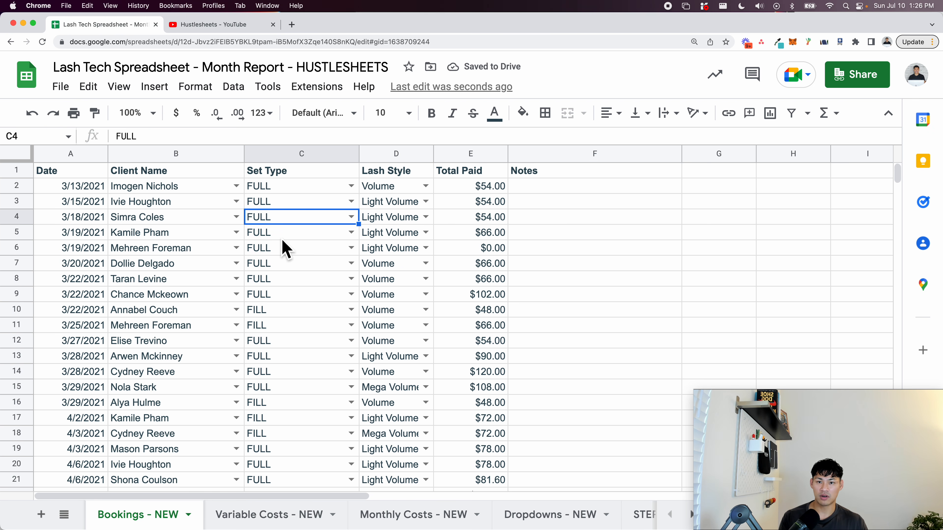
- Freeze header row 1 of the Bookings - NEW sheet
left_click(45, 173)
left_click(17, 170)
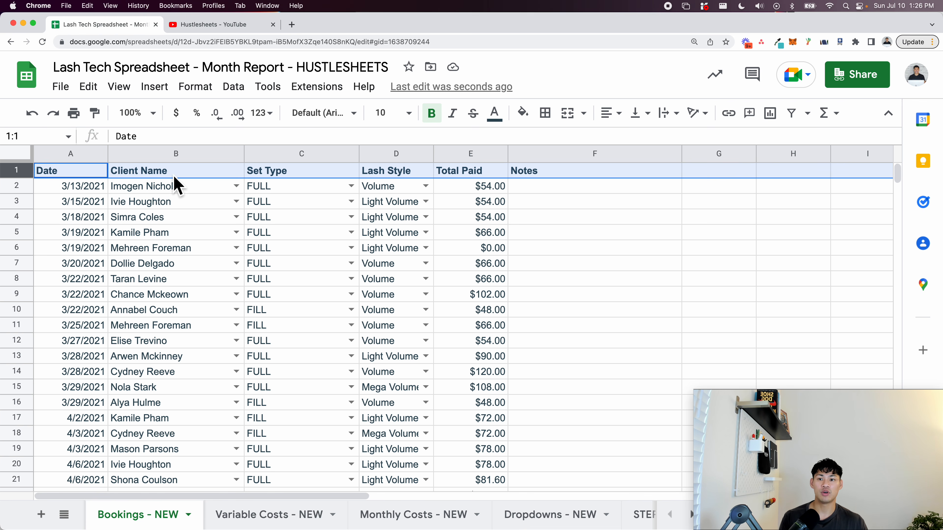
scroll(159, 200, "down", 10)
scroll(152, 205, "up", 10)
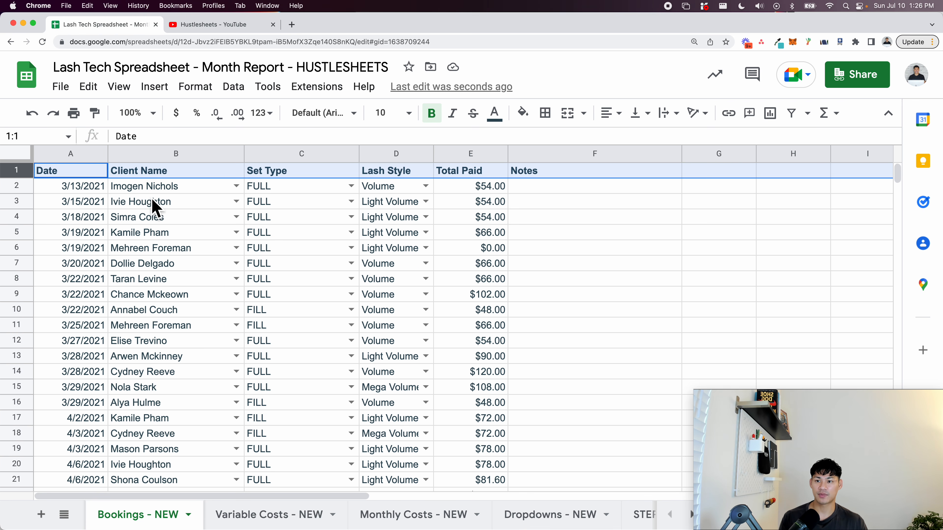
left_click(50, 173)
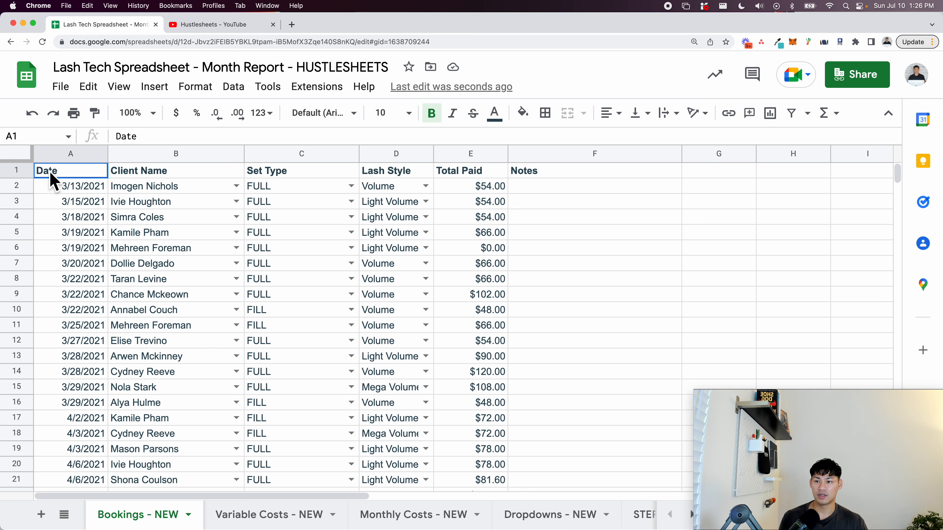
left_click(119, 86)
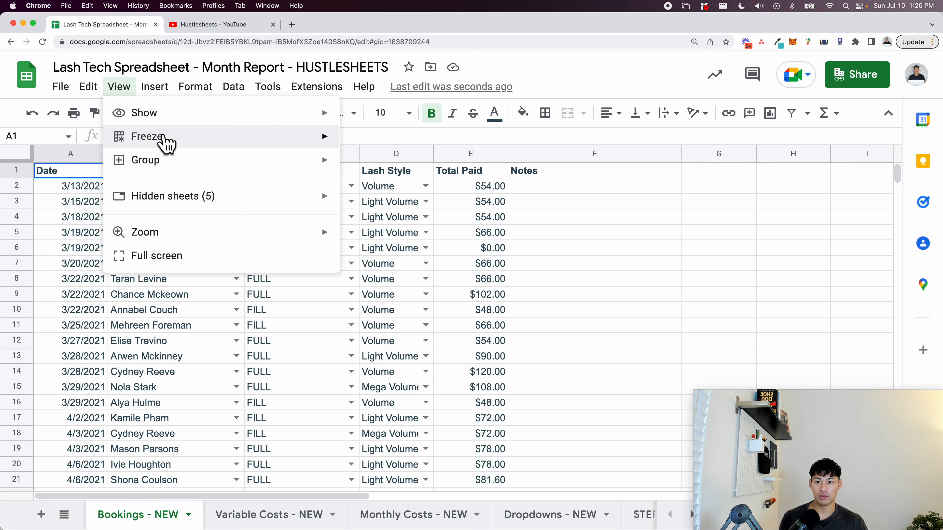
mouse_move(166, 142)
left_click(408, 213)
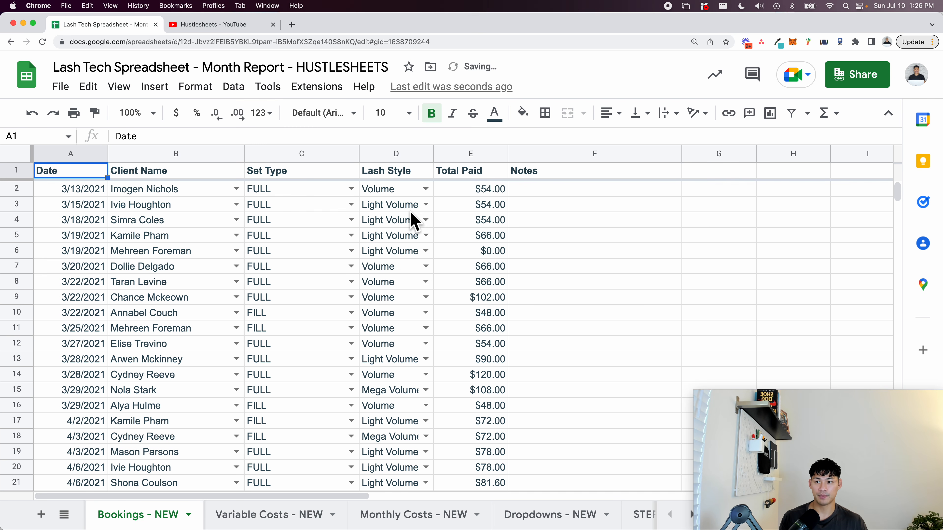
- Widen the Lash Style column in Bookings - NEW and inspect the flagged entry in D194
scroll(288, 260, "down", 20)
scroll(288, 260, "down", 6)
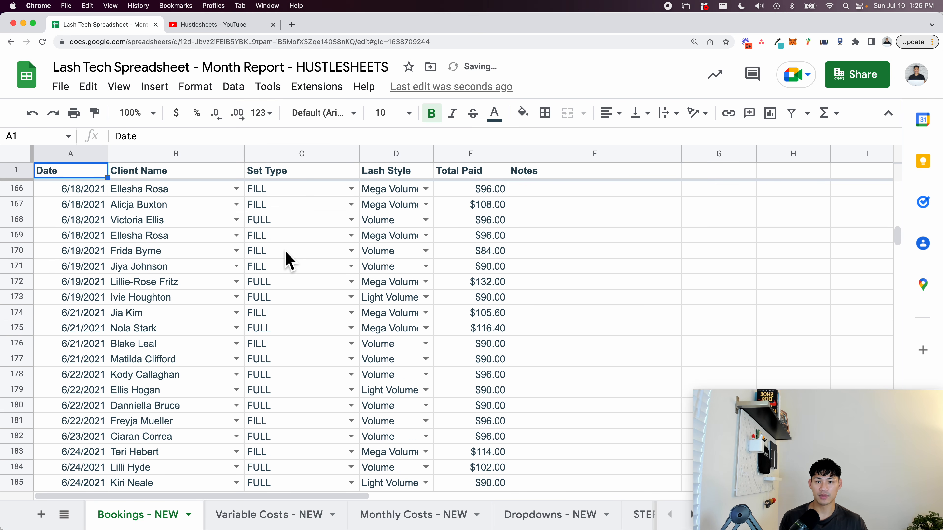
left_click_drag(438, 161, 484, 164)
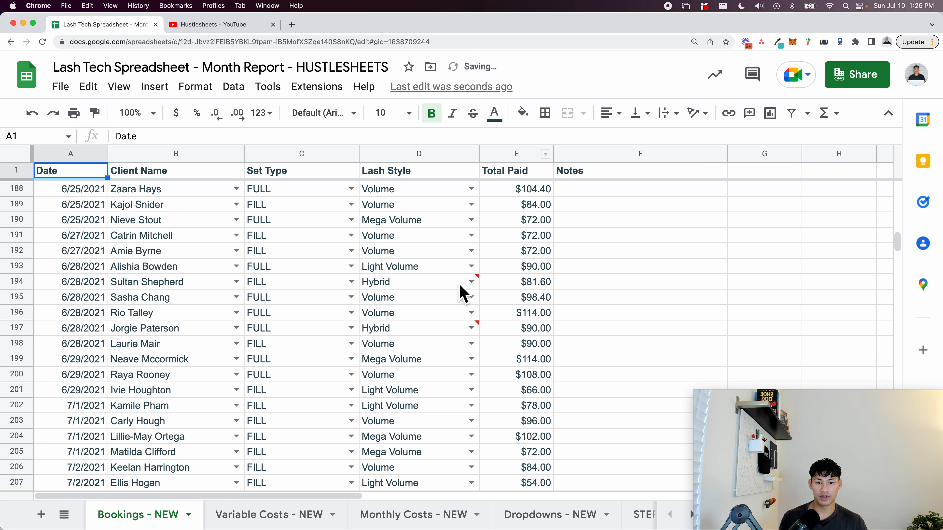
left_click(447, 286)
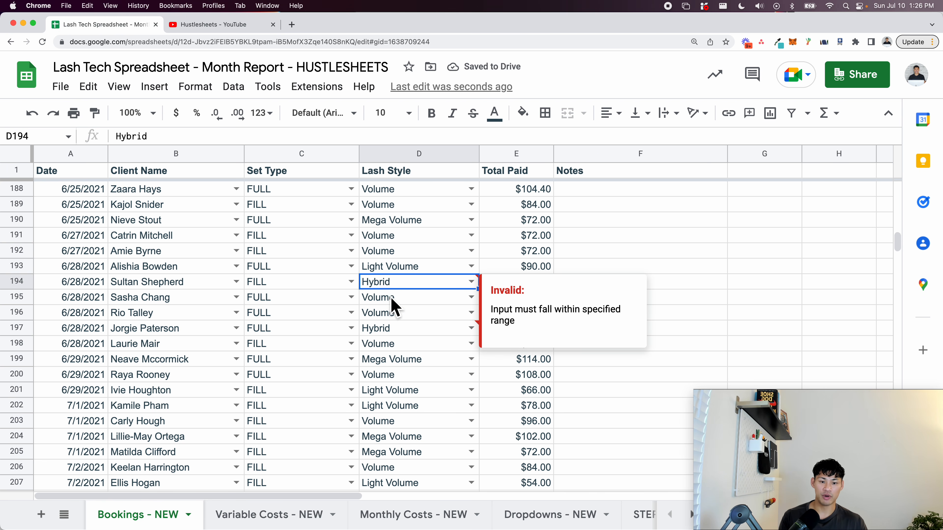
- Add Hybrid to the Lash Style list in C5 of Dropdowns - NEW and recheck the Lash Style entries in Bookings - NEW
left_click(522, 513)
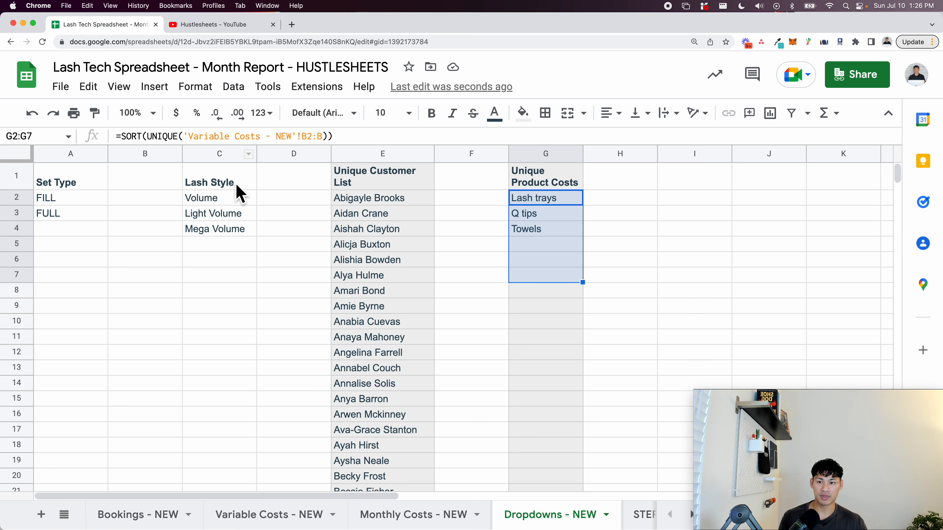
type("Hy")
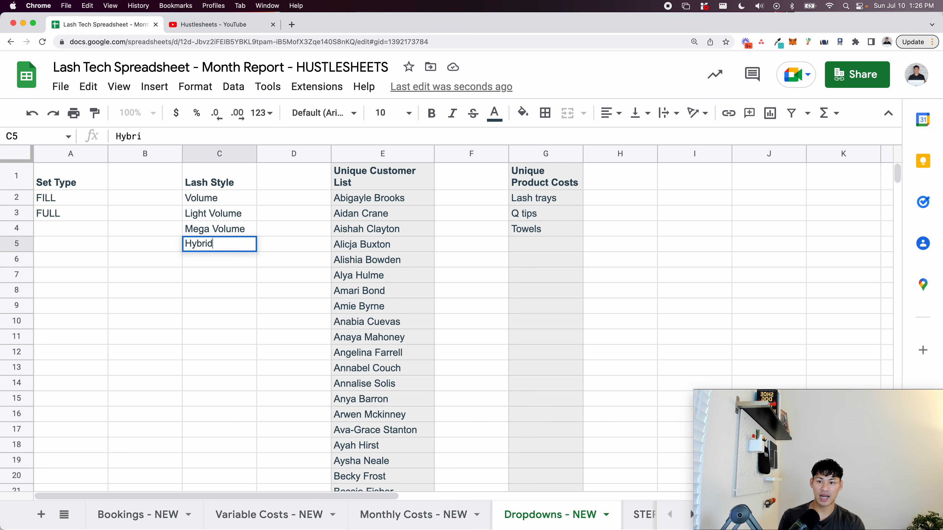
type("brid")
key("Return")
left_click(153, 516)
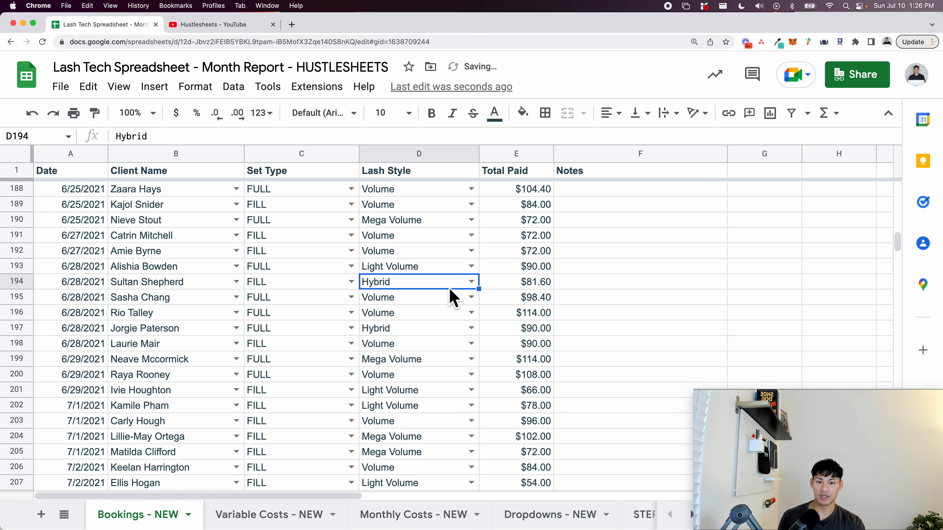
left_click(438, 339)
scroll(439, 345, "down", 20)
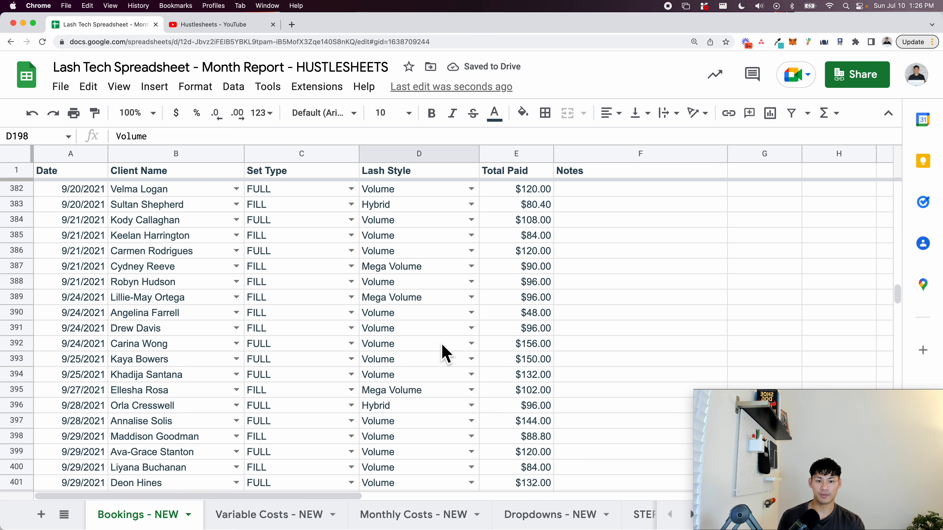
scroll(446, 353, "down", 20)
- Copy the cost records in B4:E118 of the original Variable Costs sheet, leaving out the Notes column
scroll(427, 516, "right", 8)
scroll(428, 518, "right", 2)
left_click(506, 515)
left_click(338, 241)
left_click(151, 201)
key("Down")
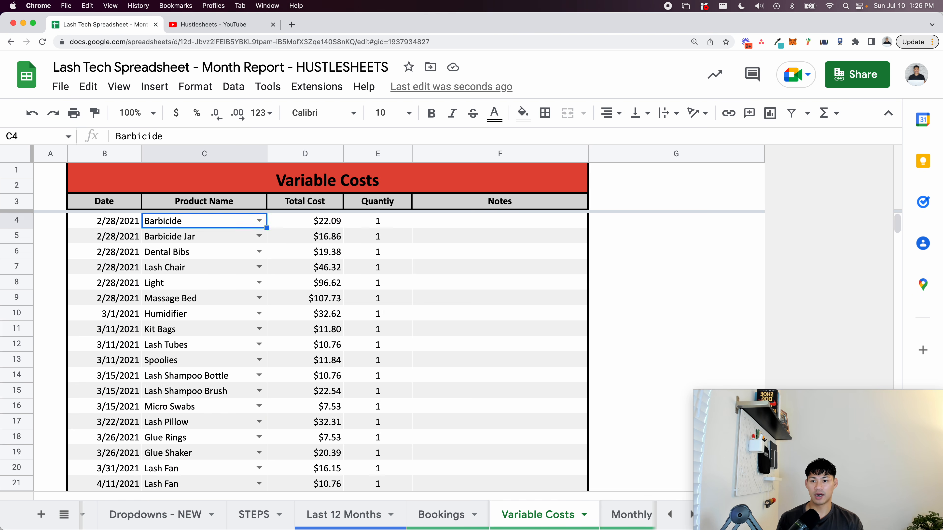
key("Left")
key("super+shift+Right")
key("super+shift+Down")
key("super+c")
scroll(225, 514, "left", 3)
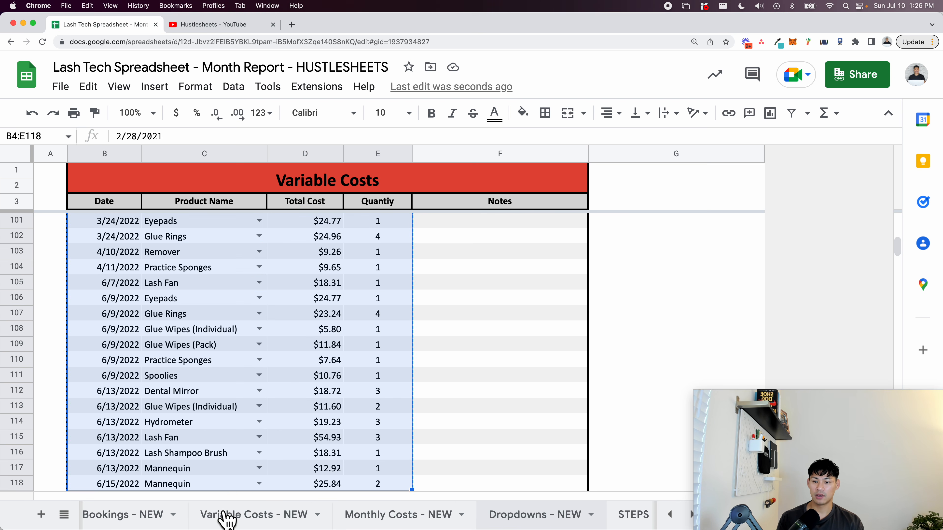
- Paste the copied variable cost records into the Variable Costs - NEW sheet starting at cell A2
left_click(288, 518)
left_click(73, 190)
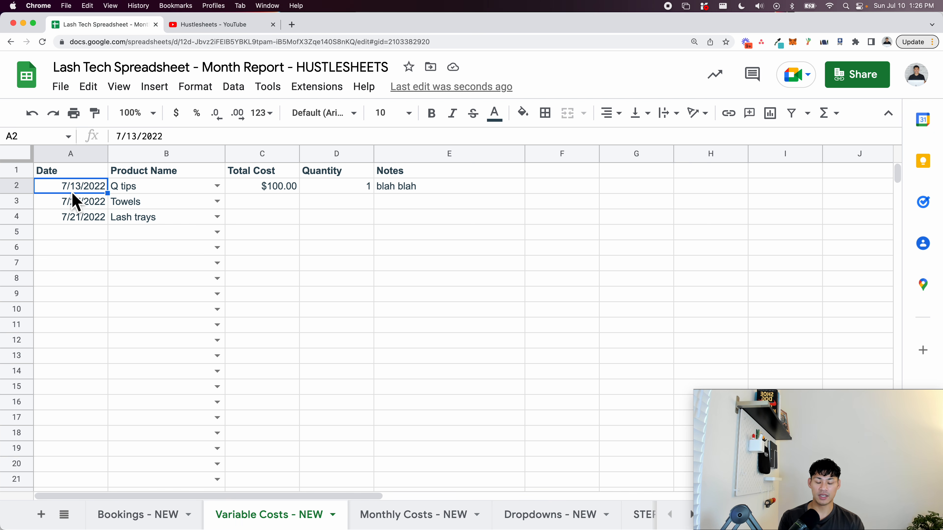
key("super+v")
scroll(383, 242, "down", 5)
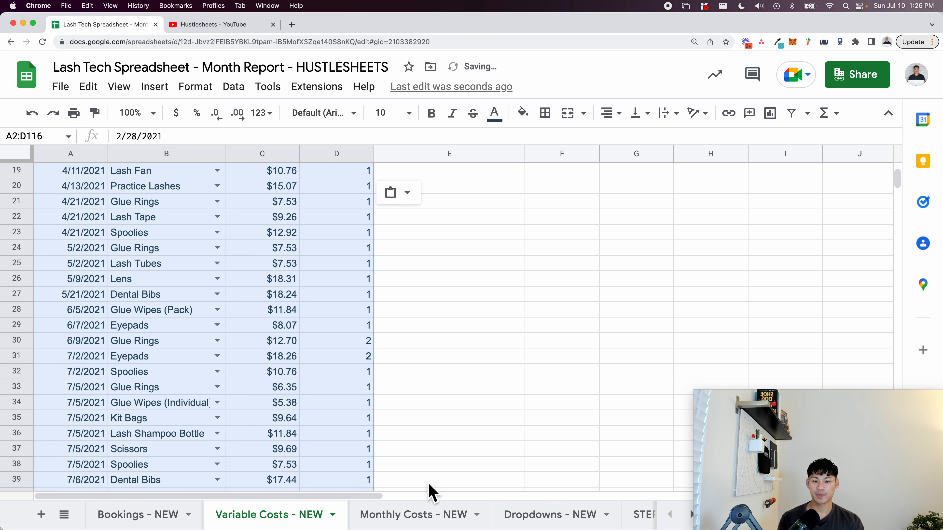
- Copy the Jan–Dec 2022 amounts C4:N5 from the Monthly Costs sheet and go to the January rent cell in Monthly Costs - NEW
scroll(452, 511, "right", 5)
scroll(456, 520, "right", 3)
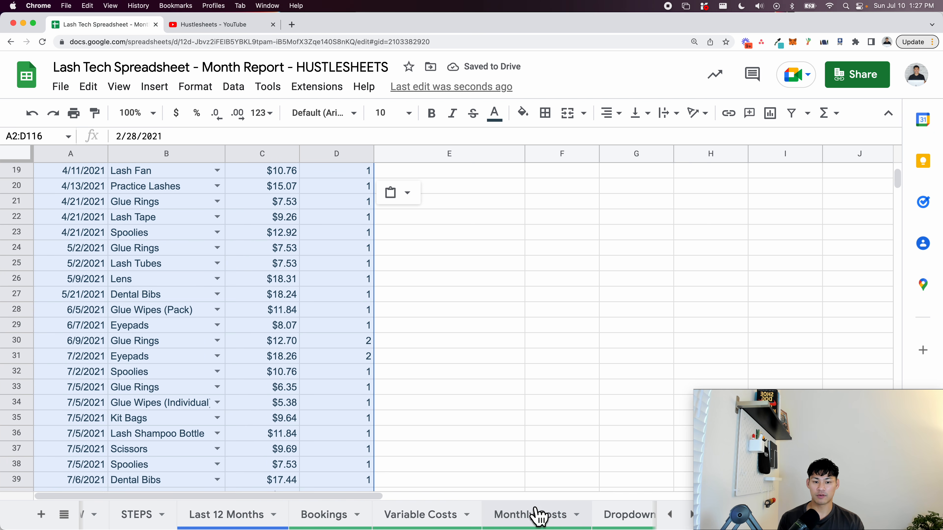
left_click(539, 514)
left_click(204, 222)
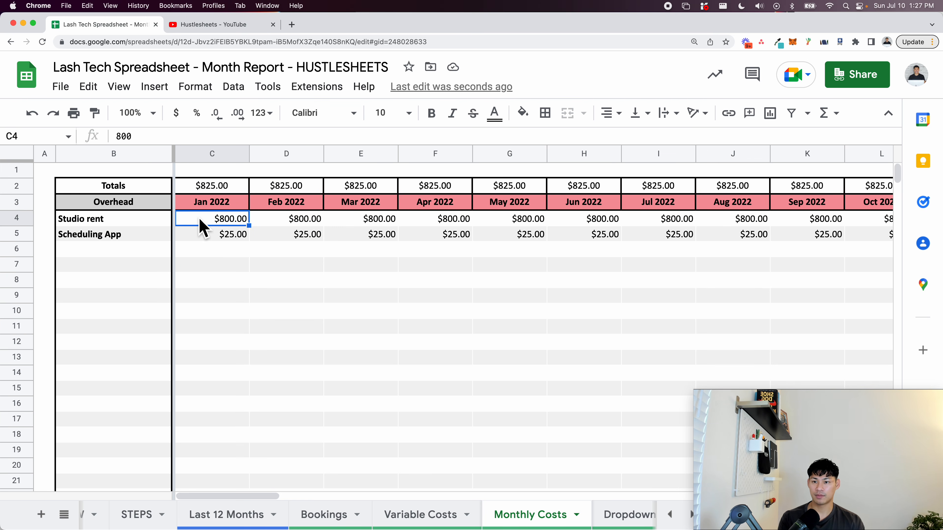
key("shift+Down")
key("super+shift+Right")
key("super+c")
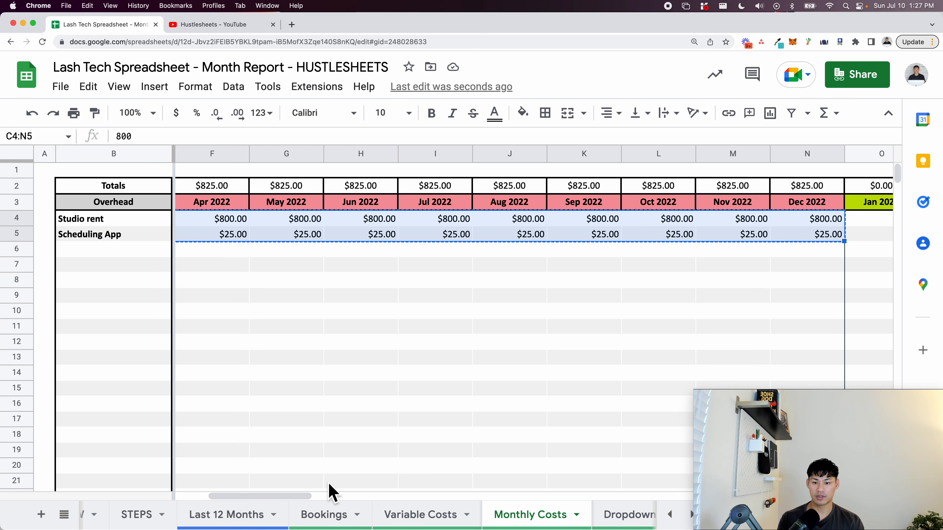
scroll(280, 515, "left", 10)
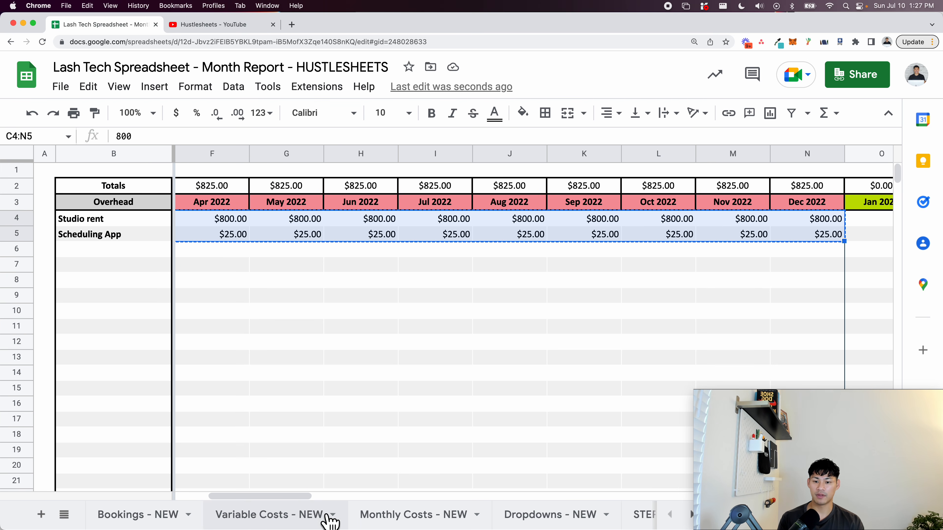
left_click(404, 514)
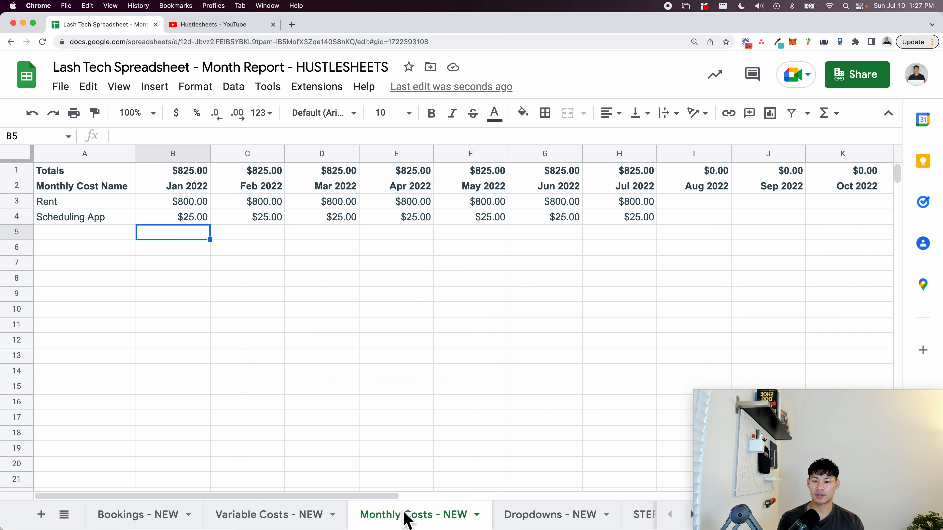
left_click(188, 204)
key("Left")
key("super+v")
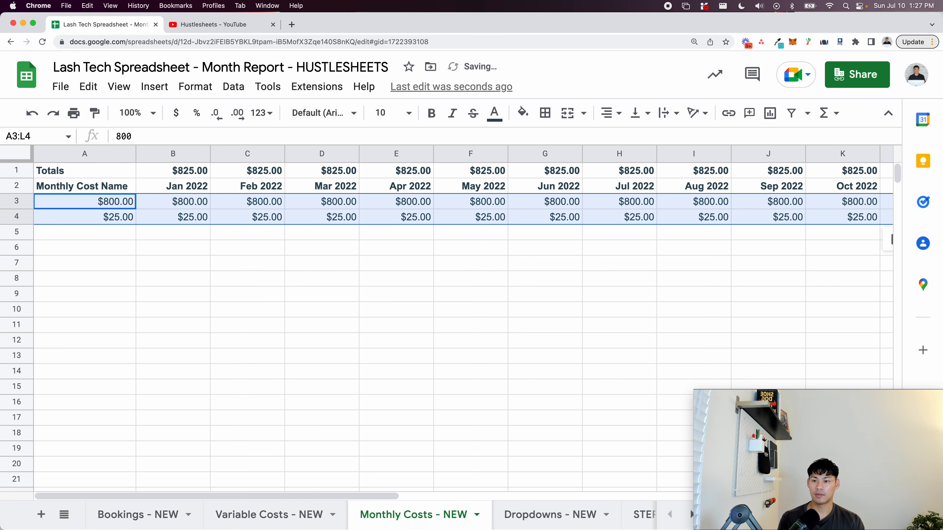
key("super+z")
- Paste the copied monthly amounts into Monthly Costs - NEW starting at the Jan 2022 rent cell B3
key("Right")
key("super+v")
left_click(314, 300)
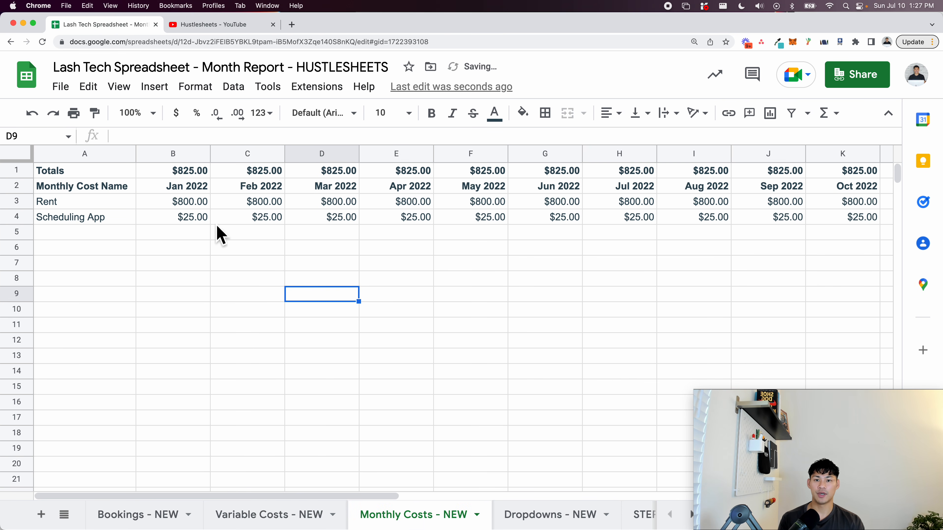
- Freeze the Monthly Costs - NEW sheet up to column A so the cost names stay in place
left_click(96, 155)
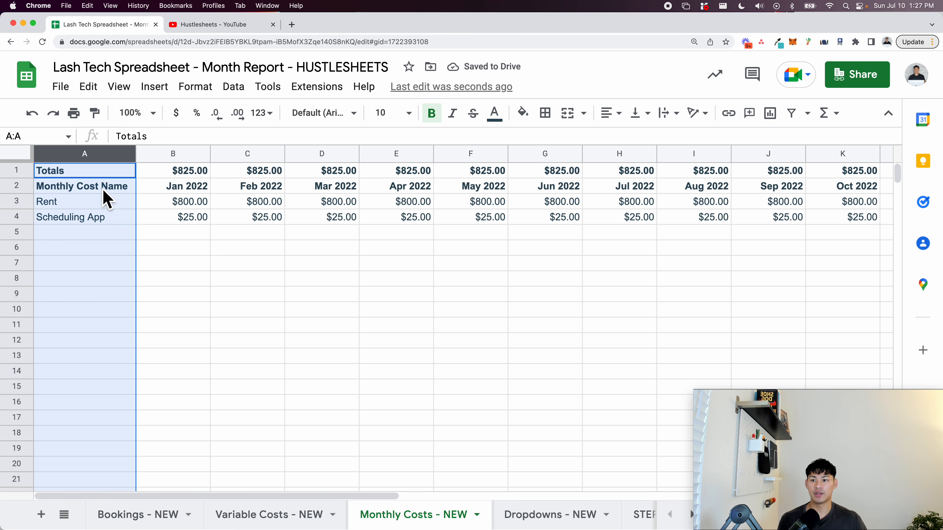
left_click(119, 86)
mouse_move(143, 137)
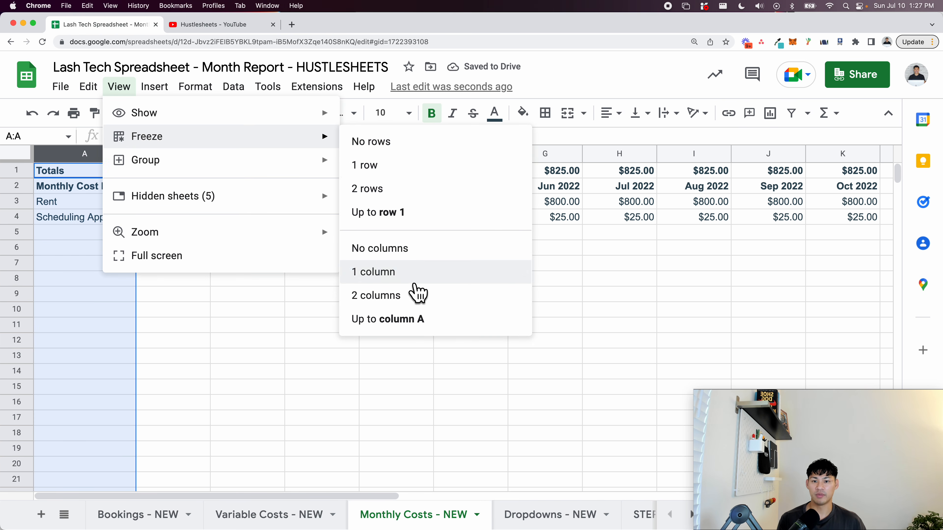
left_click(414, 321)
scroll(330, 291, "right", 10)
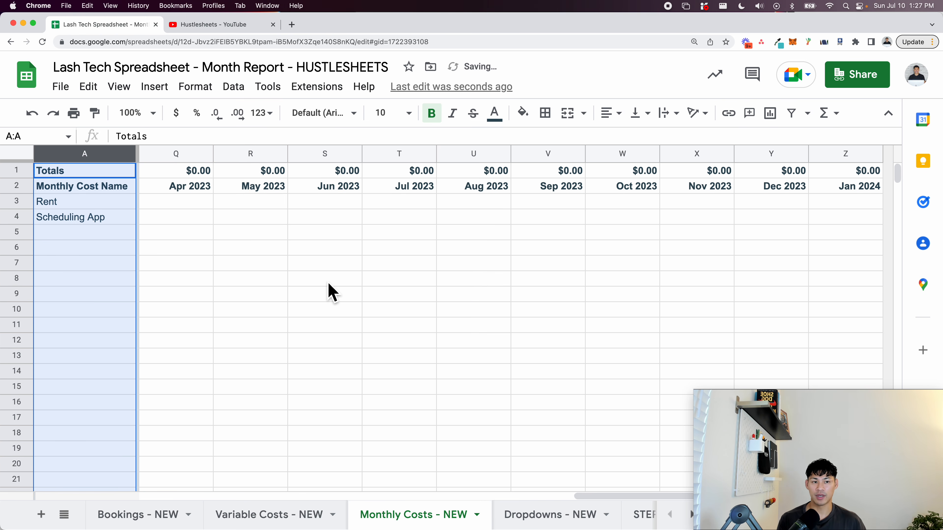
scroll(328, 285, "left", 10)
left_click(326, 282)
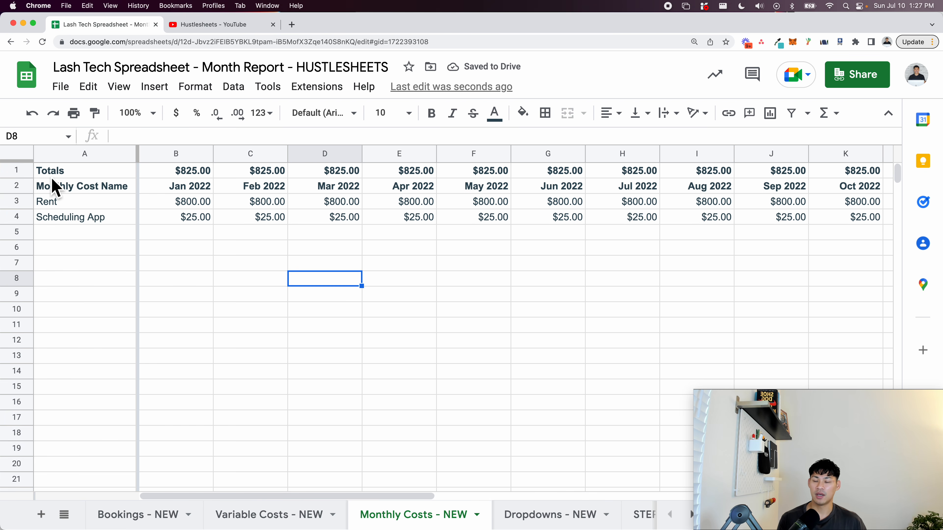
left_click_drag(52, 178, 343, 200)
left_click(500, 285)
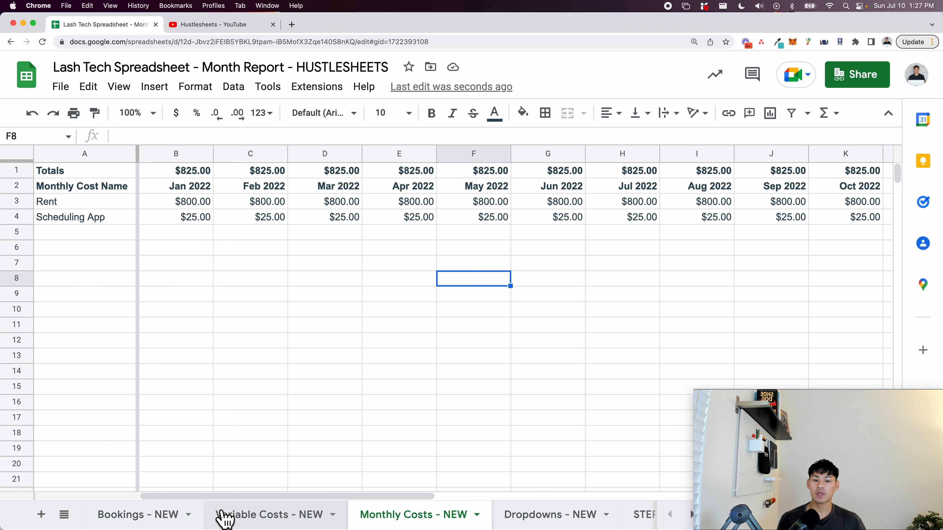
- Mark step 3, Fill in data, as done in the STEPS checklist and locate the Blended table step
scroll(253, 518, "right", 5)
left_click(386, 514)
left_click(554, 291)
left_click(402, 332)
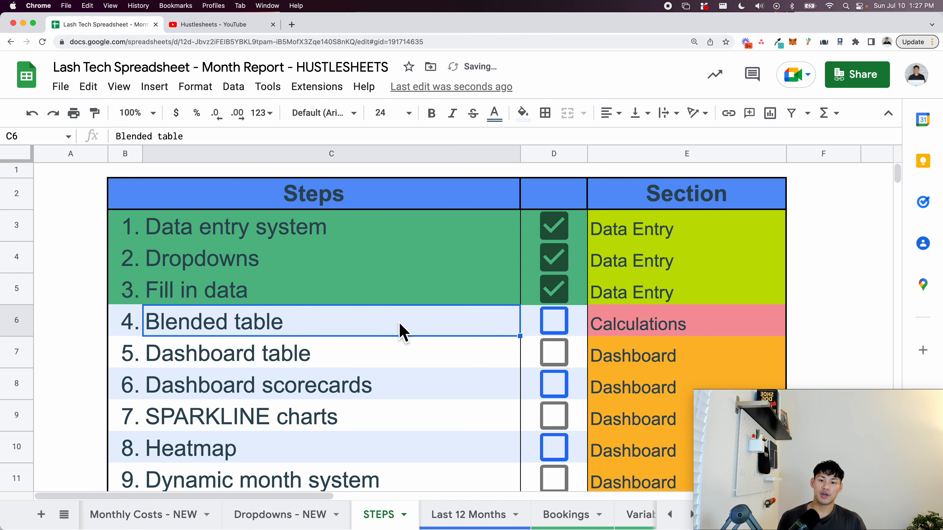
left_click(620, 329)
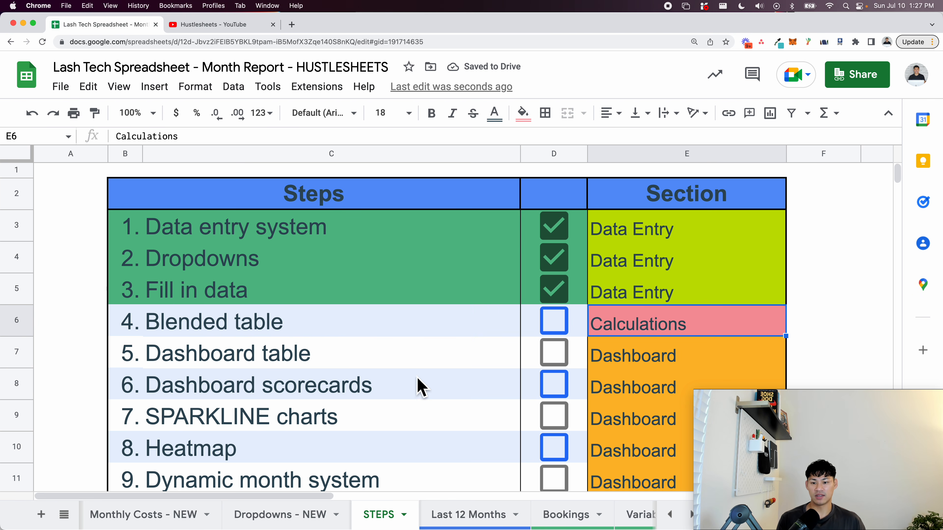
- Look through the booking records in the Bookings - NEW sheet, including their client, set type and lash style columns
left_click(186, 515)
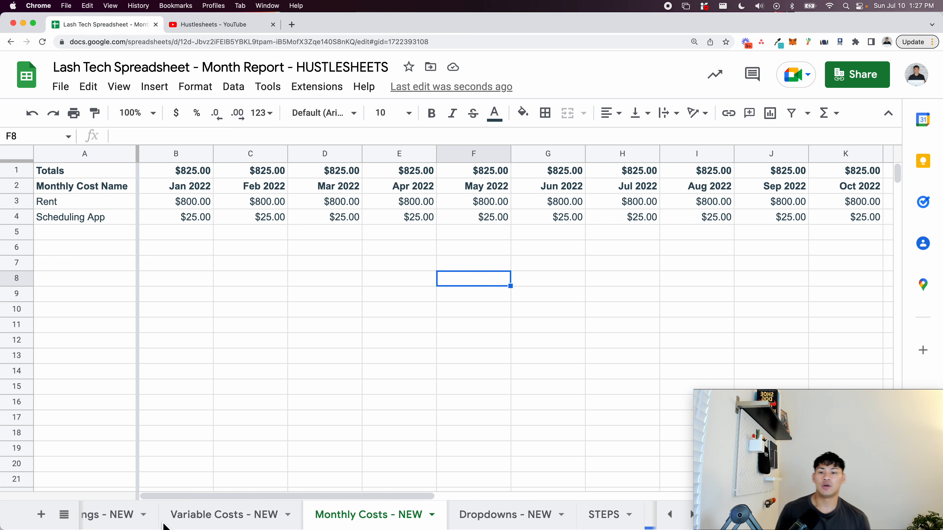
left_click(149, 514)
scroll(219, 375, "down", 20)
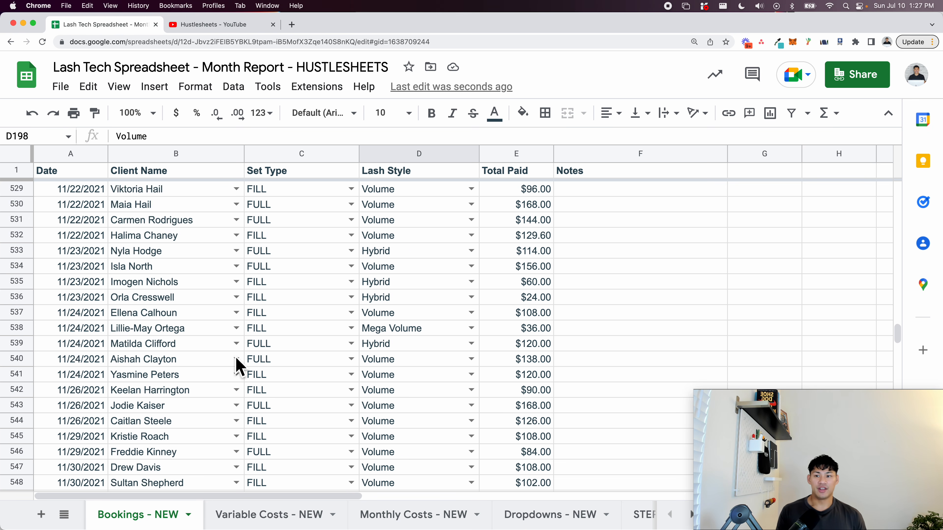
left_click(200, 347)
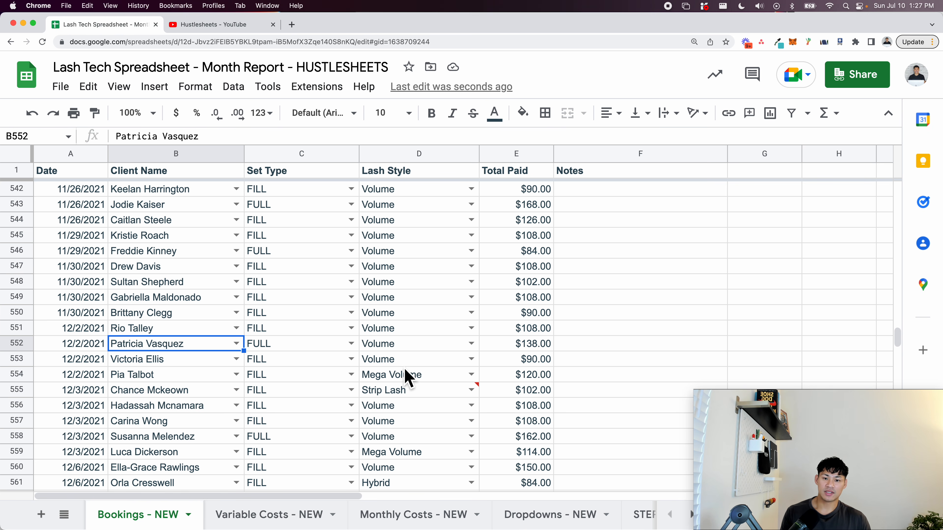
left_click(416, 391)
scroll(419, 393, "down", 10)
left_click(301, 392)
scroll(319, 427, "down", 12)
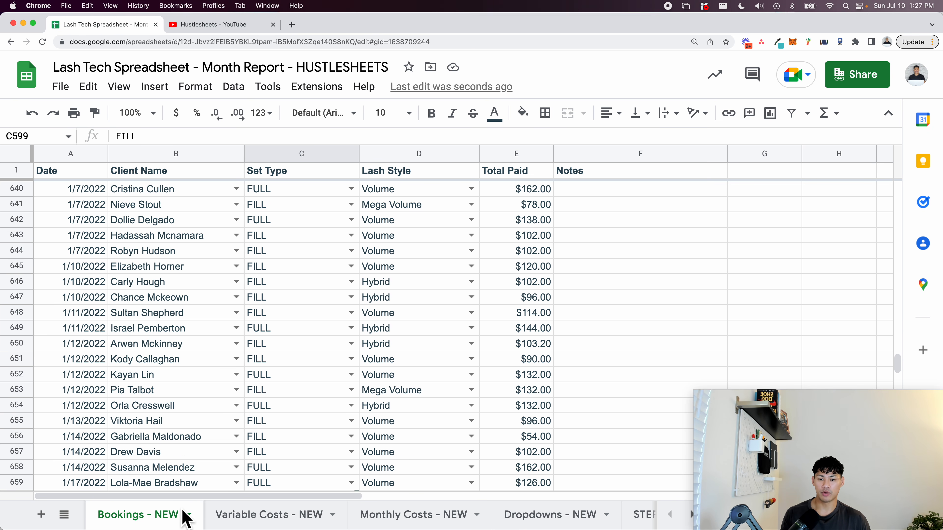
- Examine the Last 12 Months report and the Fixed Costs and Revenue formulas in the All Months Table sheet
scroll(179, 514, "right", 5)
left_click(362, 514)
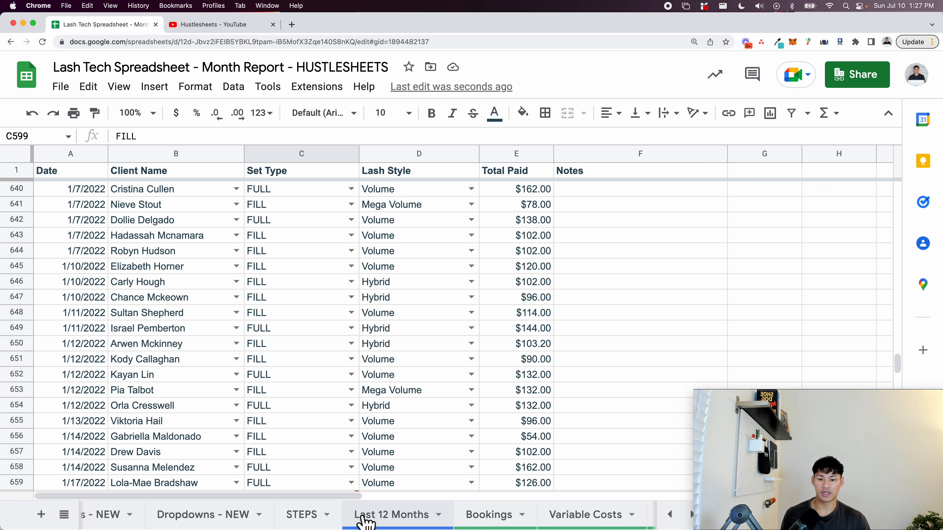
scroll(437, 520, "right", 5)
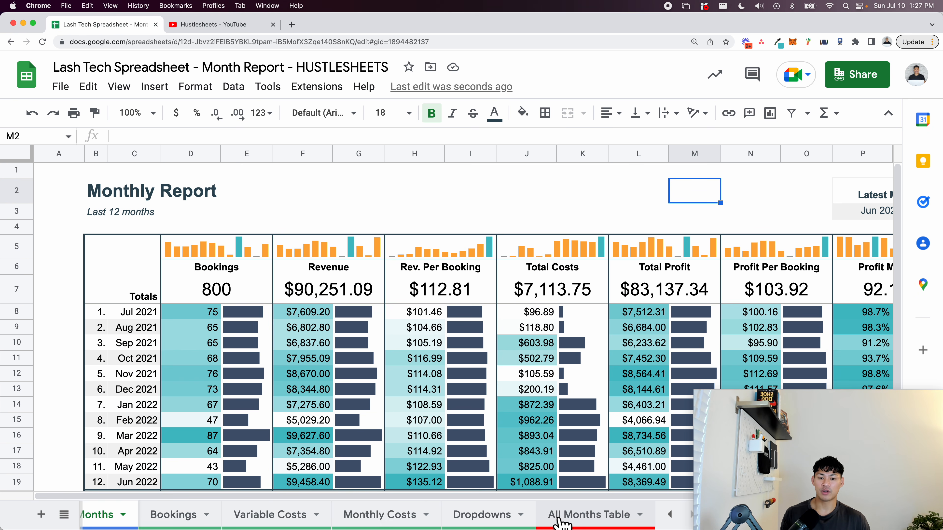
left_click(575, 520)
left_click(302, 266)
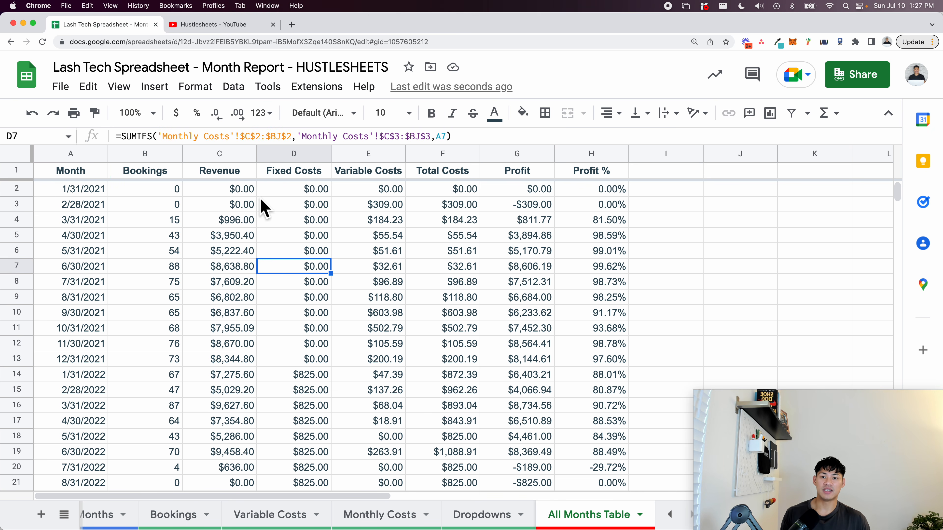
left_click(238, 189)
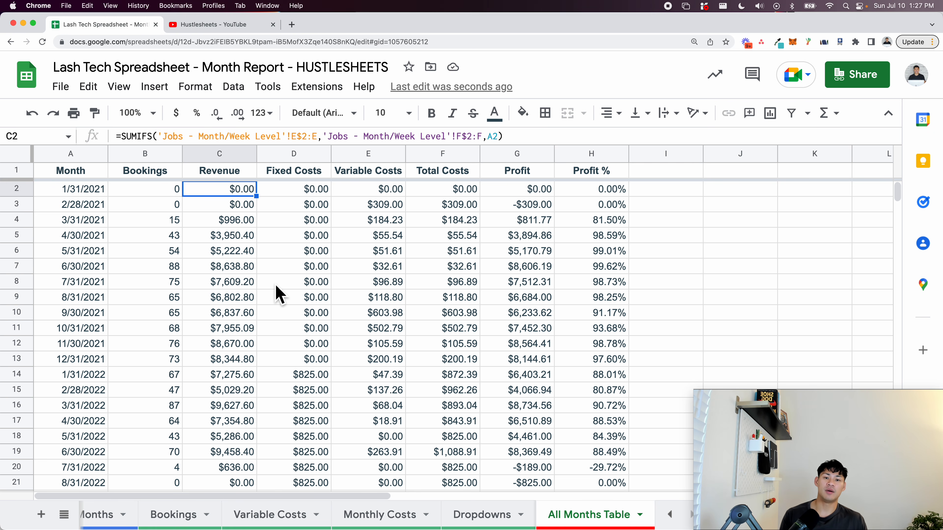
- View the Hustlesheets YouTube channel's video list and return to the spreadsheet
scroll(154, 512, "left", 5)
left_click(154, 514)
left_click(208, 24)
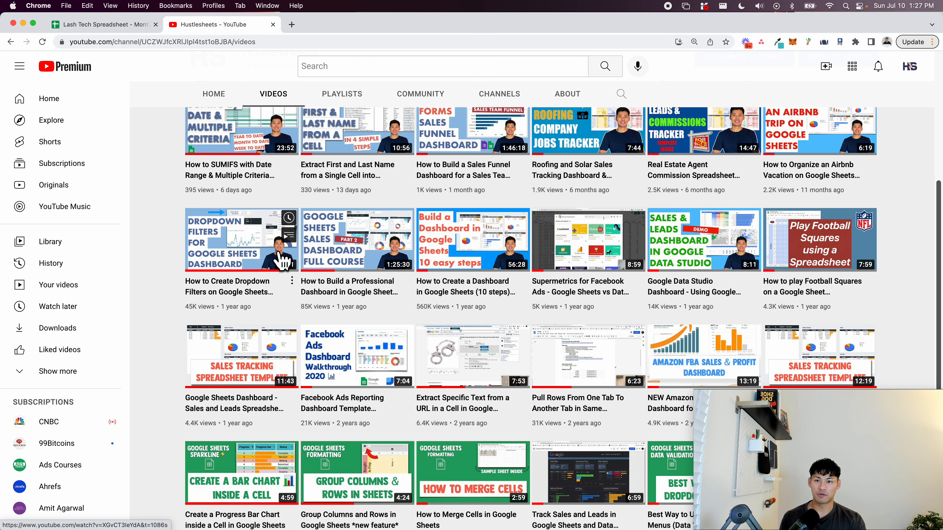
left_click(111, 28)
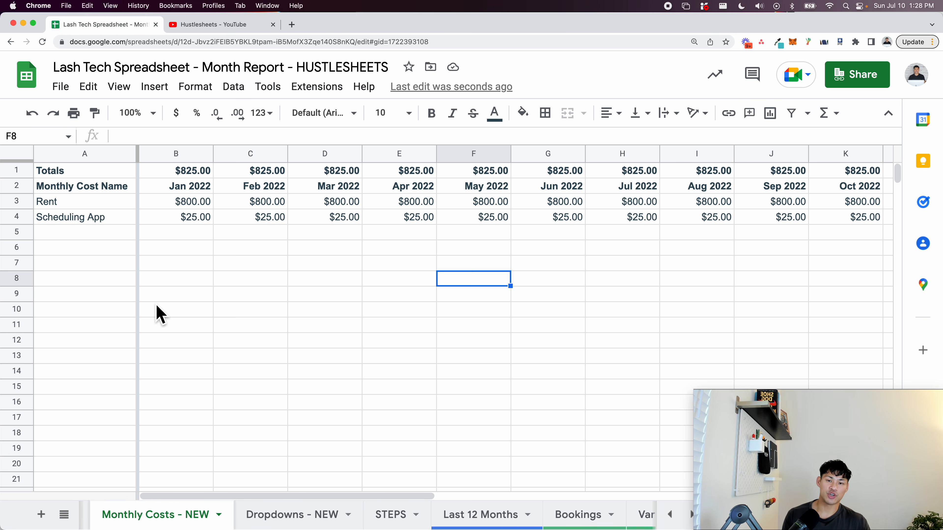
- Review the pasted records in the Variable Costs - NEW sheet back up to its header row
scroll(256, 514, "left", 3)
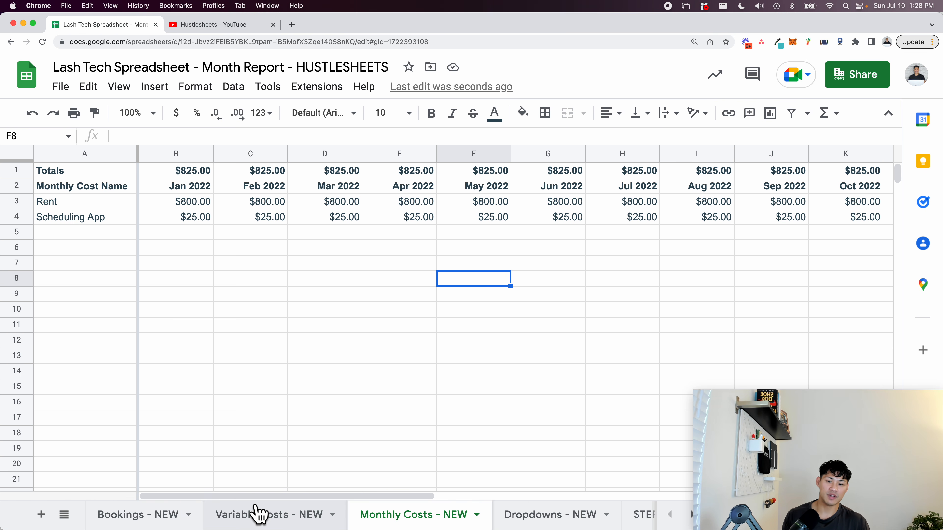
left_click(258, 514)
left_click(421, 424)
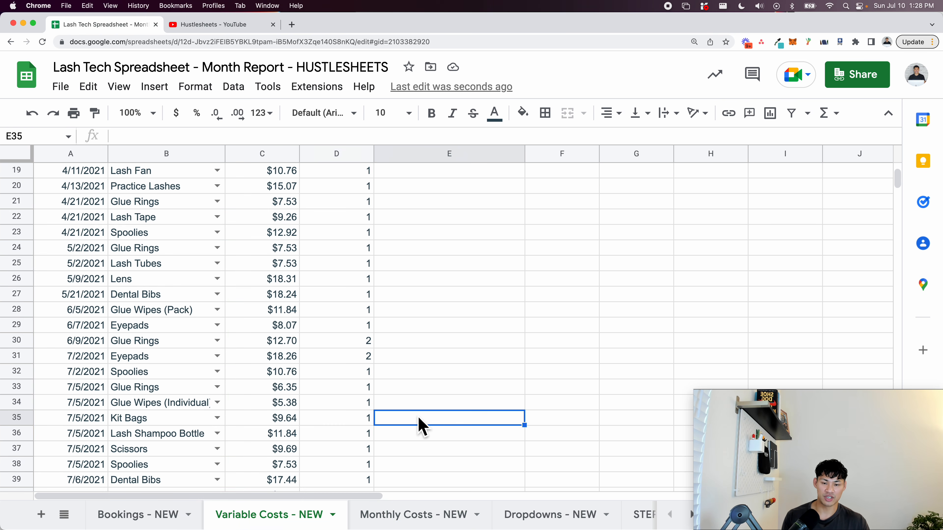
scroll(423, 427, "up", 5)
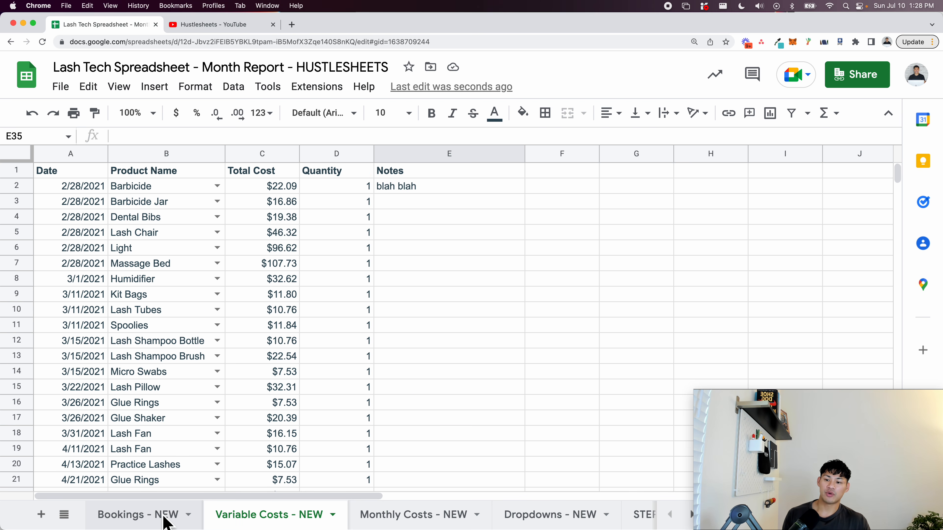
- Add a new blank sheet and move it in front of Bookings - NEW
left_click(165, 522)
left_click(41, 514)
left_click_drag(242, 521, 119, 520)
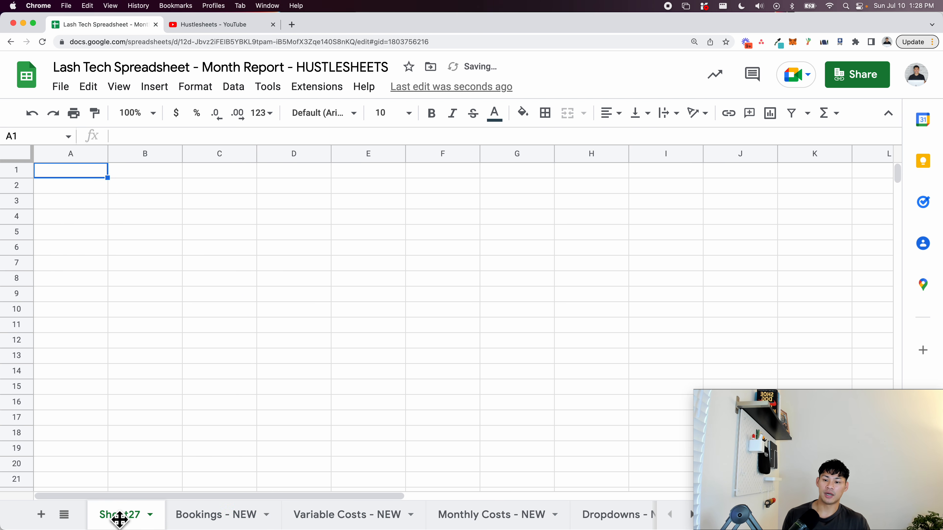
- Rename the new blank sheet as Monthly Calculations
double_click(119, 518)
type("Monthl")
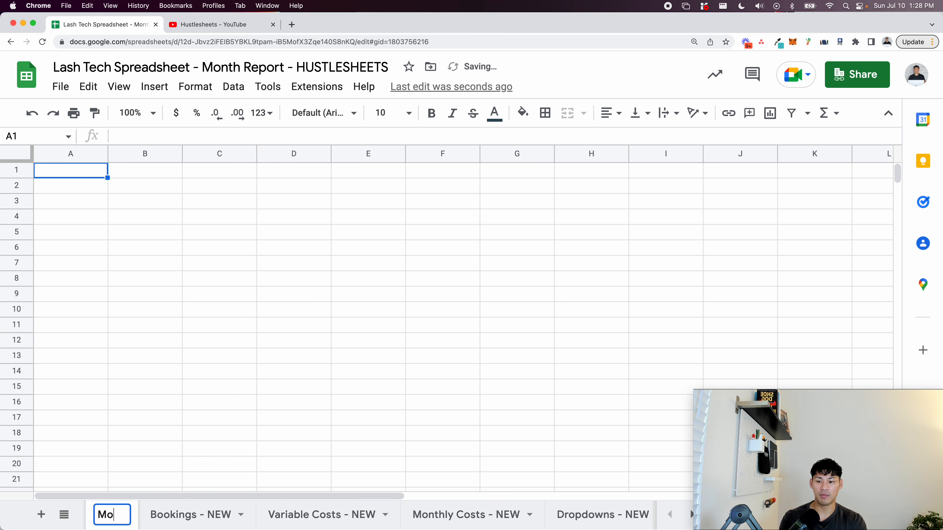
key("BackSpace")
key("BackSpace")
key("BackSpace")
key("BackSpace")
type("nthly Clc")
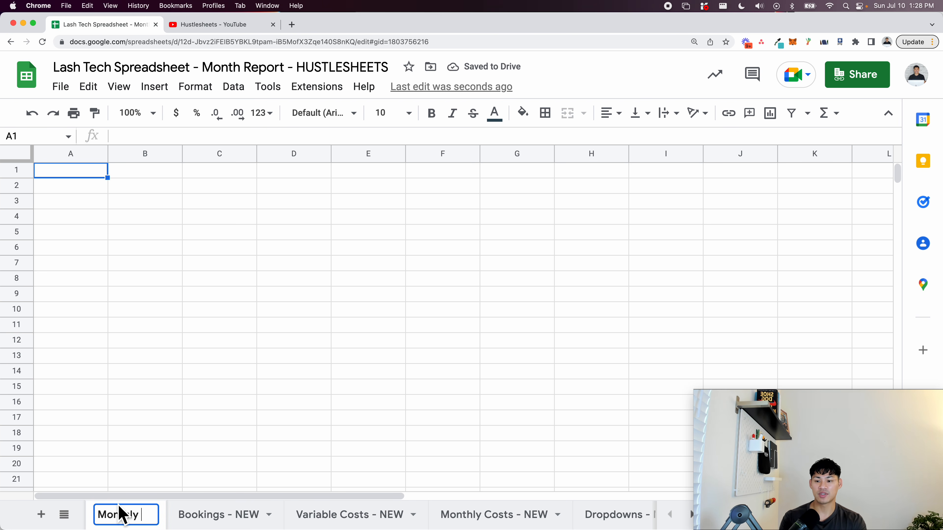
key("BackSpace")
key("BackSpace")
type("alcu")
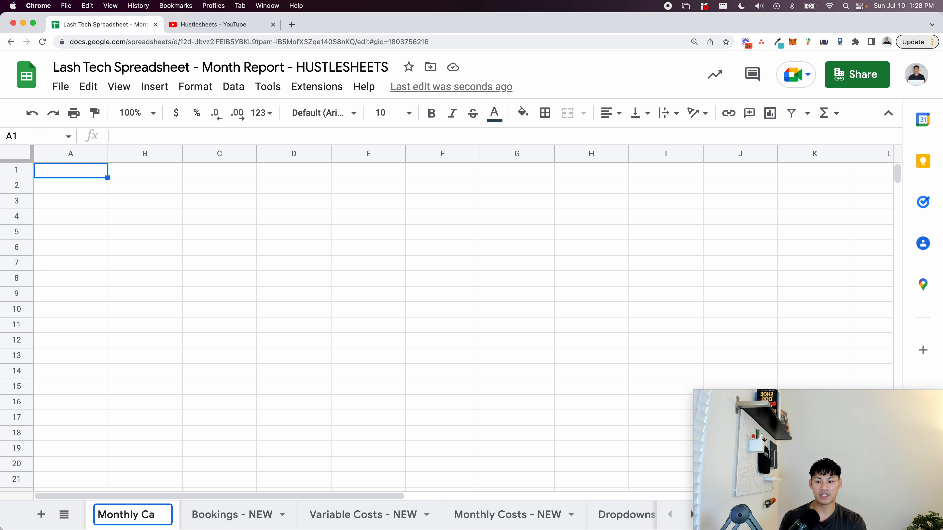
key("BackSpace")
key("BackSpace")
type("u")
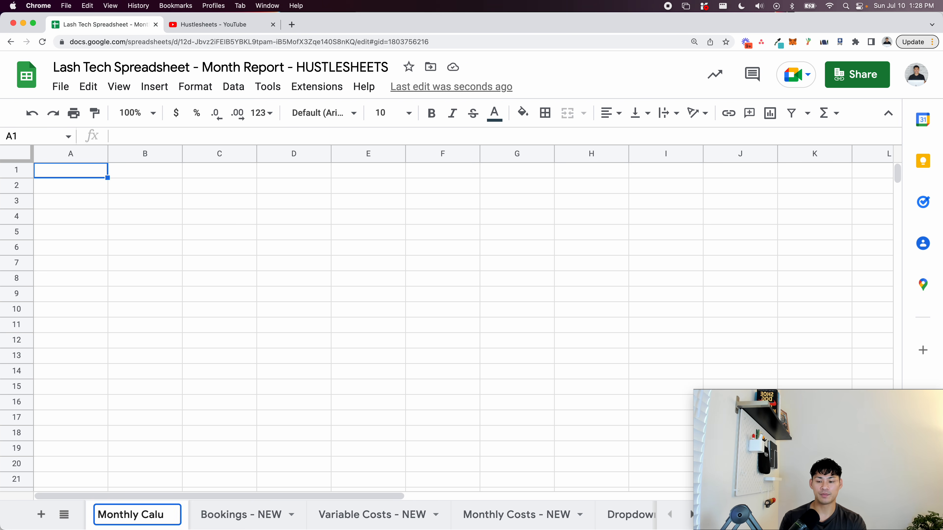
key("BackSpace")
type("culations")
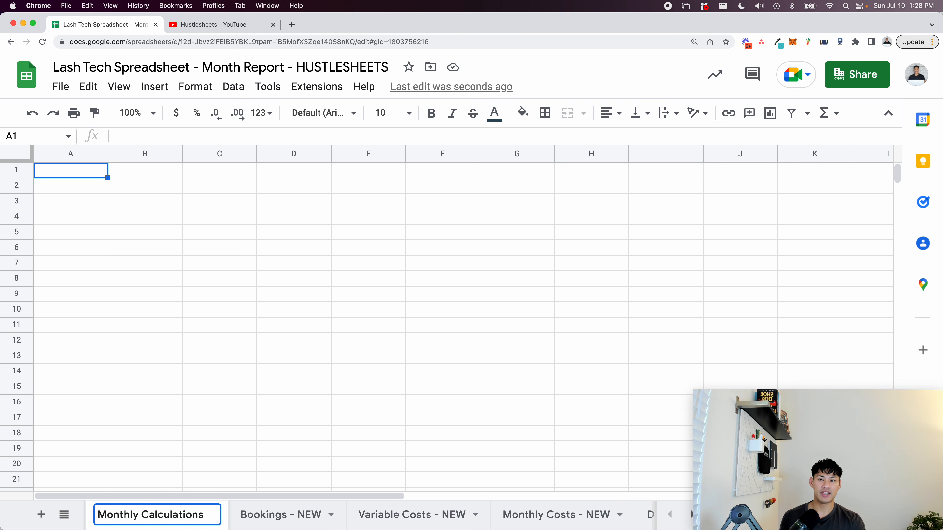
key("Return")
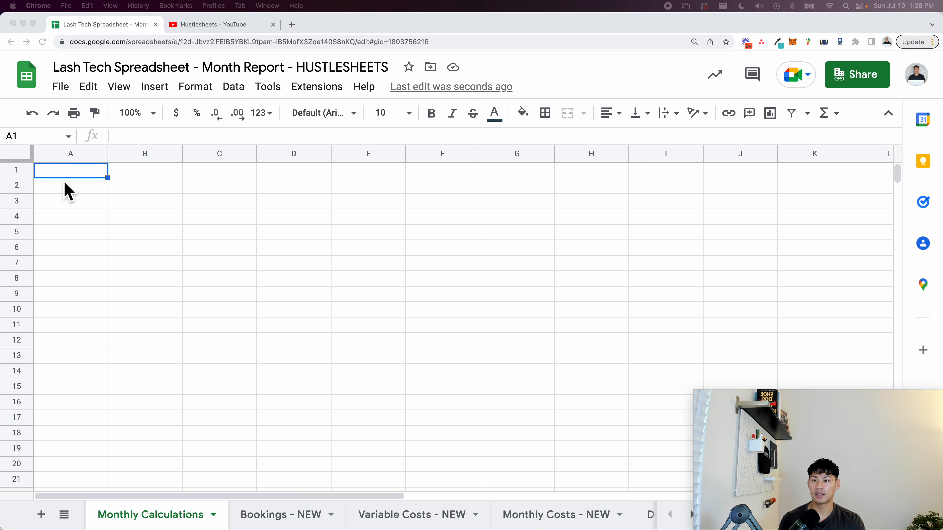
- Enter the column header Month in cell A1 and make it bold
type("Mon")
key("Return")
key("Up")
key("cmd+b")
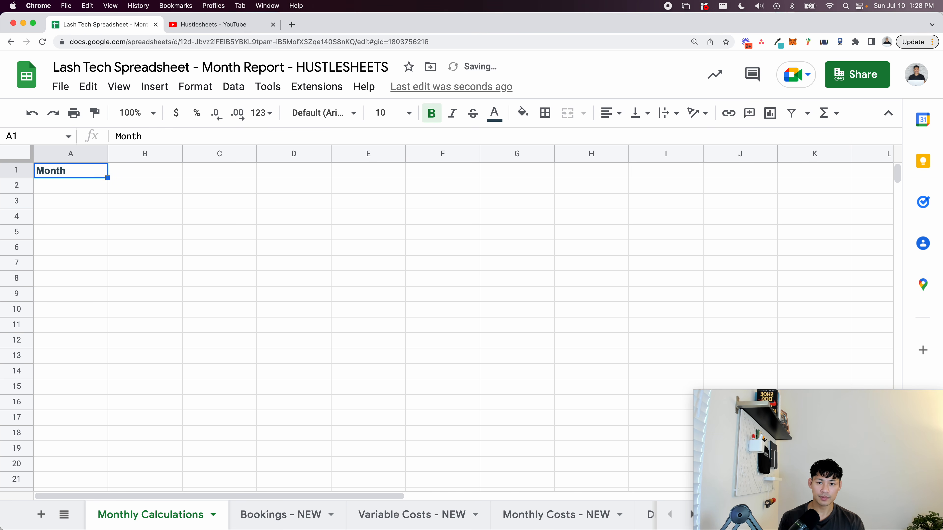
key("Down")
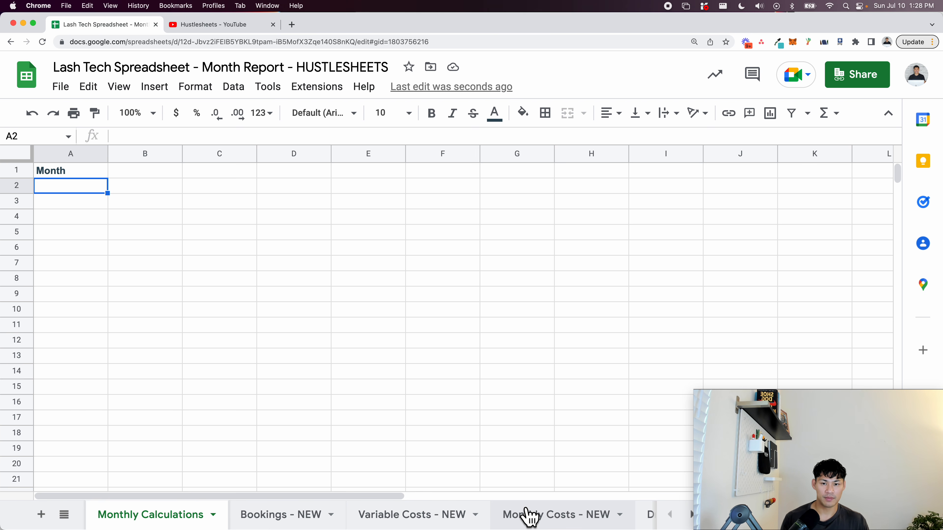
- Check the month dates in Monthly Costs - NEW, and enter 1/1/2021 in A2 and 2/1/2021 in A3 of Monthly Calculations
left_click(512, 517)
left_click(188, 191)
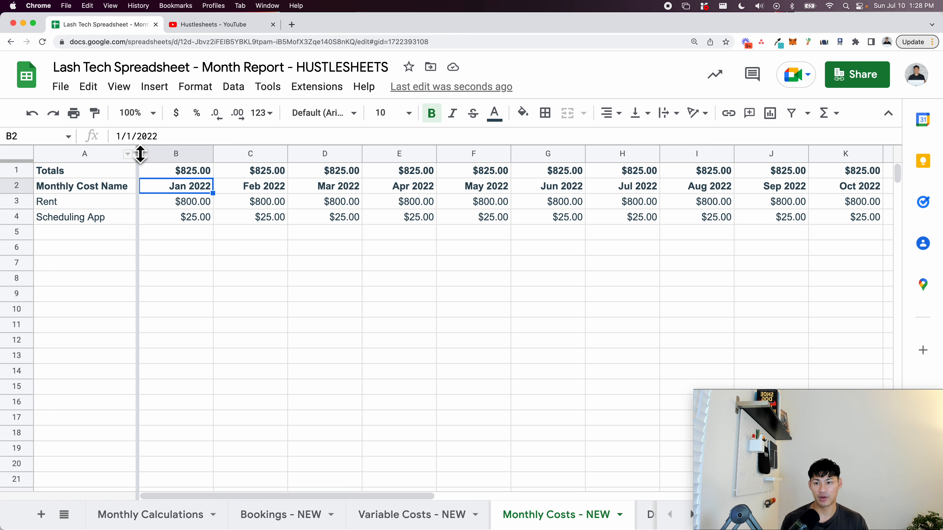
left_click(195, 517)
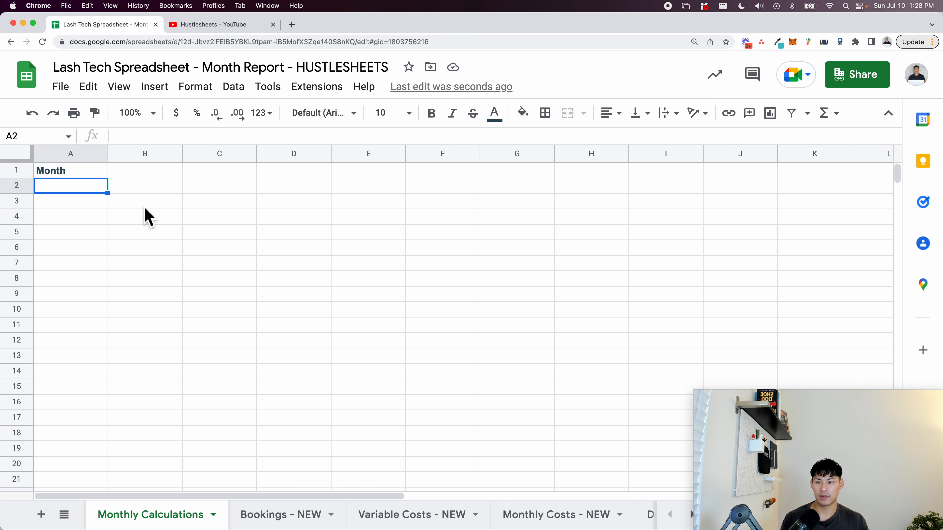
type("1/1/2021")
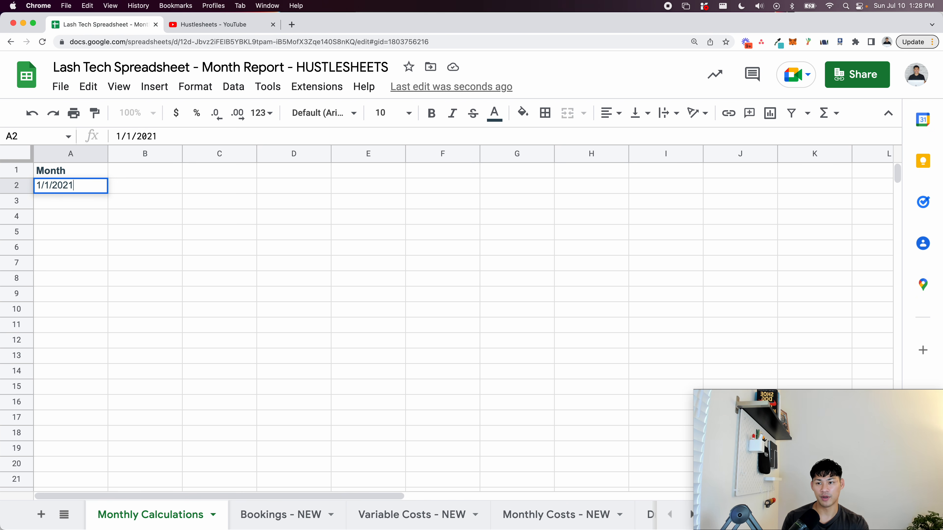
key("Return")
key("Up")
key("shift+Down")
key("super+d")
key("Down")
key("Return")
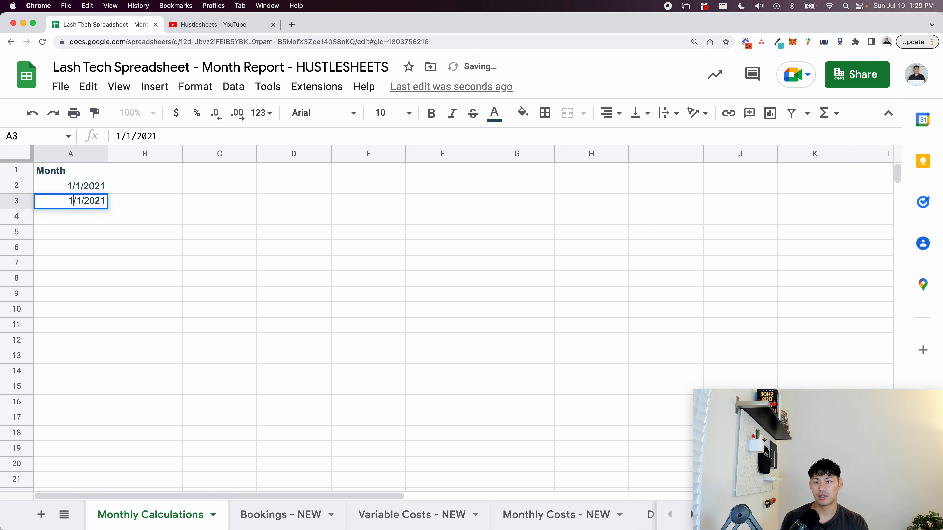
type("2")
key("Return")
- Extend the monthly date series from A2:A3 down the Month column through row 151
left_click(77, 186)
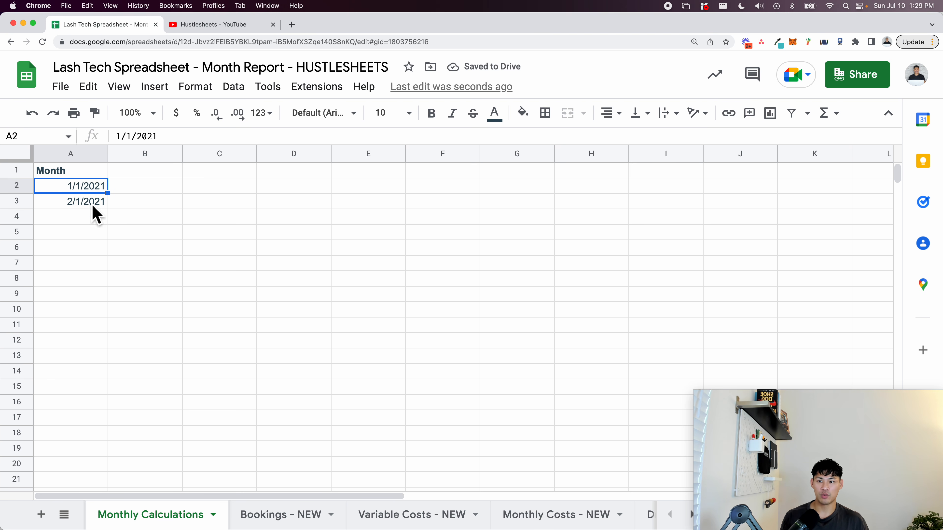
left_click(78, 207)
left_click_drag(91, 191, 93, 202)
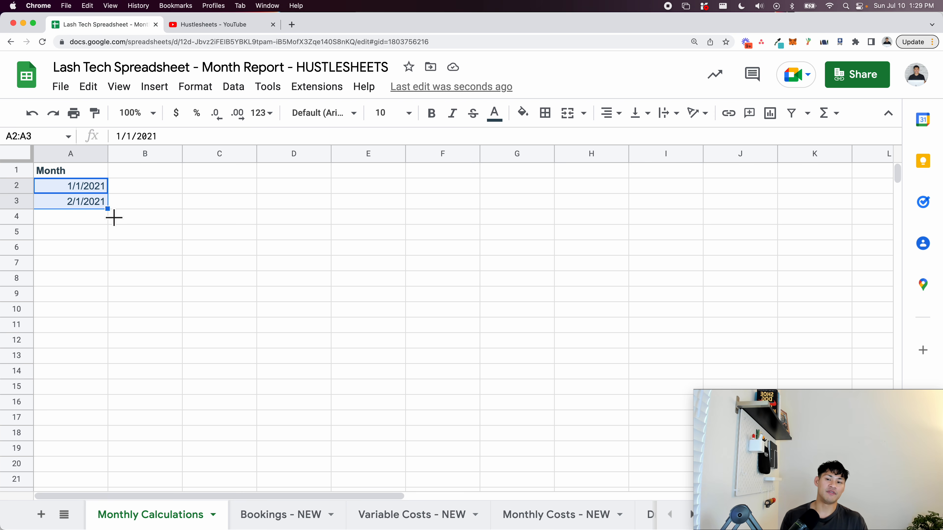
left_click_drag(114, 217, 115, 498)
scroll(127, 369, "up", 20)
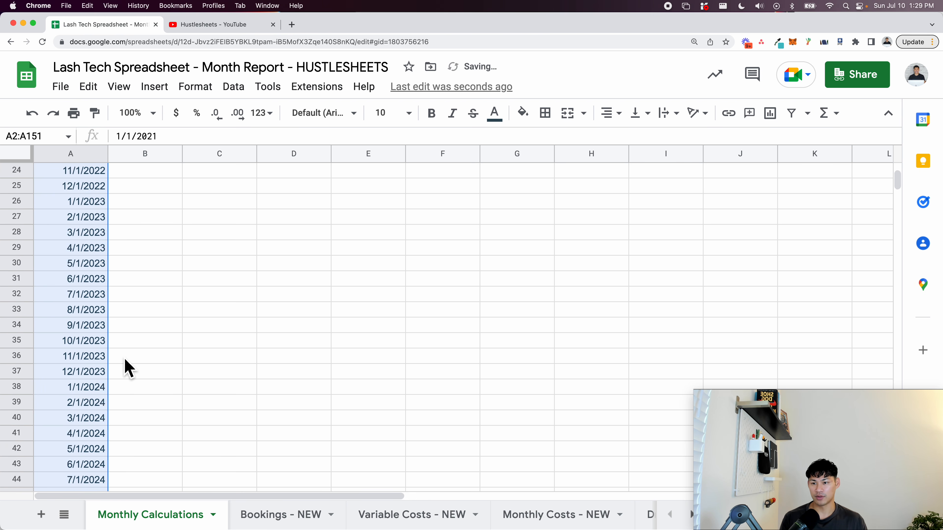
scroll(112, 431, "down", 20)
scroll(111, 436, "down", 15)
scroll(110, 435, "up", 20)
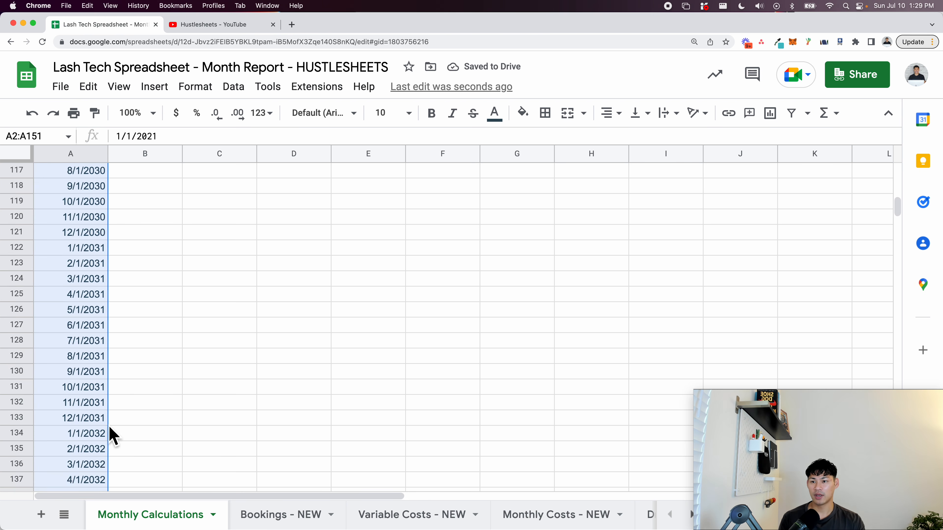
left_click(77, 285)
scroll(78, 288, "up", 3)
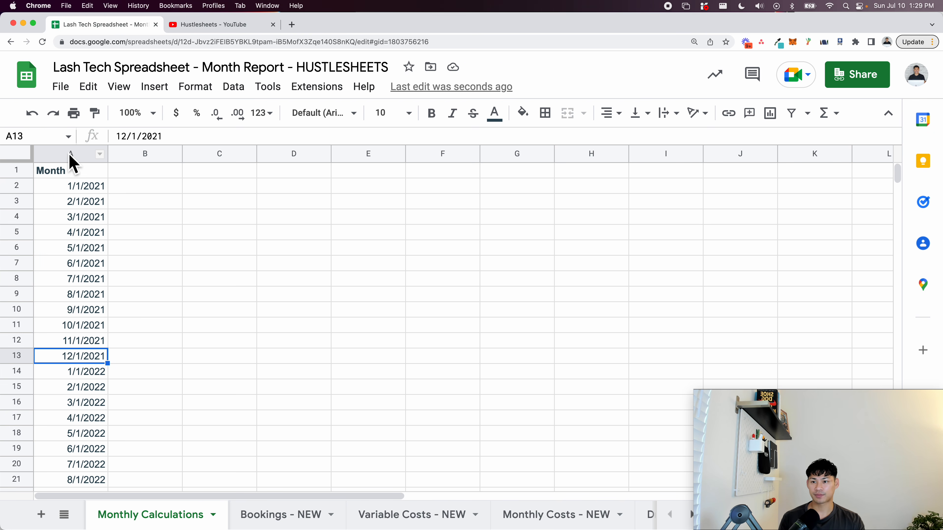
- Try to format the Month column with the abbreviated month and year format, and undo that formatting
left_click(86, 204)
left_click(87, 279)
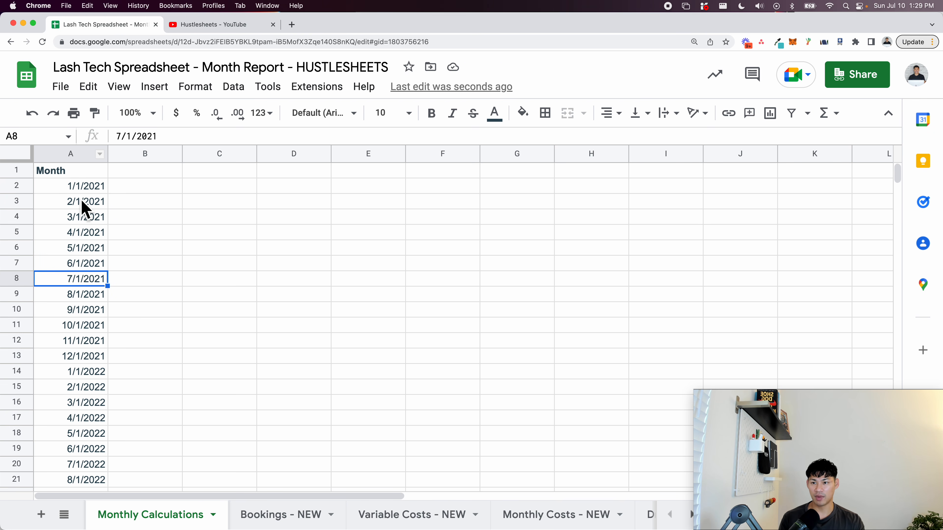
left_click(82, 186)
left_click(80, 247)
left_click(79, 153)
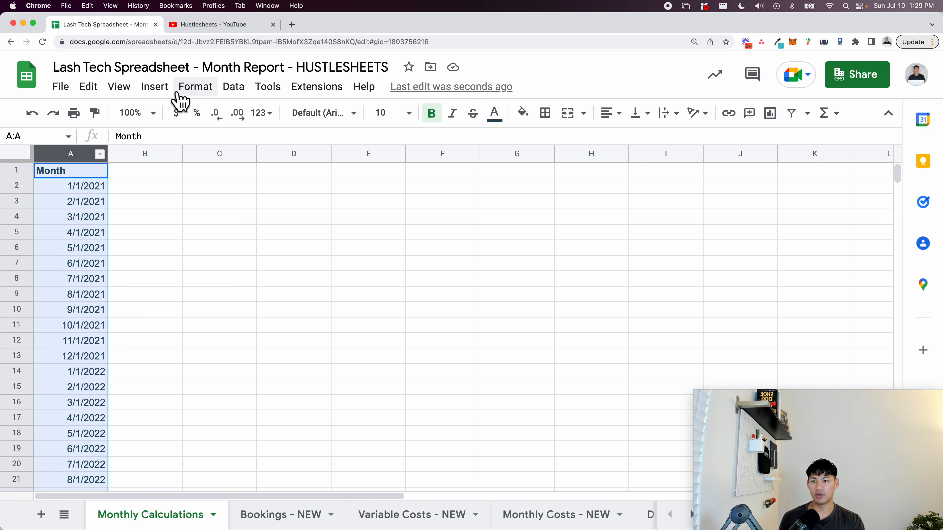
left_click(195, 86)
mouse_move(237, 151)
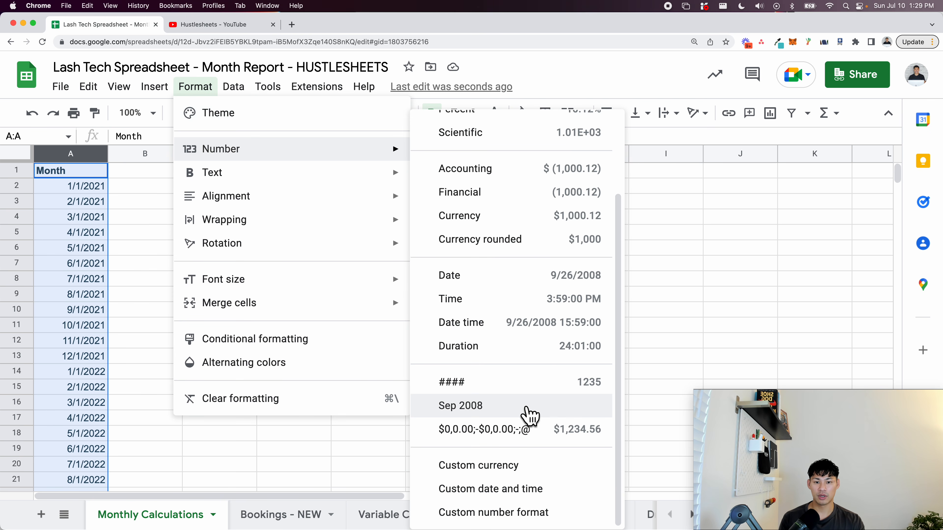
left_click(529, 414)
left_click(208, 236)
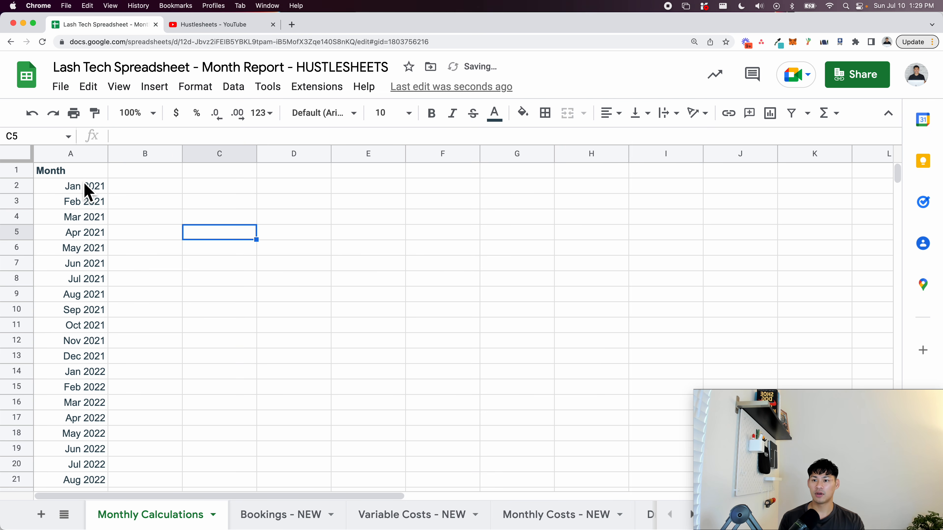
key("super+z")
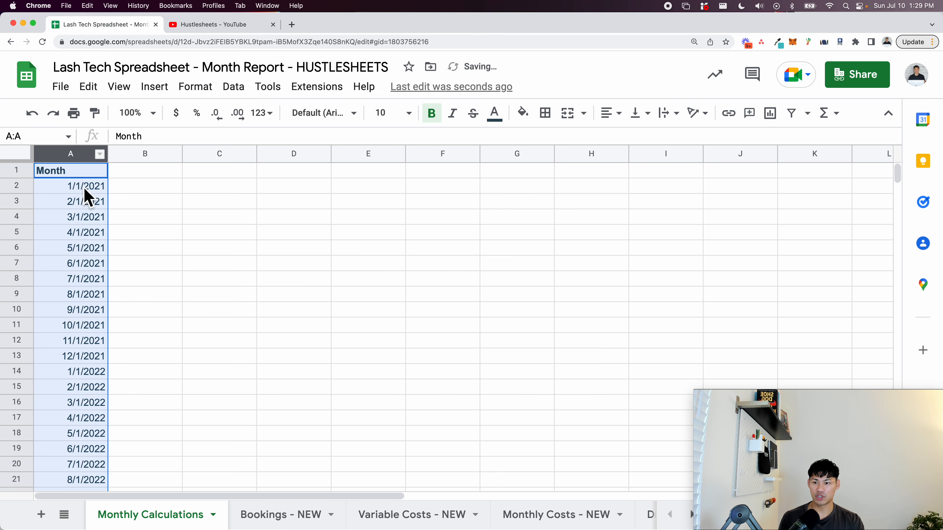
- Format the month headers in row 2 of Monthly Costs - NEW with the standard Date number format
left_click(260, 294)
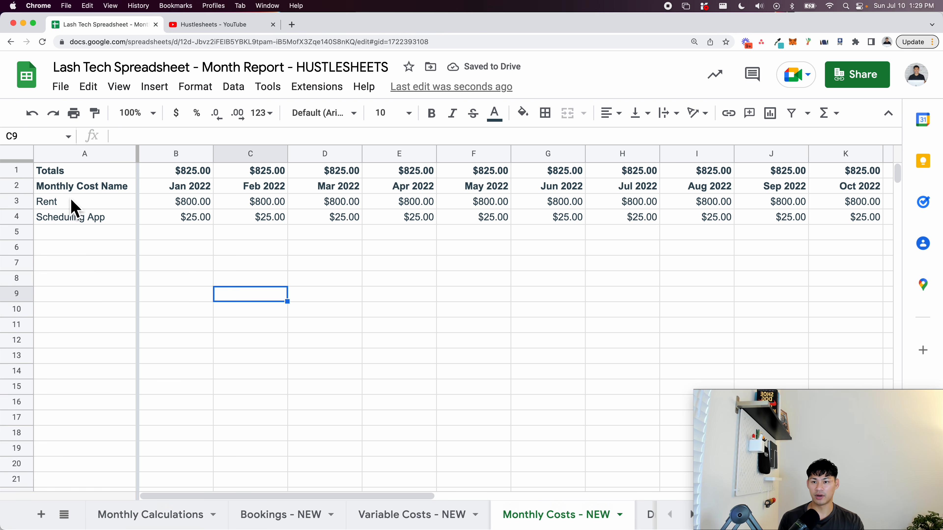
left_click(16, 185)
left_click(195, 86)
mouse_move(347, 152)
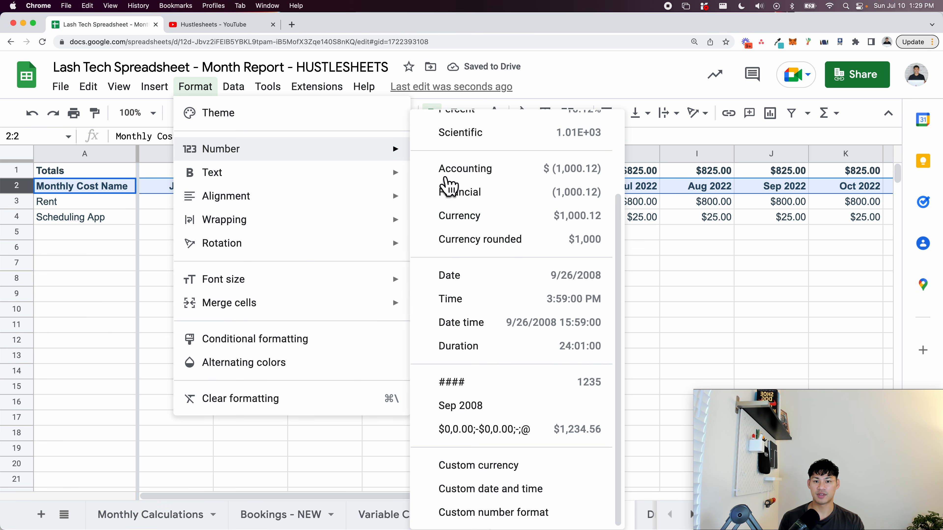
left_click(507, 277)
left_click(354, 237)
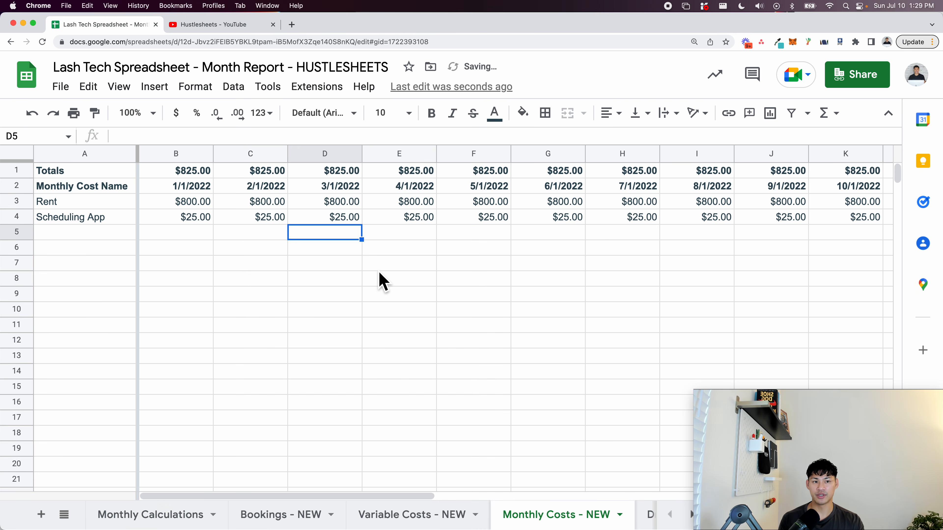
- Compare the Month column in Monthly Calculations with the earliest booking dates and column headers in Bookings - NEW
left_click(184, 515)
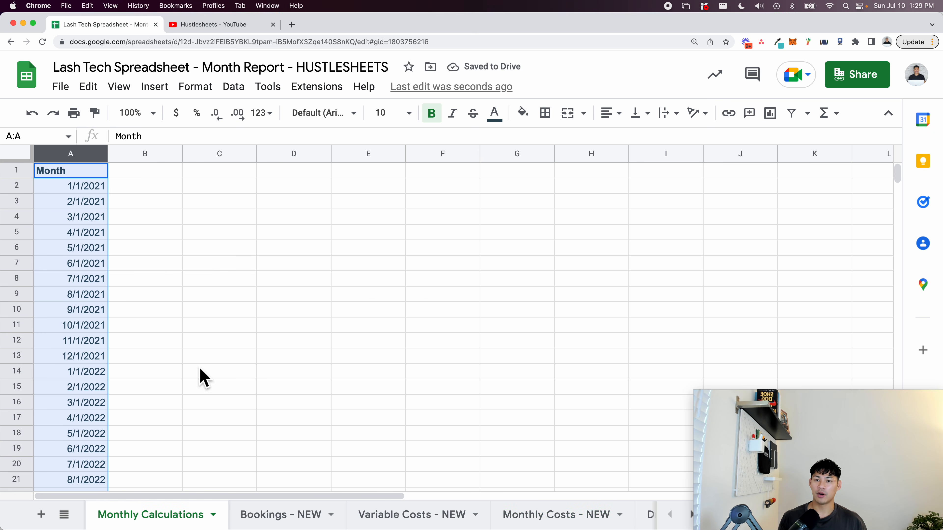
left_click(180, 253)
left_click(139, 176)
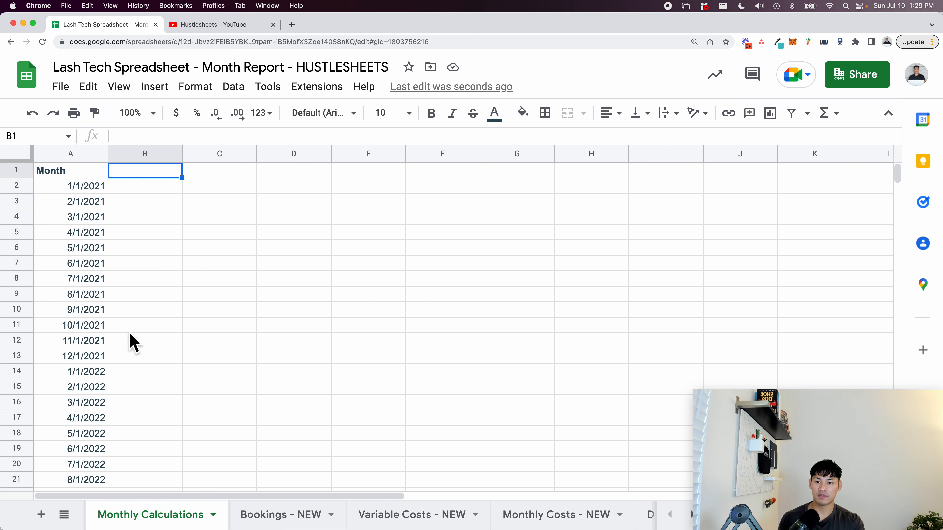
left_click(256, 516)
left_click(322, 300)
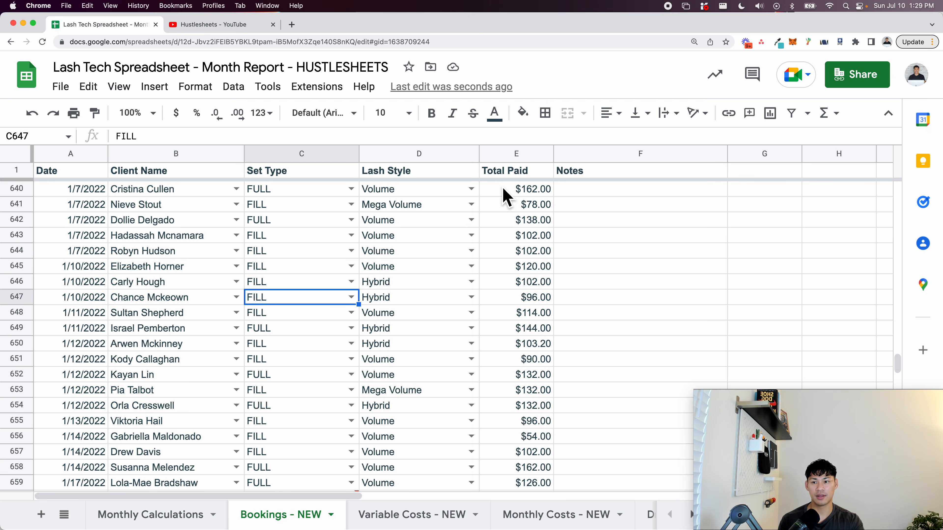
scroll(160, 186, "up", 20)
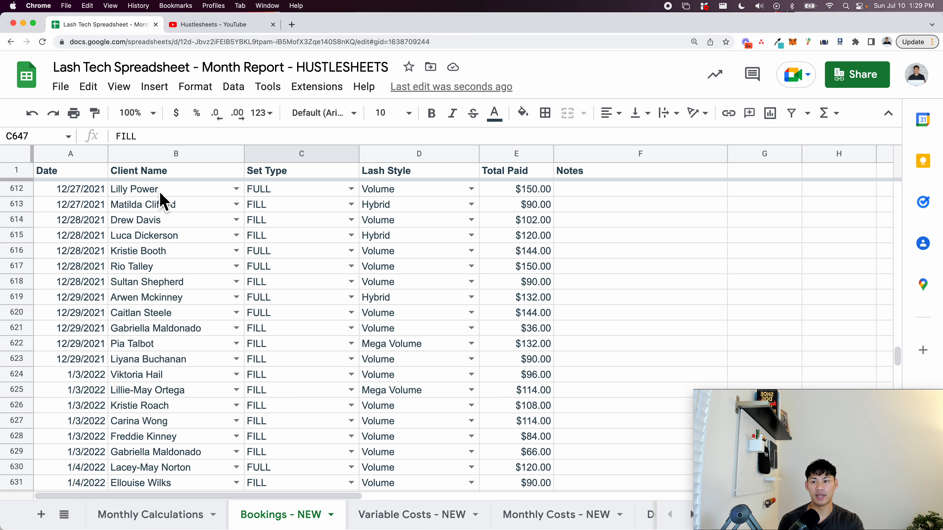
left_click(154, 169)
key("Down")
left_click(91, 210)
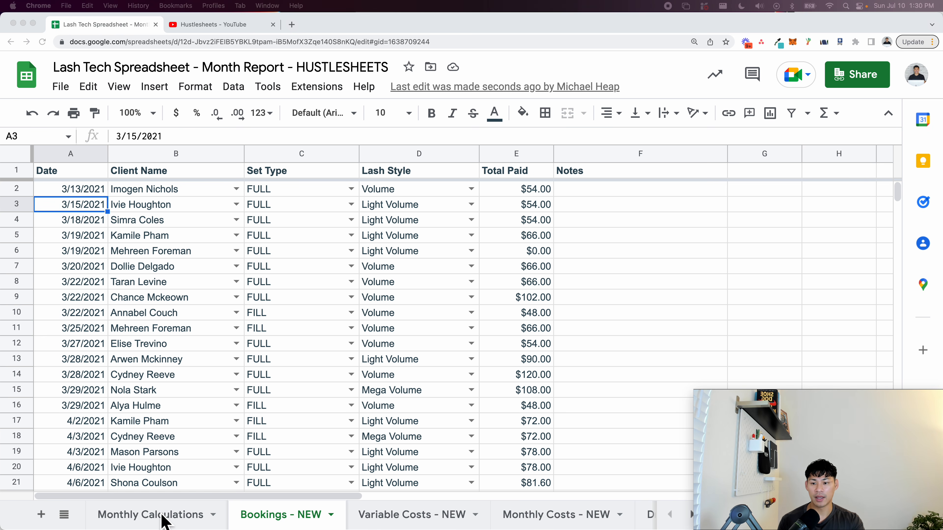
left_click(164, 519)
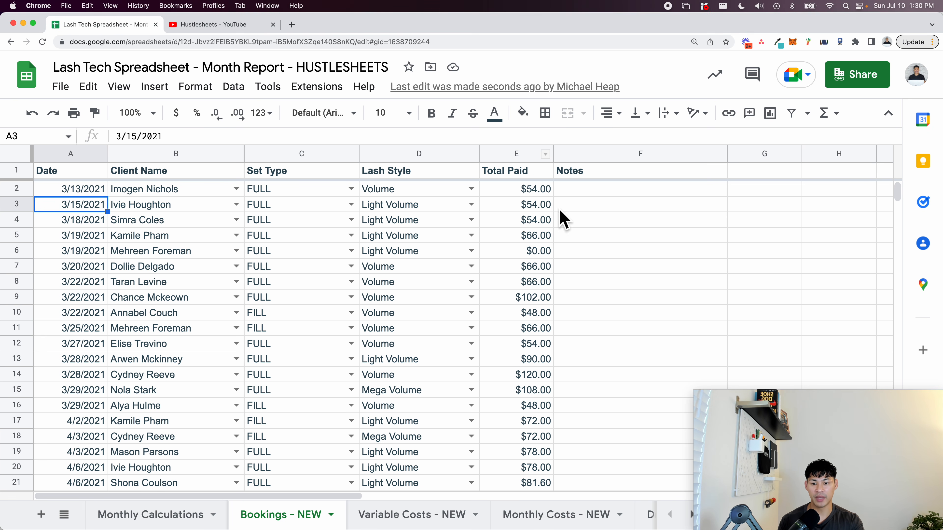
- Rename the Total Paid header in Bookings - NEW to Revenue and return to the Monthly Calculations sheet
left_click(521, 172)
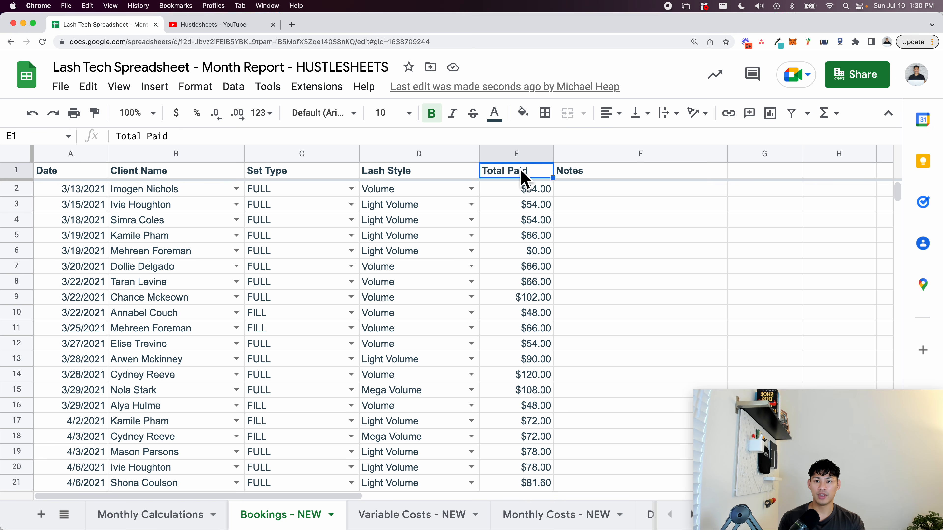
type("Rev")
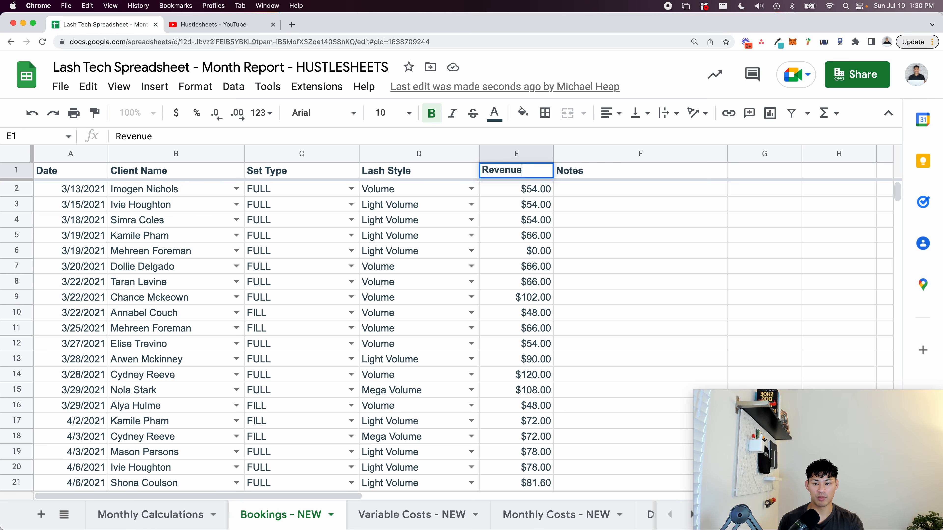
type("enue")
key("Return")
key("Up")
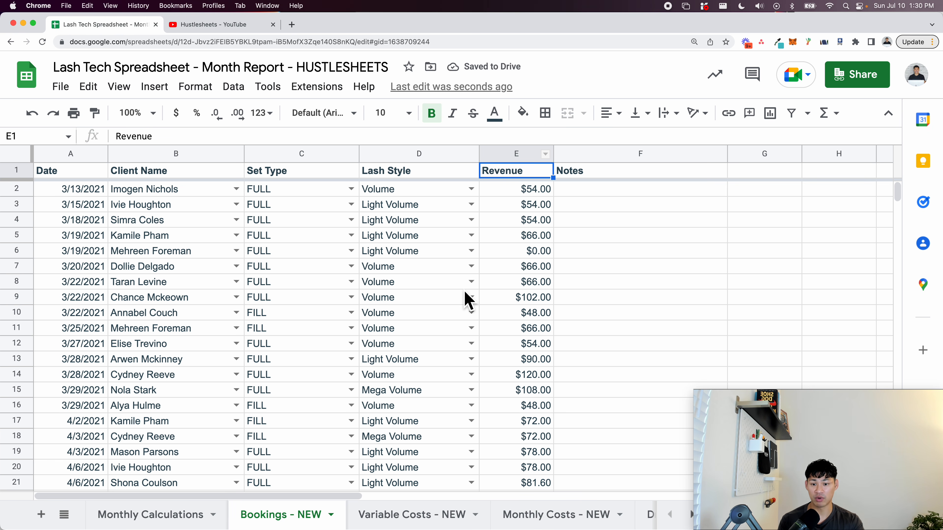
left_click(202, 519)
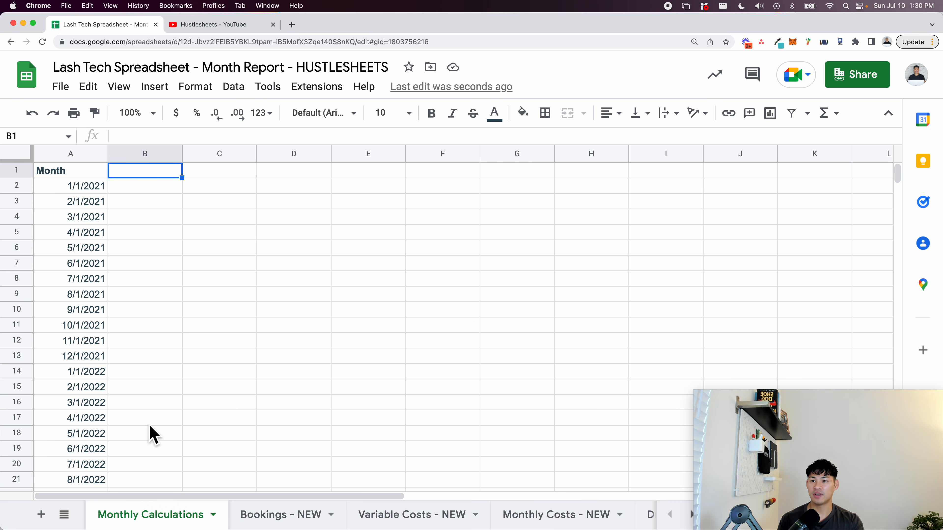
- Add a bold Revenue header in cell B1 of Monthly Calculations
type("Revenue")
key("Return")
key("Up")
key("super+b")
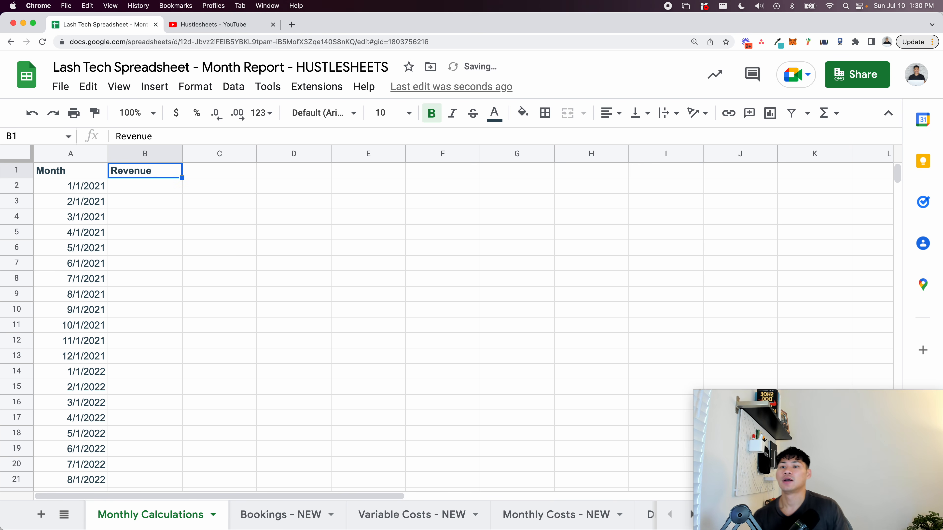
key("Down")
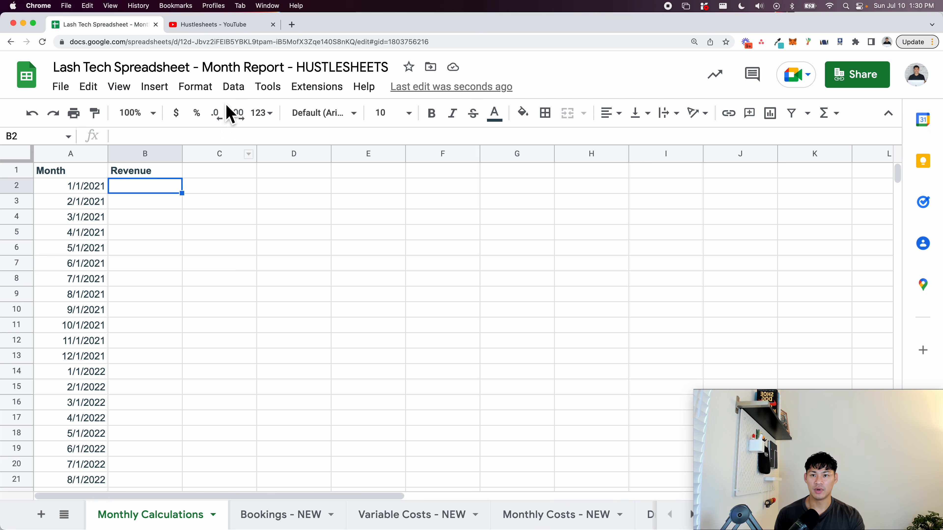
- Open the same spreadsheet in a second browser window and tile the two windows side by side
left_click(226, 42)
key("super+c")
key("super+n")
key("super+v")
key("Return")
key("ctrl+alt+Right")
left_click(254, 240)
key("ctrl+alt+Left")
left_click(255, 246)
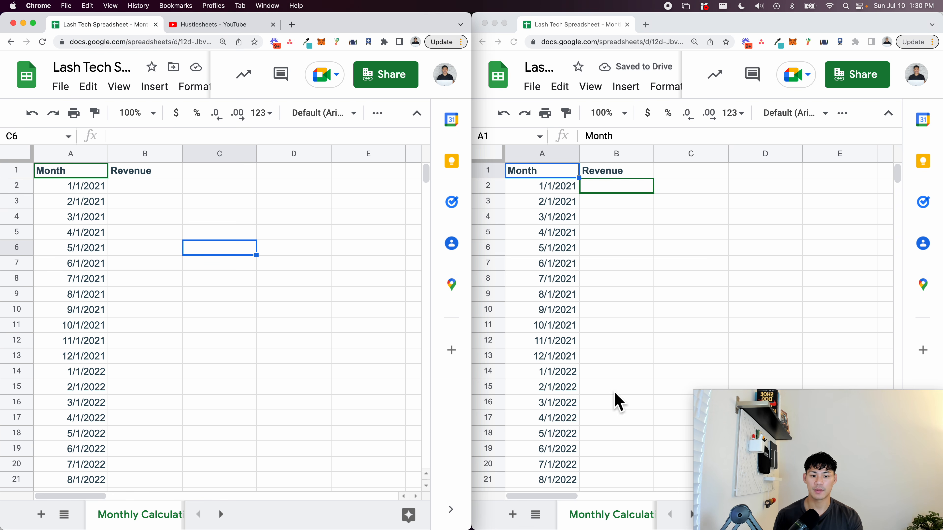
- Show the Revenue column of Bookings - NEW in the second window to compare it with the Monthly Calculations sheet
left_click(619, 514)
scroll(619, 514, "right", 3)
left_click(614, 511)
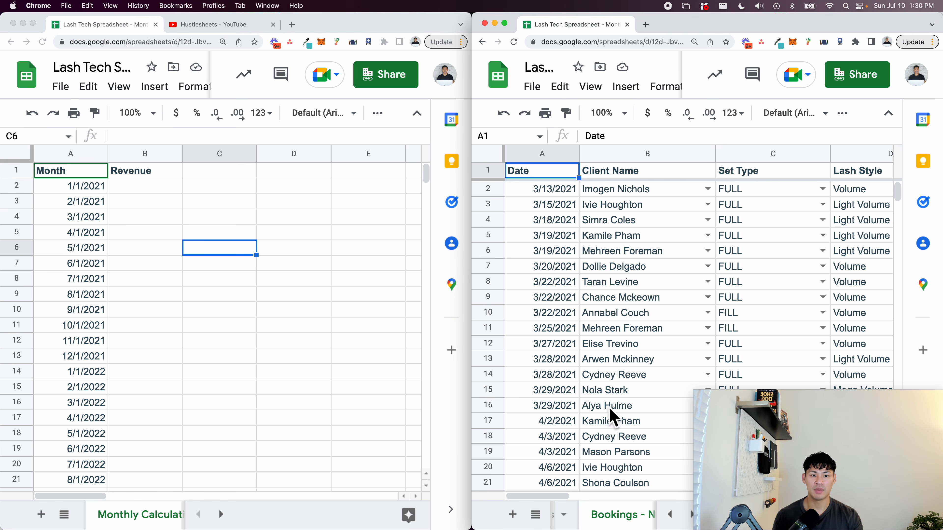
scroll(595, 290, "right", 5)
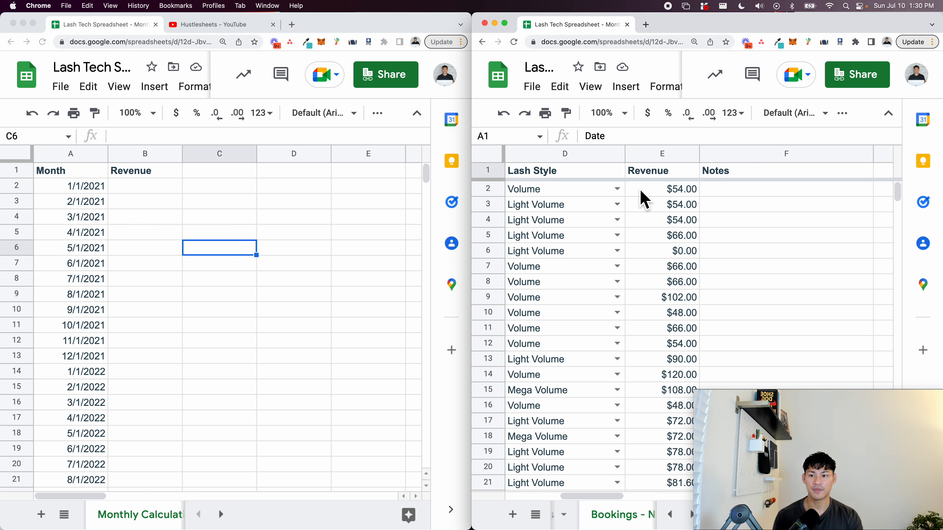
left_click(384, 234)
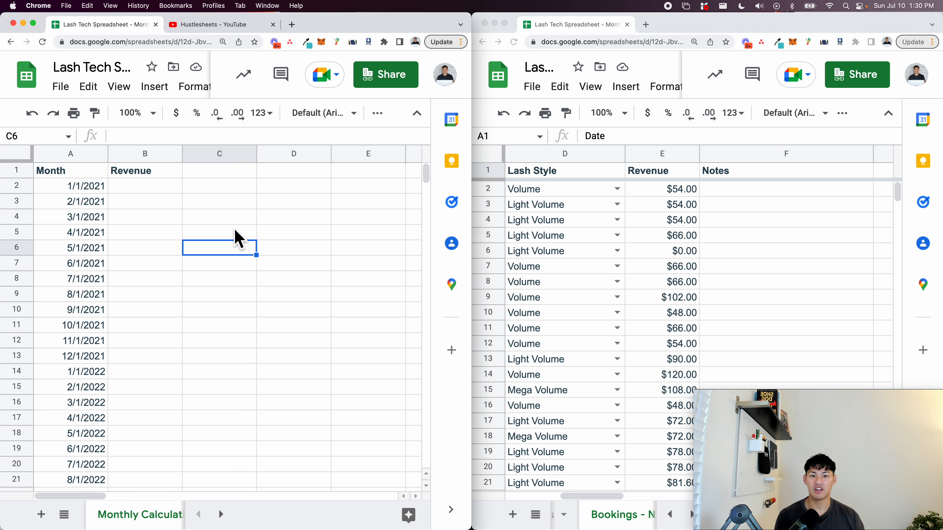
left_click(134, 188)
- Maximize the window that shows Bookings - NEW
left_click(593, 244)
left_click(593, 242)
key("ctrl+alt+Return")
left_click(504, 256)
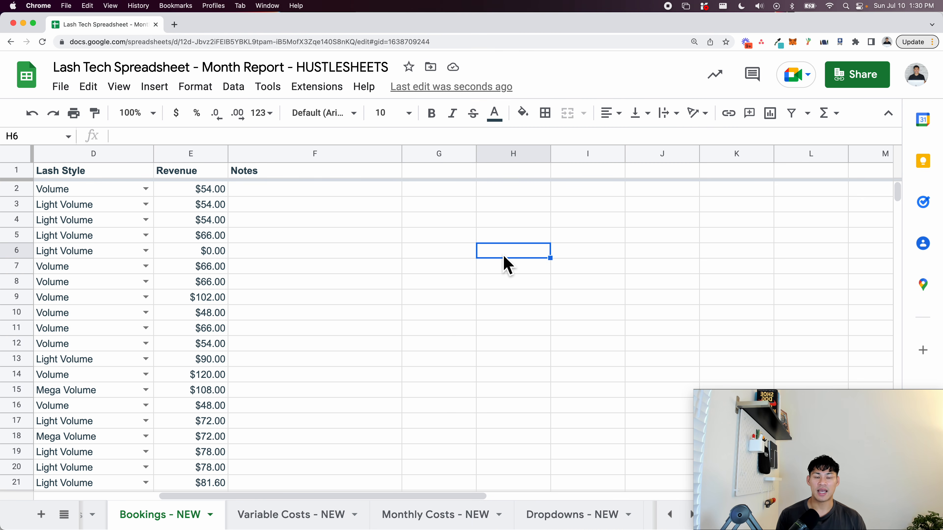
- Add a Month header in cell G1 of Bookings - NEW
scroll(508, 266, "left", 5)
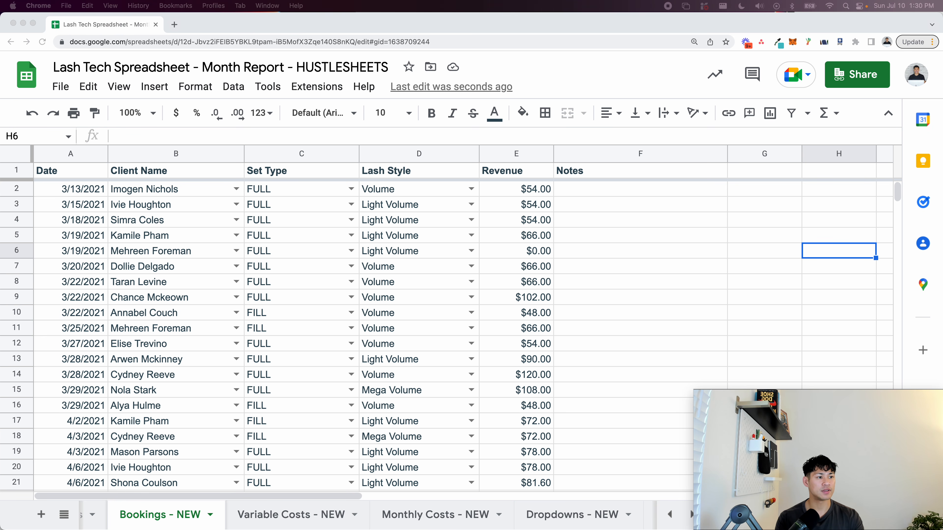
left_click(748, 175)
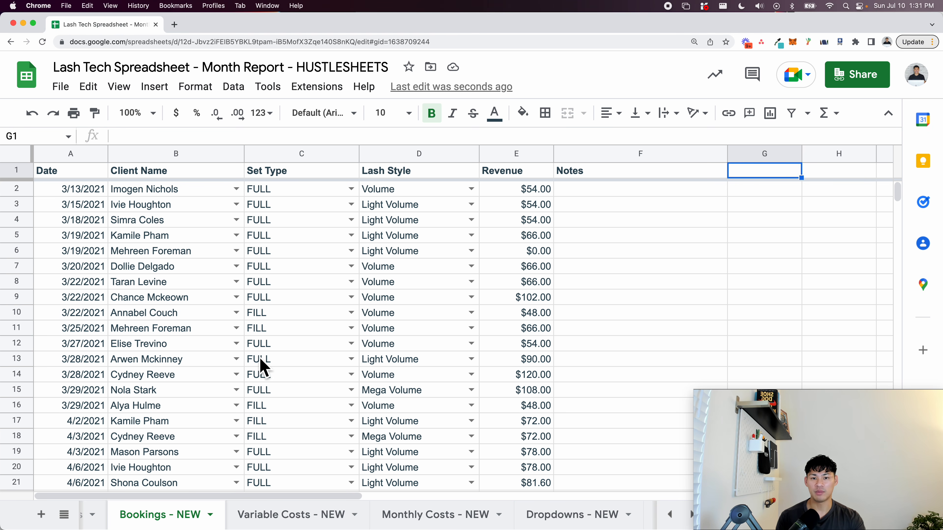
type("Mon")
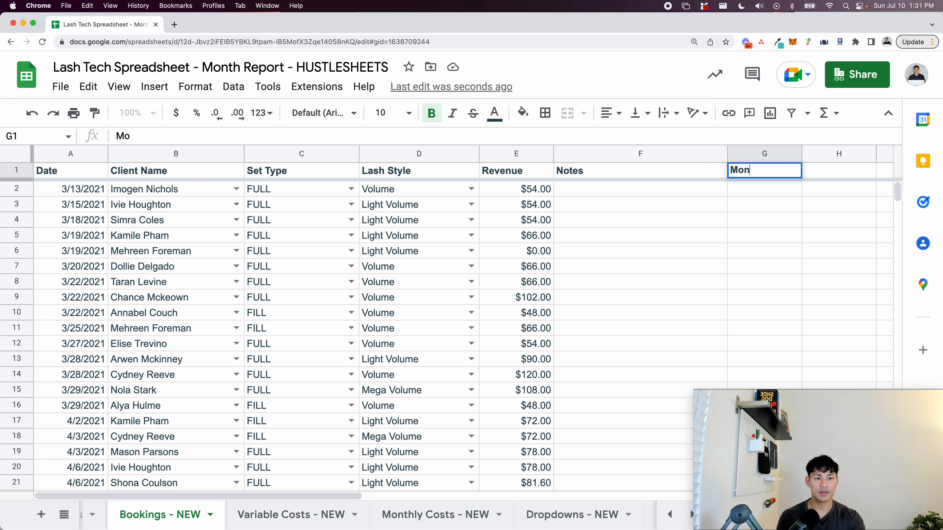
type("th")
key("Return")
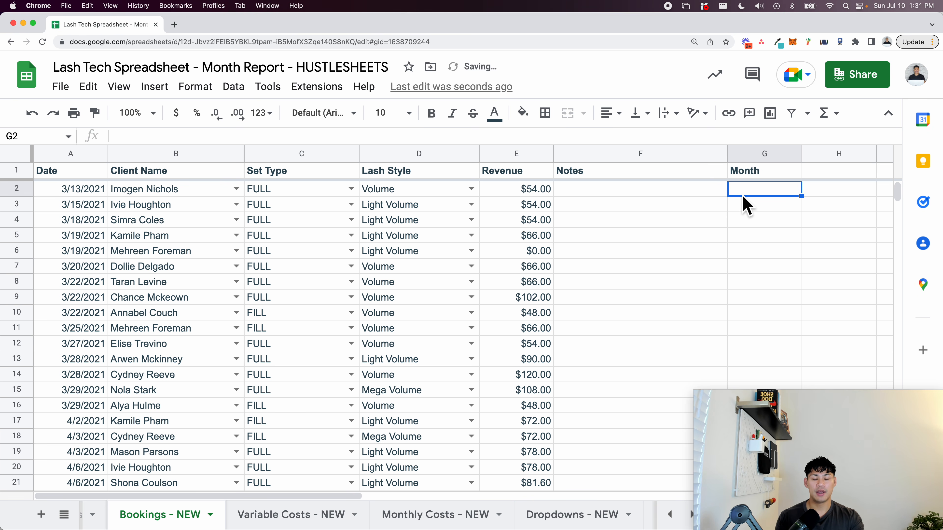
- Enter the formula =DATE(YEAR(A2),MONTH(A2),1) in G2 and dismiss the suggested autofill
type("=")
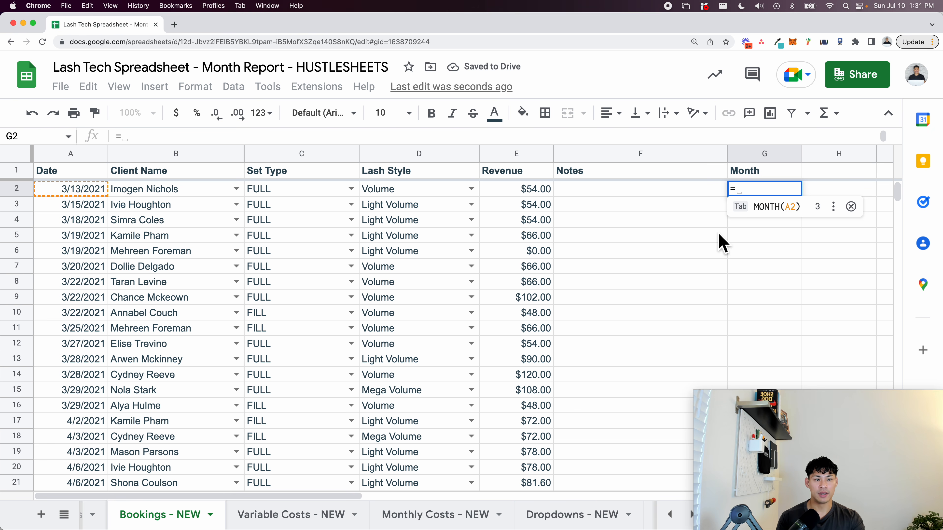
type("date")
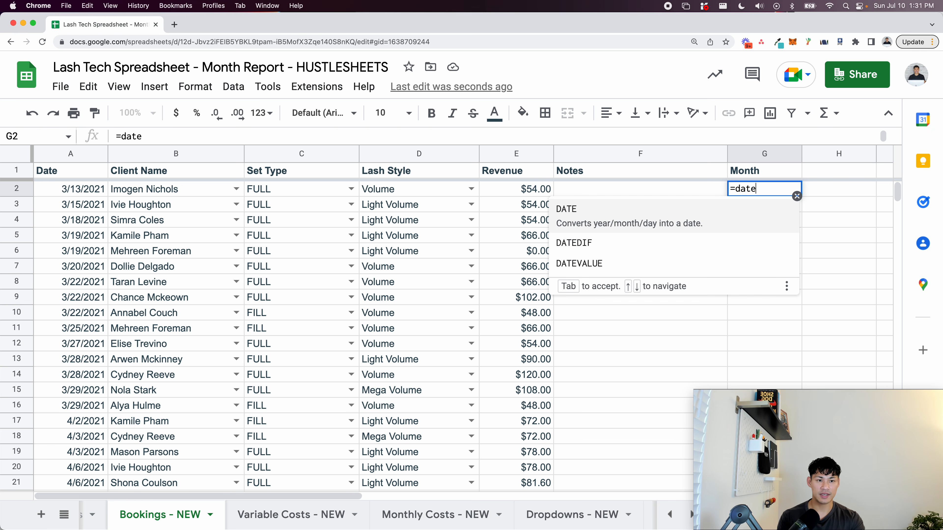
key("Tab")
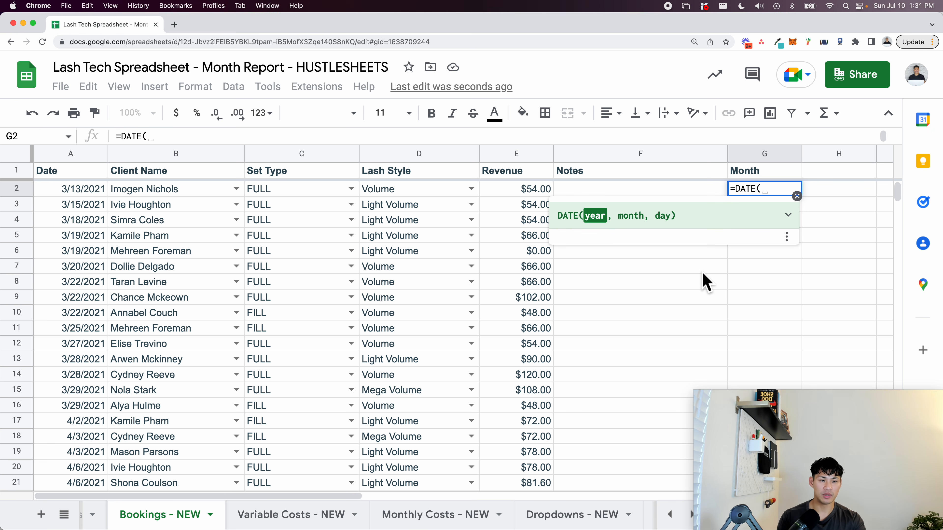
type("YE")
key("BackSpace")
key("BackSpace")
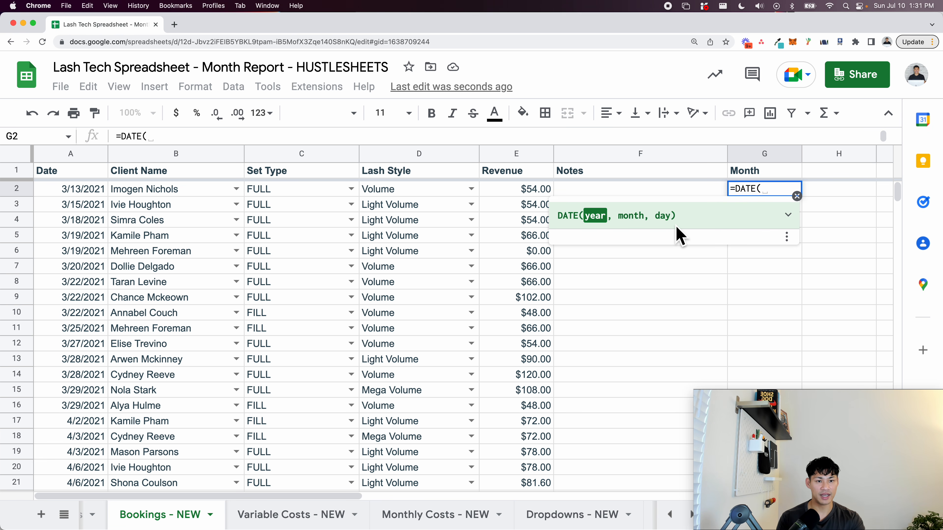
type("YEAR(")
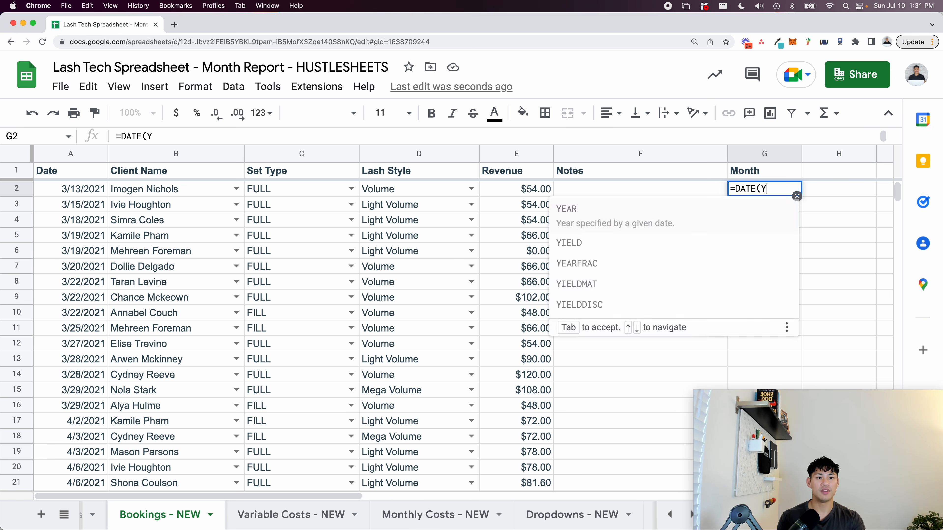
left_click(87, 193)
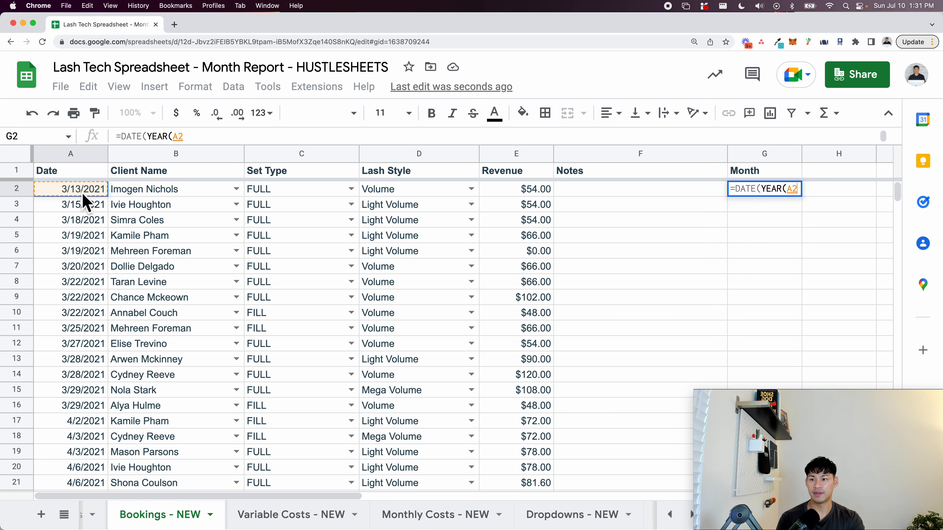
type(")")
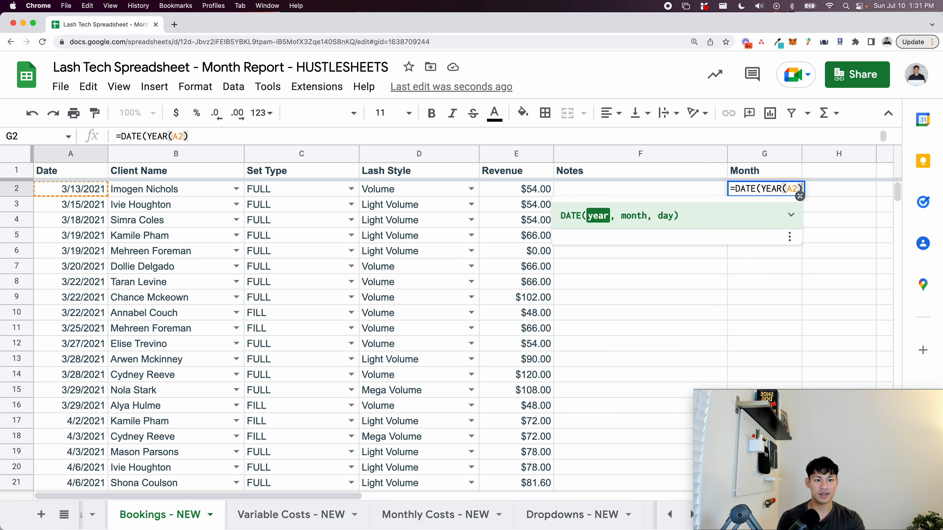
type(", MONTH(")
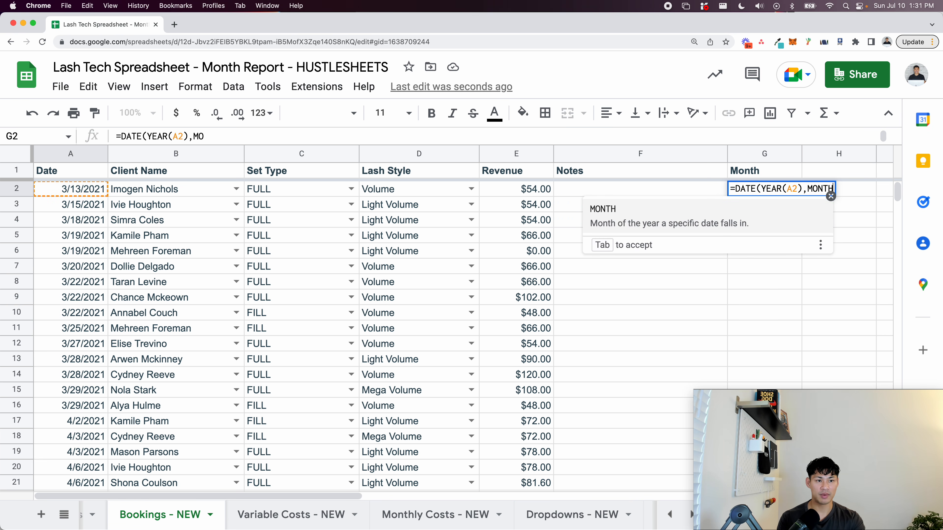
left_click(86, 190)
type("), ")
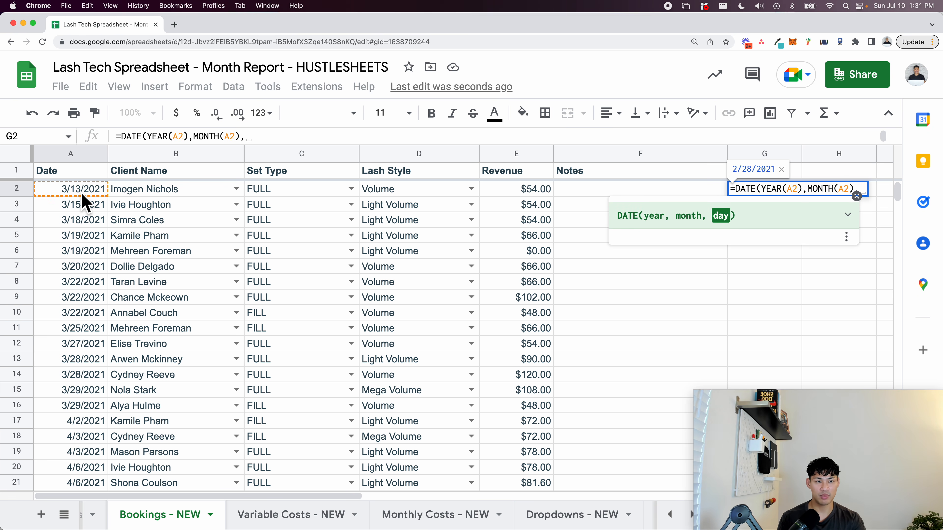
type("1")
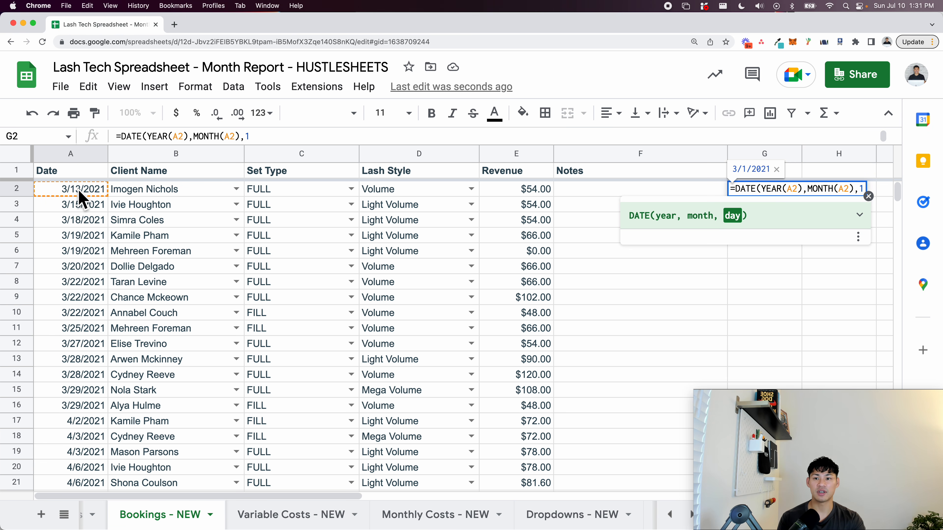
type(")")
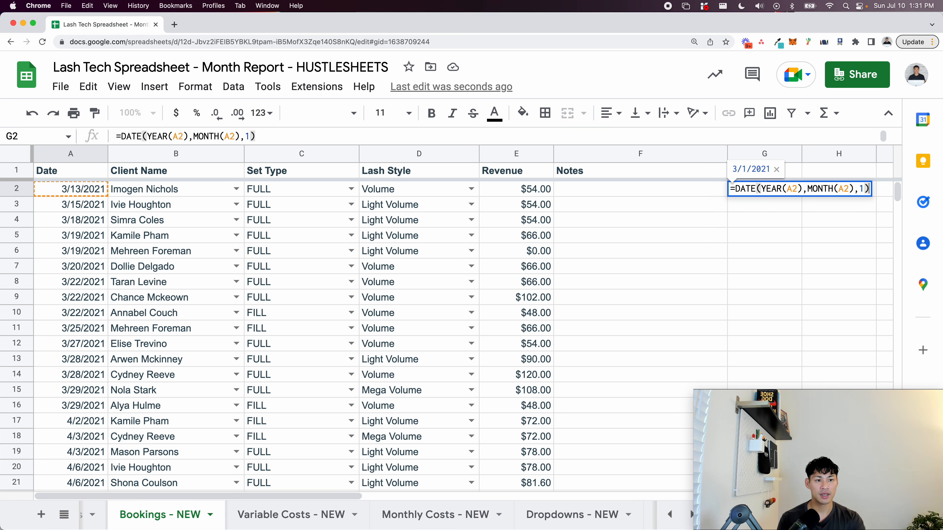
key("Return")
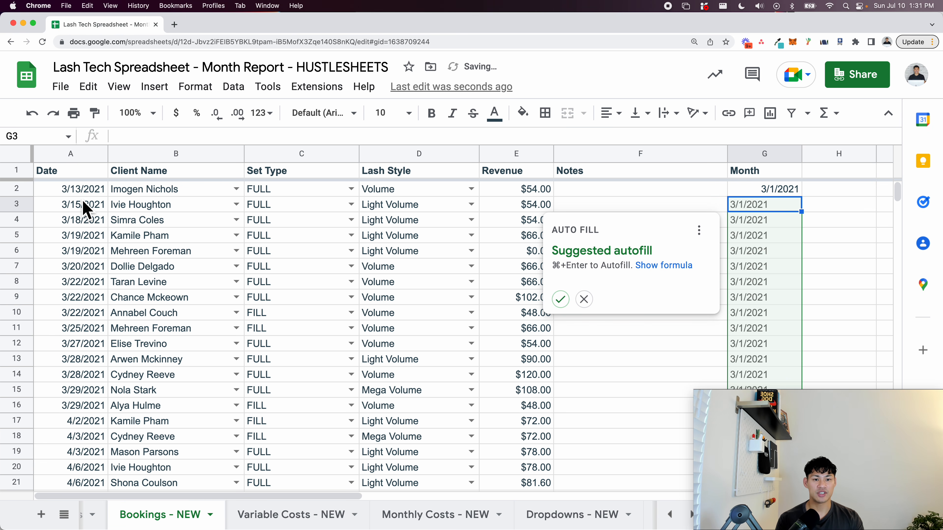
key("Escape")
- Fill the Month formula from G2 down through G1005 so every booking row has it
scroll(144, 301, "right", 10)
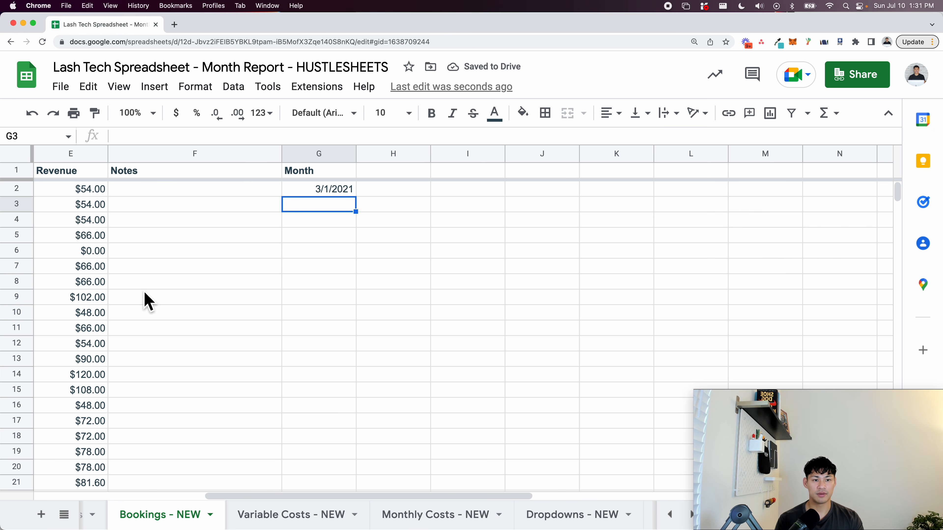
left_click(346, 193)
scroll(344, 200, "left", 10)
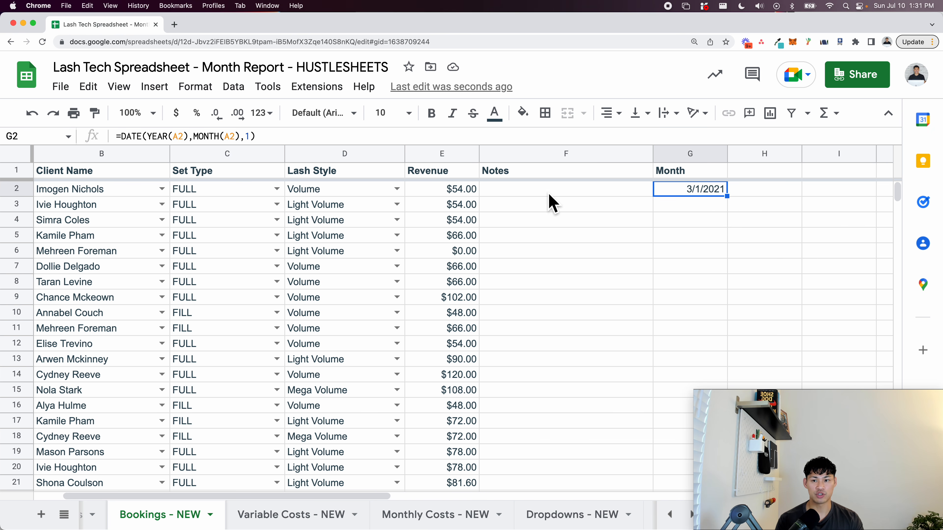
key("super+minus")
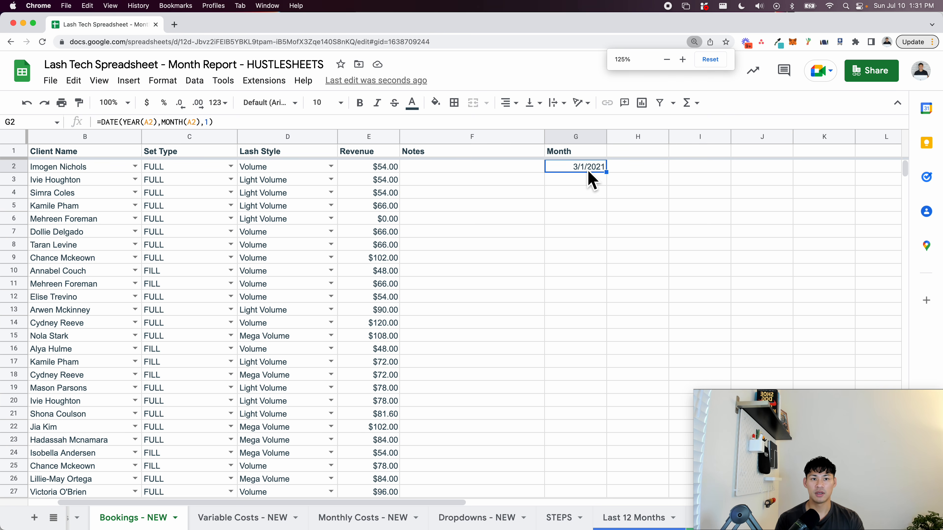
left_click_drag(591, 170, 584, 406)
key("super+d")
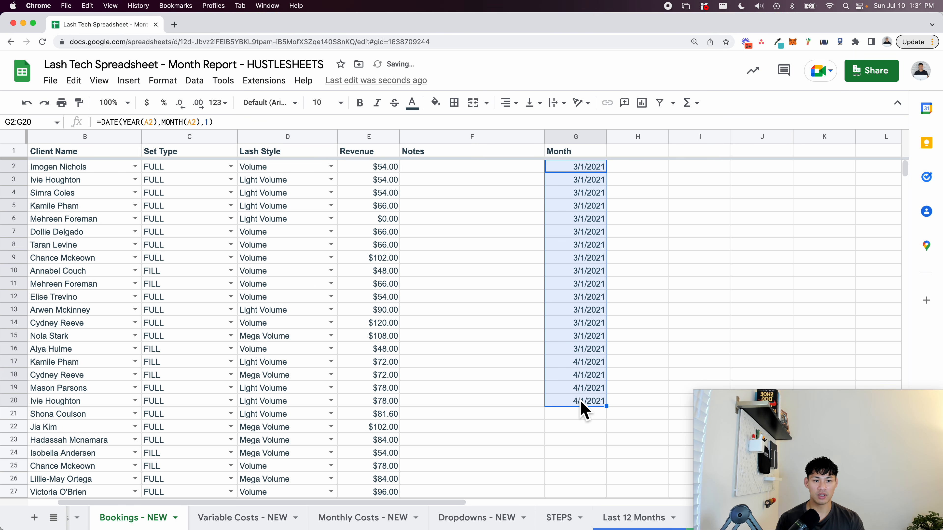
key("super+shift+Down")
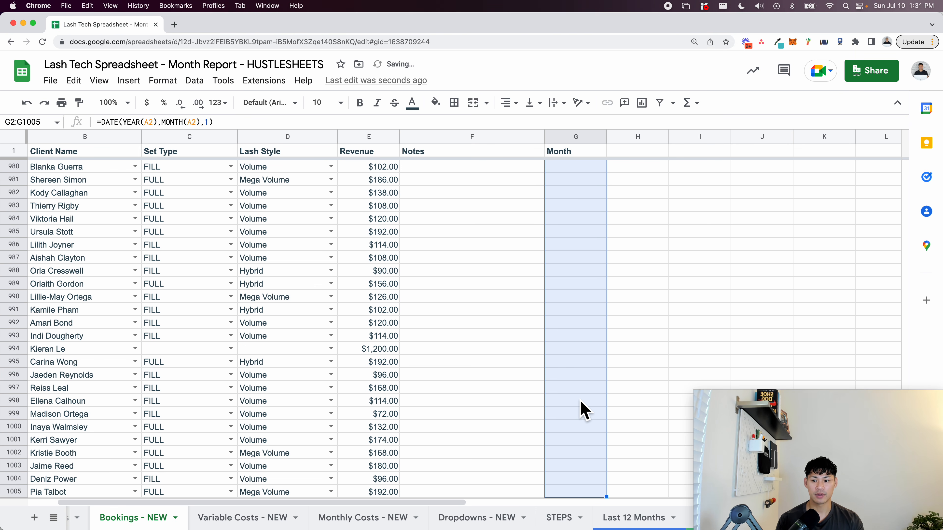
key("super+d")
scroll(583, 411, "down", 2)
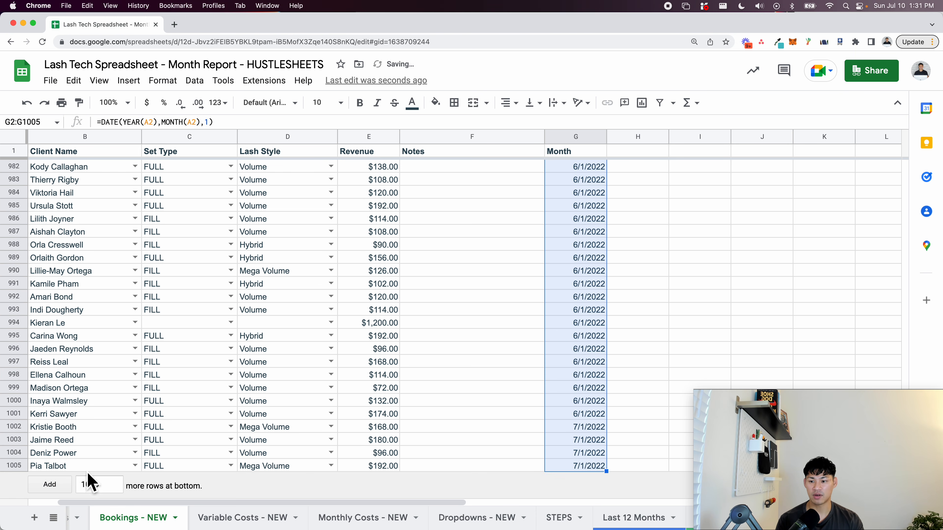
- Add more rows at the bottom of Bookings - NEW and fill the Month formula down to the sheet's last row
left_click(50, 484)
left_click(585, 153)
key("Down")
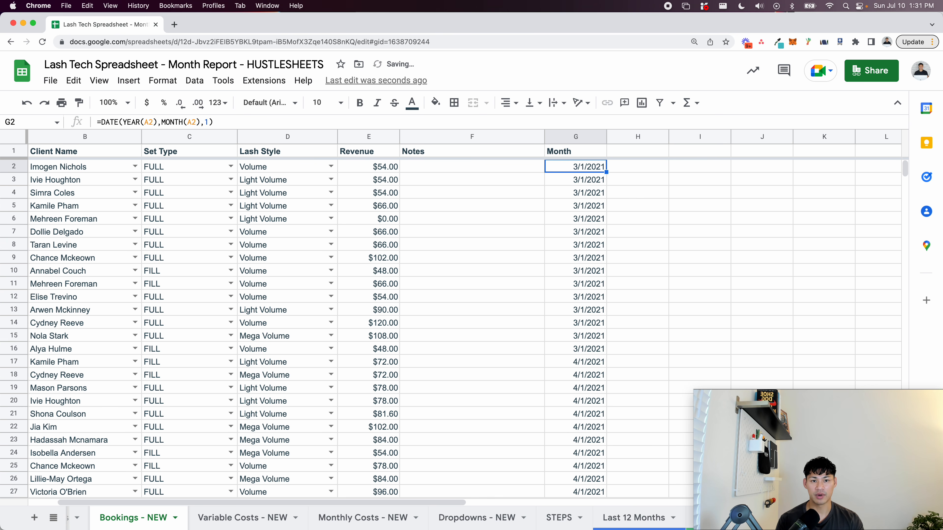
key("super+shift+Down")
key("super+d")
key("super+Up")
key("Down")
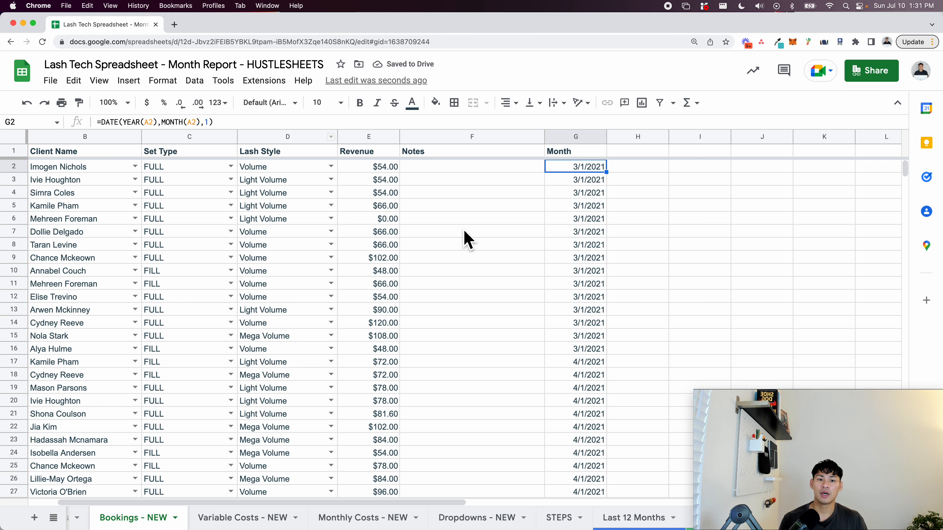
- Compare the booking dates in column A with the calculated values in the Month column
scroll(175, 210, "left", 2)
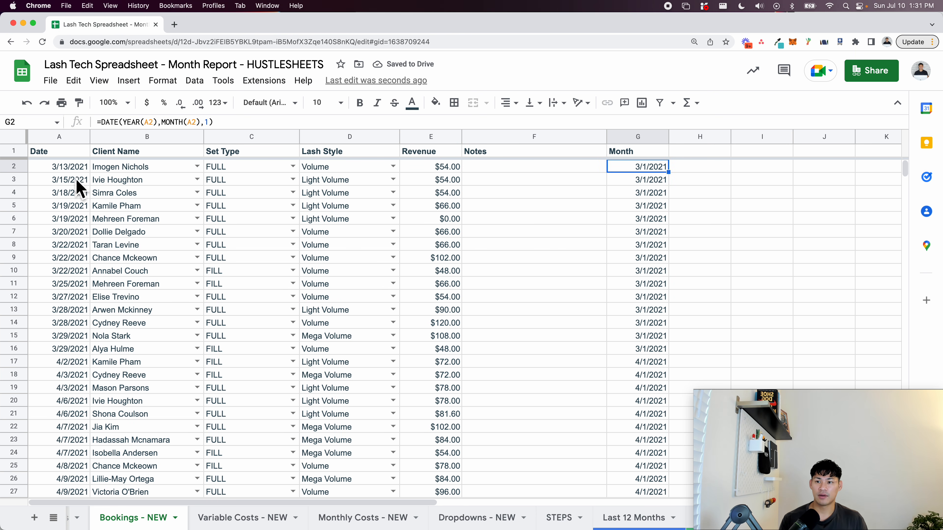
left_click(73, 172)
left_click_drag(72, 170, 99, 351)
left_click_drag(642, 170, 637, 494)
left_click(617, 344)
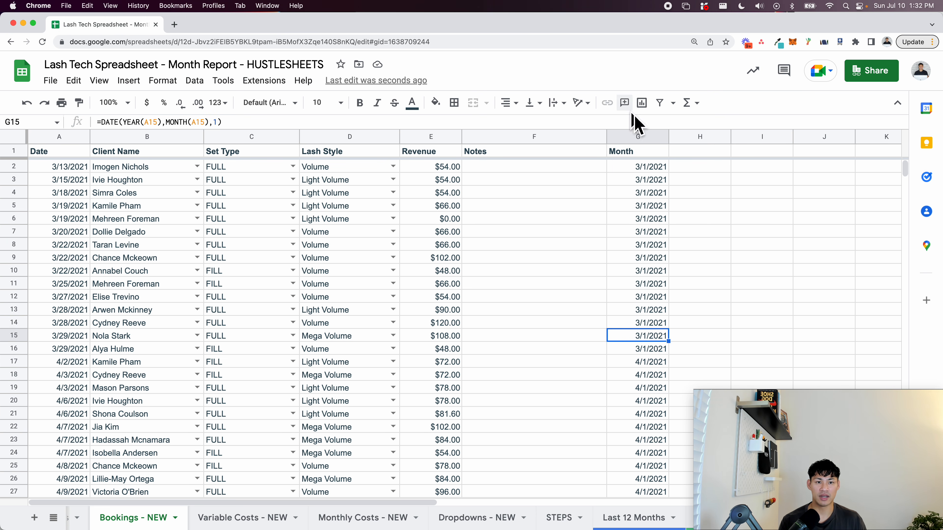
- Format the whole Month column G in Bookings - NEW with the abbreviated month and year format
left_click(631, 136)
left_click(163, 81)
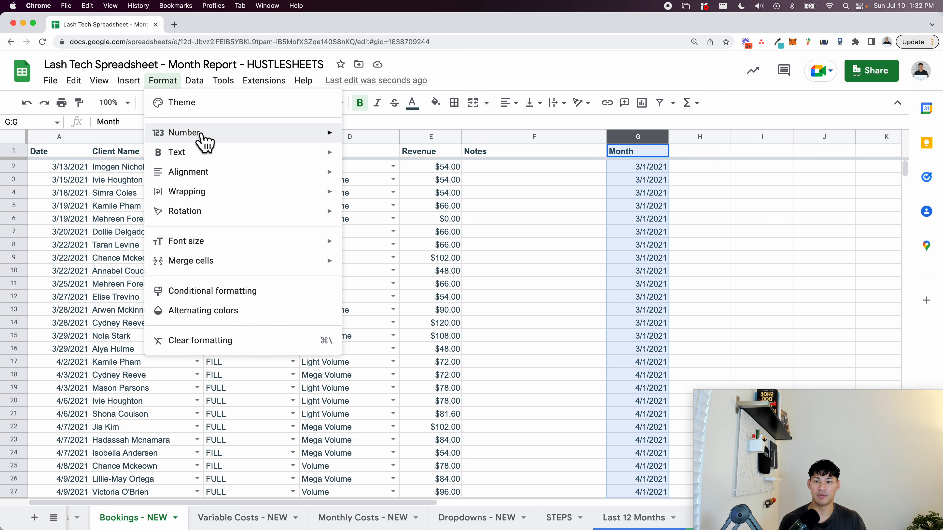
mouse_move(206, 141)
left_click(442, 431)
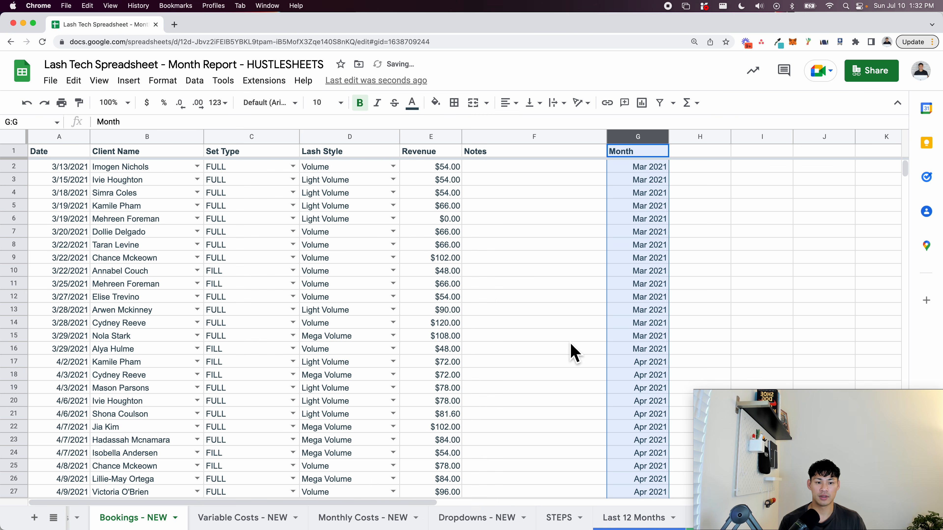
- Undo the month-and-year formatting of the Month column G in Bookings - NEW
left_click(570, 339)
scroll(646, 253, "down", 5)
scroll(646, 252, "up", 5)
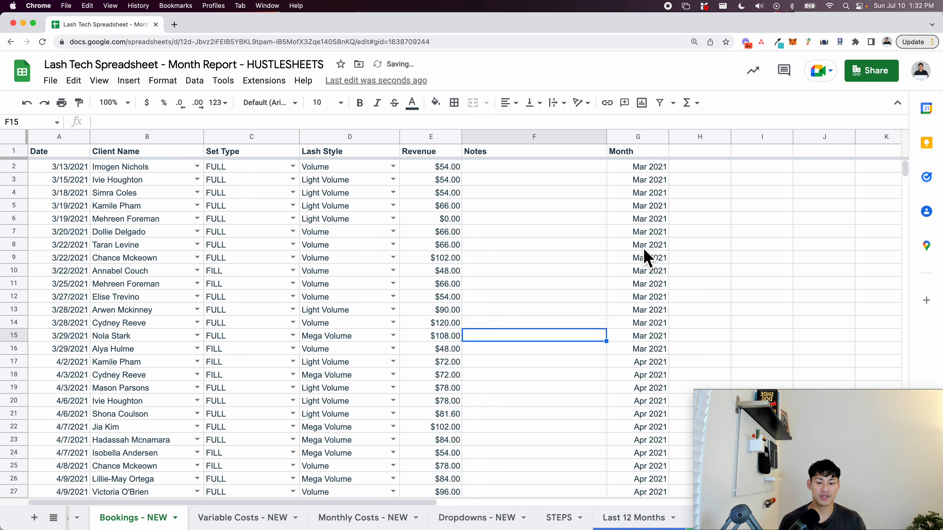
key("super+z")
left_click(644, 258)
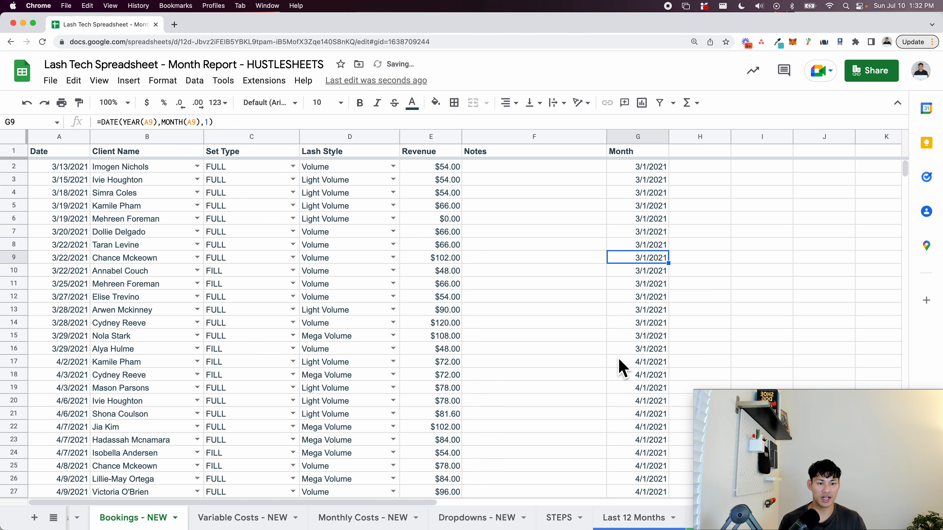
- Examine the Month formula's results at the bottom of column G, where the Date cells in column A are empty
scroll(620, 362, "down", 10)
scroll(622, 368, "down", 20)
scroll(620, 372, "right", 5)
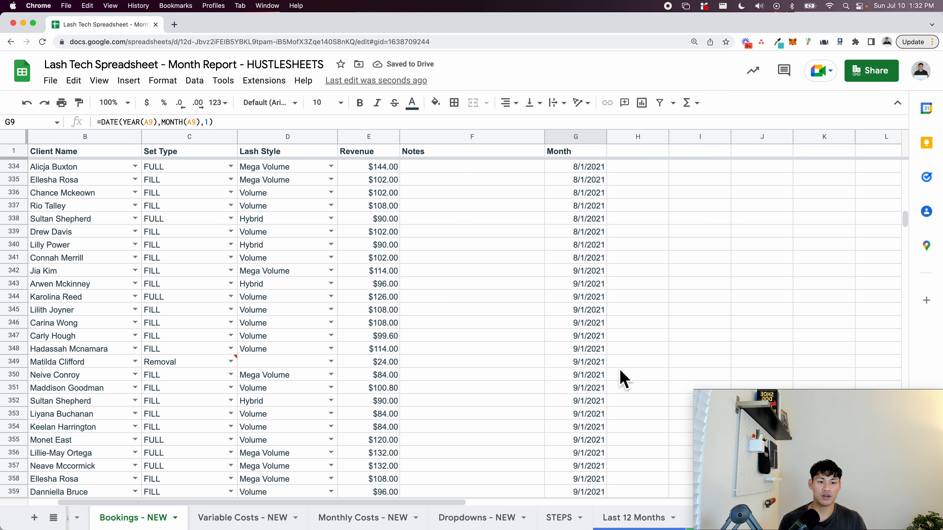
scroll(484, 362, "down", 1)
left_click(482, 353)
key("super+Down")
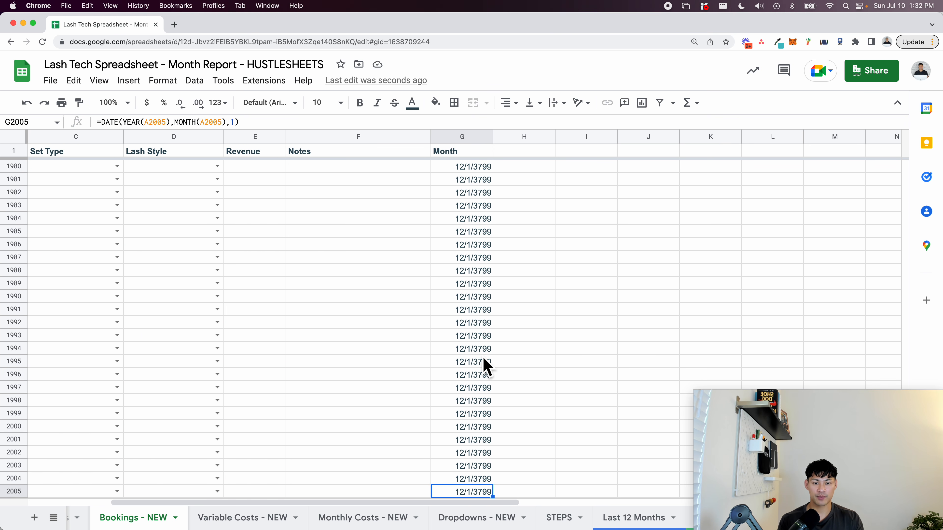
scroll(484, 366, "left", 3)
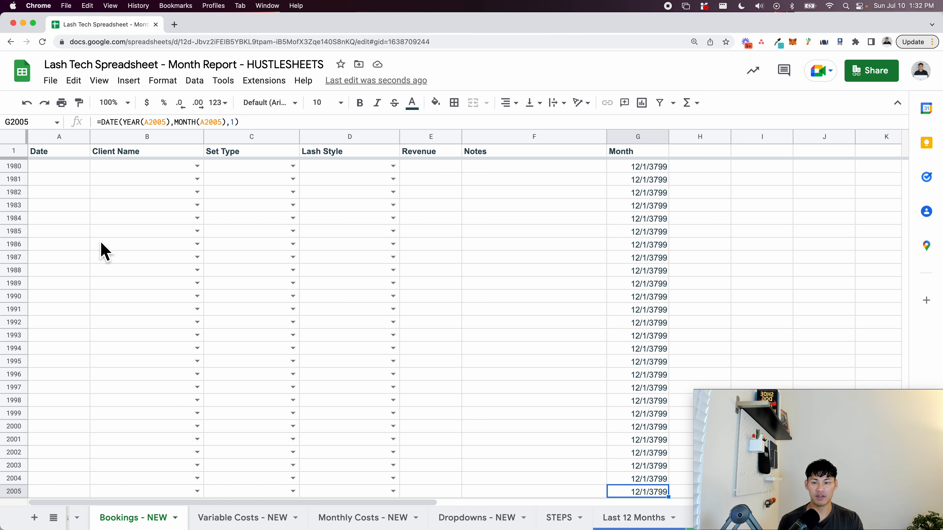
left_click(80, 245)
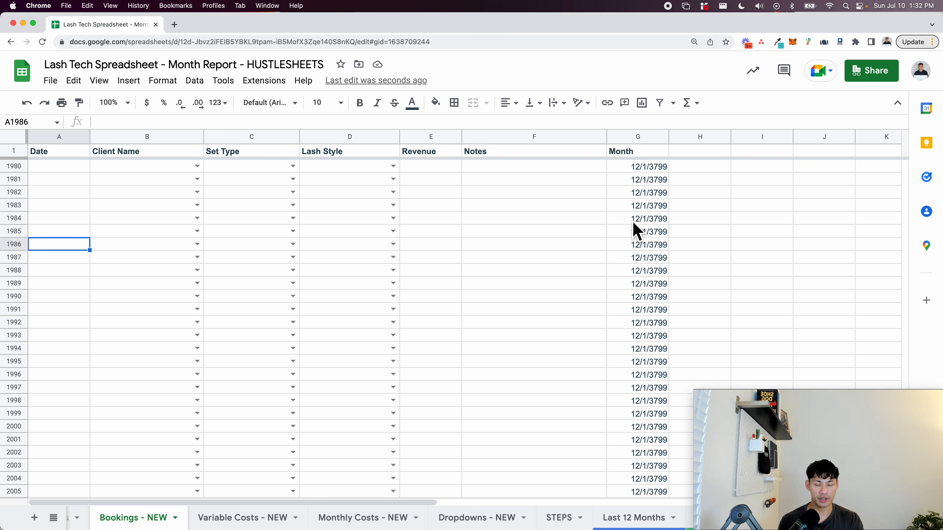
left_click(644, 242)
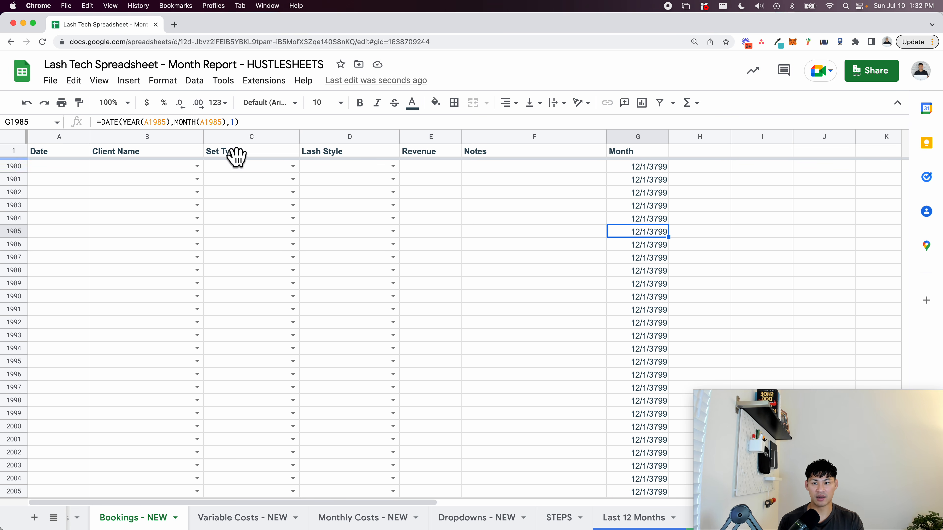
left_click(66, 207)
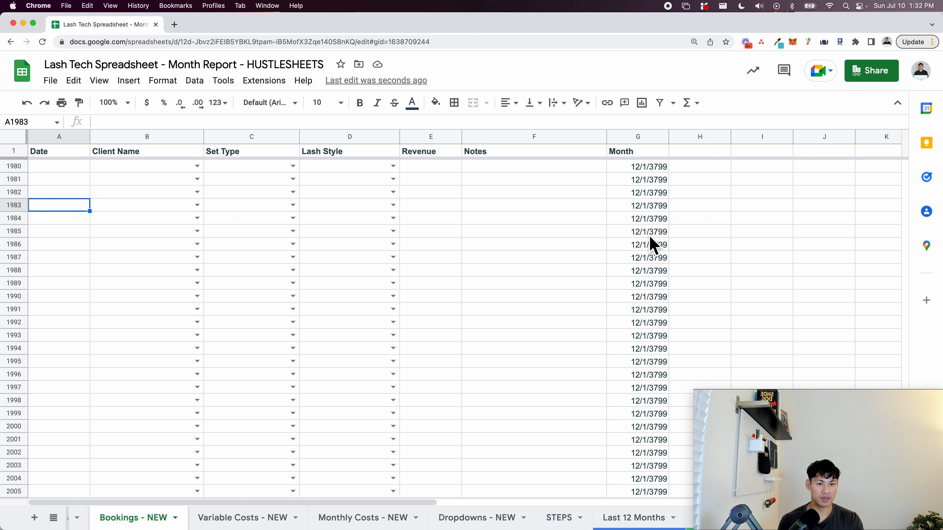
- Change the Month formula in G2 to =IF(A2="",, DATE(YEAR(A2),MONTH(A2),1)) so rows without a date stay blank
left_click(639, 153)
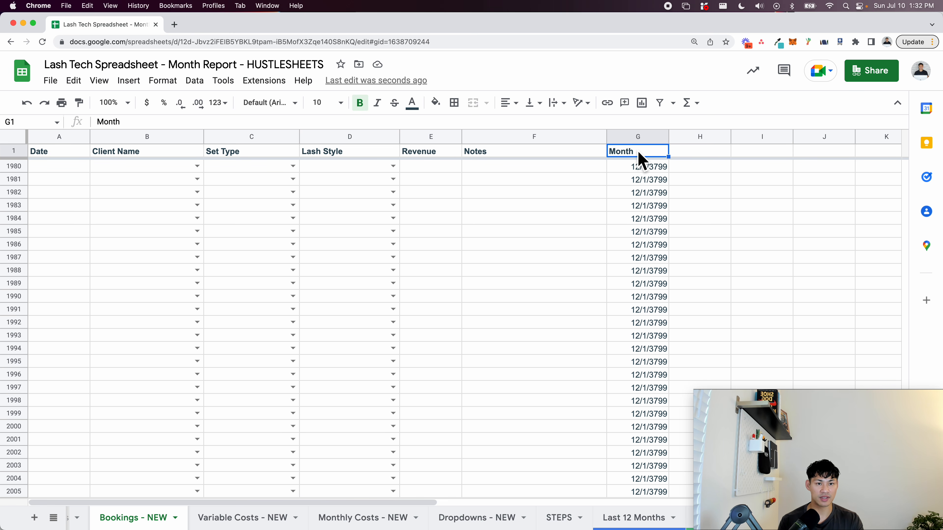
key("Down")
key("Return")
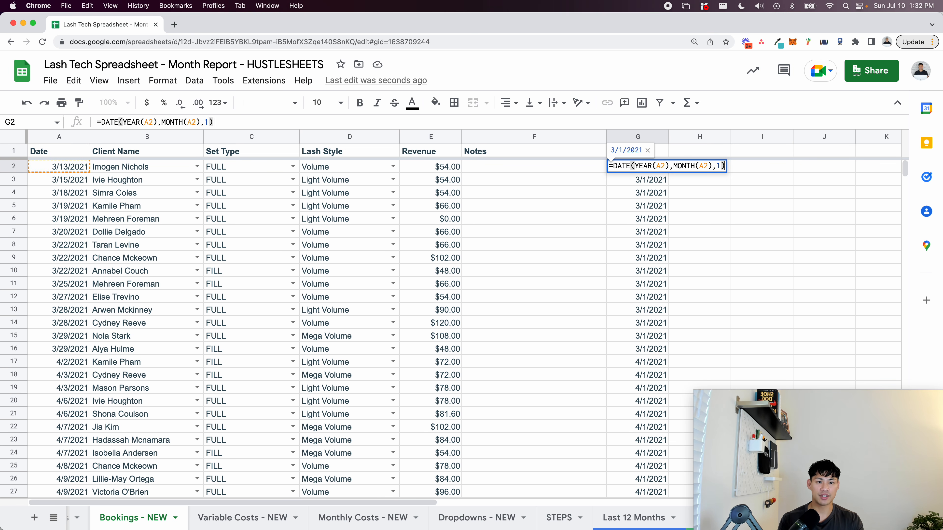
type("IF(")
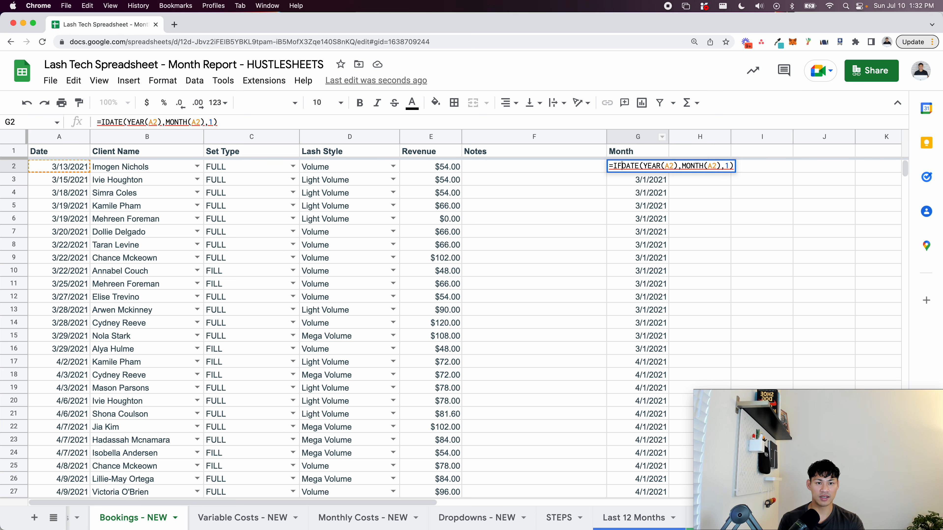
left_click(59, 167)
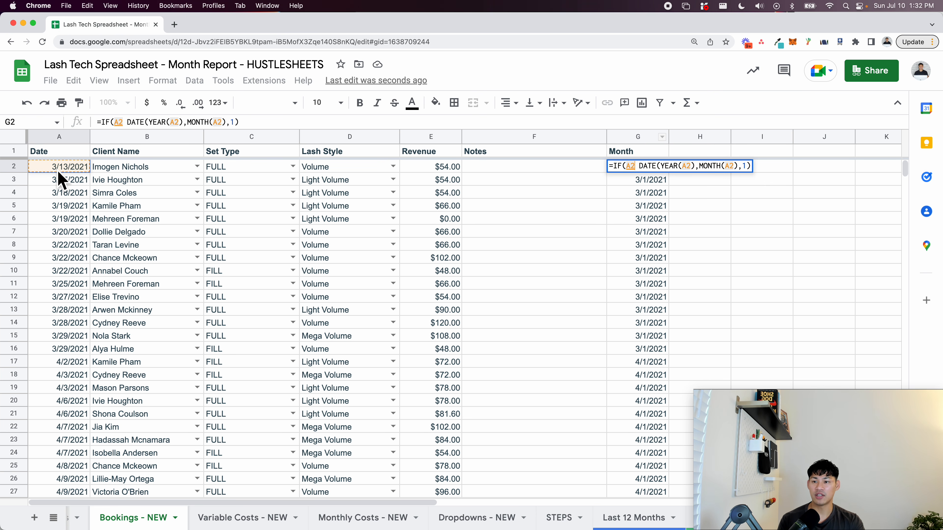
type("=\"\"")
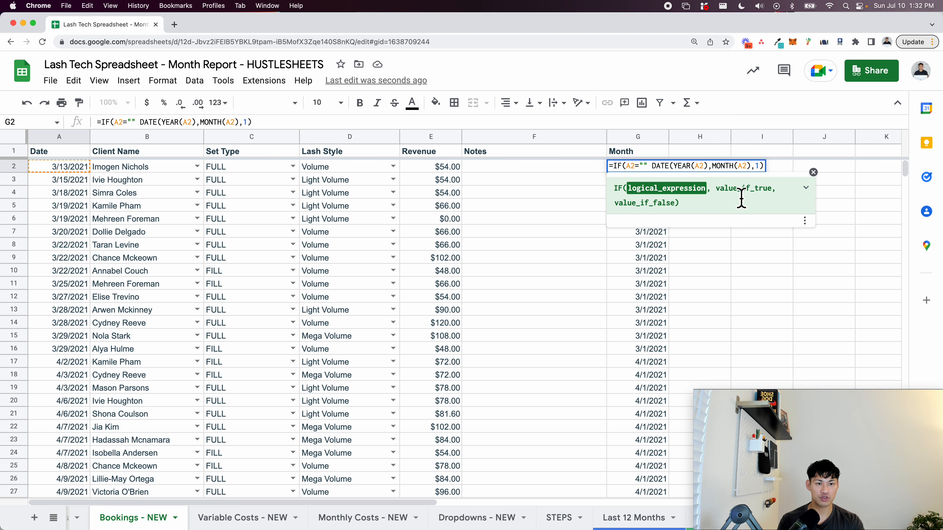
type(",,")
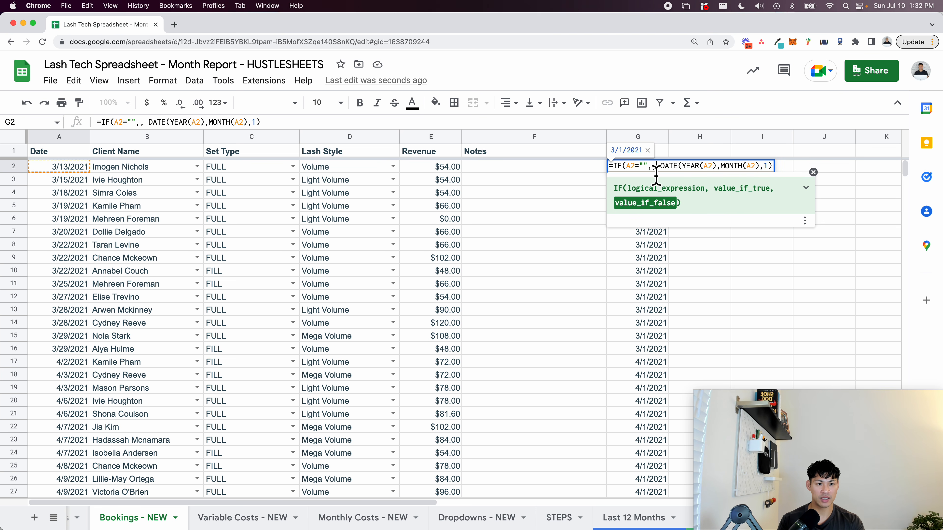
key("Left")
key("Right")
key("Left")
key("Right")
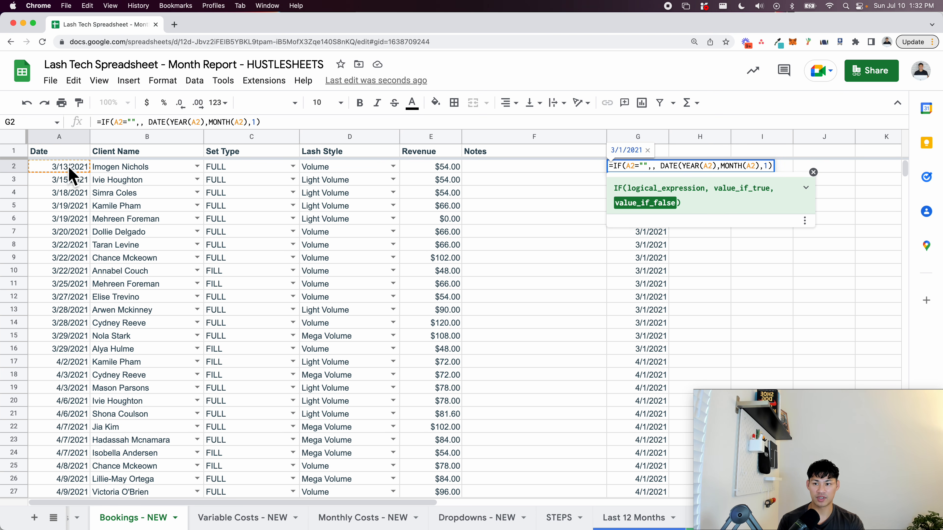
key("Return")
- Fill the updated IF formula from G2 down through G2005 and check the dateless rows at the bottom
key("Up")
key("Up")
key("Down")
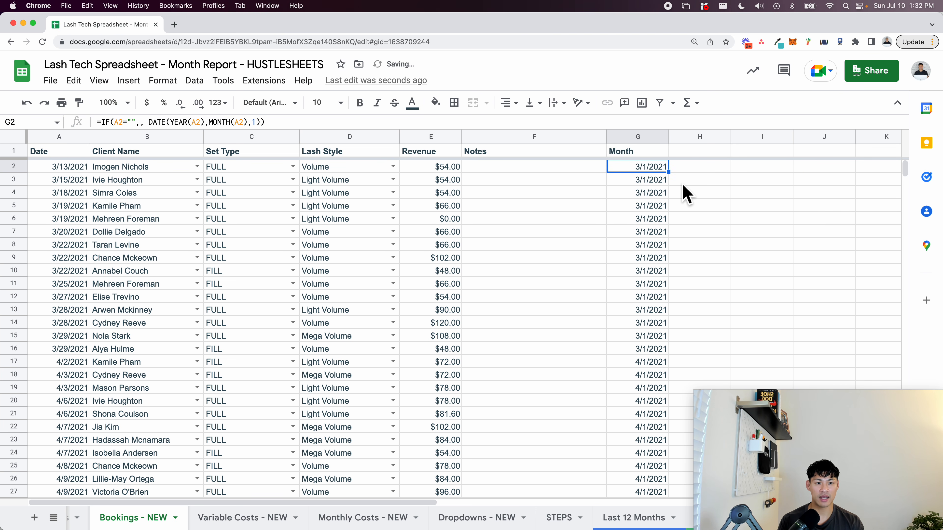
left_click_drag(669, 172, 669, 200)
key("super+shift+Down")
key("super+d")
left_click(650, 236)
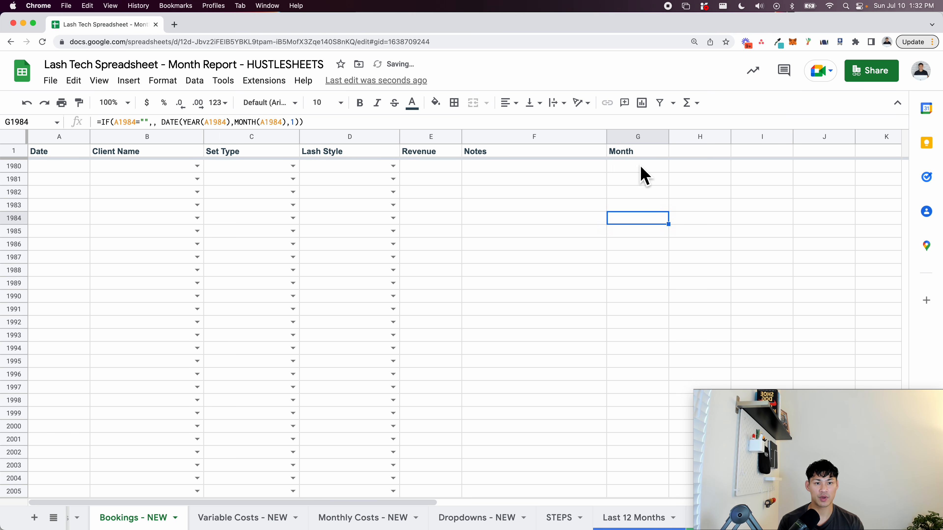
left_click(637, 246, "shift")
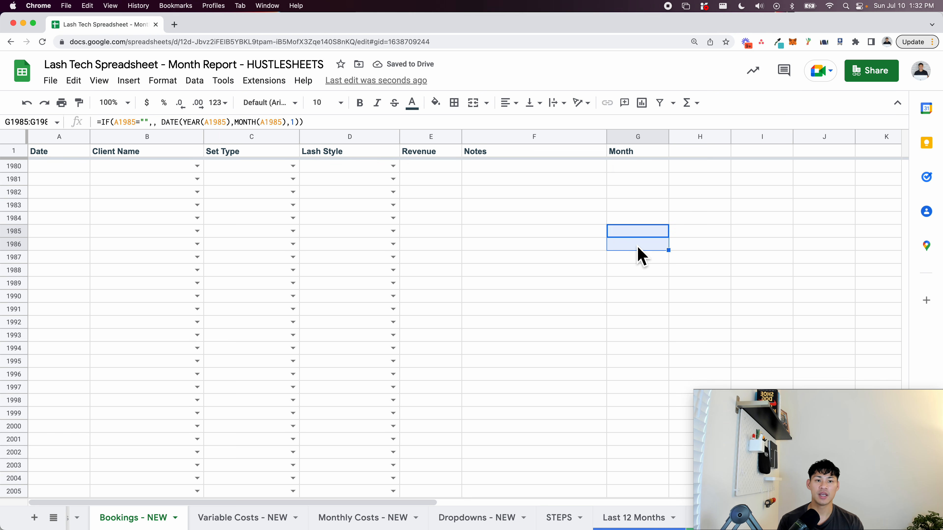
left_click(638, 271)
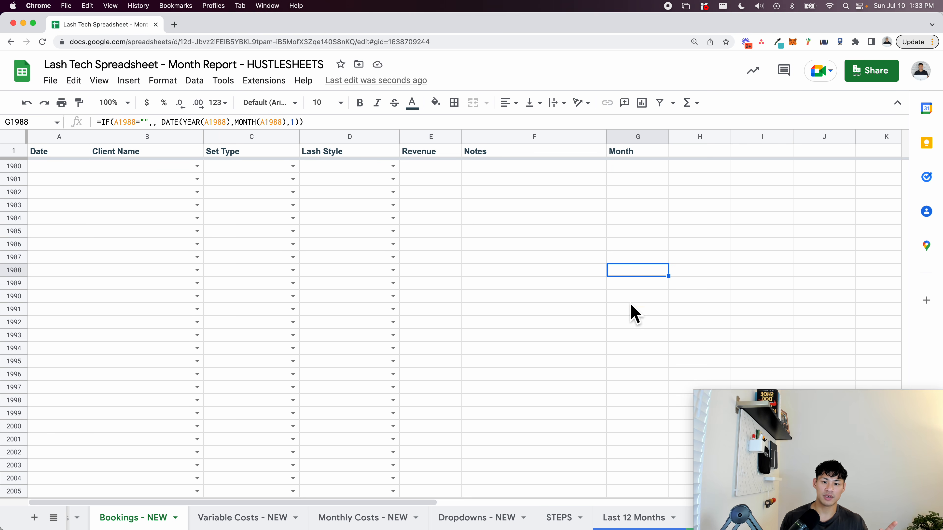
- Clear all contents of row 1003, near the end of the existing bookings
scroll(609, 297, "down", 1)
left_click(575, 273)
scroll(573, 278, "up", 8)
left_click(202, 222)
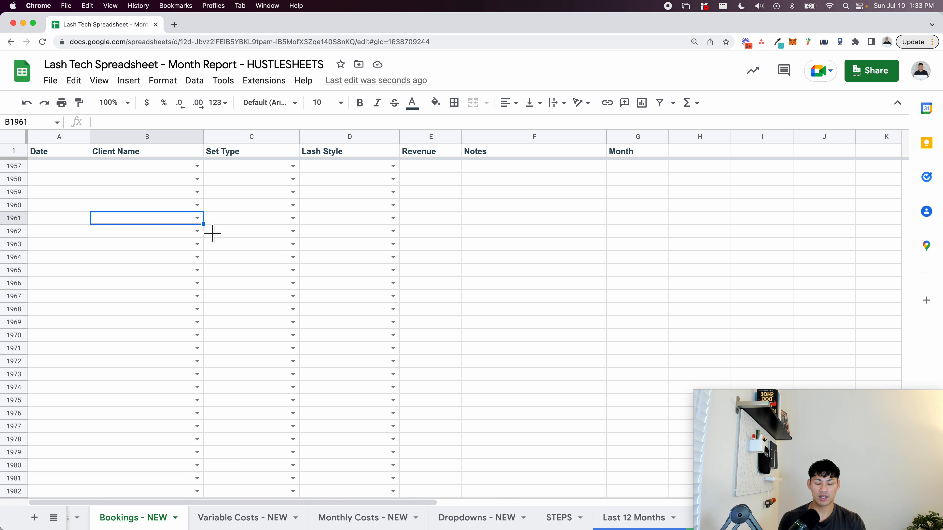
key("Left")
key("super+Up")
key("Down")
scroll(74, 204, "up", 4)
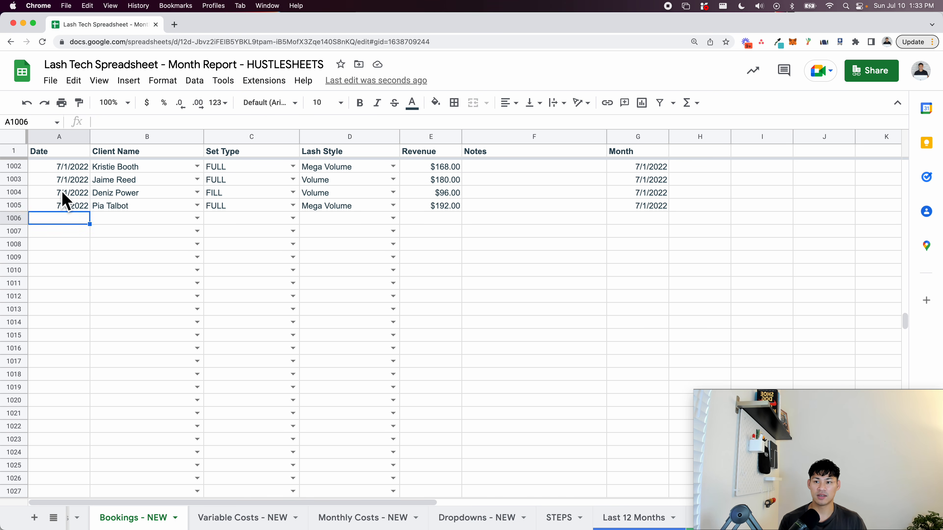
left_click(16, 218)
left_click_drag(21, 218, 17, 204)
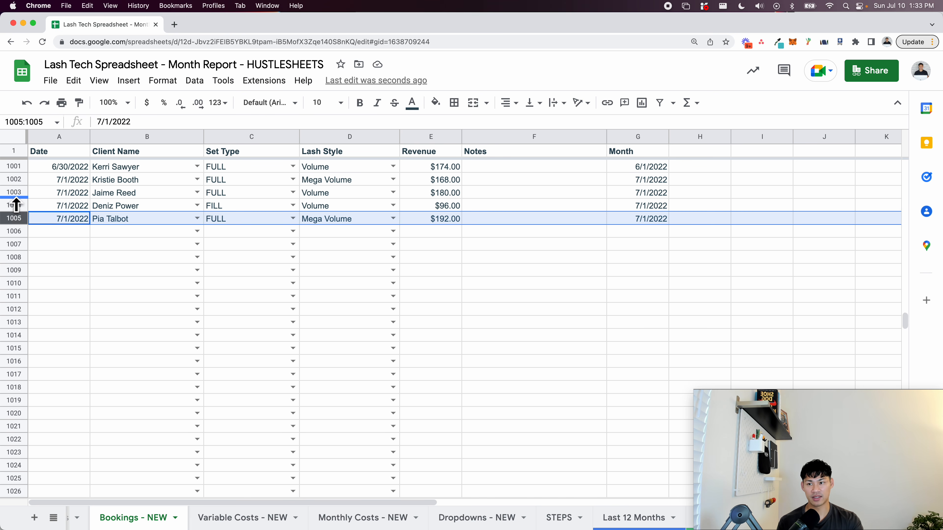
left_click(13, 192)
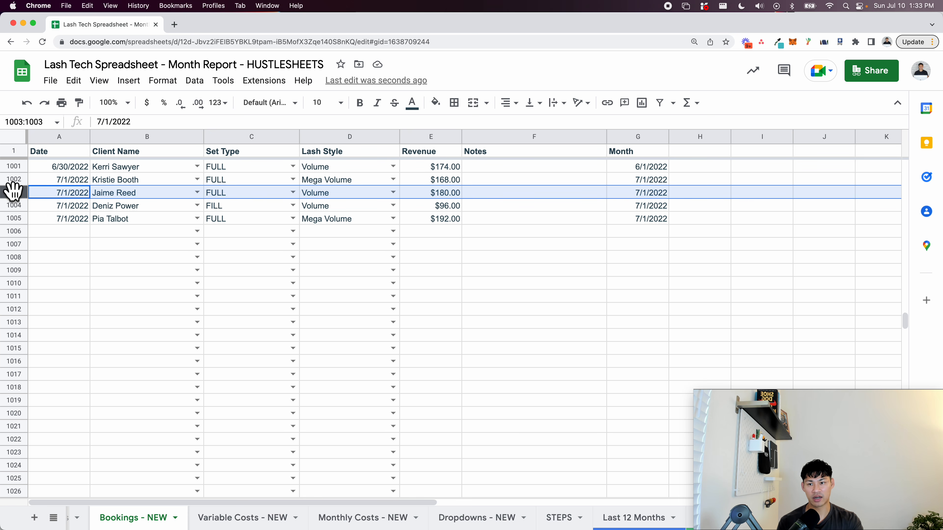
key("Delete")
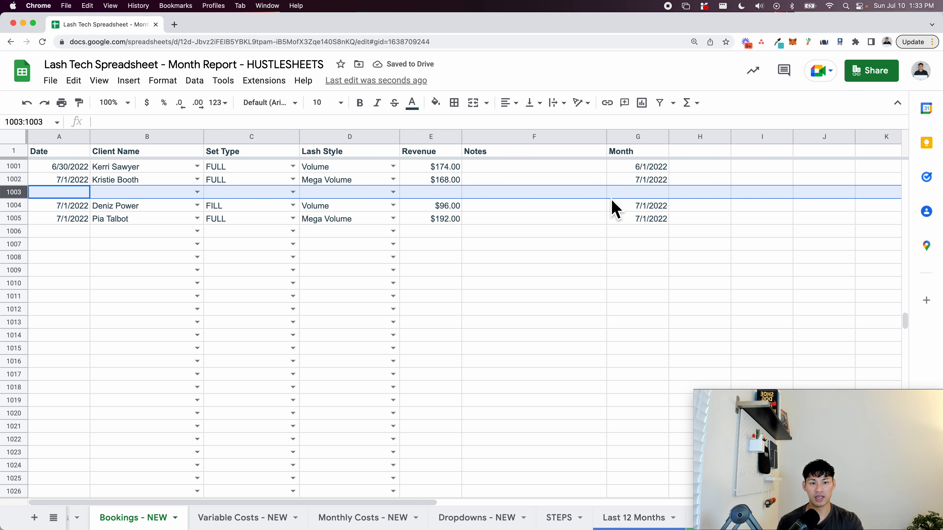
- Try to fill the Month formula through G1001:G1004 to replace the one missing in the cleared row 1003
left_click(638, 194)
left_click_drag(637, 180, 637, 187)
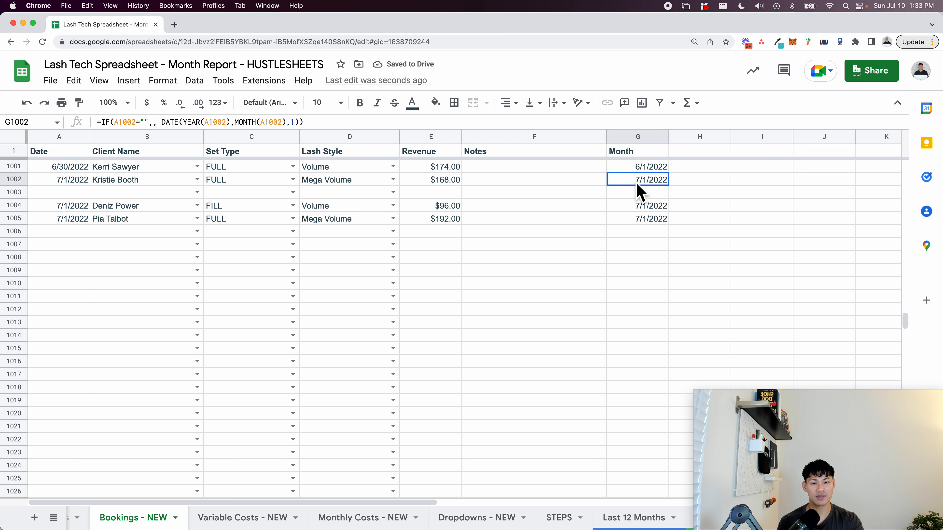
left_click(619, 222)
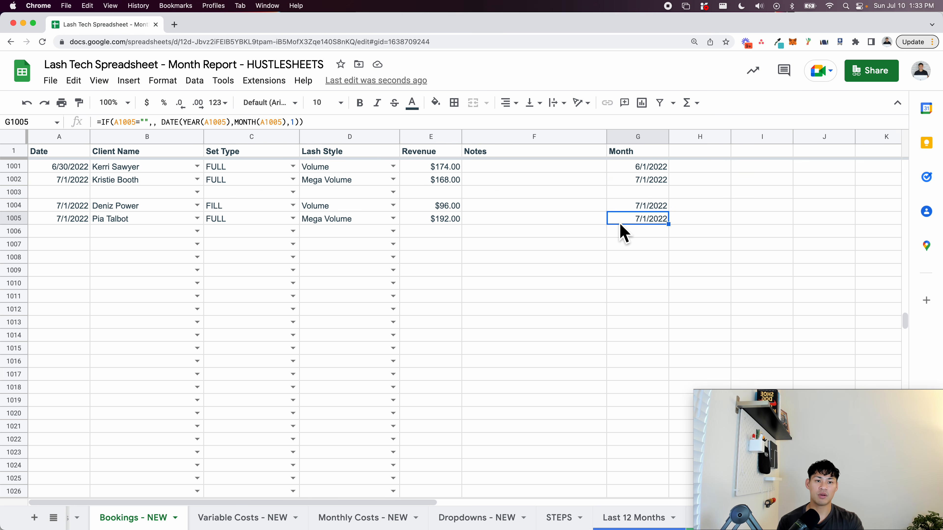
left_click(637, 183)
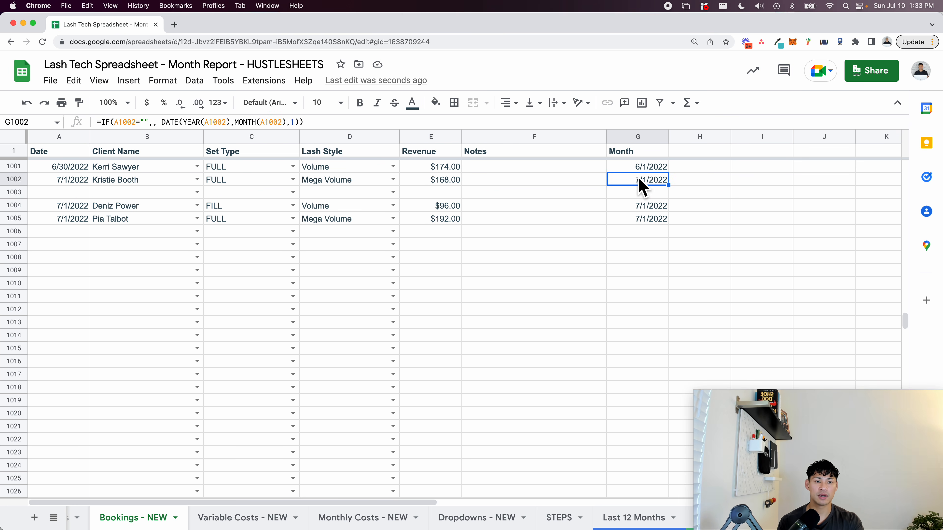
left_click_drag(639, 167, 646, 209)
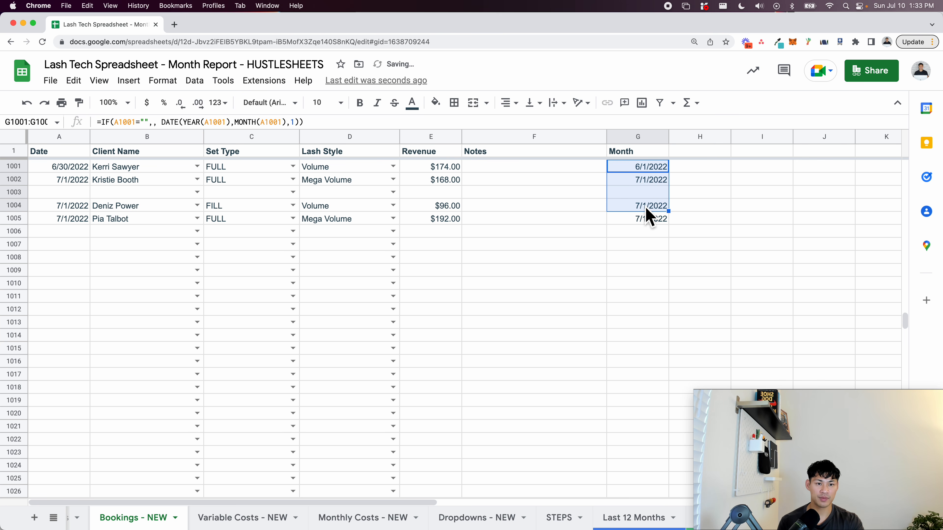
left_click(642, 191)
key("super+z")
left_click(618, 287)
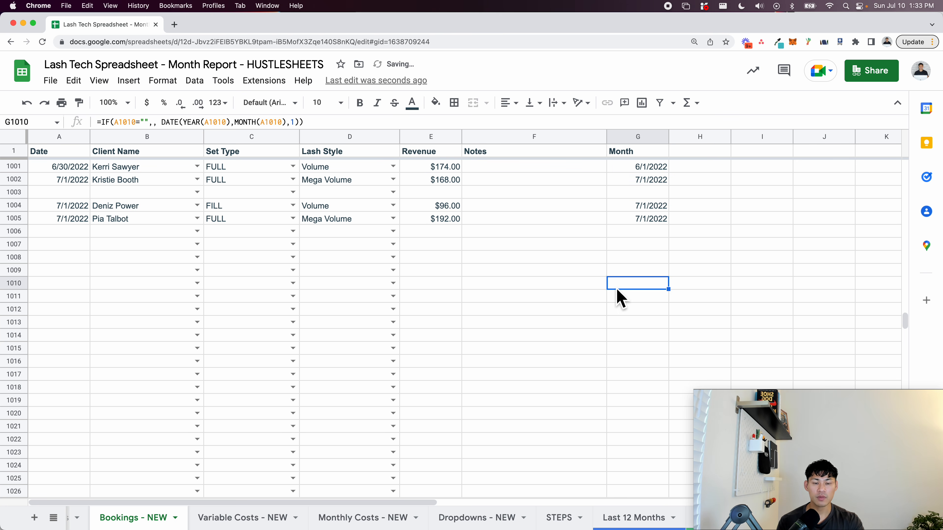
- Add 1000 more rows at the bottom of Bookings - NEW
key("super+Up")
key("super+Down")
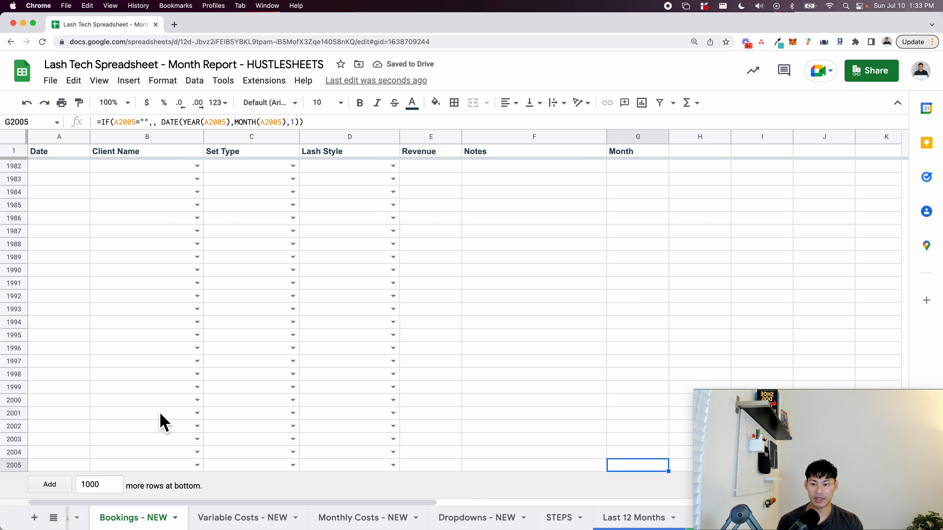
left_click(501, 336)
- Check whether the Month formula continues from G2005 into the newly added rows below it
key("super+Up")
key("Down")
left_click(612, 336)
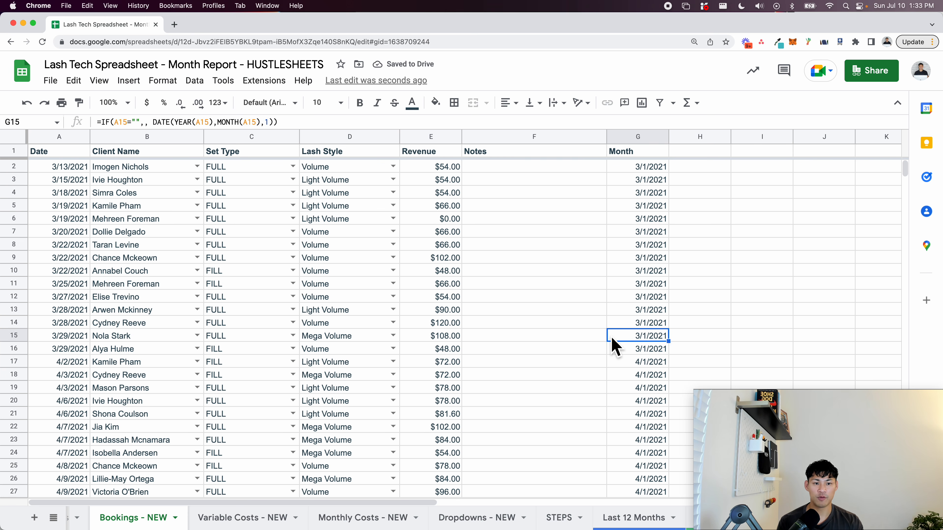
key("super+Down")
scroll(611, 338, "down", 5)
scroll(627, 319, "down", 1)
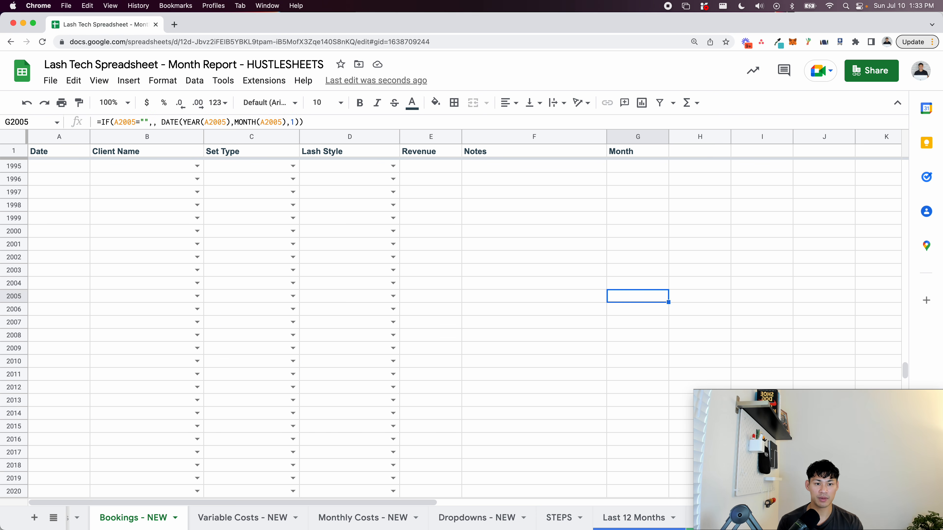
left_click(644, 377, "shift")
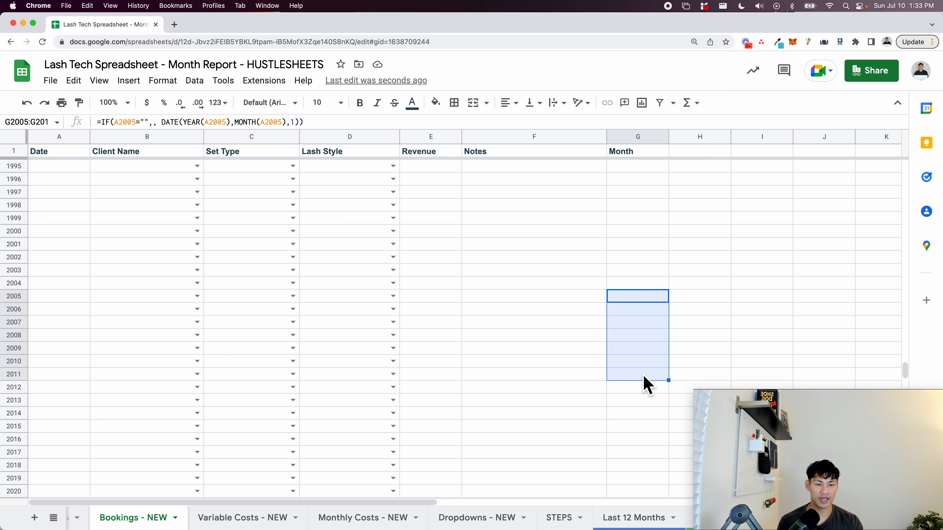
left_click(643, 376)
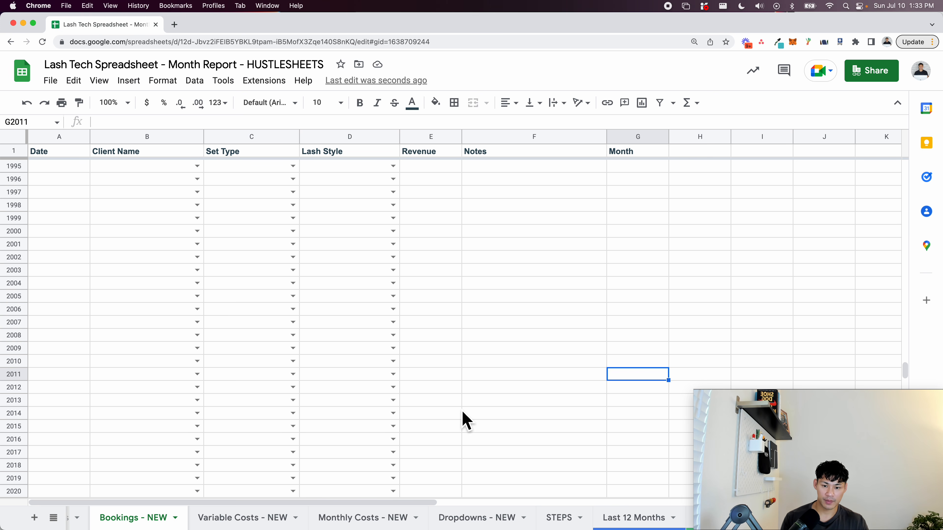
- Add a new sheet directly after Bookings - NEW and name it BOOKINGS HELPER
left_click(35, 519)
double_click(217, 521)
type("BO")
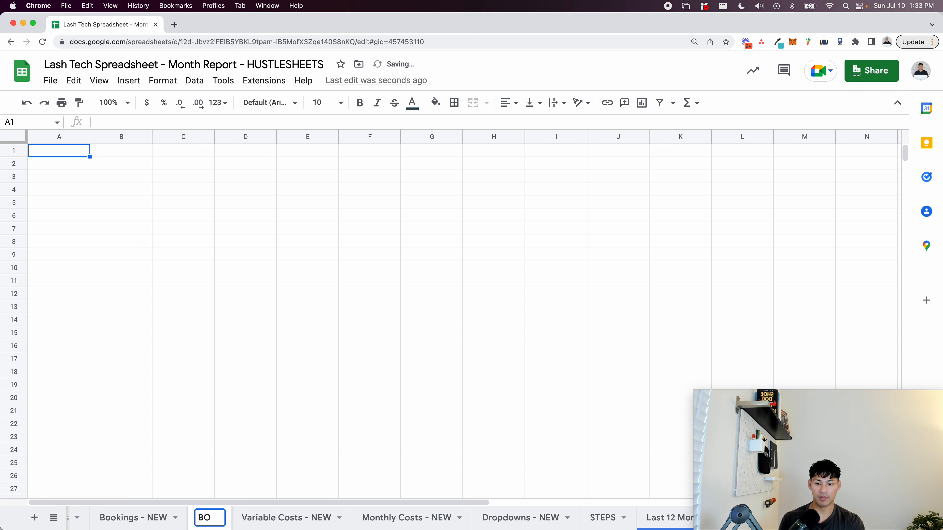
type("OKINGS HELPER")
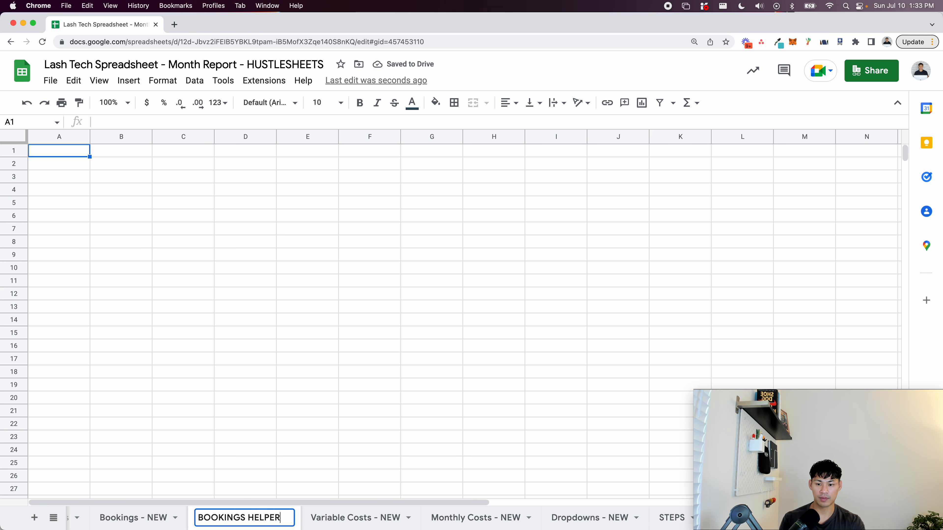
key("Return")
- Enter the formula ='Bookings - NEW'!A1:F in cell A1 of BOOKINGS HELPER
left_click(128, 518)
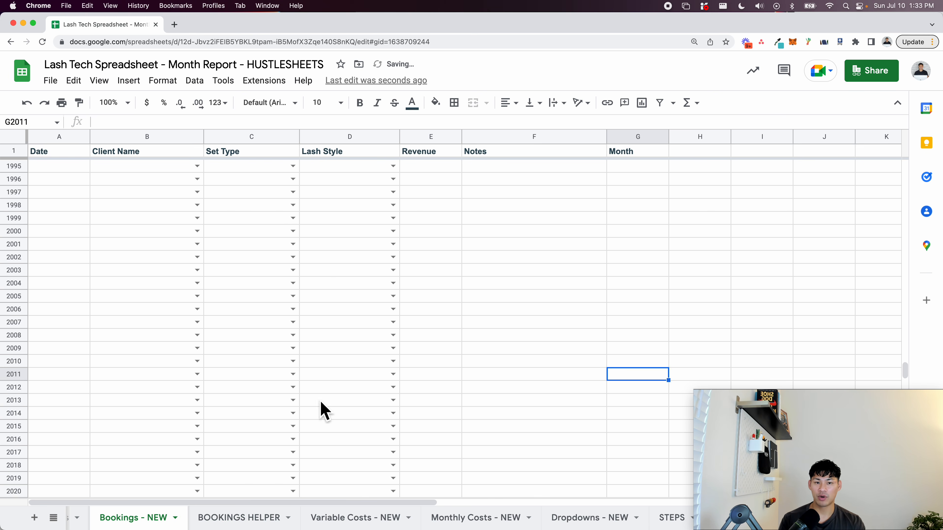
left_click(239, 517)
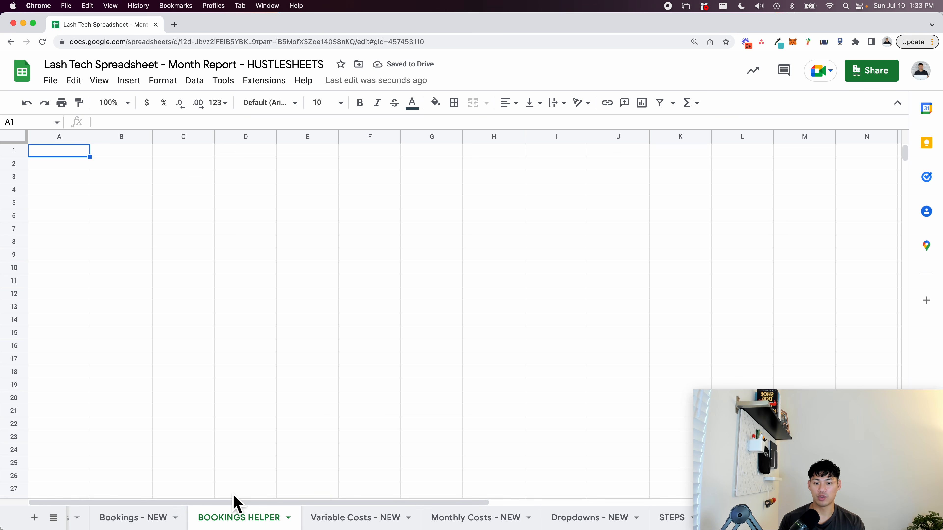
type("=")
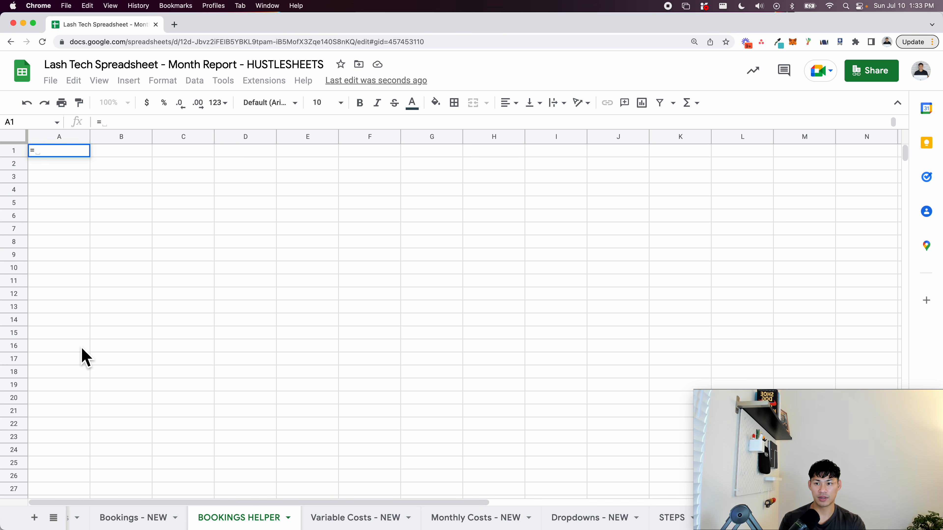
left_click(132, 517)
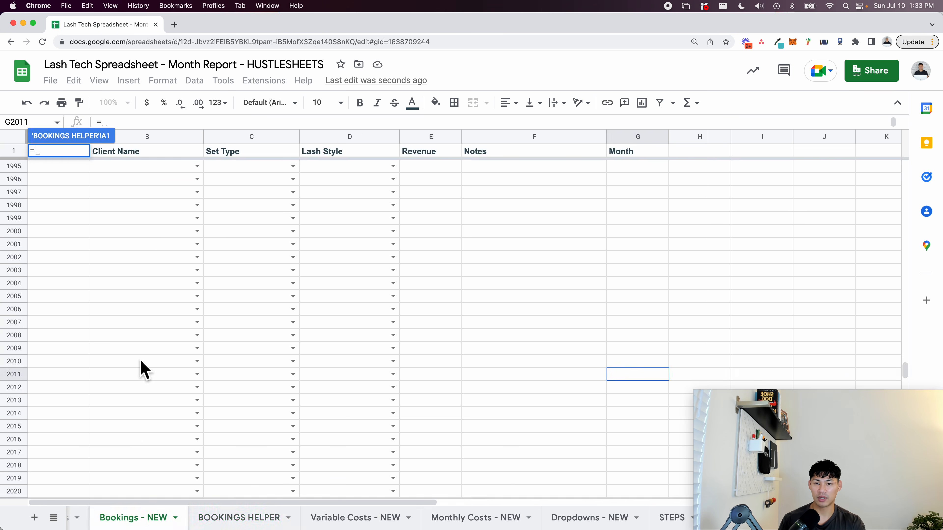
left_click(146, 152)
key("Down")
key("Left")
key("Up")
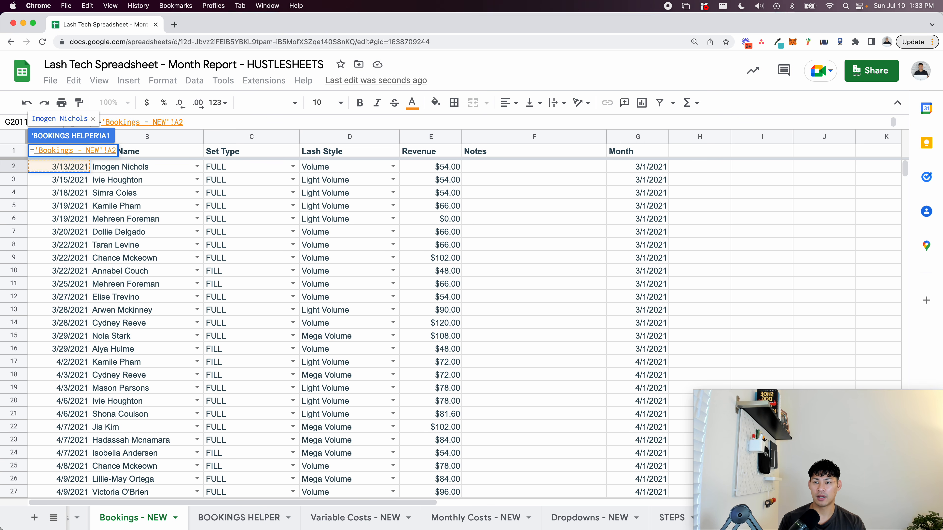
key("shift+Right")
key("shift+Right")
key("shift+Right")
key("shift+Right")
key("shift+Right")
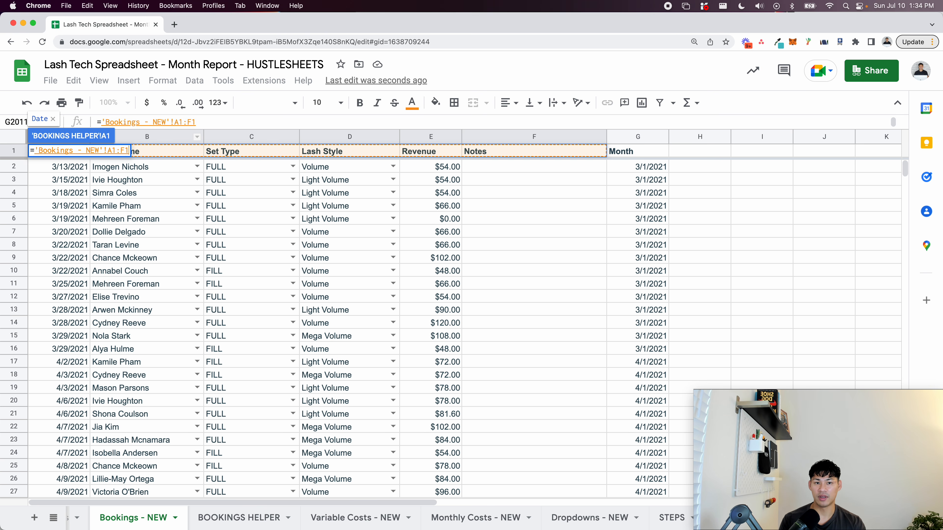
key("shift+Down")
key("shift+Down")
key("shift+Down")
key("ctrl+shift+Down")
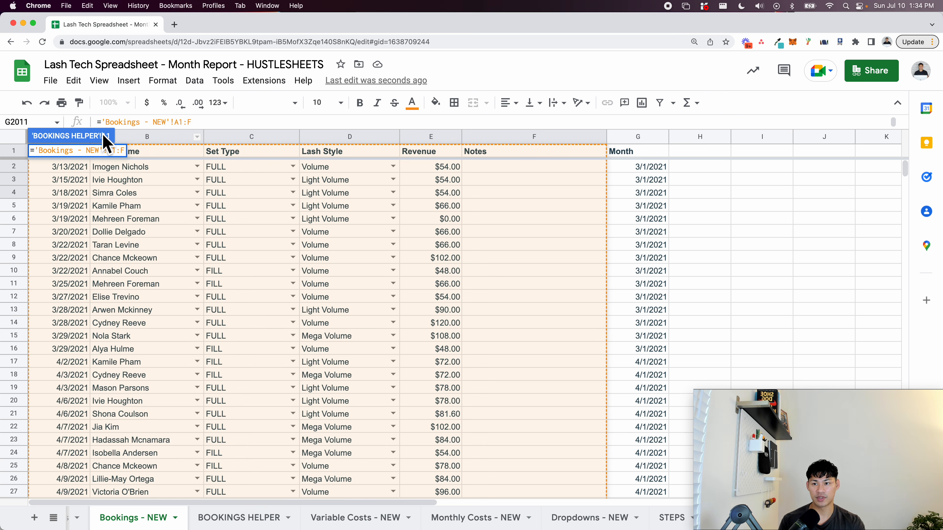
key("Return")
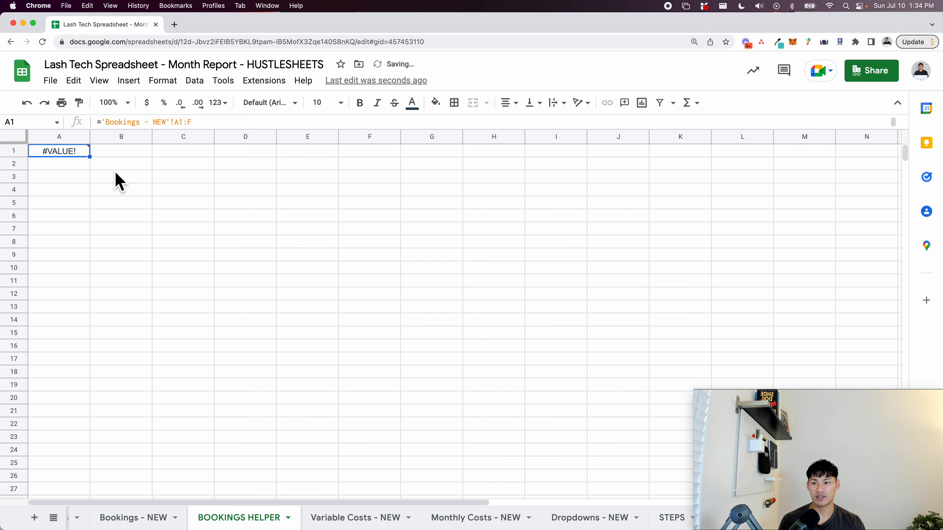
- Wrap the A1 reference in ARRAYFORMULA so it reads =ARRAYFORMULA('Bookings - NEW'!A1:F), and inspect a few of the cells it fills
mouse_move(84, 165)
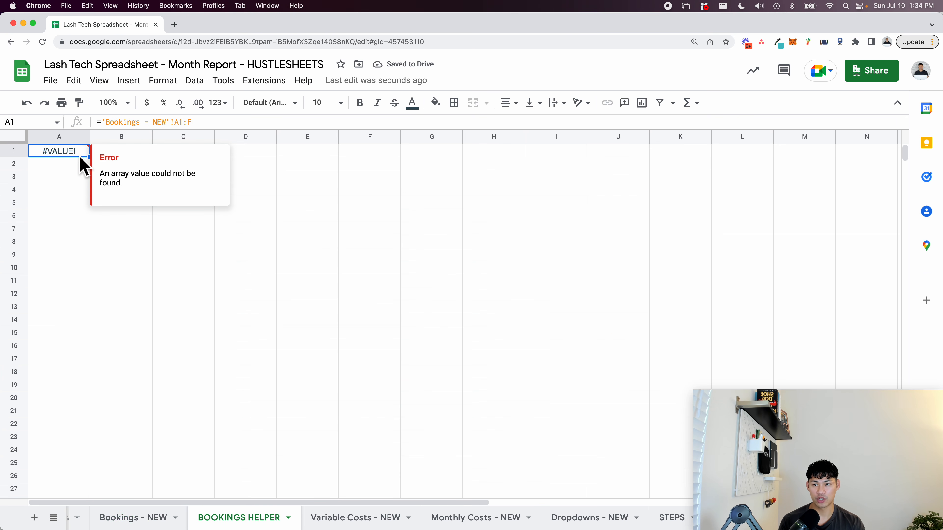
left_click(103, 125)
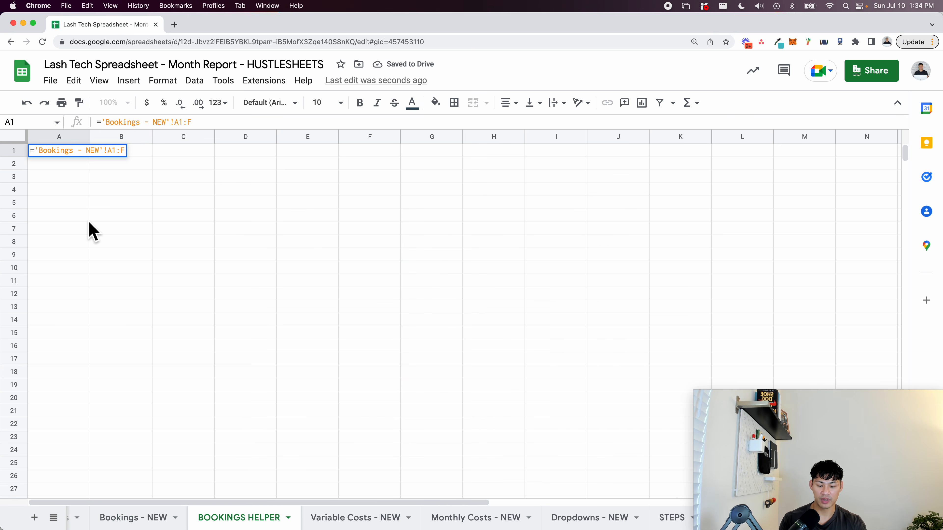
type("ARRAY")
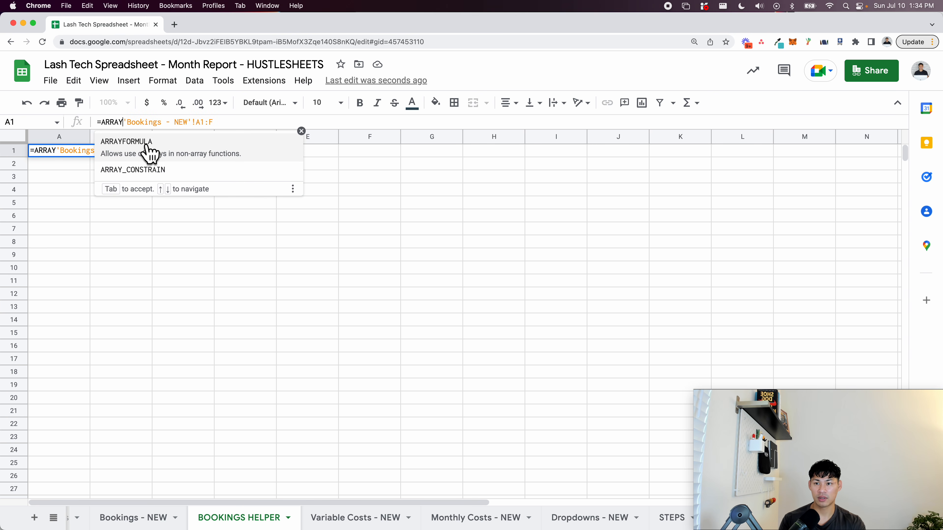
left_click(149, 152)
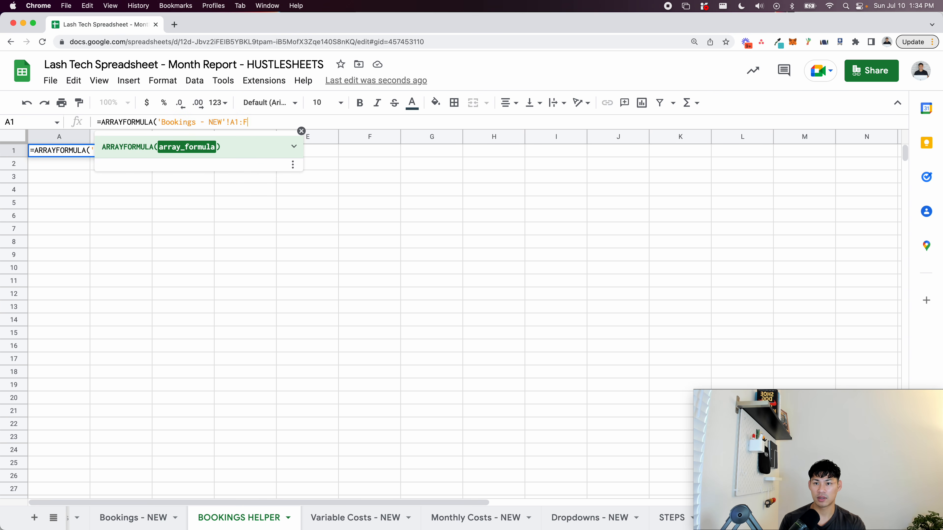
type(")")
key("Return")
left_click(64, 151)
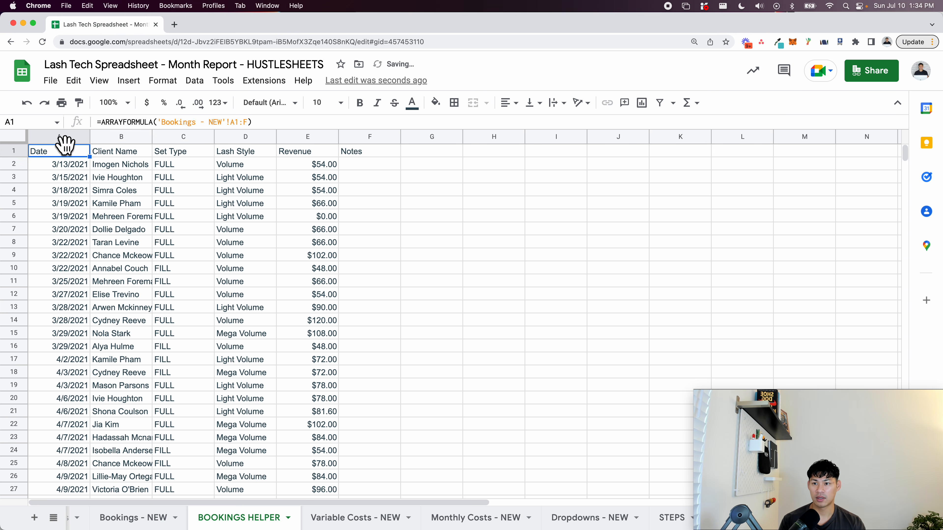
left_click(179, 168)
left_click(356, 155)
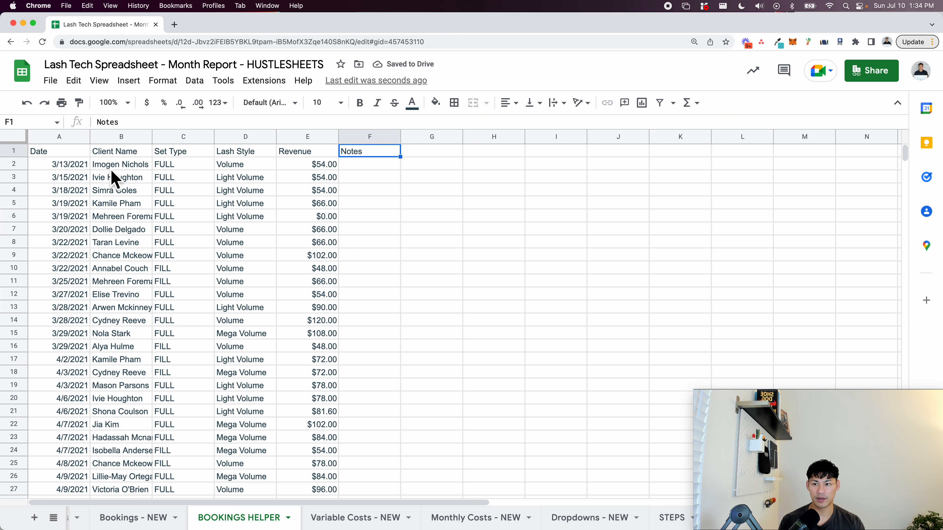
- Make the header row of BOOKINGS HELPER bold and freeze 1 row
left_click(12, 151)
key("super+b")
left_click(99, 80)
mouse_move(115, 122)
left_click(371, 186)
- Enter the column header HELPER MONTH in cell G1 of BOOKINGS HELPER
left_click(432, 152)
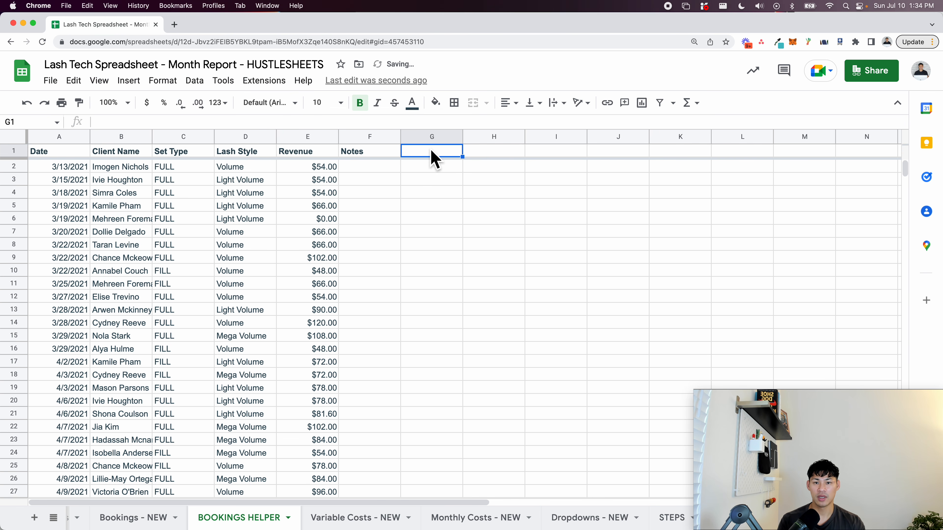
type("HELPER MONTH")
key("Return")
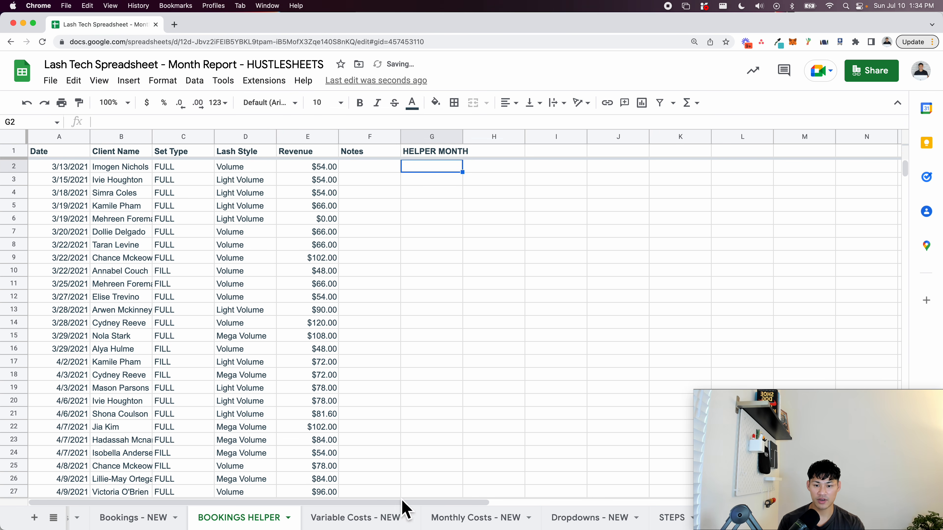
- Copy the Month formula from G2 of Bookings - NEW into G2 of BOOKINGS HELPER and accept the suggested autofill down the column
left_click(152, 518)
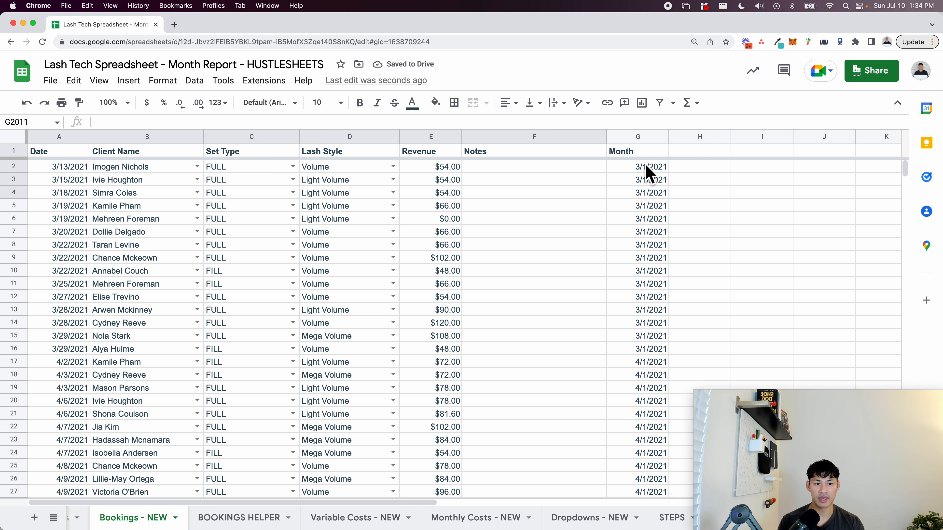
left_click(646, 167)
key("Return")
key("super+a")
key("super+c")
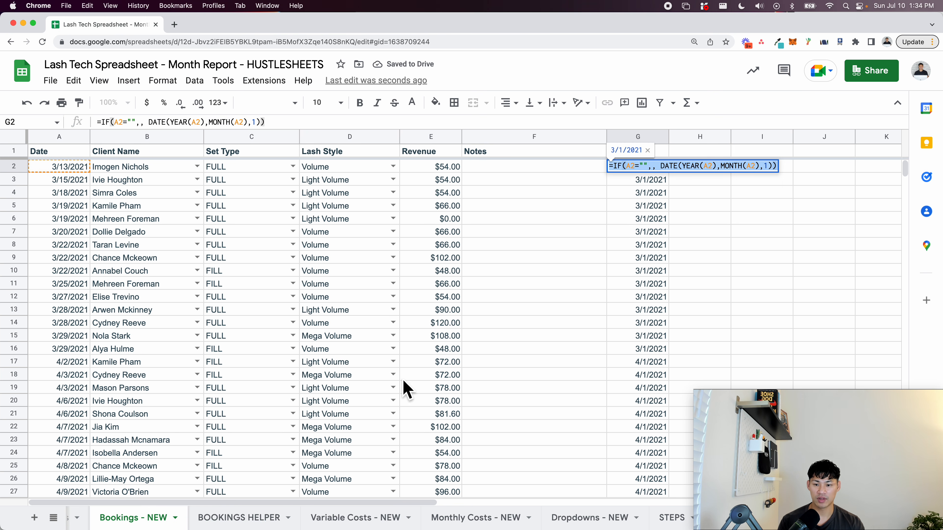
left_click(262, 518)
key("Return")
key("super+v")
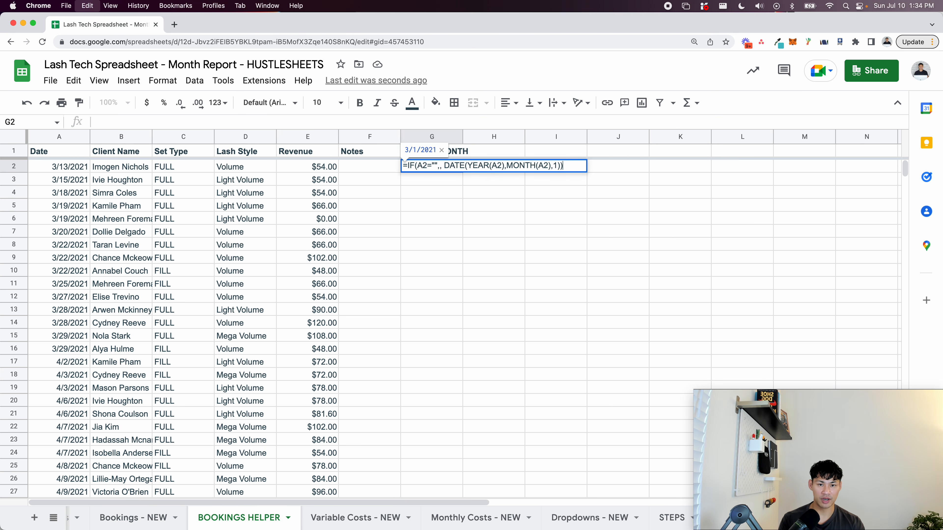
key("Return")
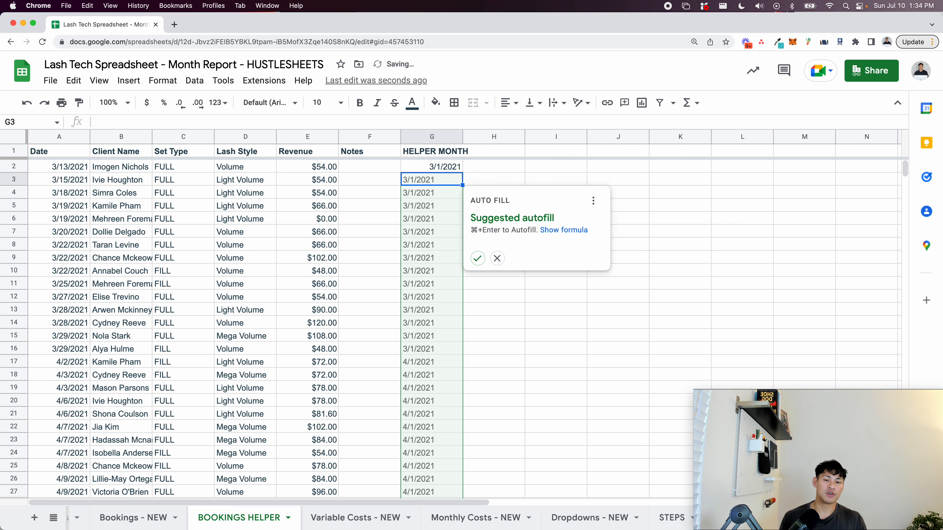
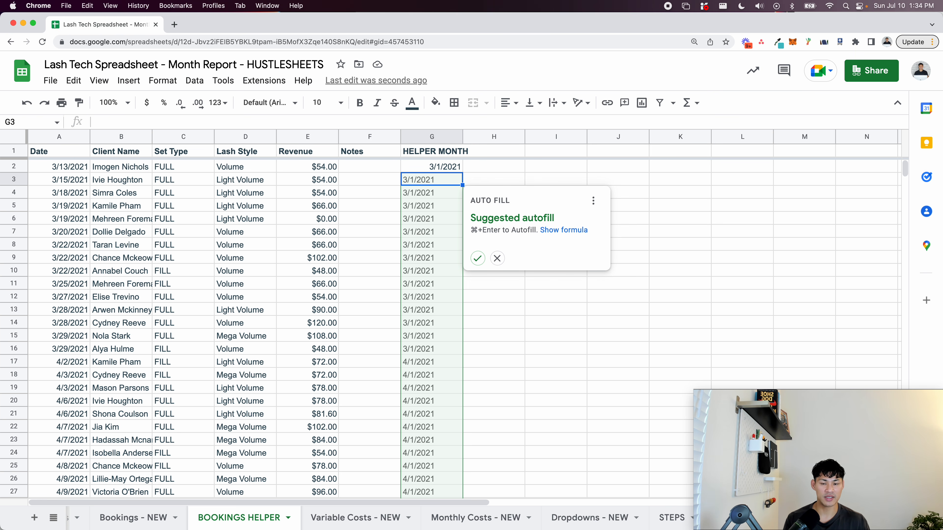
left_click(477, 258)
left_click(447, 193)
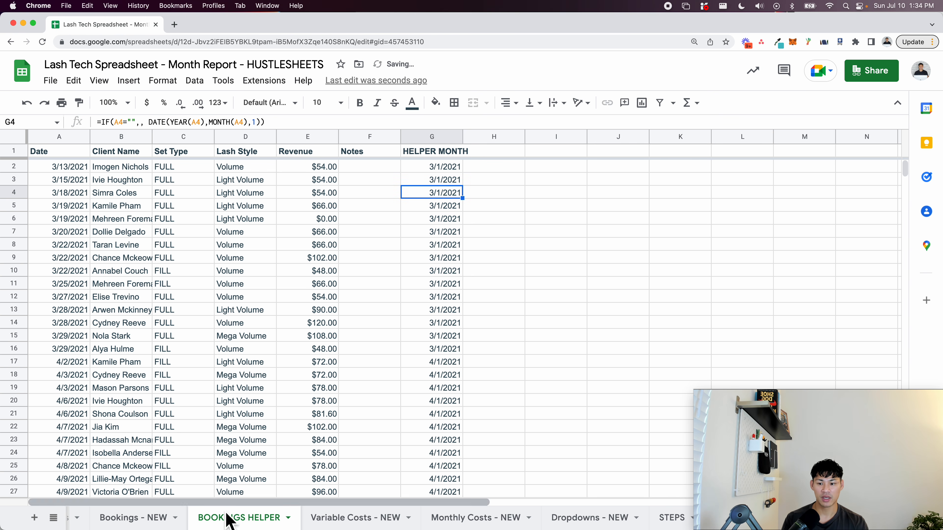
- Compare the Month column of Bookings - NEW with HELPER MONTH, checking the helper formula below the last bookings around row 1006
left_click(138, 518)
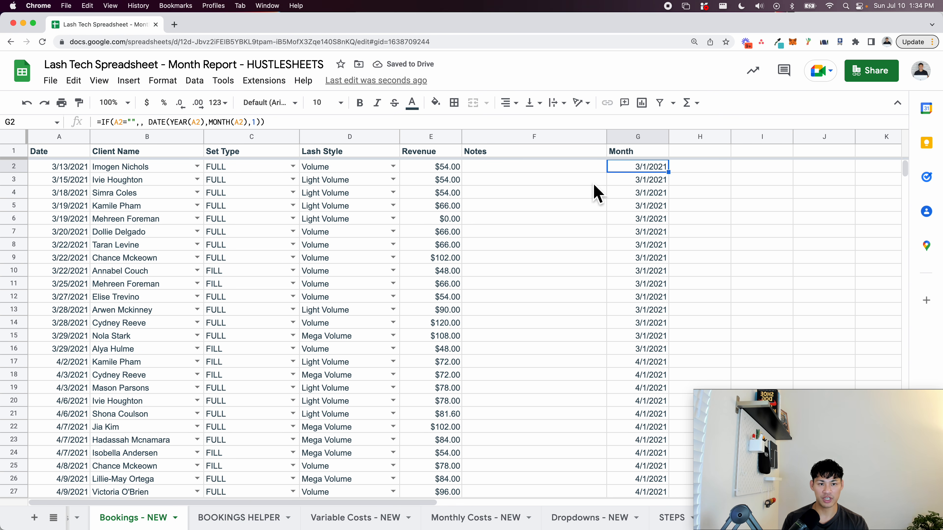
left_click(635, 137)
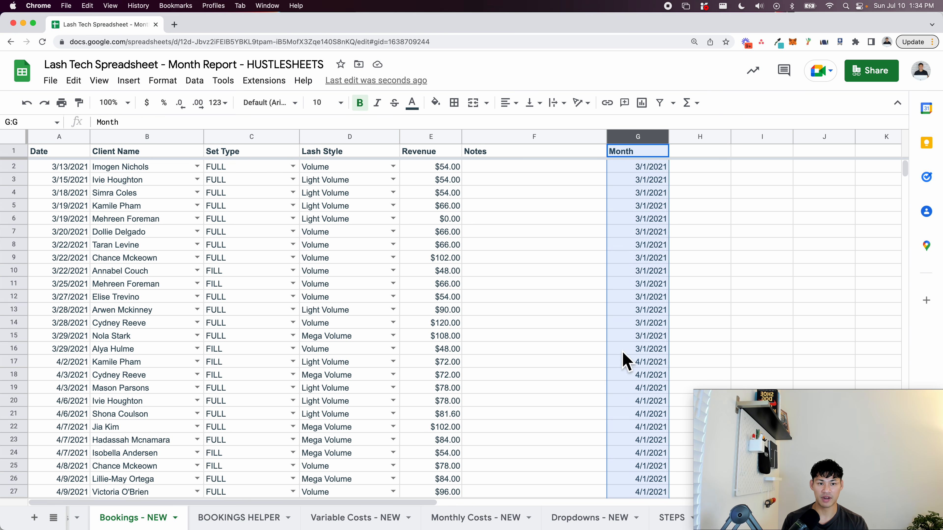
left_click(252, 517)
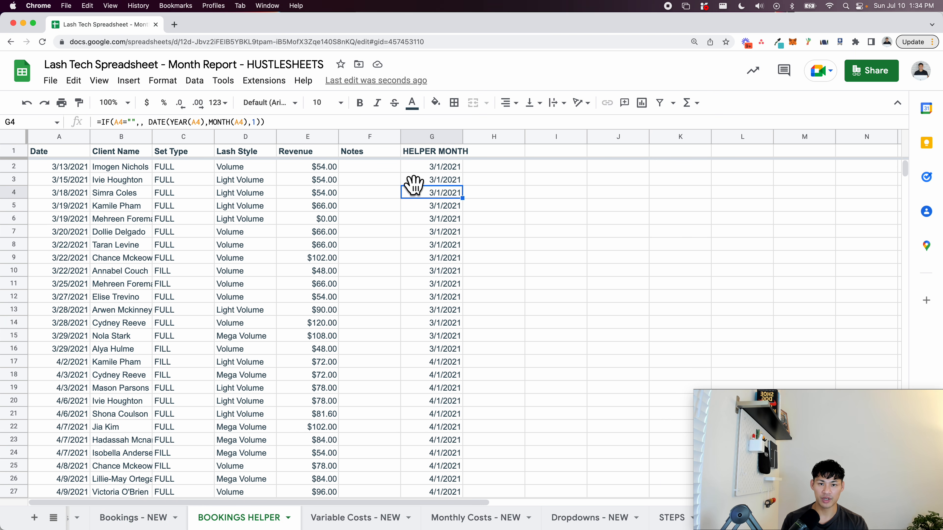
key("super+Down")
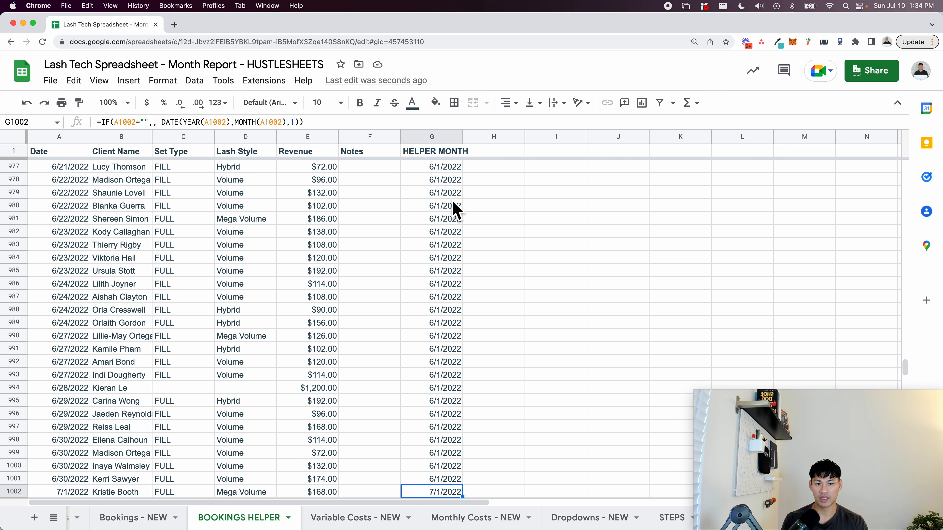
key("super+shift+Down")
key("super+d")
key("Down")
left_click(427, 237)
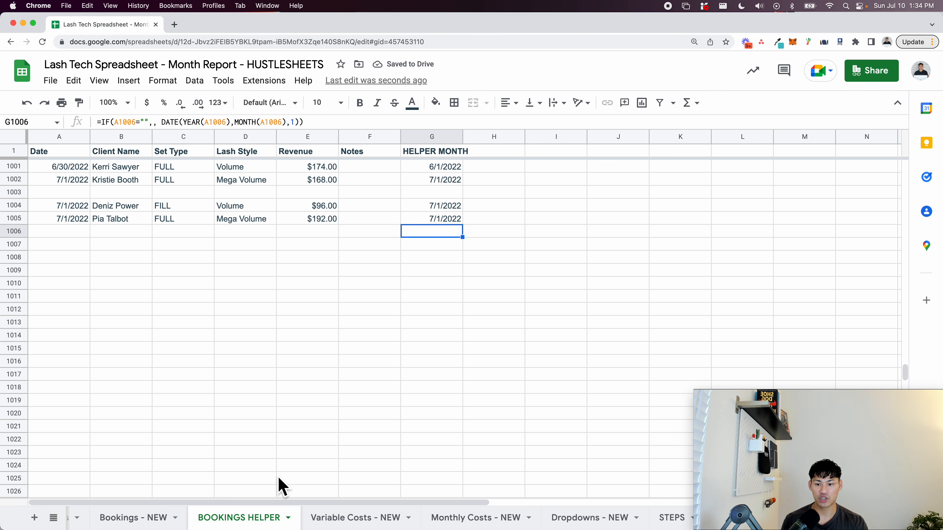
- Add 10000 more rows at the bottom of BOOKINGS HELPER
left_click(426, 285)
key("super+Down")
scroll(210, 414, "down", 2)
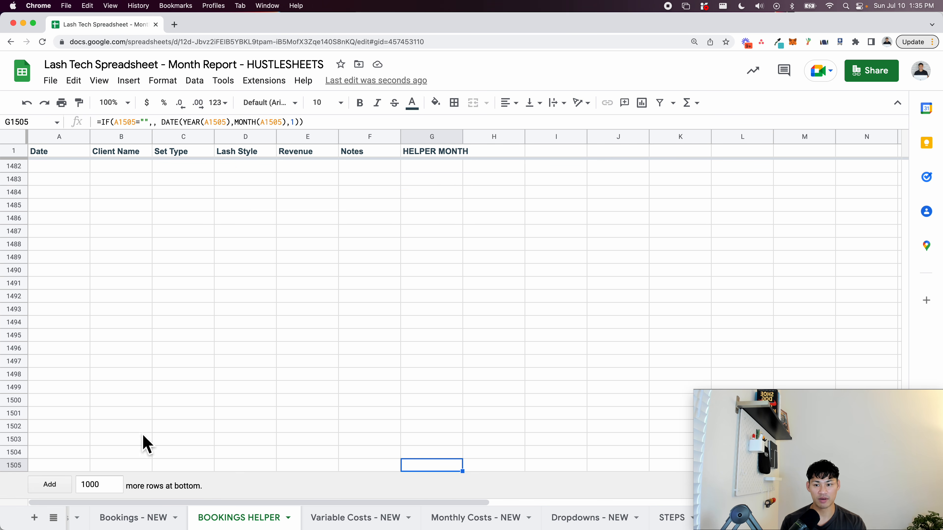
key("Return")
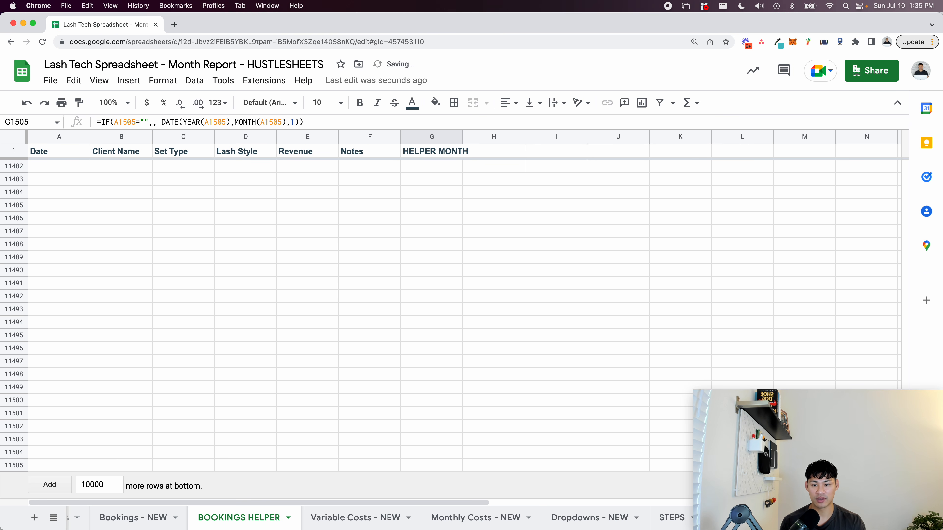
- Check how far down the HELPER MONTH formula reaches from G2 in the enlarged sheet
left_click(431, 153)
key("Down")
key("super+shift+Down")
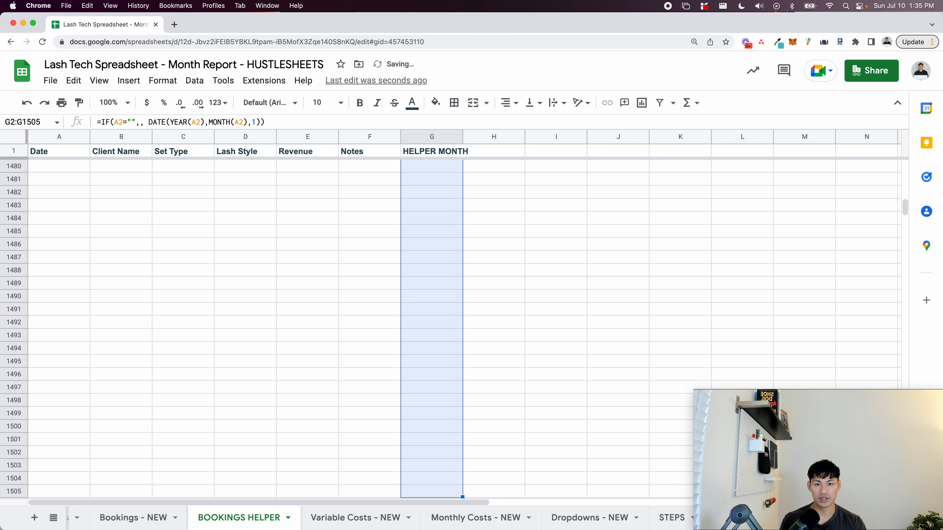
left_click(387, 261)
key("super+Up")
key("Down")
- Try to restore the cleared row 1003 in Bookings - NEW by undoing, and redo the reverted change
left_click(160, 518)
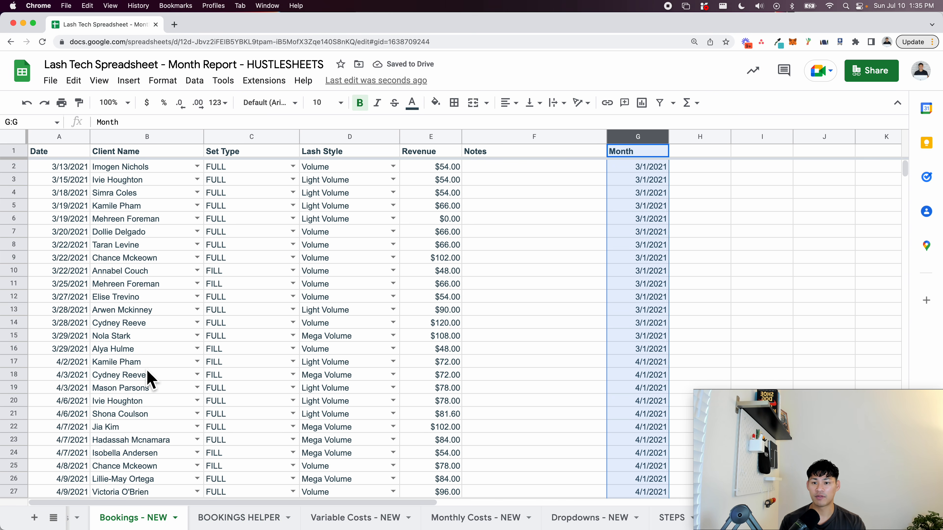
left_click(60, 361)
key("super+Down")
scroll(18, 312, "down", 3)
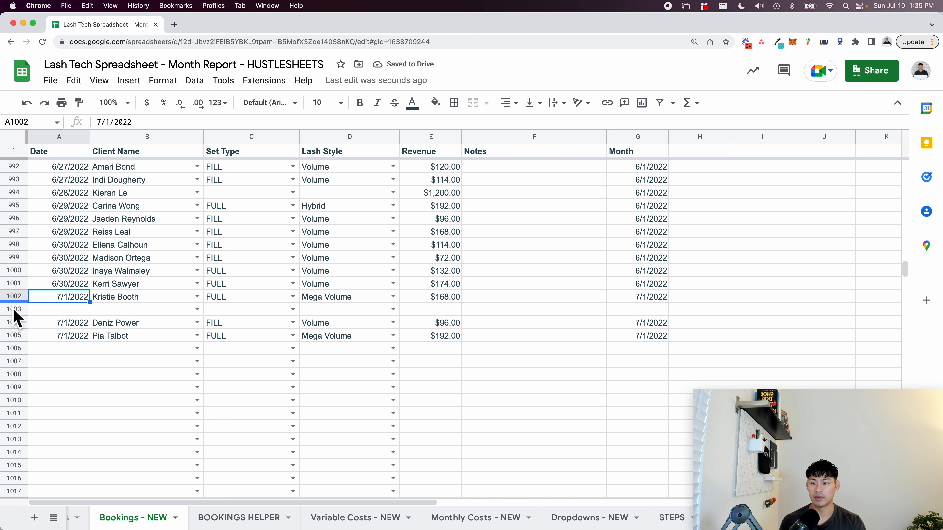
key("super+z")
left_click(38, 102)
left_click(145, 514)
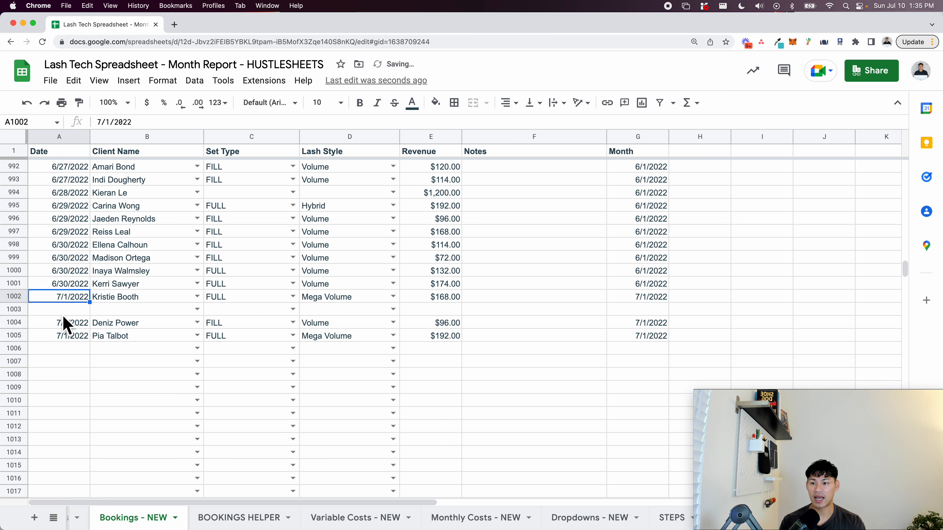
- Delete the empty row 1003 between the bookings in Bookings - NEW
left_click(15, 309)
right_click(15, 308)
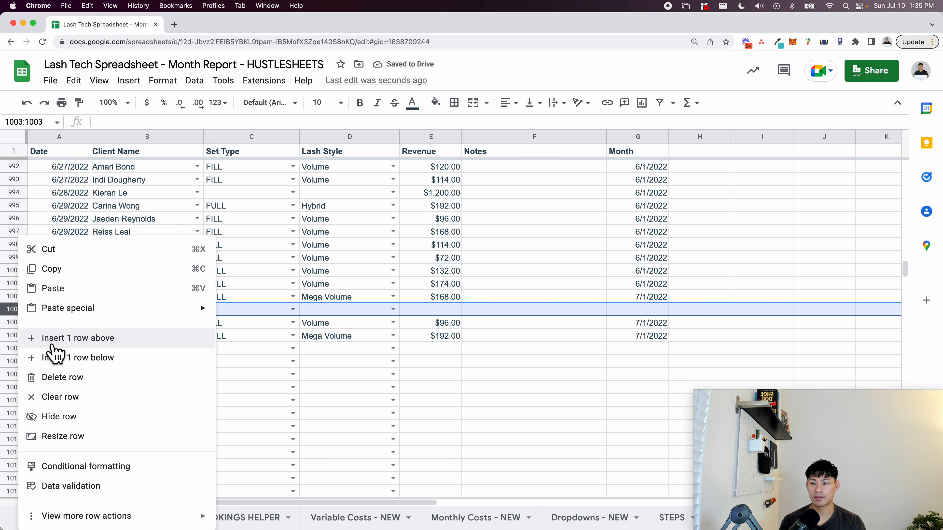
left_click(61, 378)
left_click(61, 336)
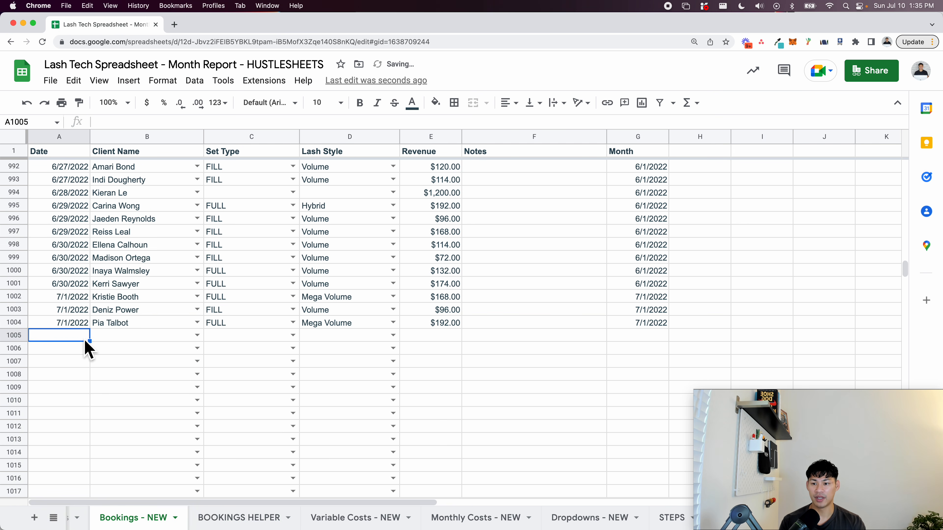
- Change the BOOKINGS HELPER sheet's tab color to red
left_click(250, 517)
left_click(288, 519)
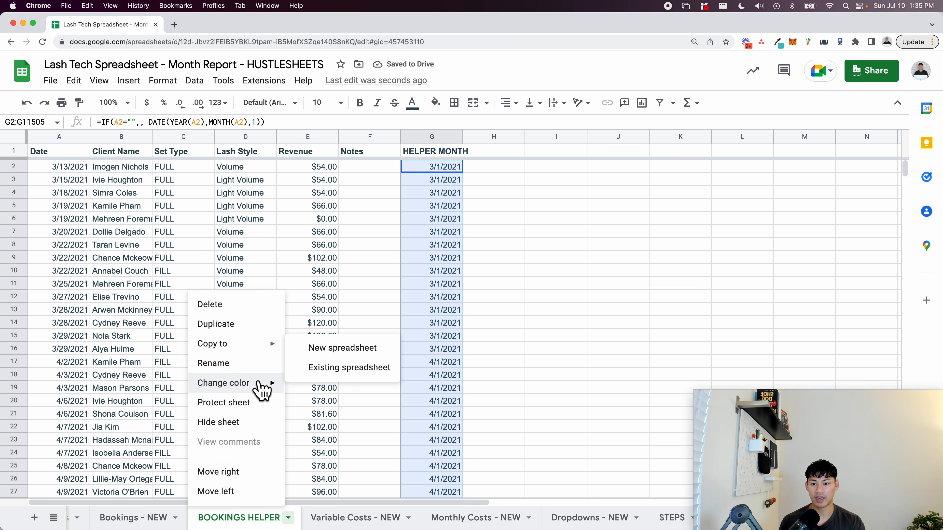
mouse_move(265, 383)
left_click(311, 275)
left_click(246, 325)
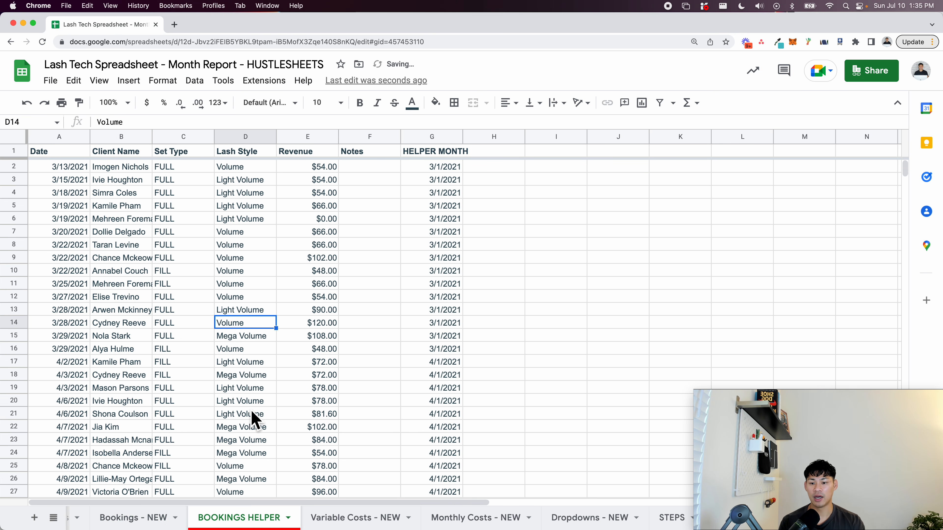
left_click(207, 347)
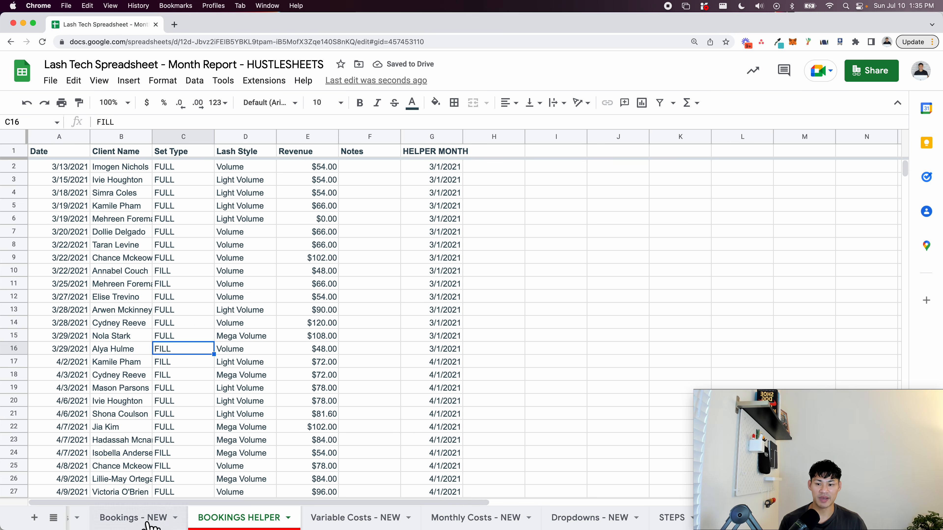
- Clear the entire Month column G in Bookings - NEW
left_click(151, 520)
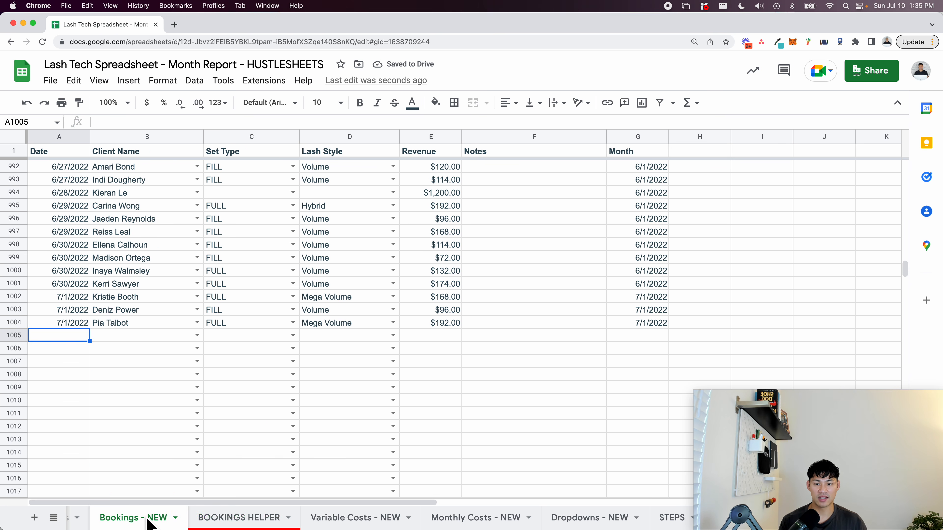
left_click(627, 137)
key("Delete")
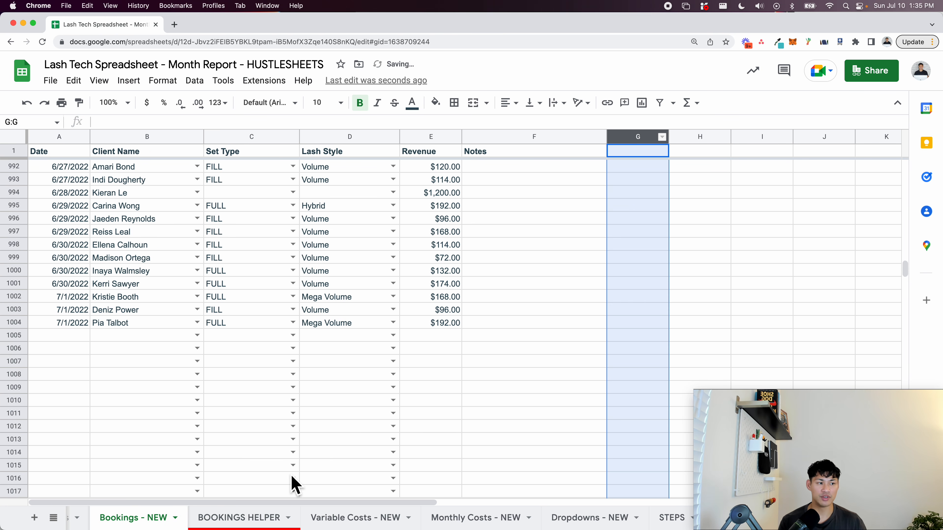
- Widen the HELPER MONTH column in BOOKINGS HELPER to fit its header and look over the months below
left_click(285, 514)
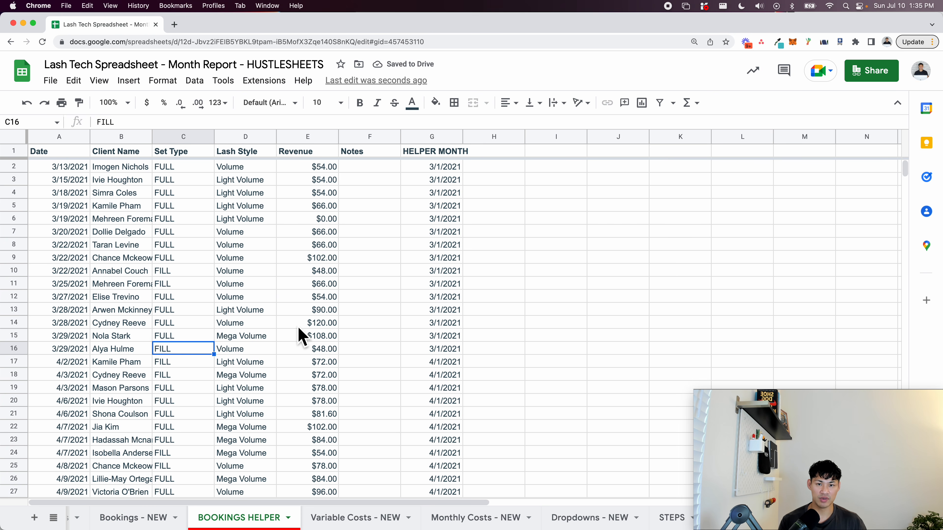
left_click_drag(469, 142, 511, 144)
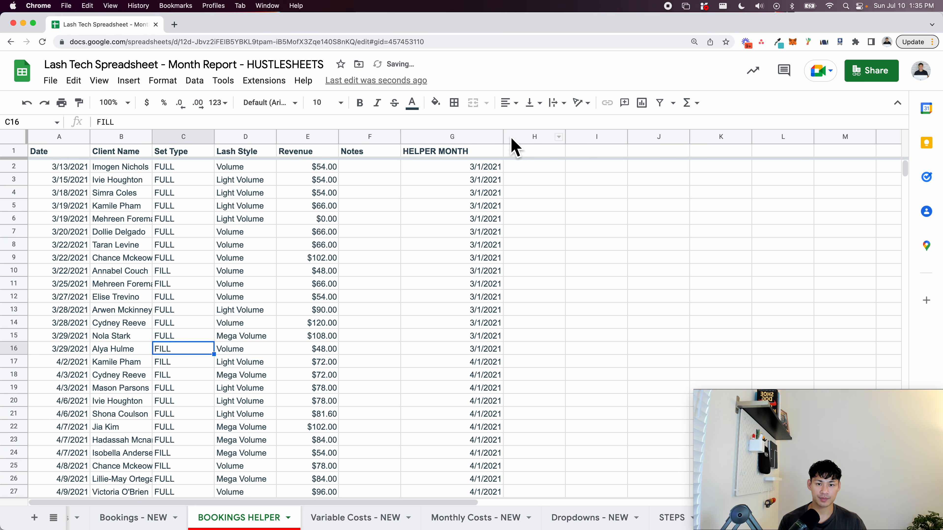
scroll(449, 196, "down", 20)
scroll(449, 197, "down", 20)
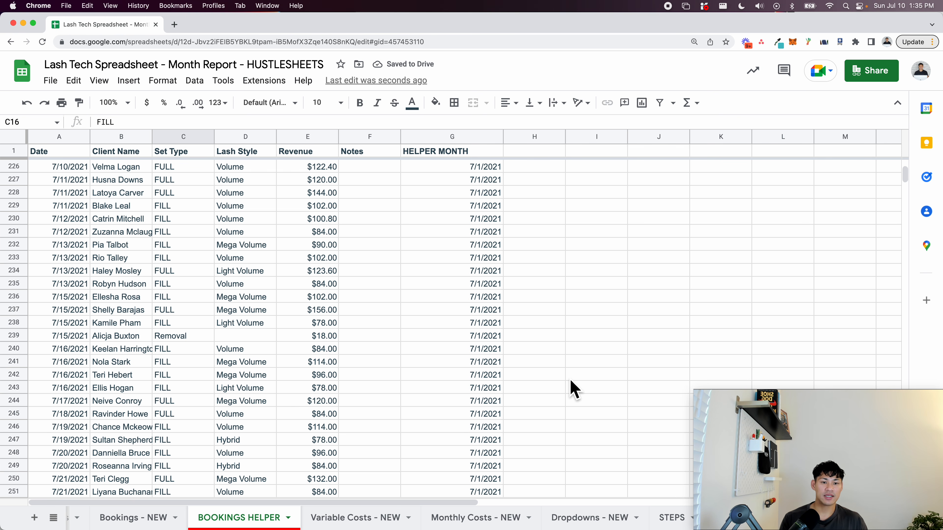
scroll(372, 393, "down", 6)
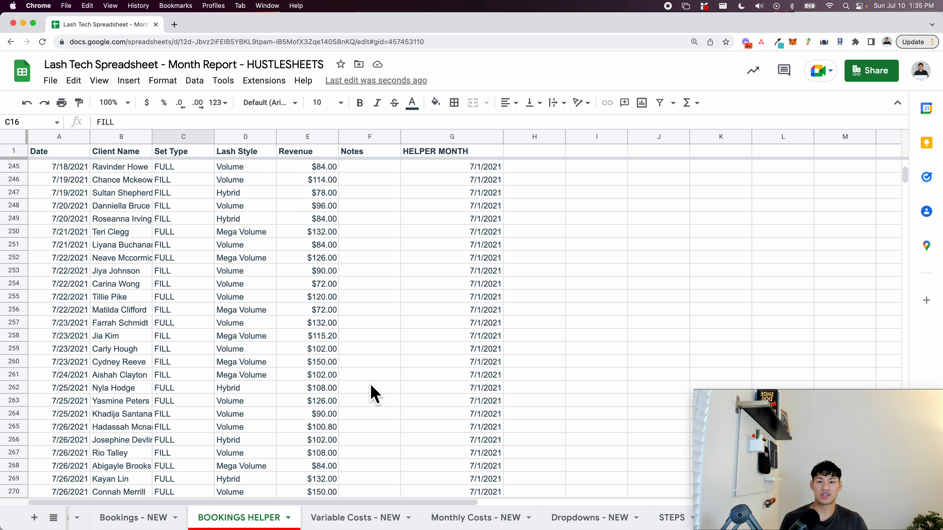
- Start a SUMIFS formula in cell B2 under Revenue on the Monthly Calculations sheet
scroll(187, 512, "left", 1)
scroll(189, 518, "left", 4)
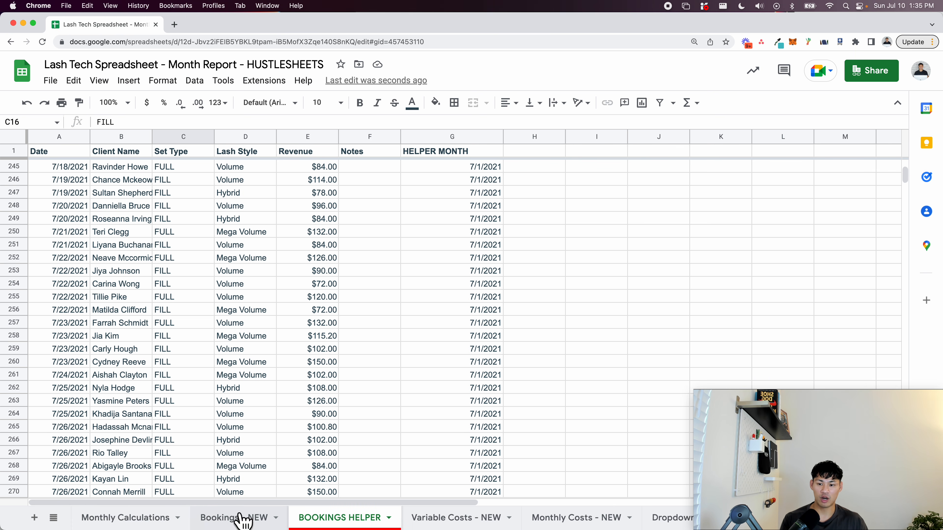
left_click(144, 520)
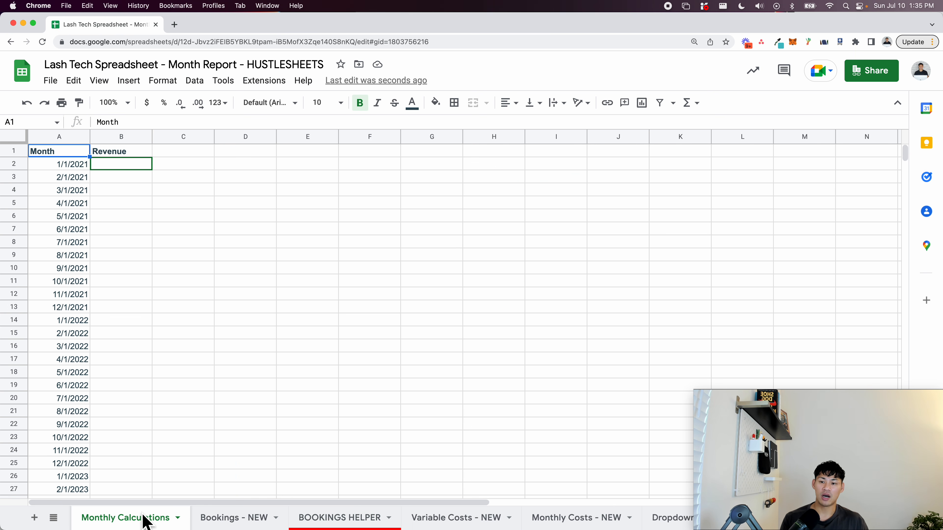
left_click(122, 168)
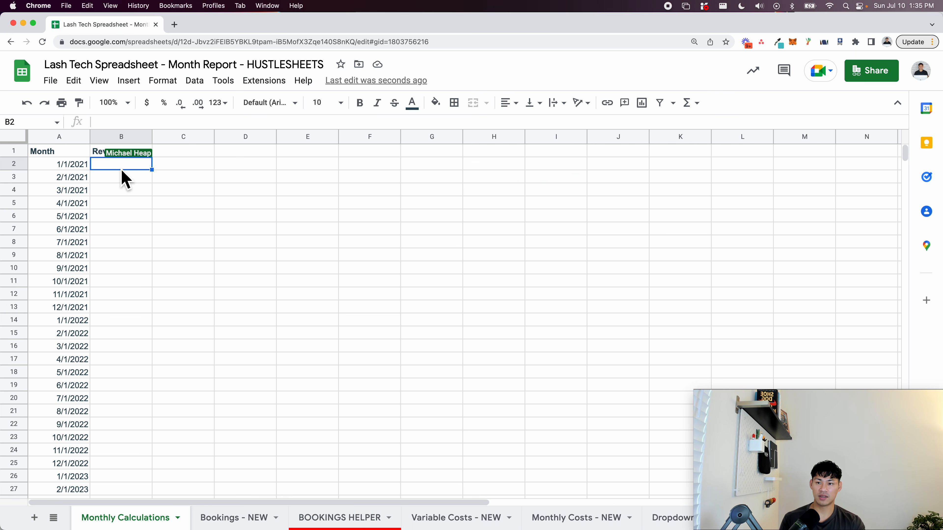
key("super+equal")
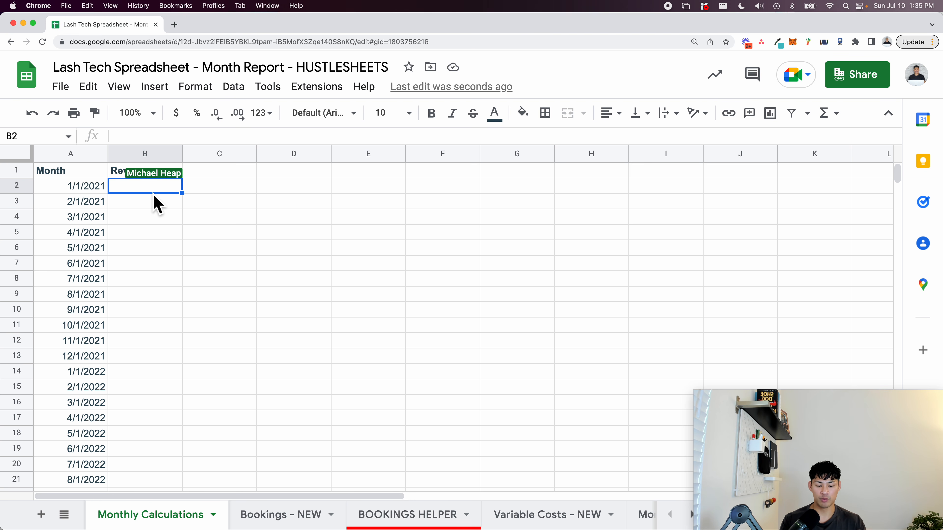
type("=")
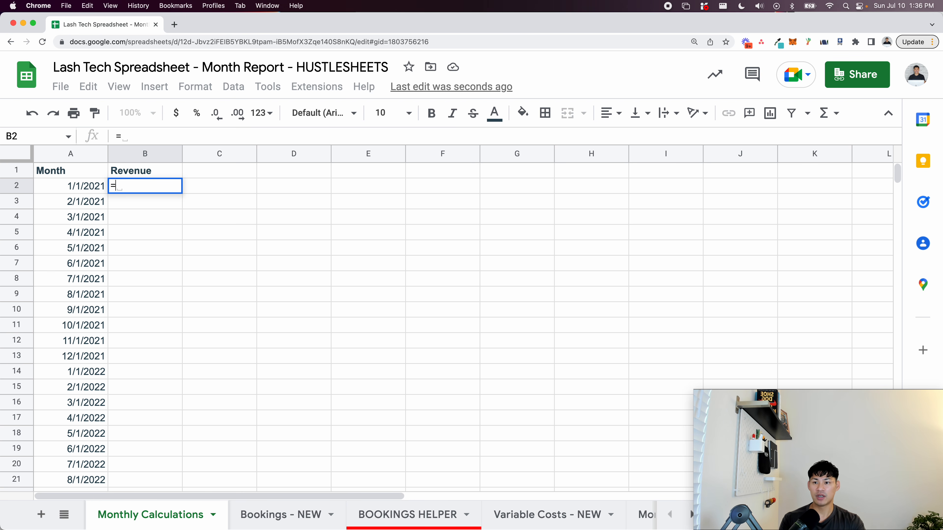
type("SUMIFS")
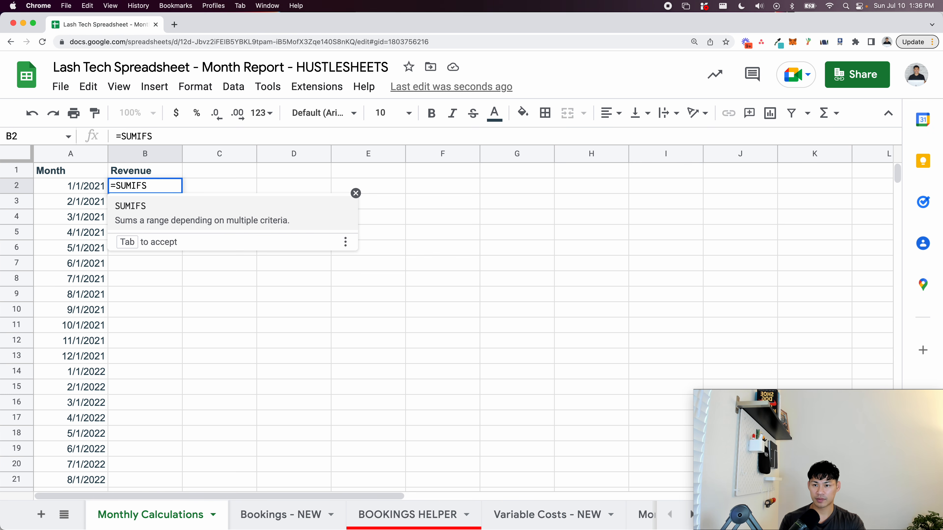
type("(")
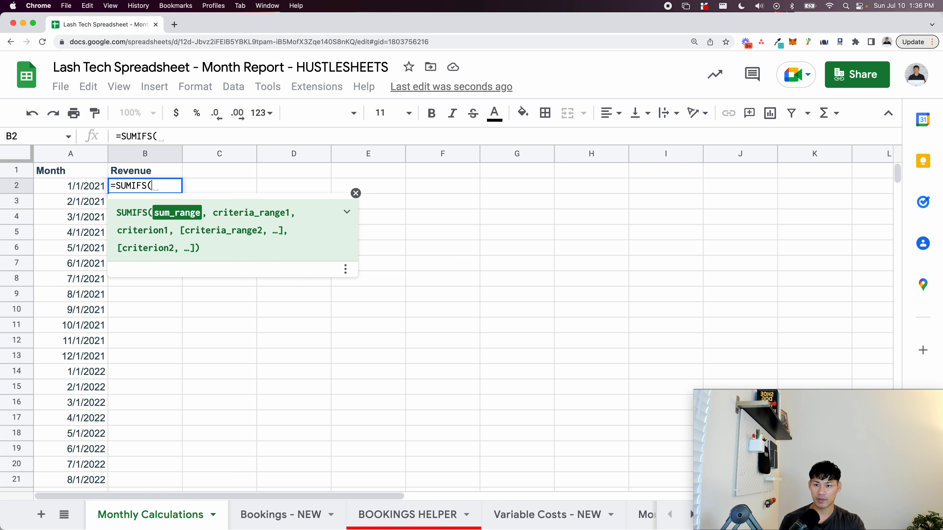
- Set the SUMIFS sum range to the open-ended revenue range 'BOOKINGS HELPER'!E2:E
left_click(404, 520)
scroll(390, 219, "up", 20)
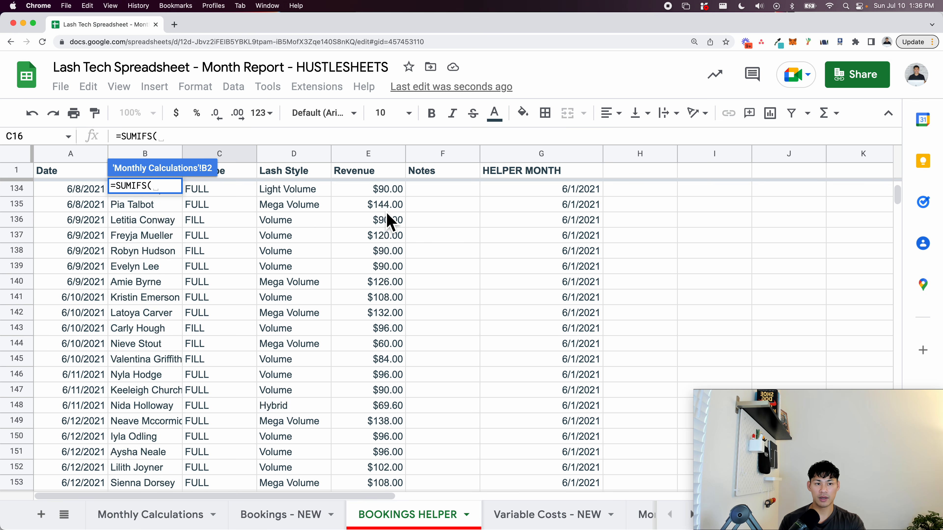
scroll(390, 219, "up", 5)
left_click_drag(388, 193, 396, 333)
left_click(380, 194)
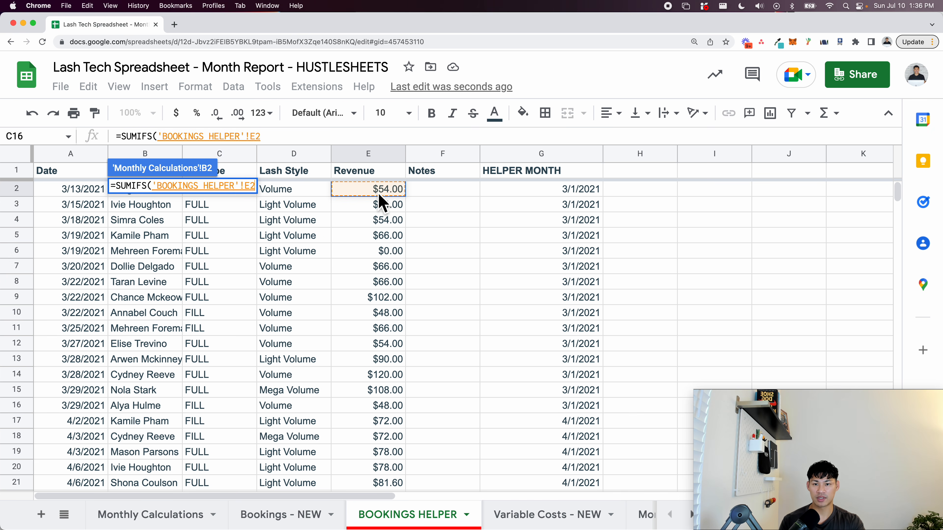
left_click(375, 176)
left_click_drag(375, 192, 389, 344)
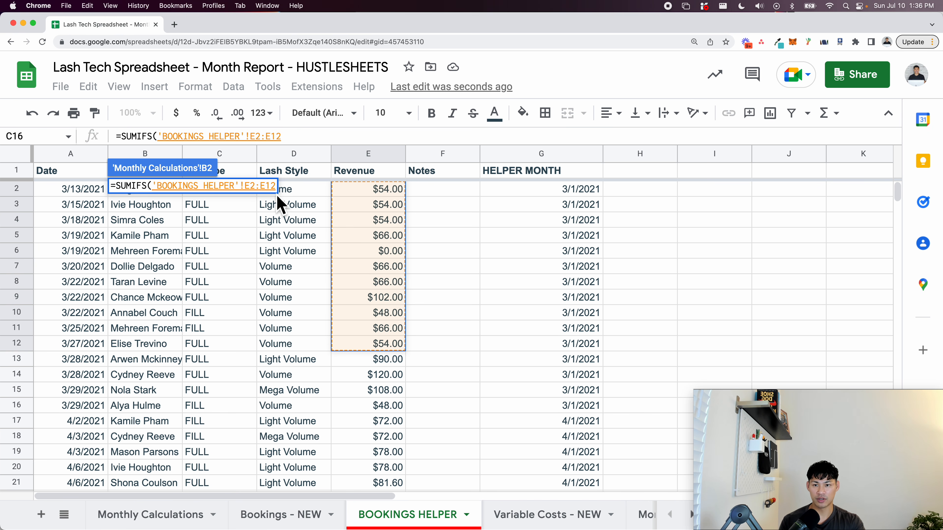
key("BackSpace")
key("BackSpace")
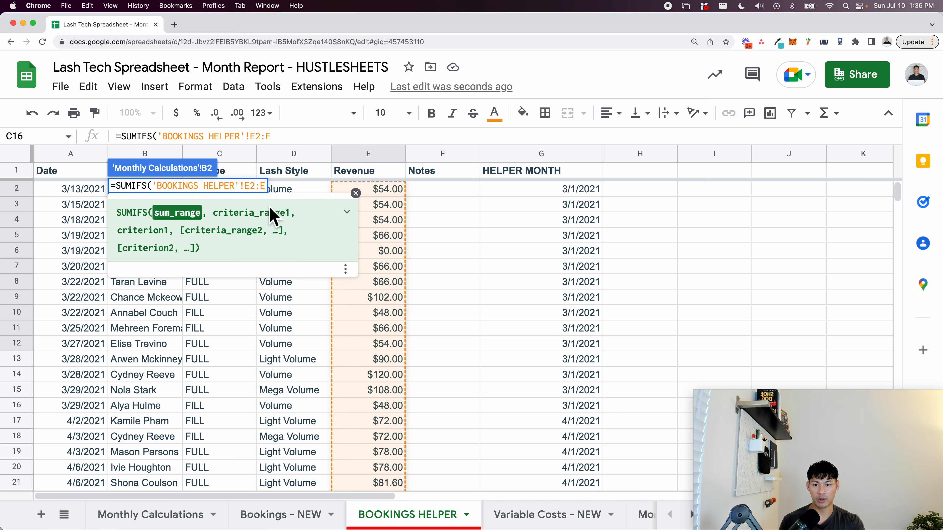
type(",")
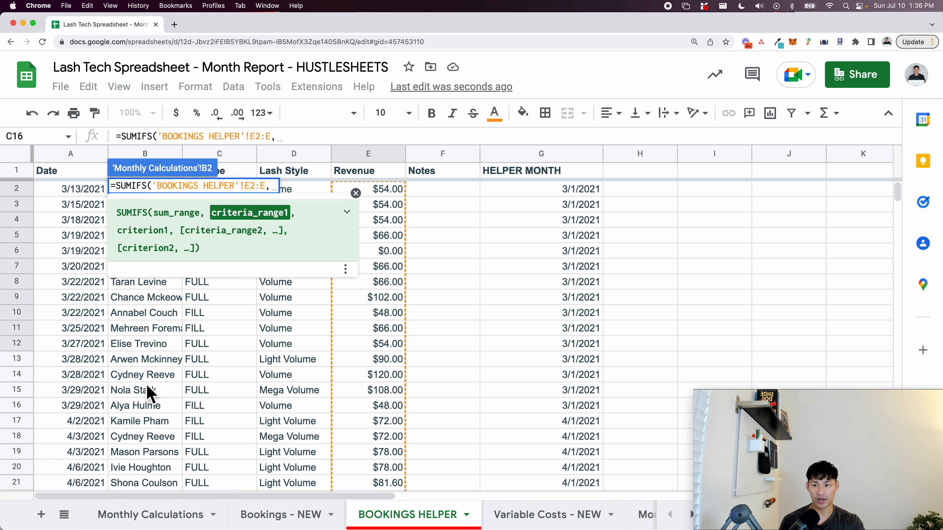
- Complete the SUMIFS with criteria range 'BOOKINGS HELPER'!G2:G and the month in A2 as criterion, and enter the formula
left_click_drag(516, 193, 519, 171)
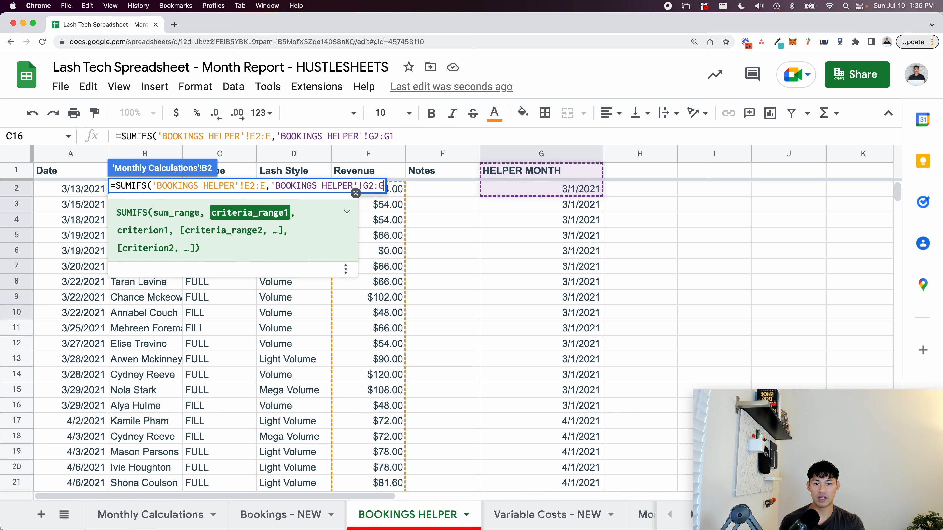
key("BackSpace")
type(",")
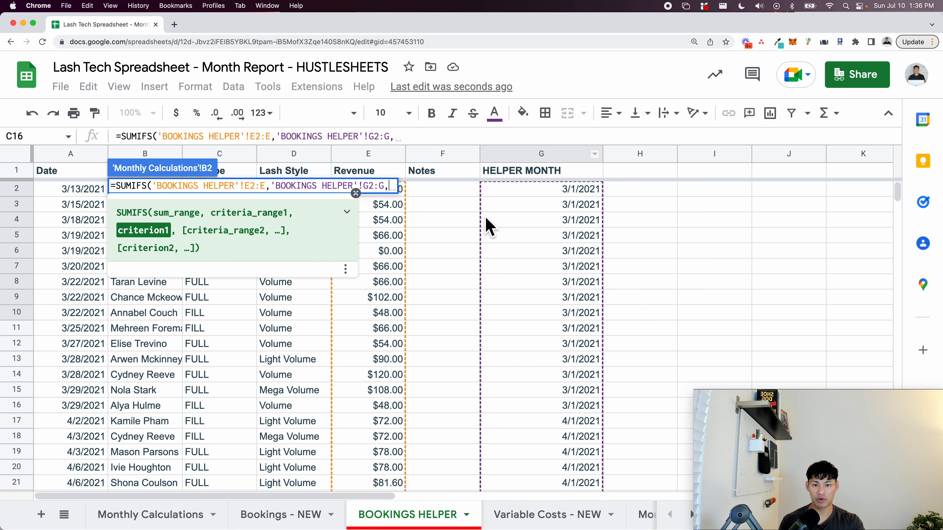
left_click(188, 516)
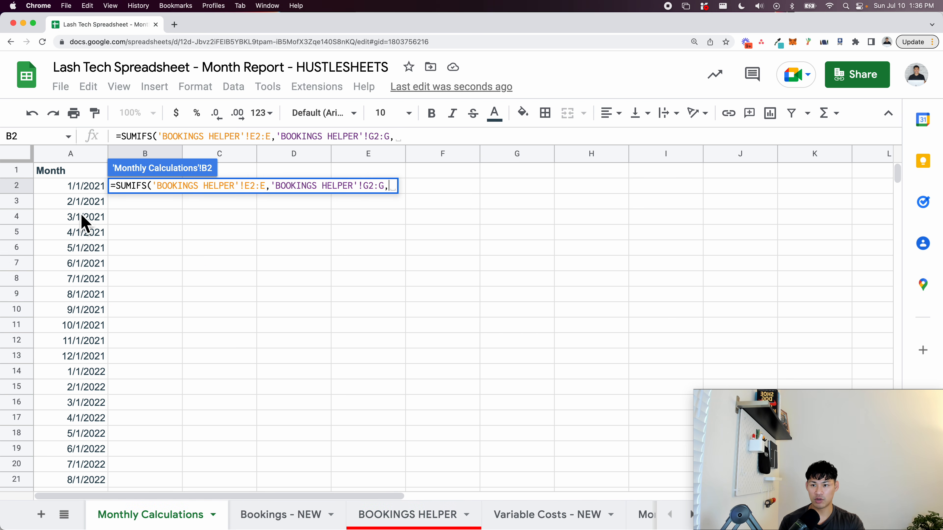
left_click(77, 190)
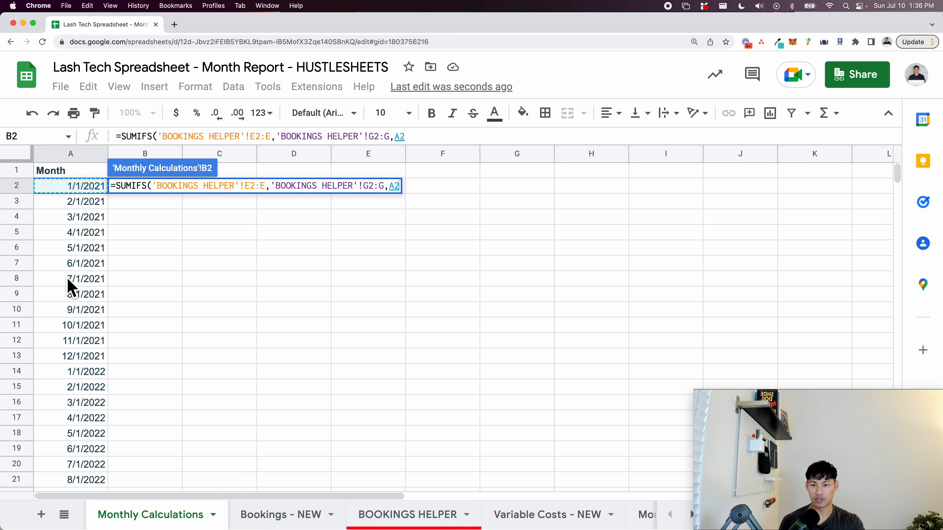
key("Return")
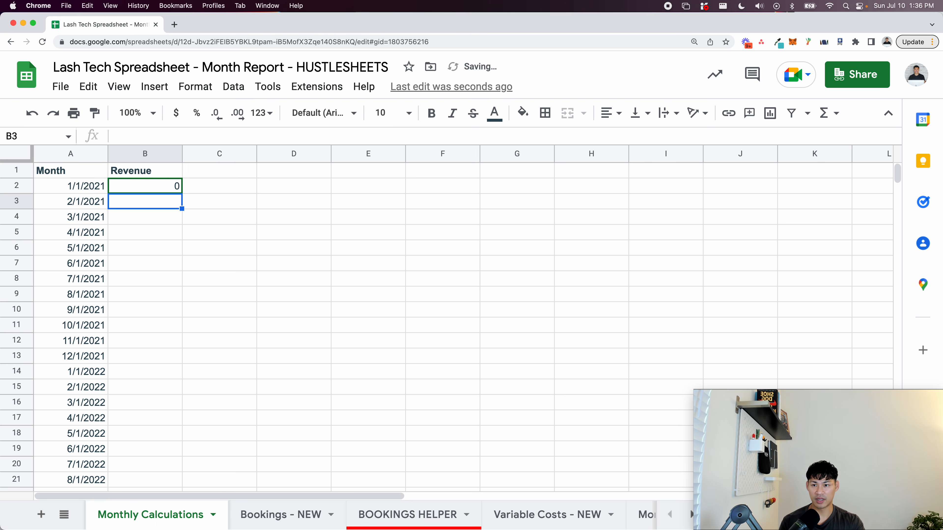
- Try filling the B2 revenue formula down through B9, and check B4's shifted ranges against the BOOKINGS HELPER data
left_click(146, 191)
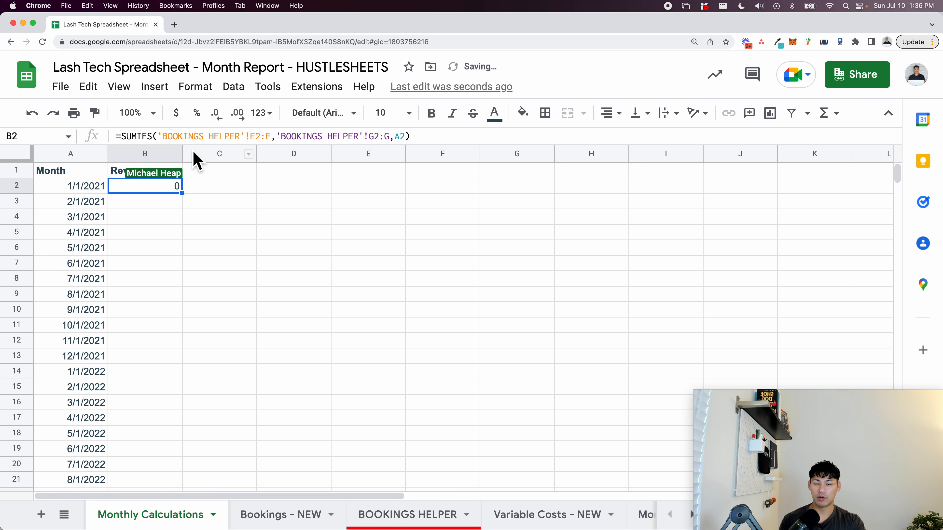
left_click_drag(182, 193, 191, 294)
left_click(175, 218)
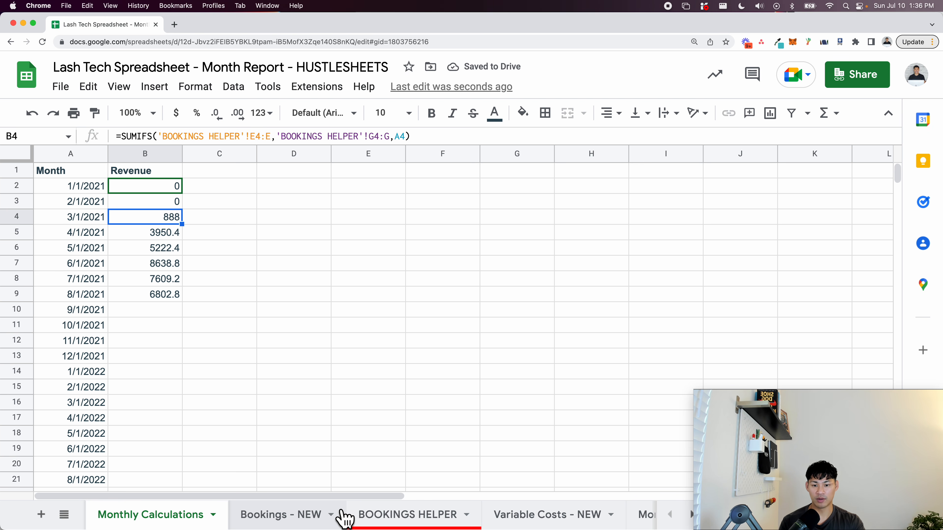
left_click(347, 514)
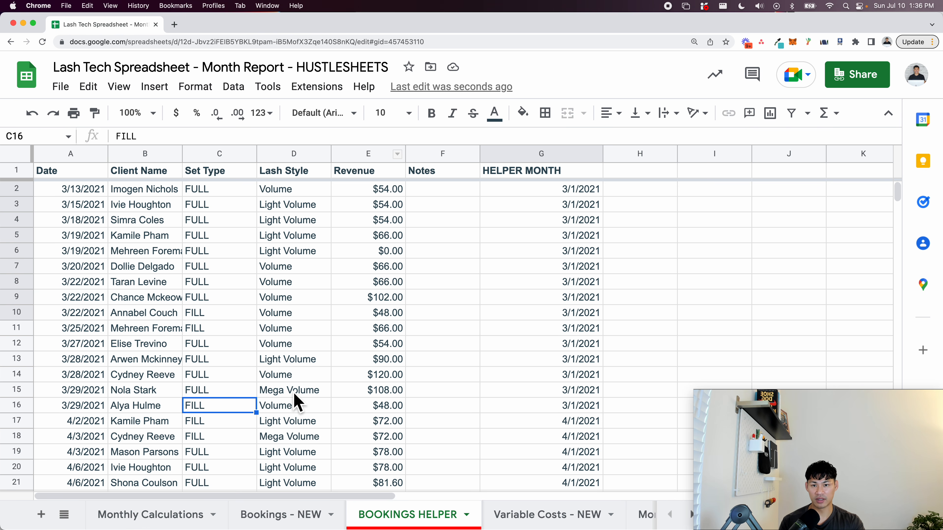
- Clear the filled revenue formulas below B2 on Monthly Calculations, from B3 to B9
left_click(208, 512)
left_click(174, 192)
left_click_drag(172, 203, 189, 295)
key("Delete")
- Lock the start rows in B2's SUMIFS as E$2:E and G$2:G, and fill the formula down through B6
left_click(172, 189)
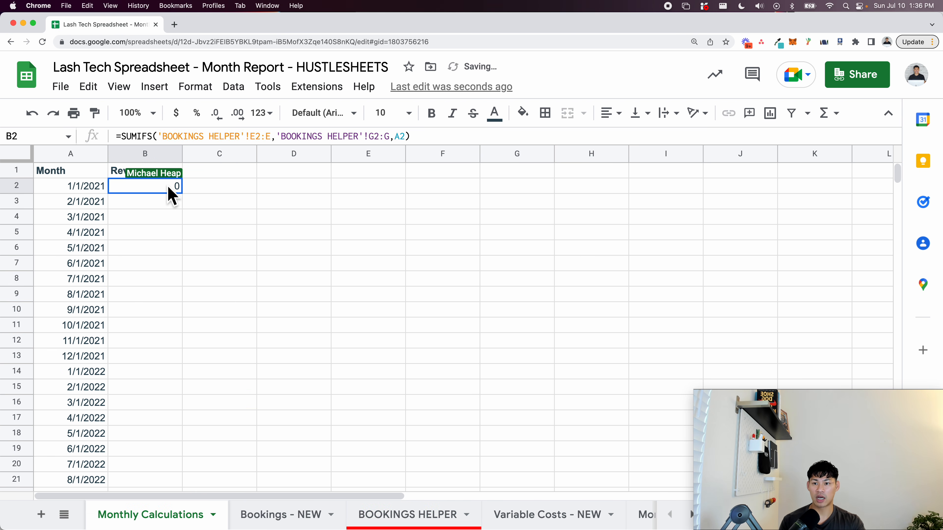
key("super+equal")
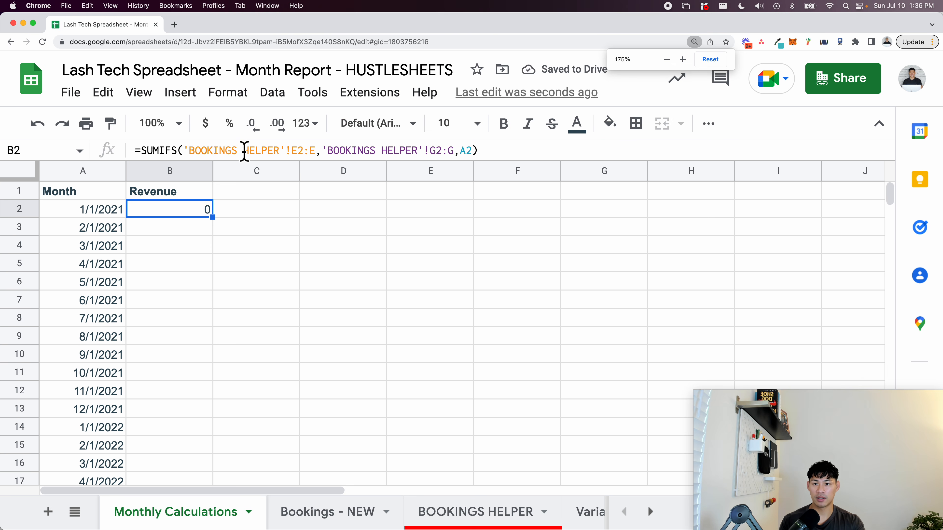
left_click(300, 159)
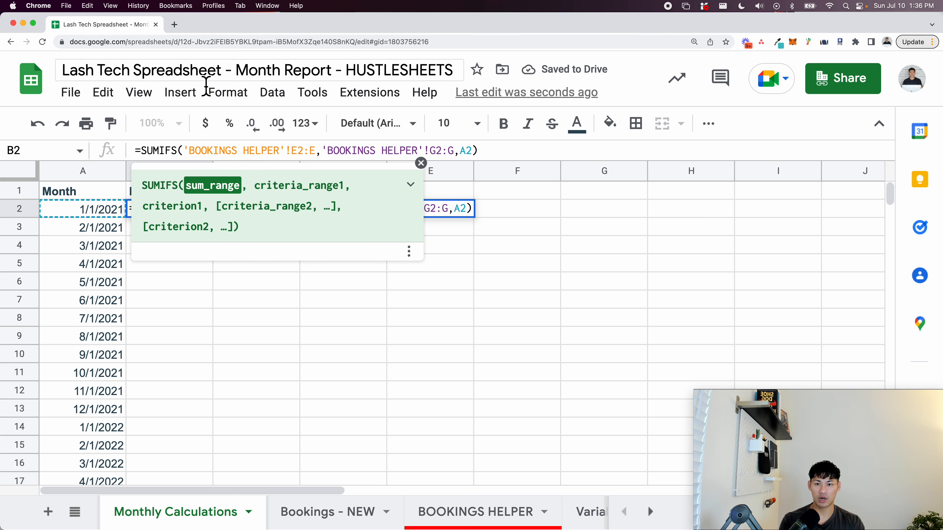
type("$")
left_click(439, 159)
type("$")
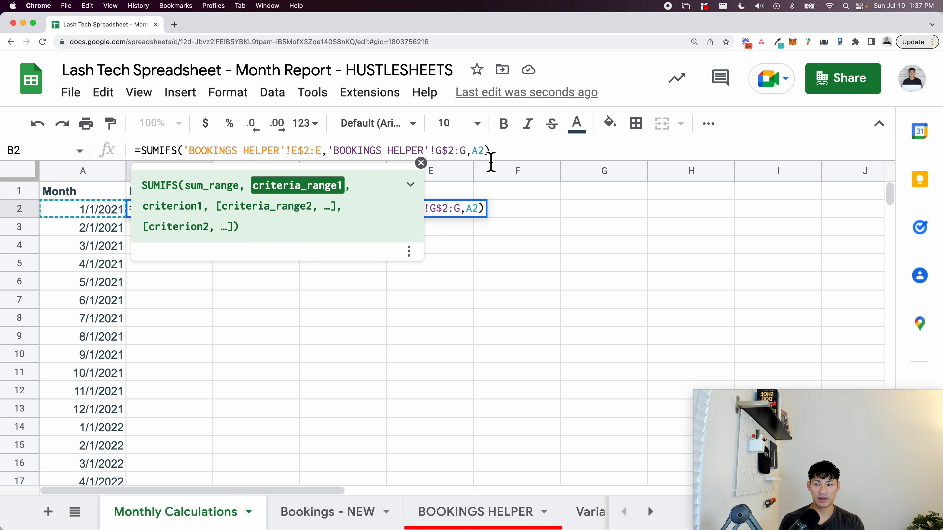
key("Return")
left_click_drag(202, 214, 204, 288)
key("super+d")
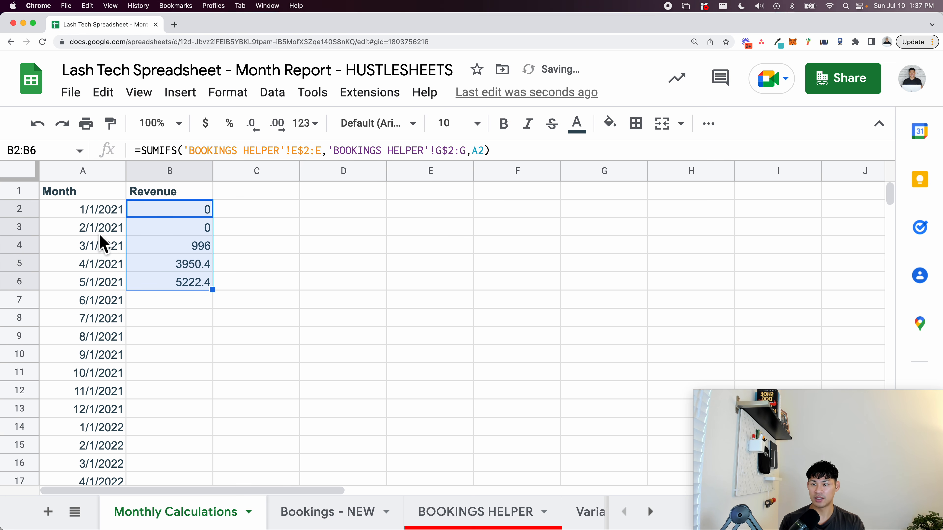
- Review the locked row references E$2 and G$2 in B2's SUMIFS formula, leaving the formula as it is
left_click(166, 216)
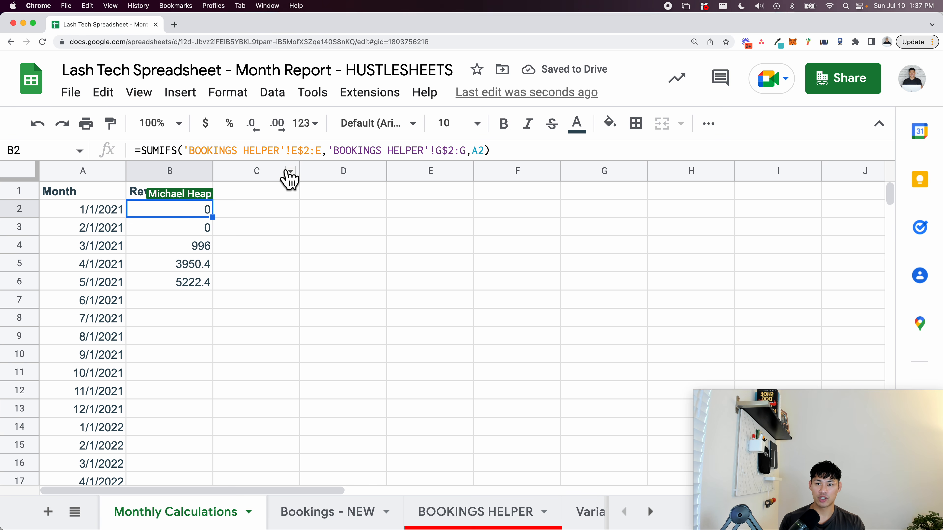
left_click(298, 160)
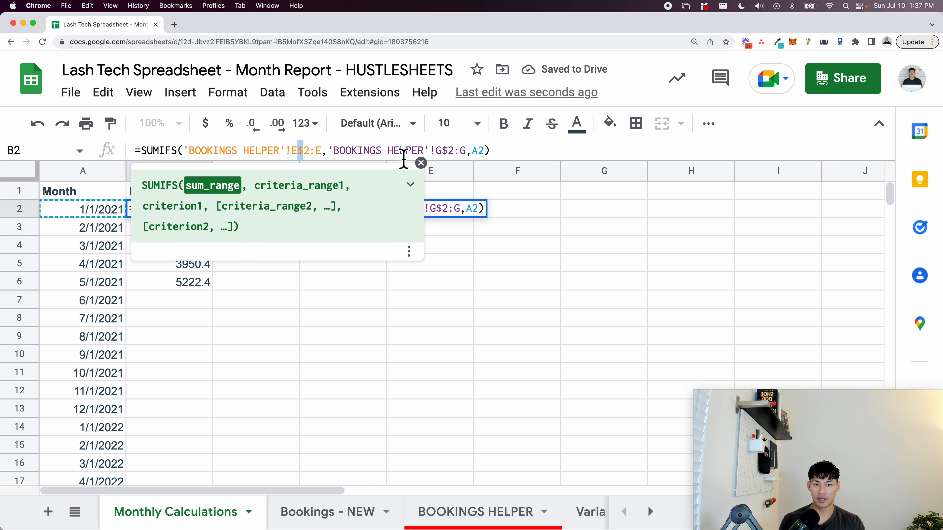
left_click_drag(443, 158, 449, 157)
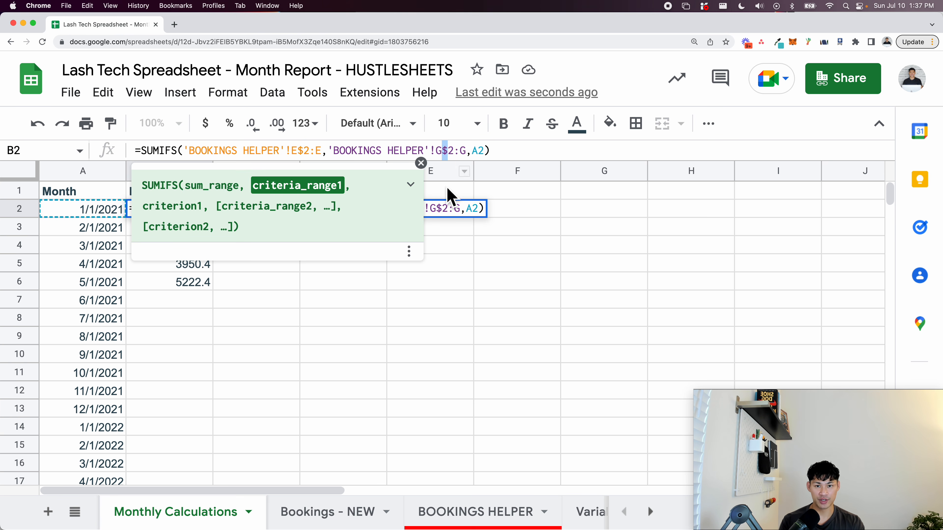
left_click(403, 344)
left_click(184, 214)
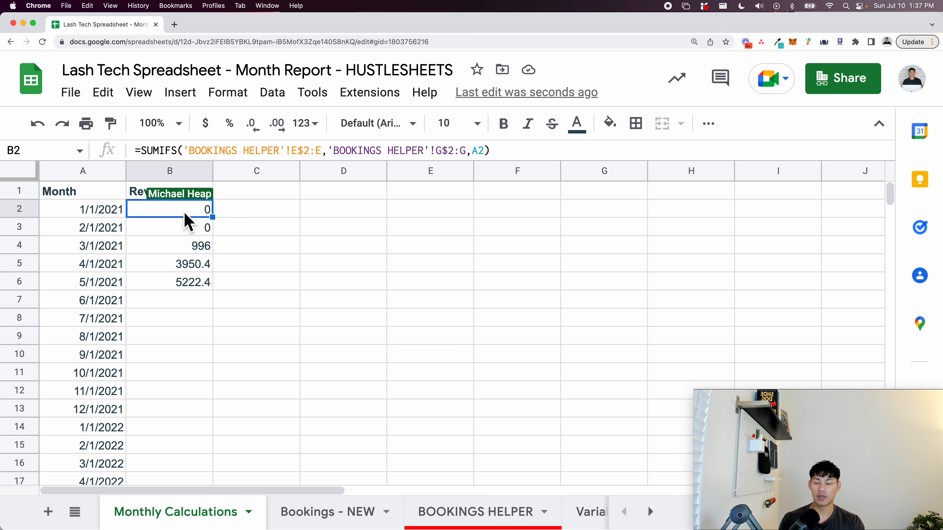
- Fill the revenue SUMIFS formula down column B to the last listed month
left_click(119, 247)
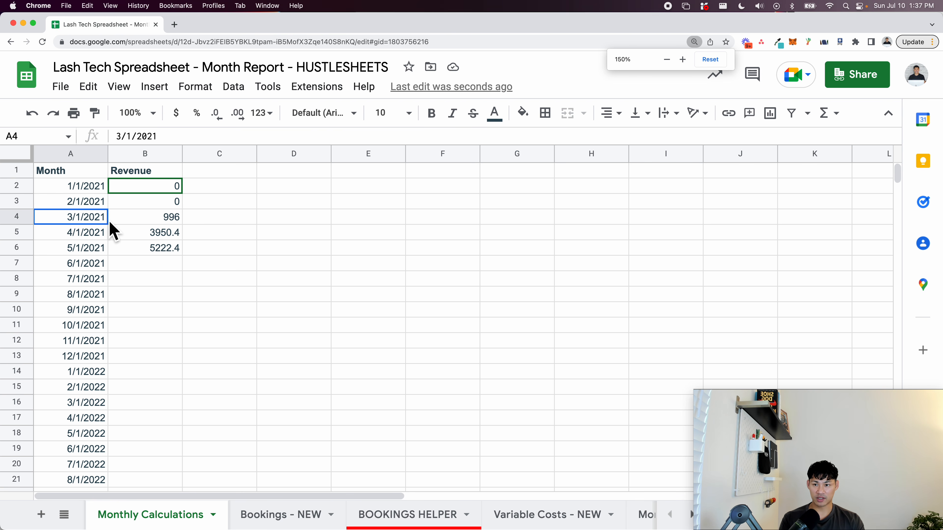
key("super+Down")
key("Right")
key("super+shift+Up")
key("super+d")
key("super+Up")
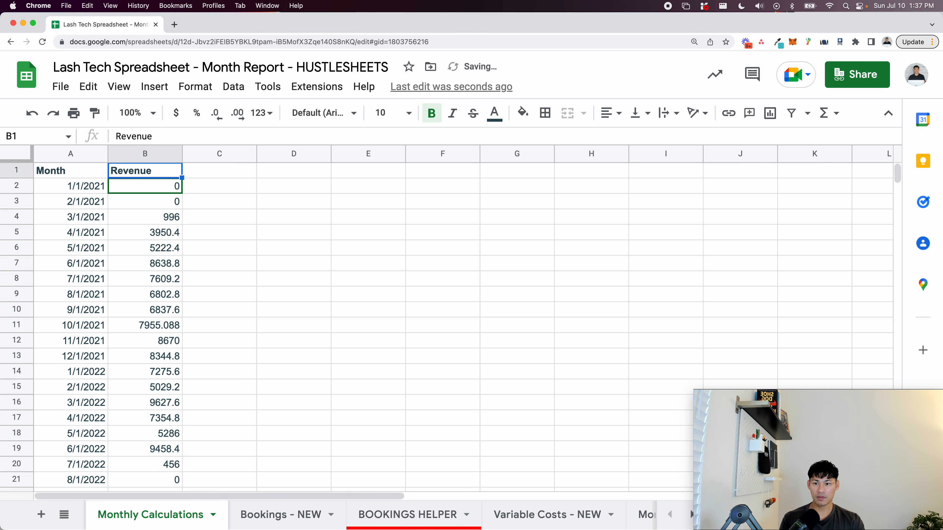
- Format the whole Revenue column on Monthly Calculations as dollar currency
left_click(148, 159)
left_click(176, 113)
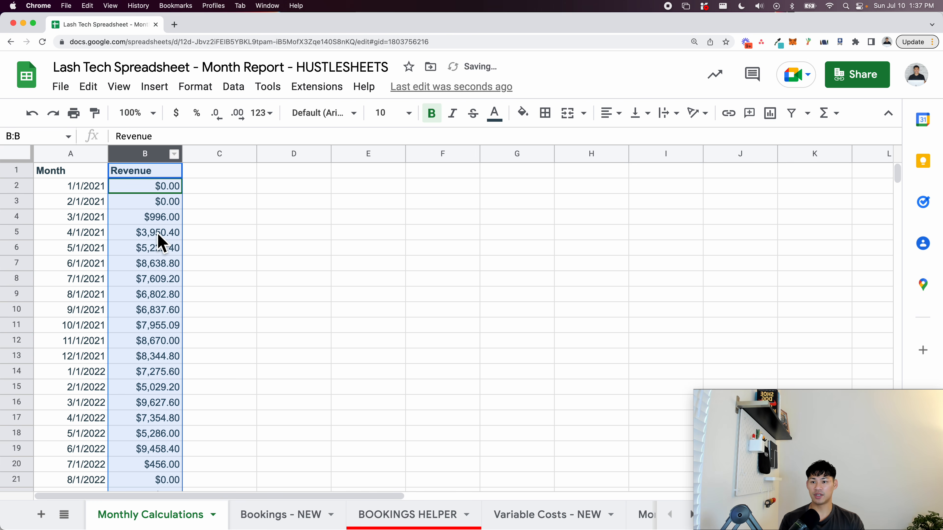
left_click(160, 233)
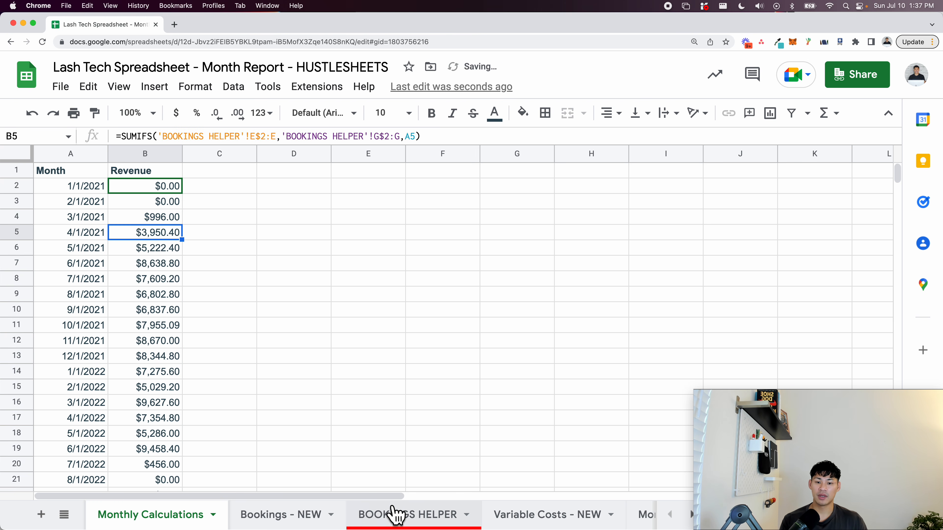
- Shade the whole HELPER MONTH column on the BOOKINGS HELPER sheet light gray
left_click(391, 514)
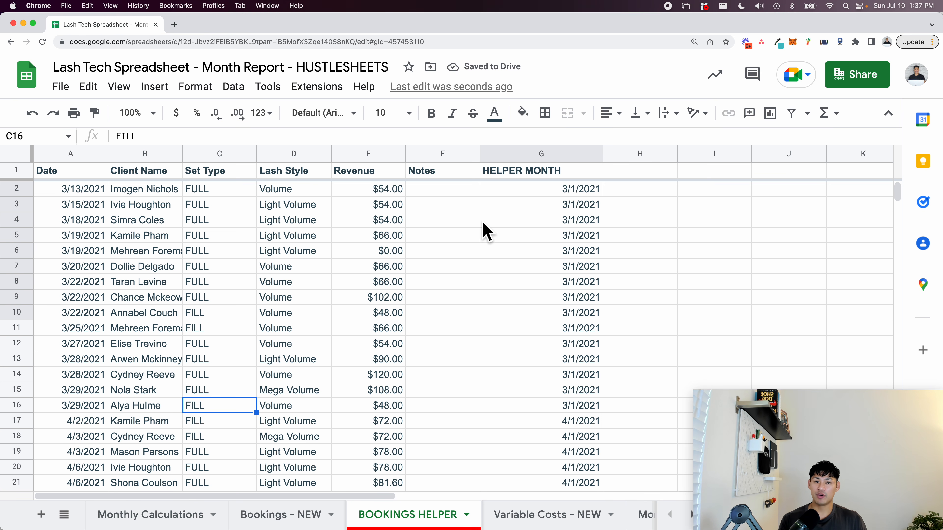
left_click(545, 153)
left_click(523, 113)
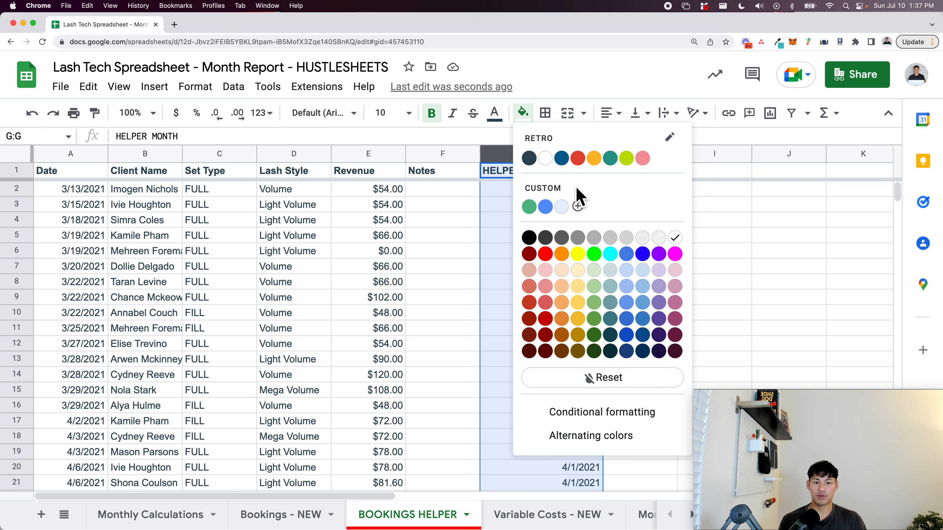
left_click(626, 238)
left_click(556, 190)
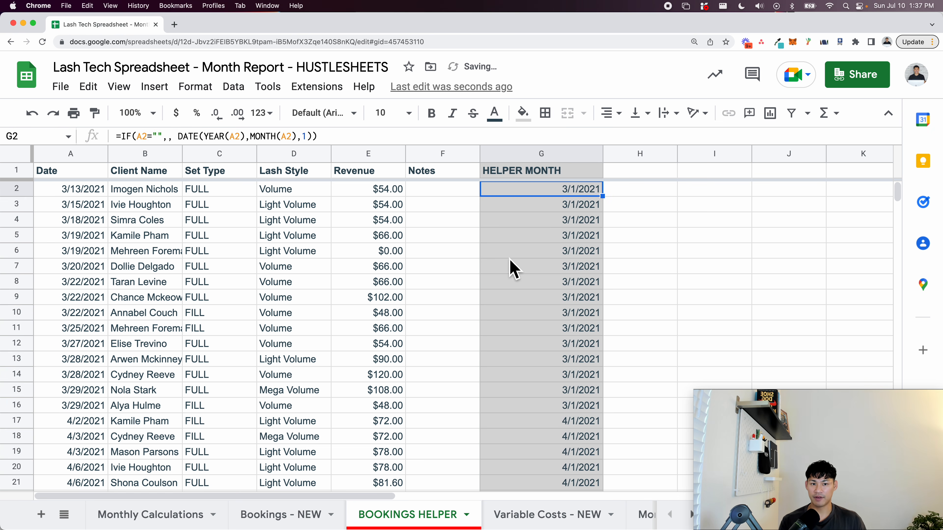
scroll(441, 338, "down", 2)
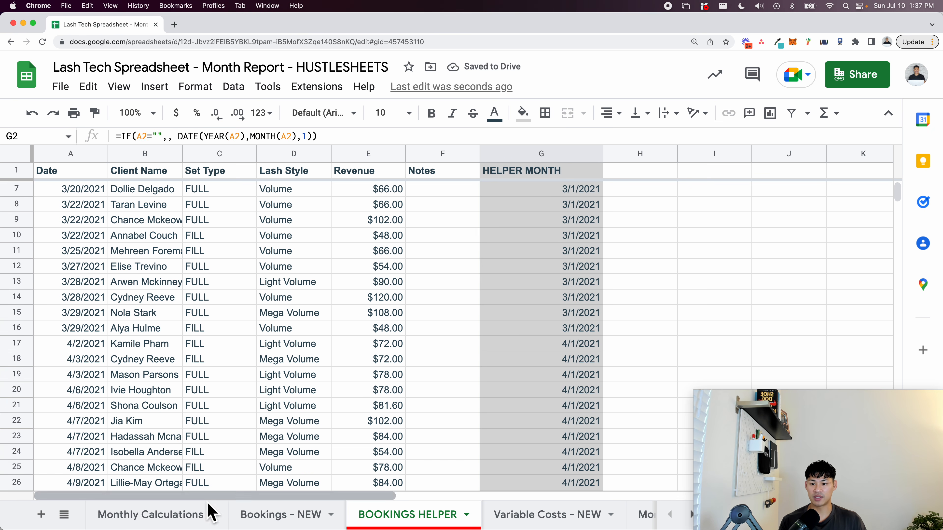
- Freeze the header row of the Monthly Calculations sheet
left_click(174, 514)
scroll(143, 337, "down", 4)
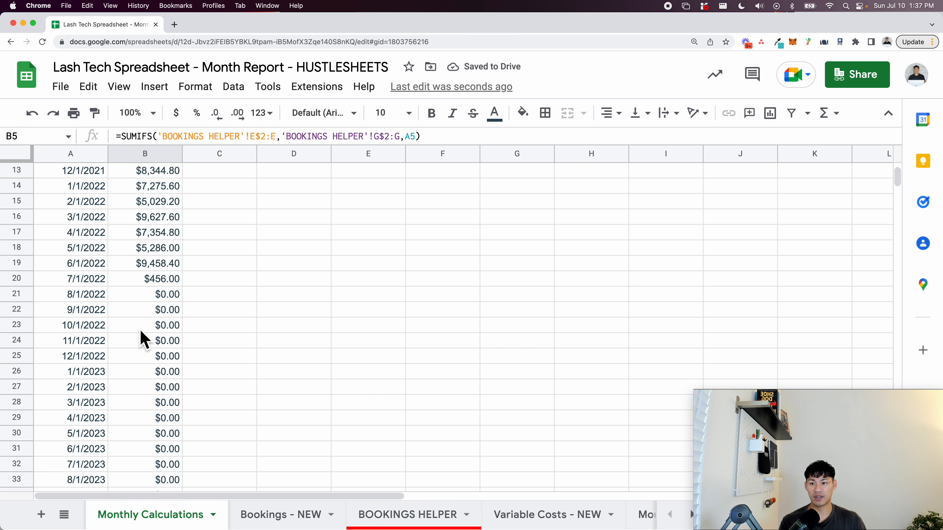
scroll(143, 337, "up", 4)
left_click(70, 173)
left_click(118, 87)
mouse_move(147, 135)
left_click(436, 213)
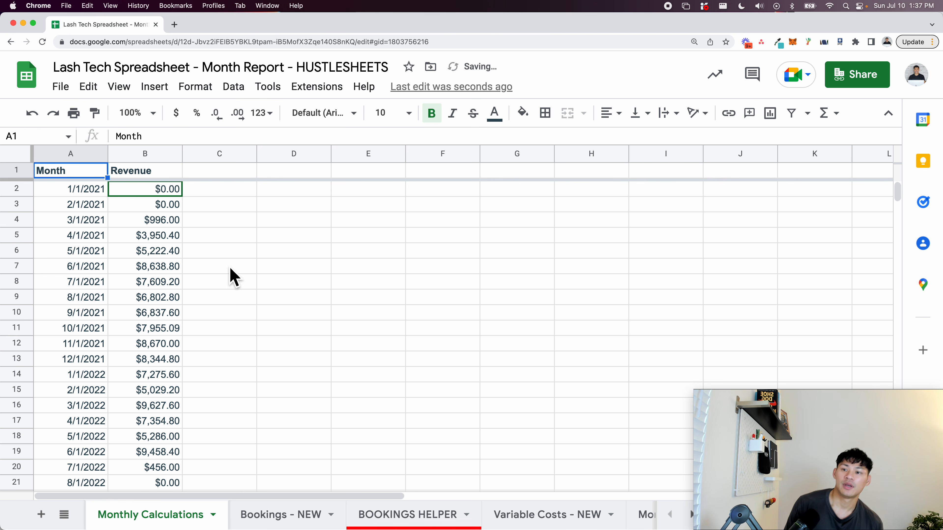
- Add a new sheet after Variable Costs - NEW and name it VARIABLE COSTS HELPER
left_click(412, 516)
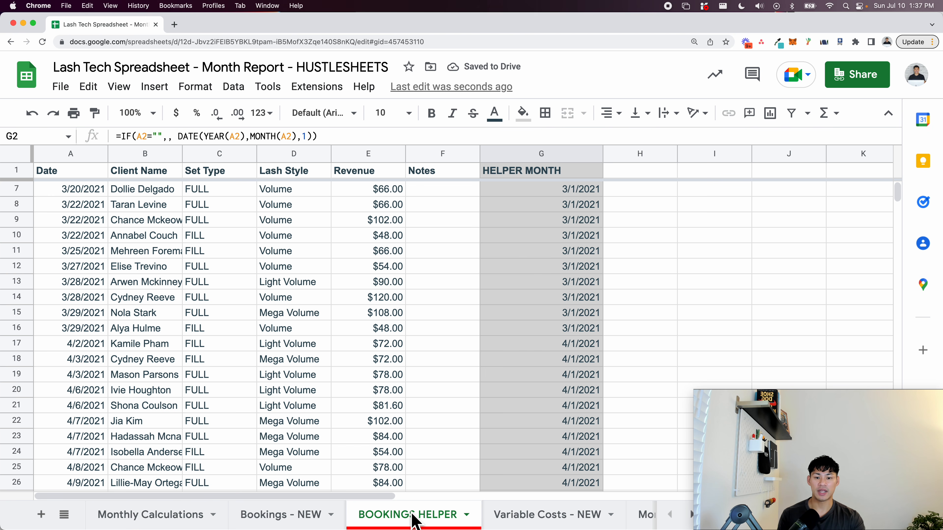
left_click(501, 515)
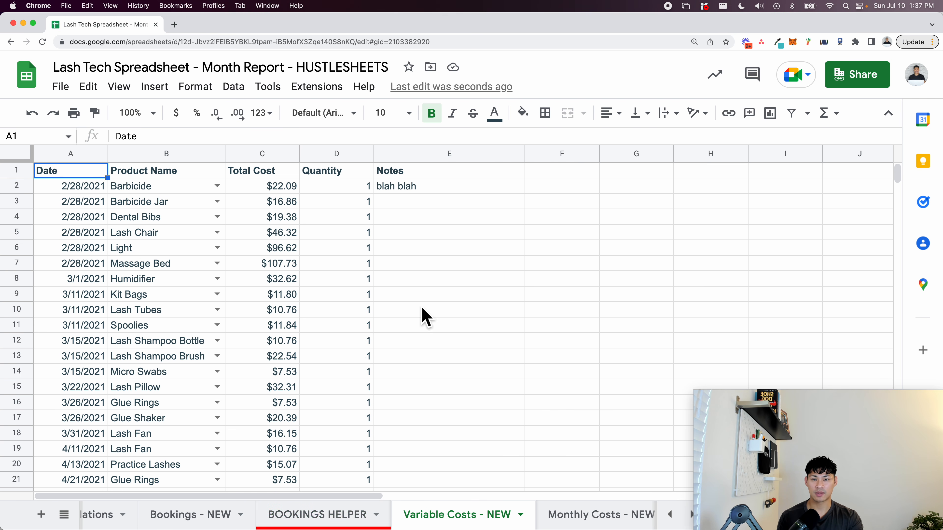
left_click(416, 266)
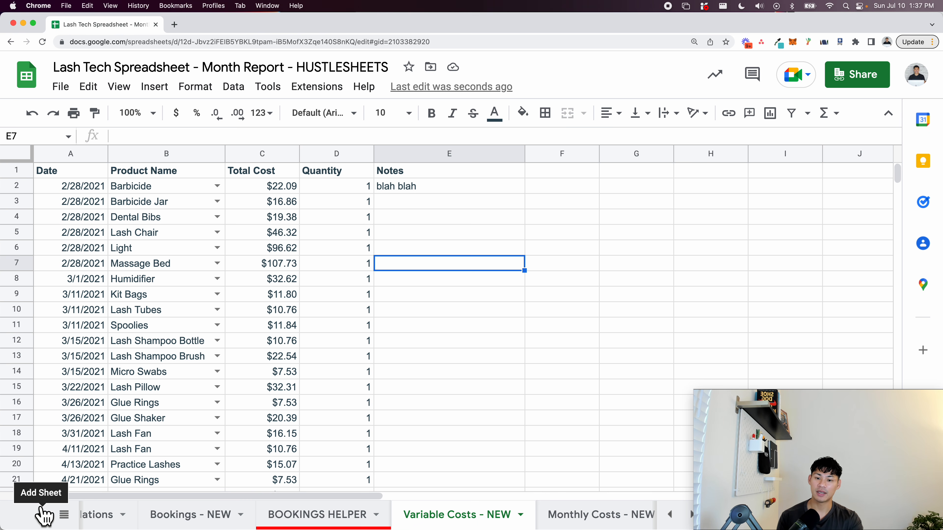
left_click(41, 514)
double_click(569, 514)
type("ZVAR")
key("BackSpace")
key("BackSpace")
key("BackSpace")
key("BackSpace")
type("VARIBLE COS")
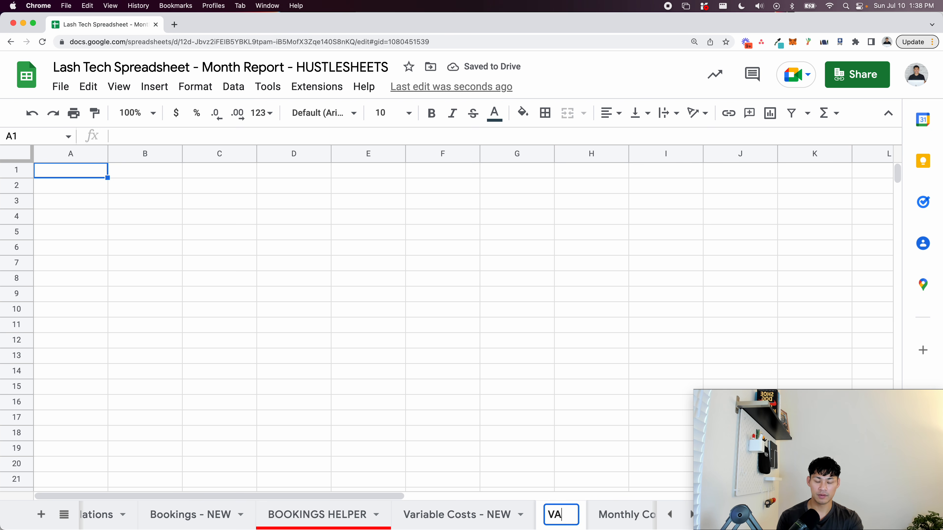
key("BackSpace")
key("BackSpace")
key("BackSpace")
key("BackSpace")
key("BackSpace")
key("BackSpace")
key("BackSpace")
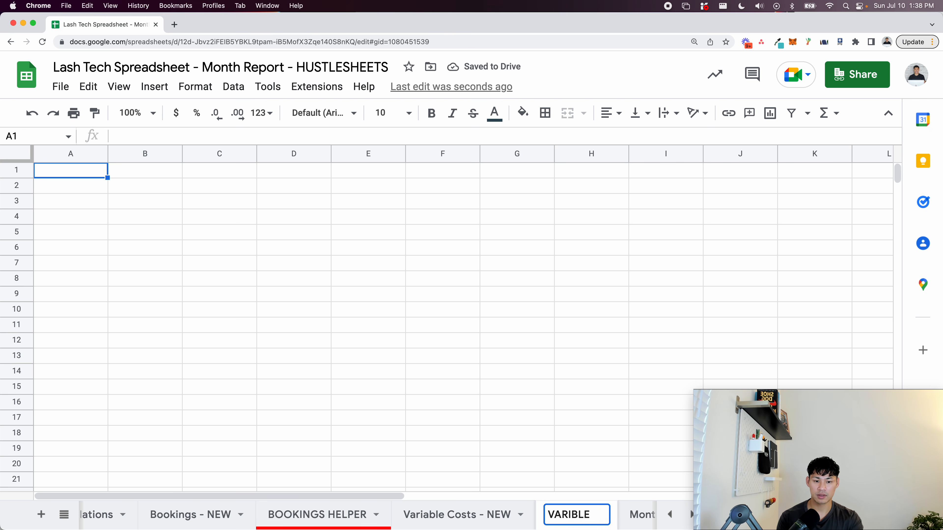
type("ABLE COSTS HELPER")
key("Return")
- Move the VARIABLE COSTS HELPER sheet directly before Variable Costs - NEW and color its tab red
left_click_drag(578, 513, 468, 514)
left_click(520, 515)
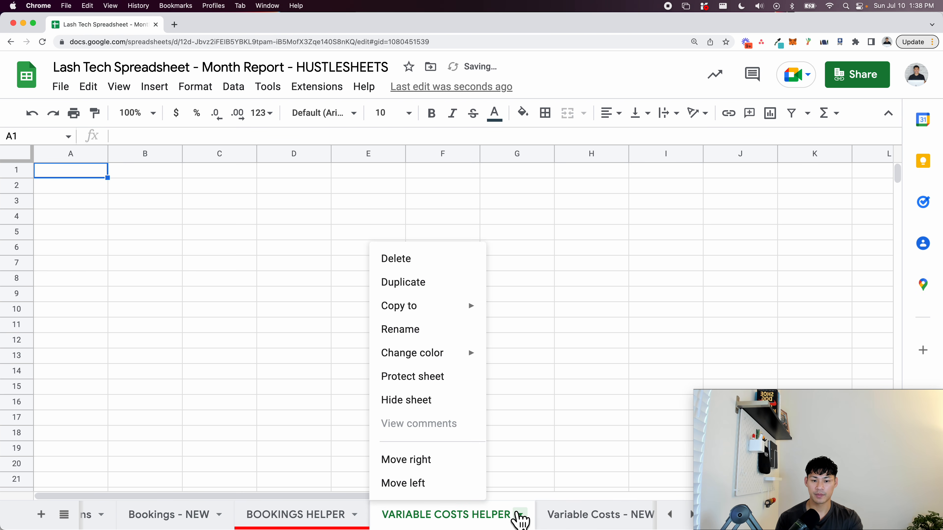
mouse_move(442, 356)
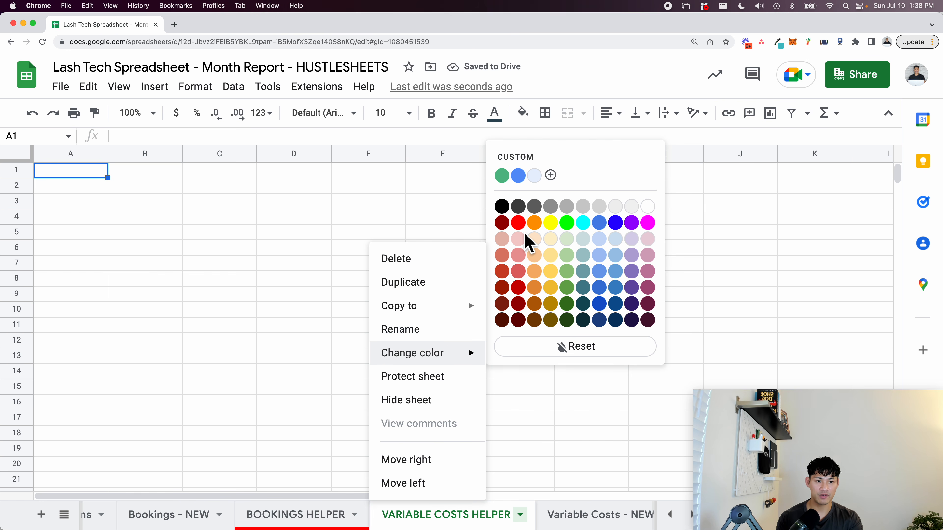
left_click(518, 224)
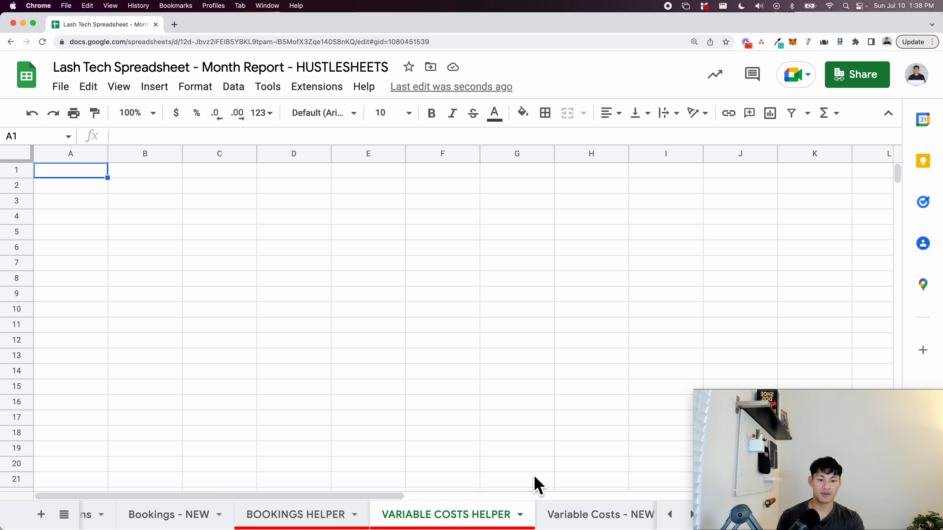
- Enter =ArrayFormula('Variable Costs - NEW'!A1:E) in A1 of VARIABLE COSTS HELPER to mirror the cost data
type("=QUER")
key("BackSpace")
key("BackSpace")
key("BackSpace")
key("BackSpace")
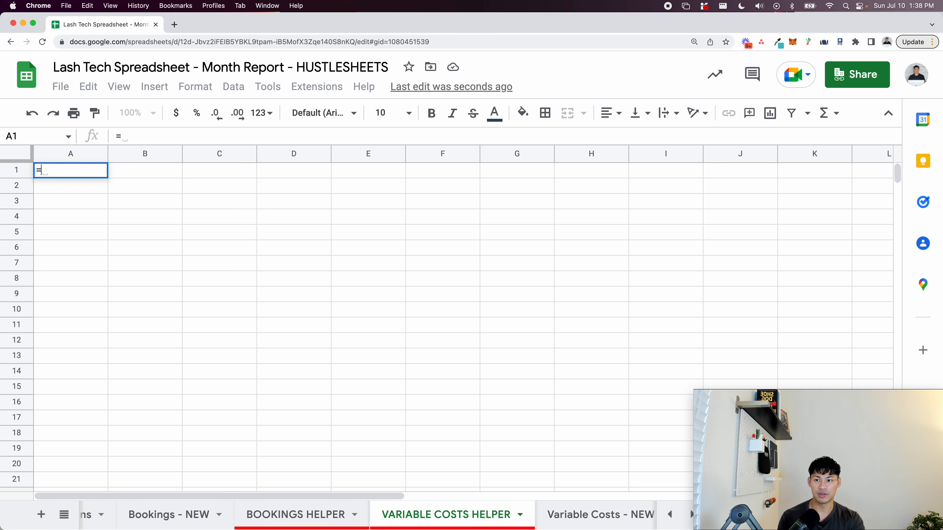
left_click(601, 514)
left_click(406, 279)
left_click(71, 279)
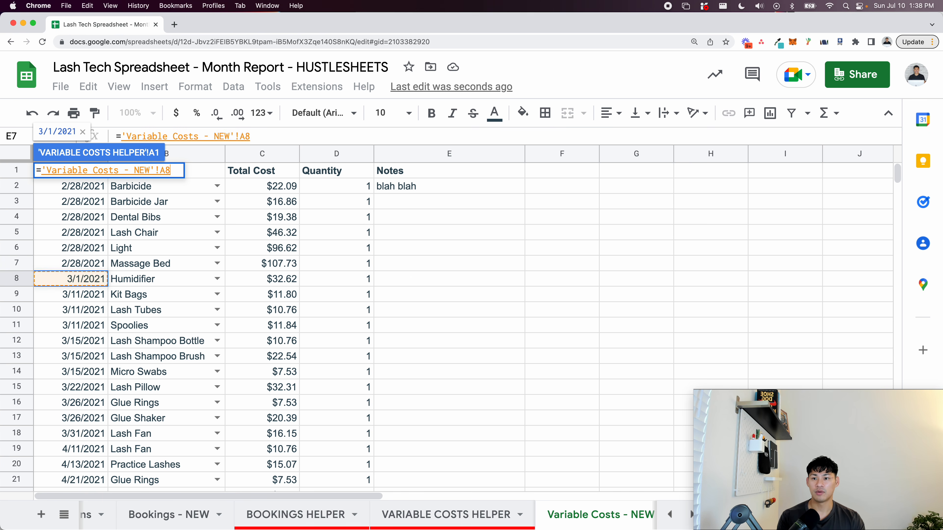
left_click_drag(71, 170, 449, 170)
key("BackSpace")
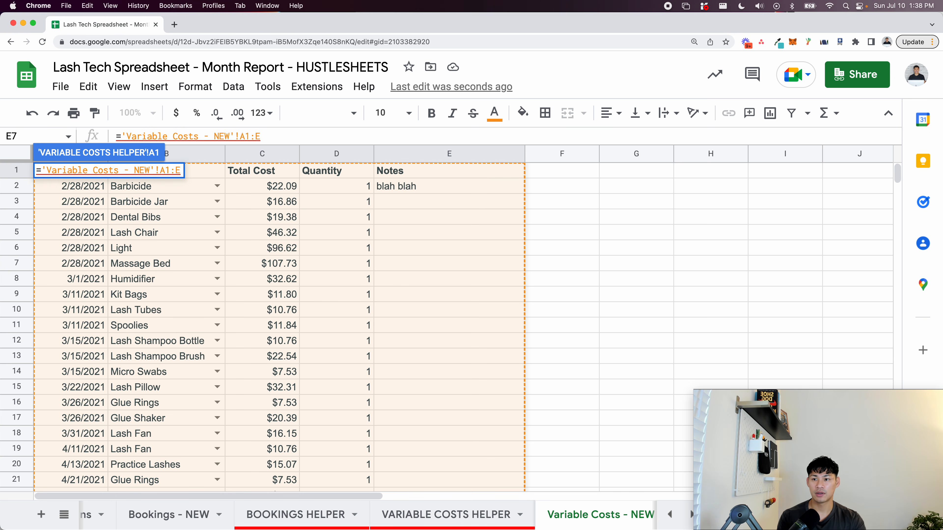
key("ctrl+shift+Return")
key("Return")
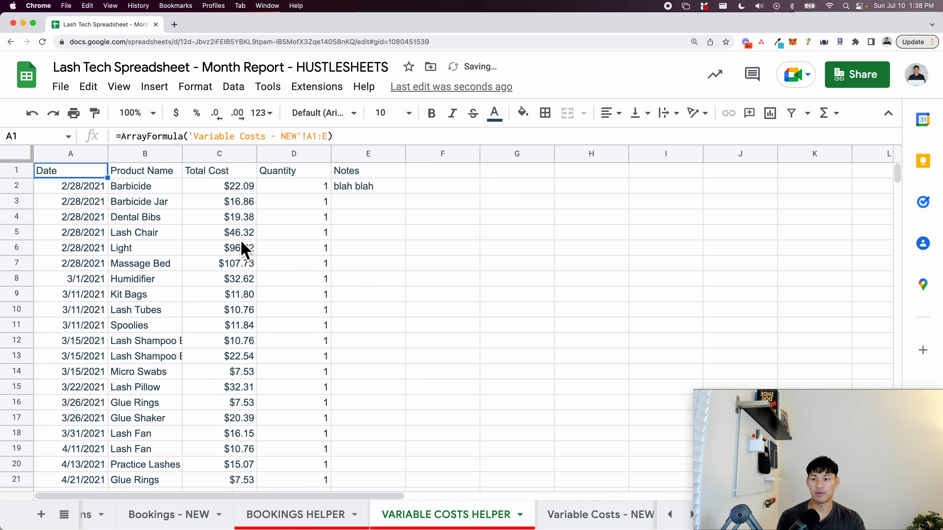
- Add the column header HELPER MONTH in F1 of VARIABLE COSTS HELPER
left_click(408, 174)
type("H")
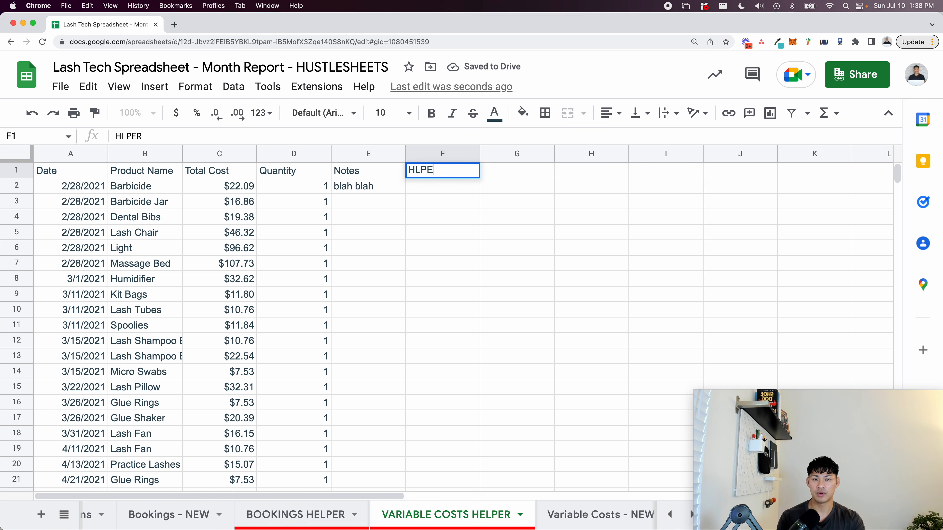
type("ELPER MO")
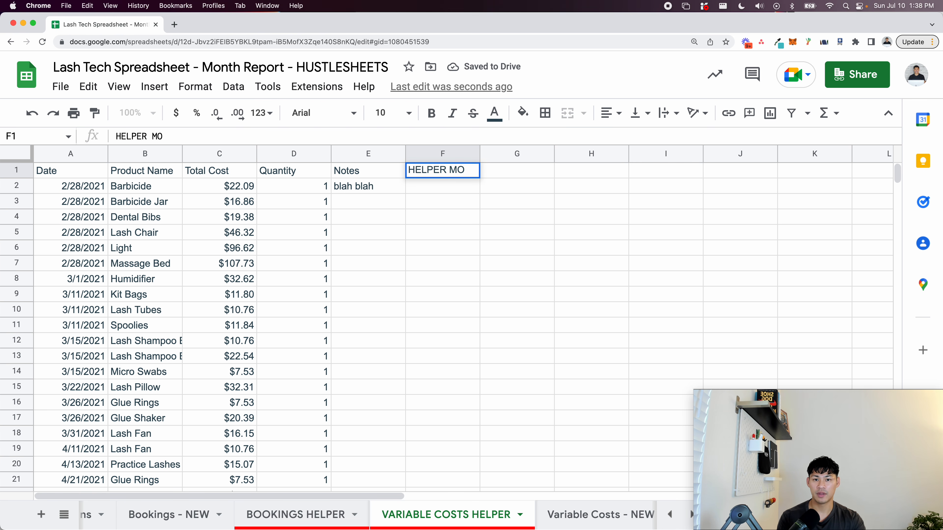
type("NTH")
key("Return")
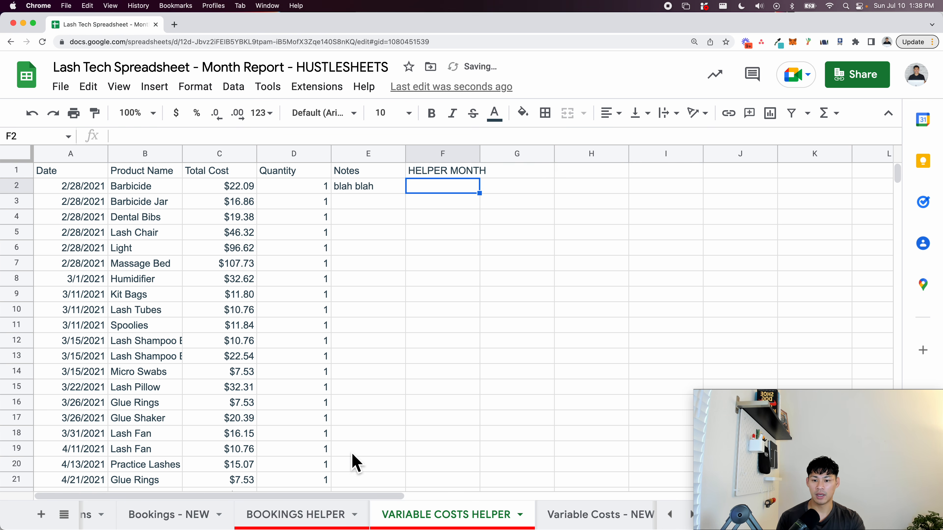
- Copy the month formula from G2 of BOOKINGS HELPER into F2 of VARIABLE COSTS HELPER: =IF(A2="",, DATE(YEAR(A2),MONTH(A2),1))
left_click(285, 514)
left_click(540, 191)
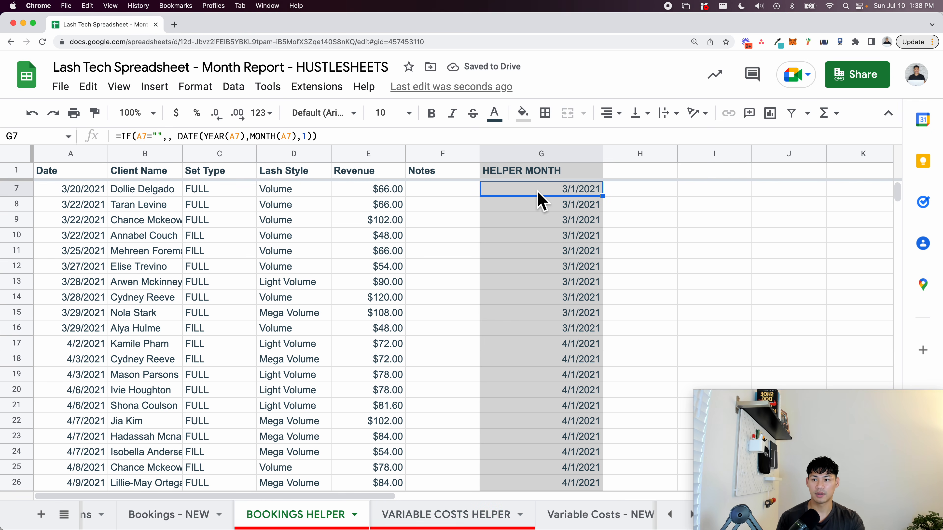
key("Up")
key("Up")
key("Up")
key("Up")
key("Up")
double_click(540, 185)
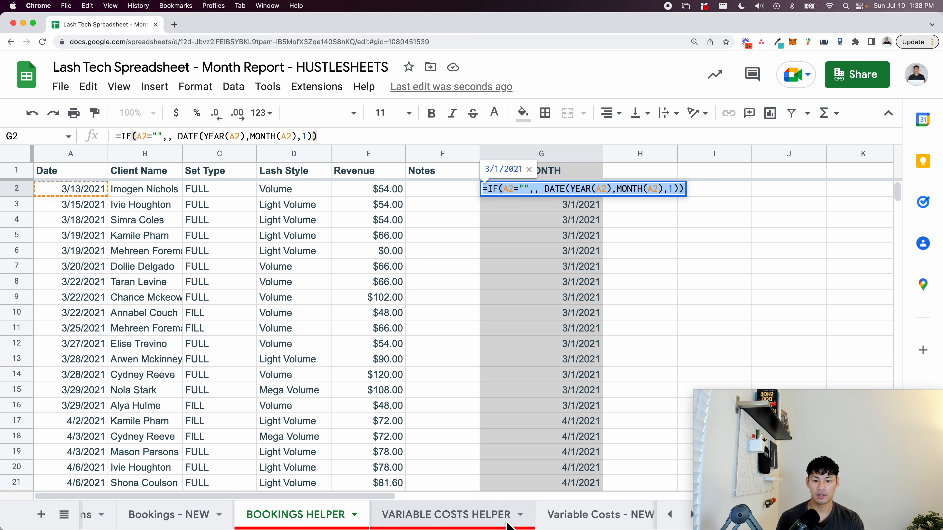
left_click(446, 514)
double_click(449, 186)
type("=IF(A2=\"\",, DATE(YEAR(A2),MONTH(A2),1))")
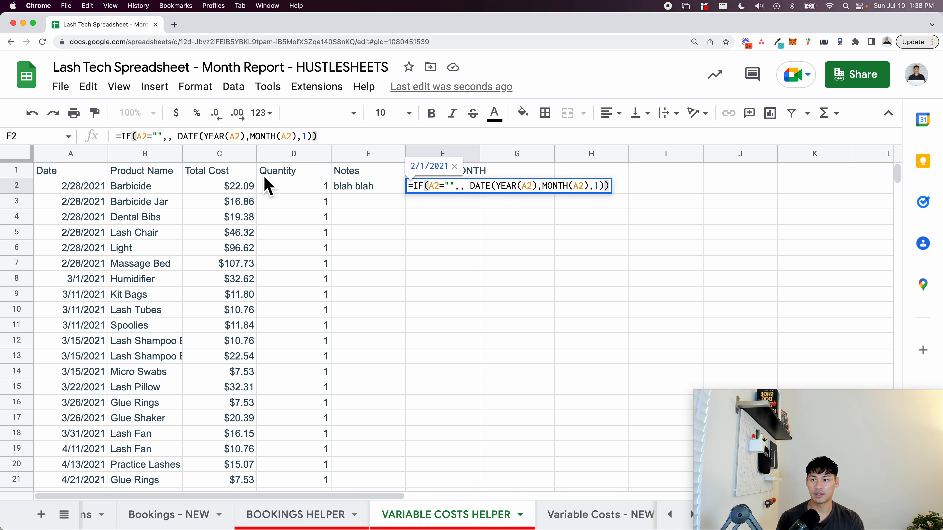
key("Return")
- Fill the HELPER MONTH formula from F2 down through F1000
key("Up")
key("cmd+shift+Down")
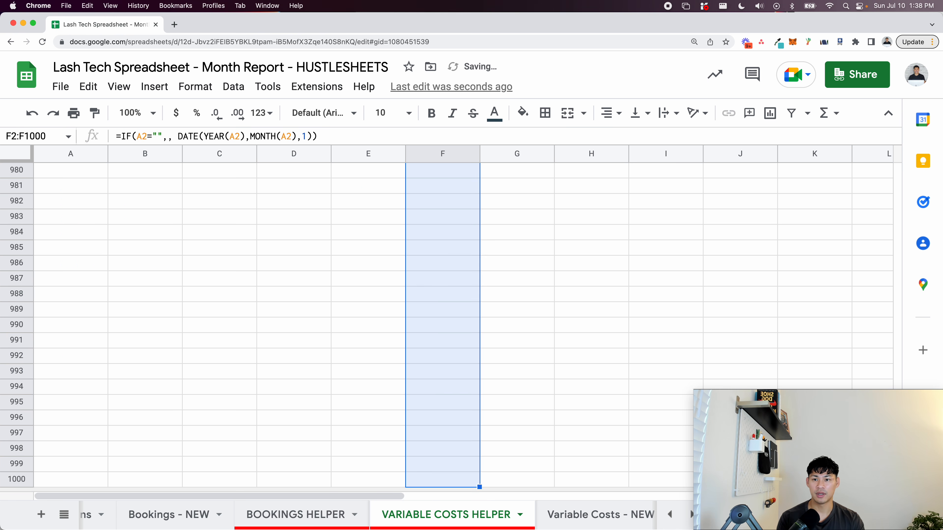
key("super+Up")
key("Down")
- Try the Sep 2008 number format on the HELPER MONTH column and undo it
left_click(432, 152)
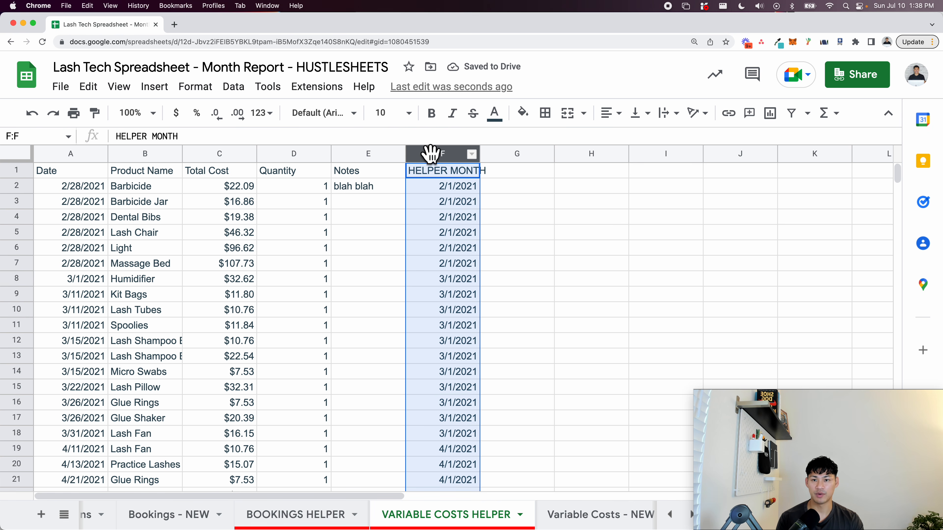
left_click(195, 87)
mouse_move(216, 156)
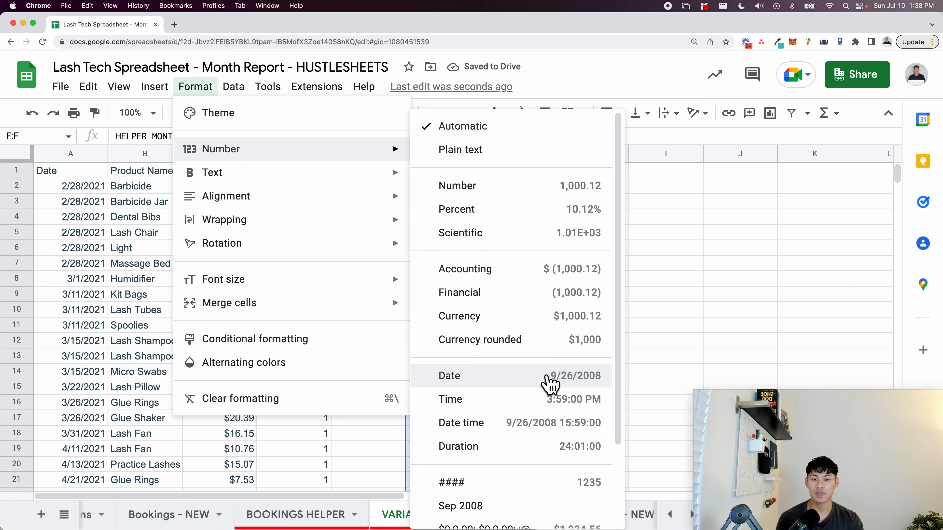
scroll(557, 434, "down", 2)
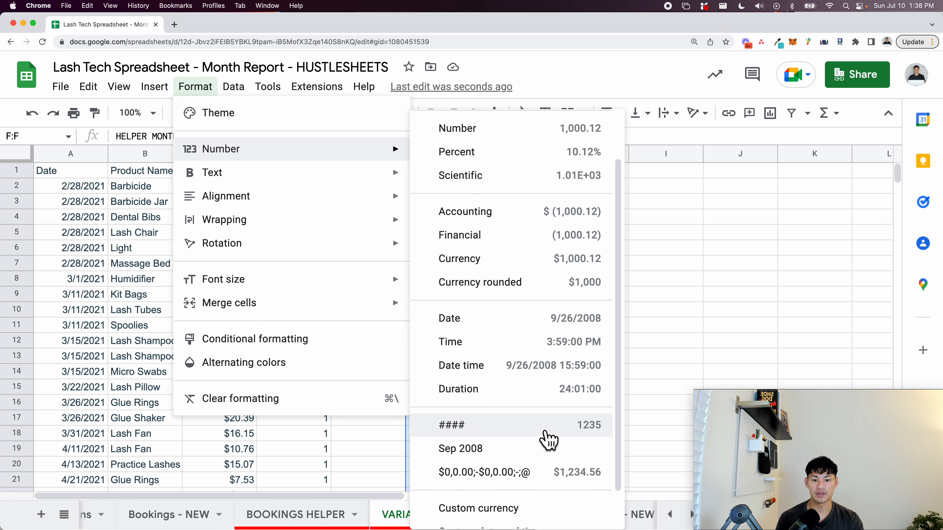
left_click(545, 450)
key("super+z")
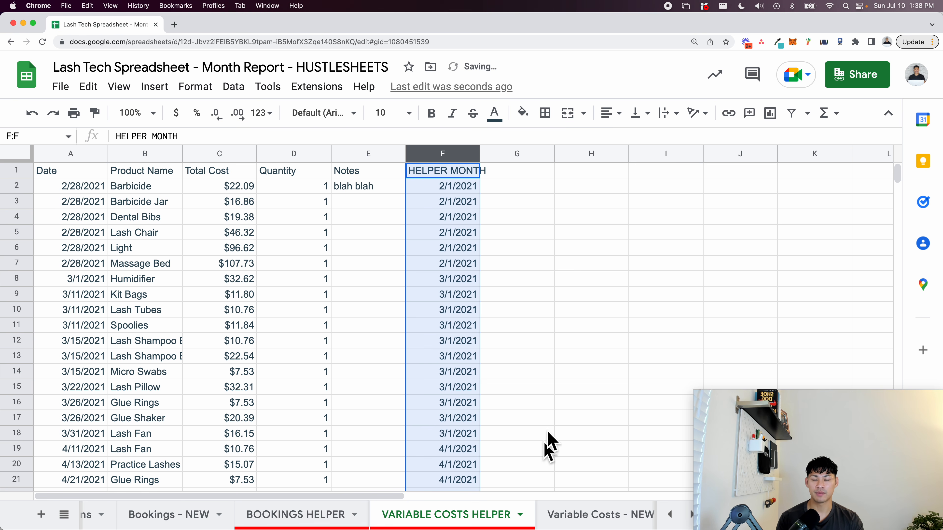
- Shade column F light gray and widen it to fit the HELPER MONTH header
left_click(467, 203)
left_click(460, 153)
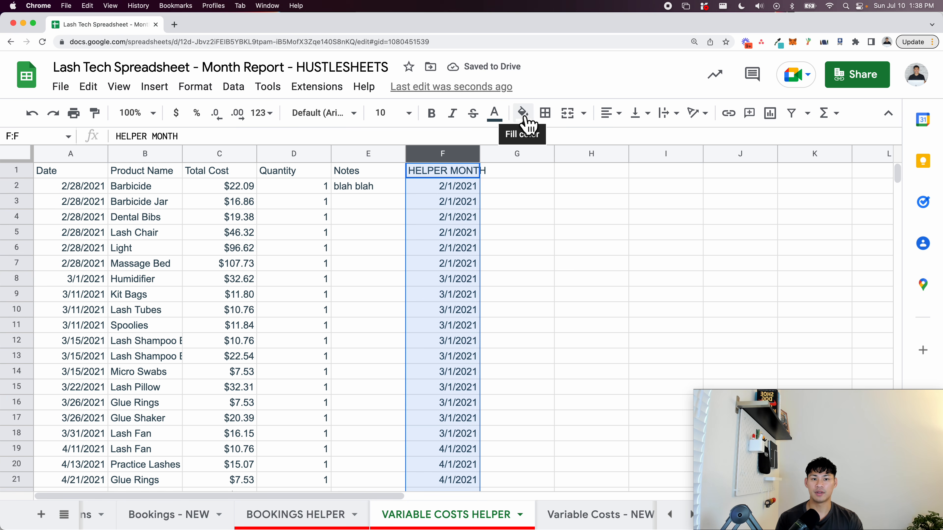
left_click(523, 117)
left_click(639, 240)
left_click(588, 238)
left_click_drag(480, 154, 492, 154)
- Add a bold Variable Costs header in C1 of the Monthly Calculations sheet
scroll(234, 505, "left", 3)
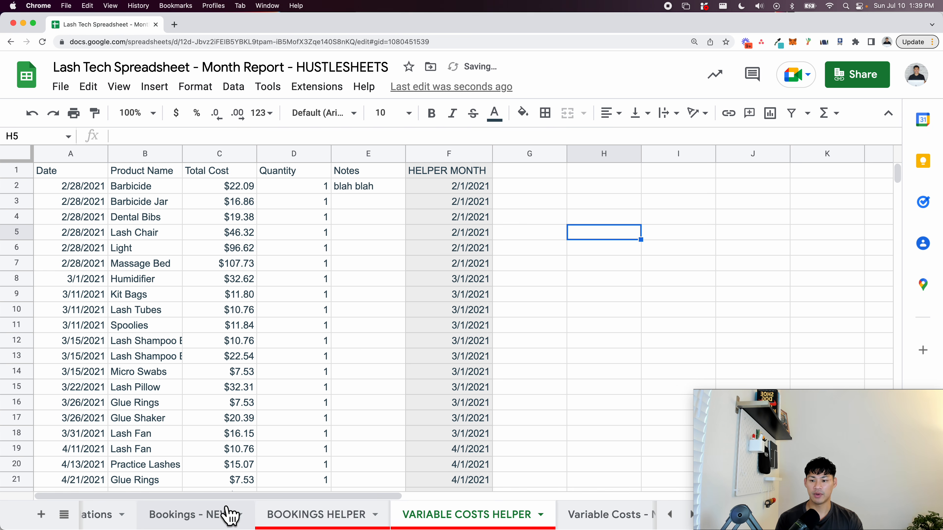
left_click(175, 523)
left_click(243, 174)
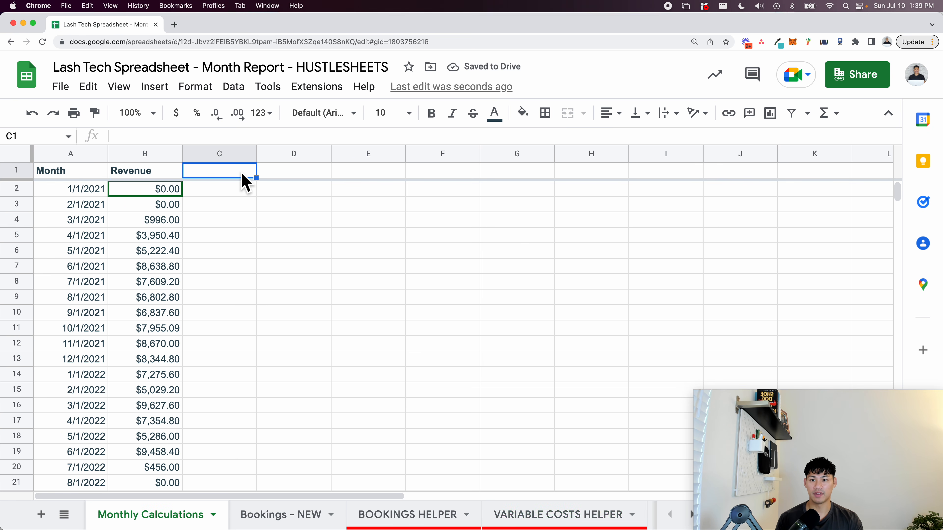
type("Variable Costs")
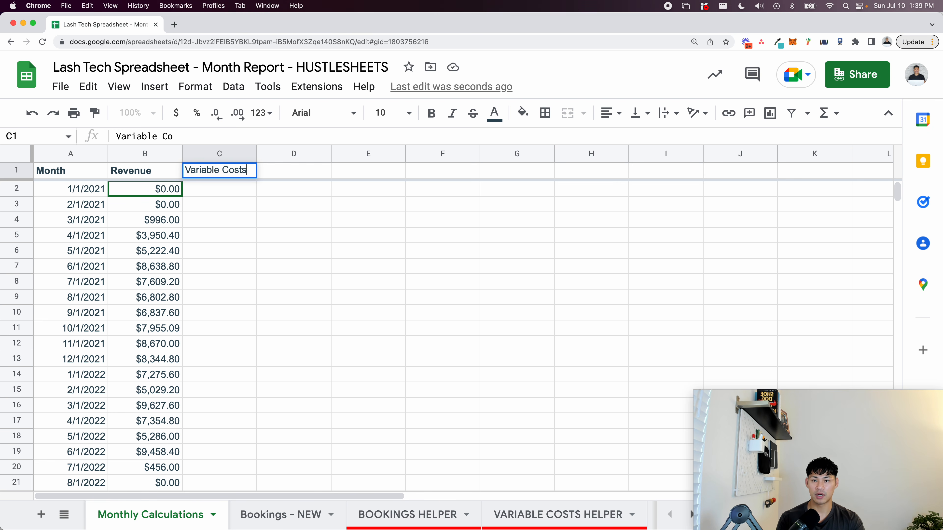
key("Return")
key("Up")
key("super+b")
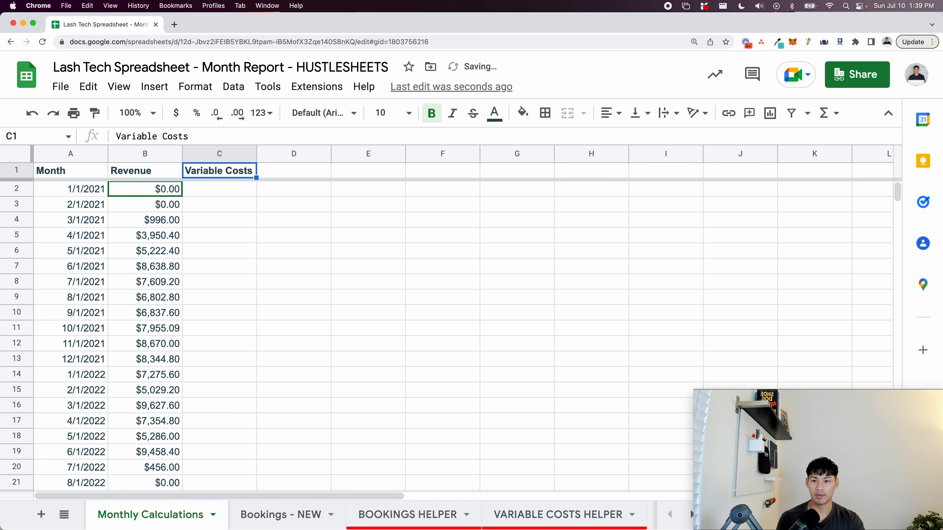
- Begin a SUMIFS formula in C2 of Monthly Calculations with 'VARIABLE COSTS HELPER'!C2:C as the sum range
key("Down")
type("=sumi")
key("Down")
key("Tab")
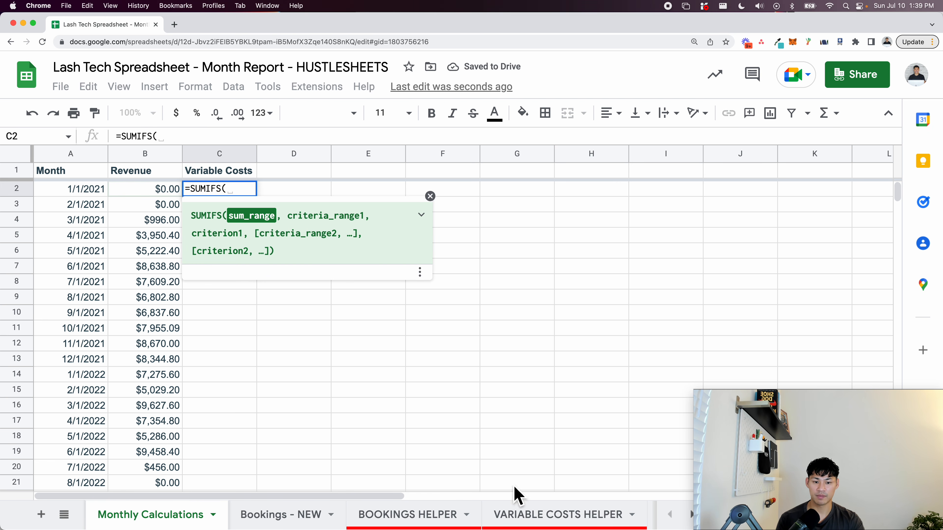
left_click(544, 525)
left_click_drag(440, 190, 441, 350)
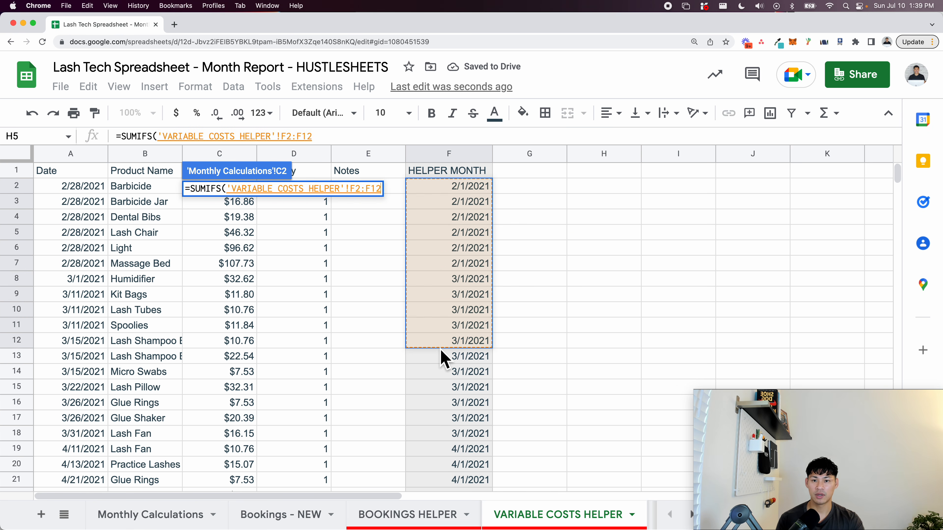
left_click(262, 237)
key("Down")
key("Up")
key("Up")
key("Left")
key("Up")
key("Up")
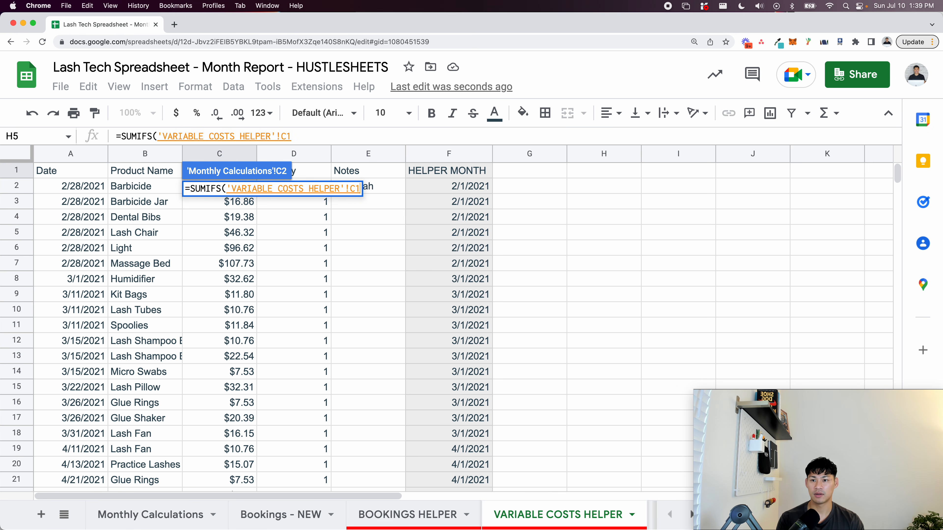
key("shift+Down")
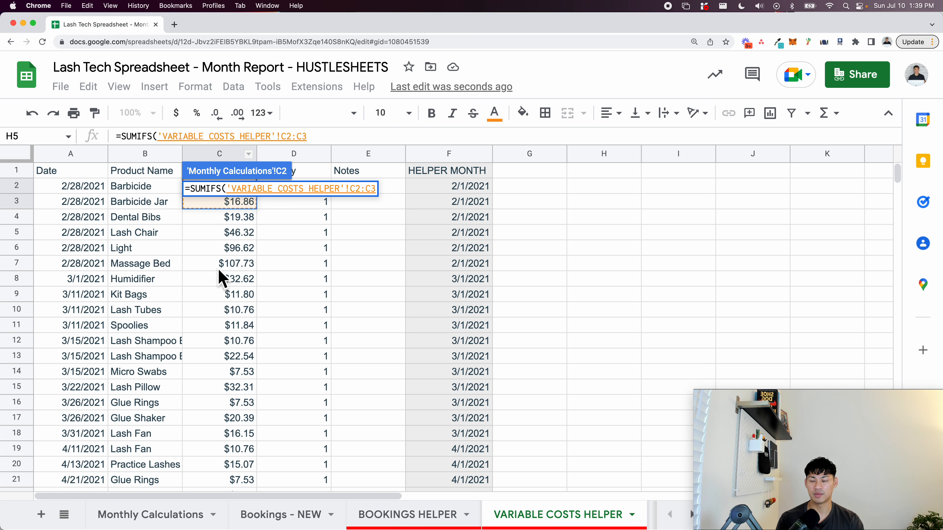
key("BackSpace")
type(",")
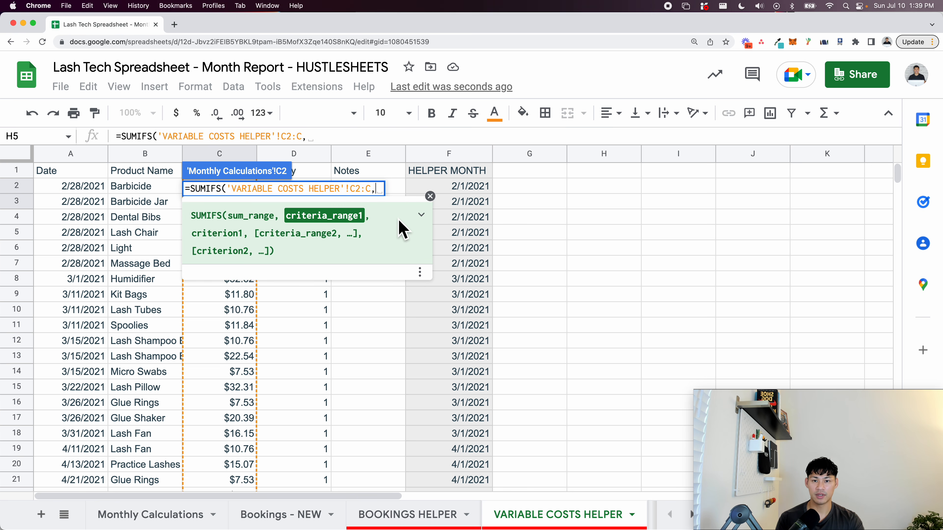
- Complete the SUMIFS formula with 'VARIABLE COSTS HELPER'!F2:F as the criteria range and A2 as the criterion
left_click_drag(461, 190, 461, 247)
key("BackSpace")
type(",")
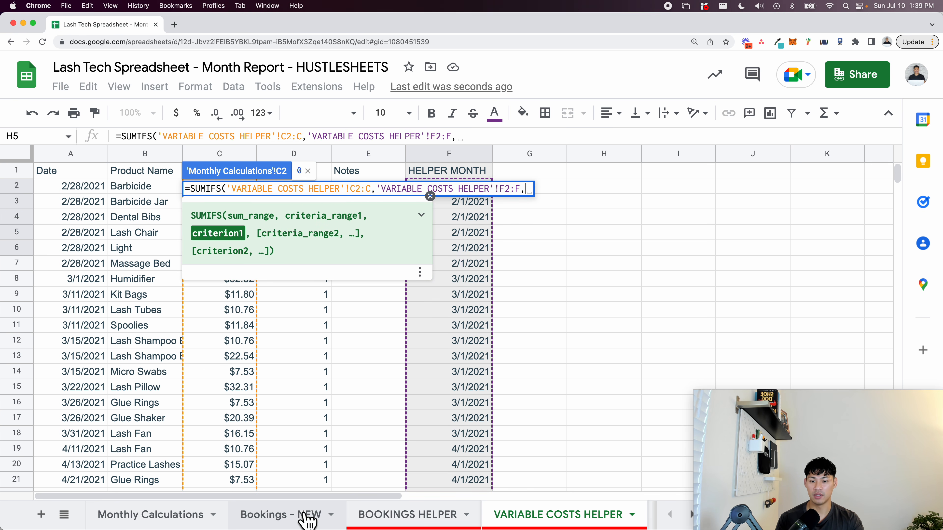
left_click(206, 524)
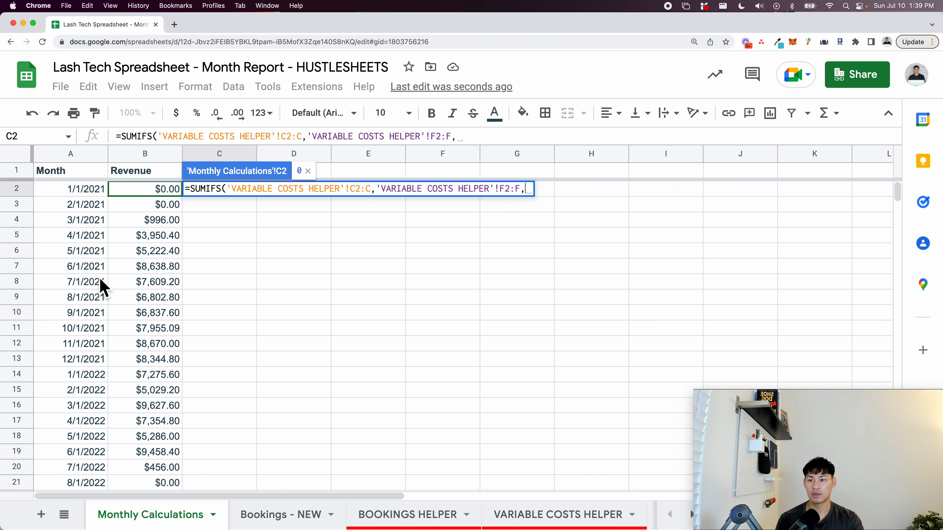
left_click(74, 194)
key("Return")
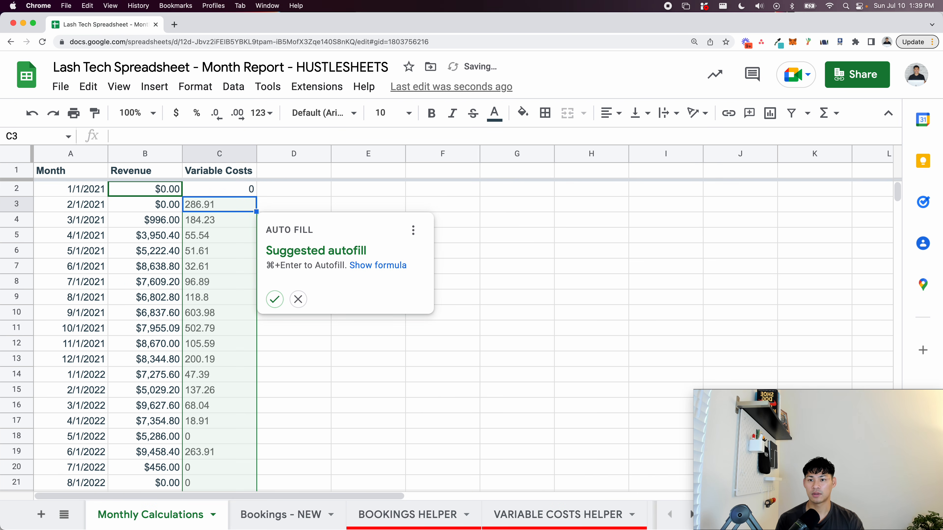
- Lock the starting rows of both ranges in the C2 formula, making them C$2:C and F$2:F
key("Up")
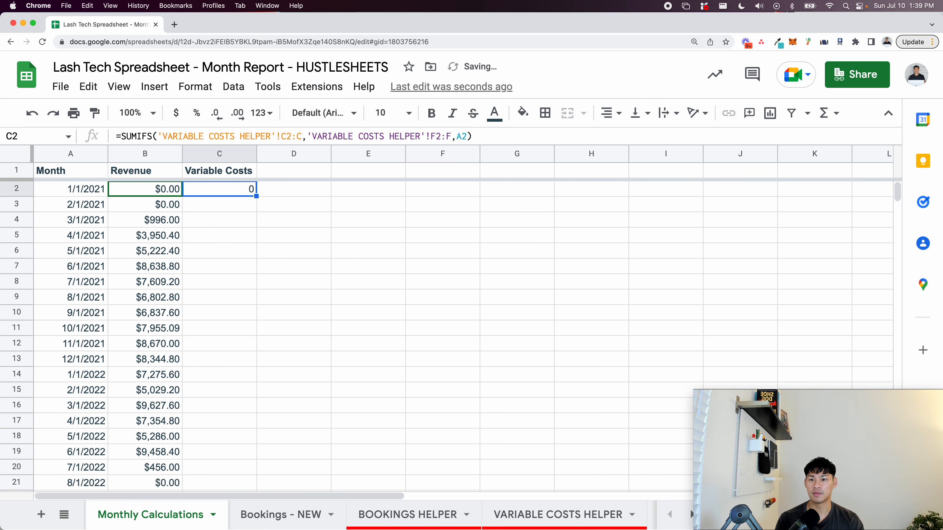
left_click(288, 145)
type("$")
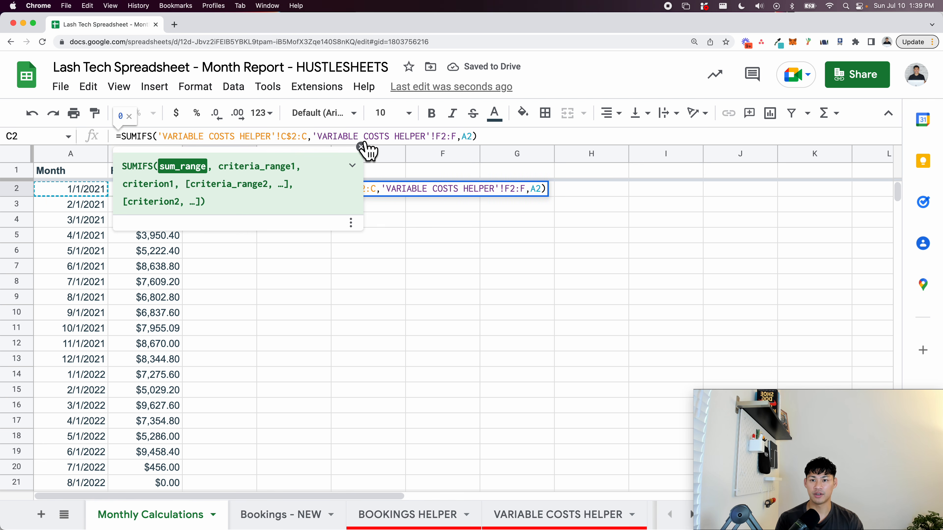
type("$")
key("Return")
- Fill the SUMIFS formula from C2 down the Variable Costs column
key("Up")
key("super+shift+Down")
key("super+d")
key("super+Up")
key("Down")
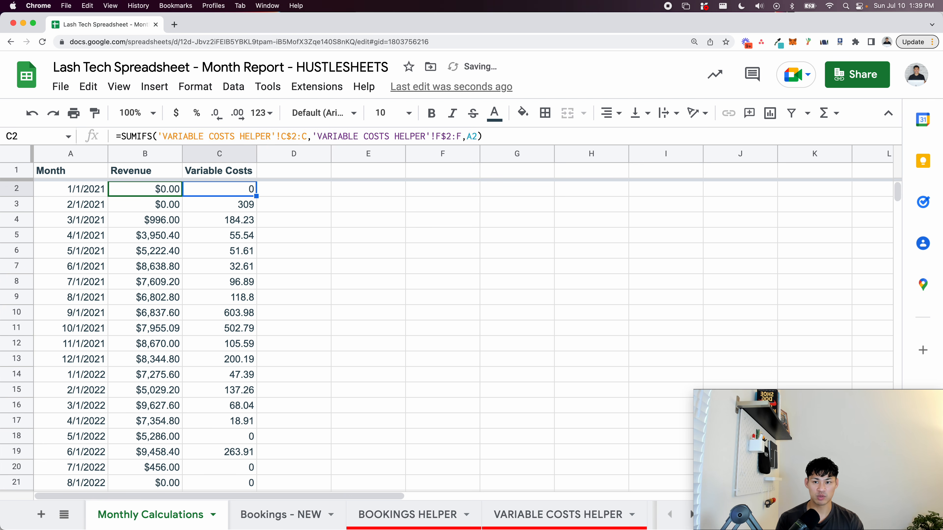
- Check how far down the Variable Costs formulas extend compared with the Month and Revenue columns, and inspect their references
scroll(348, 252, "down", 5)
left_click(205, 313)
key("Left")
key("super+Down")
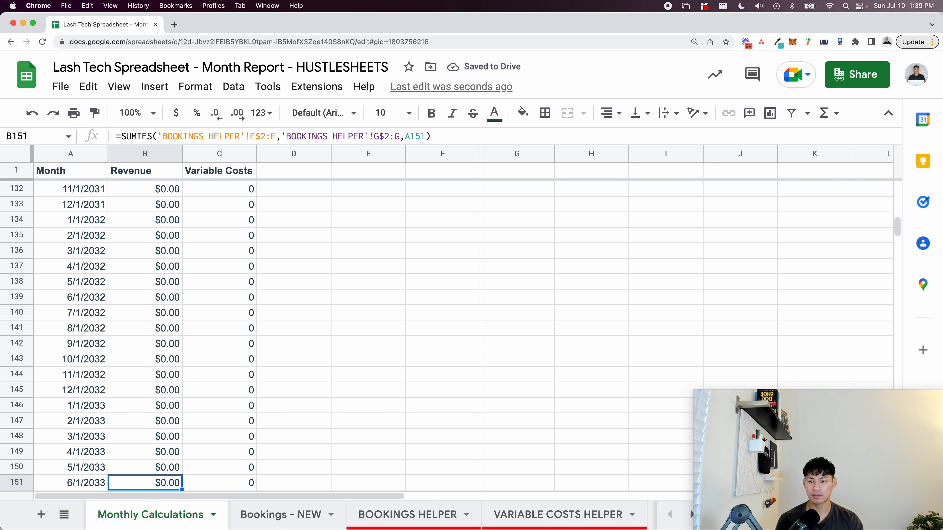
scroll(205, 313, "down", 5)
left_click(225, 313)
scroll(225, 320, "up", 5)
left_click(225, 314)
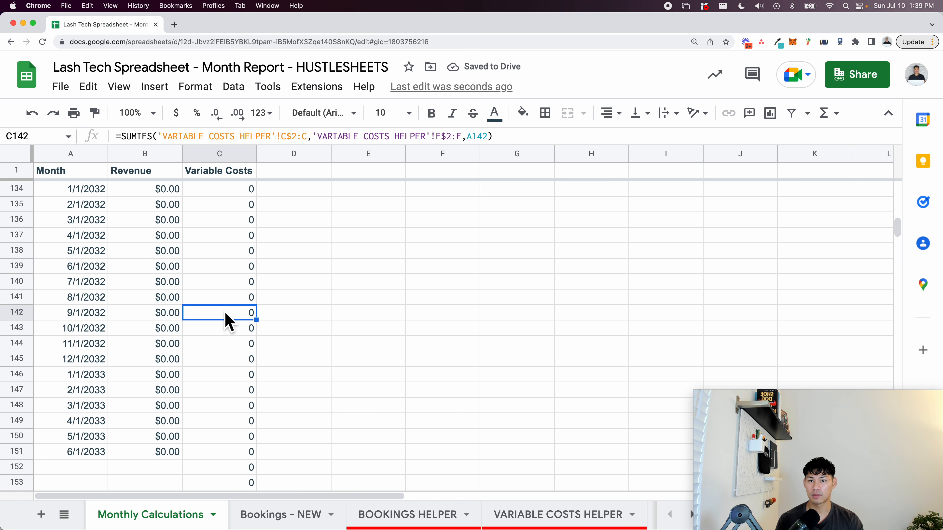
left_click(225, 375)
left_click(225, 406)
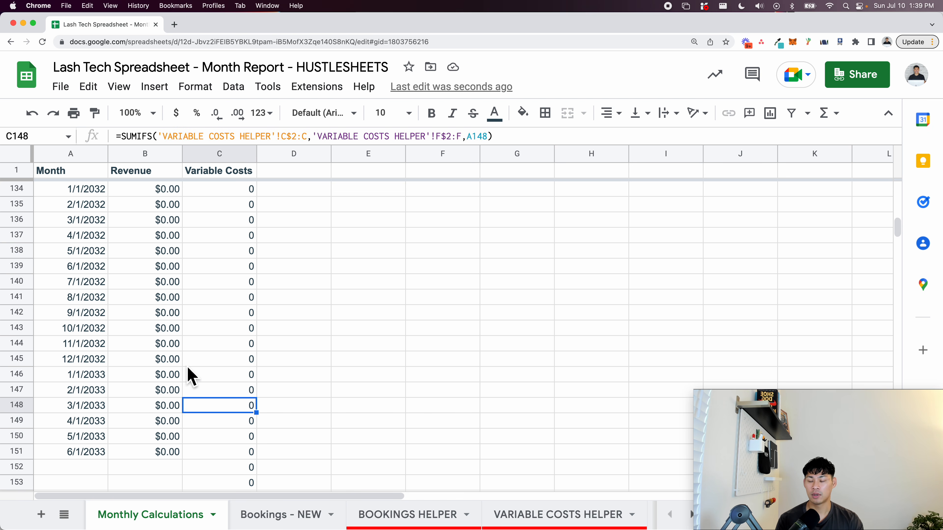
left_click(182, 299)
left_click(238, 344)
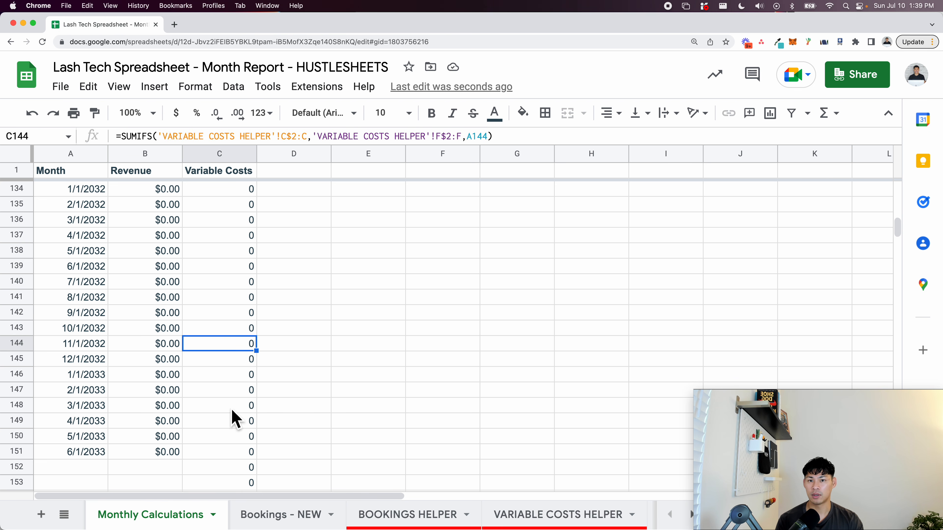
left_click(223, 408)
scroll(282, 186, "up", 3)
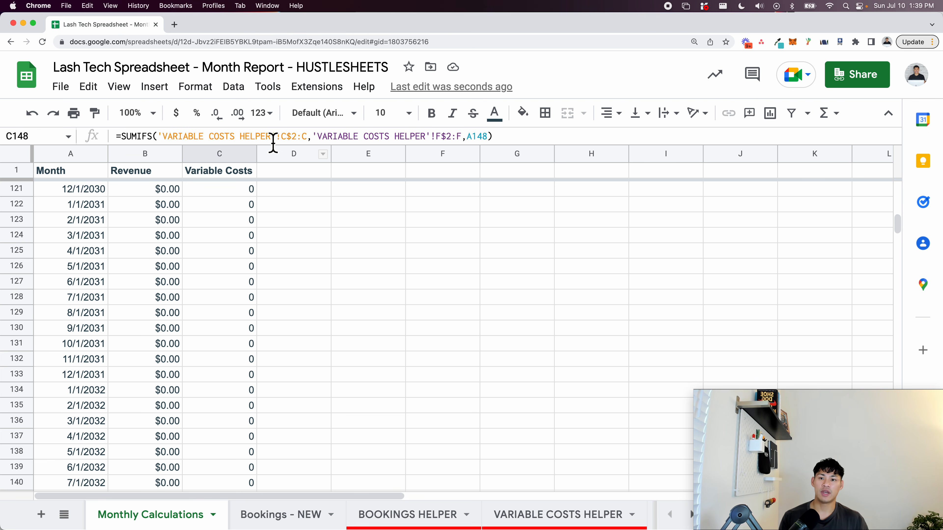
- Add a bold Fixed Costs header in D1 of Monthly Calculations
left_click(299, 174)
double_click(263, 169)
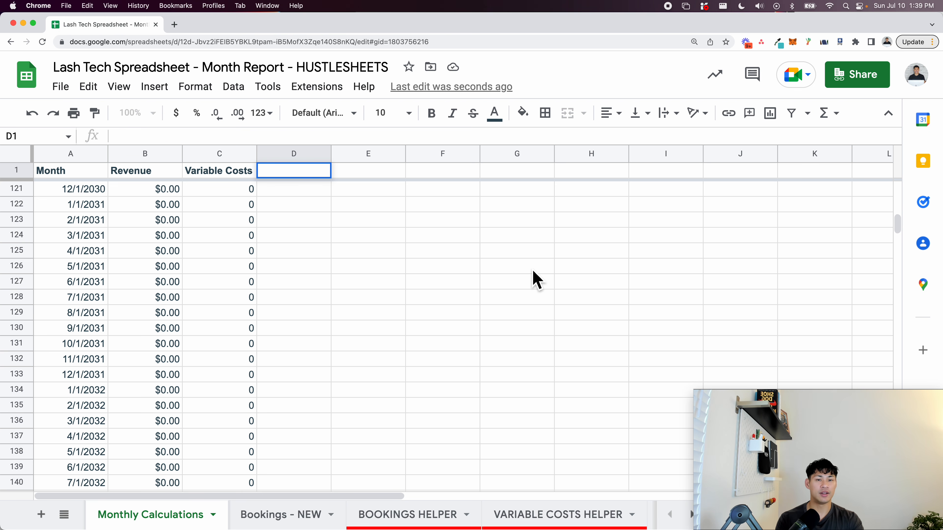
key("Escape")
type("Fix")
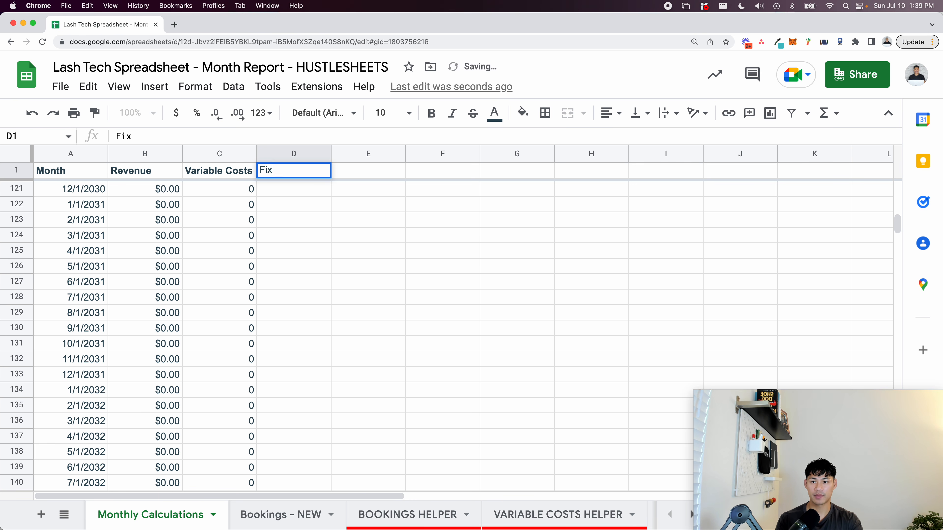
type("ed Costs")
key("Return")
key("Up")
key("super+b")
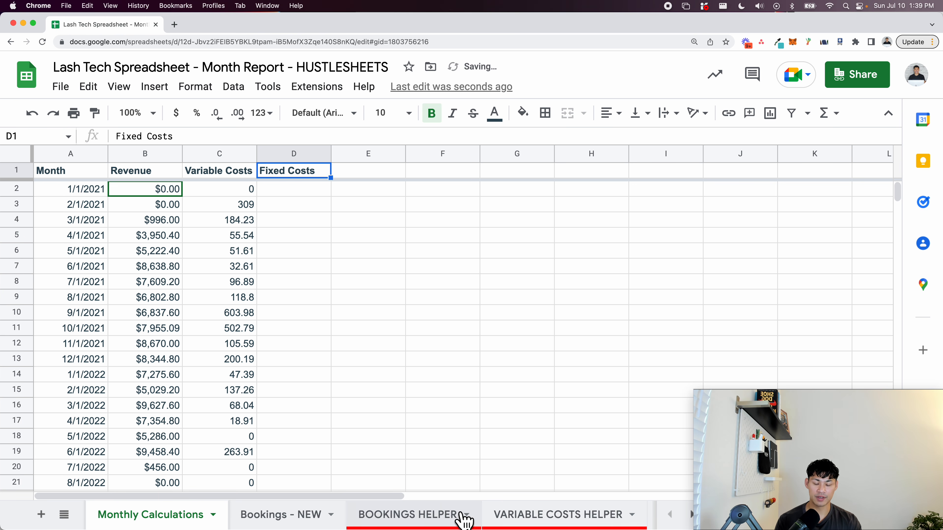
- Check the name of the Monthly Costs - NEW sheet and rename the D1 header in Monthly Calculations to Monthly Costs
scroll(464, 520, "right", 5)
scroll(464, 520, "right", 5)
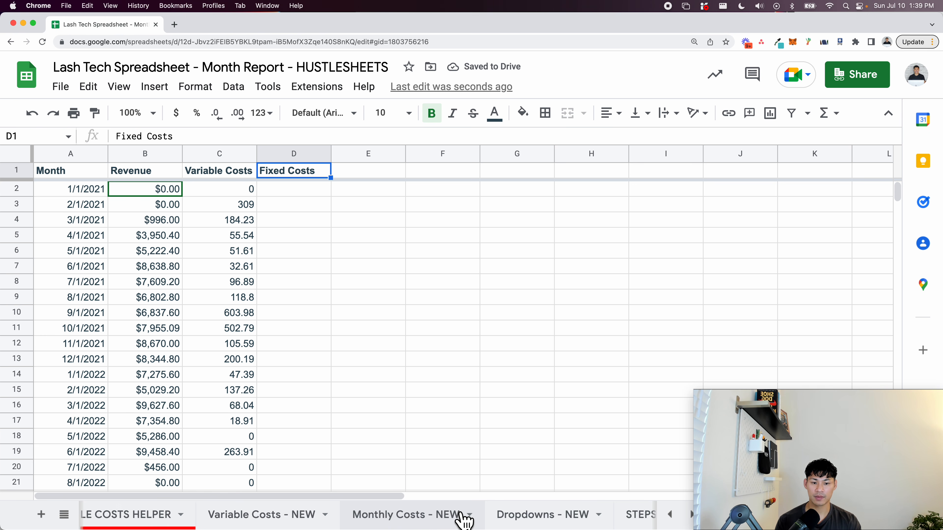
scroll(464, 520, "left", 10)
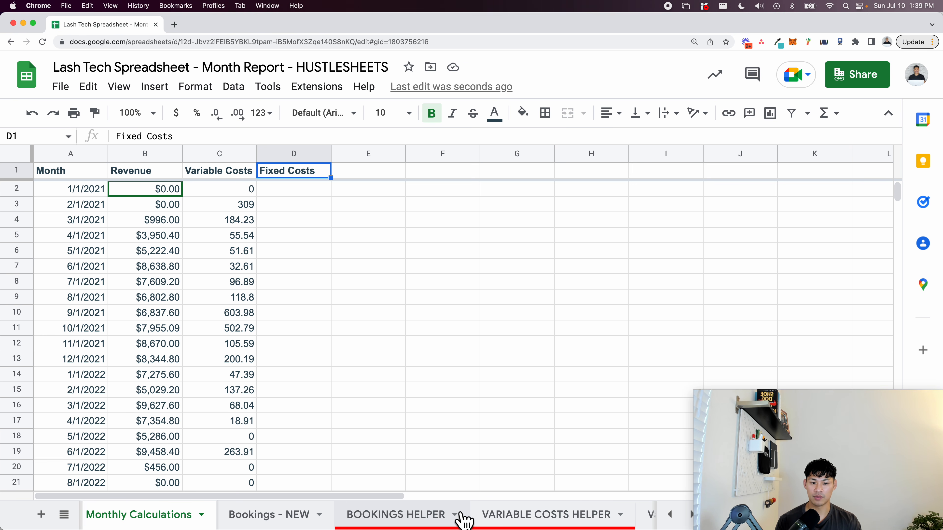
scroll(465, 520, "right", 4)
scroll(548, 520, "right", 2)
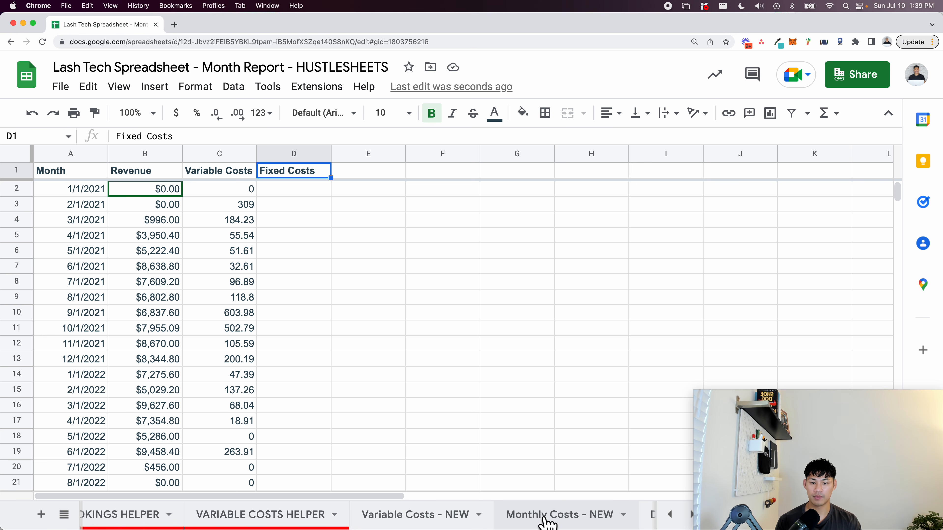
left_click(547, 515)
scroll(148, 514, "left", 4)
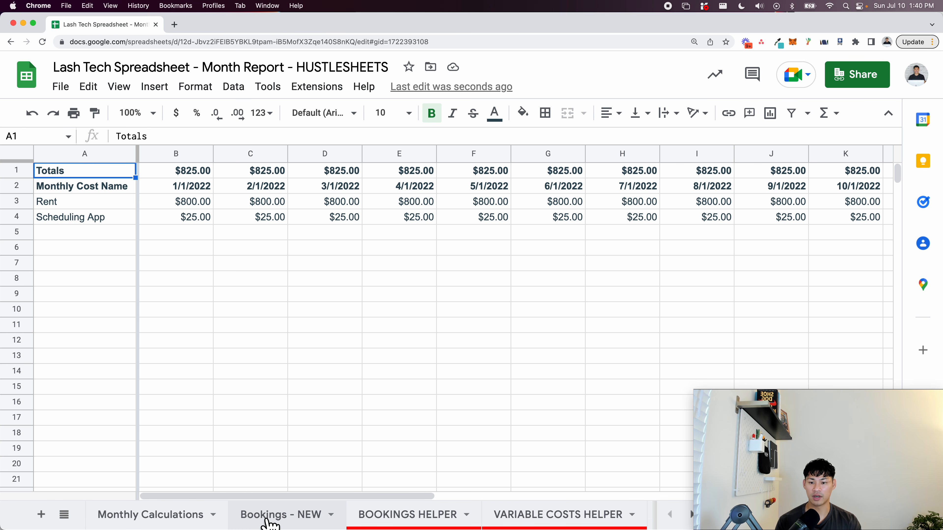
left_click(202, 524)
type("Monthly Costs")
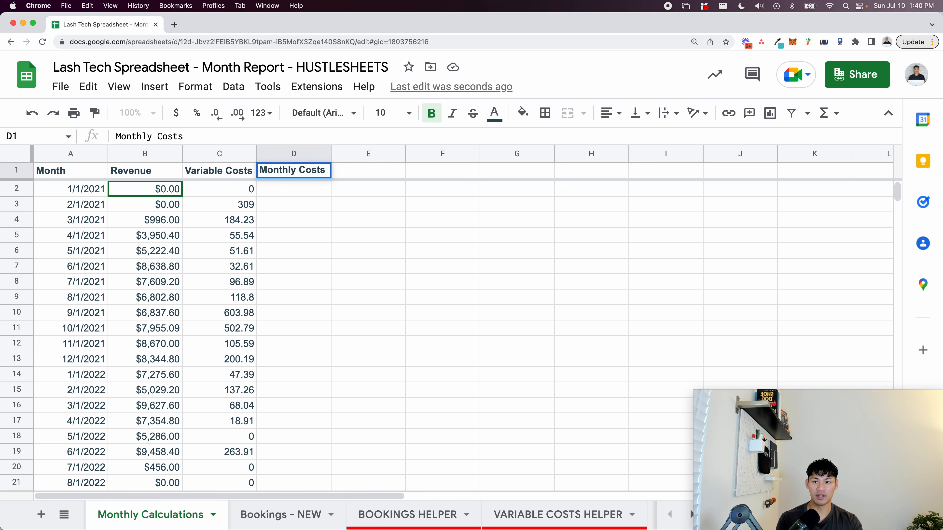
key("Return")
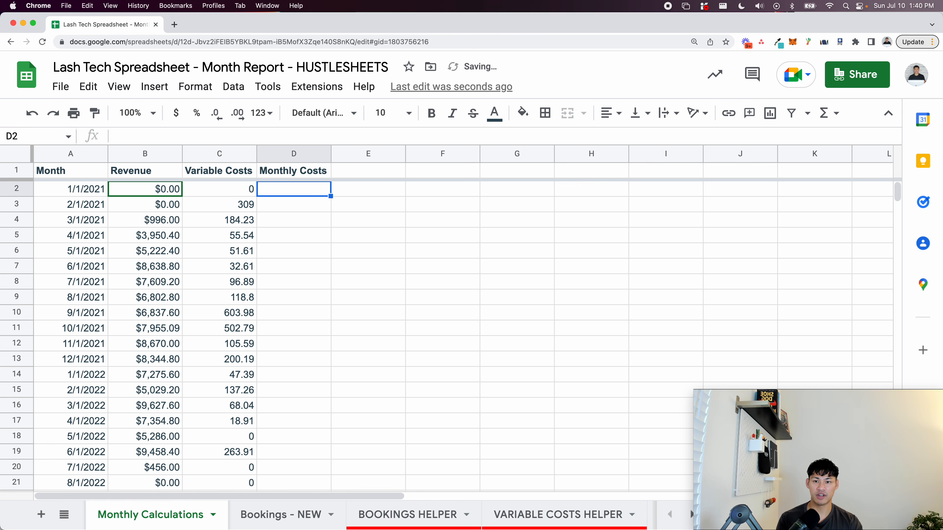
- Examine the Totals row and the row of month dates in the Monthly Costs - NEW sheet
scroll(539, 520, "right", 4)
scroll(519, 521, "right", 2)
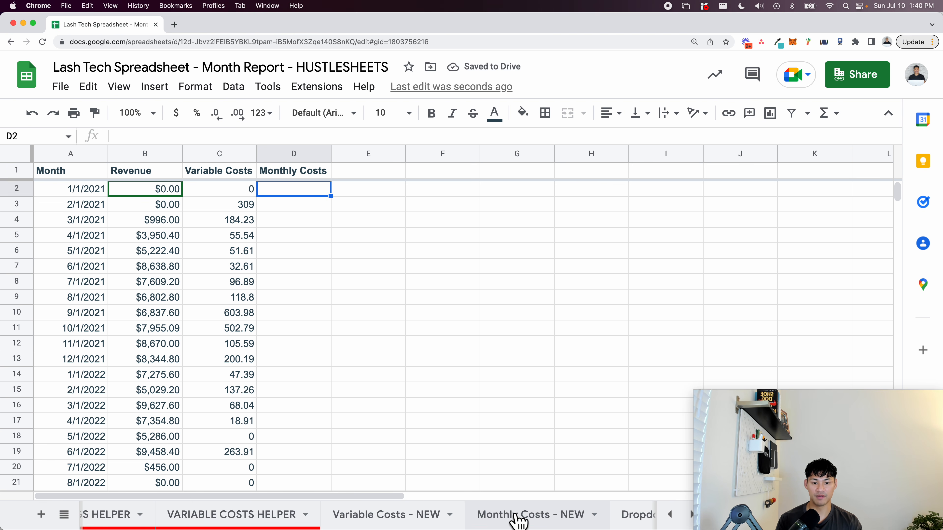
left_click(519, 515)
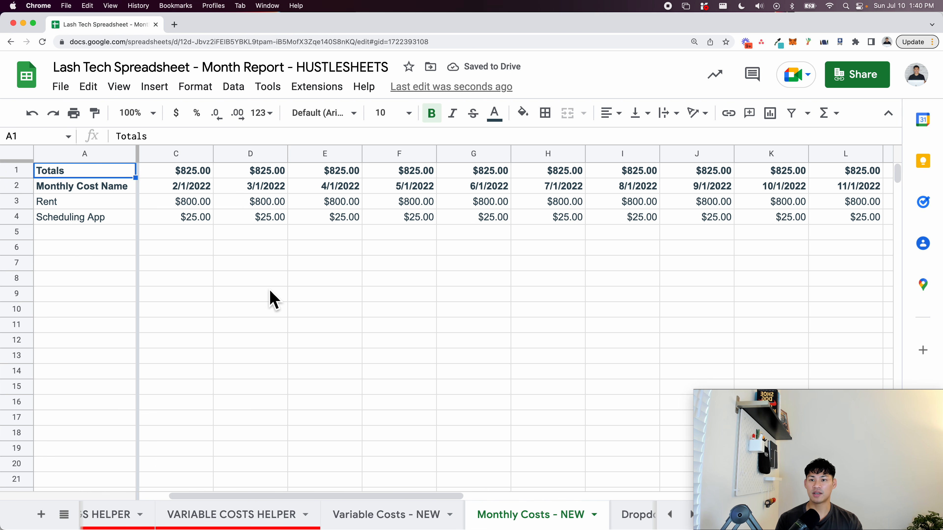
left_click_drag(91, 190, 705, 204)
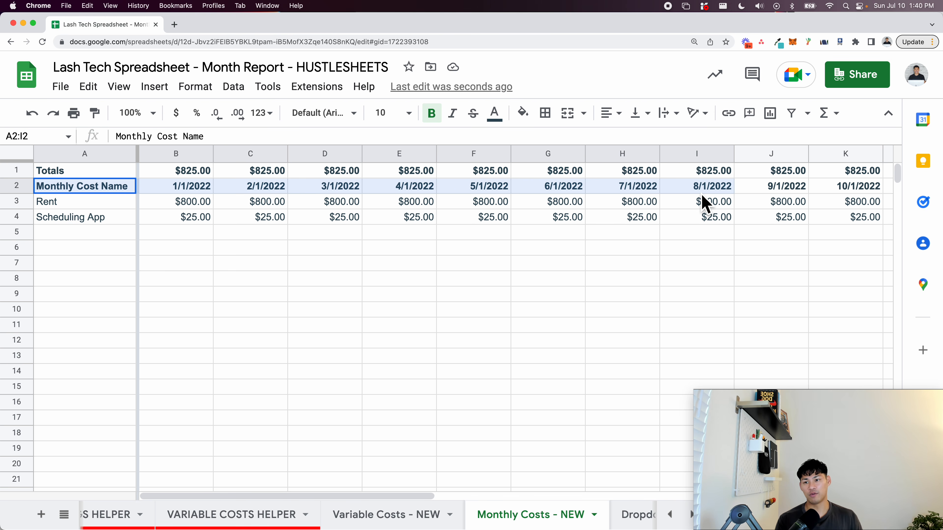
left_click(241, 252)
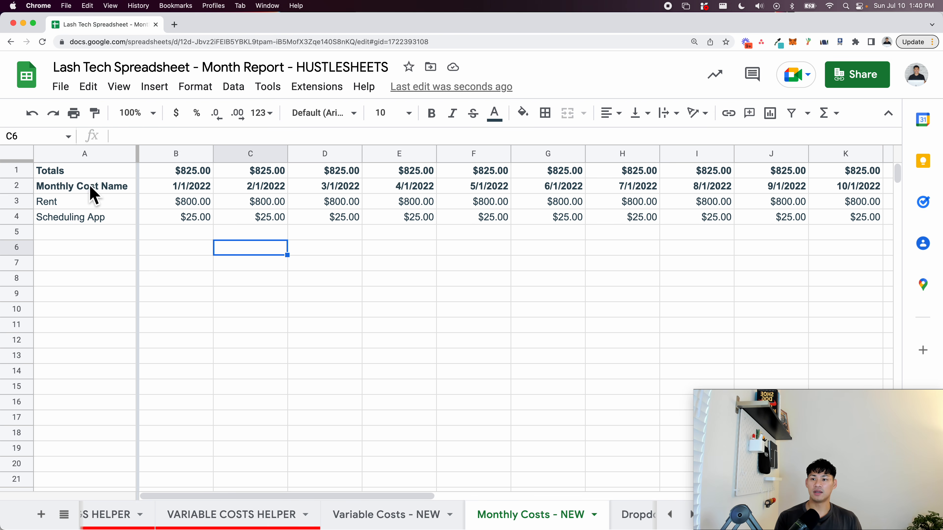
left_click(17, 171)
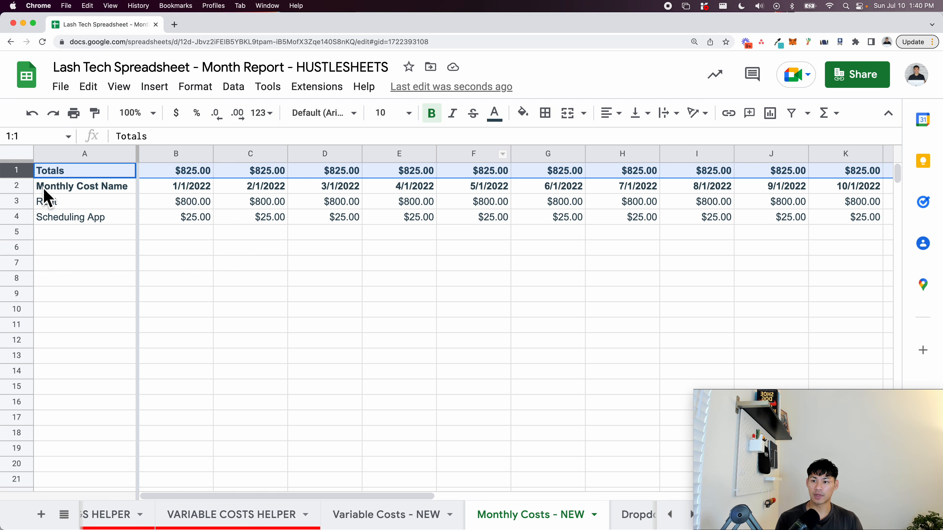
left_click(22, 188)
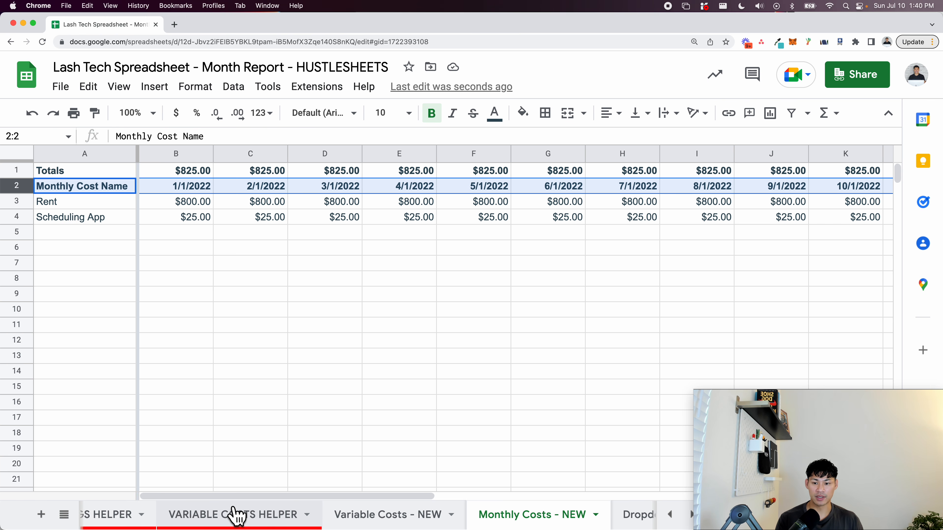
- Start a SUMIFS formula in D2 of Monthly Calculations with 'Monthly Costs - NEW'!B1:Z1 as the sum range
scroll(235, 515, "left", 5)
scroll(173, 518, "left", 3)
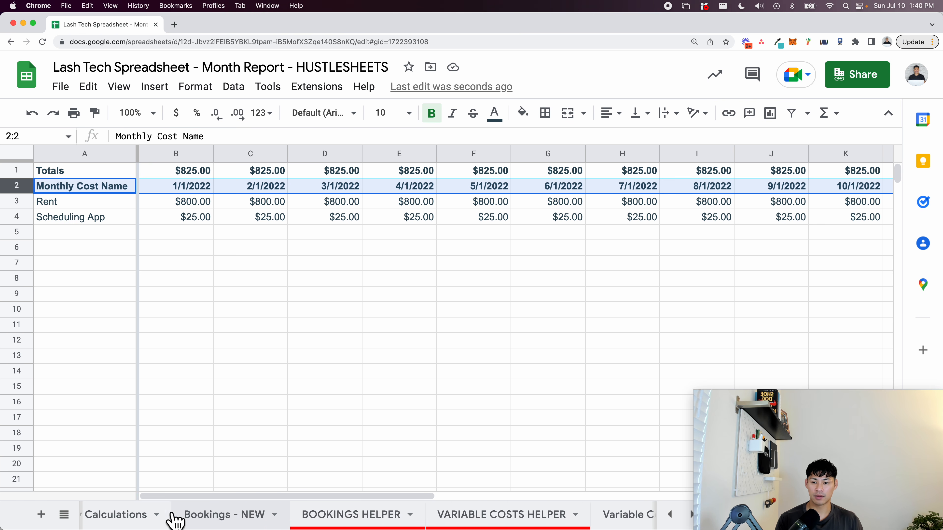
left_click(163, 516)
left_click(77, 196)
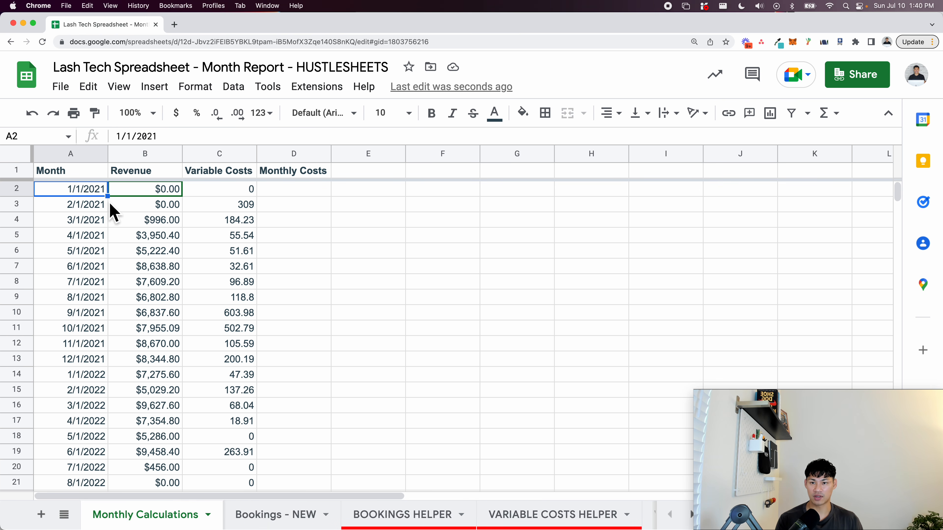
left_click(318, 192)
key("Right")
key("Left")
type("=sumifs")
key("Tab")
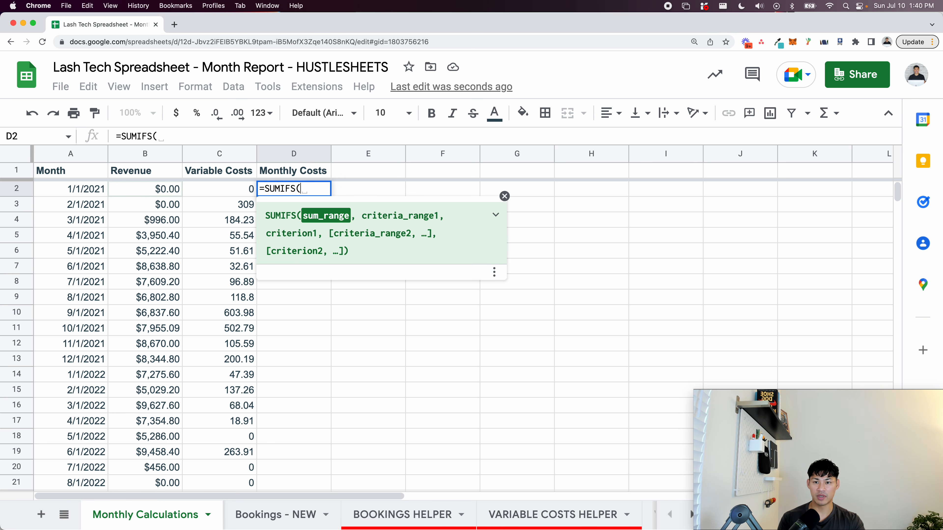
scroll(488, 516, "right", 5)
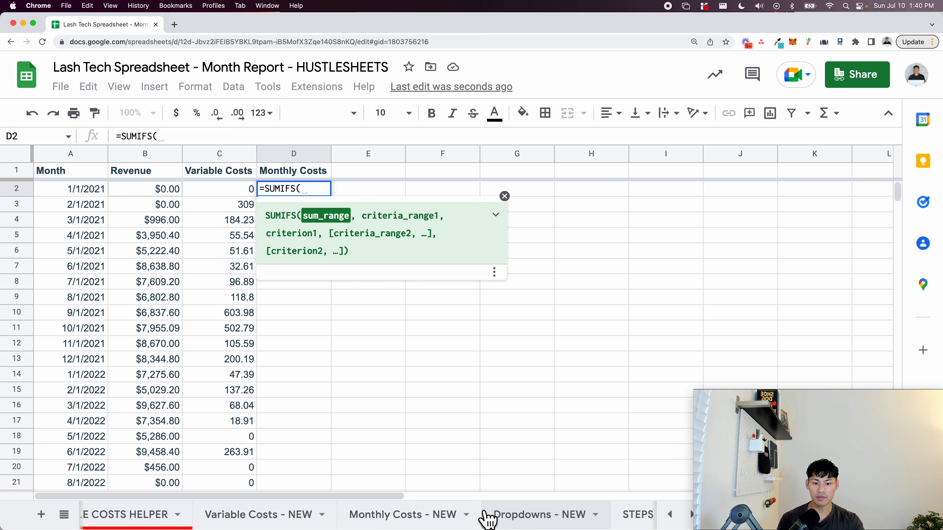
left_click(408, 515)
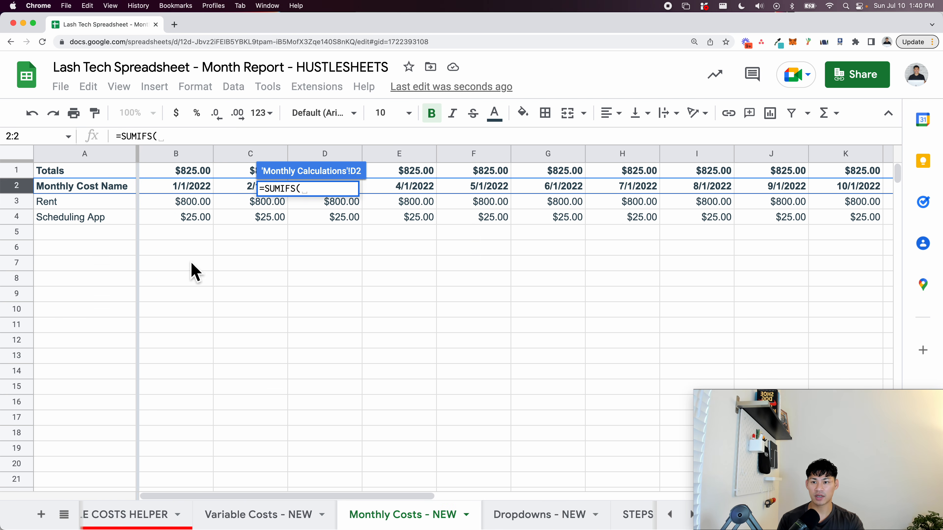
left_click(177, 174)
key("super+shift+Right")
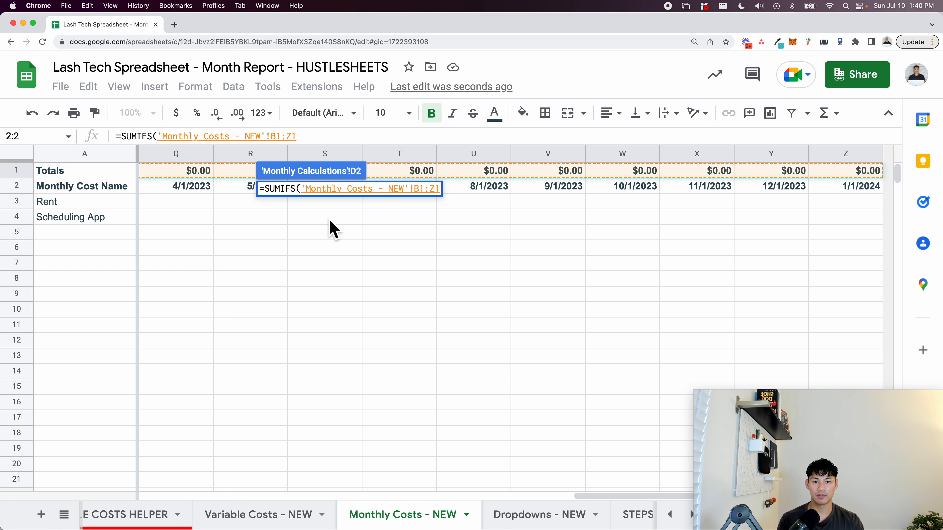
type(",")
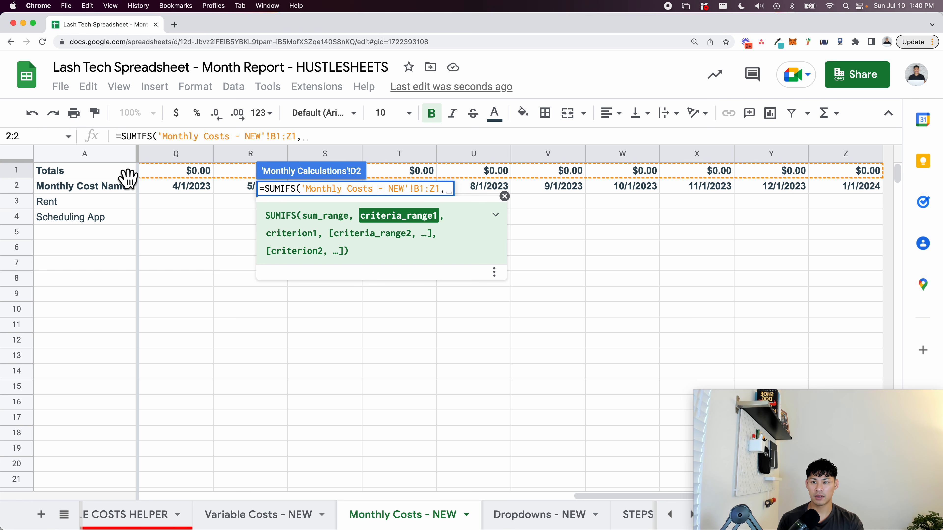
- Add the month row 'Monthly Costs - NEW'!B2:Z2 as the criteria range of the SUMIFS formula
scroll(154, 192, "left", 10)
left_click(164, 190)
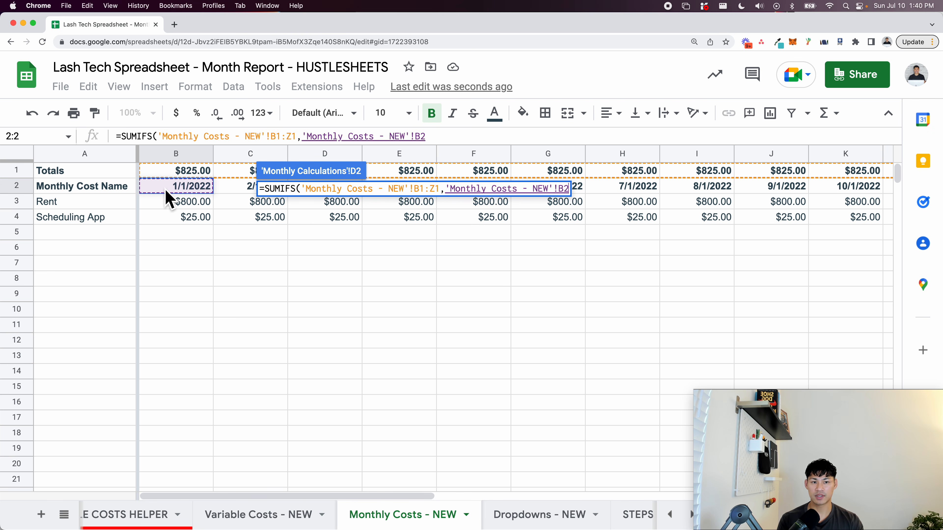
key("super+shift+Right")
type(",")
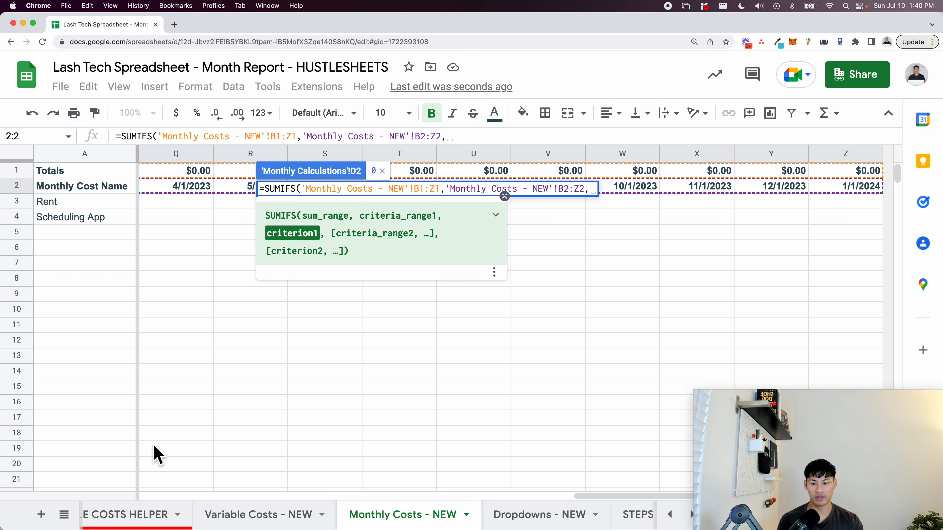
- Use A2 of Monthly Calculations as the criterion and complete the SUMIFS formula in D2
scroll(175, 516, "left", 3)
scroll(174, 516, "left", 4)
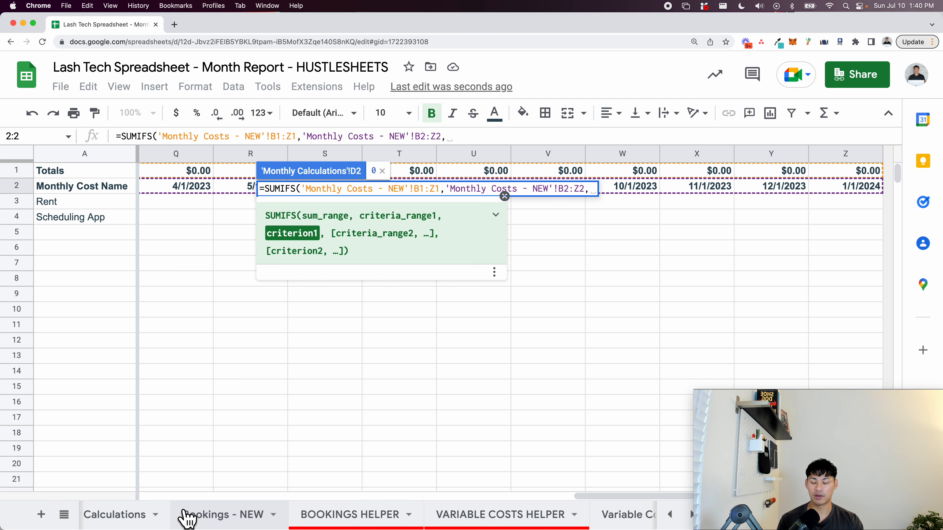
left_click(205, 518)
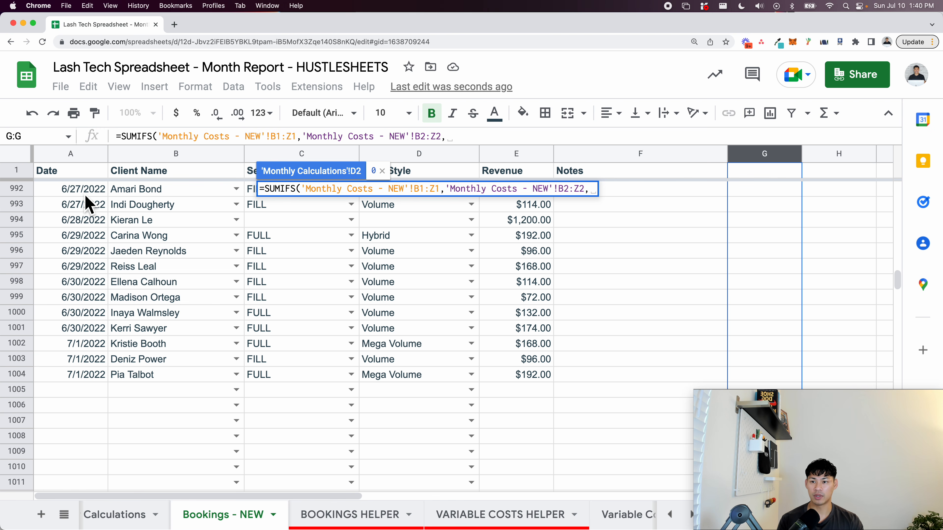
left_click(130, 518)
left_click(82, 194)
key("Return")
key("Up")
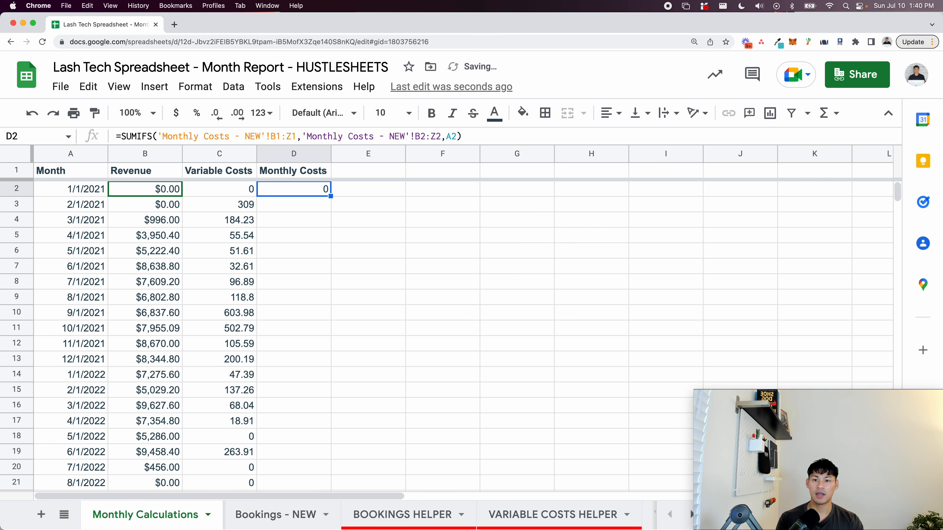
key("Return")
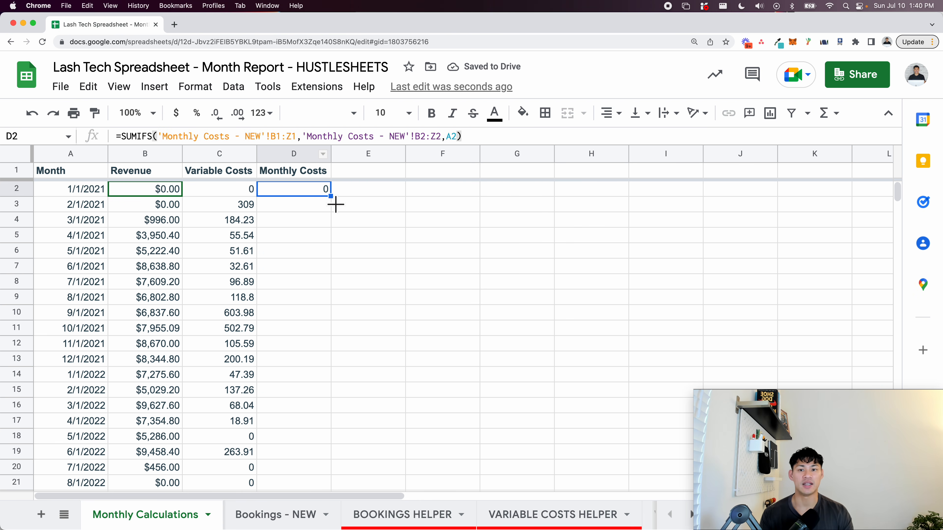
- Try filling the D2 formula down to D9 and inspect the range references in the copied cells
left_click_drag(339, 231, 340, 300)
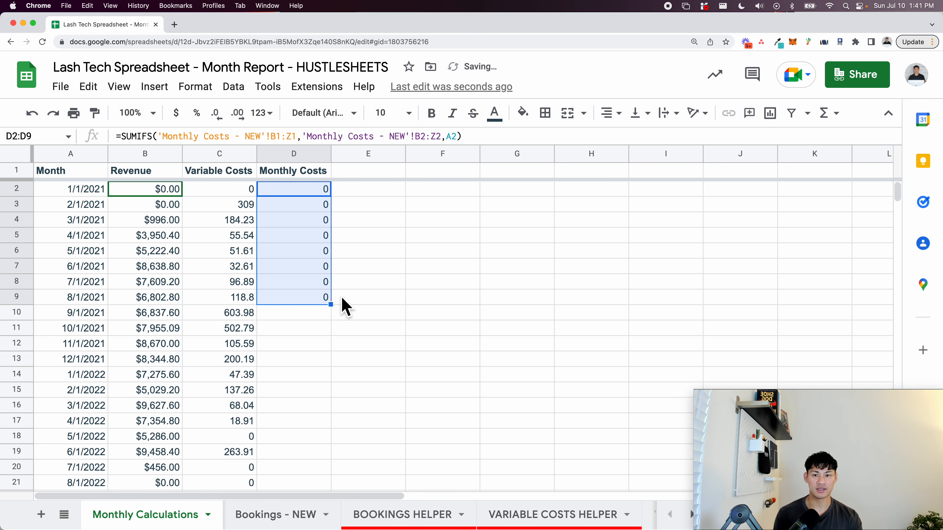
left_click(300, 222)
left_click(296, 236)
left_click(303, 252)
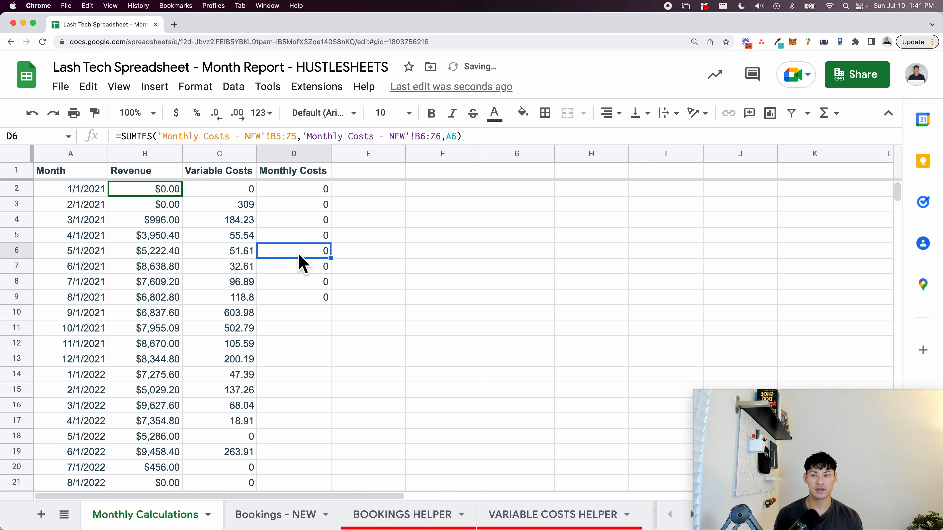
left_click(303, 206)
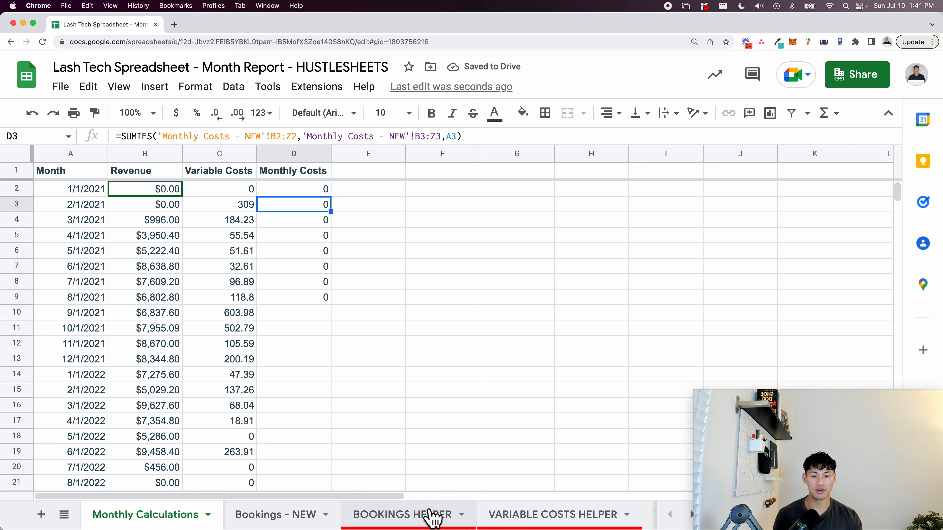
- Move the Monthly Costs - NEW sheet directly after Monthly Calculations and review its Totals and month rows
scroll(431, 515, "right", 5)
left_click_drag(479, 520, 238, 514)
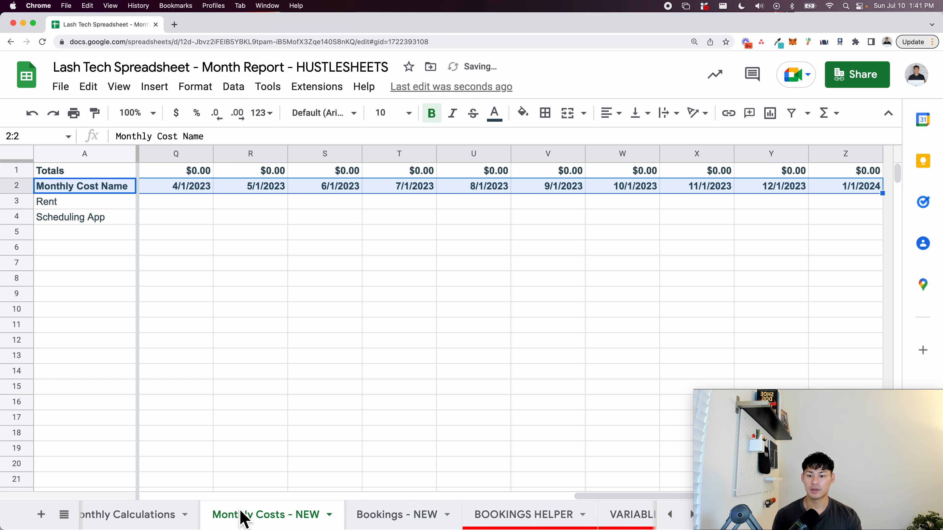
left_click(201, 295)
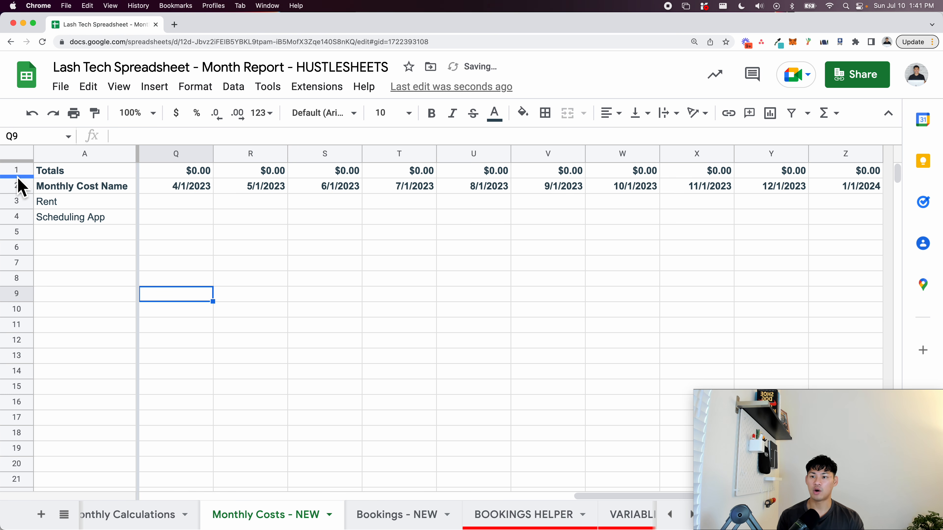
left_click(17, 169)
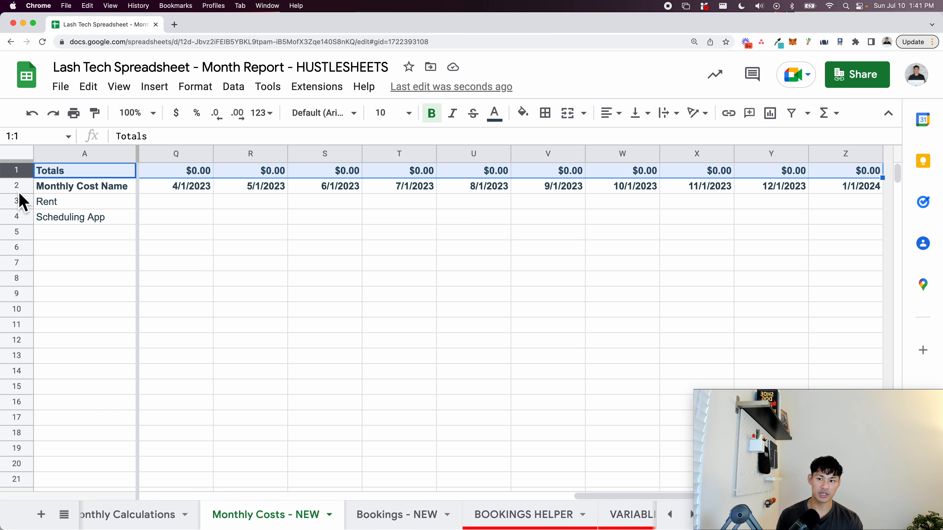
left_click(15, 185)
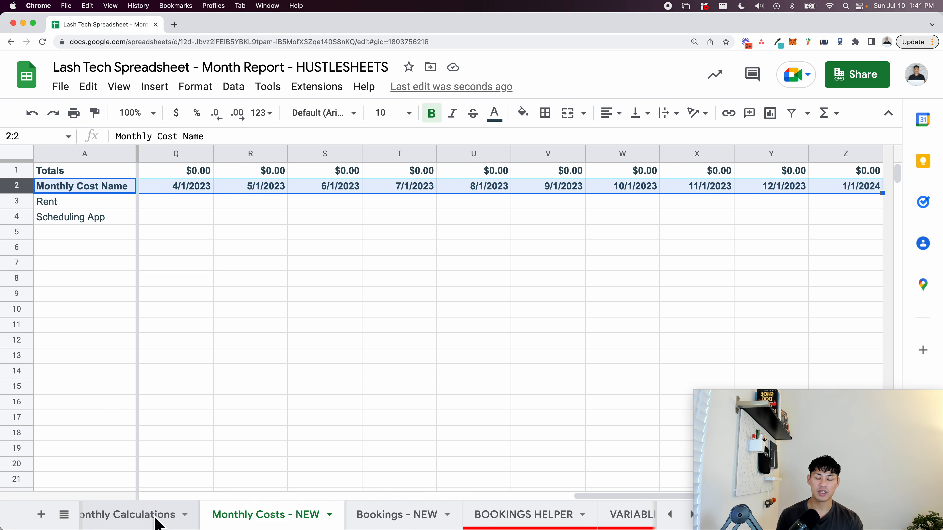
- Clear the copied formulas from D3:D9 in Monthly Calculations
left_click(158, 523)
key("shift+Down")
key("shift+Down")
key("shift+Down")
key("shift+Down")
key("shift+Down")
key("shift+Down")
key("Delete")
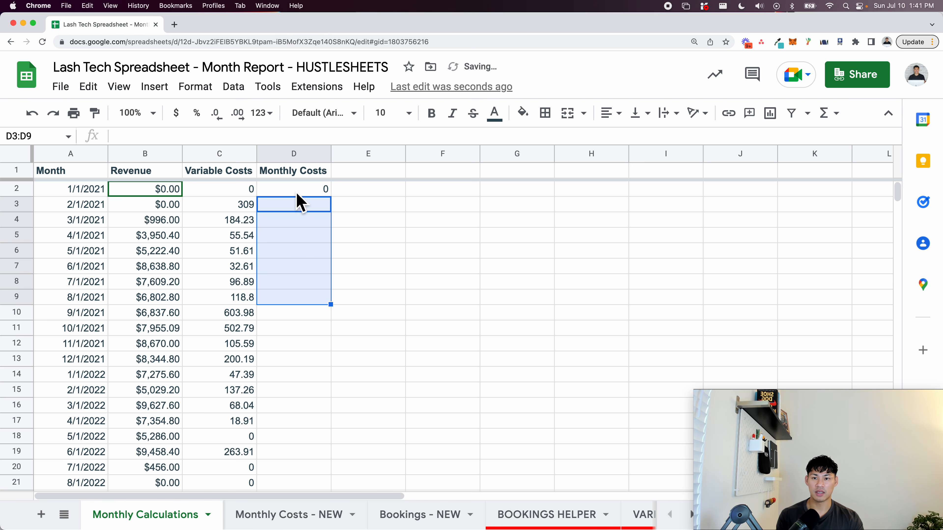
- Make the sum range in the D2 SUMIFS formula absolute as 'Monthly Costs - NEW'!$B$1:$Z$1
left_click(299, 192)
double_click(298, 191)
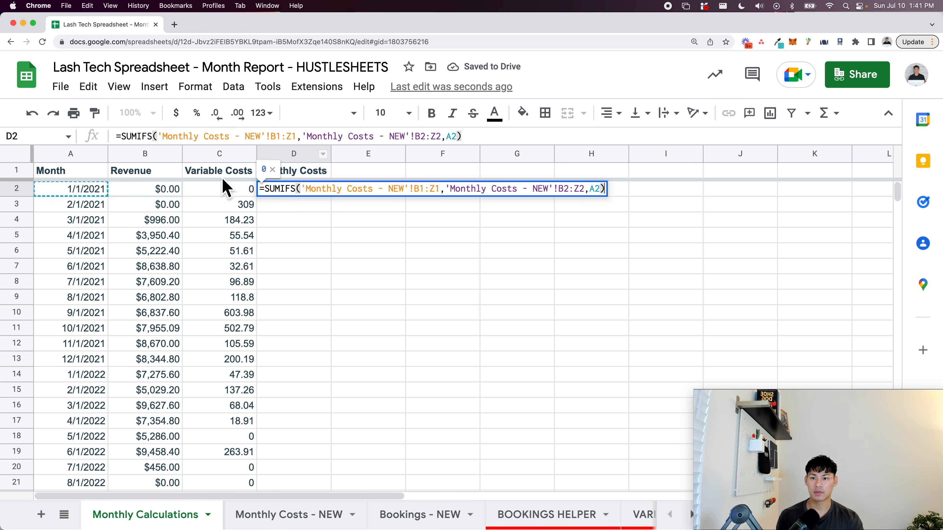
left_click(179, 191)
left_click(295, 191)
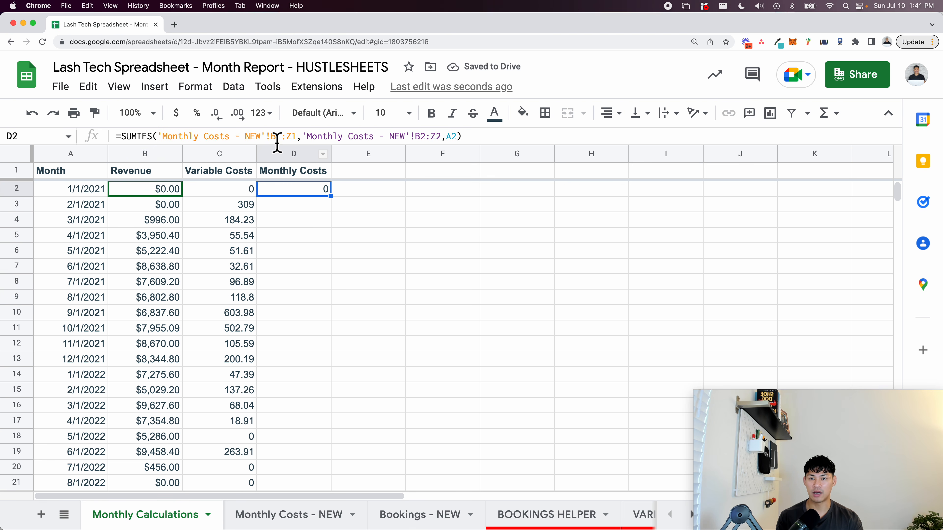
left_click(276, 140)
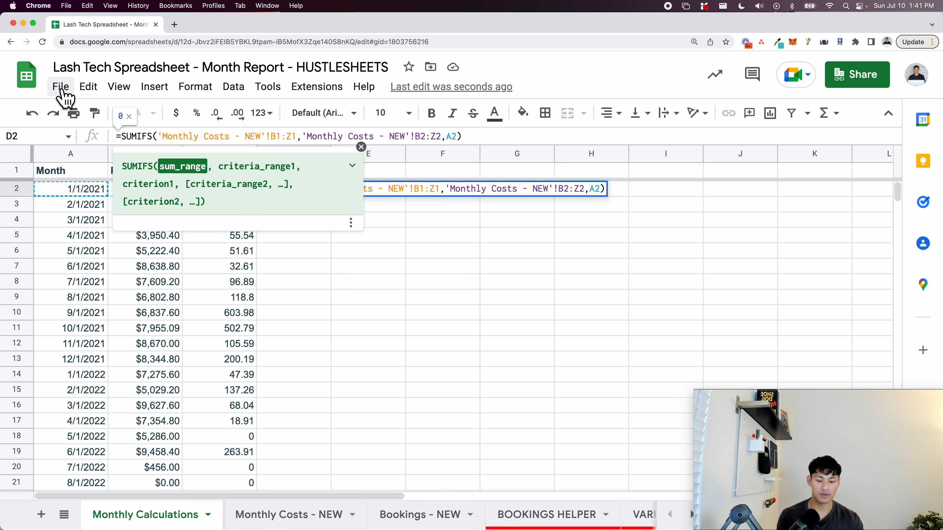
type("$")
key("Right")
type("$B")
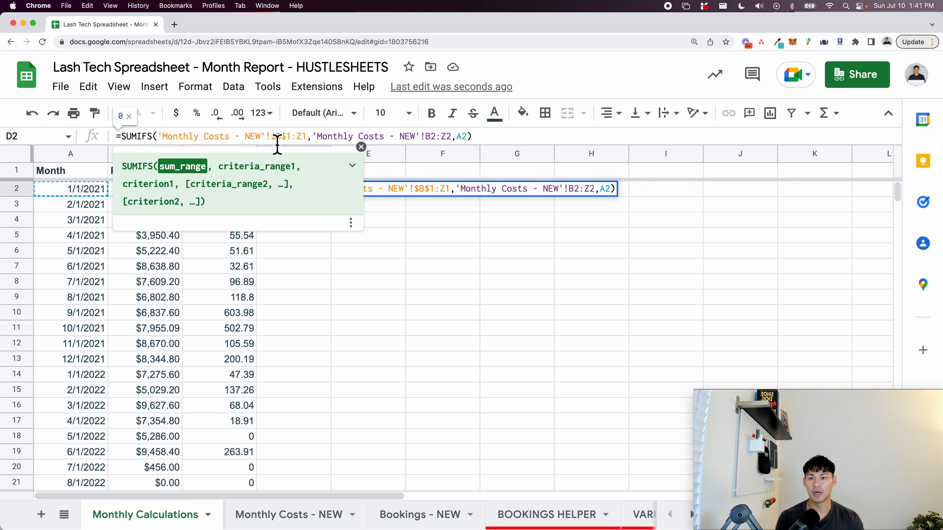
type("$")
key("Right")
type("$")
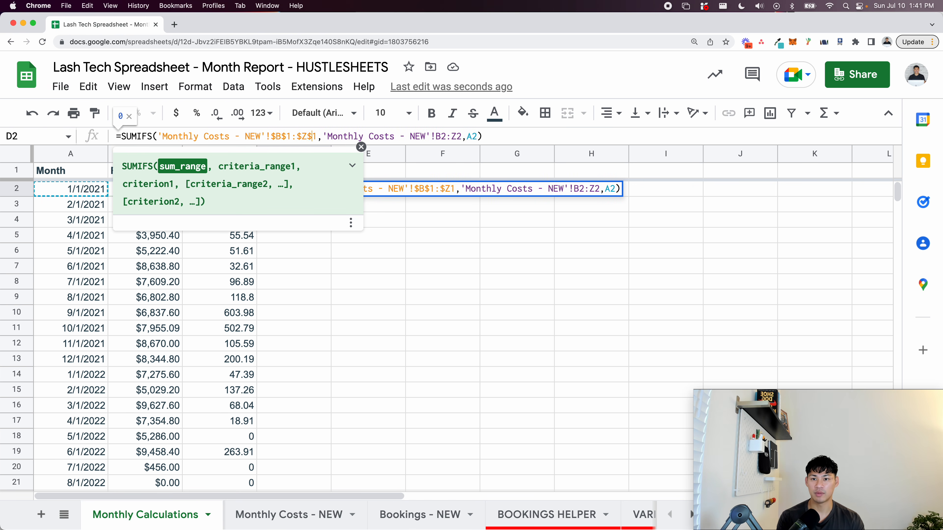
- Make the criteria range in the D2 formula absolute as 'Monthly Costs - NEW'!$B$2:$Z$2 and commit the formula
left_click(437, 137)
type("$")
key("Right")
type("$")
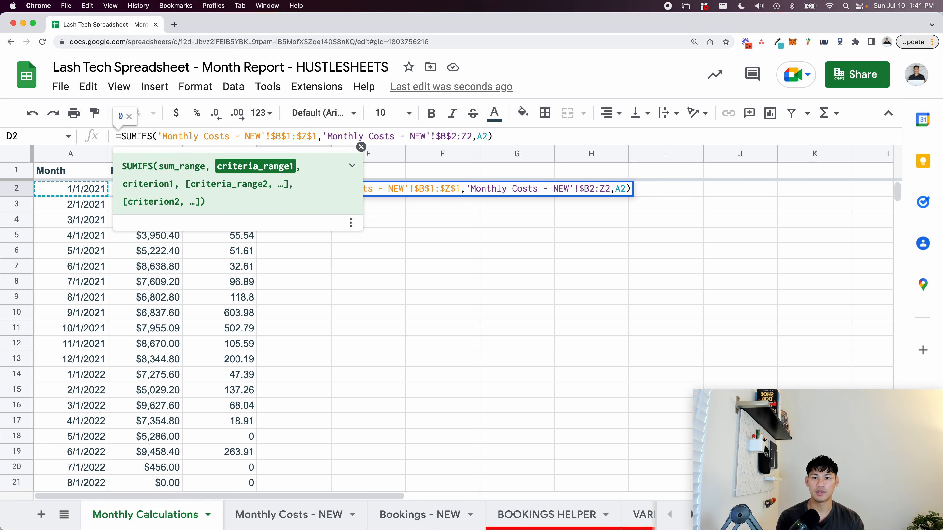
key("Return")
- Fill the D2 formula down the Monthly Costs column to row 1000 and check the monthly results
key("Up")
key("ctrl+shift+Down")
key("ctrl+d")
key("ctrl+Up")
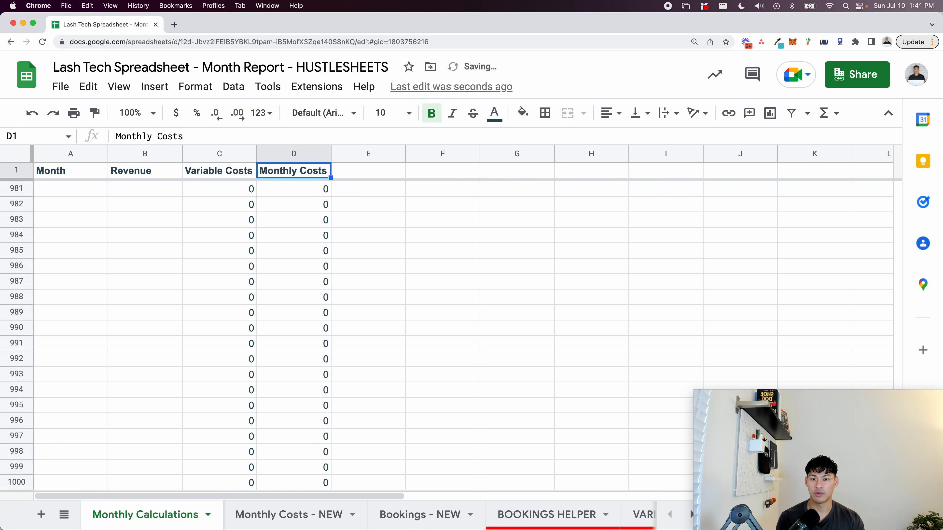
key("Down")
scroll(317, 264, "down", 5)
scroll(313, 256, "up", 5)
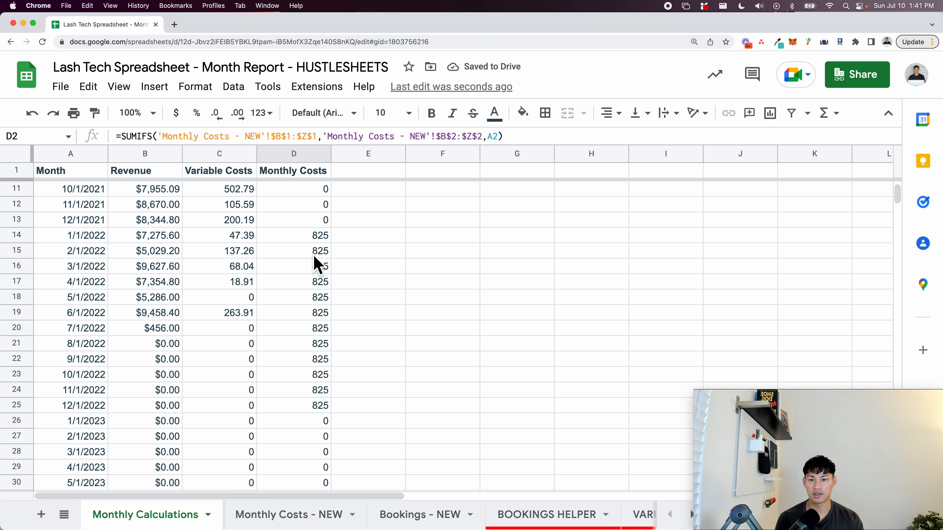
- Format the Variable Costs and Monthly Costs columns, C and D, as currency
left_click_drag(222, 154, 319, 154)
left_click(177, 113)
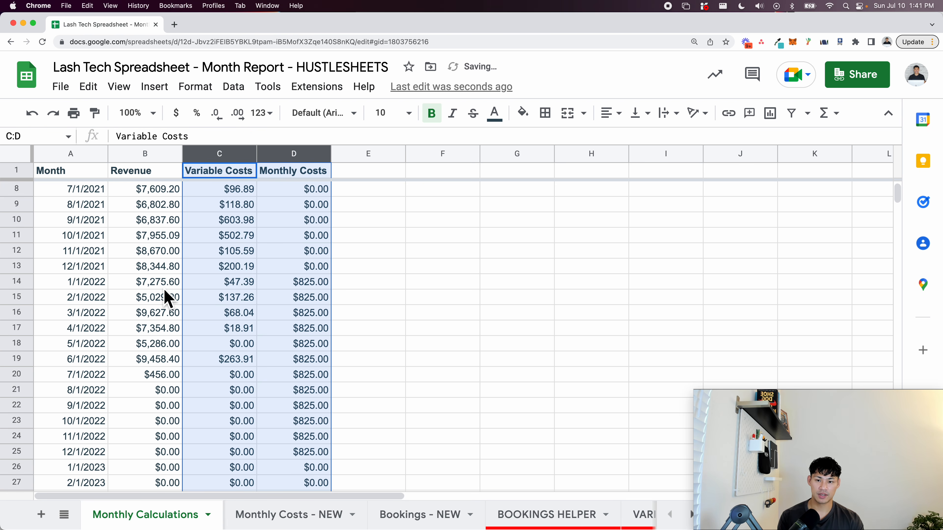
left_click(231, 302)
left_click(321, 256)
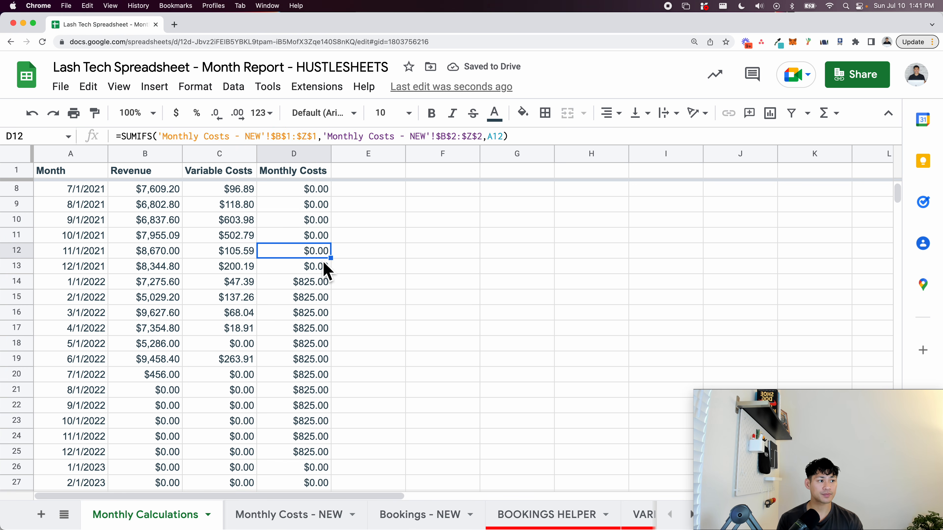
- Add the header Total Costs in E1
left_click(366, 174)
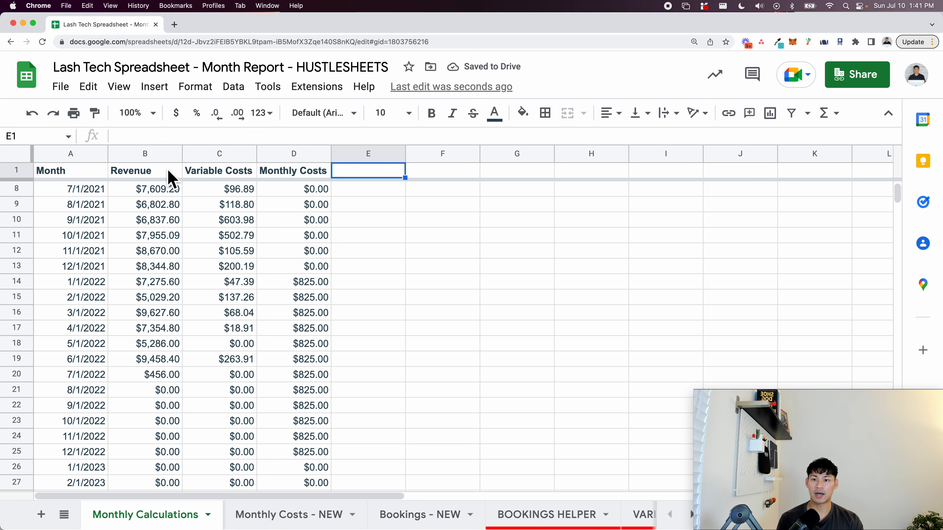
left_click(151, 175)
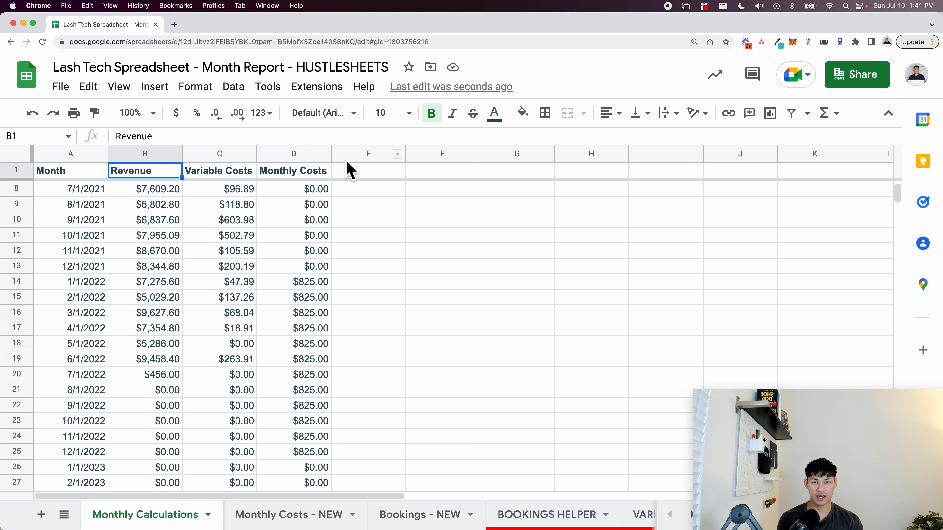
left_click(352, 175)
type("Total Costs")
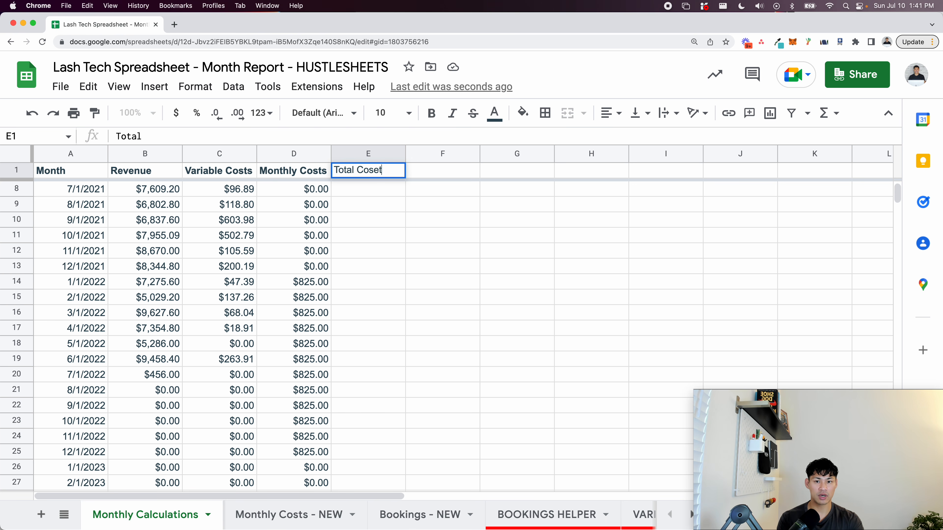
key("Return")
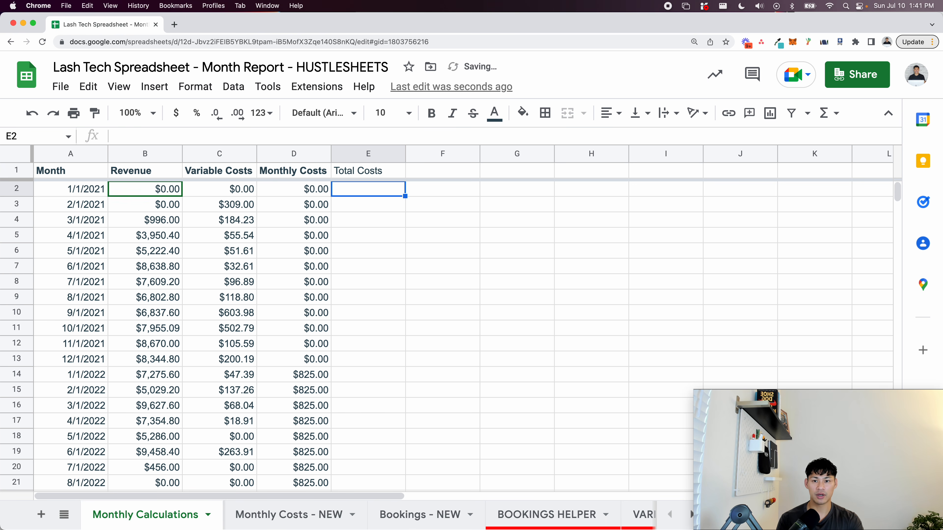
- Enter the formula =C2+D2 in E2 to add the variable and monthly costs
type("=")
left_click(243, 195)
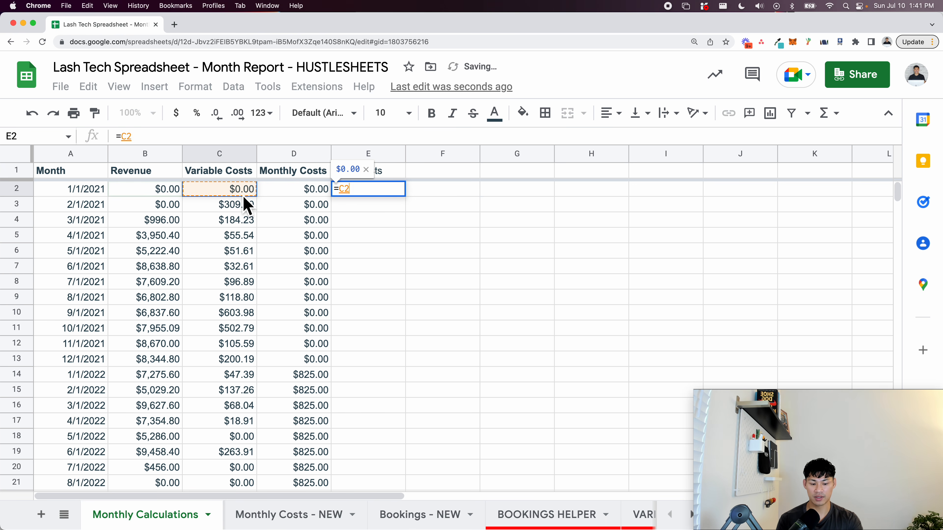
type("+")
left_click(294, 194)
key("Return")
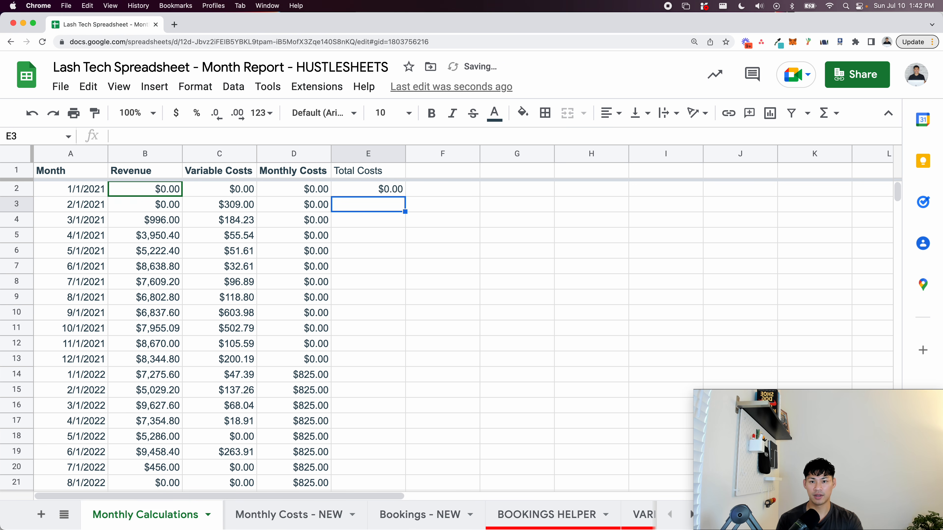
- Fill the E2 formula down the Total Costs column to row 1000
key("Up")
key("super+shift+Down")
key("super+d")
key("super+Up")
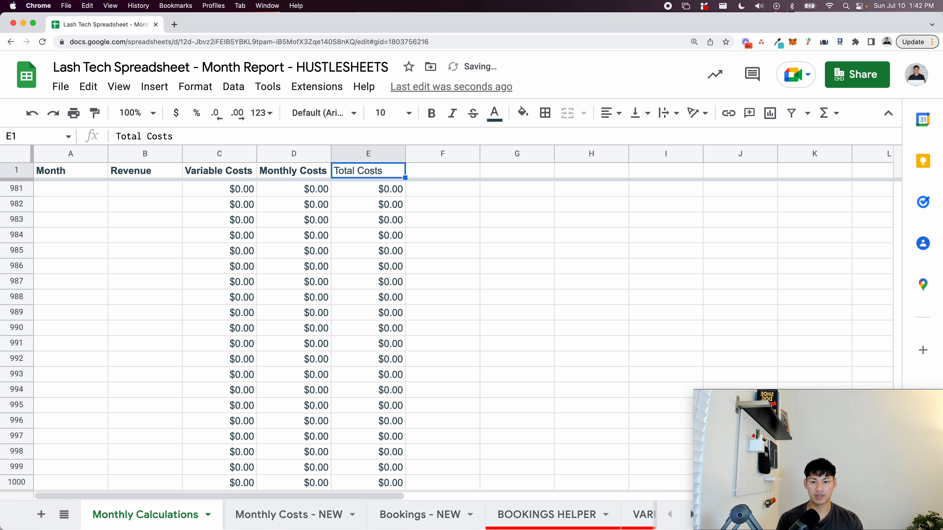
key("Down")
- Make the Total Costs header bold and add a bold Profit header in F1
left_click(373, 174)
key("super+b")
key("Right")
type("Profit")
key("Return")
key("Up")
key("super+b")
- Enter the formula =B2-E2 in F2 to subtract total costs from revenue
key("Down")
type("=")
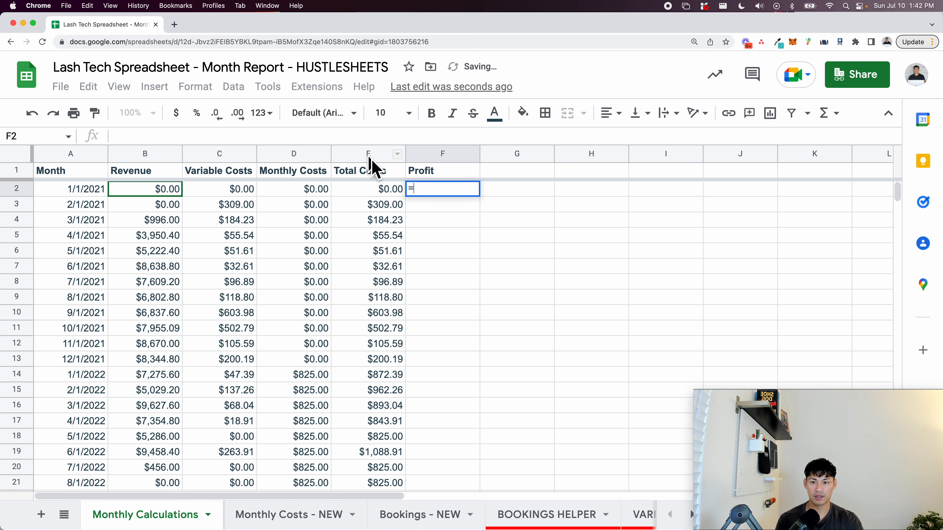
left_click(176, 192)
type("-")
left_click(217, 194)
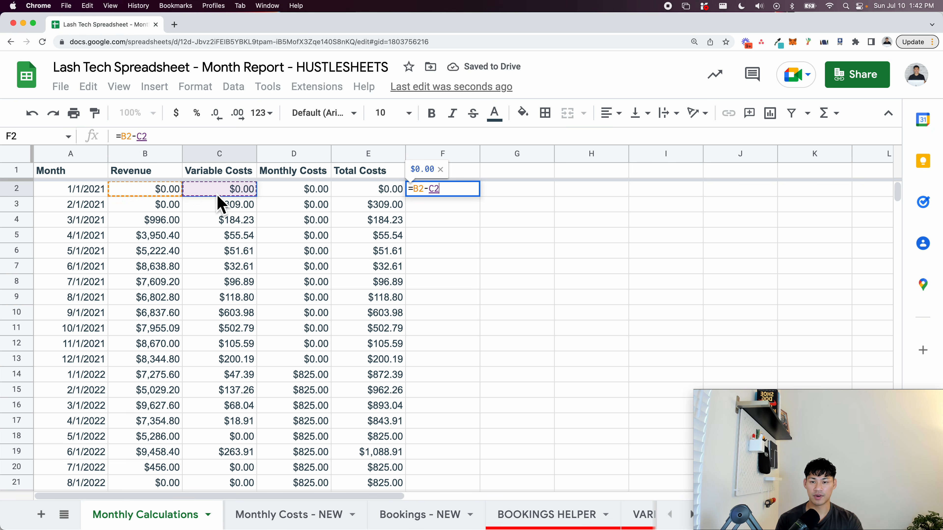
left_click(289, 195)
key("BackSpace")
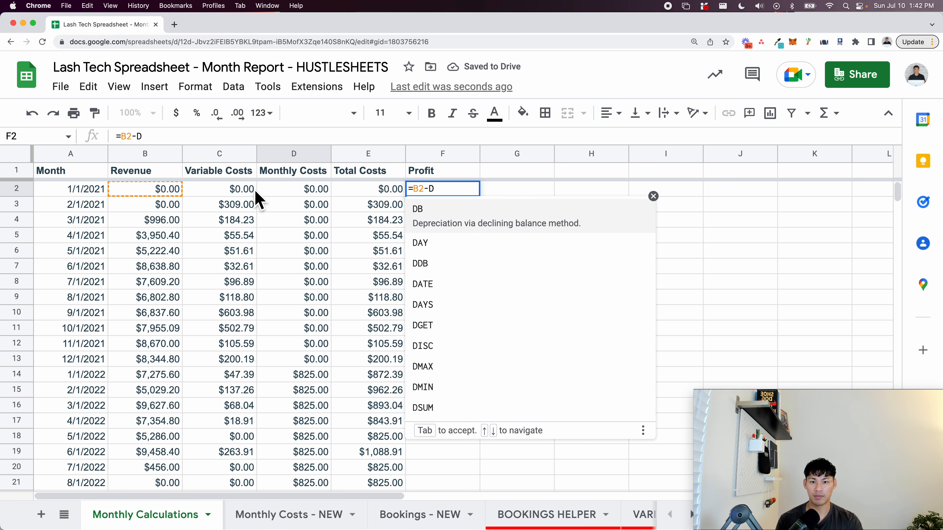
key("BackSpace")
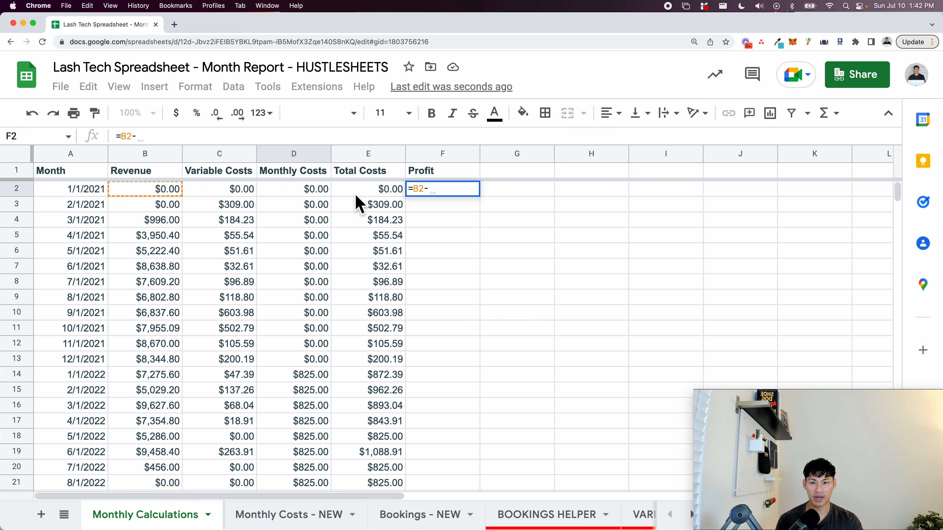
left_click(364, 192)
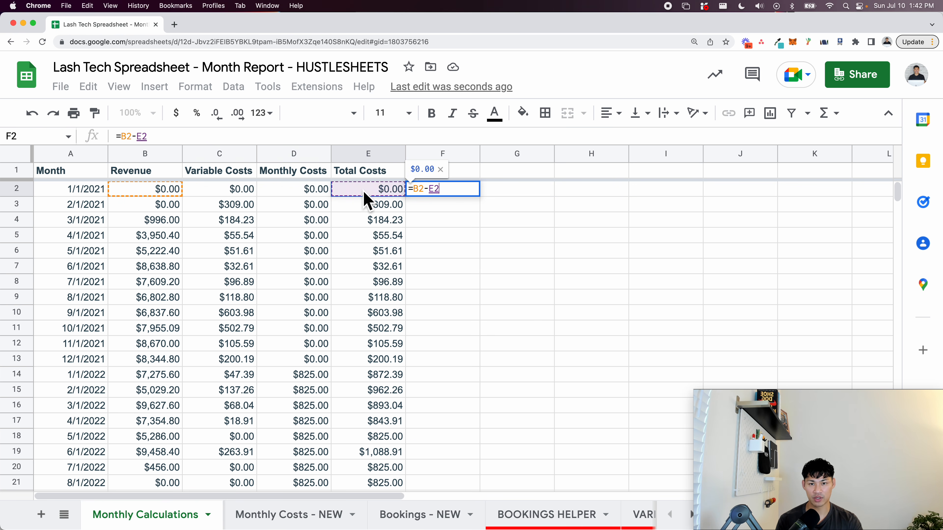
key("Return")
- Fill the F2 formula down the whole Profit column
key("Up")
key("super+shift+Down")
key("super+d")
key("super+Up")
key("Down")
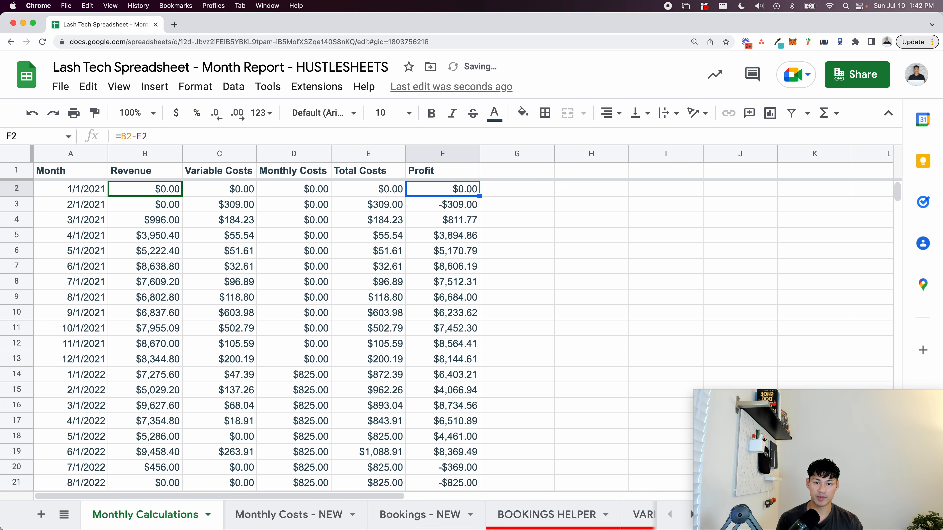
- Add the header Profit Margin in G1
key("Up")
key("Right")
type("Pro")
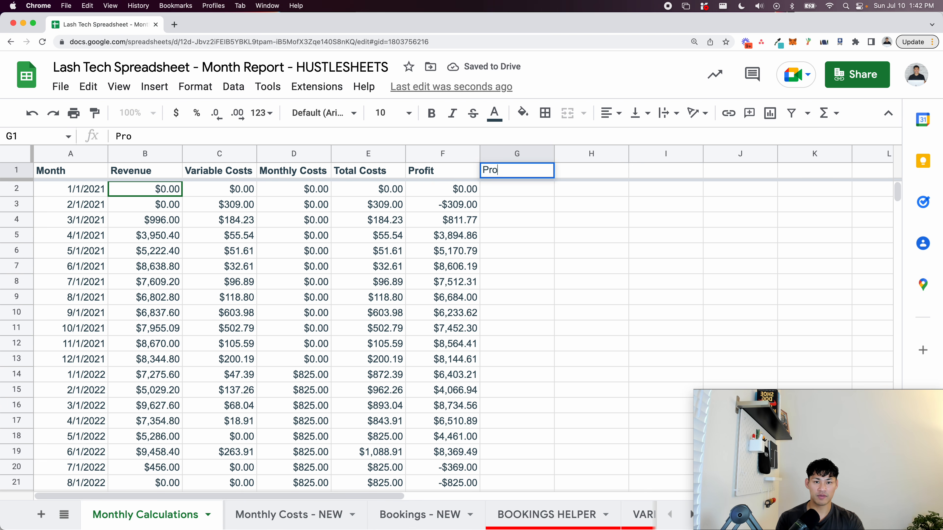
key("Return")
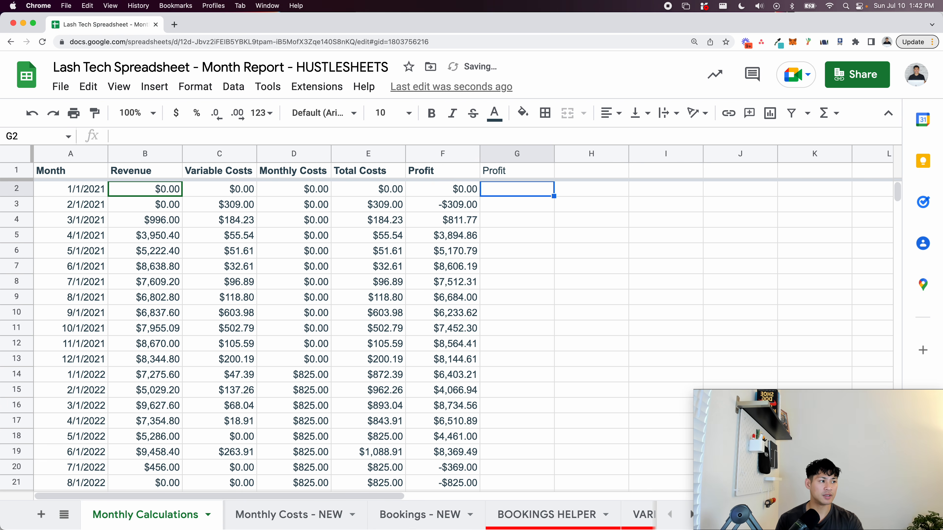
key("super+Tab")
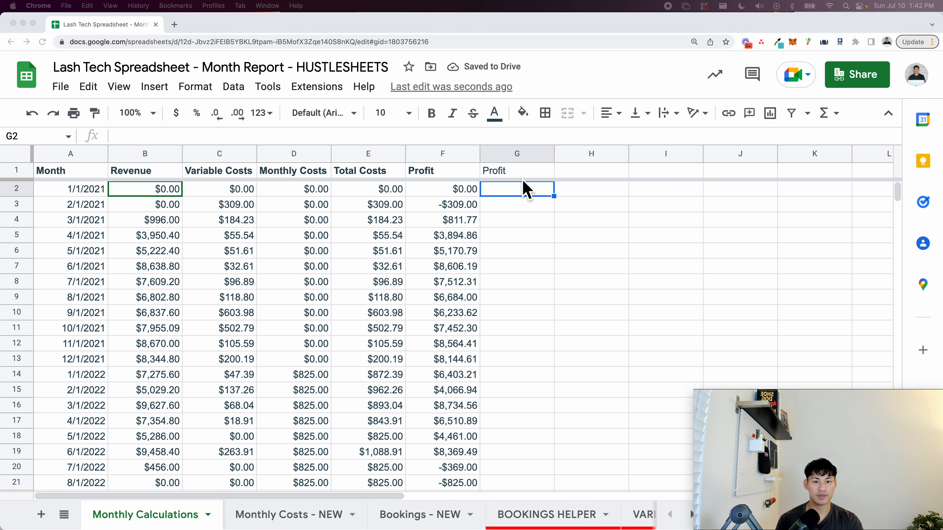
left_click(522, 191)
left_click(527, 173)
key("BackSpace")
type("PRofit")
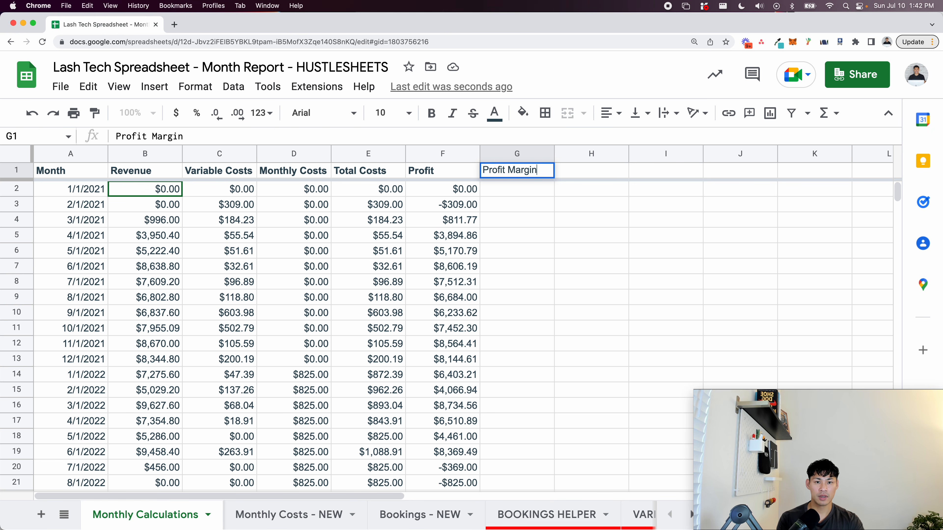
key("Return")
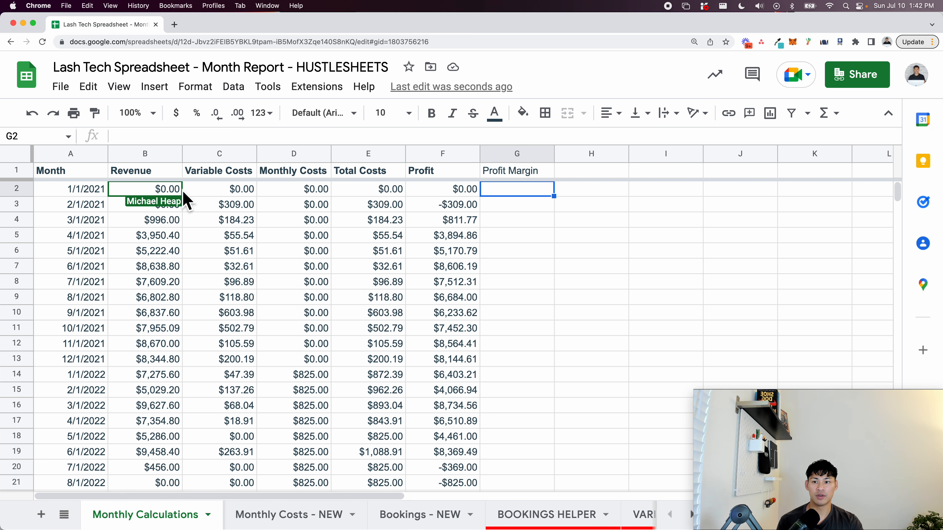
- Insert an empty column between the Month and Revenue columns
right_click(168, 156)
left_click(209, 227)
left_click(163, 190)
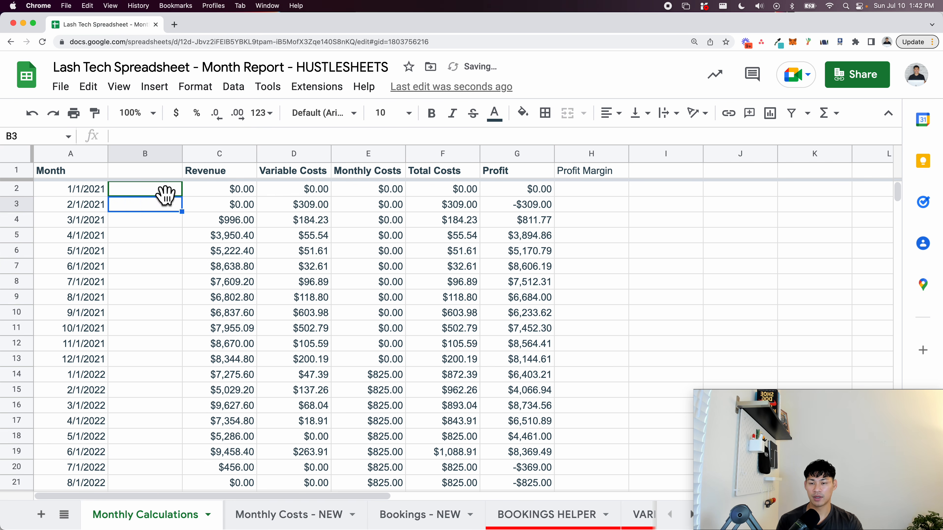
- Review the booking rows in Bookings - NEW and the BOOKINGS HELPER sheet, and return to Monthly Calculations
left_click(423, 517)
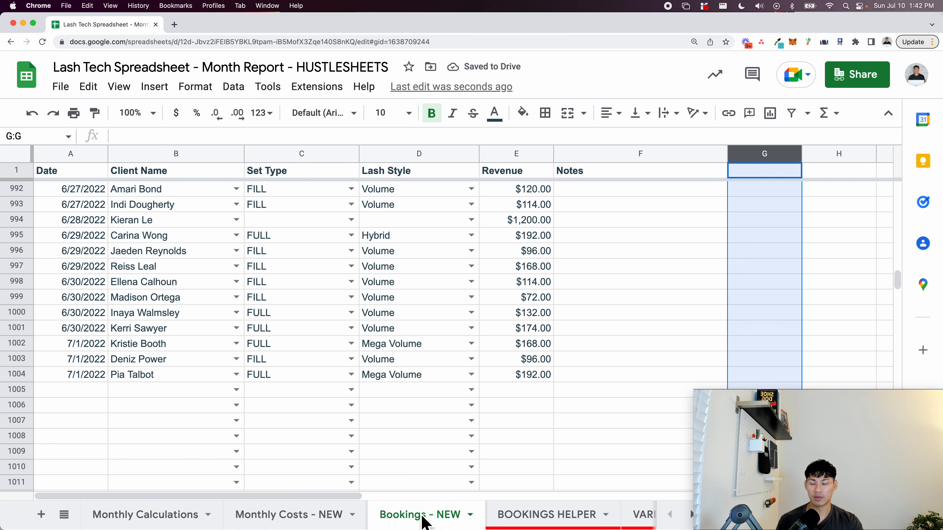
scroll(222, 251, "up", 9)
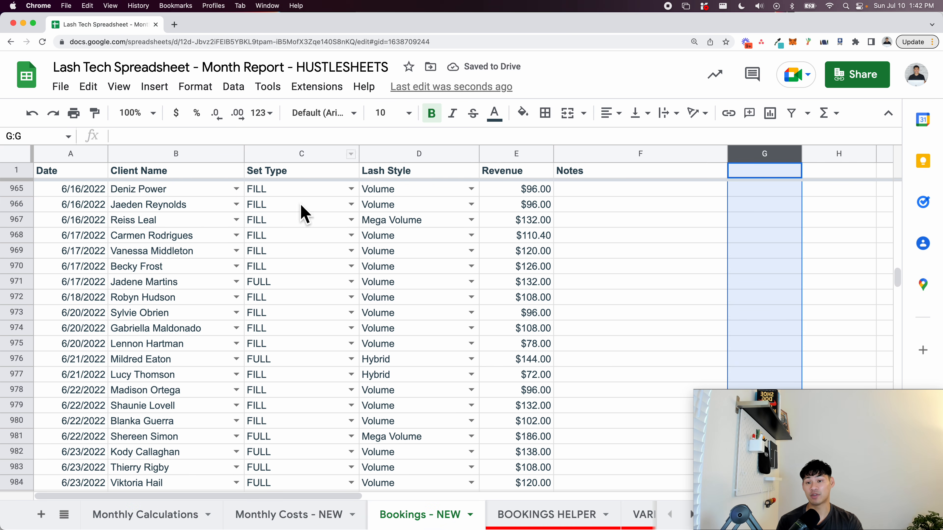
scroll(245, 207, "up", 20)
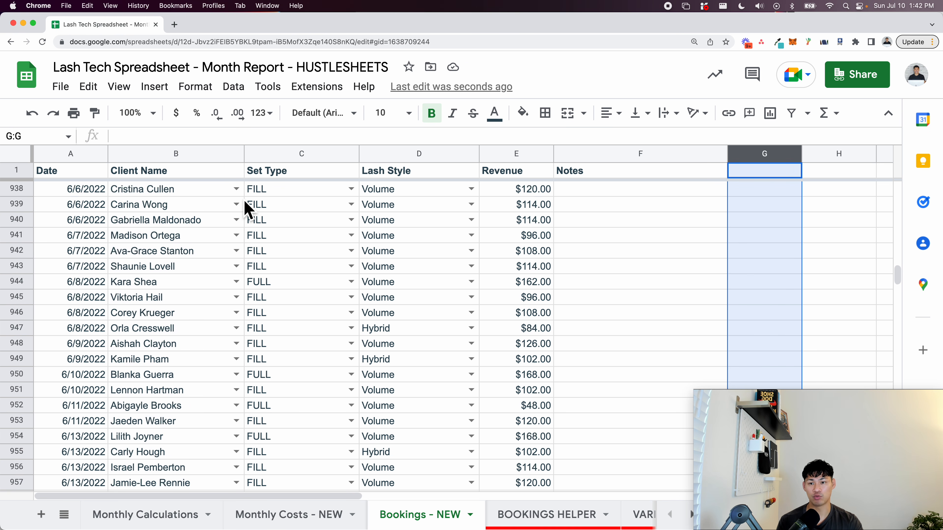
scroll(244, 200, "down", 20)
scroll(244, 199, "up", 10)
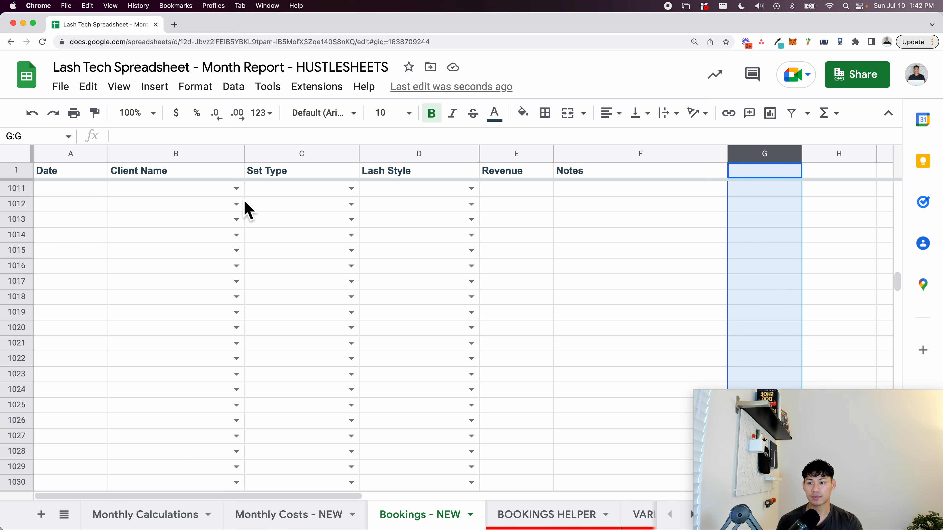
left_click(528, 524)
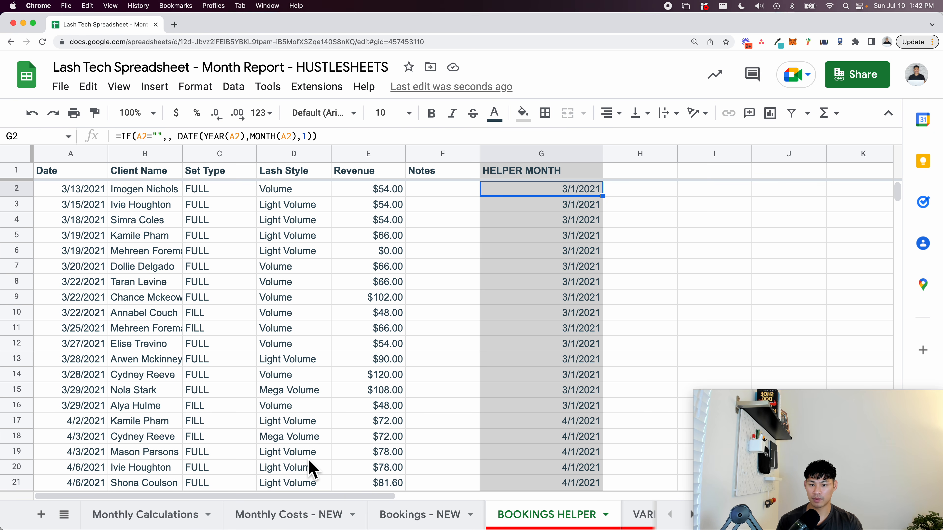
left_click(156, 512)
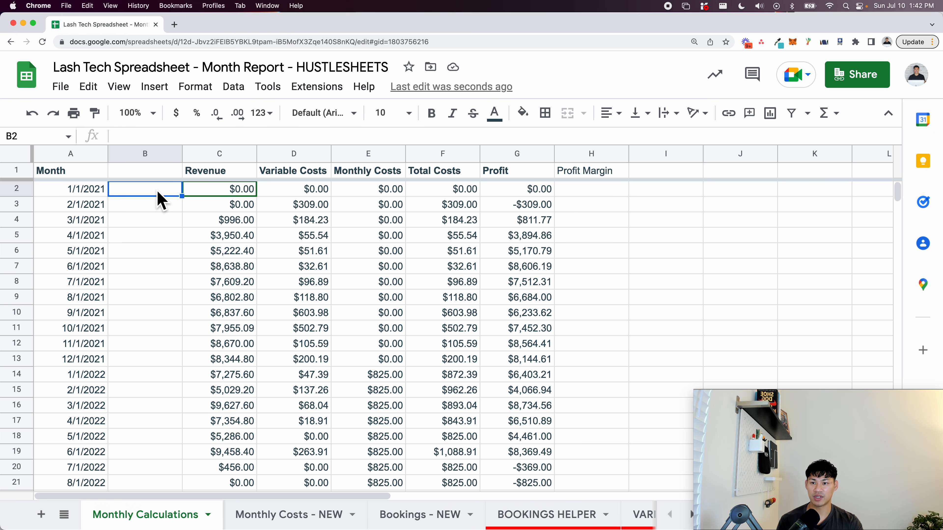
- Start a COUNTIFS formula in B2 and go to the BOOKINGS HELPER sheet for its first criteria range
type("=")
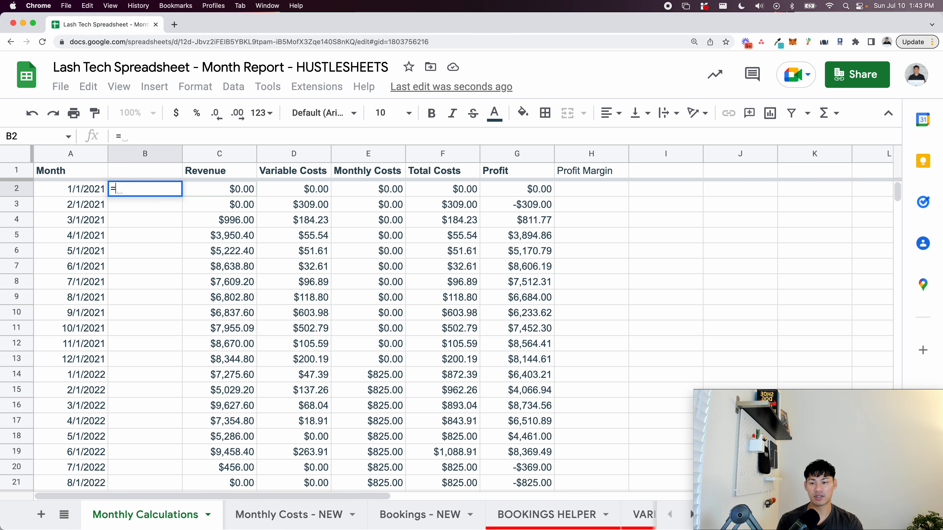
type("countifs")
key("Tab")
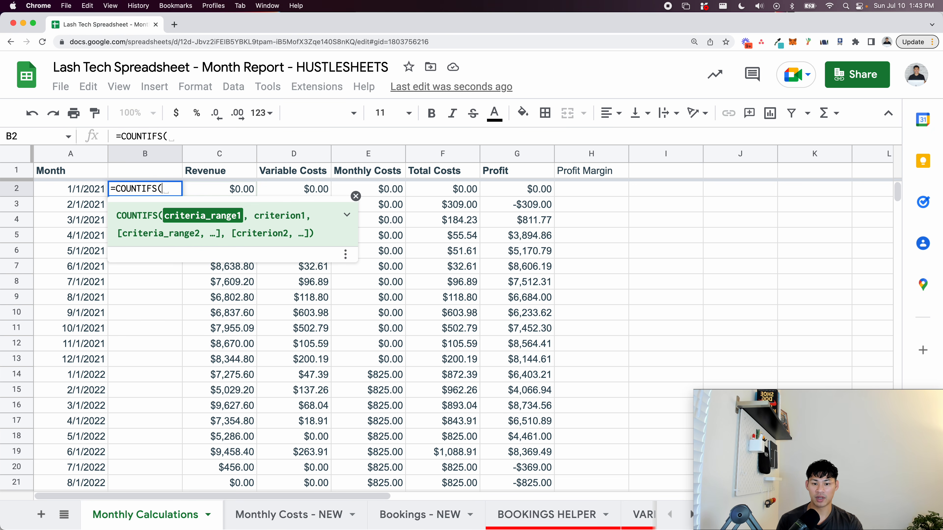
left_click(534, 517)
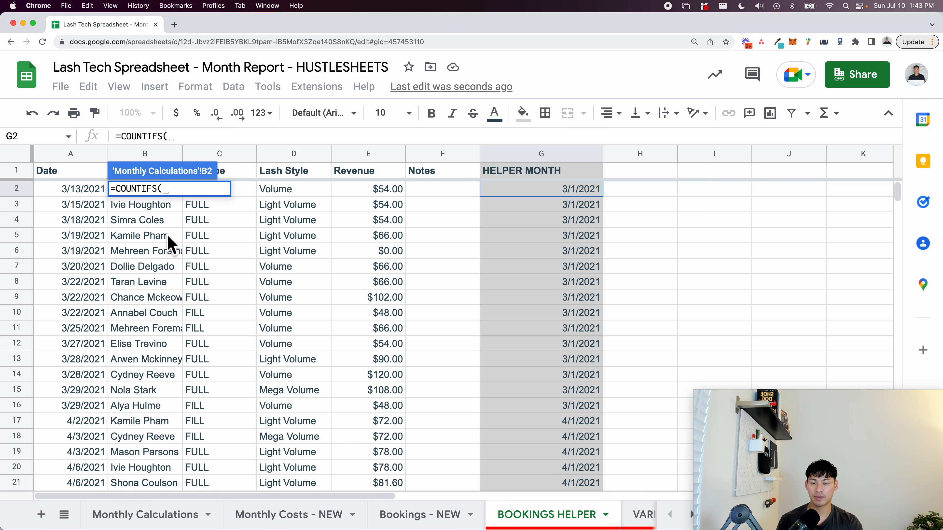
scroll(351, 202, "down", 20)
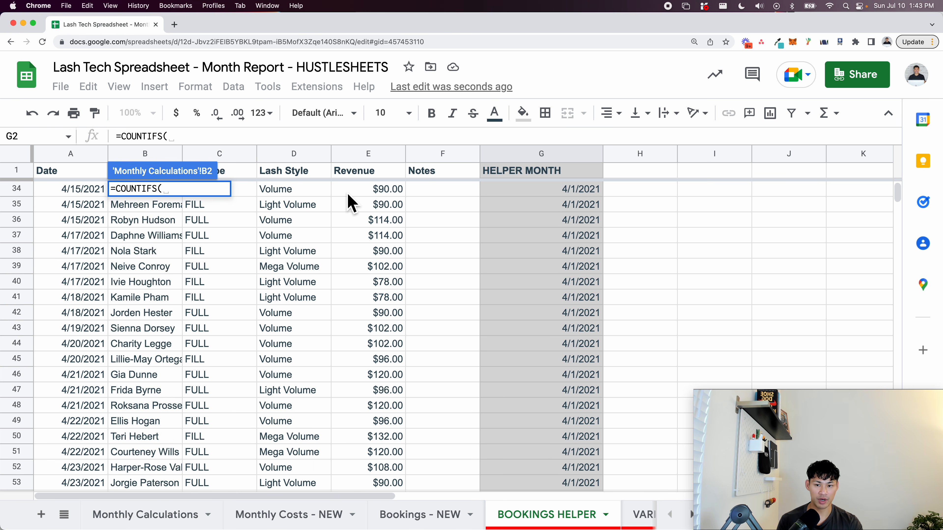
scroll(351, 202, "up", 20)
scroll(350, 203, "right", 10)
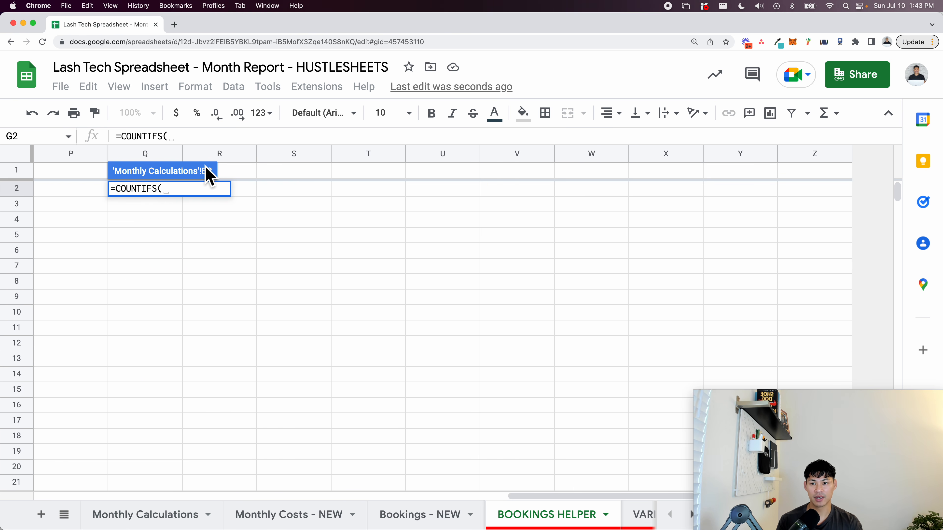
scroll(185, 280, "left", 10)
left_click_drag(84, 194, 89, 313)
key("BackSpace")
key("BackSpace")
type(",")
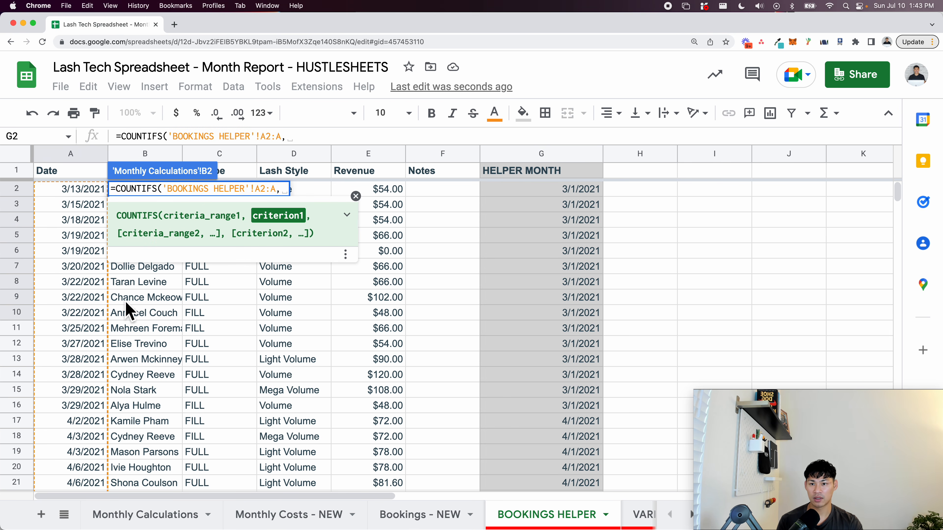
key("BackSpace")
key("BackSpace")
key("BackSpace")
key("BackSpace")
key("BackSpace")
key("BackSpace")
key("BackSpace")
key("BackSpace")
key("BackSpace")
key("BackSpace")
key("BackSpace")
key("BackSpace")
key("BackSpace")
key("BackSpace")
key("BackSpace")
key("BackSpace")
key("BackSpace")
key("BackSpace")
key("BackSpace")
key("BackSpace")
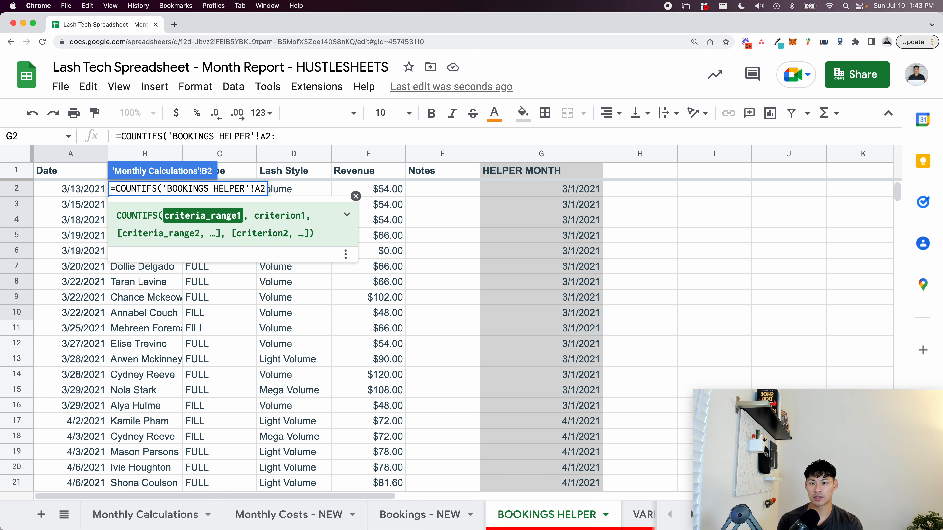
type("(")
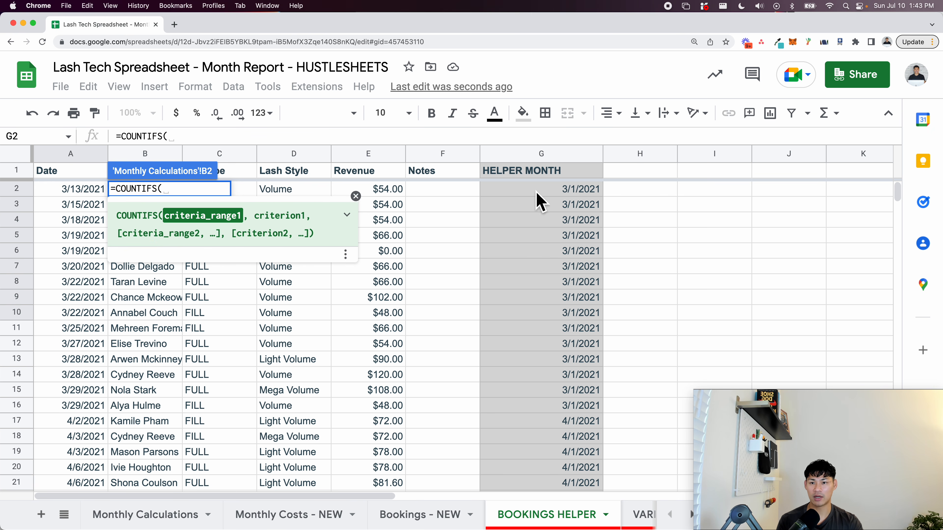
- Complete the COUNTIFS formula with BOOKINGS HELPER range G2:G as criteria range and month cell A2 of Monthly Calculations as criterion
left_click_drag(536, 192, 543, 341)
key("BackSpace")
key("BackSpace")
type(",")
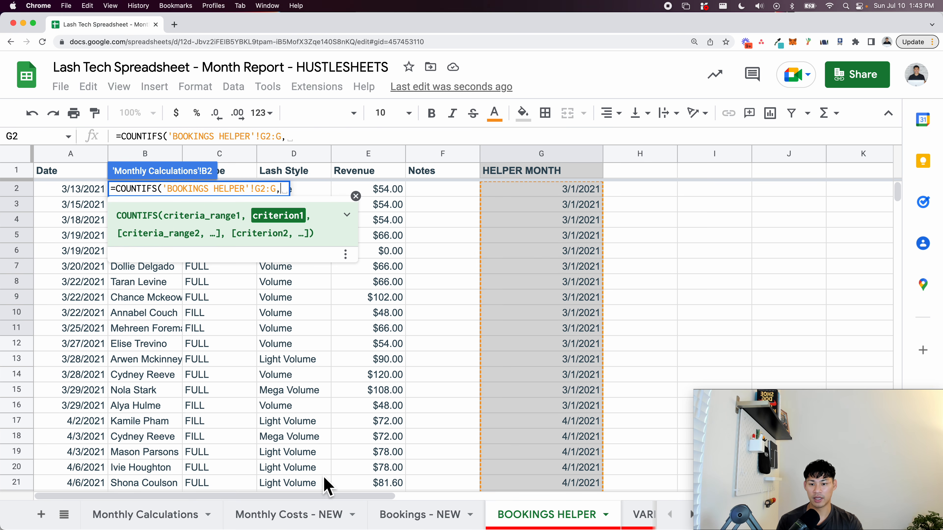
left_click(187, 520)
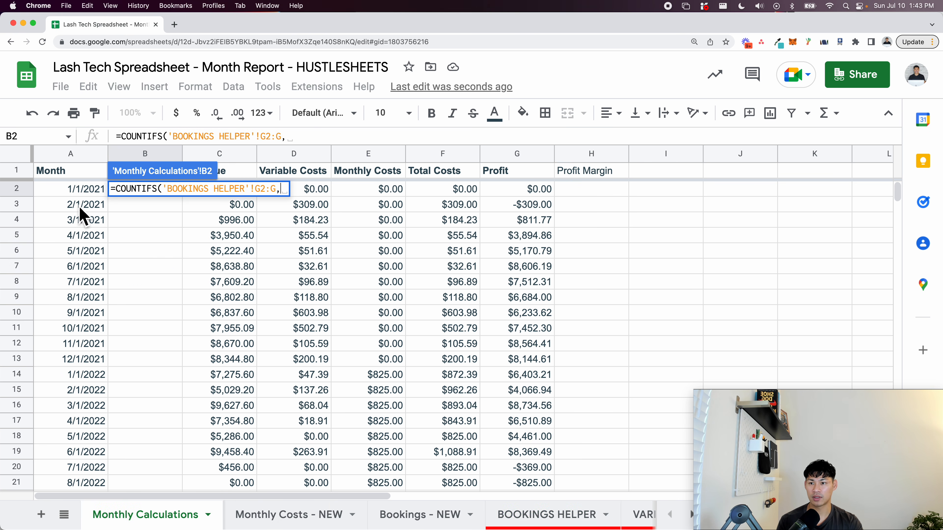
left_click(80, 194)
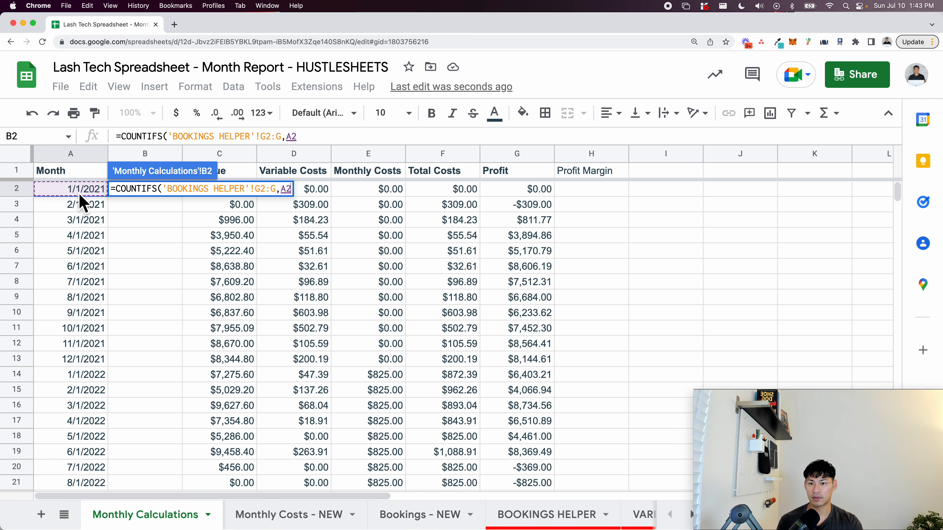
key("Return")
key("Up")
- Select the whole column B between Month and Revenue
left_click(147, 152)
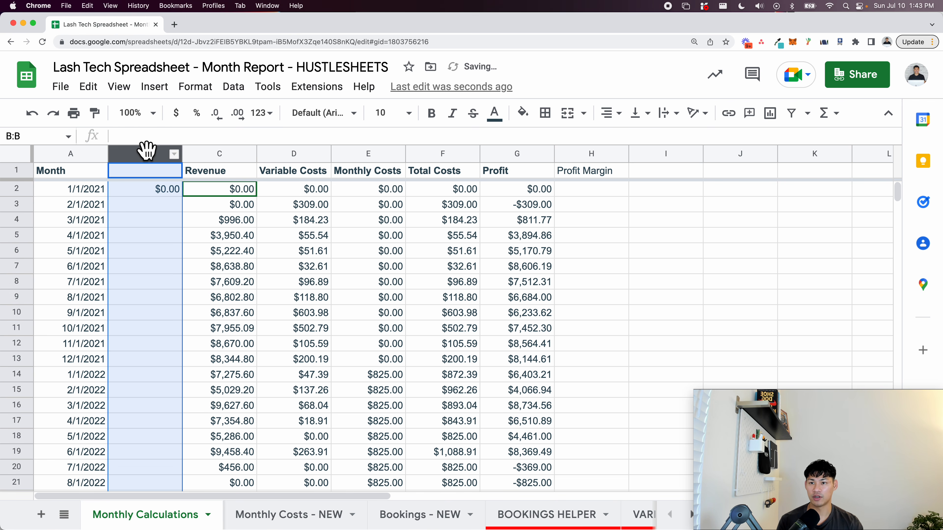
- Apply the Number format to column B
left_click(195, 87)
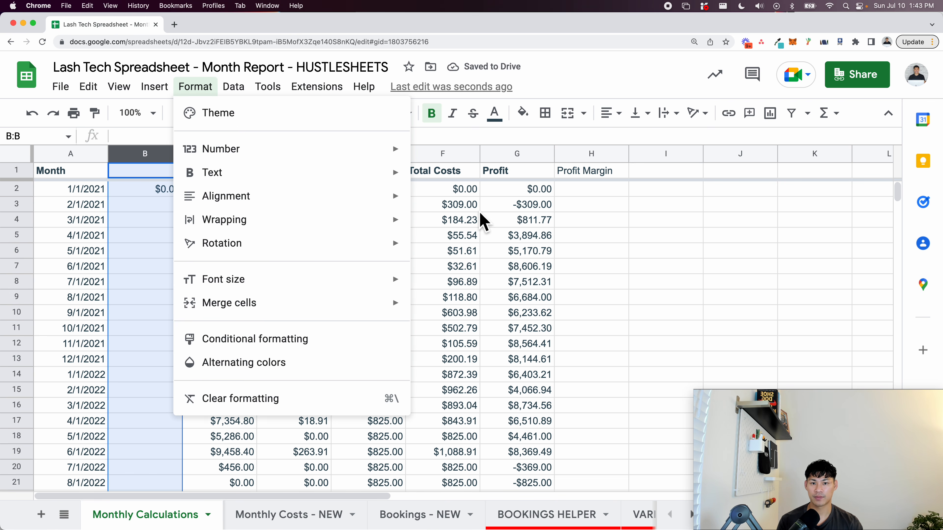
mouse_move(358, 155)
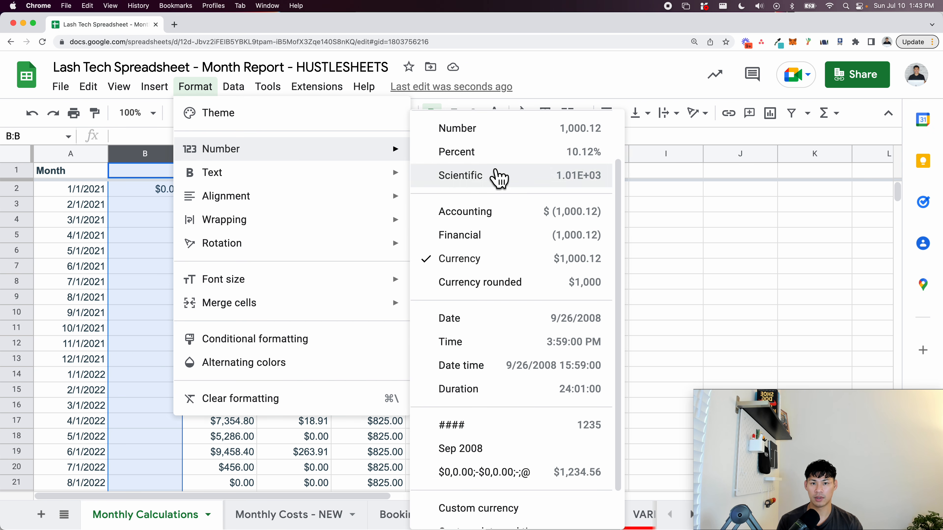
left_click(511, 130)
- Anchor the starting row in the B2 booking count formula, making it =COUNTIFS('BOOKINGS HELPER'!G$2:G,A2)
left_click(180, 190)
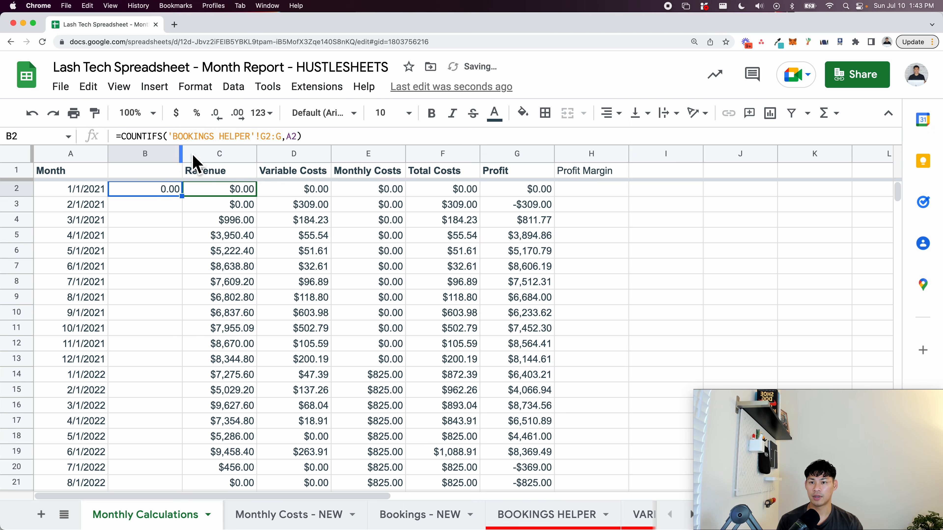
left_click(262, 136)
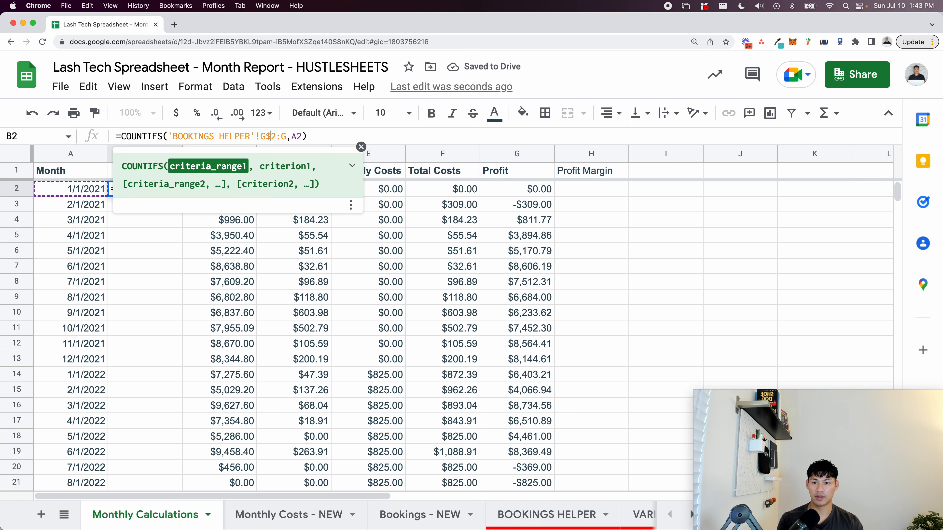
key("Return")
- Fill the booking count formula from B2 down to B151
key("Left")
key("super+Down")
key("Right")
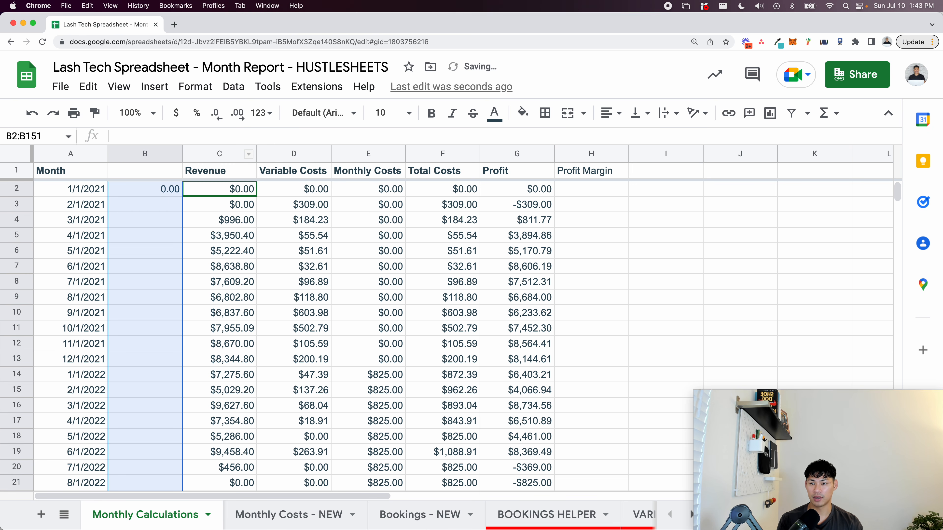
key("super+shift+Up")
key("super+d")
key("super+Up")
key("Up")
key("Down")
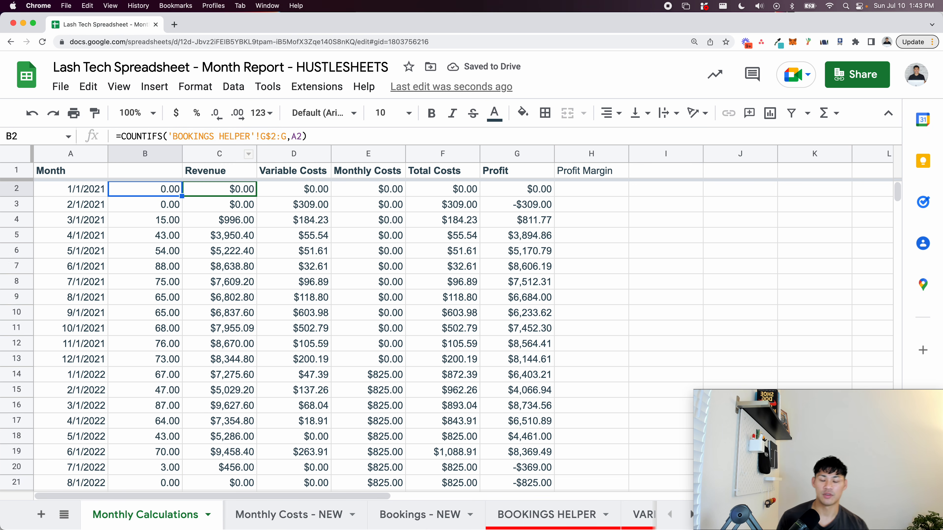
left_click(166, 136)
key("Escape")
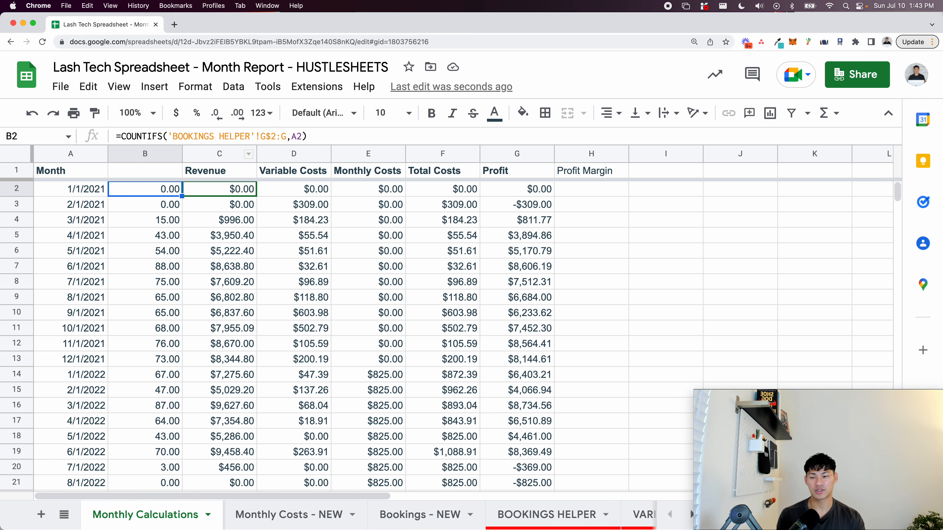
- Enter the header Bookings in B1 and make the Profit Margin header bold
left_click(154, 175)
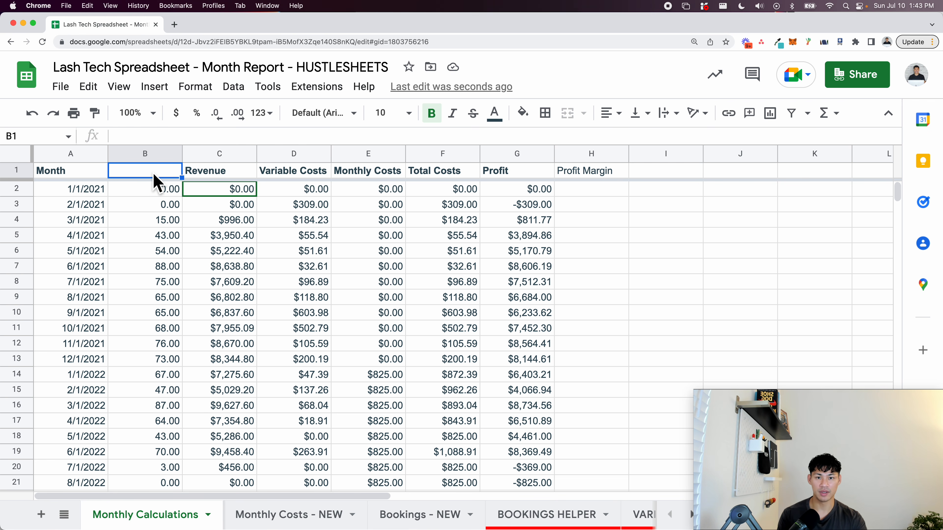
type("Bookings")
key("Return")
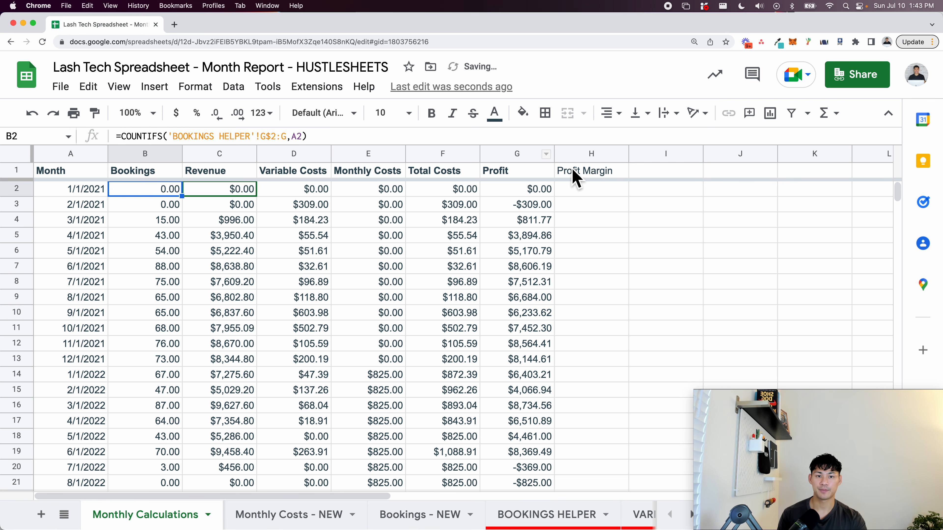
left_click(581, 172)
key("ctrl+b")
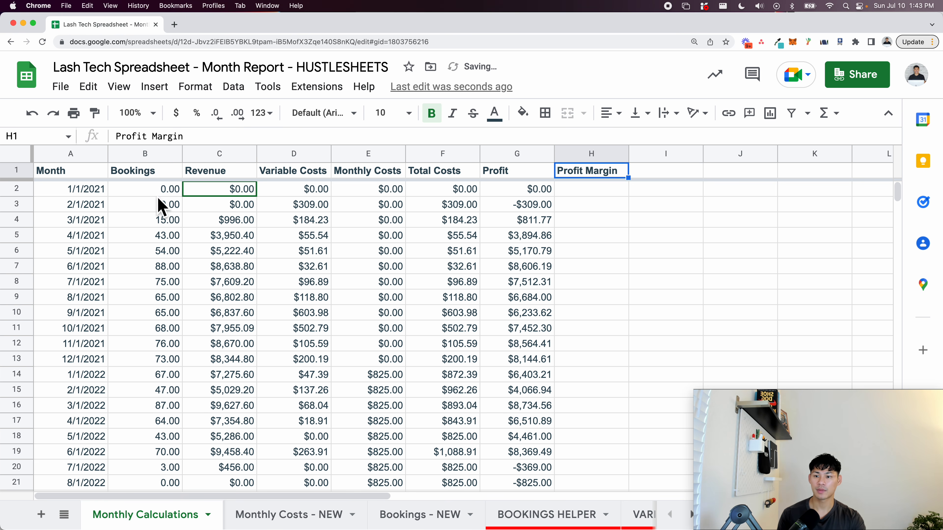
- Enter the profit margin formula =(C2-F2)/C2 in H2
key("Down")
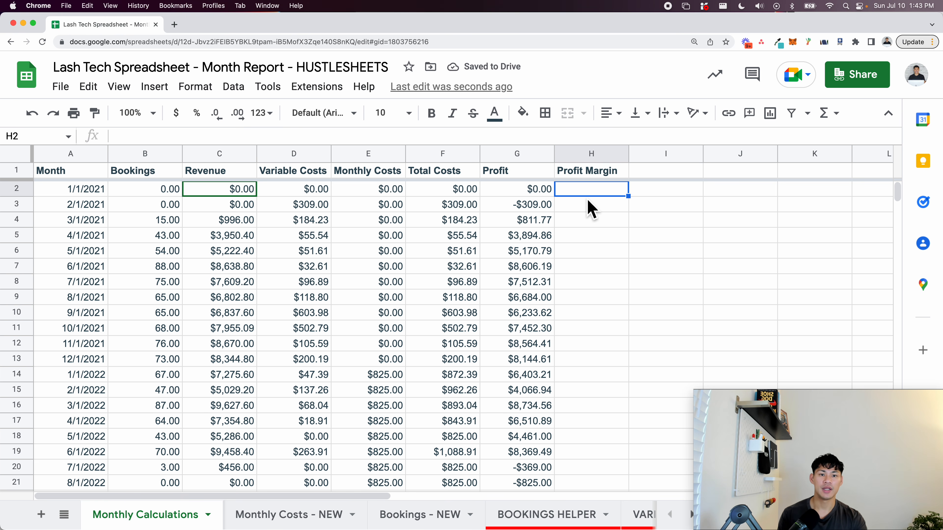
type("=")
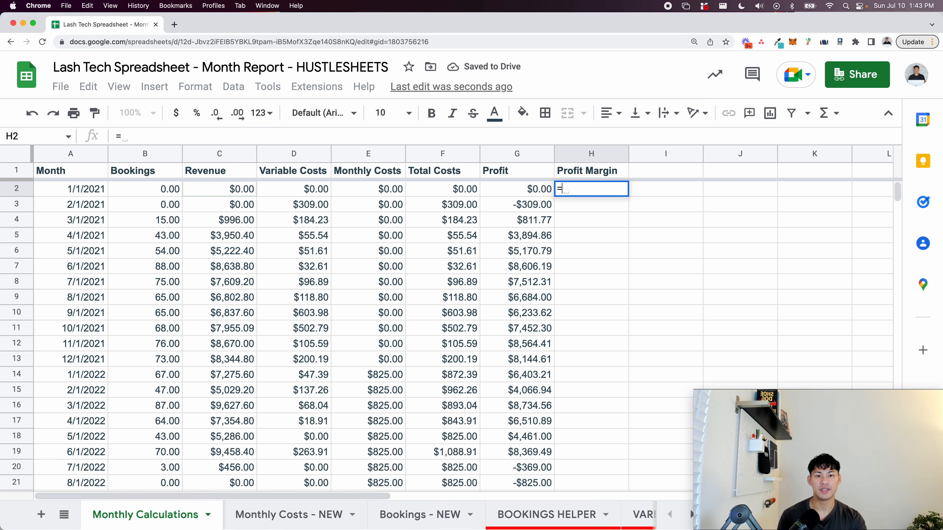
key("BackSpace")
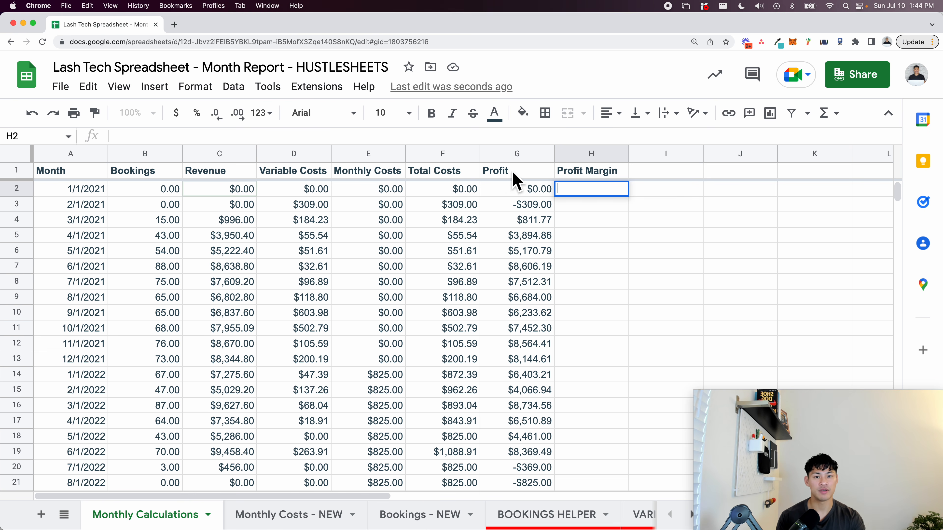
type("=(")
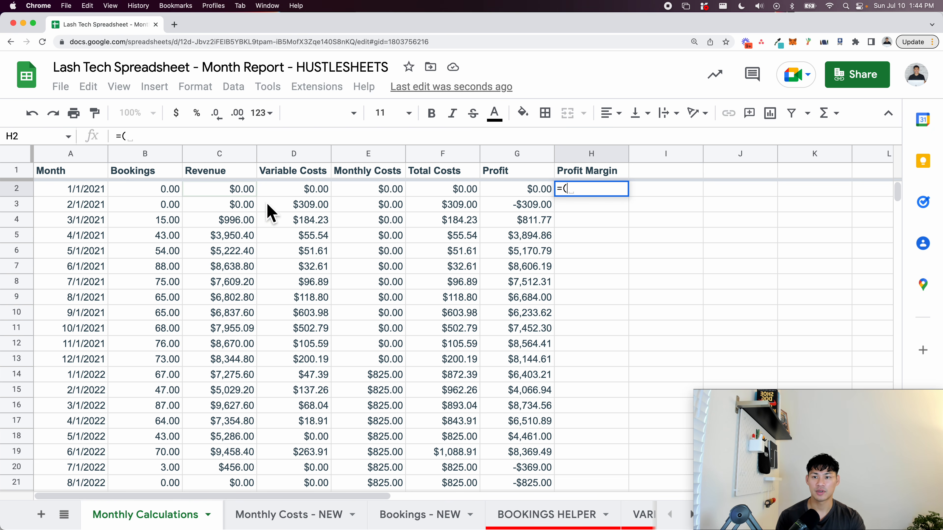
left_click(224, 189)
type("-")
left_click(415, 194)
type(")/")
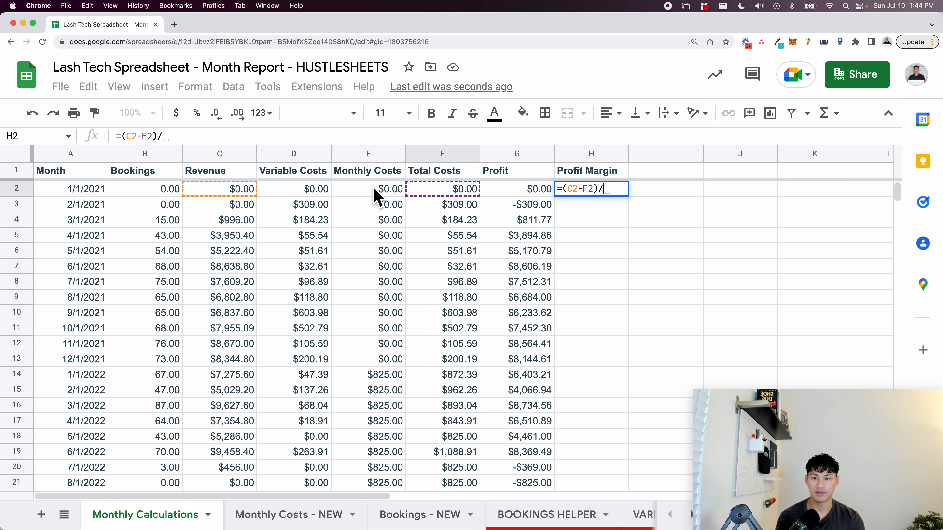
left_click(237, 194)
key("Return")
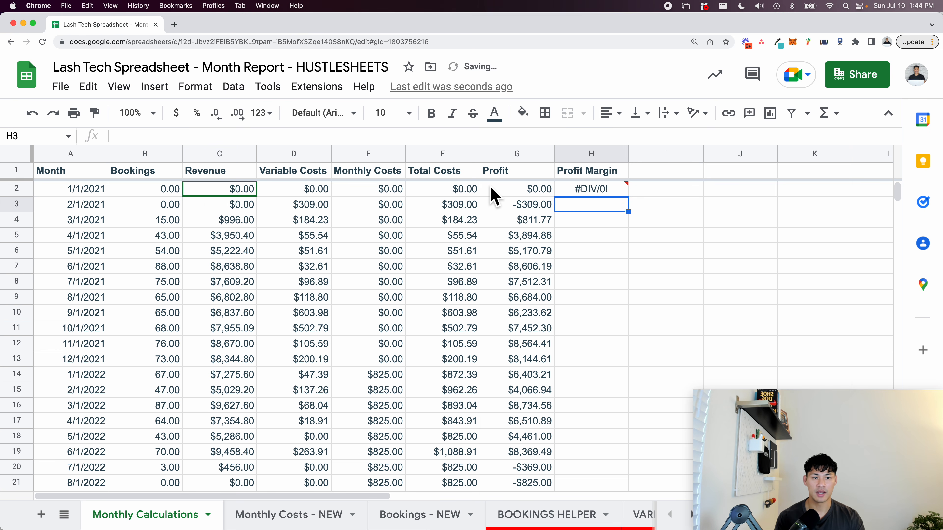
- Fill the profit margin formula down column H and format the whole column as a percentage
left_click(606, 190)
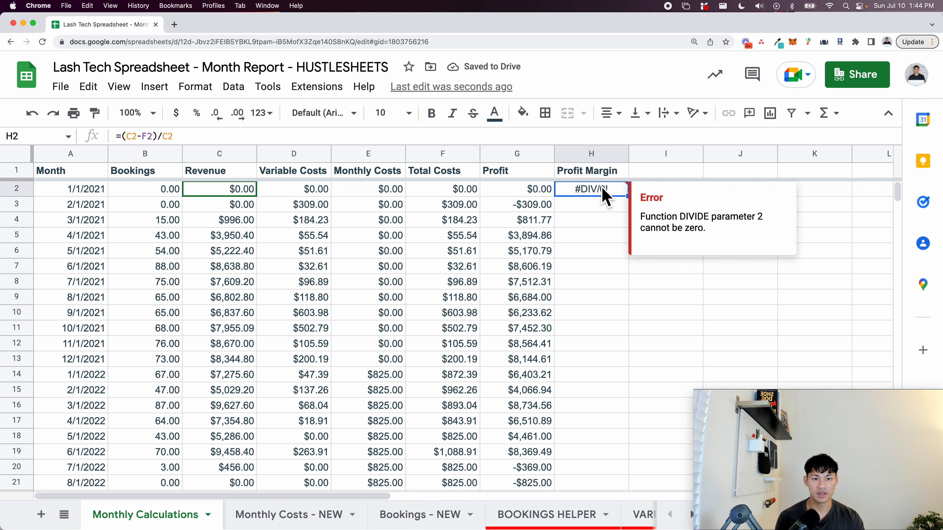
key("ctrl+shift+Down")
key("ctrl+d")
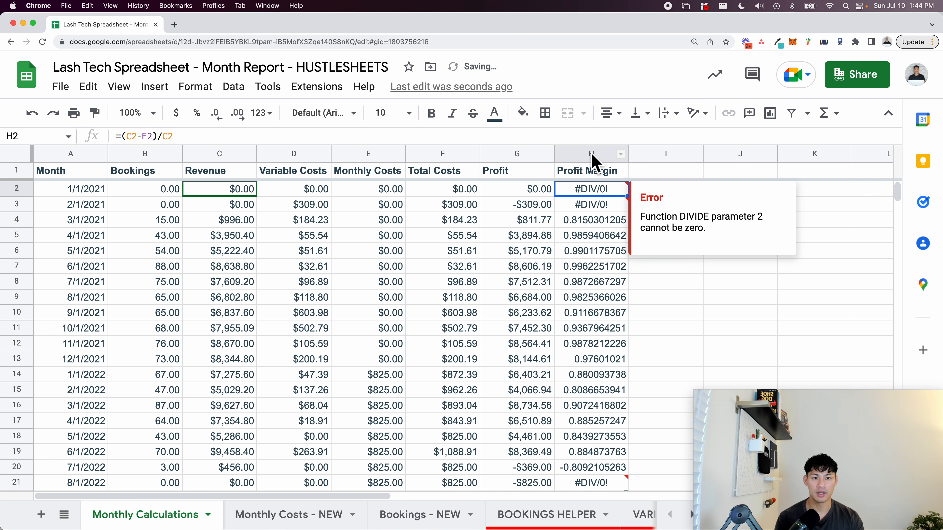
left_click(591, 153)
left_click(196, 113)
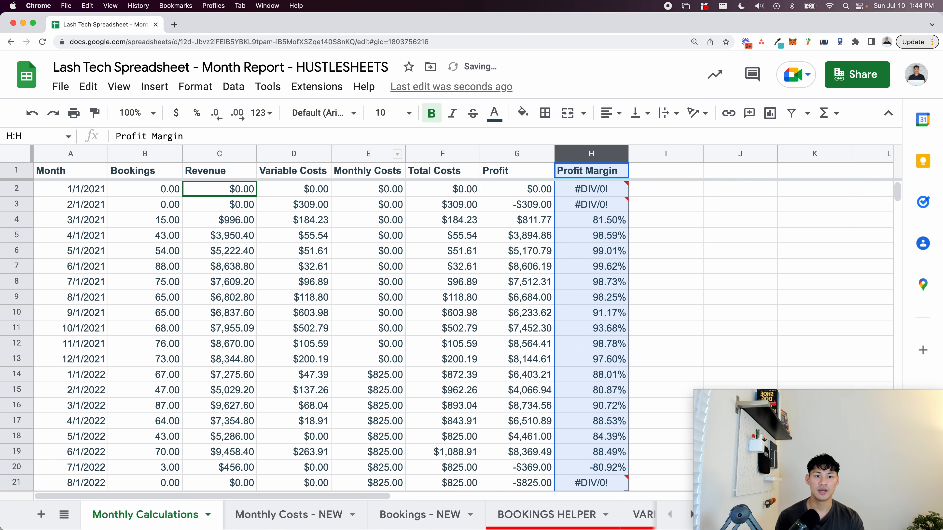
- Wrap the profit margin formula in H2 with IFERROR, making it =IFERROR((C2-F2)/C2)
left_click(552, 208)
left_click(581, 195)
key("Up")
key("Down")
key("Return")
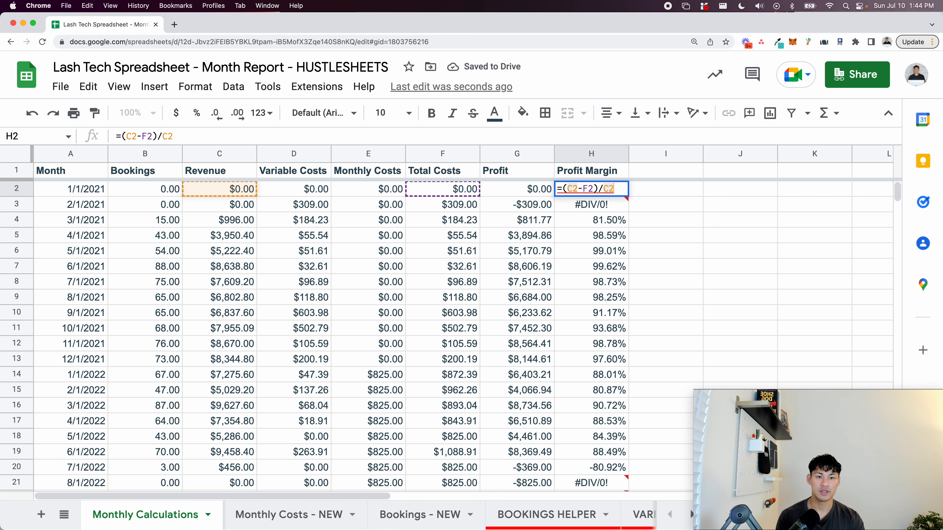
key("Up")
key("Right")
type("IFERROR((C2-F2)/C2")
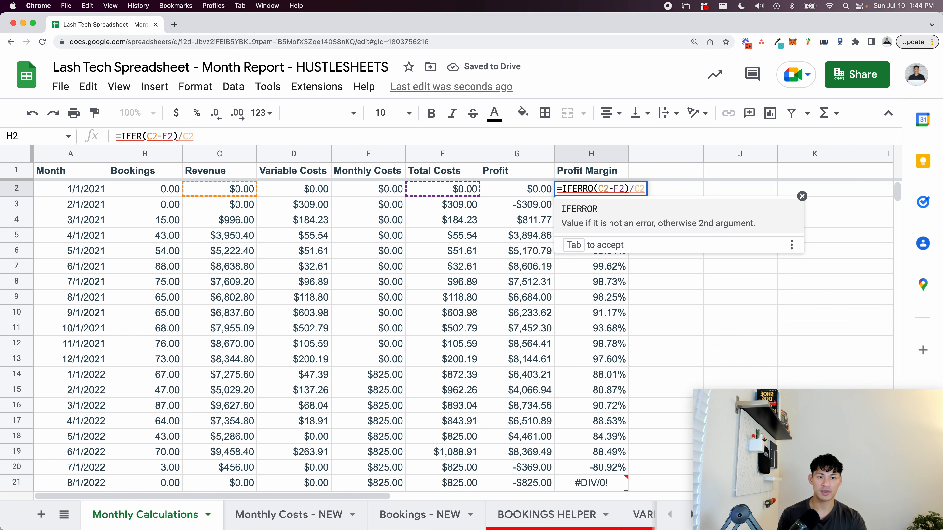
type(",")
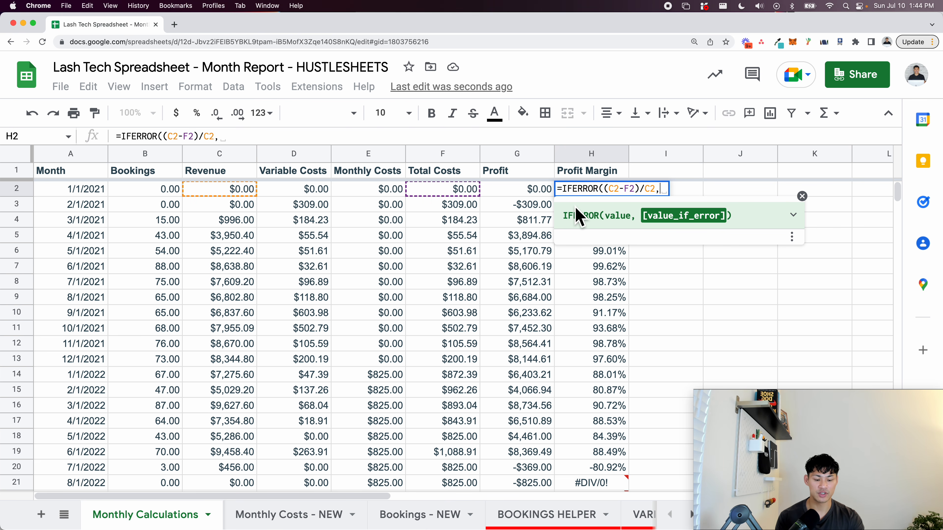
key("BackSpace")
type(")")
key("Return")
- Fill the IFERROR profit margin formula from H2 down the column
key("Up")
key("super+shift+Down")
key("super+d")
key("super+Up")
key("Down")
- Examine the cost and profit formulas in the rows near the end of the sheet that have no month
key("super+Down")
key("super+Up")
key("super+Down")
key("Up")
left_click(474, 327)
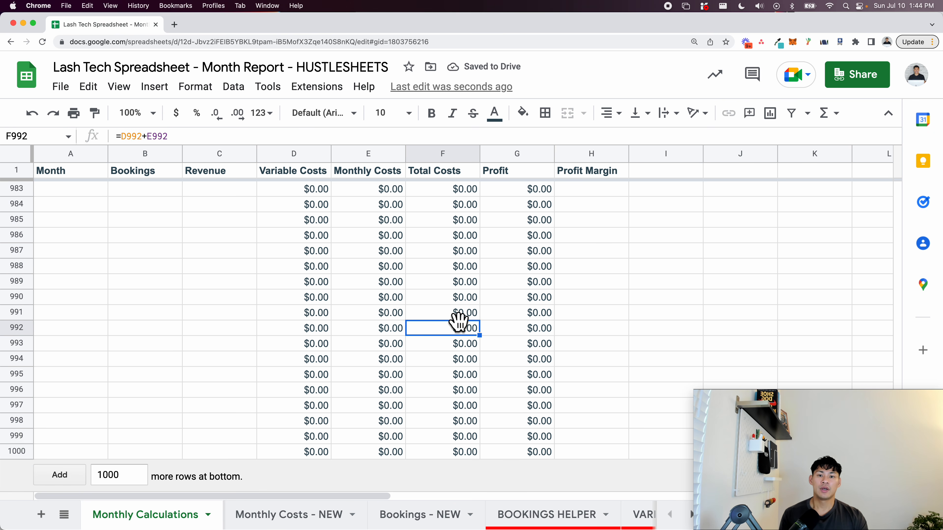
scroll(479, 320, "up", 5)
left_click(290, 207)
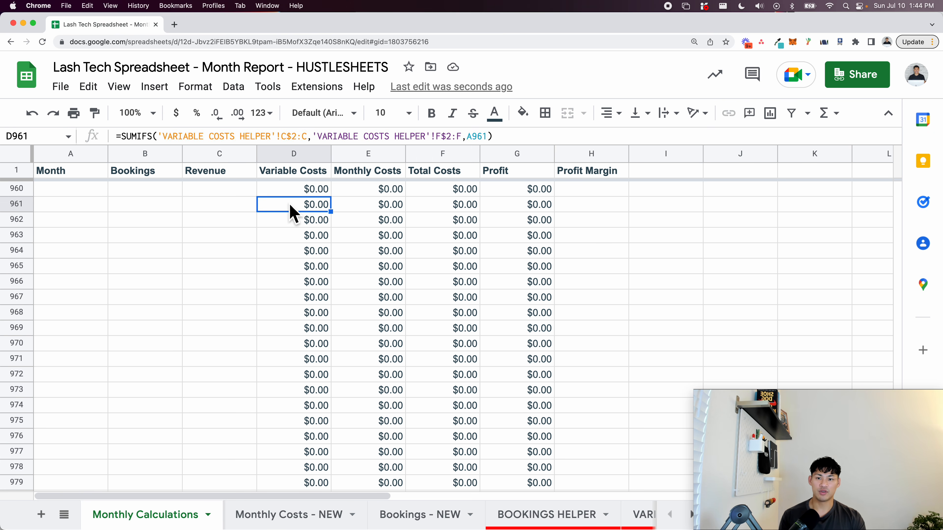
scroll(224, 269, "up", 5)
left_click(223, 255)
left_click(119, 254)
left_click(77, 253)
- Wrap the Variable Costs SUMIFS formula in D2 with IF(A2="",, …) so rows without a month stay blank
left_click(283, 155)
key("Down")
key("Return")
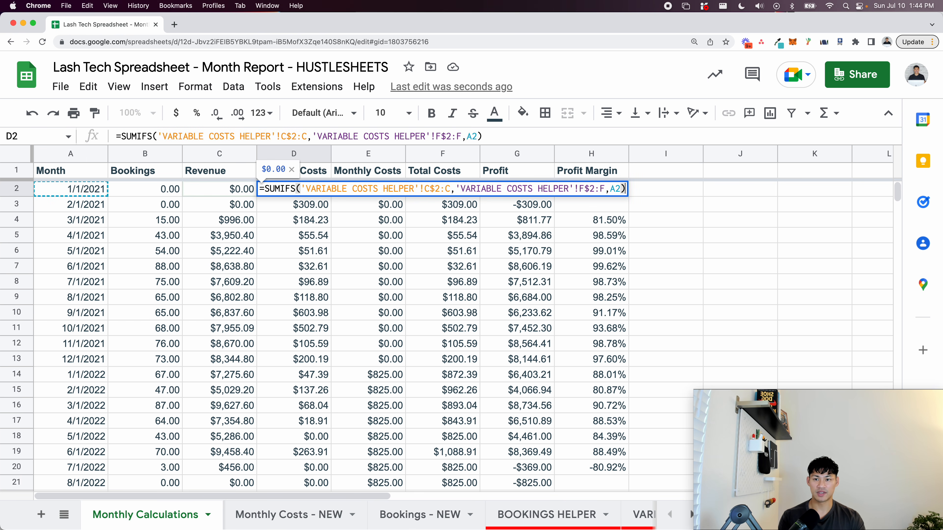
key("super+Left")
key("Right")
type("IF(")
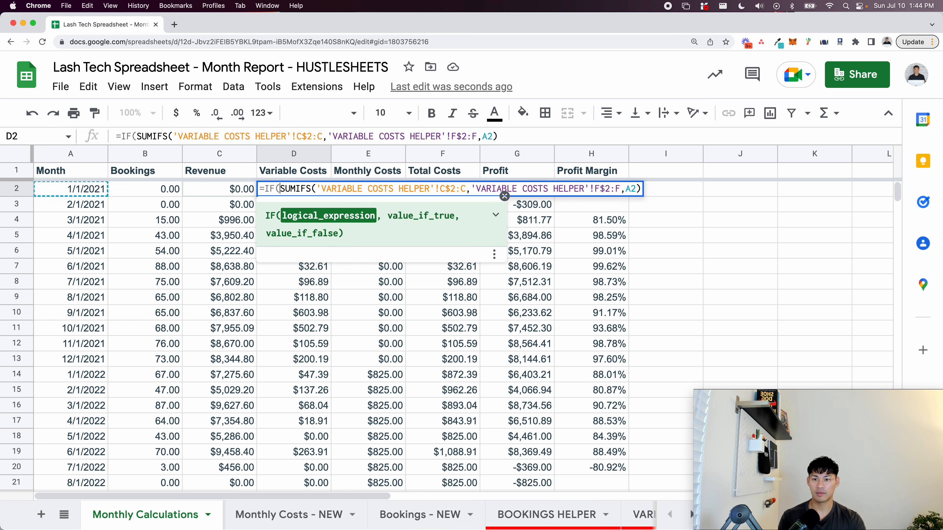
left_click(74, 194)
type("=\"\",,")
key("Return")
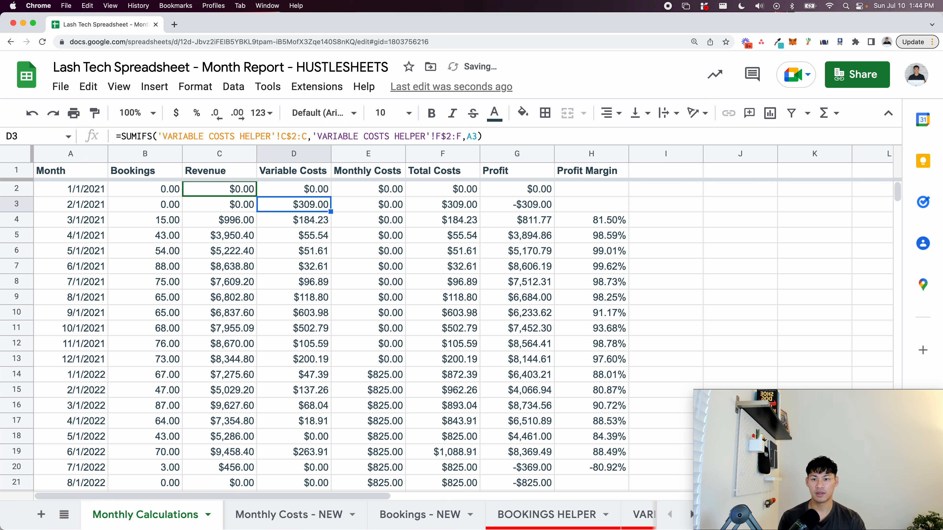
- Fill the updated Variable Costs formula from D2 down the column
key("Up")
key("super+shift+Down")
key("super+d")
key("super+Up")
key("Down")
- Try wrapping the Monthly Costs SUMIFS formula in E2 with IFERROR and an empty fallback value
key("Right")
key("Return")
key("super+Left")
key("Right")
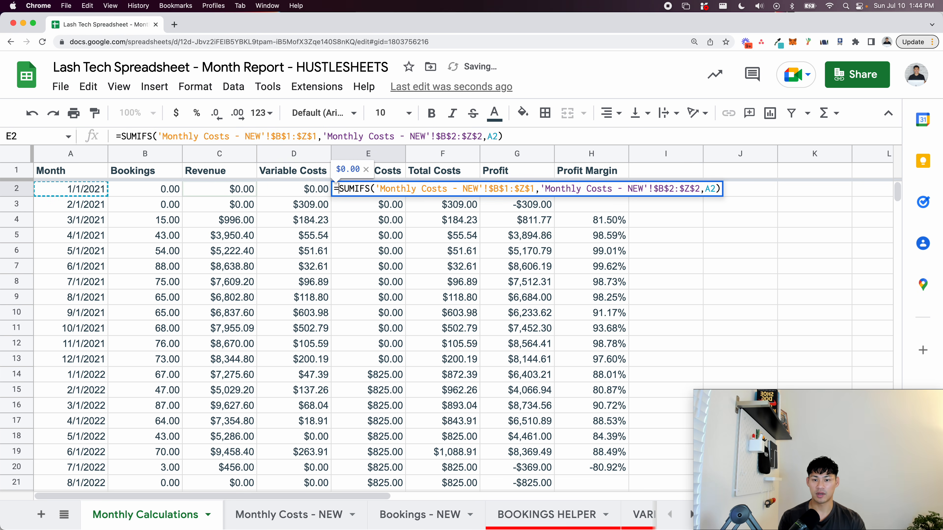
type("IFERROR(")
key("shift+Right")
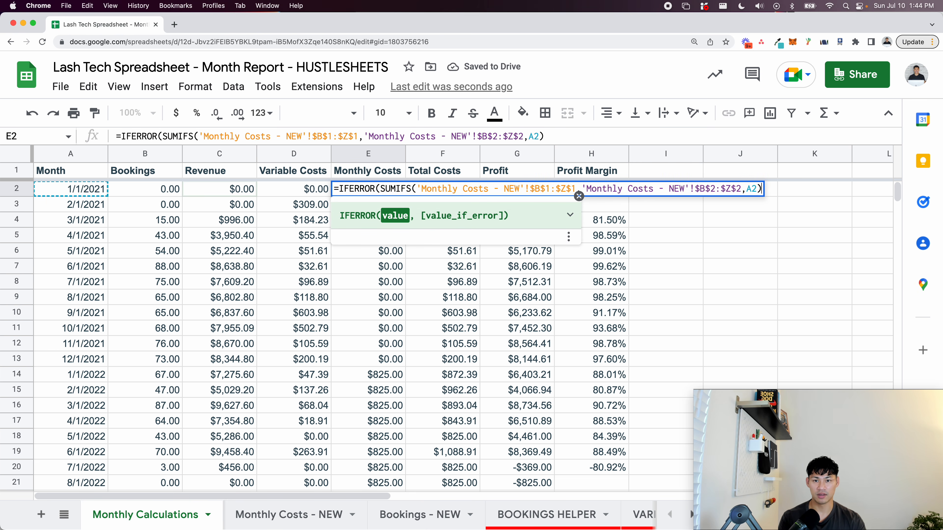
key("super+Right")
type(", ")
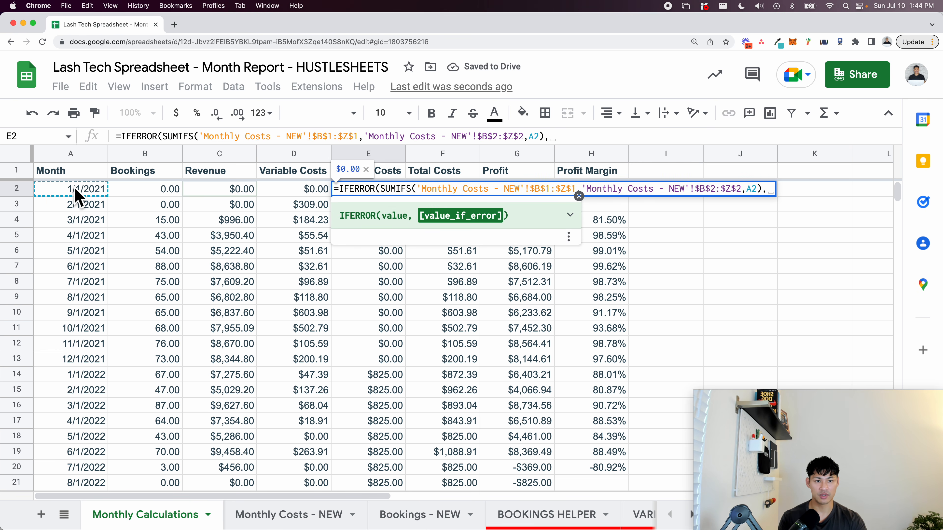
type(")")
key("Return")
- Try filling the IFERROR version of the Monthly Costs formula from E2 down to E1000
key("Up")
key("super+shift+Down")
key("super+d")
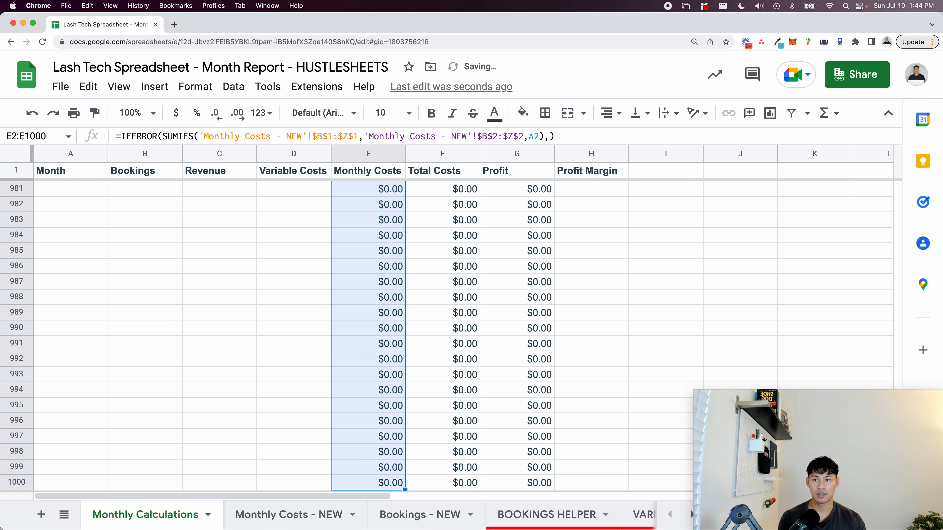
key("super+Up")
key("Down")
key("Down")
key("Up")
- Wrap the original Monthly Costs SUMIFS formula in E2 with IF(A2="",, …) so rows without a month stay blank
key("super+Left")
key("super+c")
key("Right")
key("Right")
key("Right")
key("Right")
key("Return")
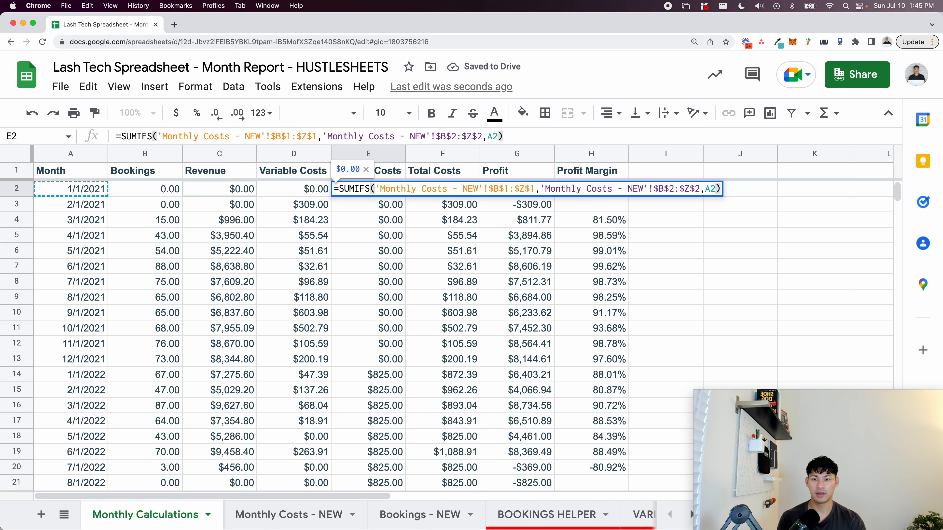
type("IF(")
left_click(75, 193)
type("=\"\",")
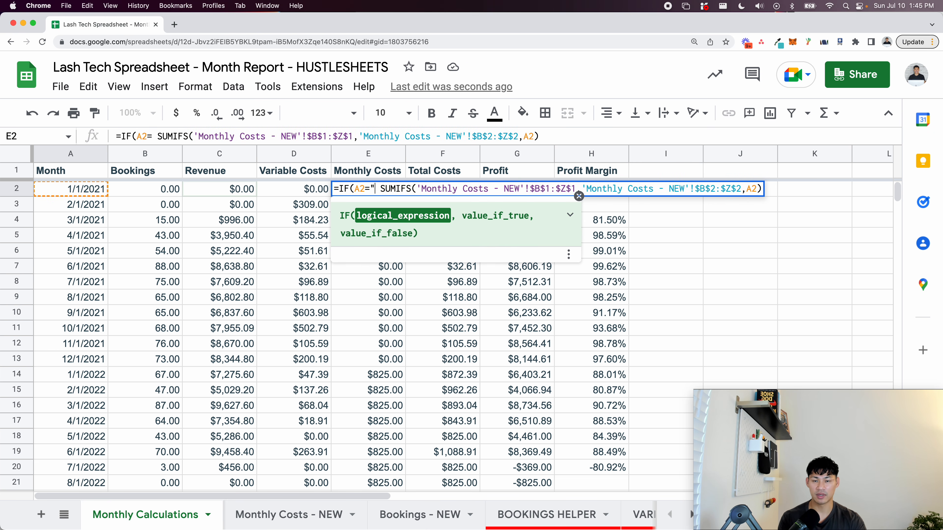
type(",")
key("Return")
- Fill the IF version of the Monthly Costs formula from E2 down the column
key("Up")
key("super+shift+Down")
key("super+d")
key("super+Up")
key("Right")
key("Down")
key("Return")
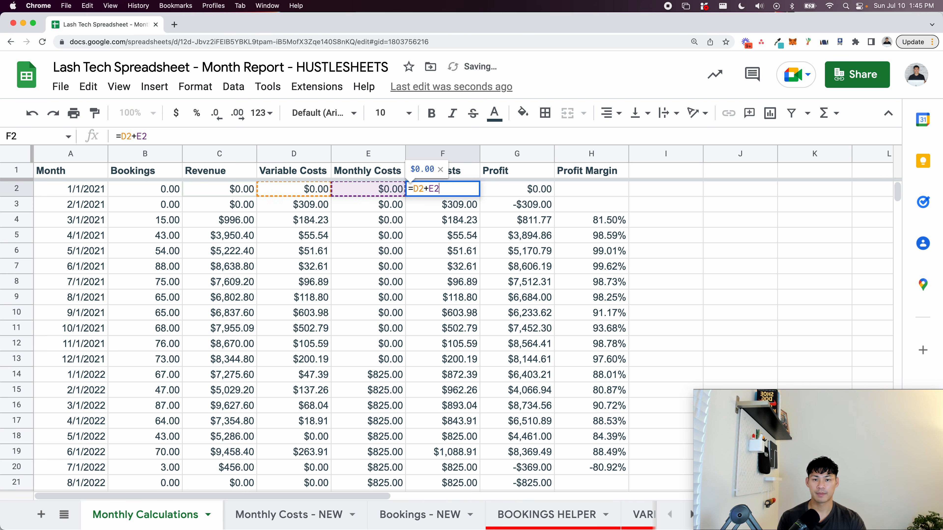
type("IF(")
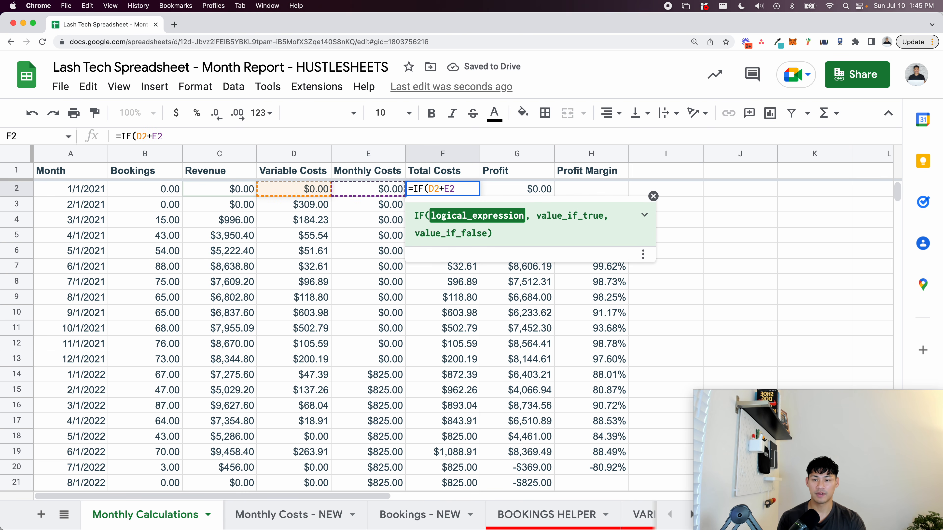
left_click(79, 192)
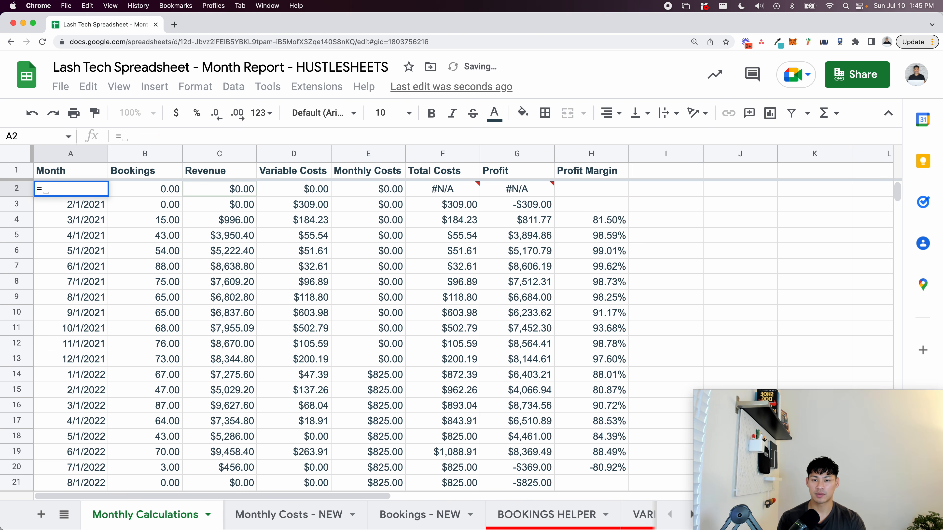
key("super+z")
key("Return")
left_click(415, 188)
type("IFERROR")
key("BackSpace")
key("BackSpace")
key("BackSpace")
key("BackSpace")
key("BackSpace")
key("BackSpace")
key("BackSpace")
key("BackSpace")
type("=IF")
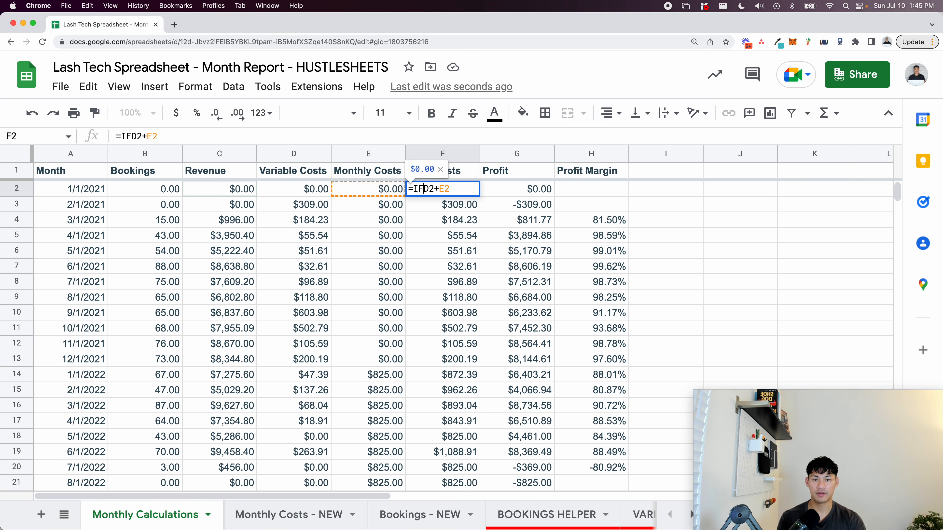
type("(")
key("Return")
left_click(61, 190)
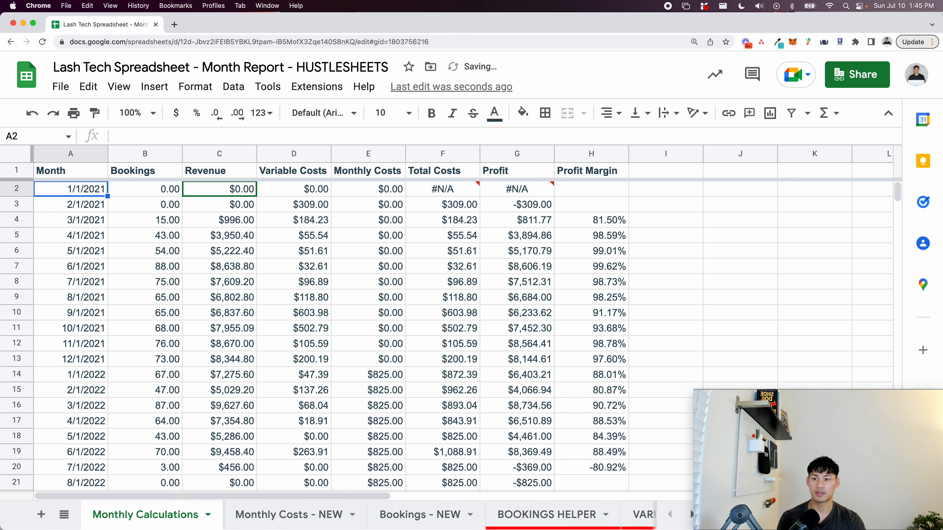
key("super+z")
- Wrap the Total Costs formula in F2 as =IF(A2="",,D2+E2) and fill it down the column
key("Right")
key("Left")
key("Return")
key("super+Left")
key("Right")
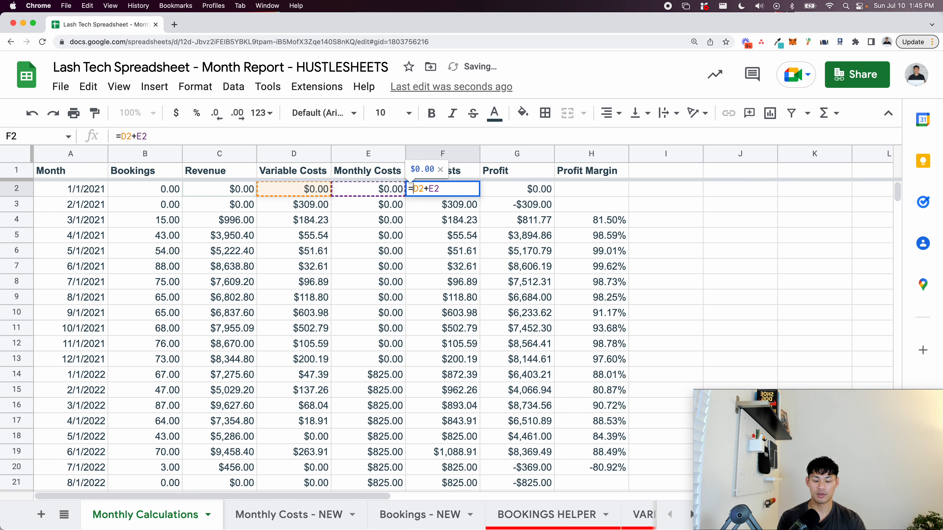
type("IFE")
key("BackSpace")
type("(A2=")
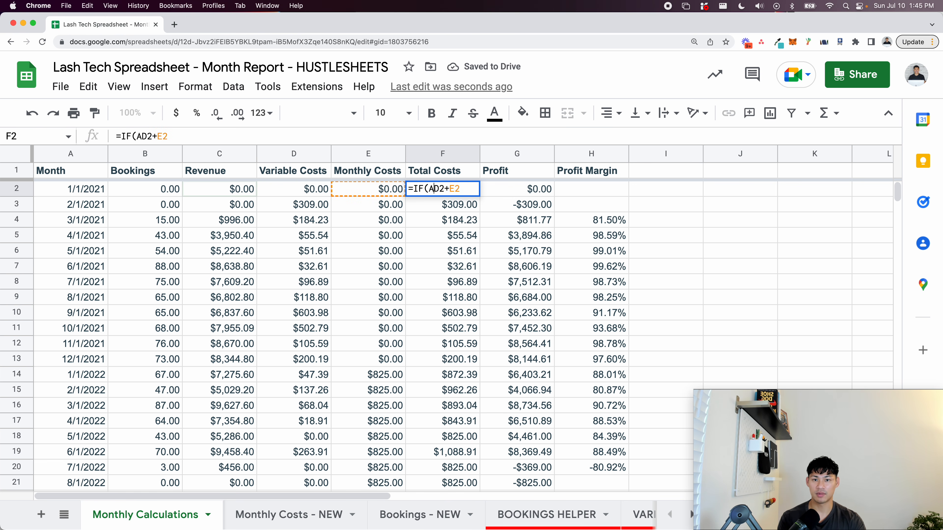
type("\"\",,")
key("Return")
key("Up")
key("super+shift+Down")
key("Right")
key("Return")
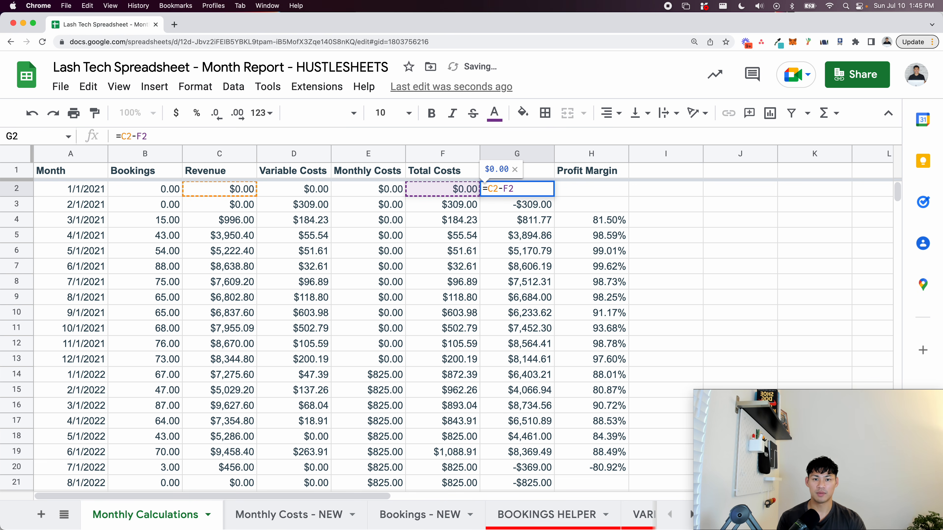
key("Left")
key("Left")
key("Left")
key("Left")
key("Left")
type("IF(")
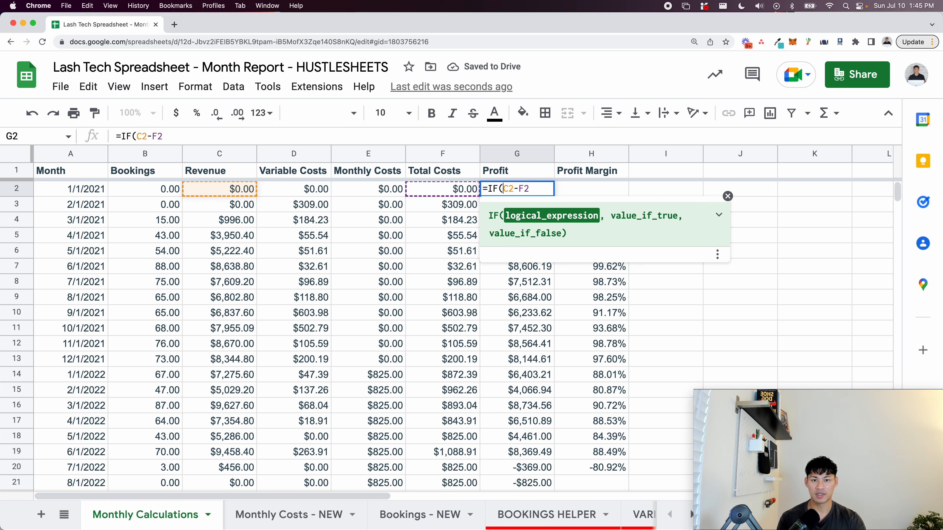
key("Return")
left_click(60, 193)
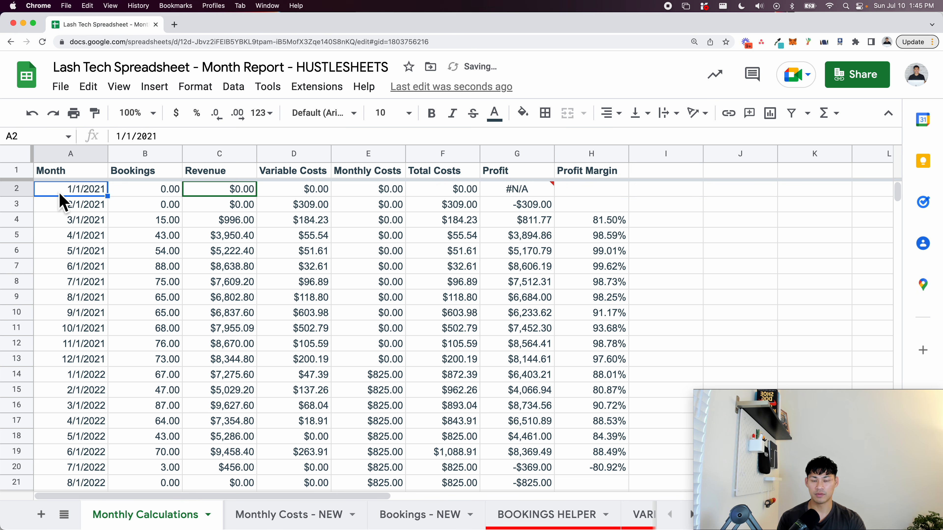
key("super+z")
- Change the Profit formula in G2 to =IF(A2="",,C2-F2) so rows without a month stay blank
key("Return")
key("Left")
key("Left")
key("Left")
key("Left")
key("Left")
type("IF(")
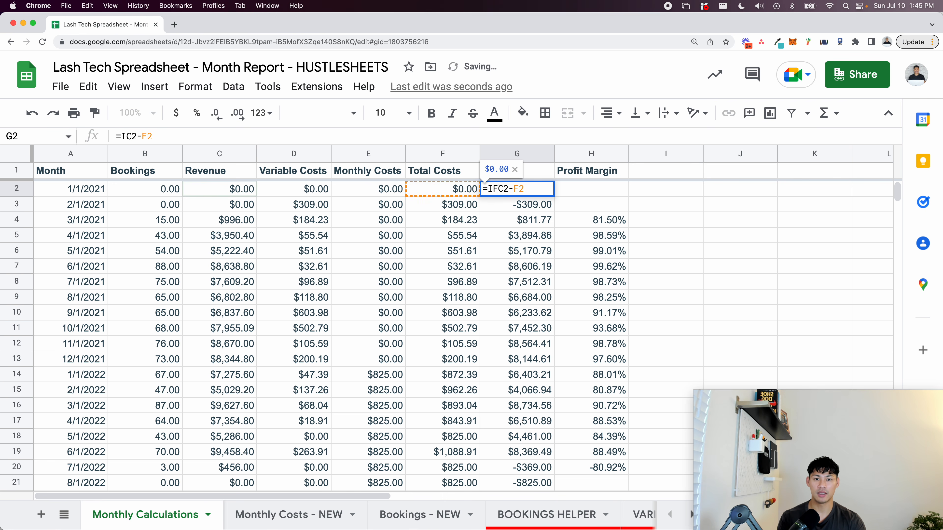
type("A2")
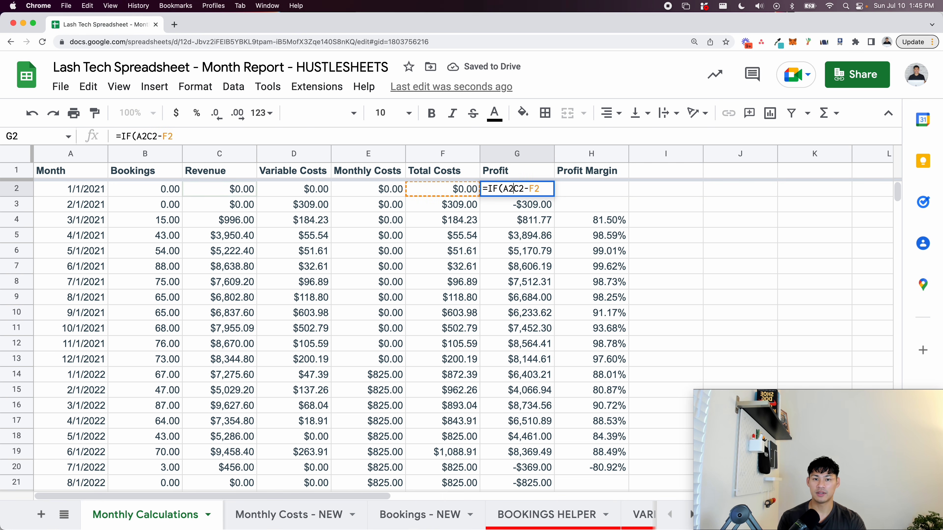
type("=\"\",,")
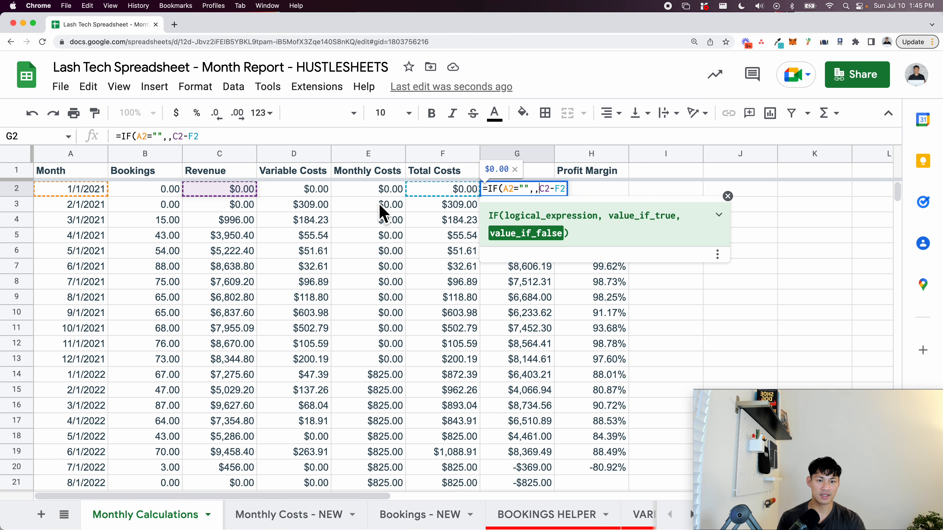
key("Return")
- Fill the Profit formula from G2 down to row 1000 and check the rows at the end of the sheet
key("Up")
key("super+shift+Down")
key("super+d")
key("super+Up")
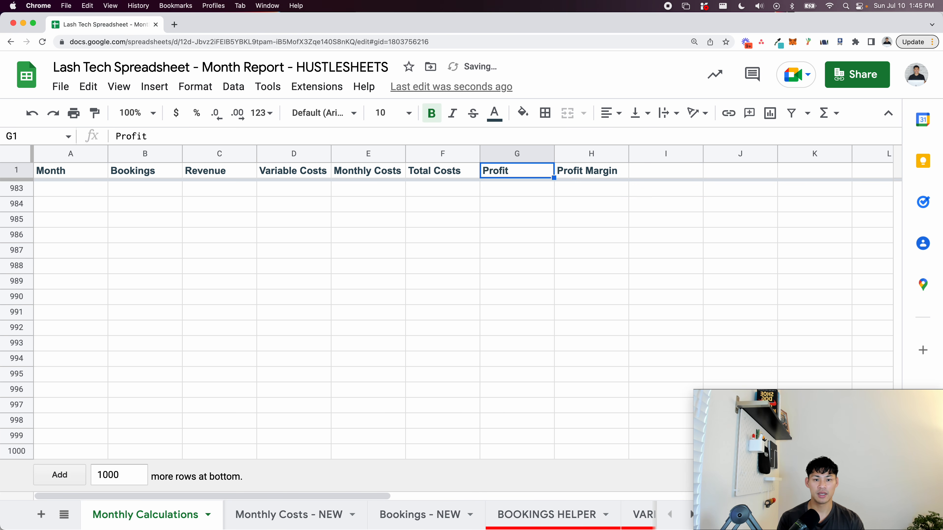
key("super+Down")
left_click(70, 251)
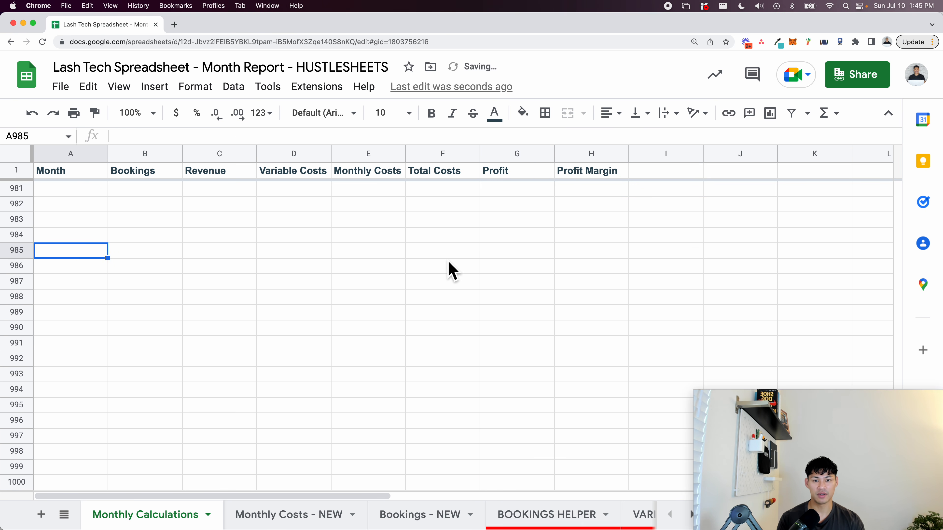
left_click(551, 174)
key("Down")
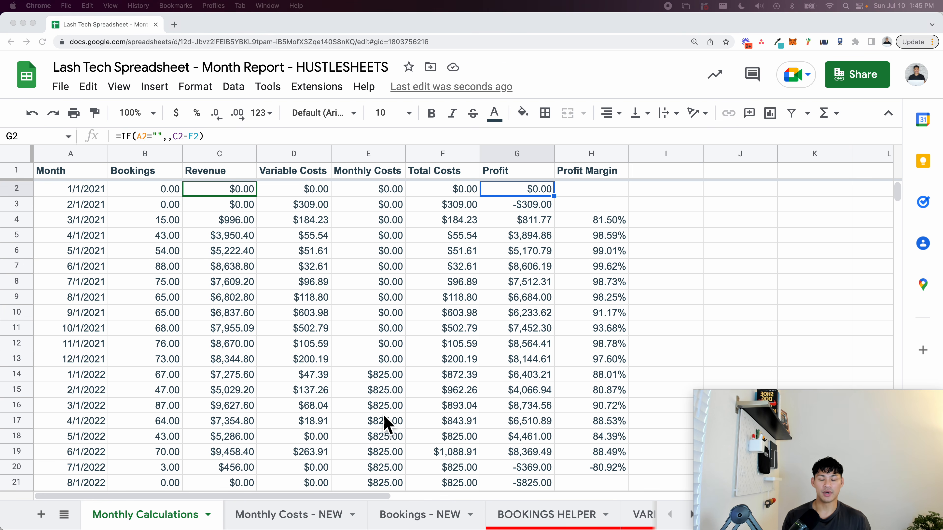
- Examine the monthly rows across the bookings, revenue, cost and profit columns of Monthly Calculations
left_click(396, 418)
scroll(133, 522, "left", 1)
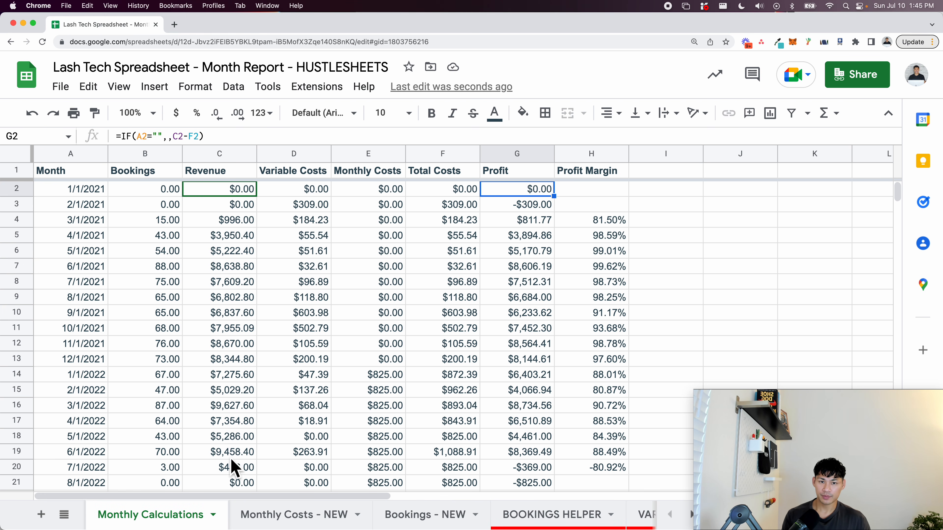
left_click(234, 434)
scroll(234, 434, "down", 6)
scroll(234, 434, "up", 6)
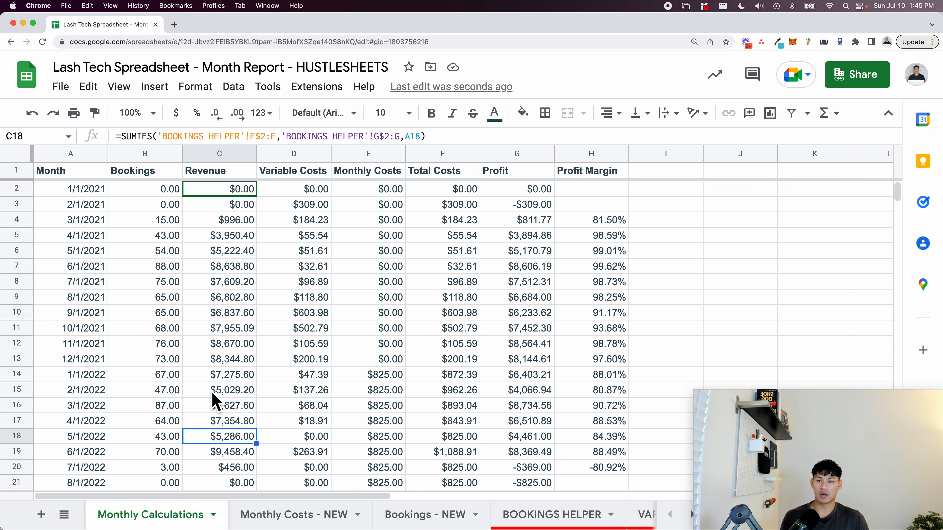
left_click(79, 224)
left_click(82, 237)
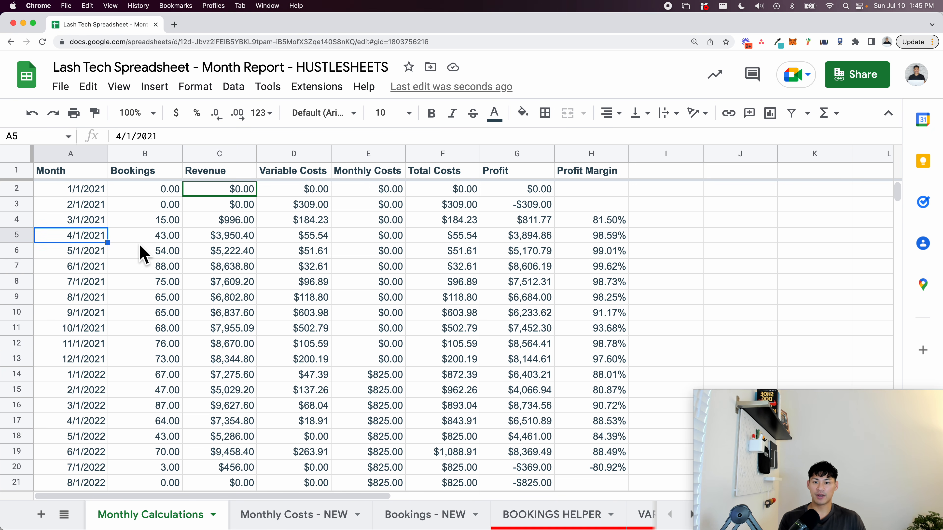
left_click(158, 240)
left_click(245, 241)
left_click(336, 239)
left_click(438, 253)
left_click_drag(518, 297, 509, 312)
scroll(493, 325, "down", 3)
scroll(493, 325, "up", 3)
left_click(385, 375)
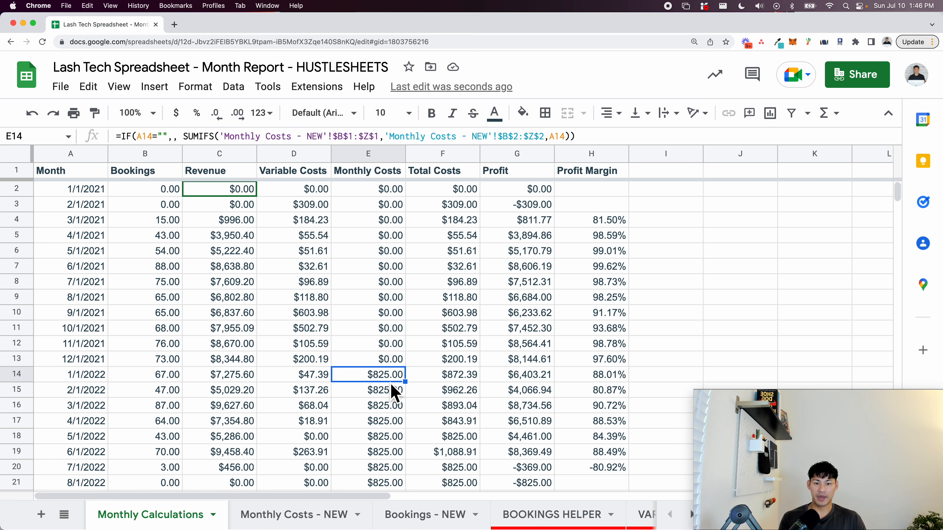
- Review the monthly table in the Last 12 Months report and return to Monthly Calculations
scroll(421, 515, "right", 5)
scroll(423, 518, "right", 10)
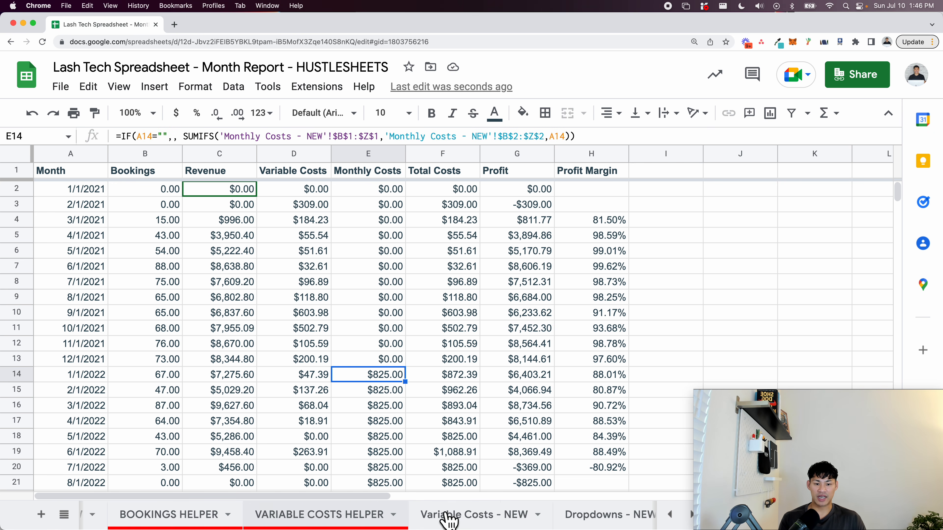
left_click(543, 518)
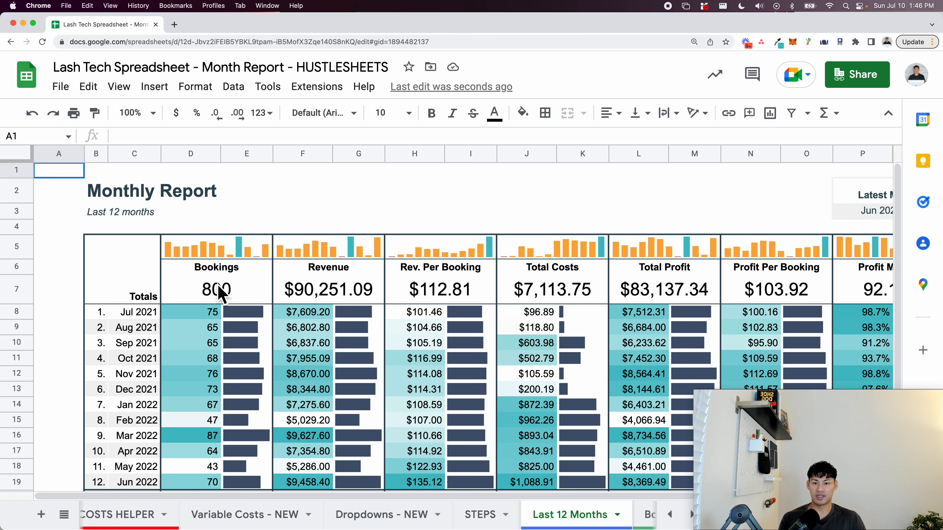
scroll(248, 344, "down", 5)
scroll(140, 518, "left", 8)
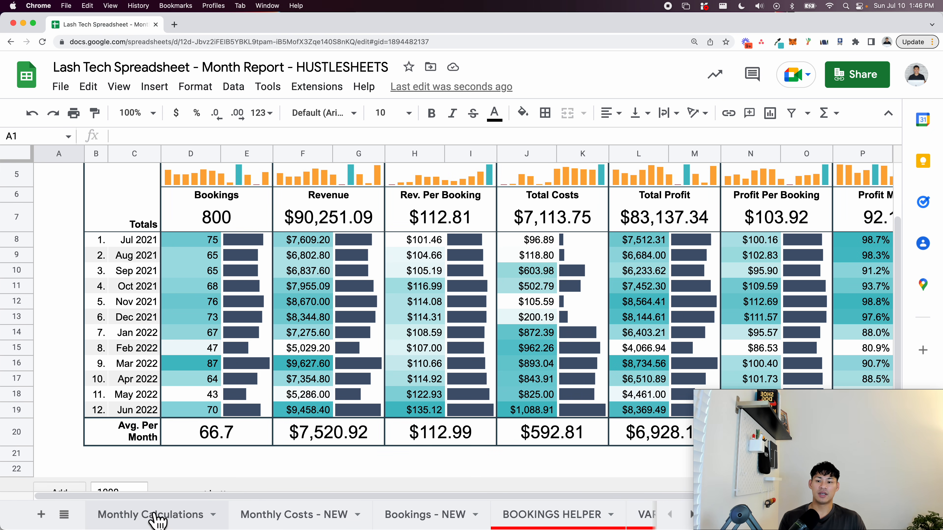
left_click(154, 512)
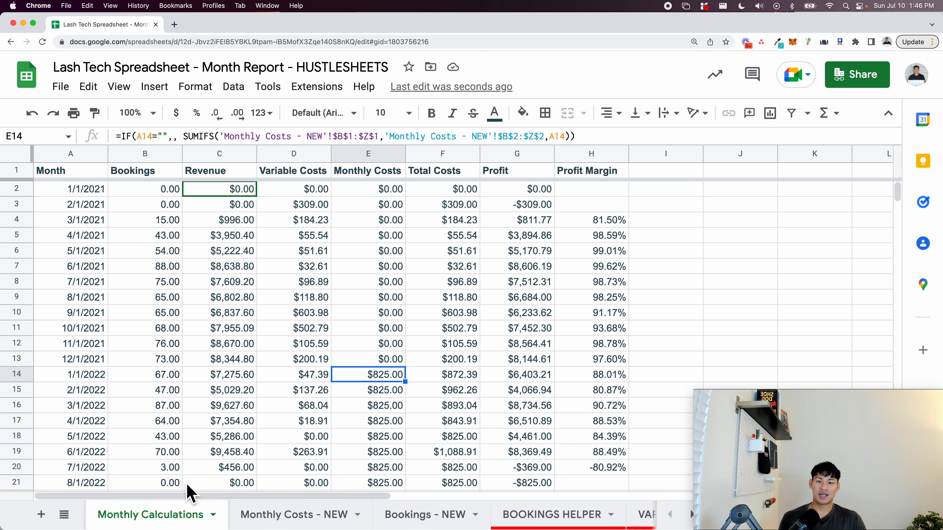
left_click(228, 314)
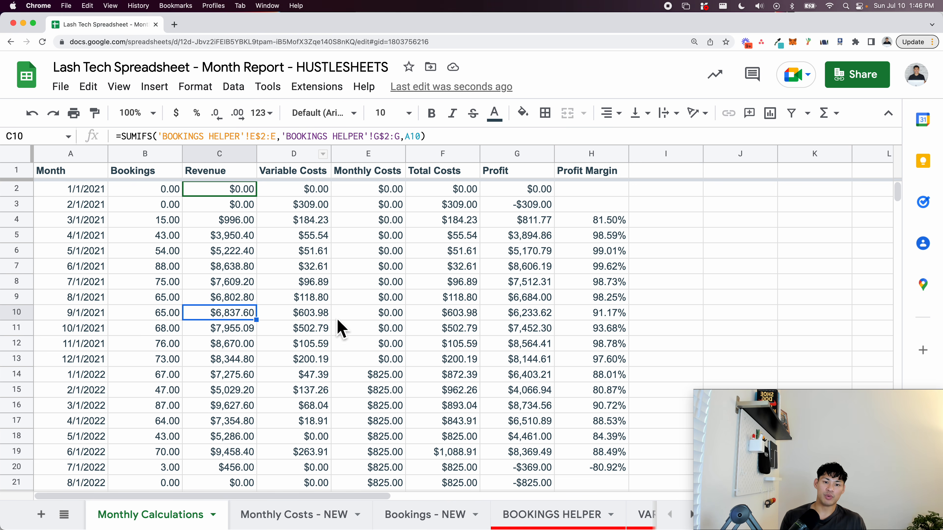
- Mark "4. Blended table" as completed in the STEPS sheet checklist
scroll(413, 523, "right", 1)
scroll(416, 524, "right", 5)
scroll(416, 524, "left", 5)
scroll(412, 522, "right", 10)
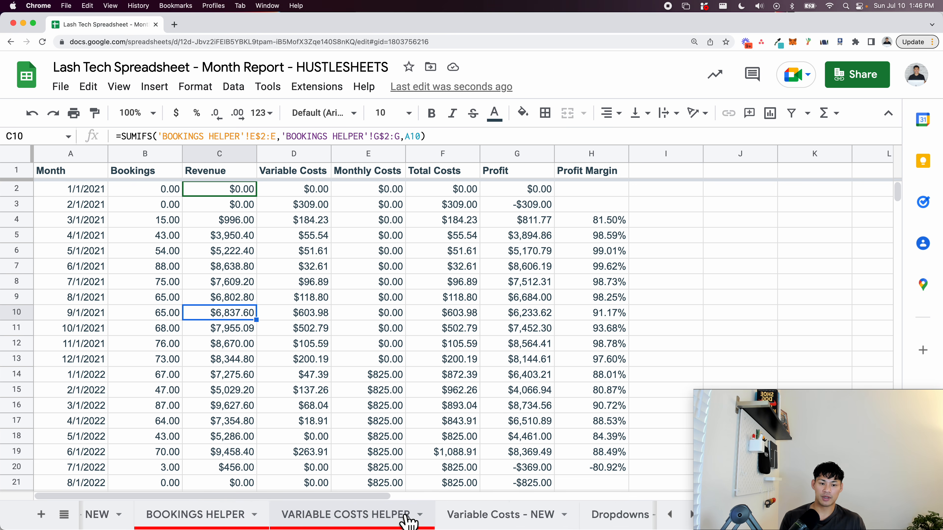
left_click(547, 518)
left_click(624, 331)
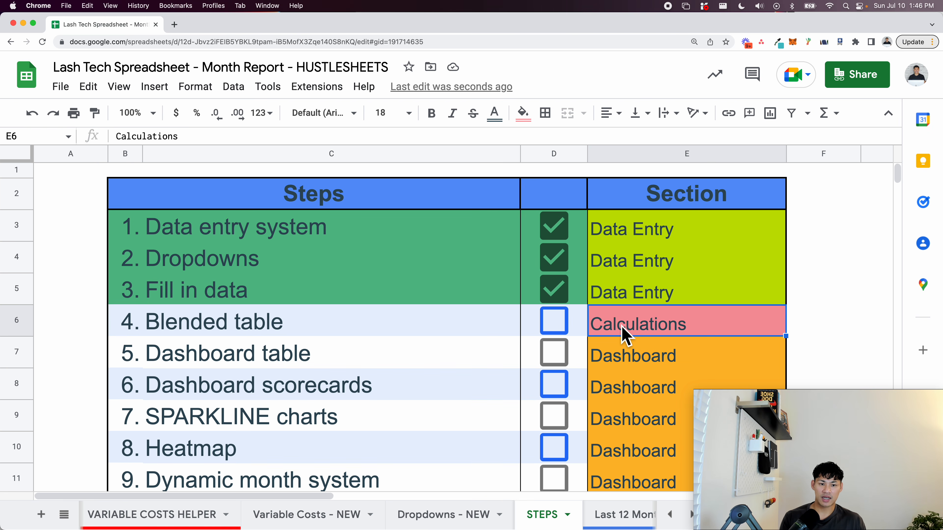
left_click(552, 328)
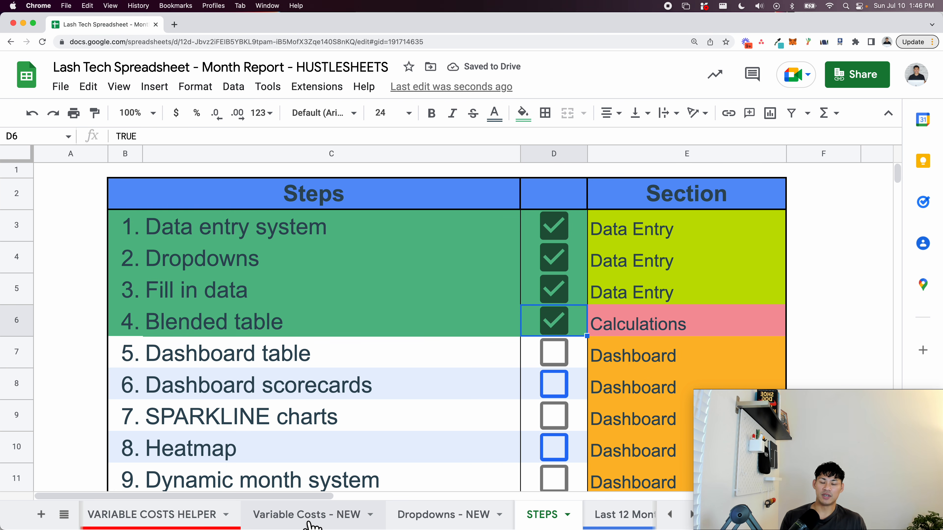
- Hide the BOOKINGS HELPER sheet
key("super+minus")
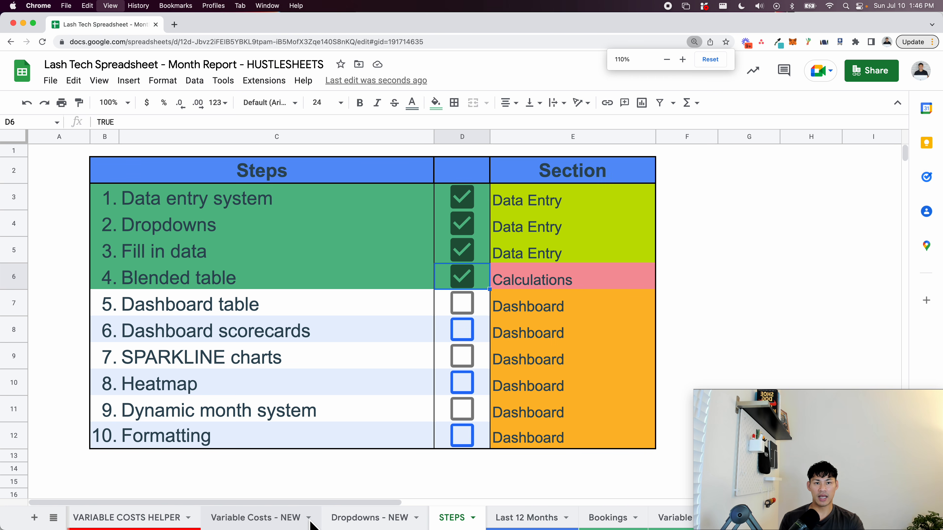
key("super+minus")
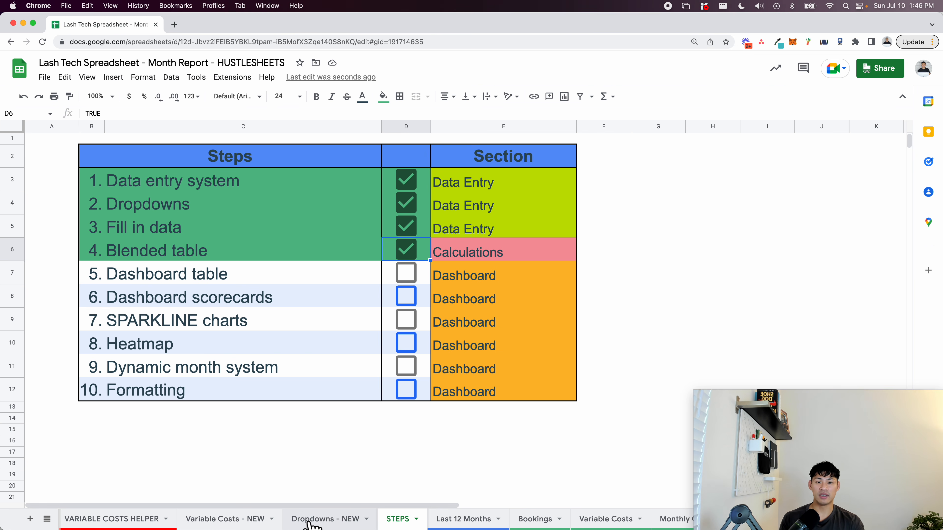
scroll(310, 523, "left", 10)
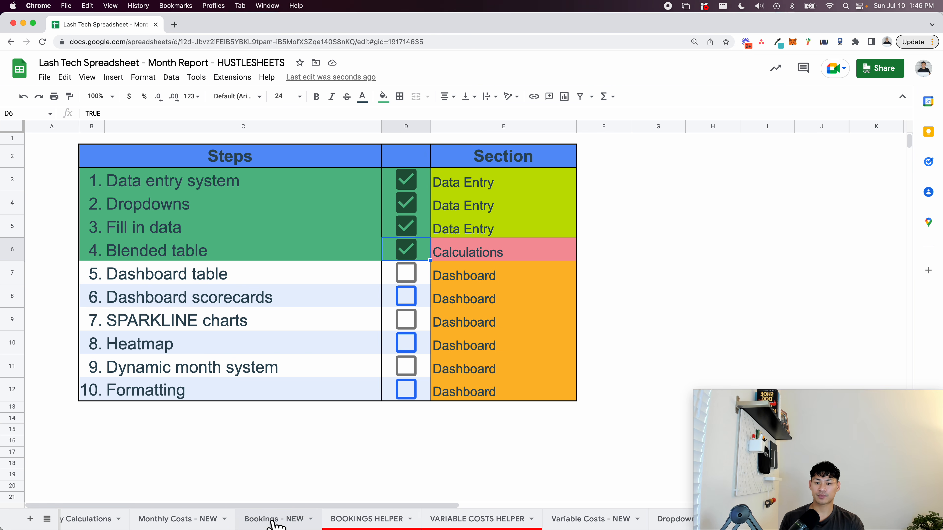
left_click(127, 519)
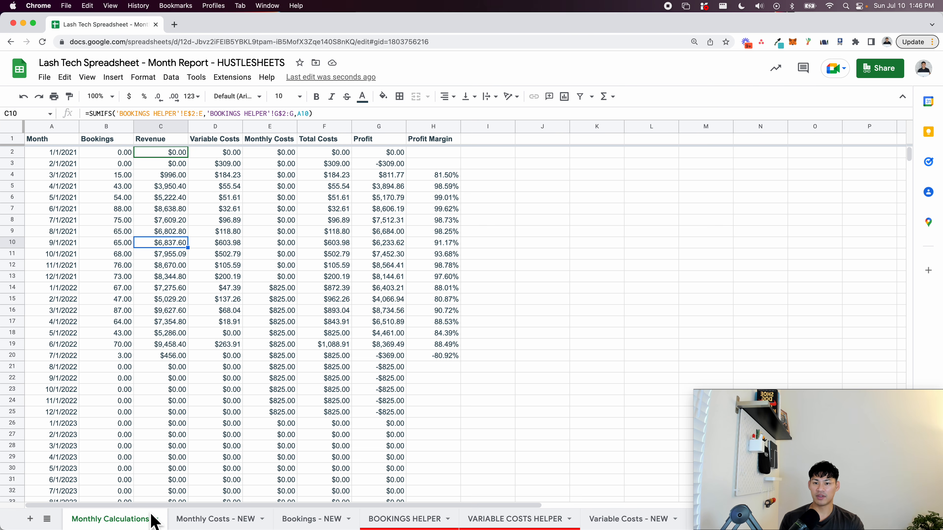
left_click(405, 519)
left_click(447, 520)
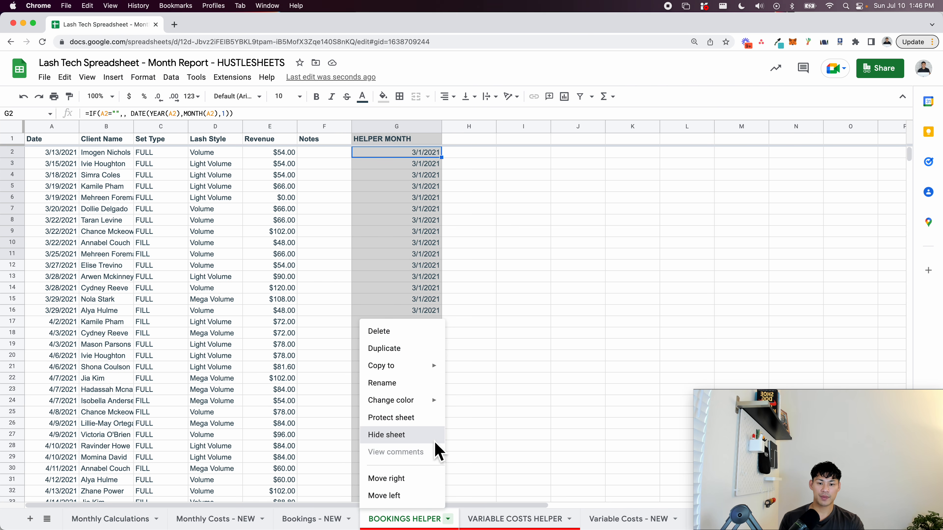
left_click(426, 437)
- Hide the VARIABLE COSTS HELPER sheet and return to Monthly Calculations
left_click(446, 520)
left_click(469, 520)
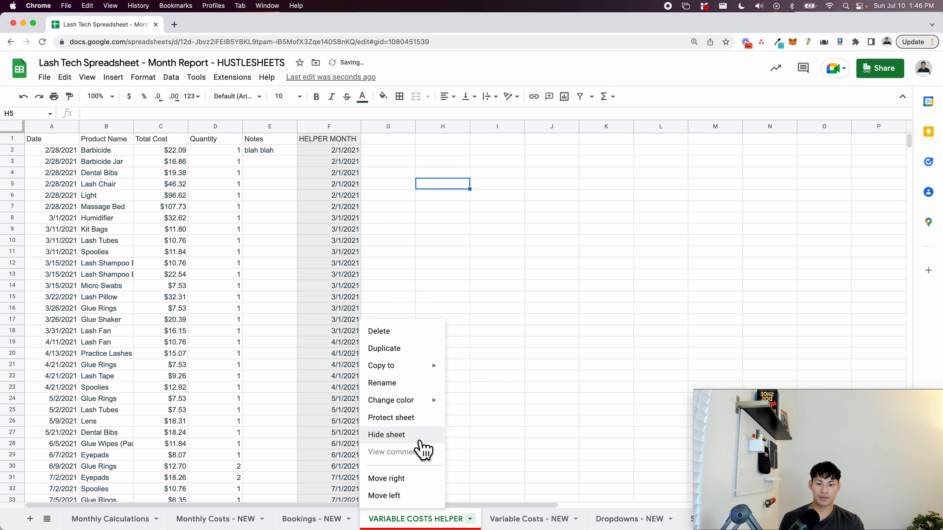
left_click(423, 436)
left_click(130, 519)
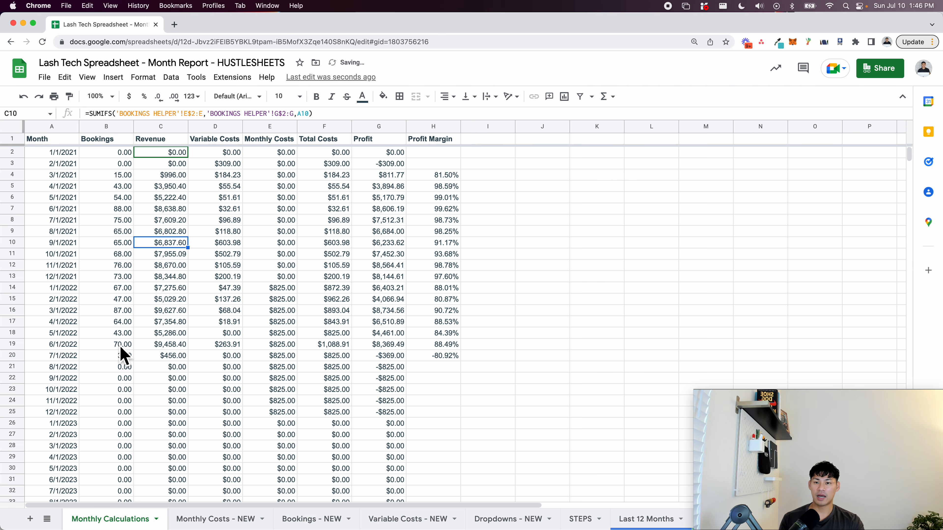
- Add a new sheet named "Dashboard - 12 Month Report" and place it before Monthly Calculations
left_click(29, 520)
left_click_drag(187, 519, 113, 524)
double_click(98, 524)
type("Dashboard - 12 Month Report")
key("Return")
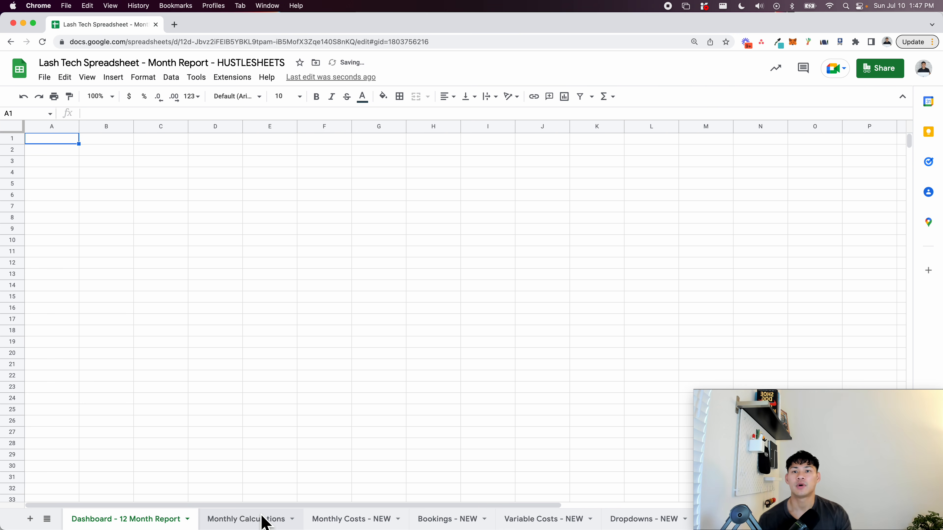
- Move the Last 12 Months sheet between the new dashboard sheet and Monthly Calculations
left_click(264, 521)
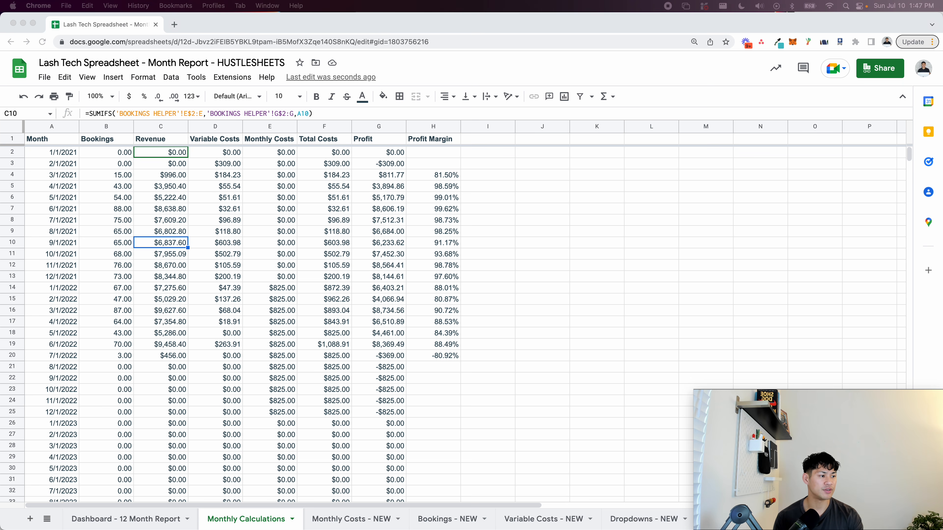
scroll(307, 522, "right", 10)
left_click(313, 520)
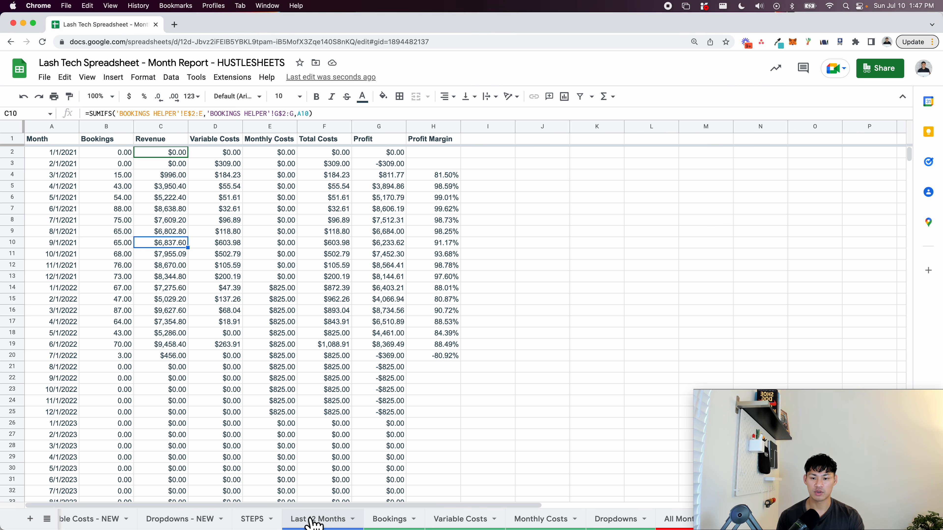
left_click_drag(313, 520, 146, 527)
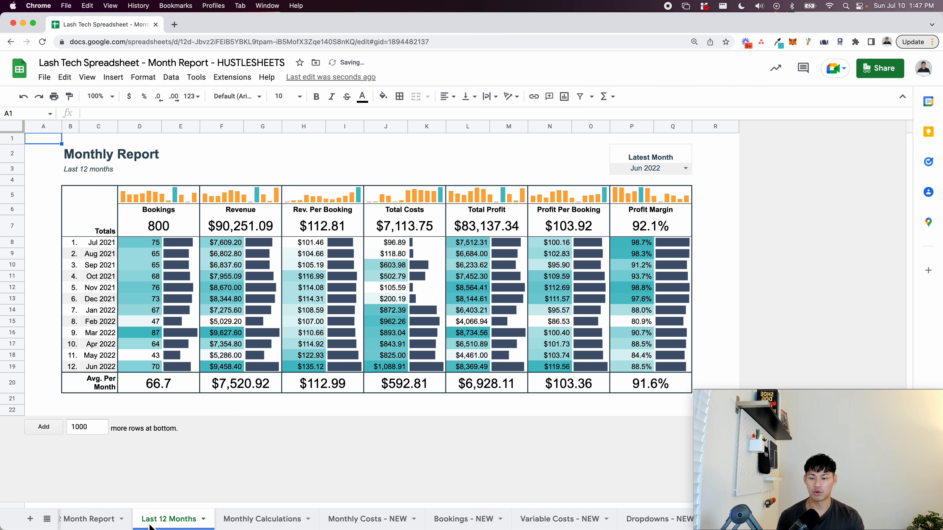
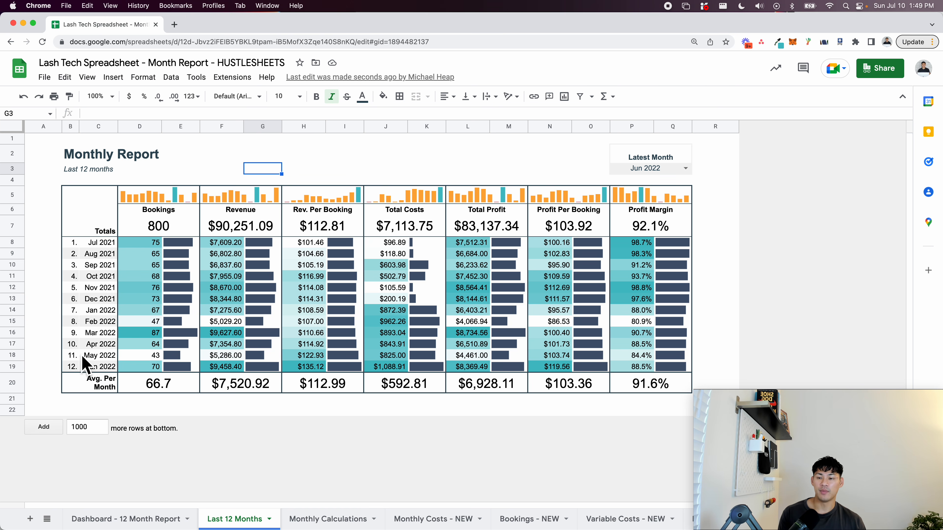
- Enter 1/1/2022 in C8 and 2/1/2022 in C9 of the Dashboard - 12 Month Report sheet
left_click(165, 518)
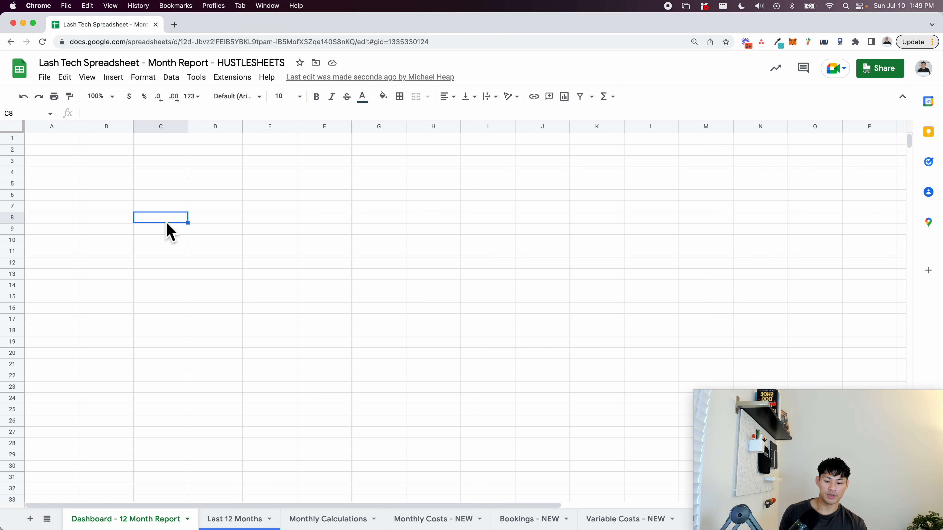
type("1/1/2022")
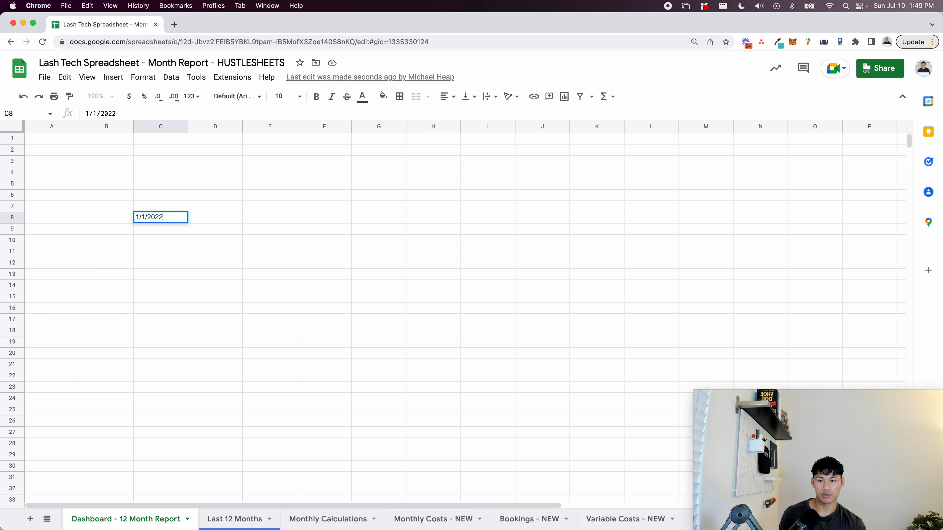
key("Return")
key("Up")
key("shift+Down")
key("super+d")
key("Down")
key("Return")
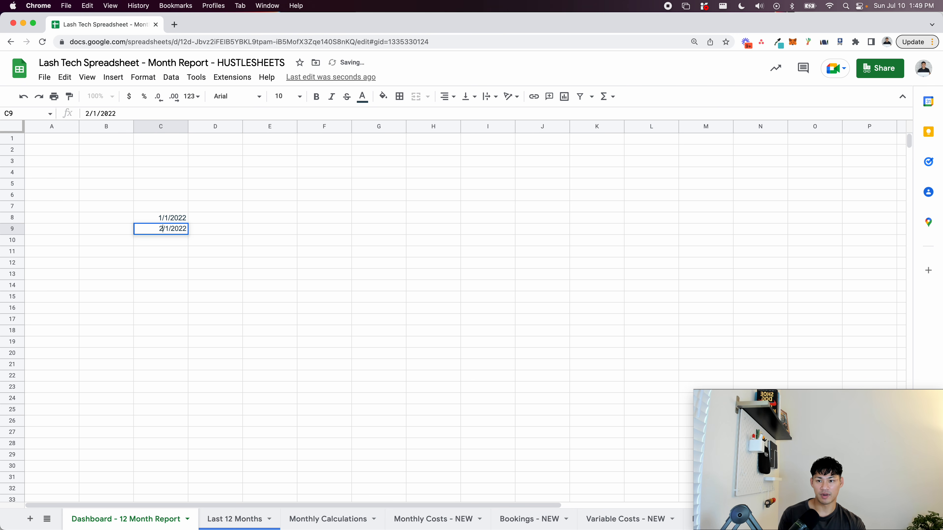
key("Return")
- Extend the monthly date series from C8:C9 down to 6/1/2022 in C13
key("Up")
key("Up")
key("shift+Down")
key("Up")
key("Down")
key("shift+Down")
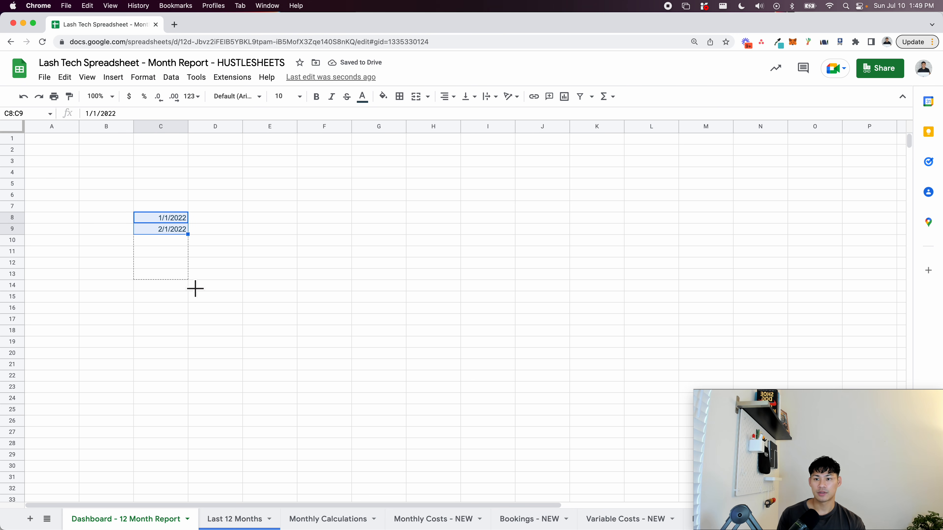
left_click_drag(195, 289, 208, 279)
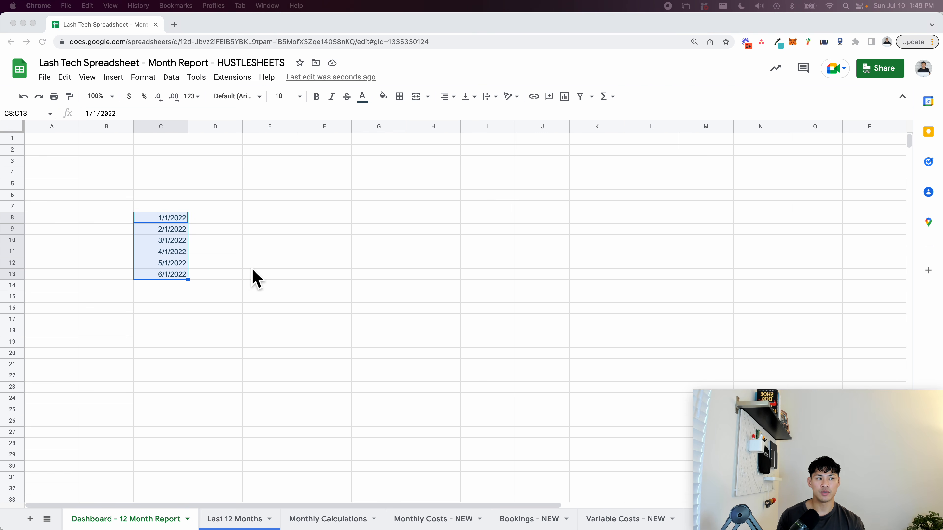
- Enter the column heading "Bookings" in cell D6
left_click(211, 208)
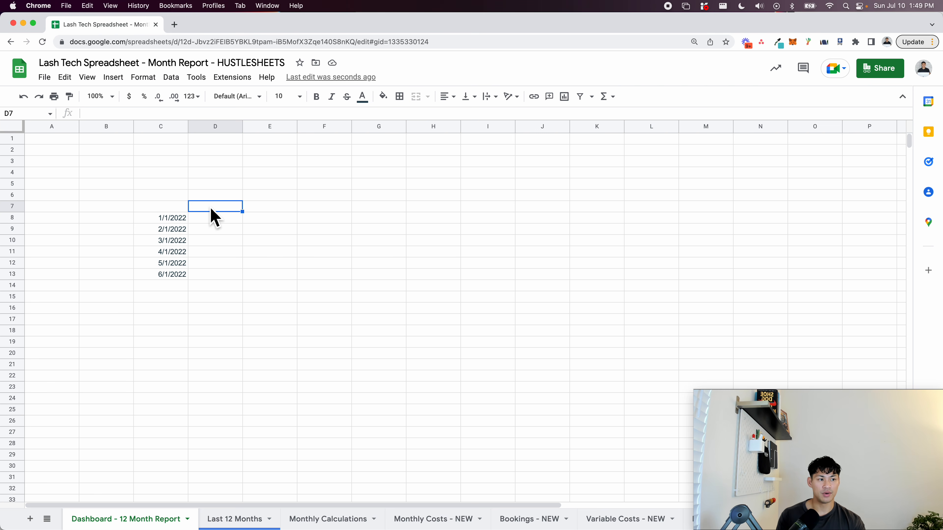
key("Up")
type("Booki")
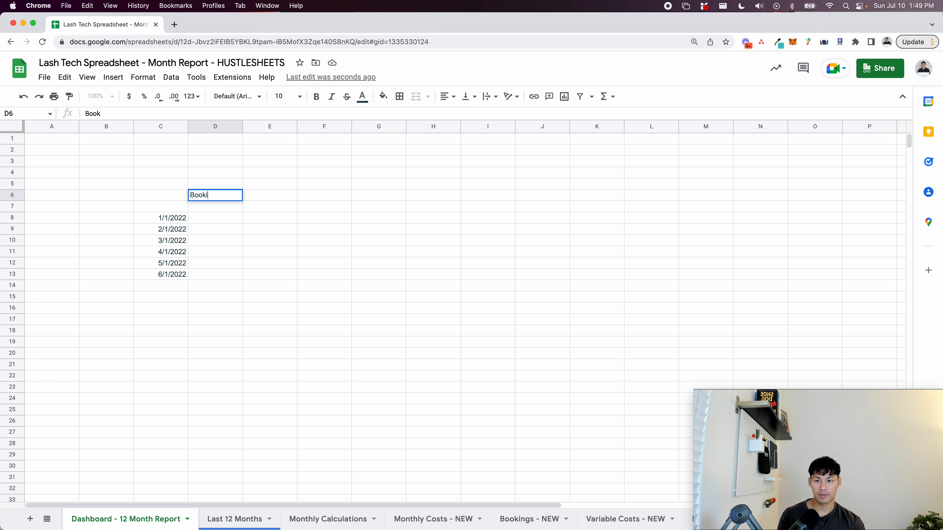
type("ngs")
key("Return")
- Start a SUMIFS formula in D8 with 'Monthly Calculations'!B2:B as the sum range
key("Down")
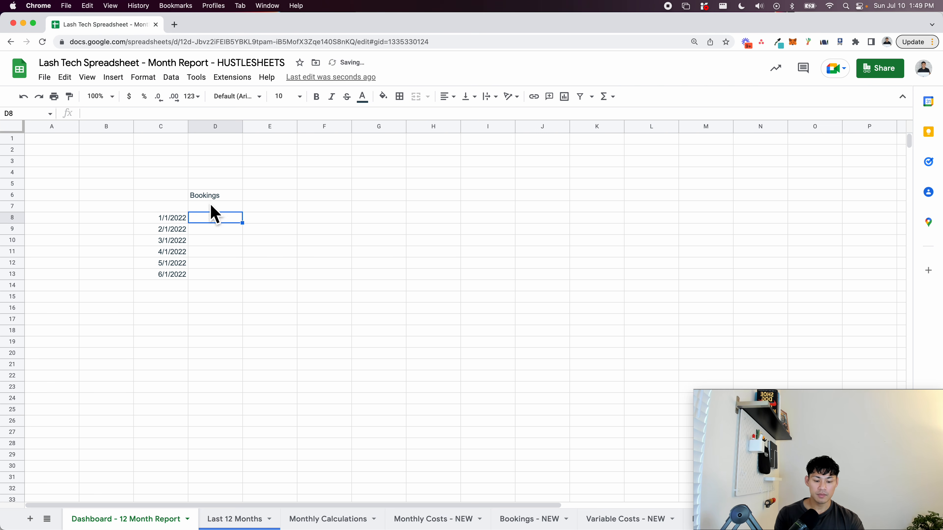
type("=sumifs")
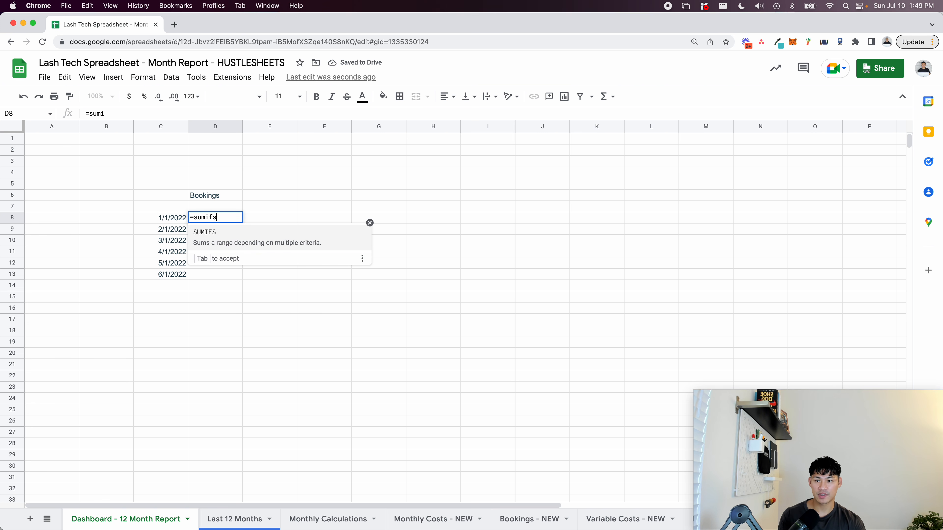
key("Tab")
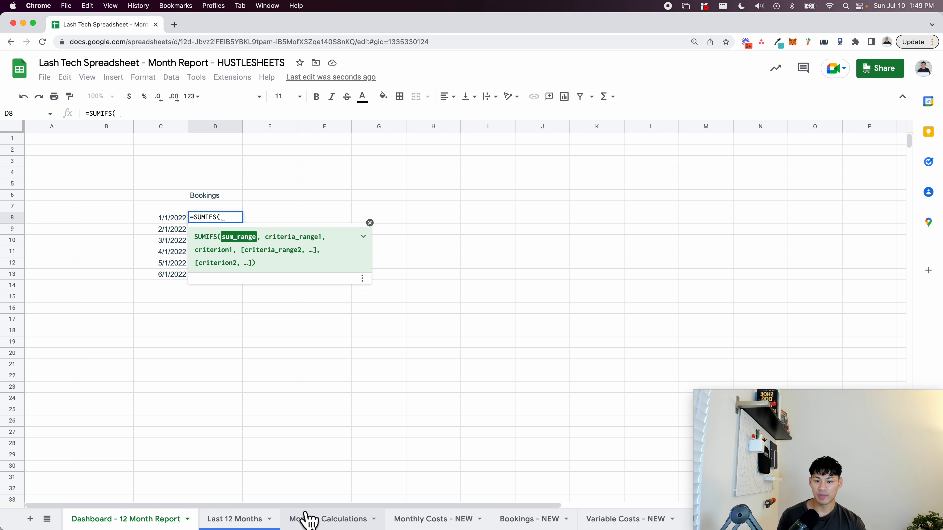
left_click(316, 520)
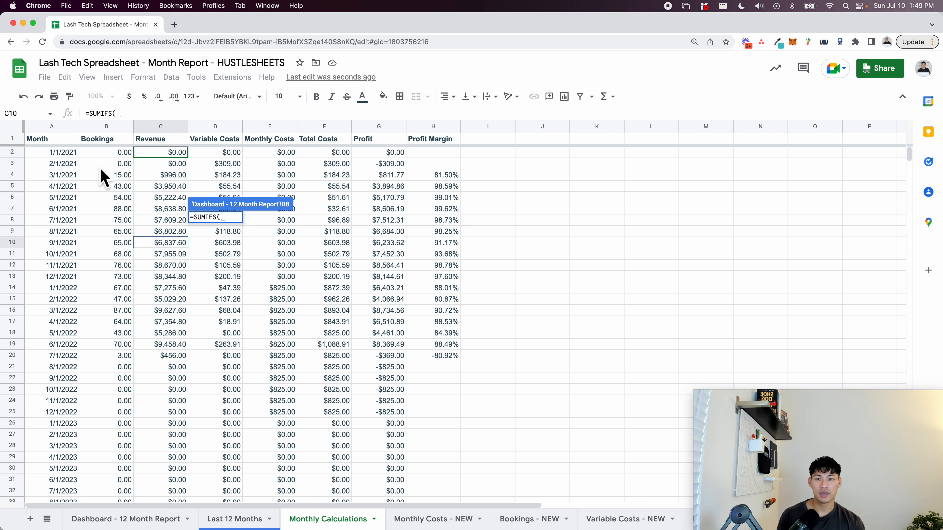
mouse_move(108, 153)
left_mouse_down()
mouse_move(120, 249)
mouse_move(107, 140)
left_mouse_up()
type(",")
key("BackSpace")
key("BackSpace")
key("BackSpace")
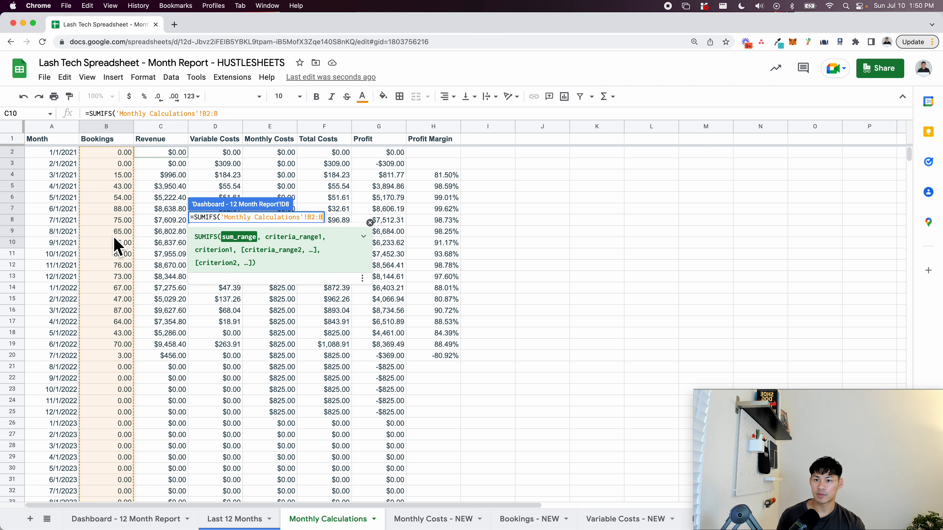
- Complete the D8 SUMIFS formula with 'Monthly Calculations'!A2:A as criteria range and C8 as criterion
type(",")
left_click_drag(61, 154, 60, 257)
key("BackSpace")
key("BackSpace")
type(",'Monthly Calculations'!A2:A,")
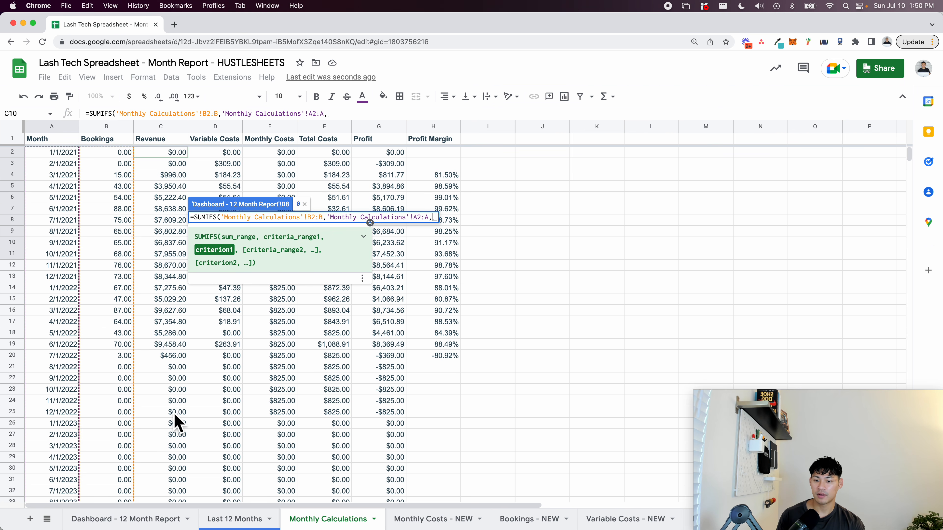
left_click(160, 518)
left_click(172, 220)
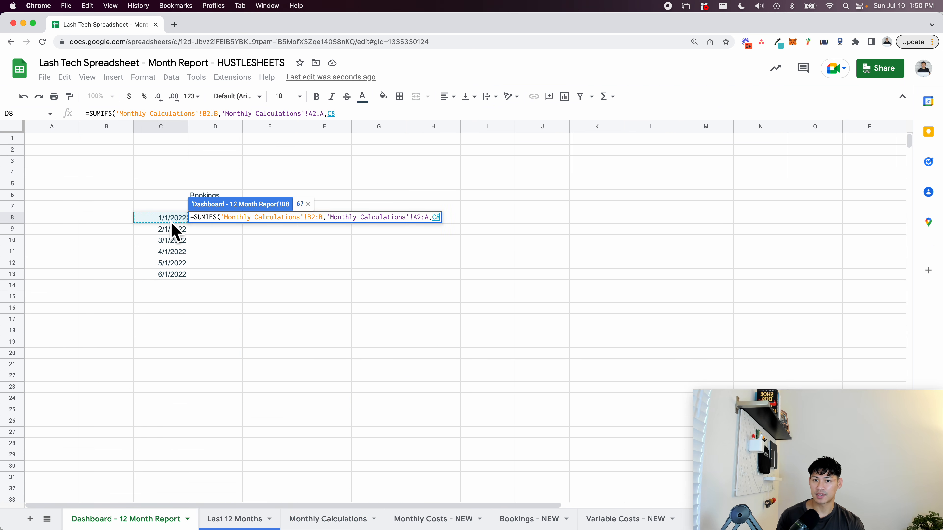
key("Return")
- Lock the starting rows in the D8 formula by changing the ranges to B$2:B and A$2:A
key("Up")
key("super+equal")
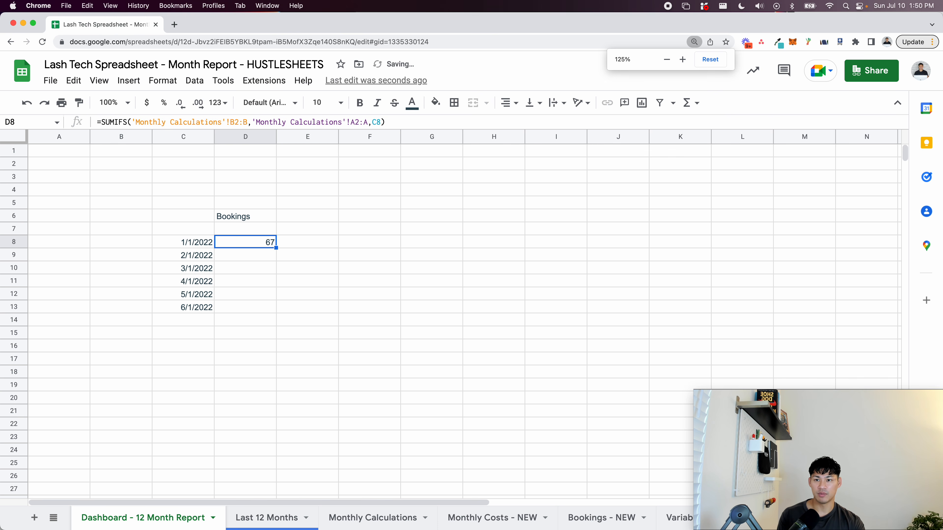
key("super+equal")
left_click(281, 137)
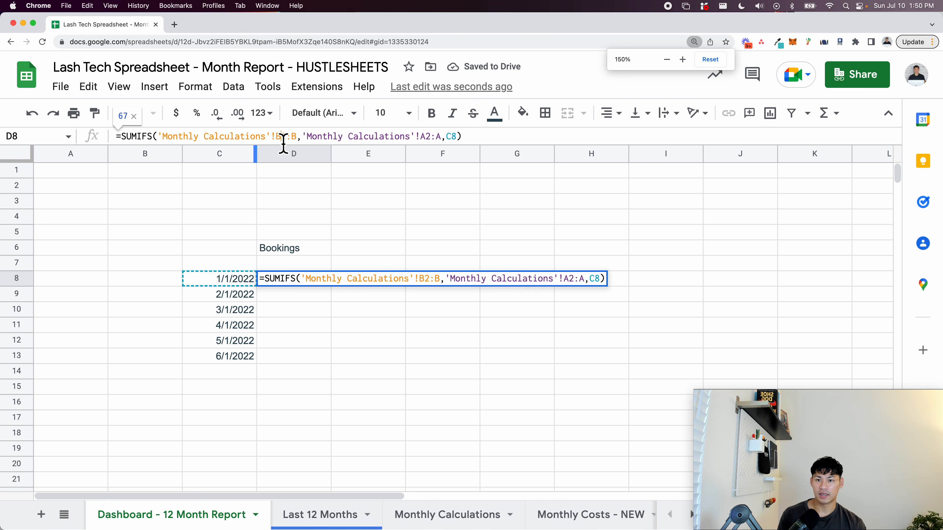
type("$")
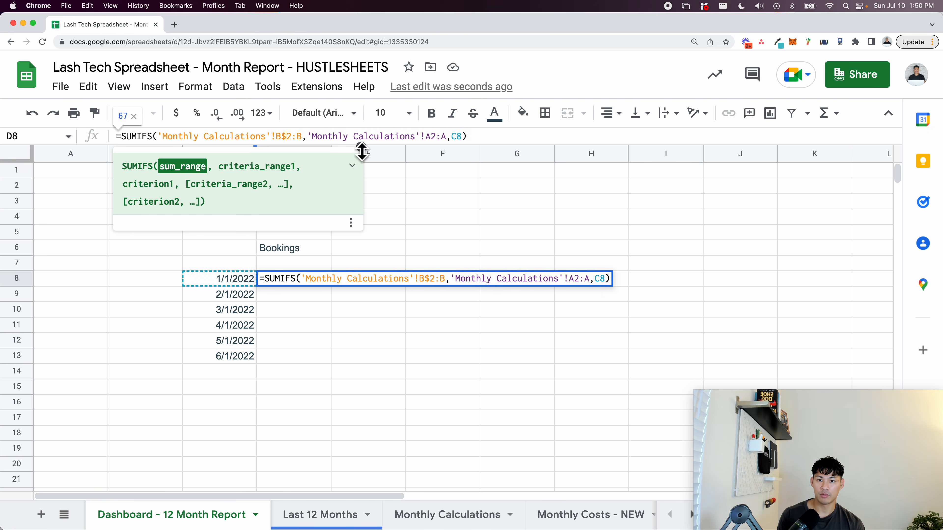
left_click(432, 143)
type("$")
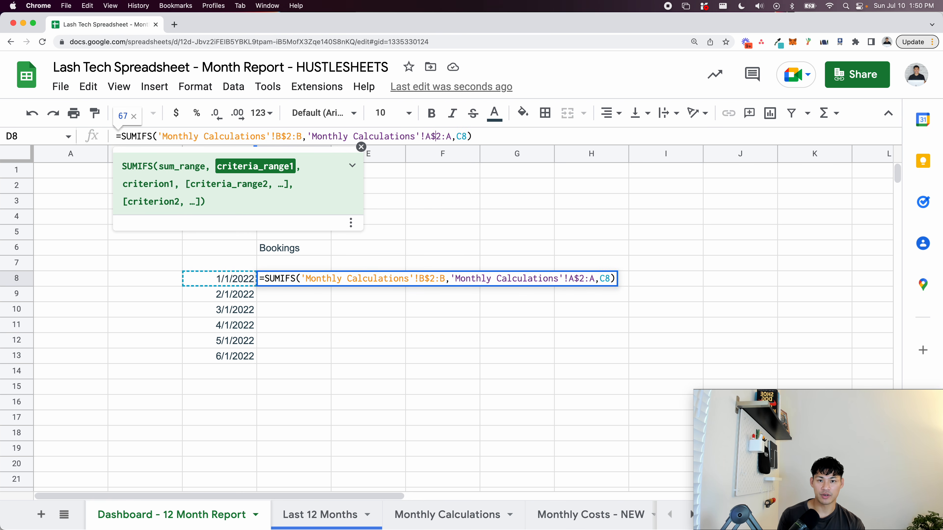
key("Return")
- Copy the bookings formula from D8 down through D13
key("Up")
key("shift+Down")
key("shift+Down")
key("shift+Down")
key("shift+Down")
key("shift+Down")
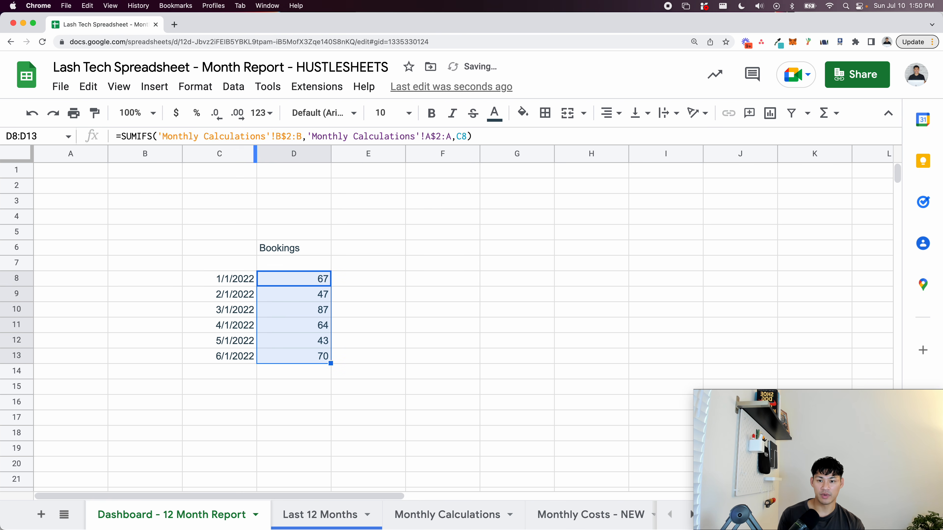
- Number the table rows 1 to 12 in cells B8 through B19
left_click(226, 279)
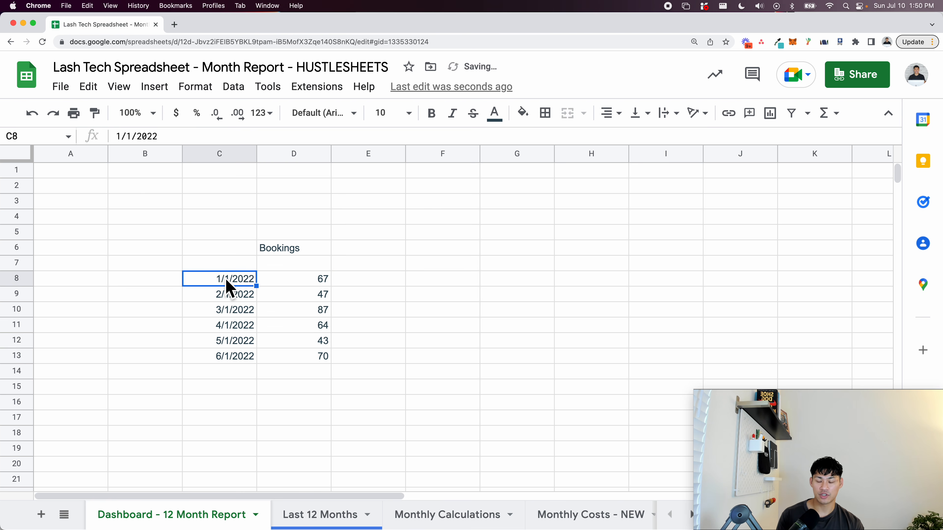
left_click(172, 285)
type("1 2 3 4 5 ")
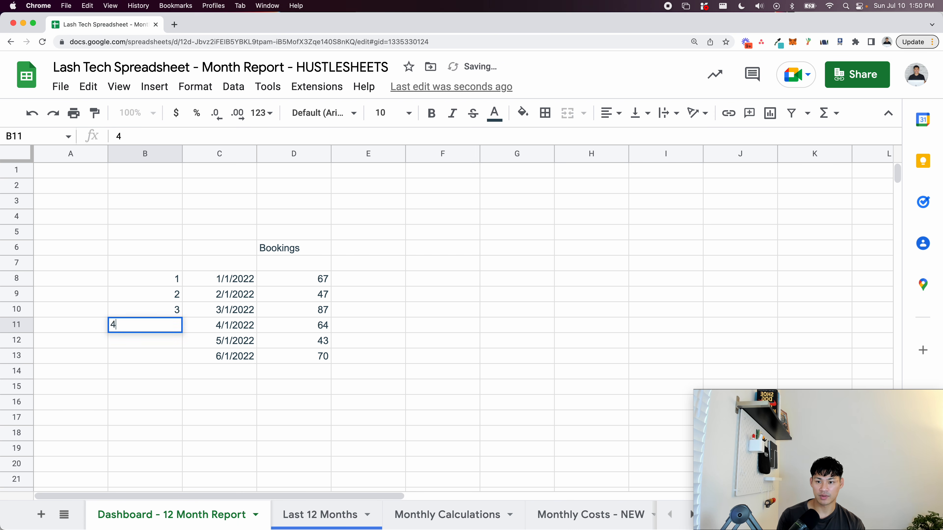
type("6")
key("Return")
type("7")
key("Return")
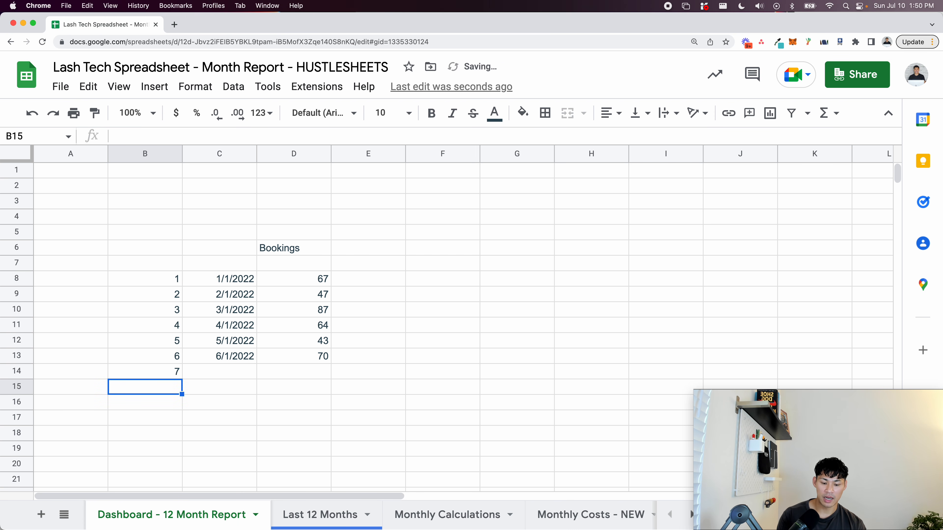
type("8")
key("Return")
type("9")
key("Return")
type("10")
key("Return")
type("11")
key("Return")
type("12")
key("Return")
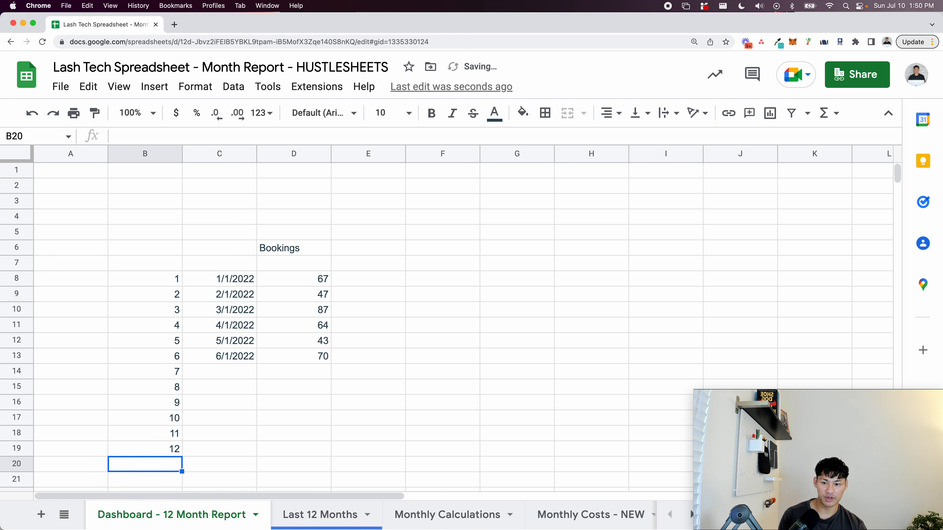
- Extend the month dates down to 12/1/2022 in C19 and copy the bookings formula down to D19
left_click_drag(232, 282, 261, 461)
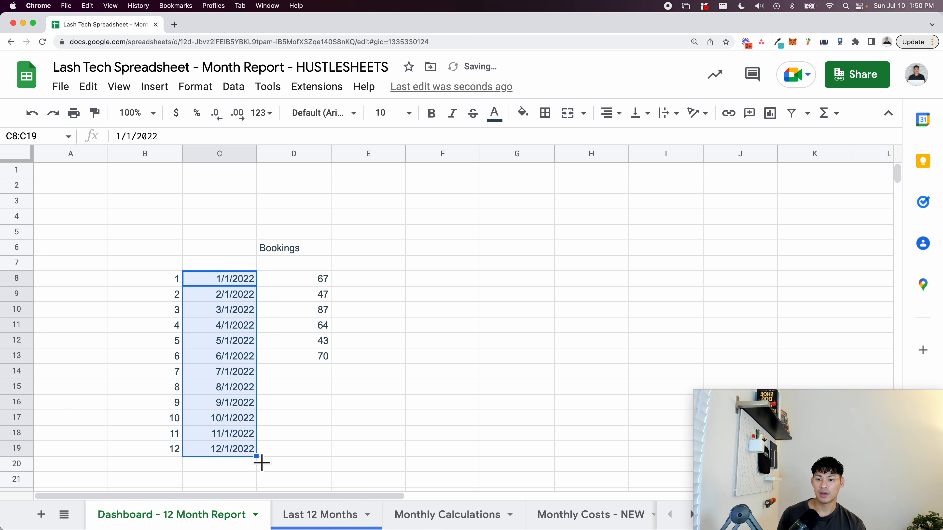
left_click(245, 436)
left_click_drag(317, 282, 315, 457)
key("ctrl+d")
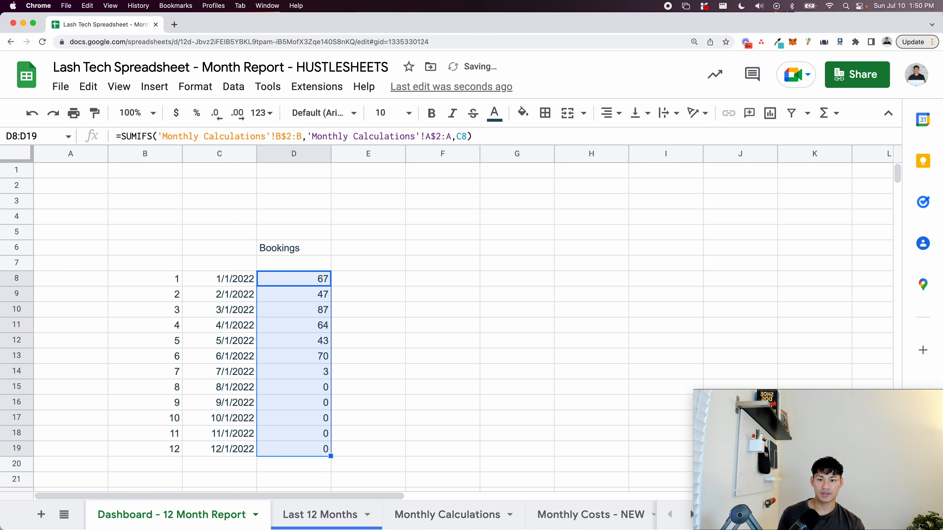
- Enter the column heading "Revenue" in E6 and return to the first bookings formula in D8
left_click(356, 252)
type("Reven")
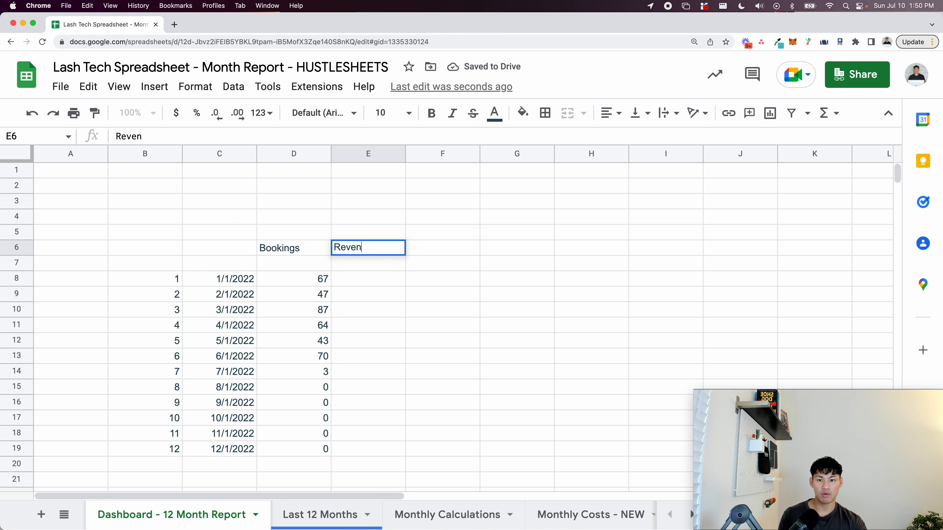
type("ue")
key("Return")
key("Down")
key("Left")
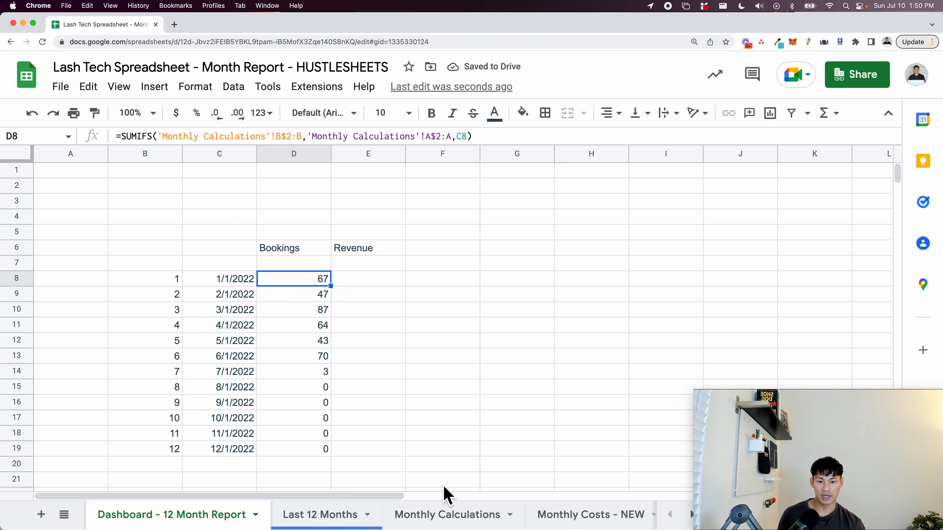
- Arrange the dashboard window side by side with a second window showing Monthly Calculations
double_click(347, 30)
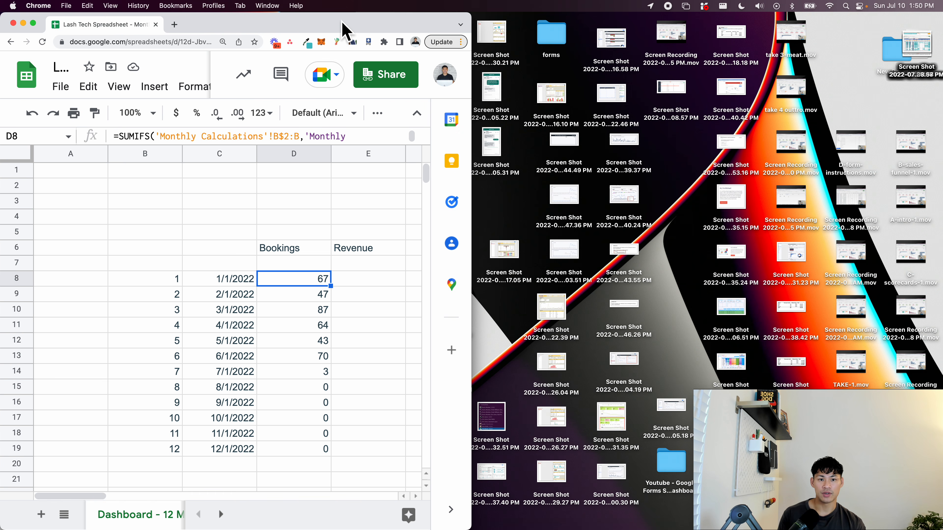
double_click(351, 30)
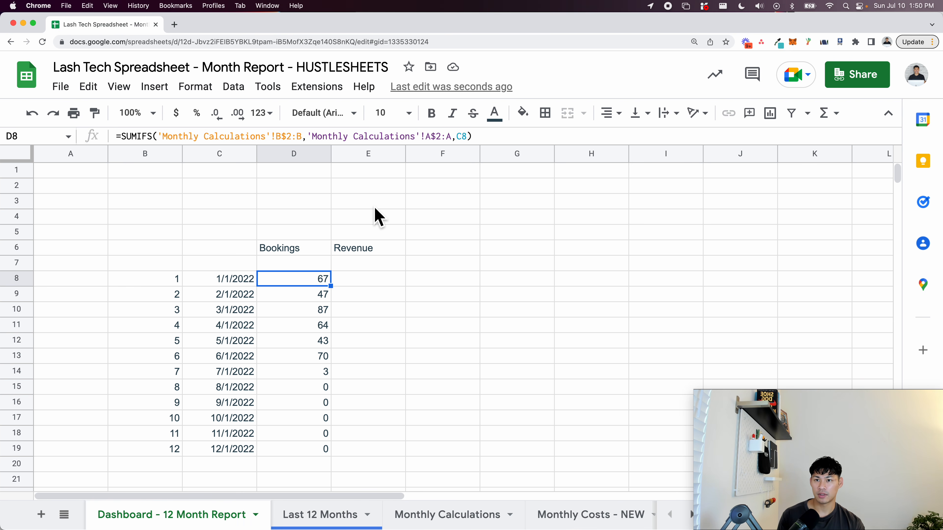
key("ctrl+alt+Right")
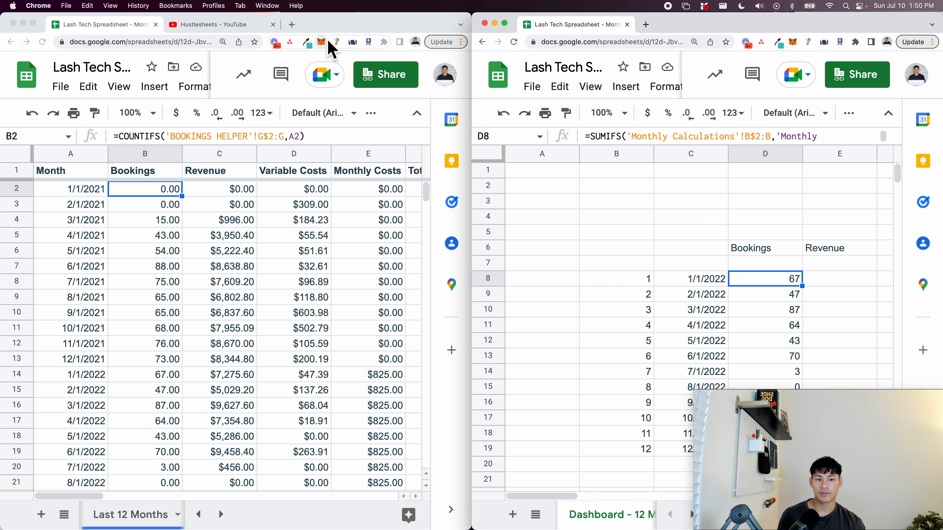
- Open the spreadsheet in a second browser window and place it side by side with the original dashboard window
key("ctrl+alt+Left")
key("ctrl+alt+Return")
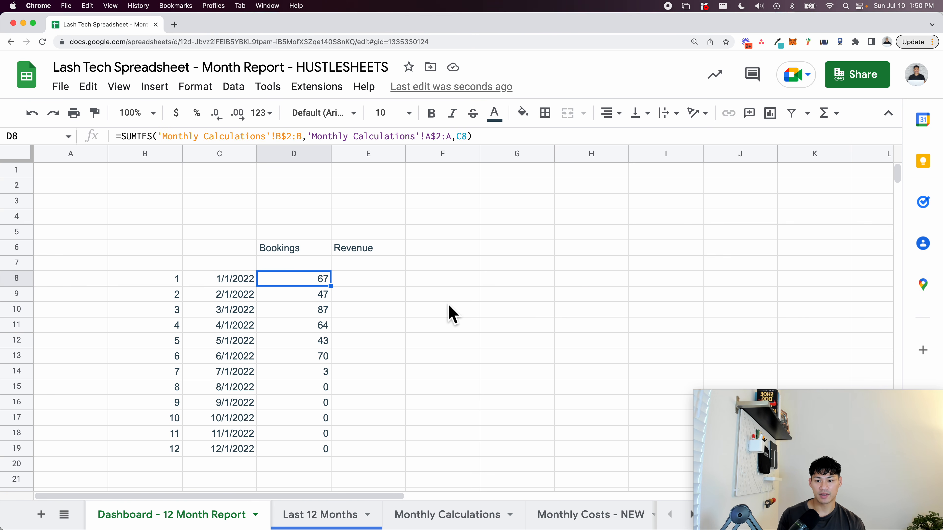
key("super+n")
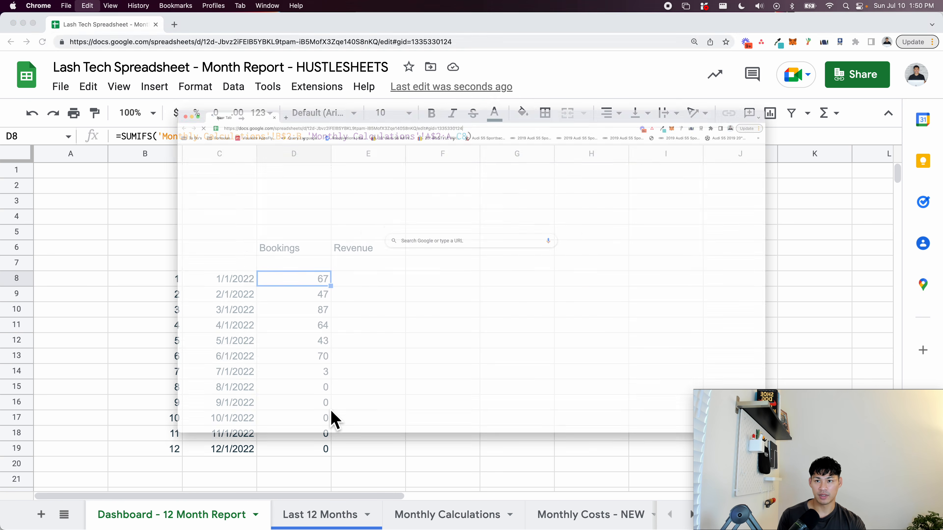
key("super+v")
key("Return")
key("ctrl+alt+Right")
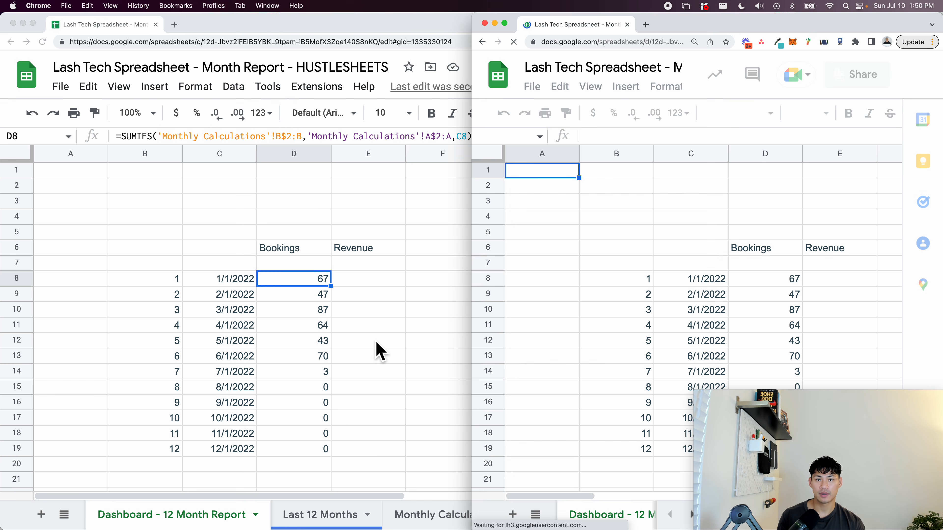
left_click(429, 263)
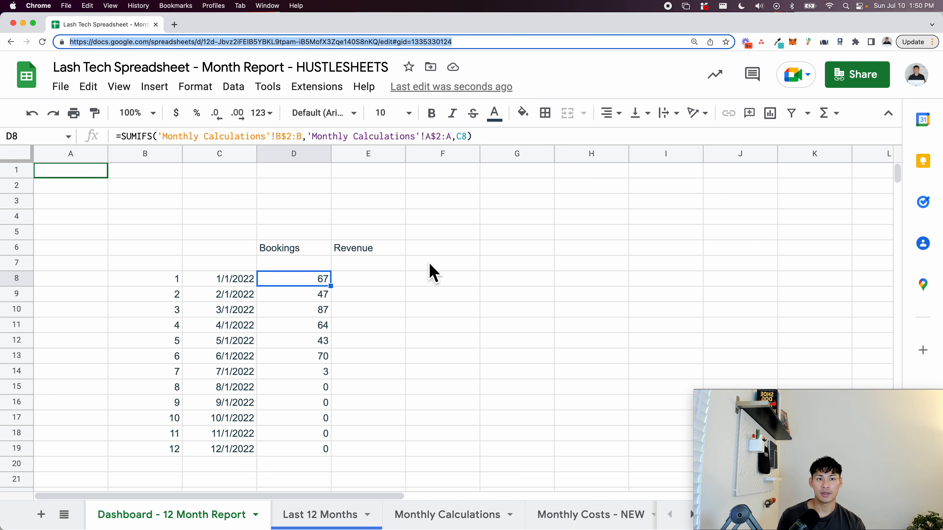
key("ctrl+alt+Left")
scroll(604, 512, "right", 4)
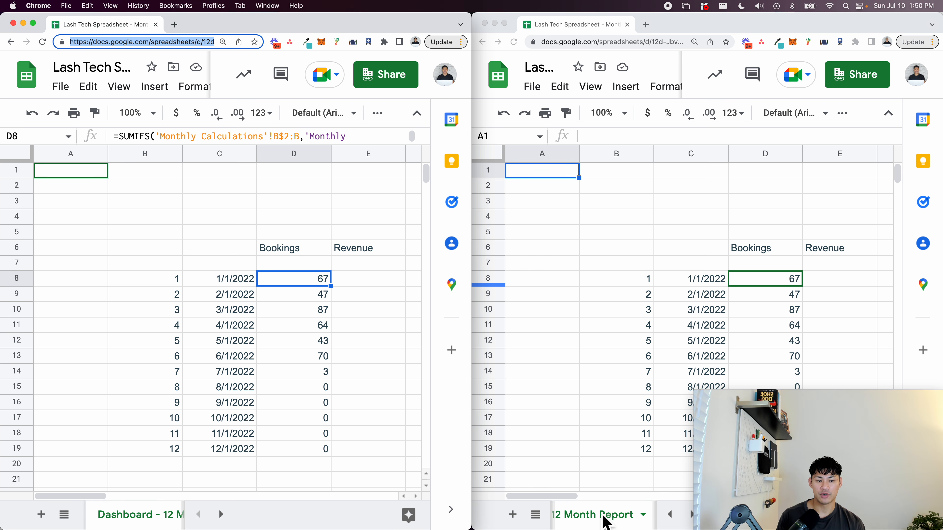
- Show Monthly Calculations in a widened second window and compare its Revenue column with the dashboard's bookings formula in D8
left_click(628, 518)
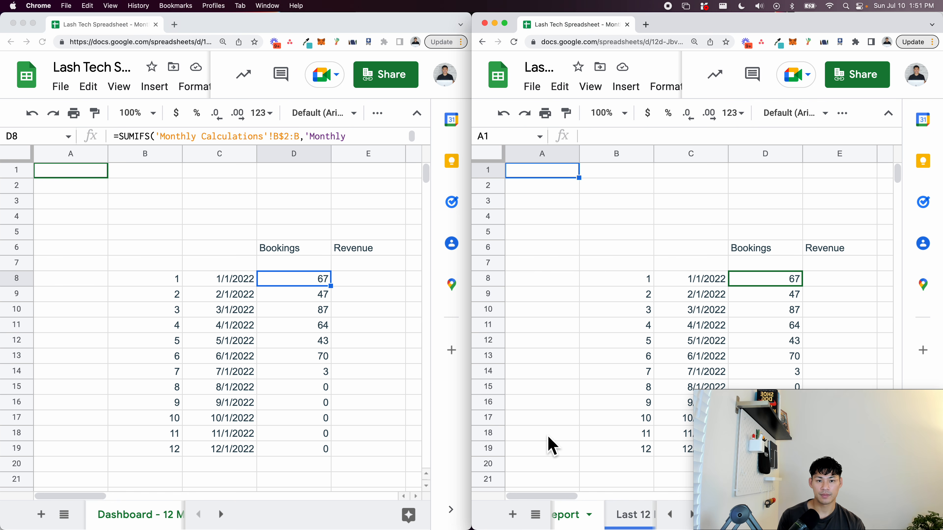
key("ctrl+alt+t")
left_click(569, 523)
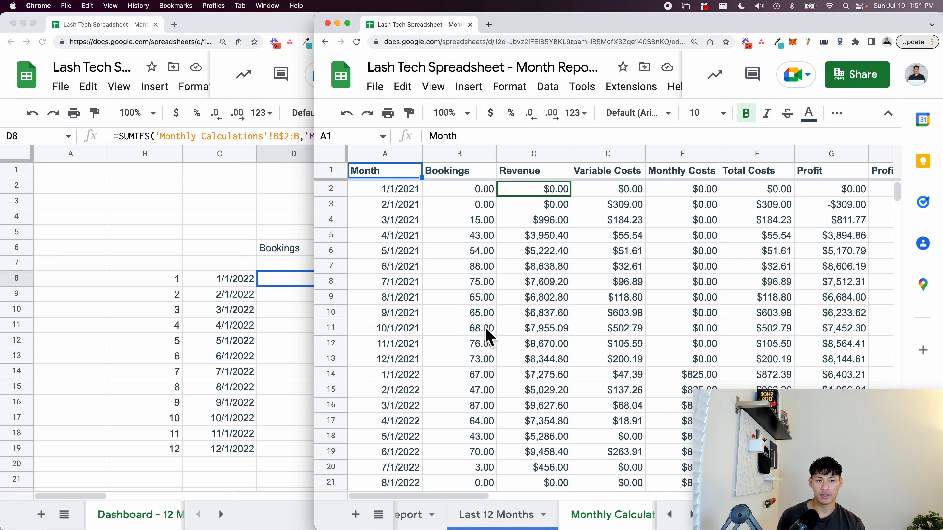
left_click(275, 296)
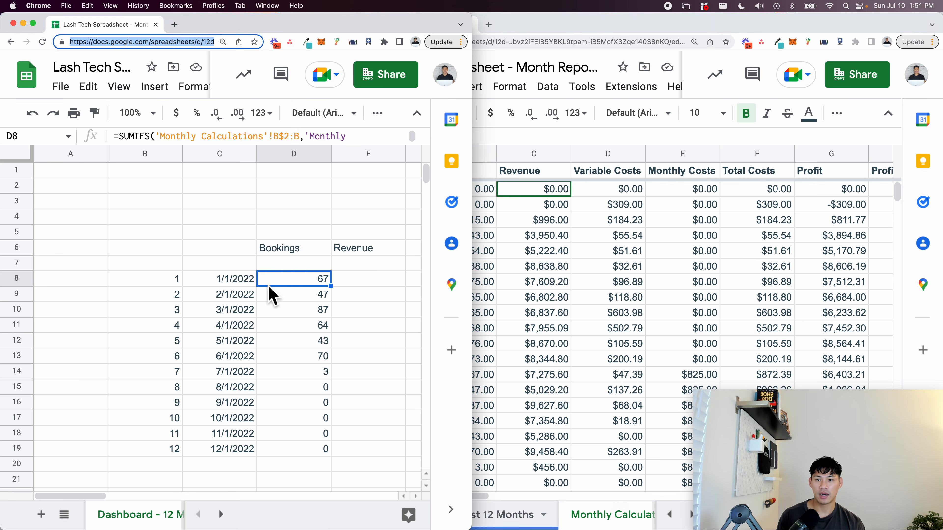
left_click(292, 284)
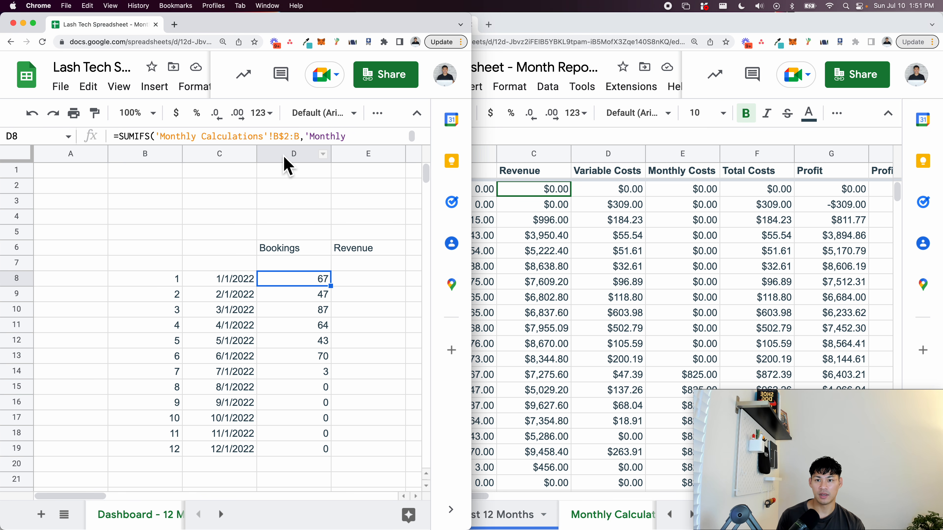
left_click(529, 220)
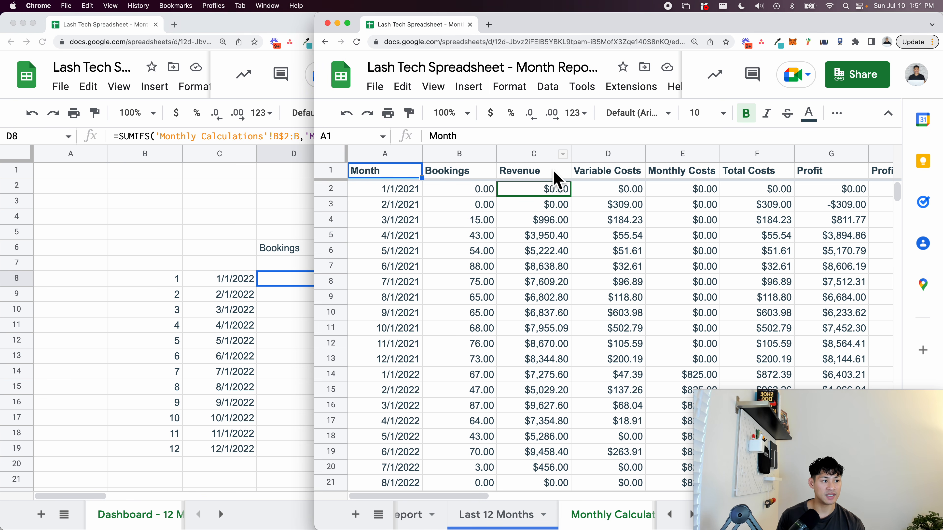
left_click(286, 295)
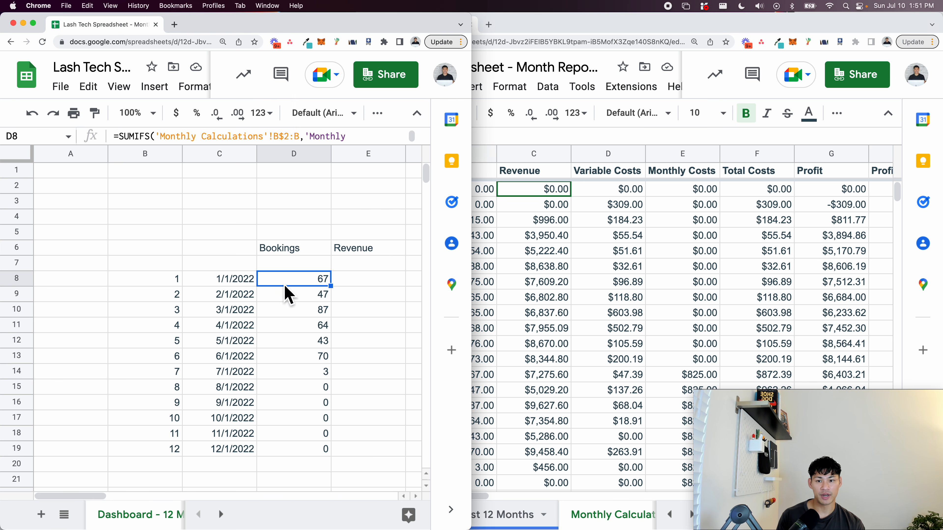
- Reuse the D8 formula in E8 for revenue as =SUMIFS('Monthly Calculations'!C$2:C,'Monthly Calculations'!A$2:A,C8)
left_click(363, 280)
double_click(325, 280)
key("Escape")
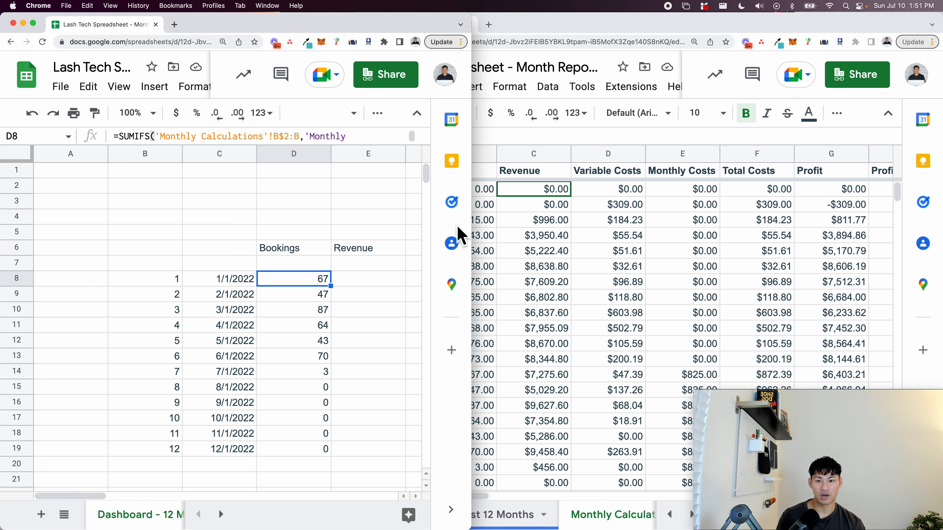
left_click(366, 286)
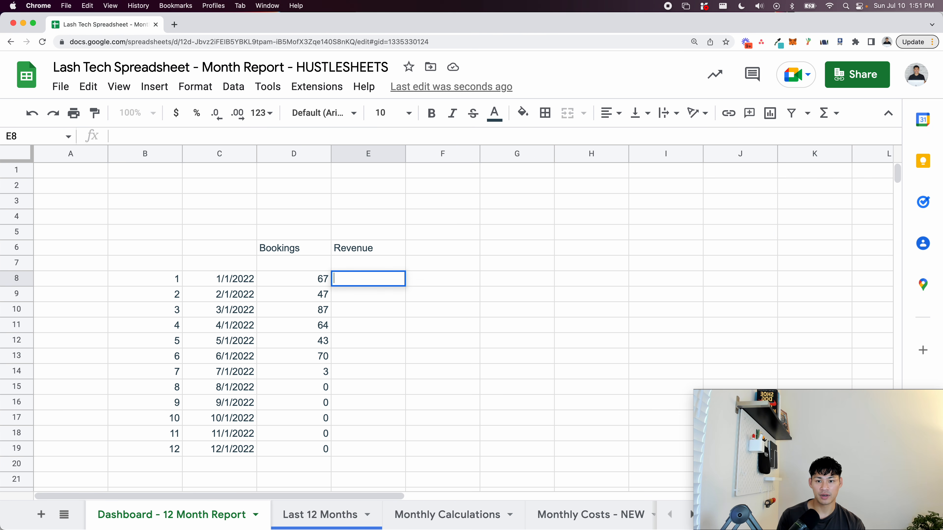
double_click(365, 279)
type("=SUMIFS('Monthly Calculations'!B$2:B,'Monthly Calculations'!A$2:A,C8)")
key("BackSpace")
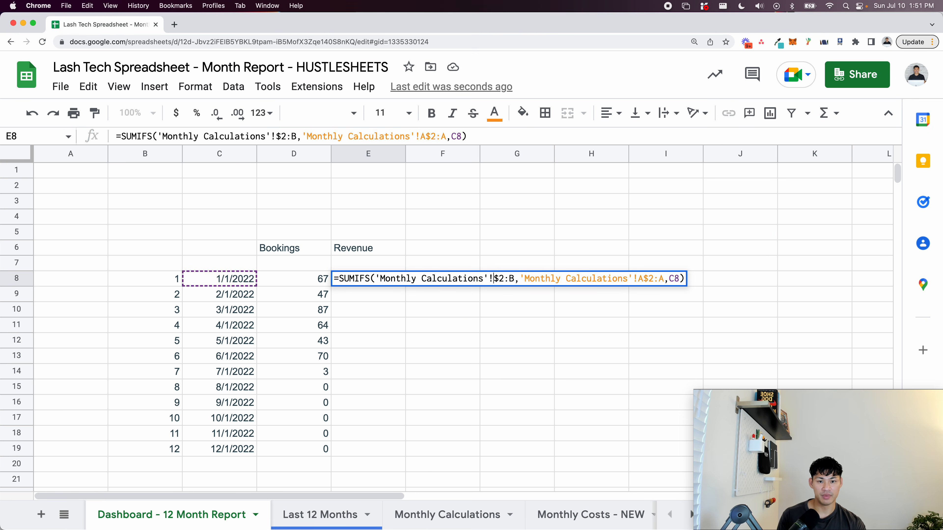
type("C")
key("BackSpace")
type("C")
key("Return")
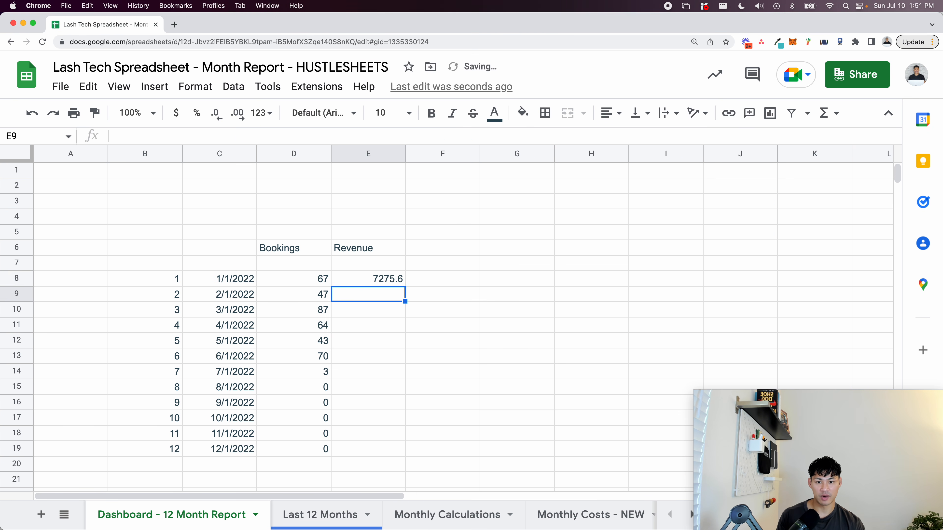
- Fill the revenue formula from E8 down to E19 and format the range as currency
key("Left")
key("super+Down")
key("Right")
key("super+shift+Up")
key("super+d")
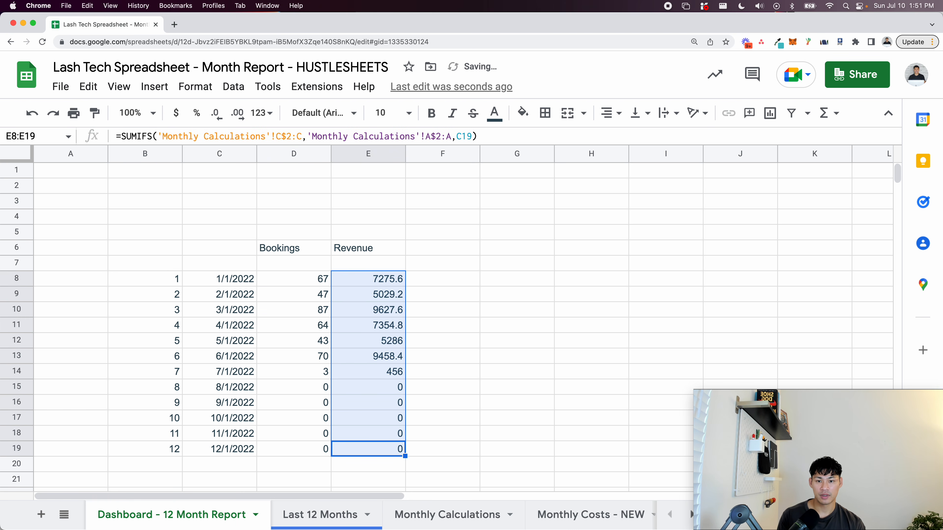
left_click(176, 113)
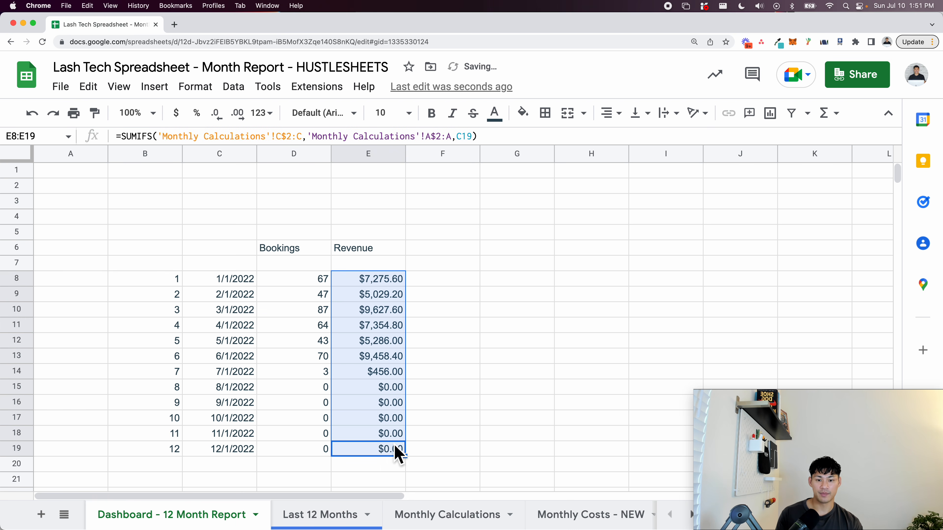
- Enter the column heading "Rev. Per Booking" in F6
left_click(427, 249)
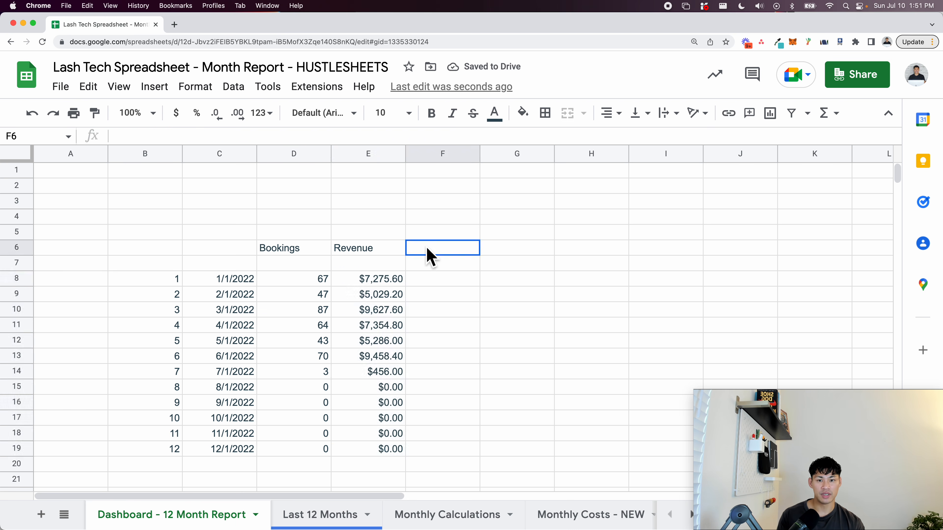
type("Rev. Per")
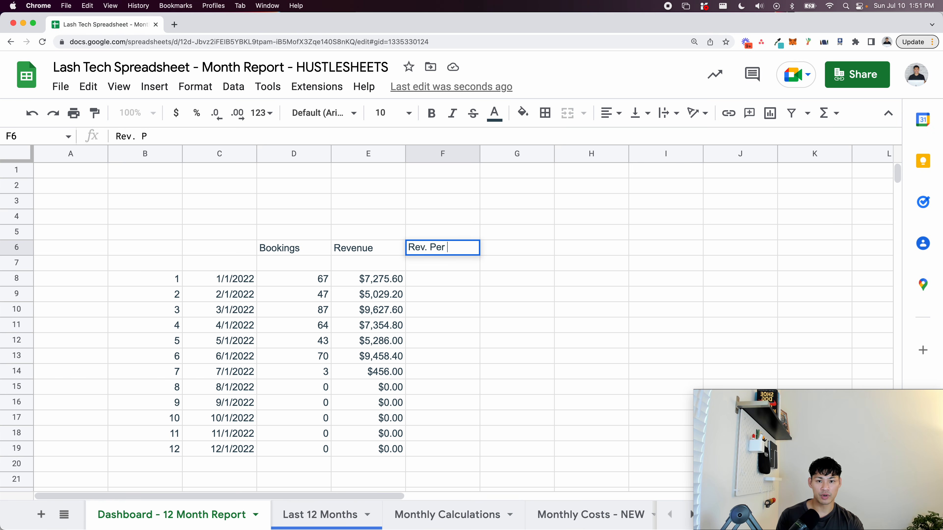
type(" Booking")
key("Return")
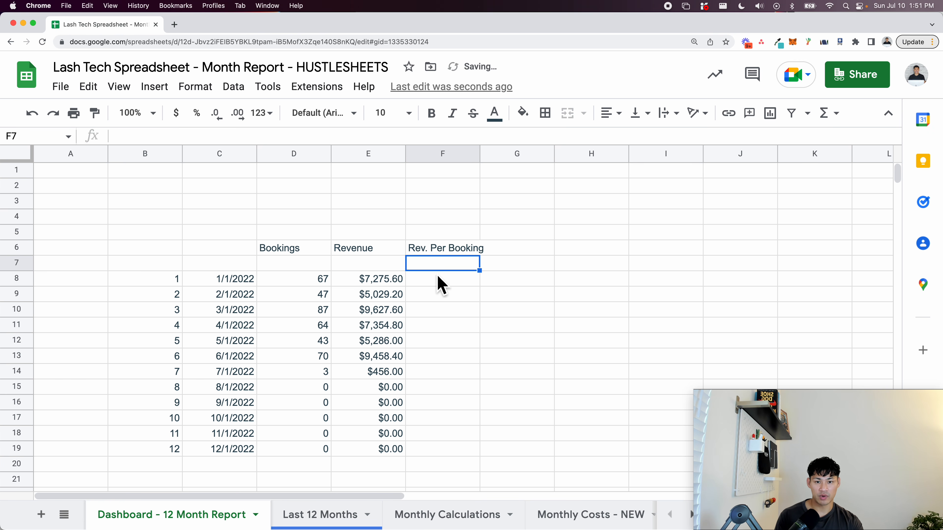
- Calculate revenue per booking in F8 with =E8/D8 and fill the formula down to F19
left_click(442, 279)
type("=")
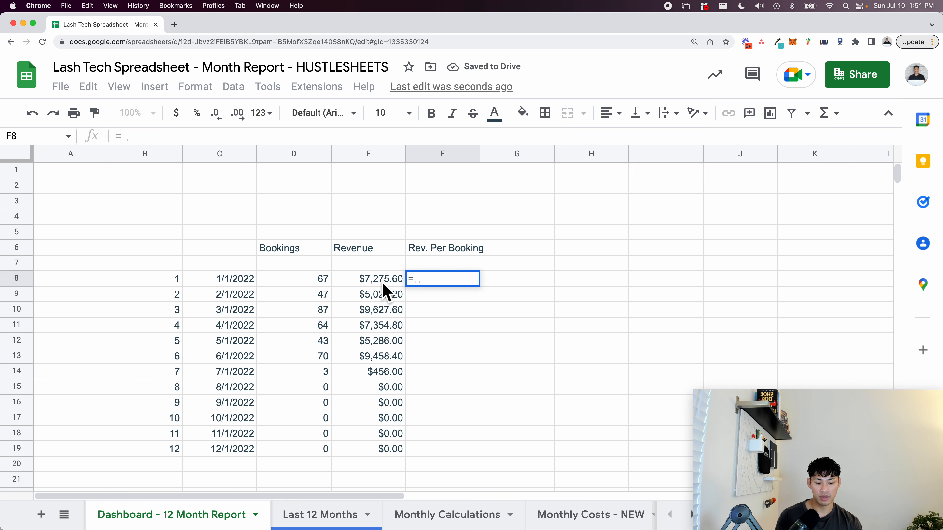
left_click(386, 283)
type("/")
left_click(323, 282)
key("Return")
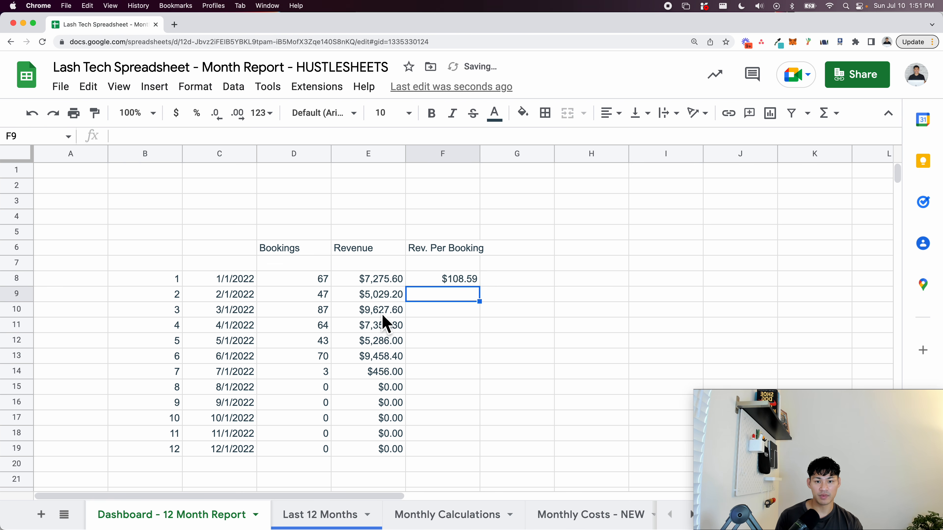
left_click_drag(433, 279, 441, 448)
key("super+d")
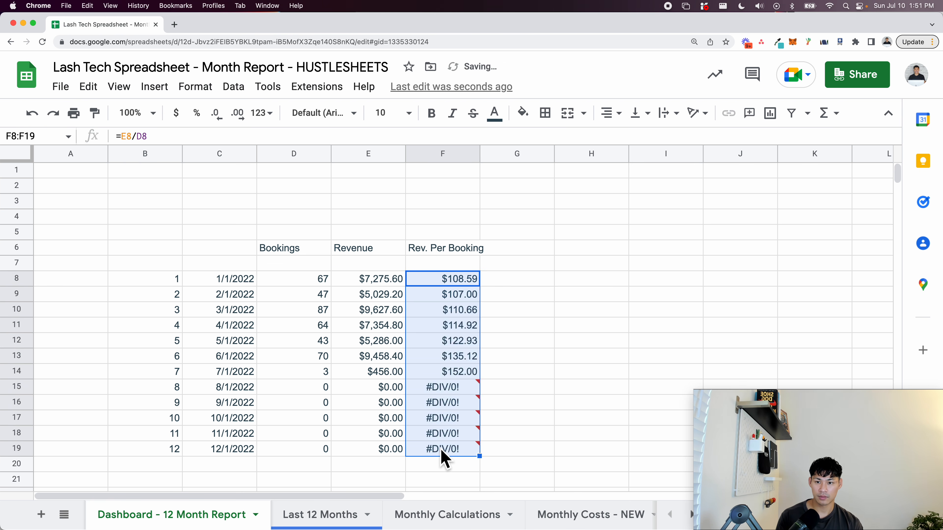
left_click(242, 451)
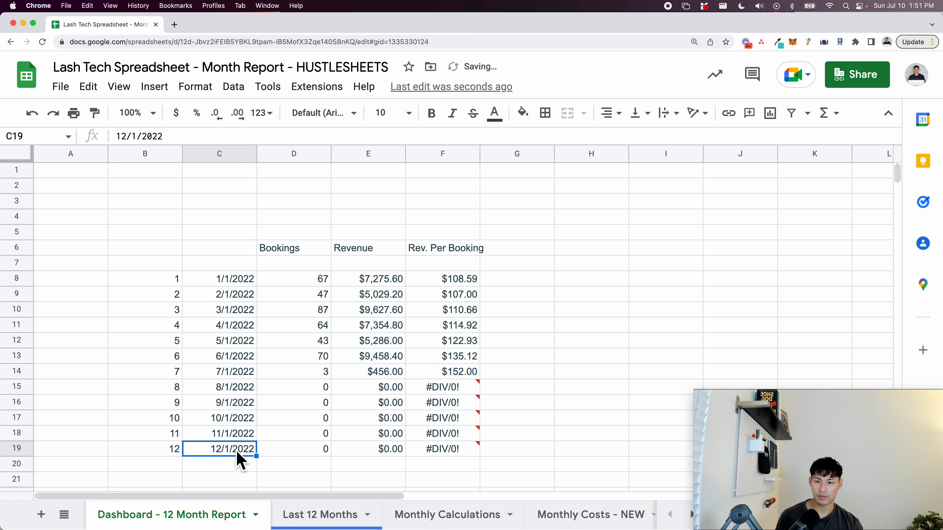
left_click(282, 416)
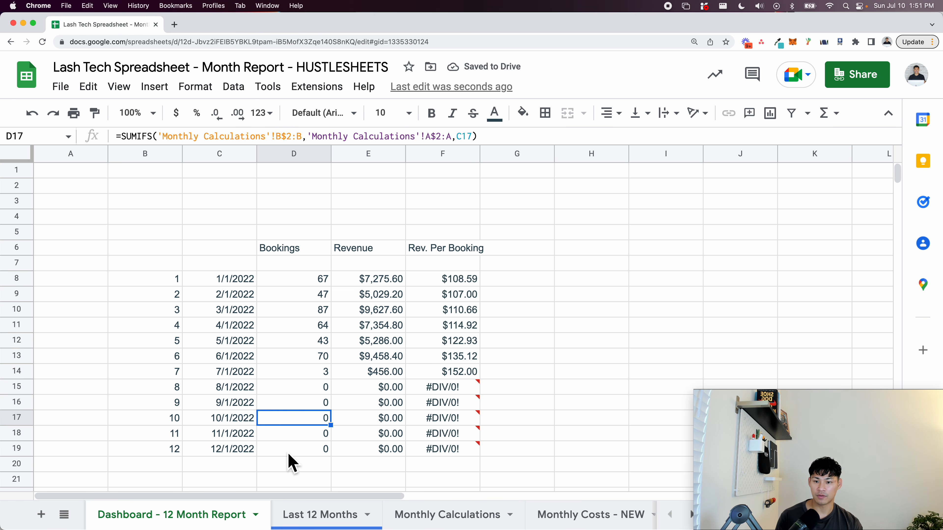
left_click(235, 451)
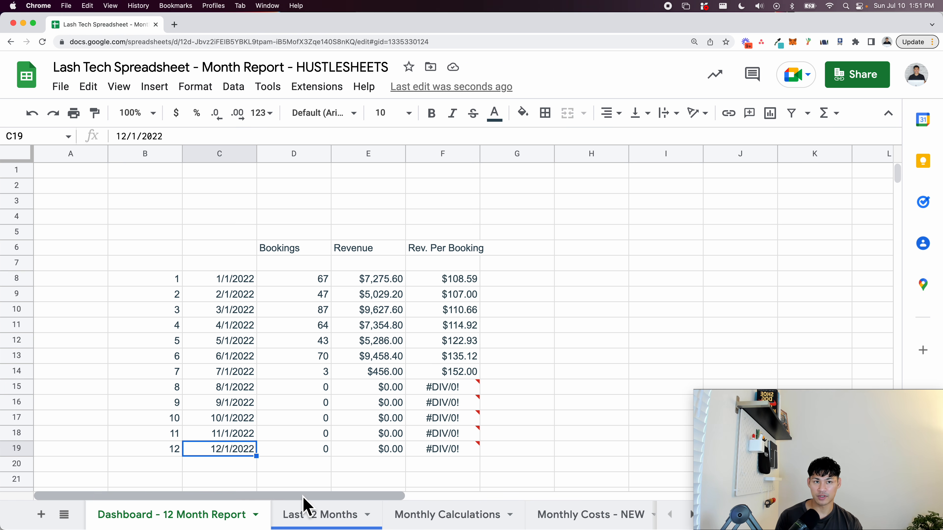
left_click(243, 297)
- Wrap the F8 division as =IFERROR(E8/D8,), extend it down to F19 and format the range as currency
left_click(445, 280)
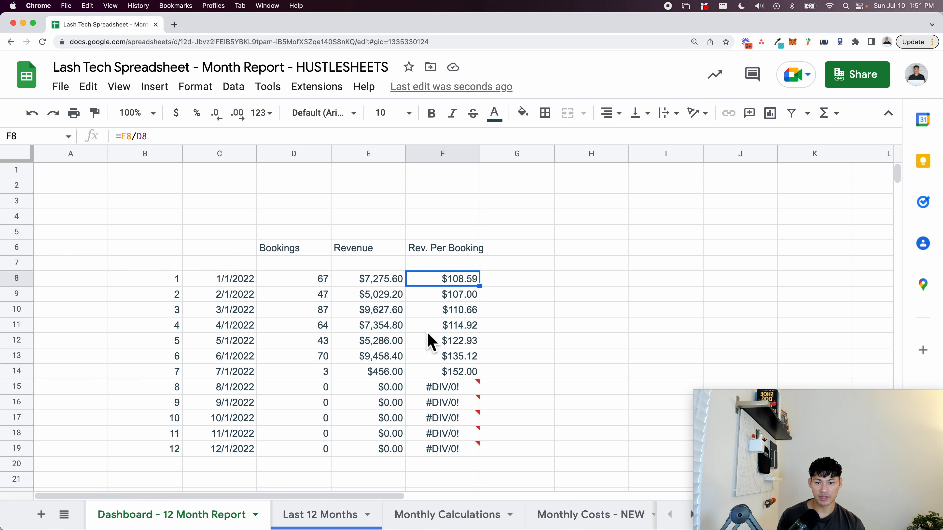
double_click(418, 279)
left_click(413, 279)
type("IFER")
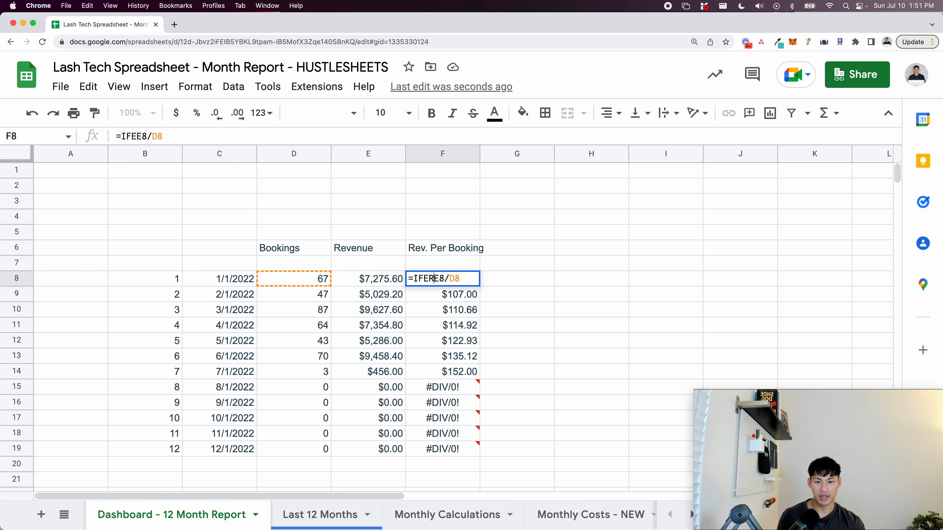
type("ROR(")
key("End")
type(",)")
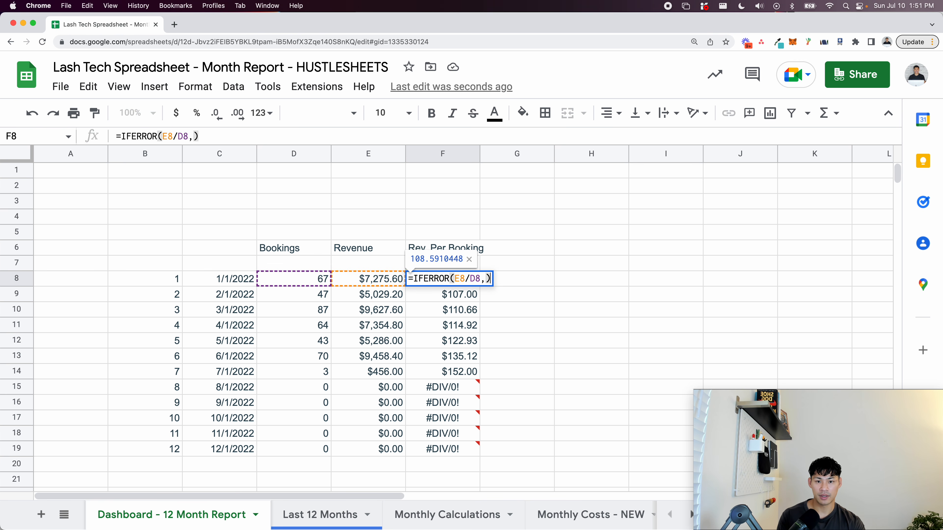
key("Return")
key("ctrl+Return")
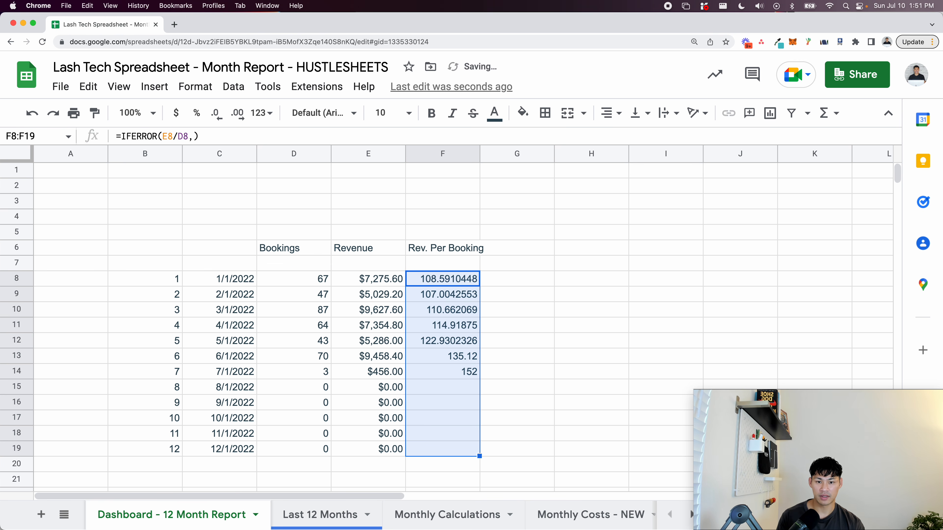
left_click(176, 113)
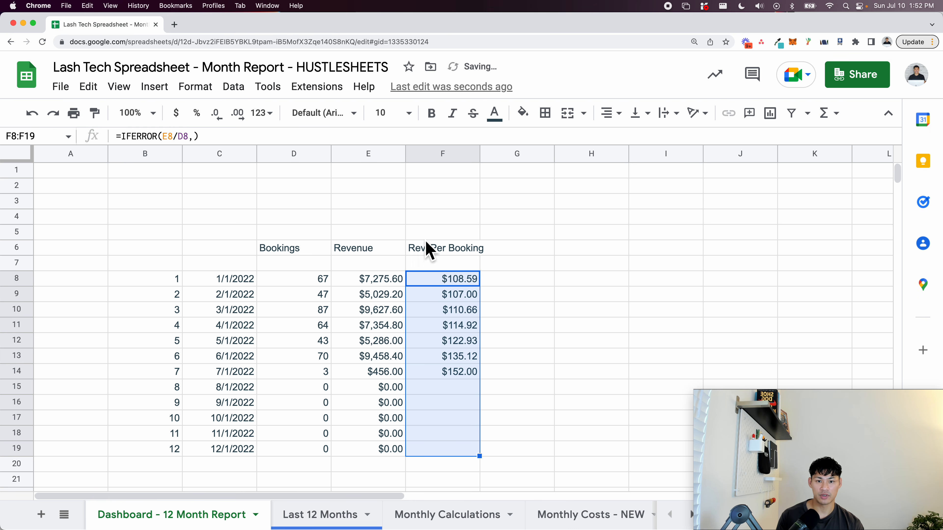
- Enter the column heading "Total Costs" in G6
left_click(536, 249)
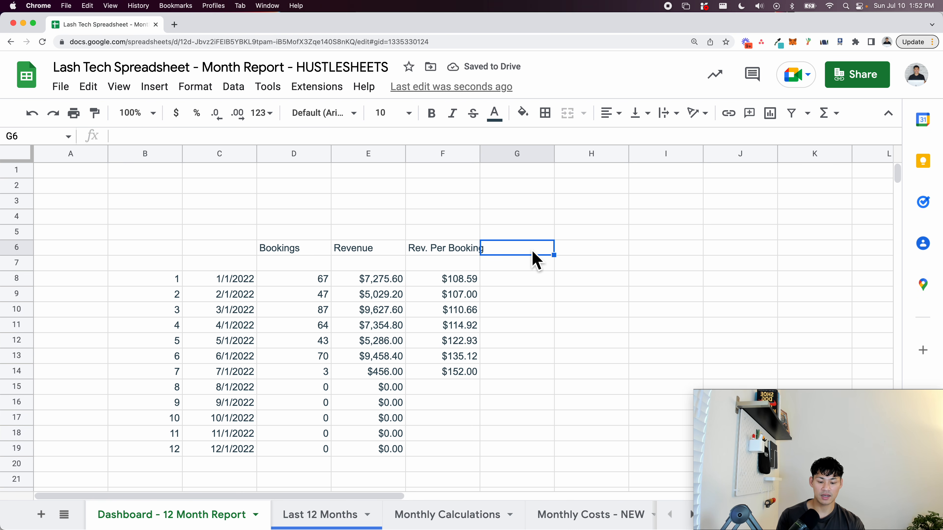
type("Total Costs")
key("Return")
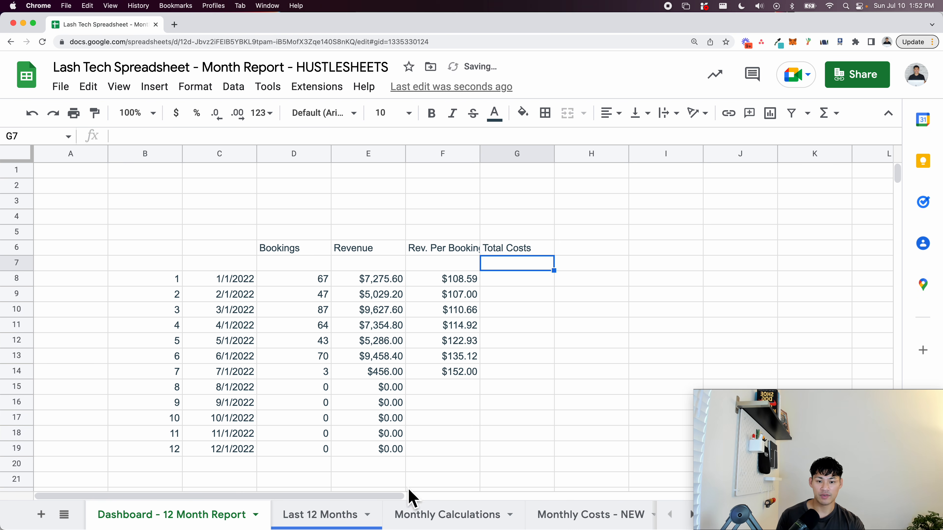
- Check which column of Monthly Calculations holds Total Costs, and return to the Dashboard - 12 Month Report sheet
left_click(427, 514)
left_click(442, 154)
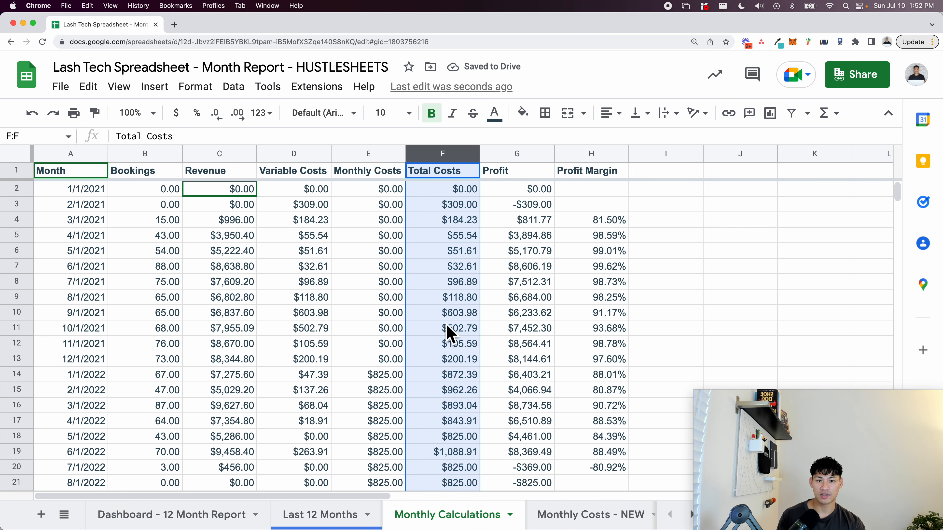
left_click(204, 516)
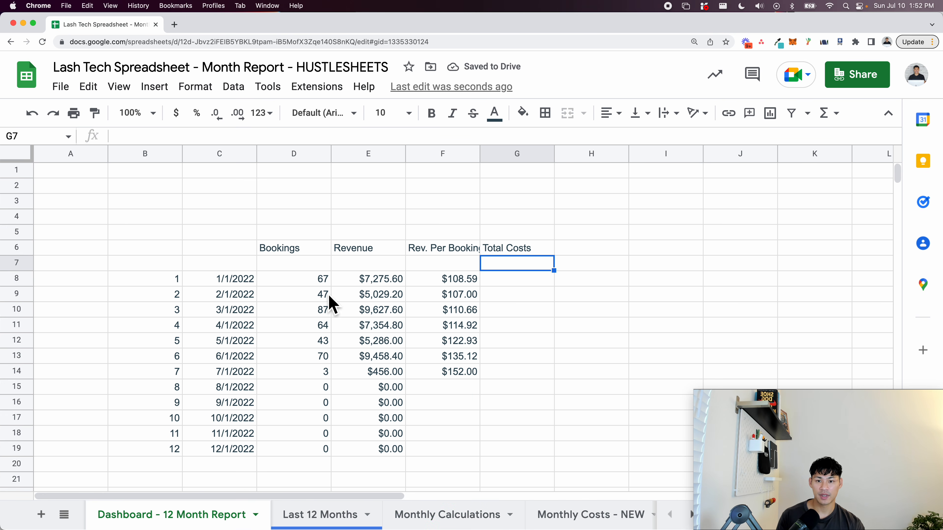
left_click(360, 279)
key("Return")
key("super+a")
key("super+c")
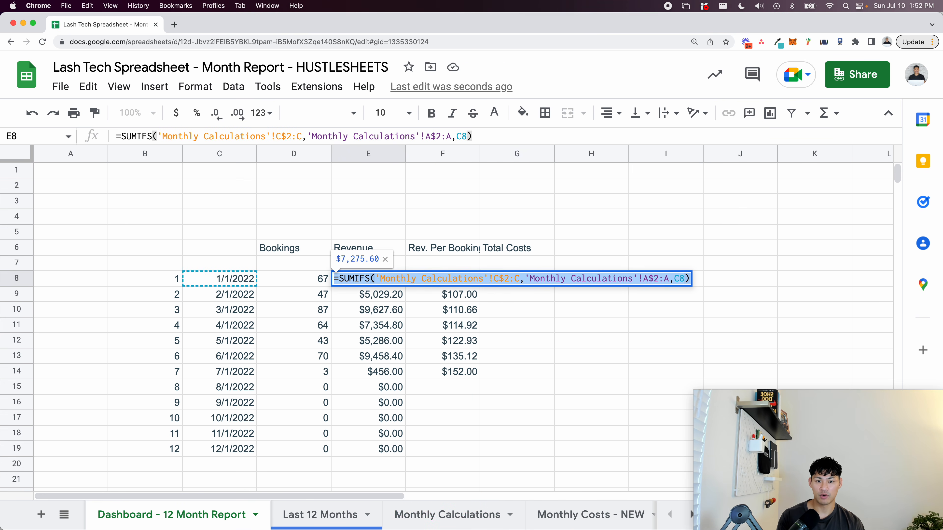
key("Escape")
key("Right")
key("Right")
key("Return")
key("super+v")
key("Escape")
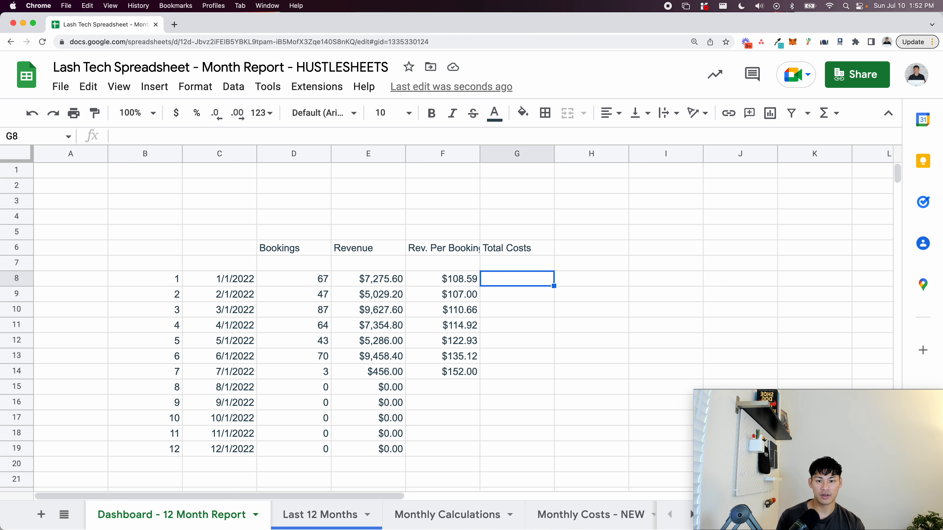
- Try to reuse the revenue cell E8 in G8 as a relative copy, and clear G8 again
key("Left")
key("Left")
key("super+c")
key("Right")
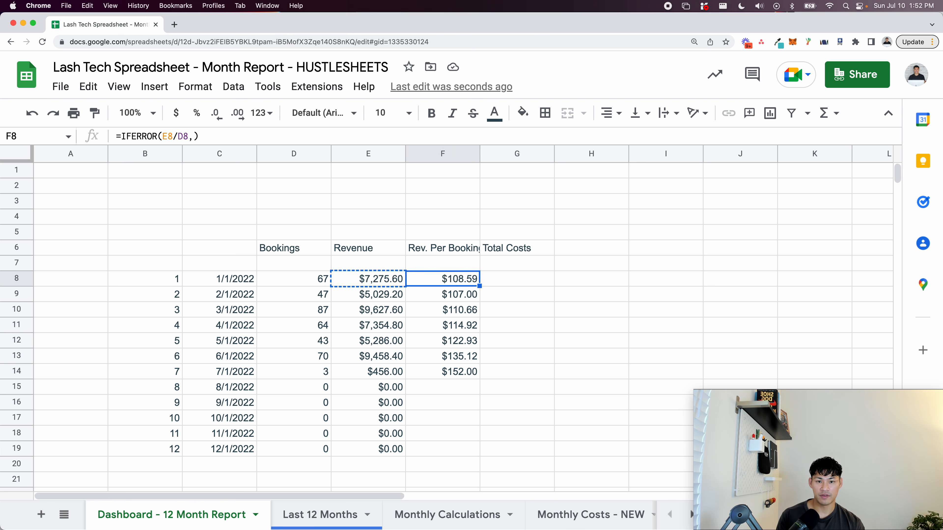
key("Right")
key("super+v")
key("Return")
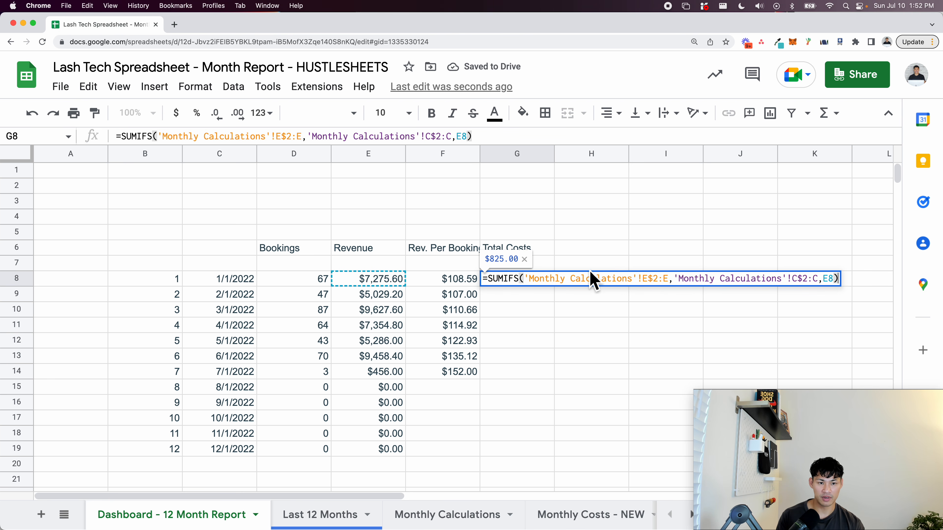
key("Escape")
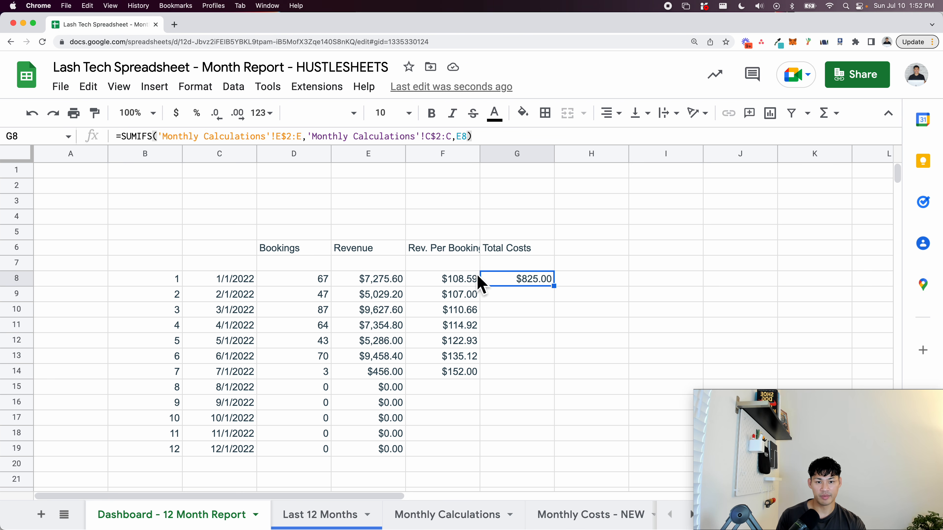
key("Delete")
- Copy the exact formula text of E8 into G8, keeping the references to columns C and A and the criterion C8
left_click(392, 283)
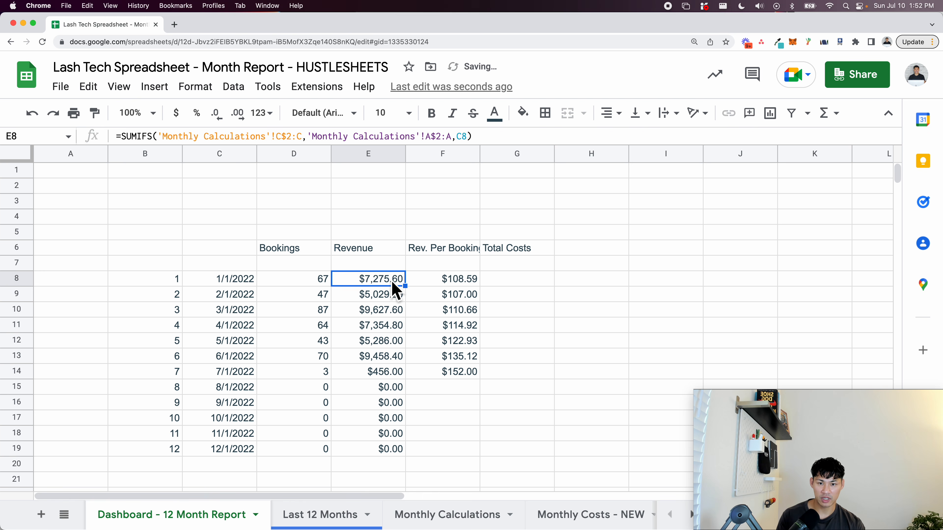
double_click(392, 285)
left_click(385, 286)
key("ctrl+a")
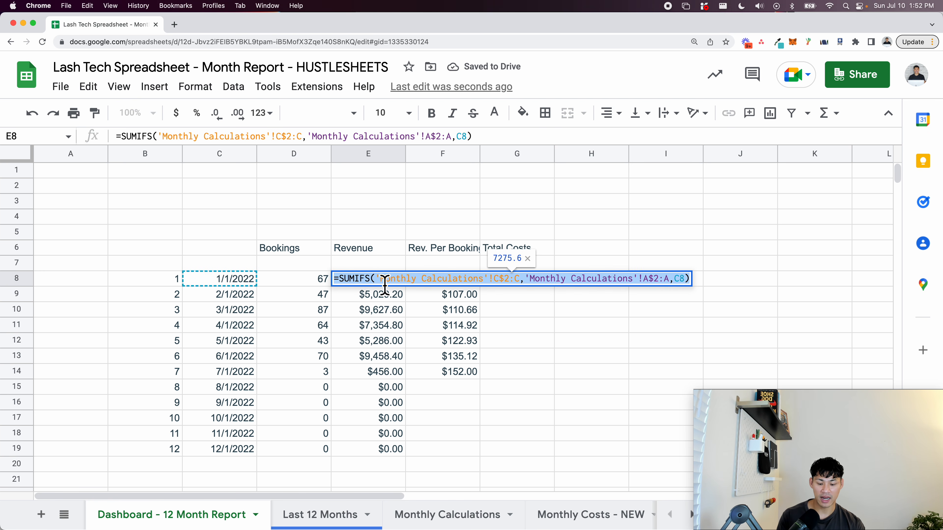
key("Escape")
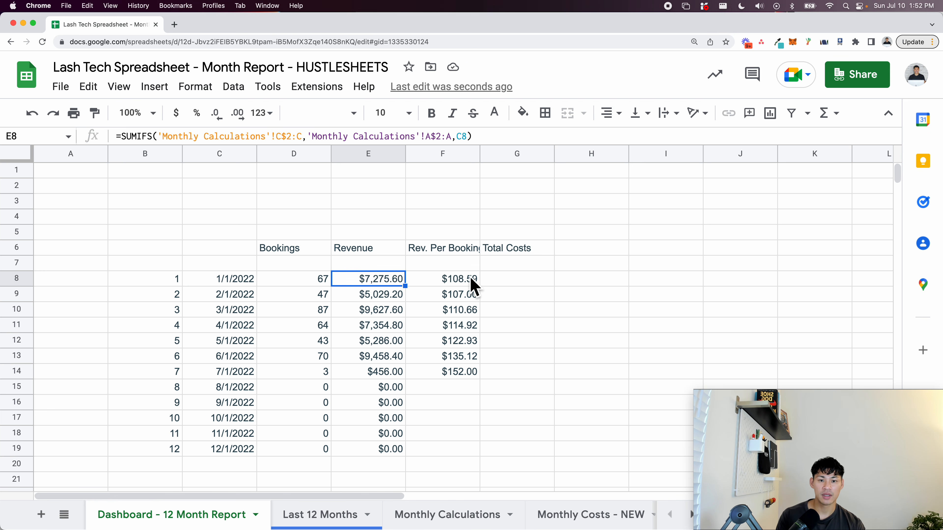
double_click(517, 284)
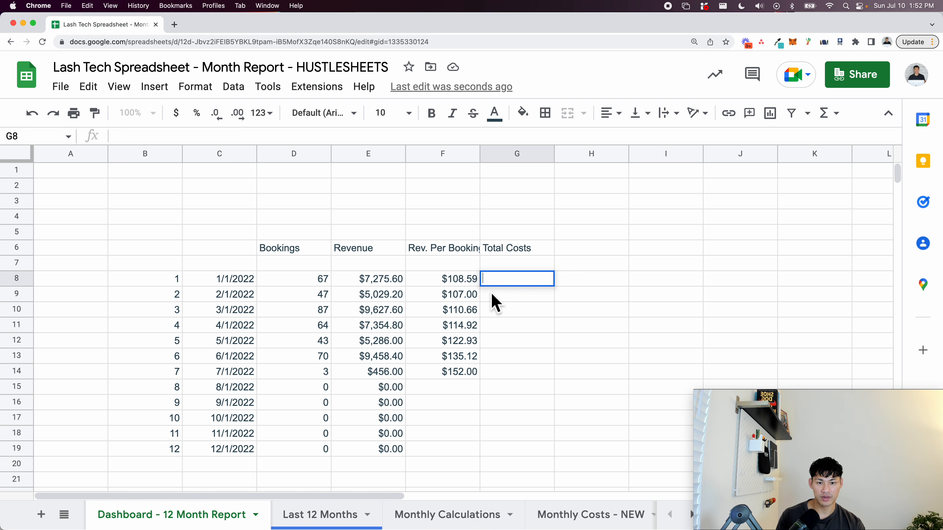
key("cmd+v")
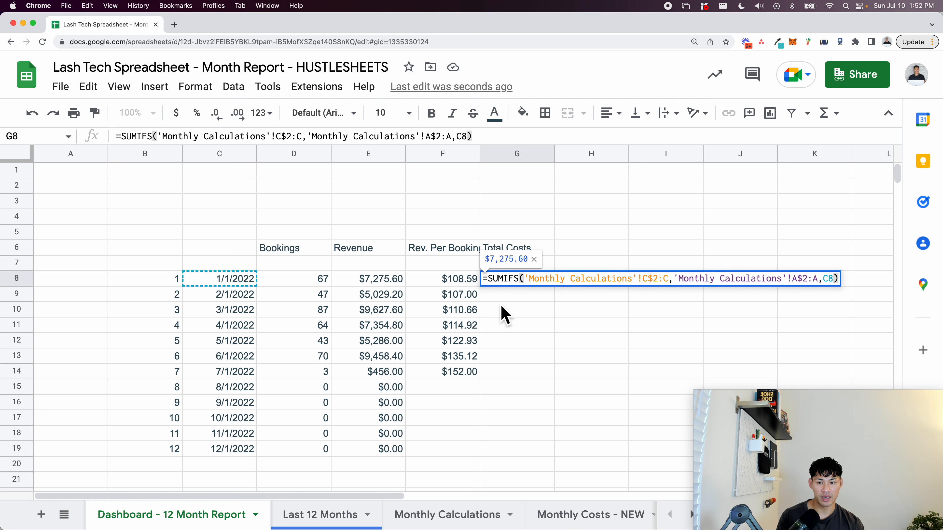
key("Return")
left_click(516, 283)
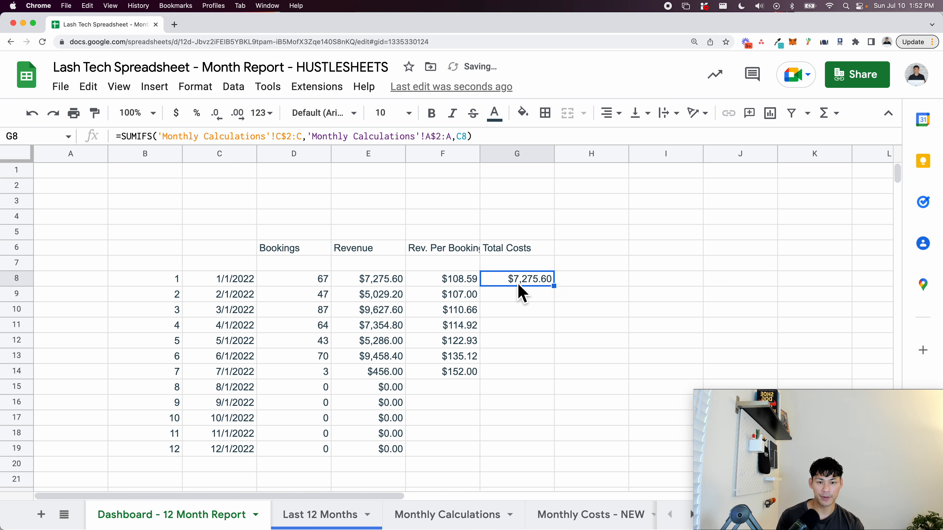
- Check the Total Costs column in Monthly Calculations and change the sum range of G8 to 'Monthly Calculations'!F$2:F
left_click(383, 285)
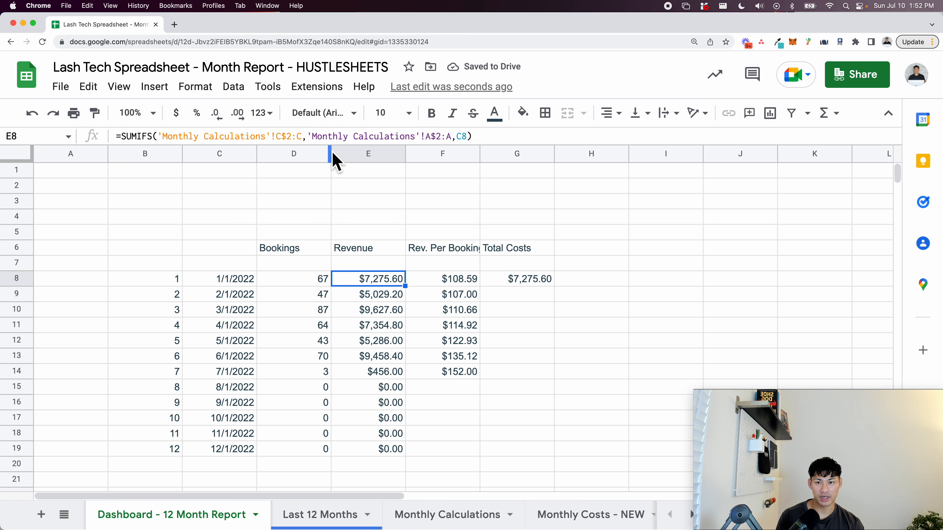
left_click(514, 284)
key("Return")
key("Escape")
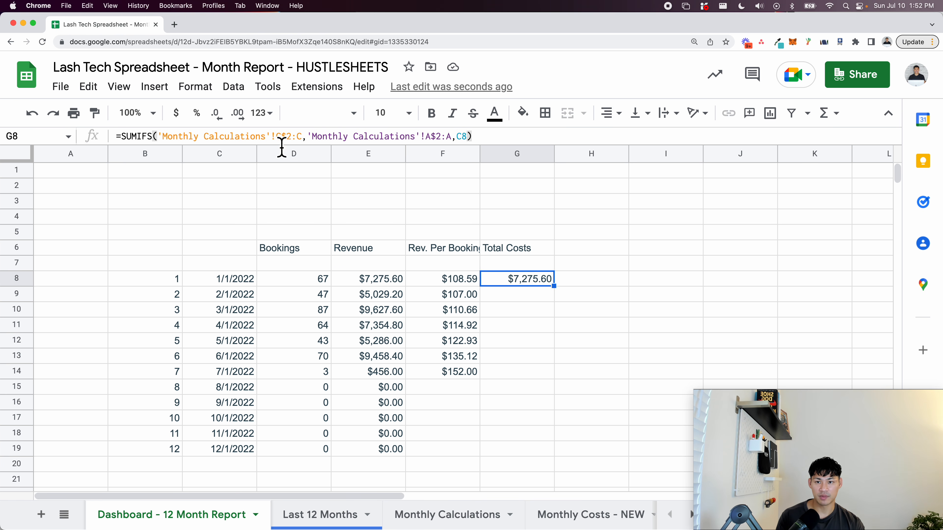
left_click(441, 513)
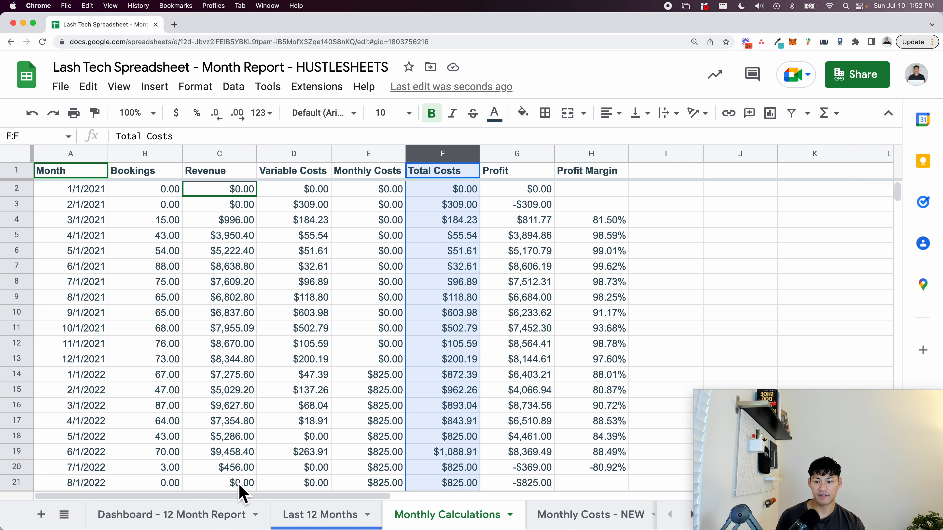
left_click(241, 514)
left_click(283, 141)
key("BackSpace")
type("F")
key("BackSpace")
type("F")
key("Return")
key("Up")
key("shift+Down")
key("shift+Down")
key("shift+Down")
key("shift+Down")
key("shift+Down")
key("shift+Down")
key("shift+Down")
key("shift+Down")
key("shift+Down")
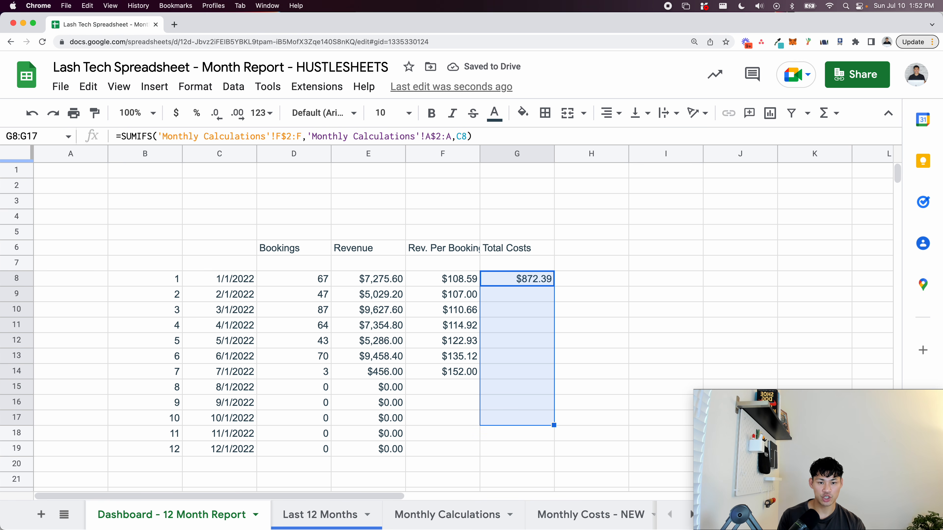
key("ctrl+shift+Down")
key("ctrl+Up")
key("Down")
key("Down")
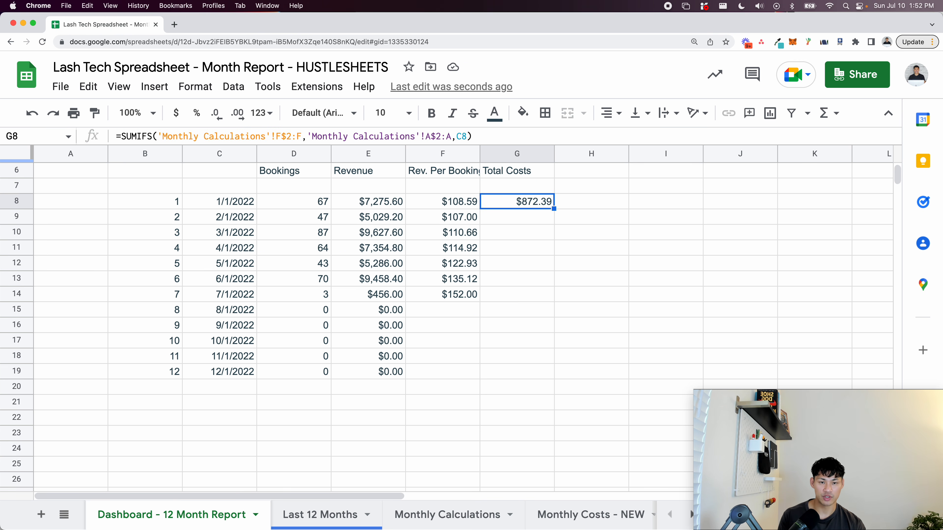
- Fill the Total Costs formula from G8 down to G19
key("shift+Down")
key("shift+Down")
key("shift+Down")
key("shift+Down")
key("shift+Down")
key("shift+Down")
key("shift+Down")
key("shift+Down")
key("shift+Down")
key("shift+Down")
key("shift+Down")
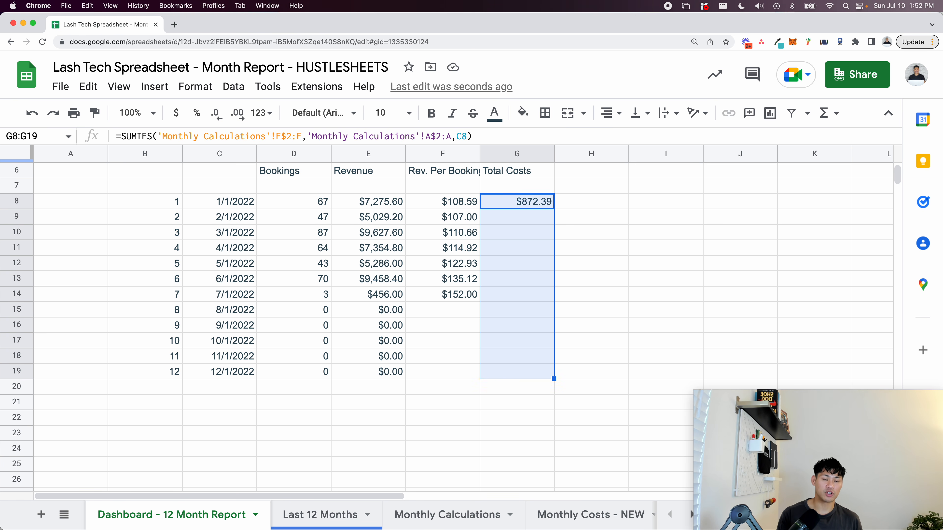
key("super+d")
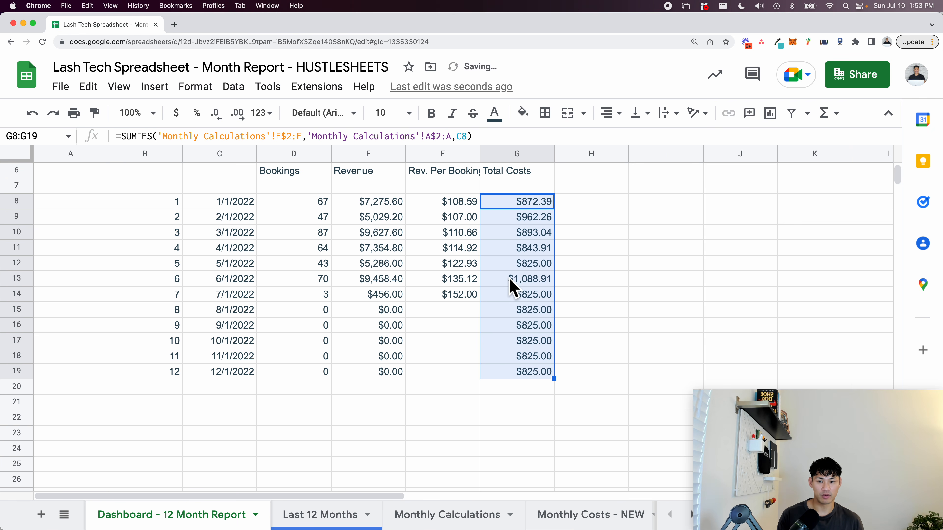
left_click(516, 311)
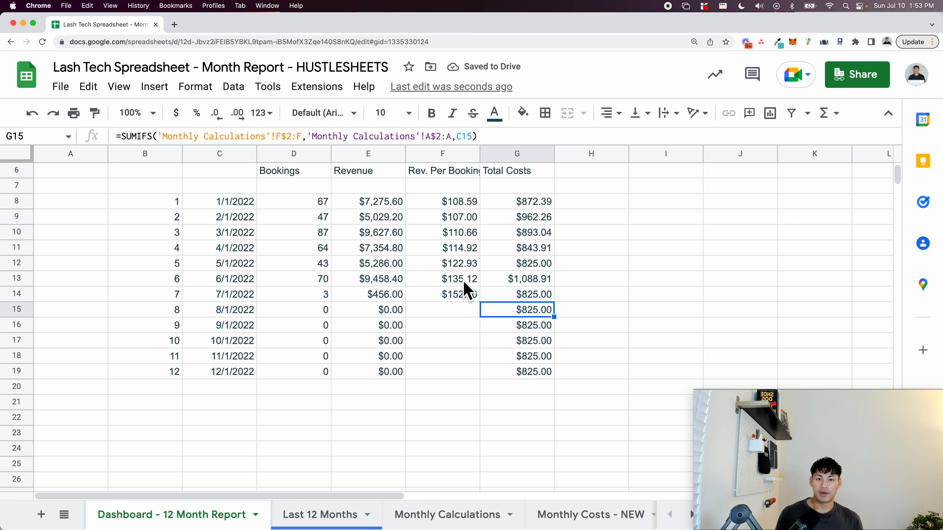
- Enter the column heading "Total Profit" in H6
left_click(586, 173)
type("Total Profit")
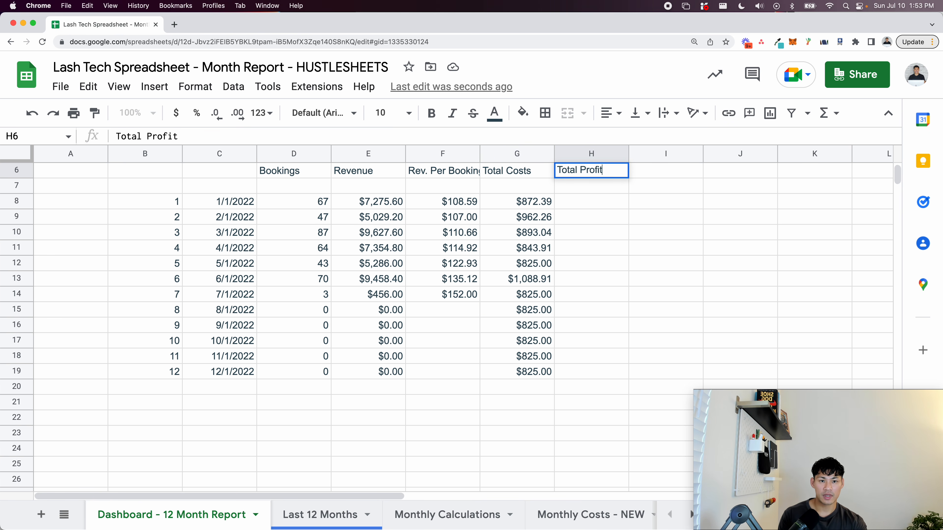
key("Return")
- Calculate the first month's total profit in H8 with =E8-G8
left_click(604, 205)
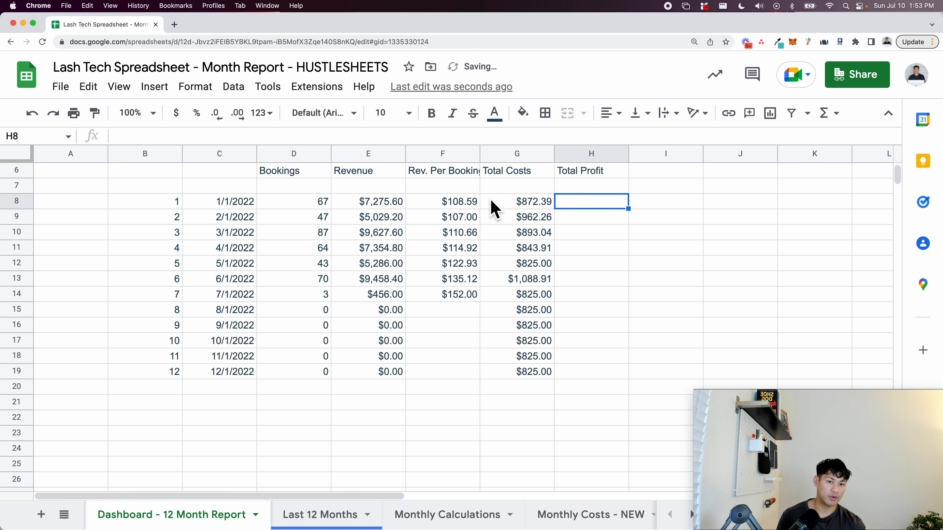
type("=")
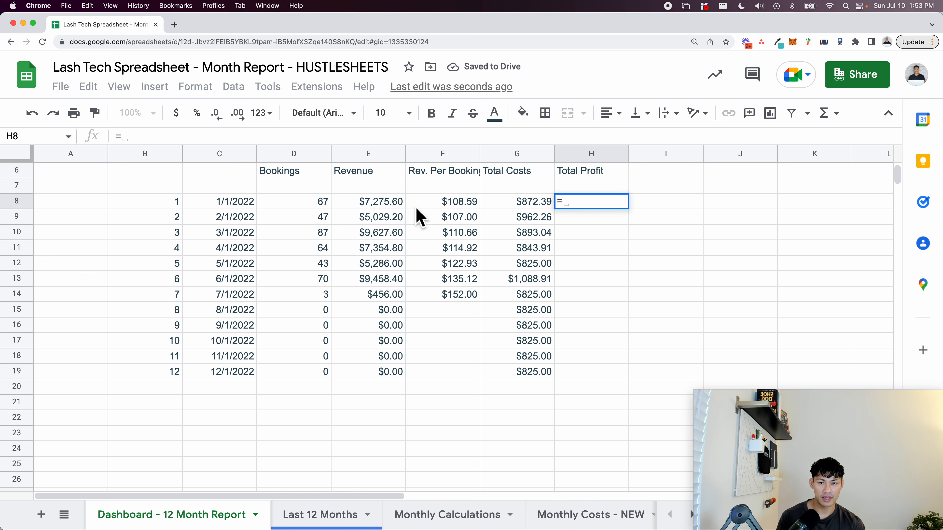
left_click(367, 205)
type("=")
left_click(513, 208)
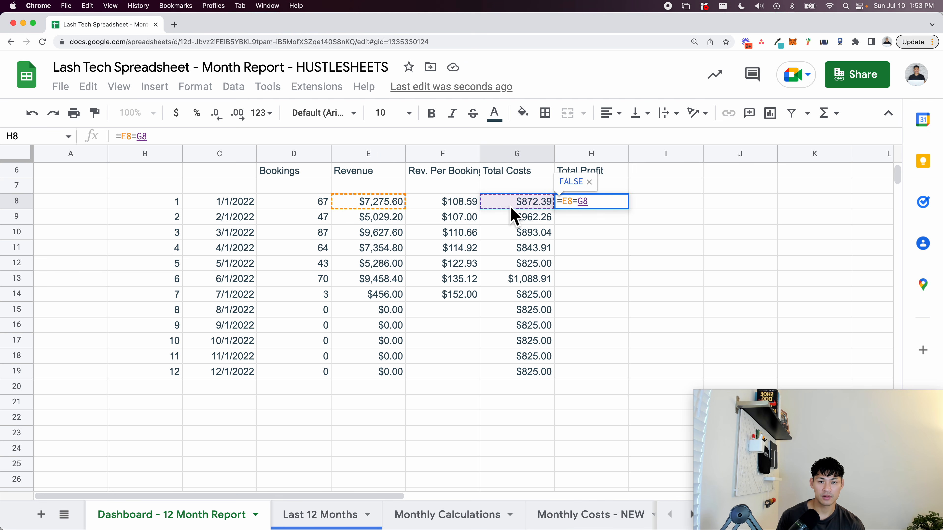
key("BackSpace")
key("BackSpace")
key("BackSpace")
type("-")
left_click(506, 207)
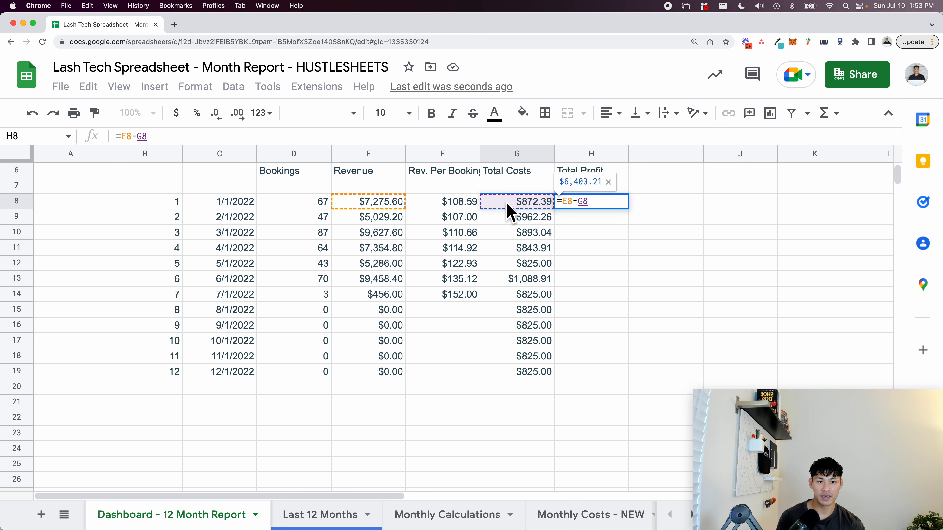
key("Return")
- Check the Profit formula in Monthly Calculations and fill the dashboard's Total Profit formula from H8 down to H19
left_click(422, 520)
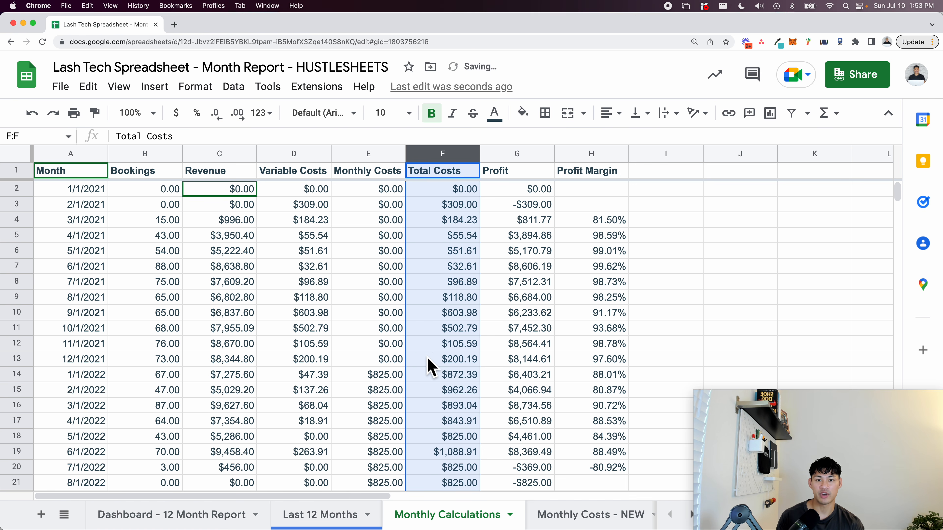
left_click(534, 221)
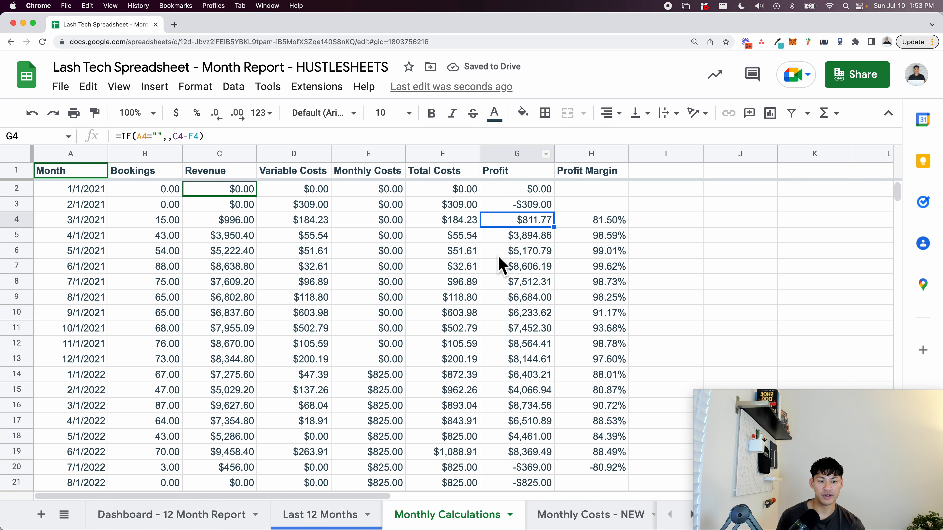
left_click(230, 512)
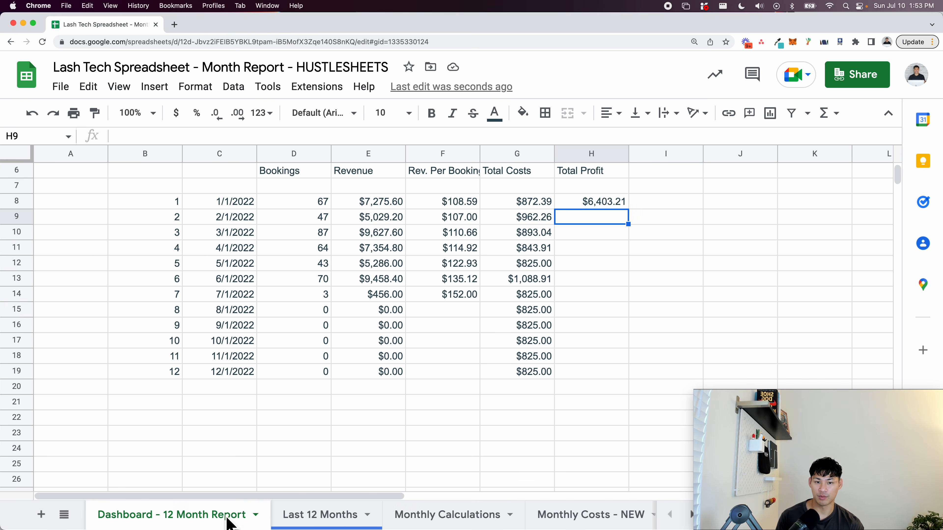
left_click_drag(599, 207, 595, 362)
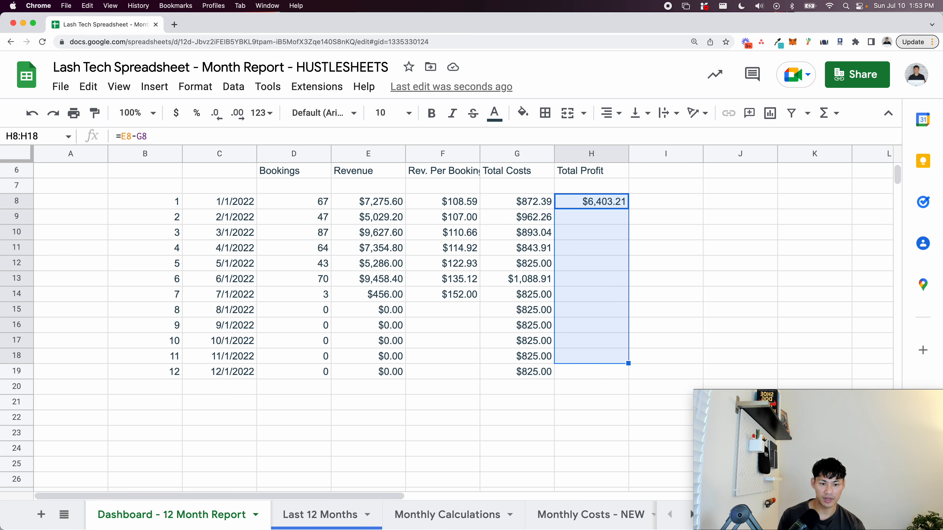
key("shift+Down")
key("super+d")
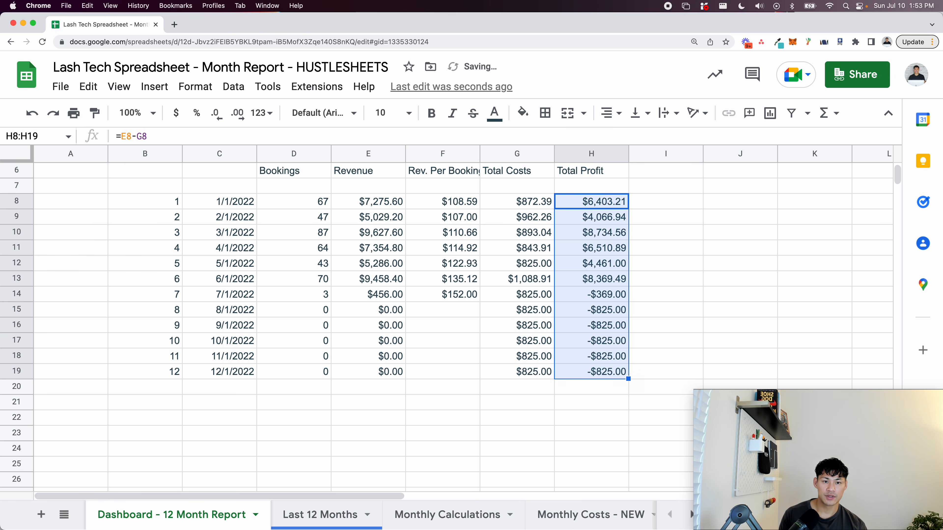
- Enter the column heading "Profit Per Booking" in I6
key("Up")
key("Down")
key("Up")
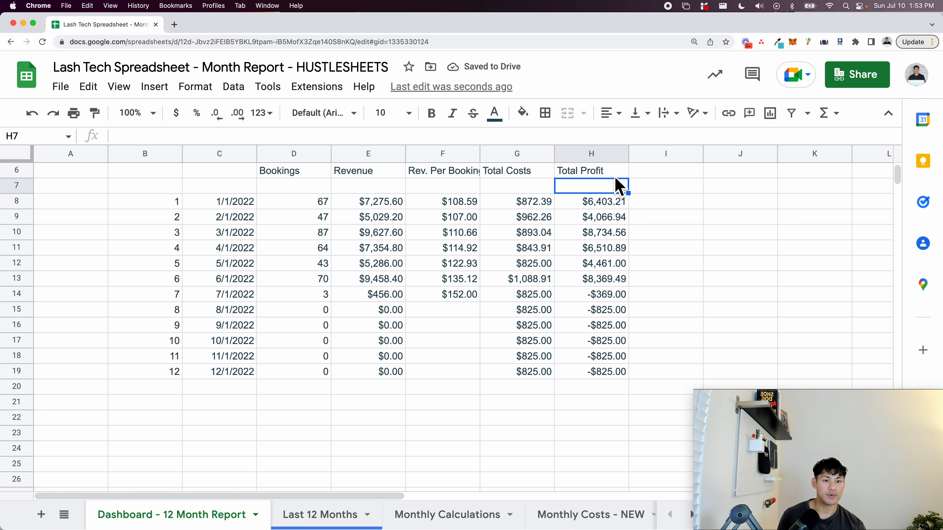
key("Right")
key("Up")
type("Profit Per ")
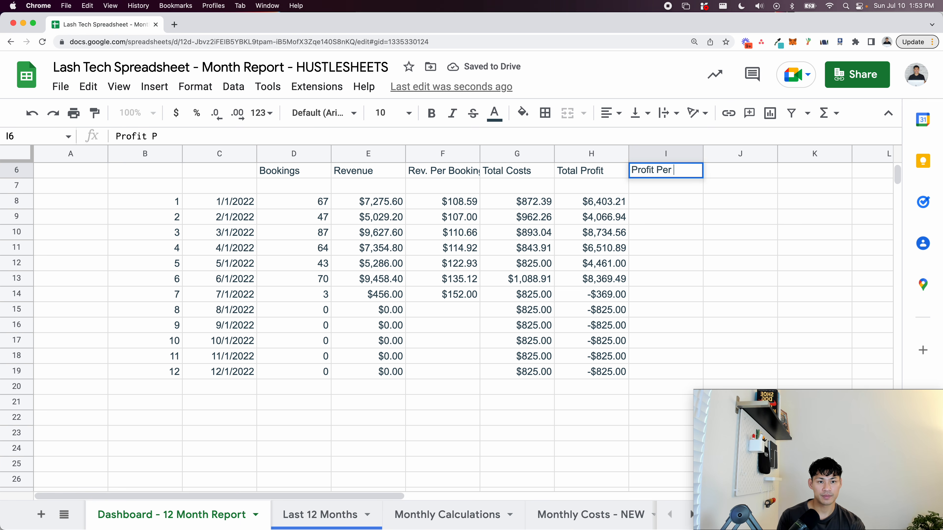
type("Booking")
key("Return")
- Calculate profit per booking in I8 with =H8/D8 and fill the formula down to I19
left_click(644, 208)
type("=")
left_click(608, 208)
type("/")
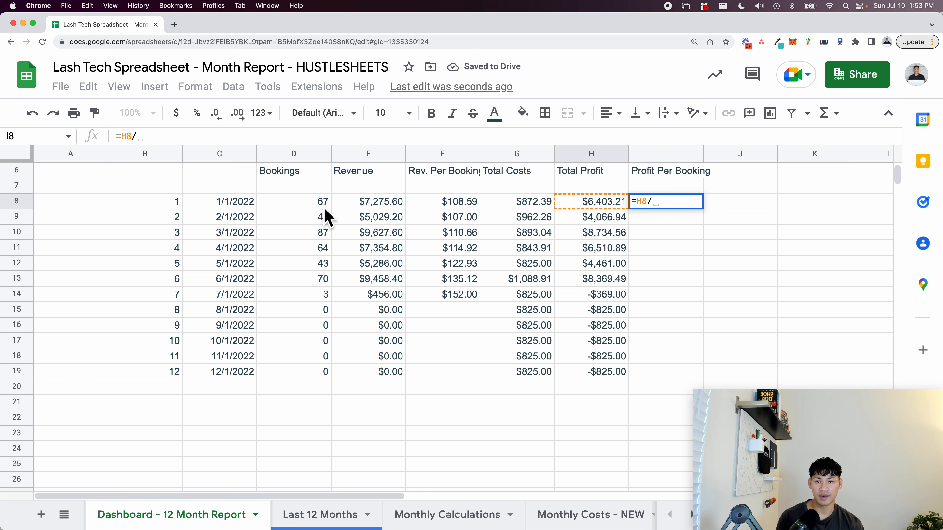
left_click(322, 202)
key("Return")
key("Left")
key("ctrl+Down")
key("Right")
key("ctrl+shift+Up")
key("ctrl+d")
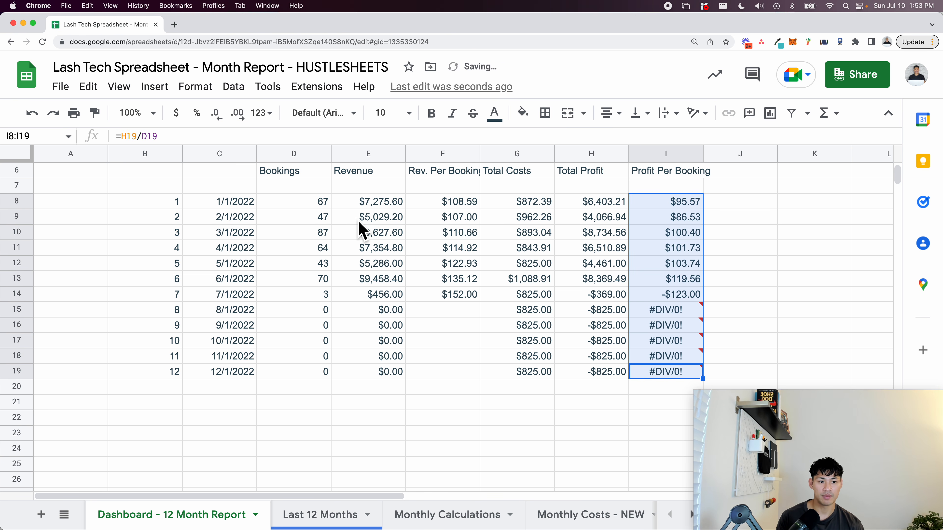
- Wrap the I8 formula as =IFERROR(H8/D8,), fill it down to I19 and format the range as currency
double_click(668, 204)
type("IFERROR(")
key("End")
type(",")
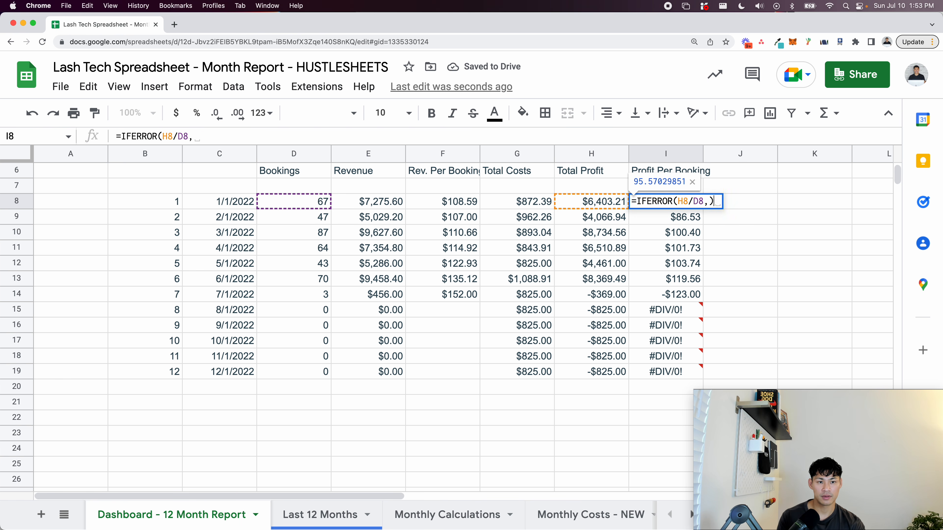
key("Return")
key("Up")
key("ctrl+shift+Down")
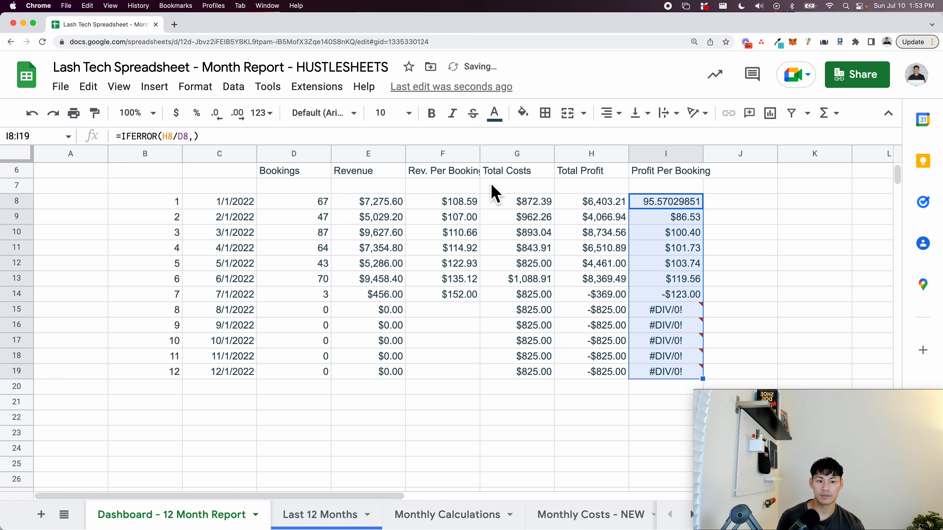
key("super+d")
left_click(176, 113)
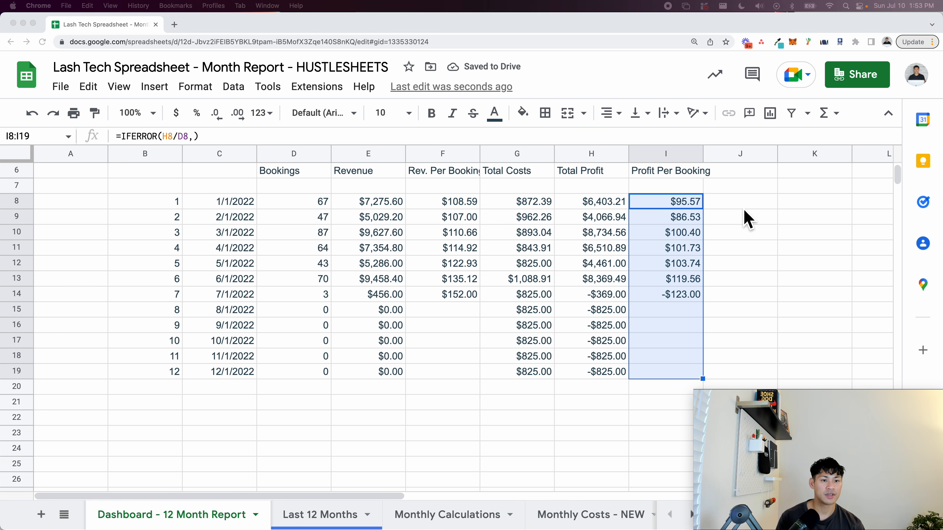
- Check the Profit Margin formula in Monthly Calculations and calculate the dashboard's first-month margin in J8 with =(E8-G8)/E8
left_click(728, 205)
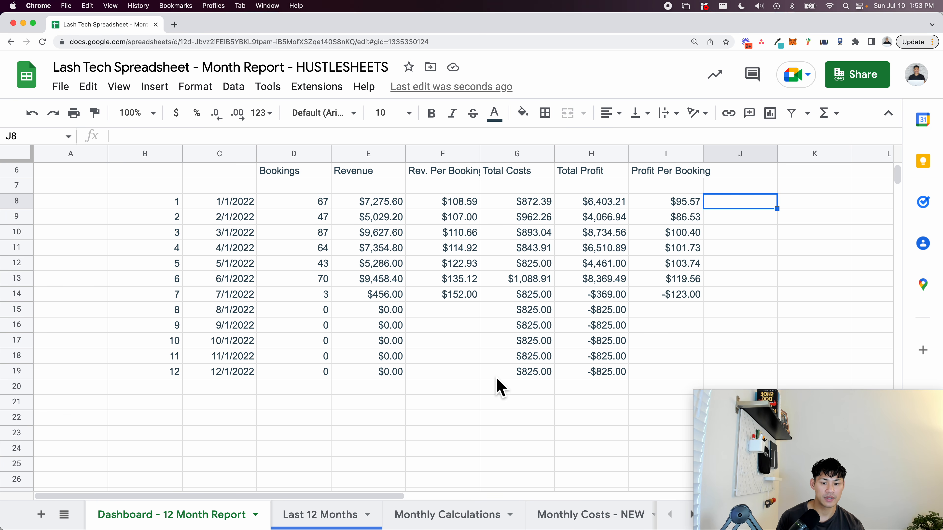
left_click(447, 517)
left_click_drag(577, 219, 605, 371)
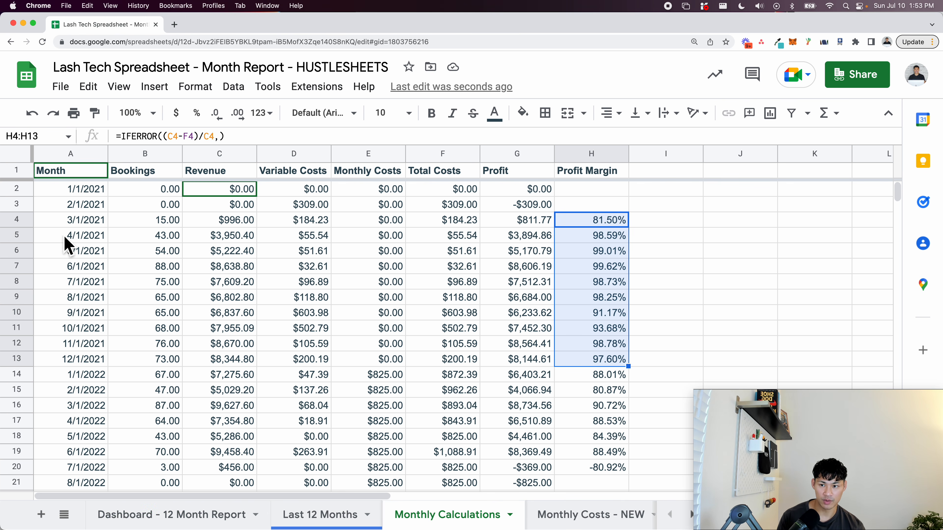
left_click(17, 235)
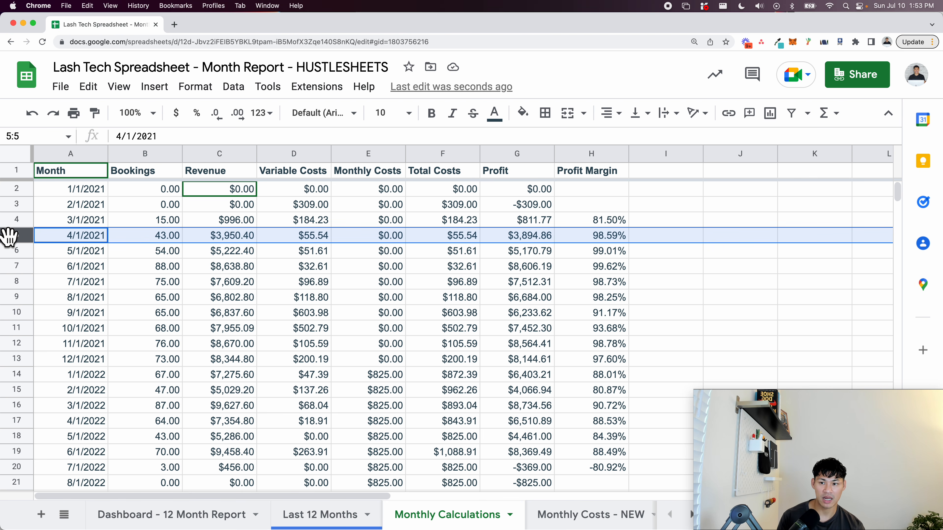
left_click(197, 515)
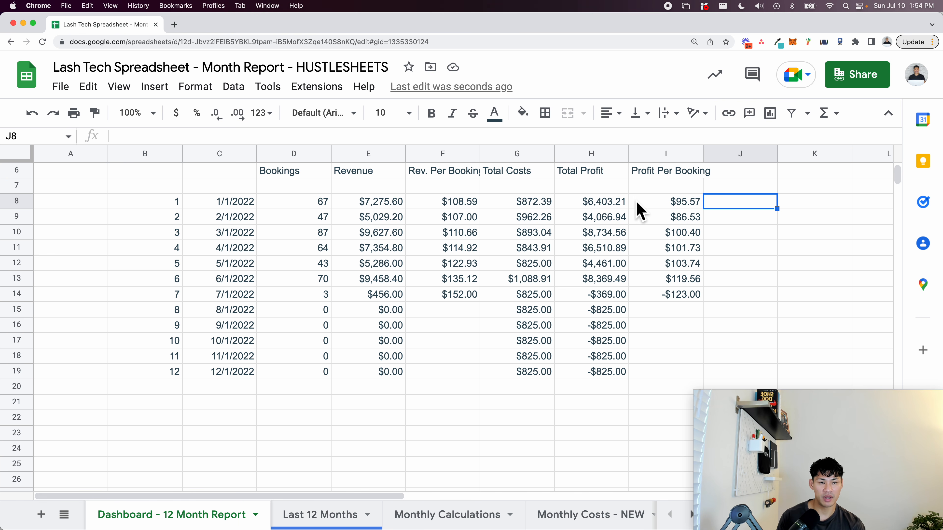
type("=")
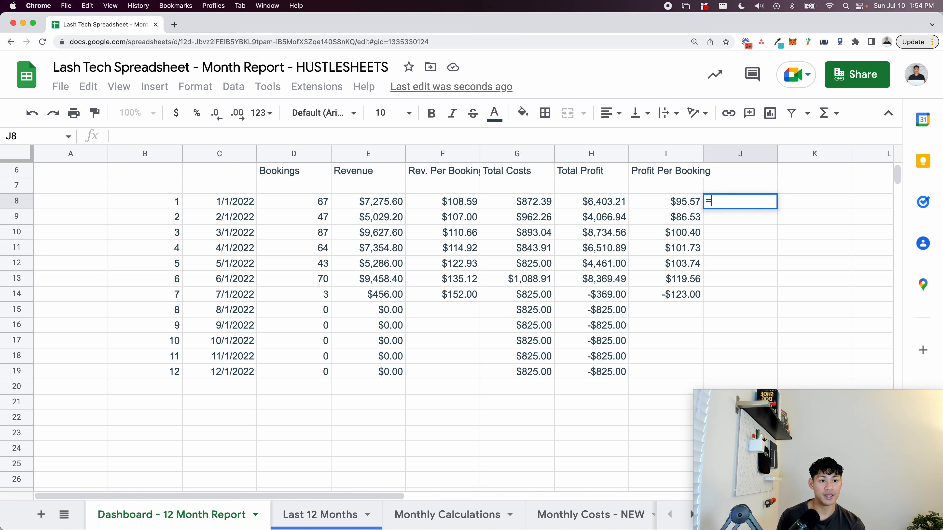
type("(")
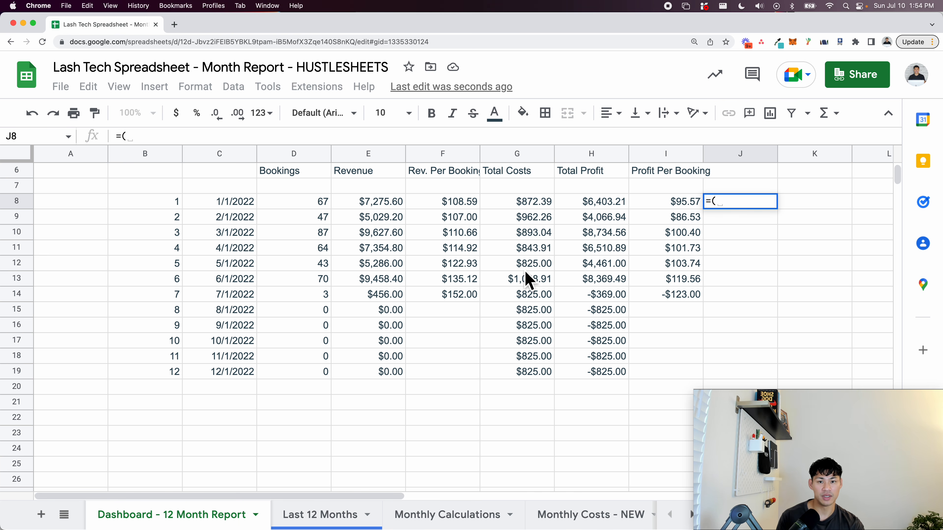
left_click(362, 204)
type("-")
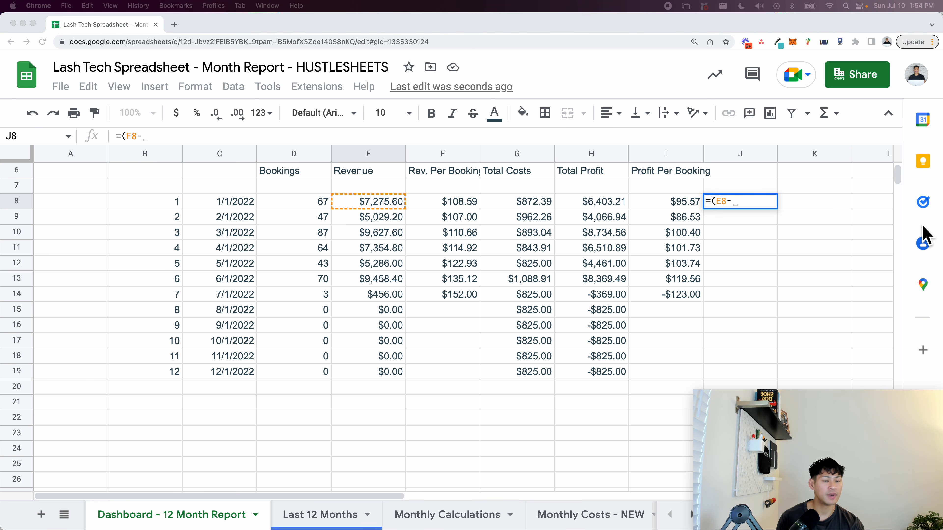
left_click(531, 211)
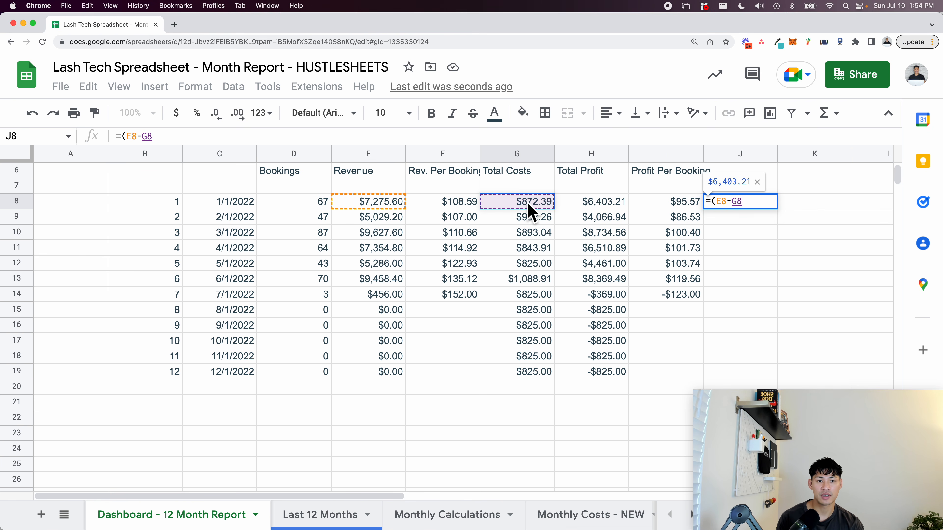
type(")")
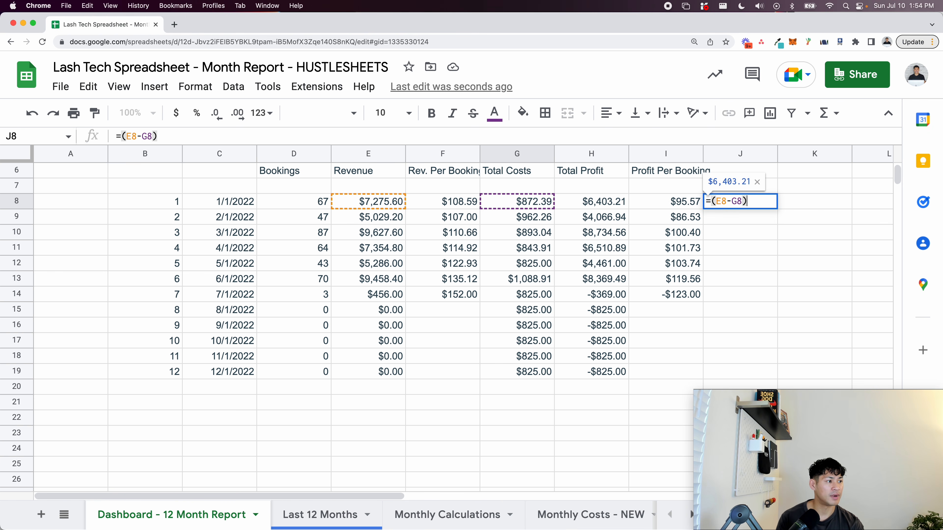
type("/")
left_click(368, 205)
key("Return")
- Fill the profit margin formula from J8 down to J19
key("Up")
key("shift+Down")
key("shift+Down")
key("shift+Down")
key("shift+Down")
key("shift+Down")
key("shift+Down")
key("shift+Down")
key("shift+Down")
key("shift+Down")
key("shift+Down")
key("shift+Down")
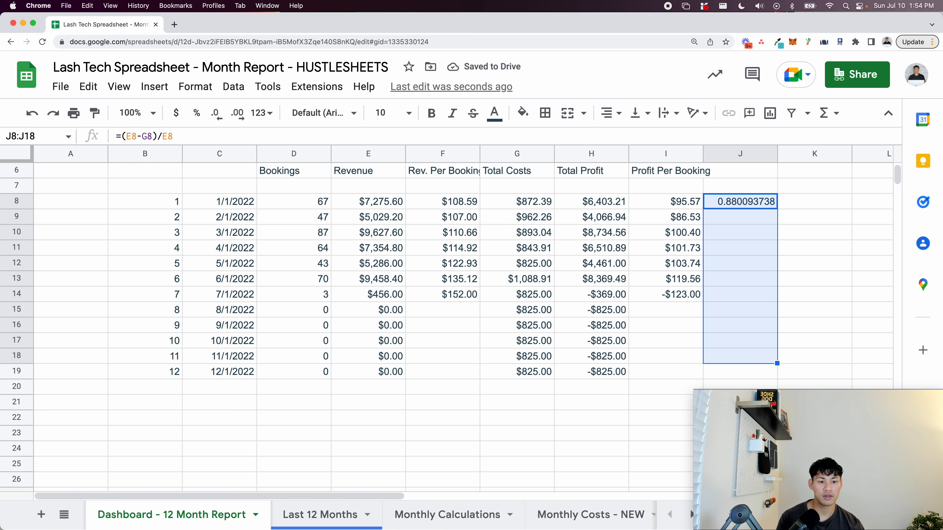
key("super+d")
- Change J8 to =IFERROR((E8-G8)/E8,), refill it down to J19 and format the range as percent
key("Up")
key("Down")
key("Return")
key("Left")
key("Left")
key("Left")
key("Left")
key("Left")
key("Left")
key("Left")
key("Left")
key("Left")
key("Left")
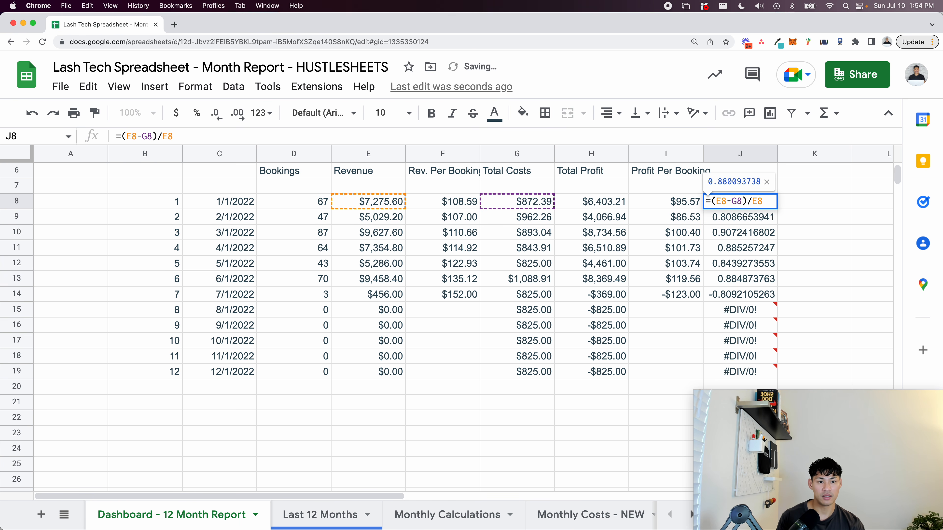
type("IFERROR(")
key("super+Right")
type(", )")
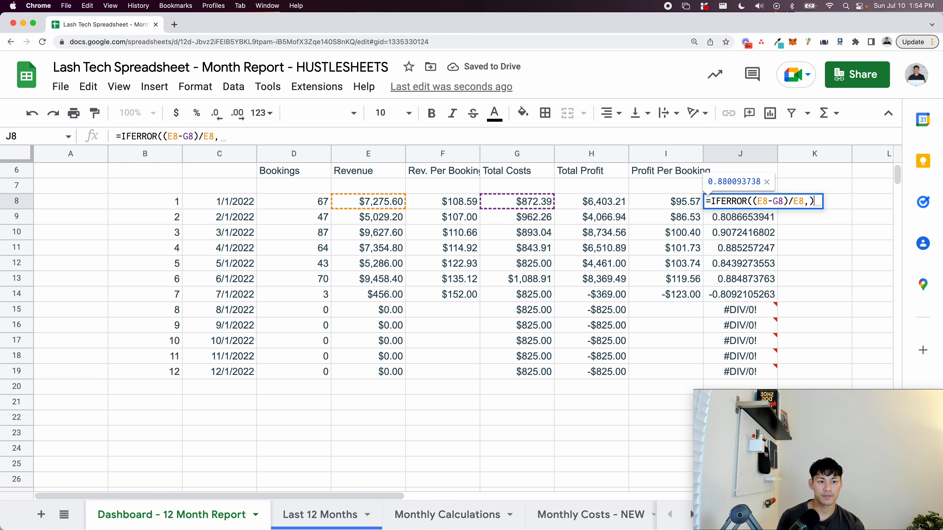
key("Return")
key("Up")
key("super+shift+Down")
key("super+d")
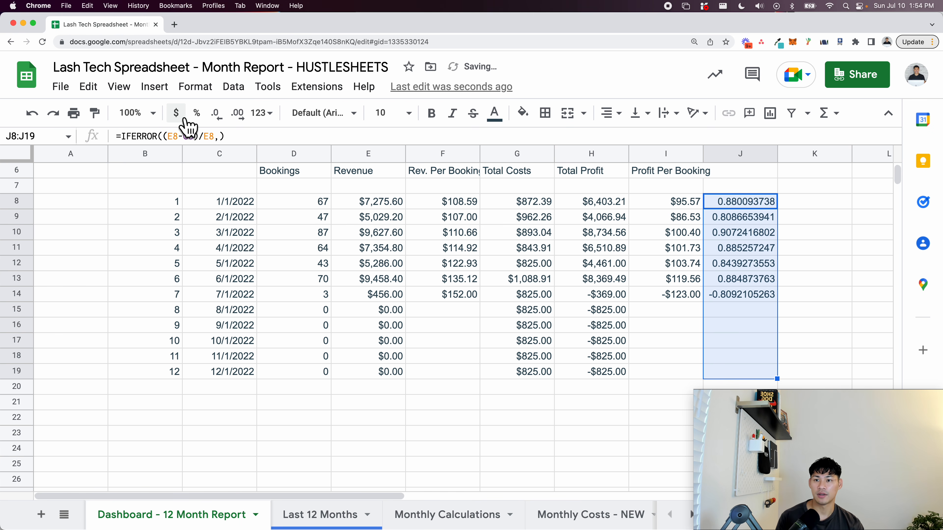
left_click(196, 113)
- Wrap the text of the column headings in row 6 and make them bold
left_click(17, 171)
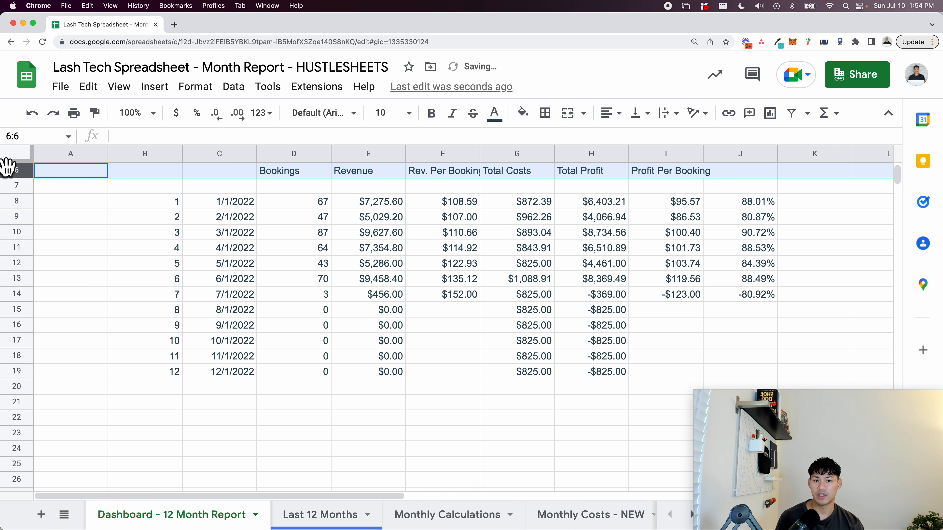
left_click(195, 87)
mouse_move(248, 219)
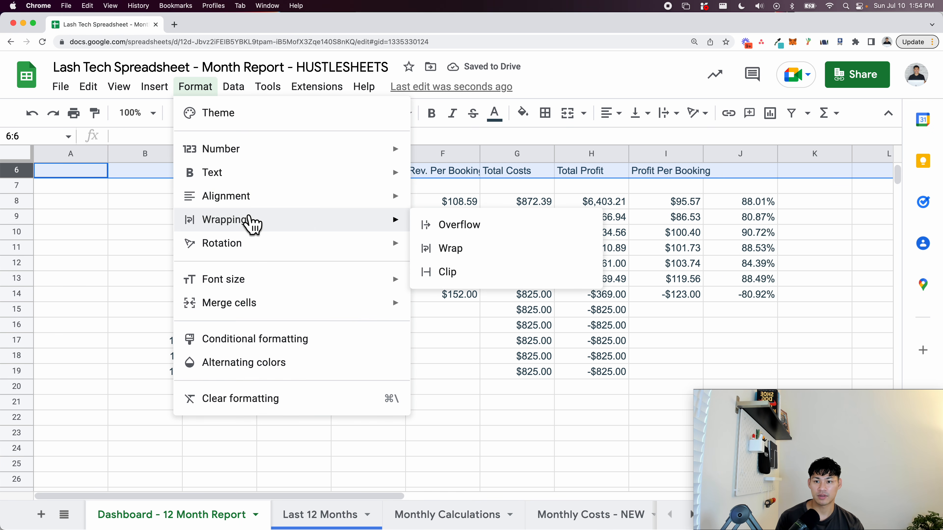
left_click(477, 263)
key("cmd+b")
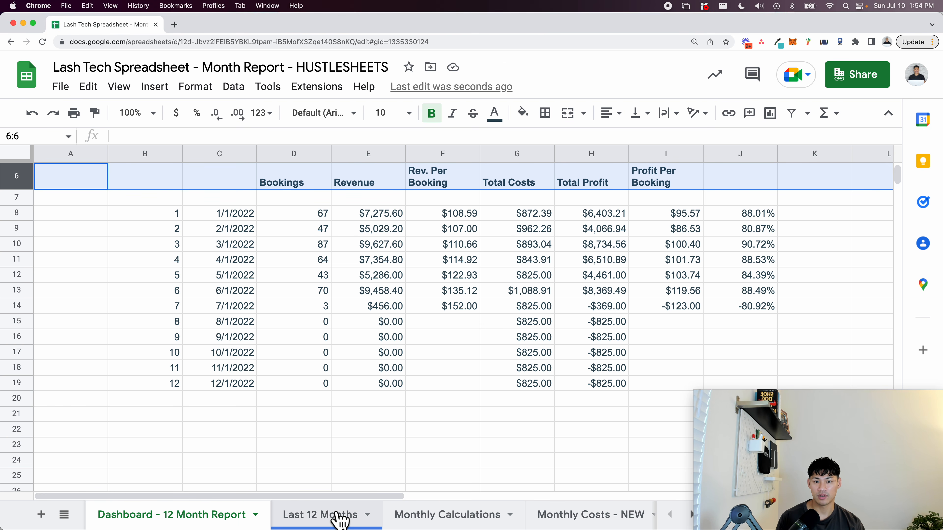
- Check the totals row in Last 12 Months and total the dashboard's bookings in D7 with =SUM(D8:D19)
left_click(322, 519)
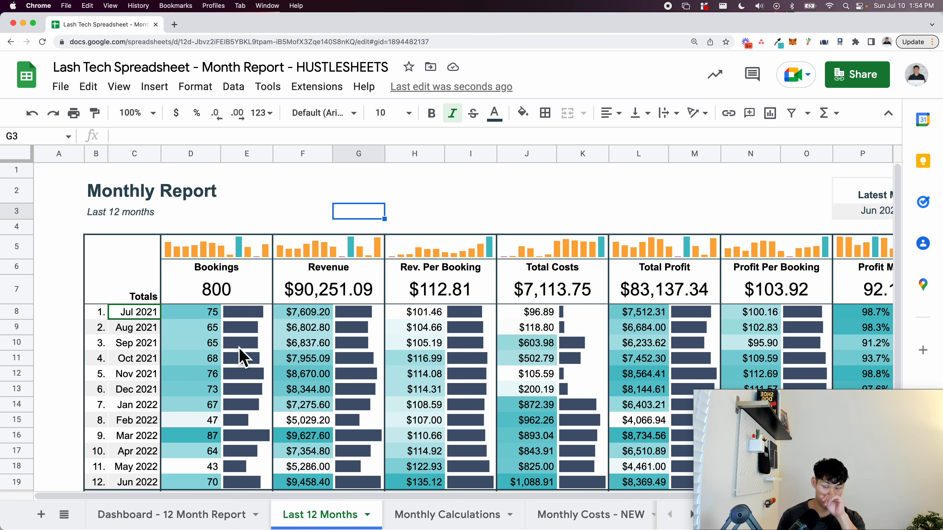
left_click(238, 295)
left_click(419, 298)
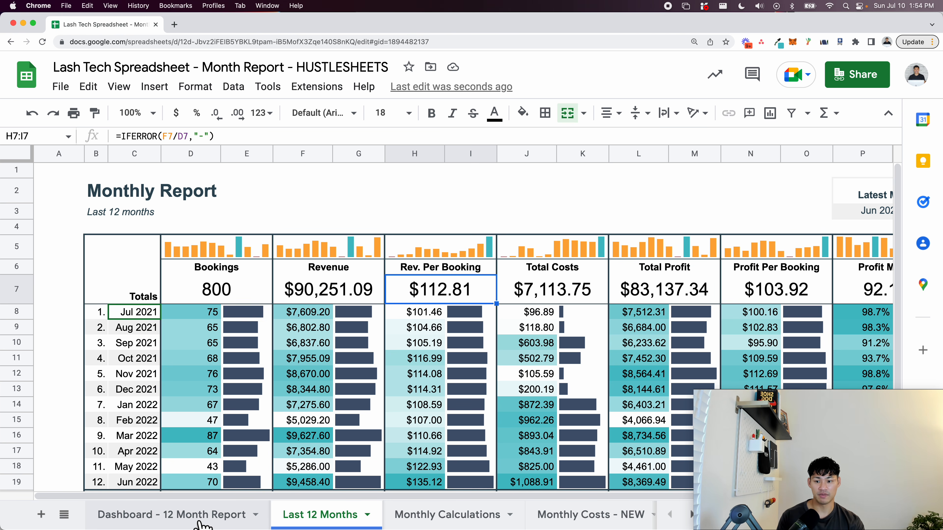
left_click(219, 515)
left_click(302, 201)
type("=sum(")
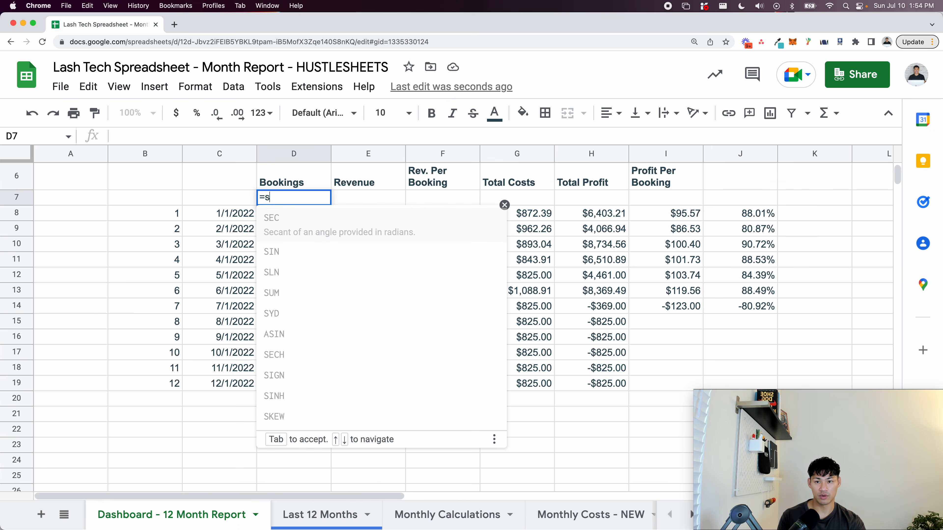
left_click(275, 277)
left_click_drag(301, 218, 315, 390)
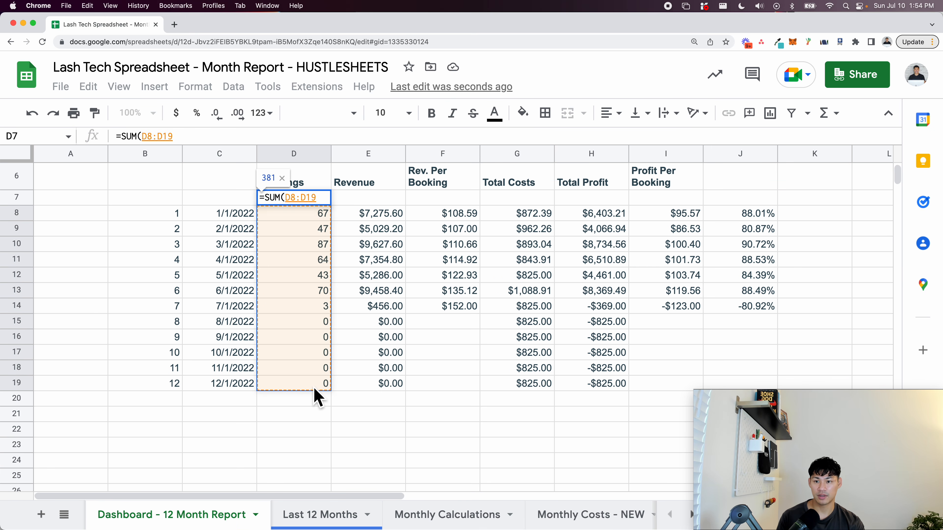
key("Return")
- Copy the SUM total from D7 across row 7 into E7 through I7
key("Up")
key("super+c")
key("Right")
key("super+v")
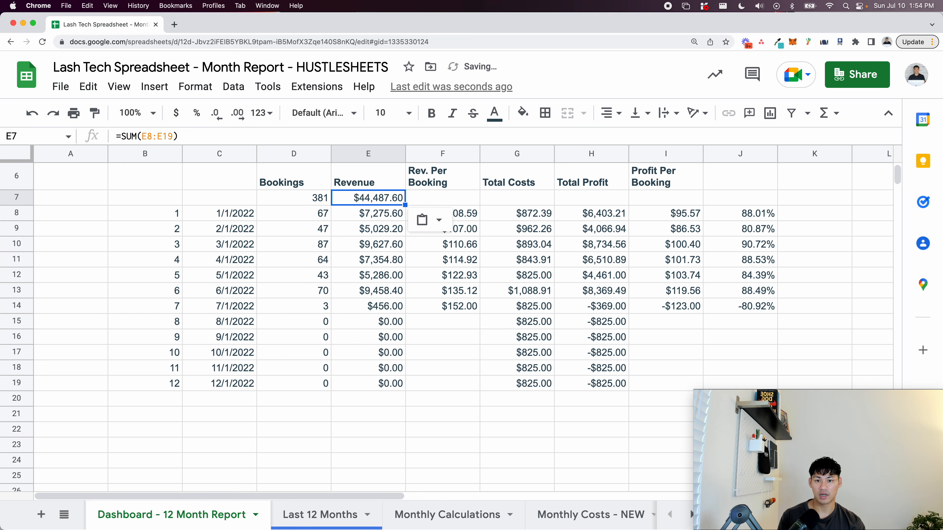
key("Right")
key("super+v")
key("Right")
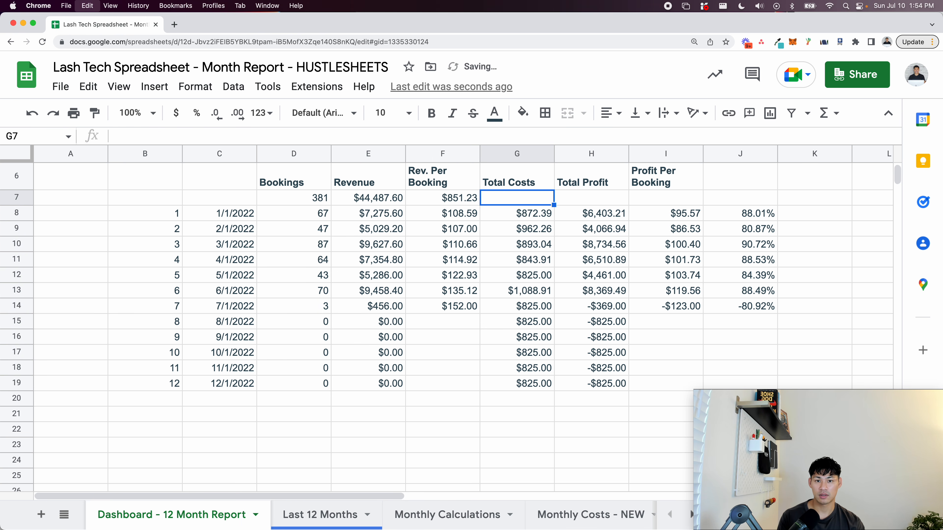
key("super+v")
key("Left")
key("Return")
key("Escape")
key("Right")
key("Return")
key("Escape")
key("Right")
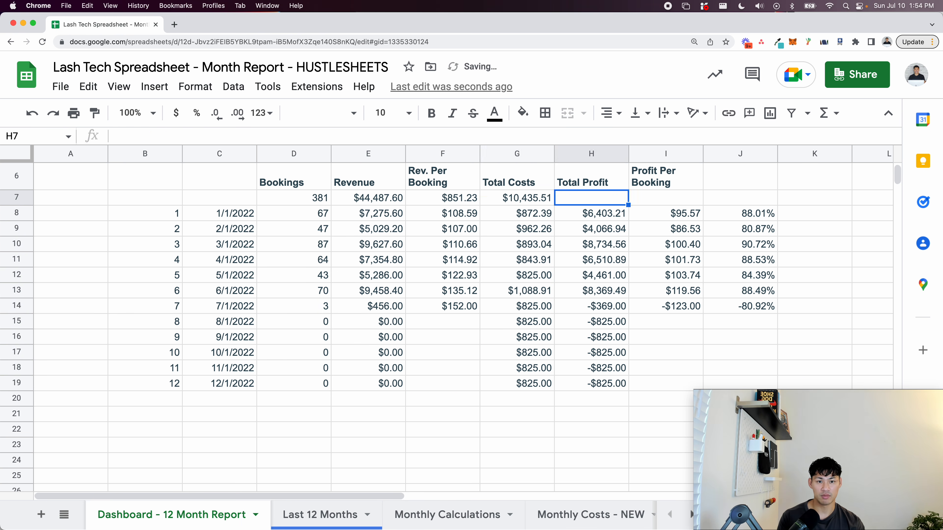
key("super+v")
key("Right")
key("super+v")
key("Right")
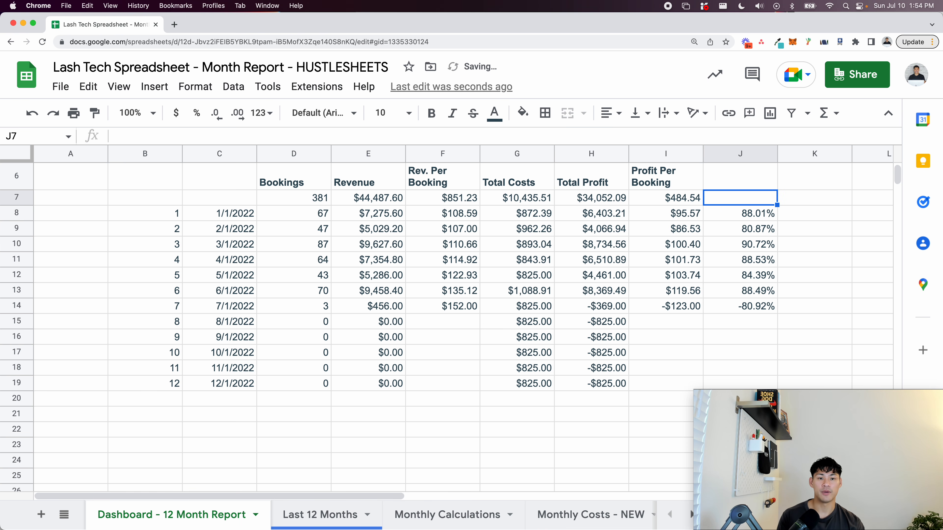
- Clear the SUM totals under Rev. Per Booking in F7 and Profit Per Booking in I7
key("Left")
key("Left")
key("Left")
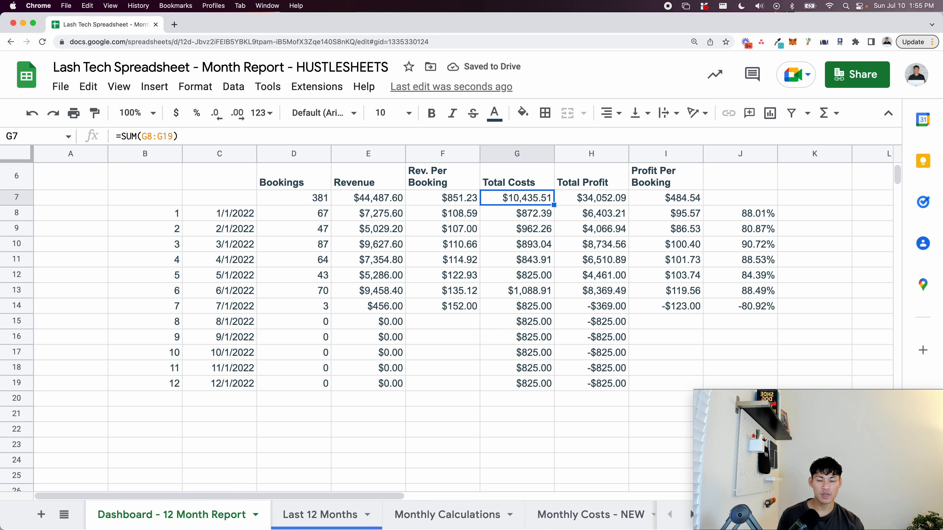
key("Left")
key("BackSpace")
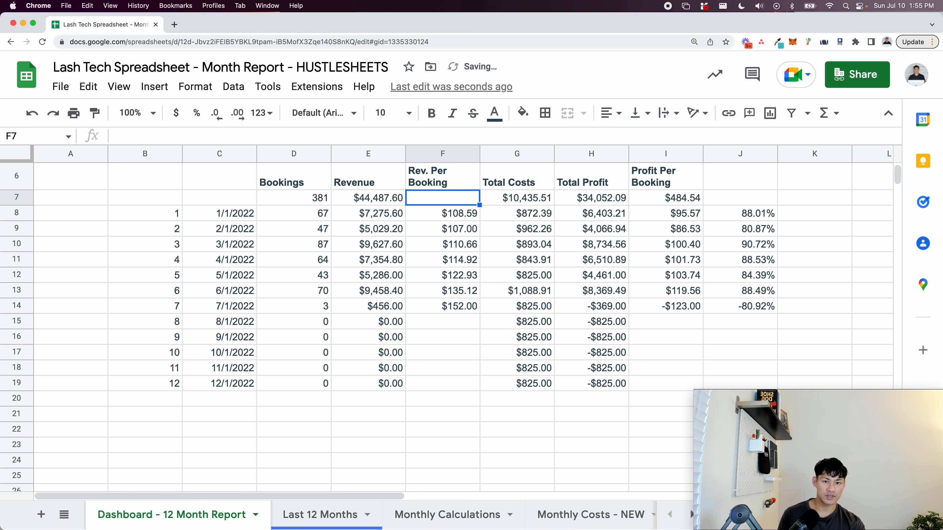
left_click(679, 204)
key("BackSpace")
- Enter the column heading "Profit Margin" in J6
left_click(730, 188)
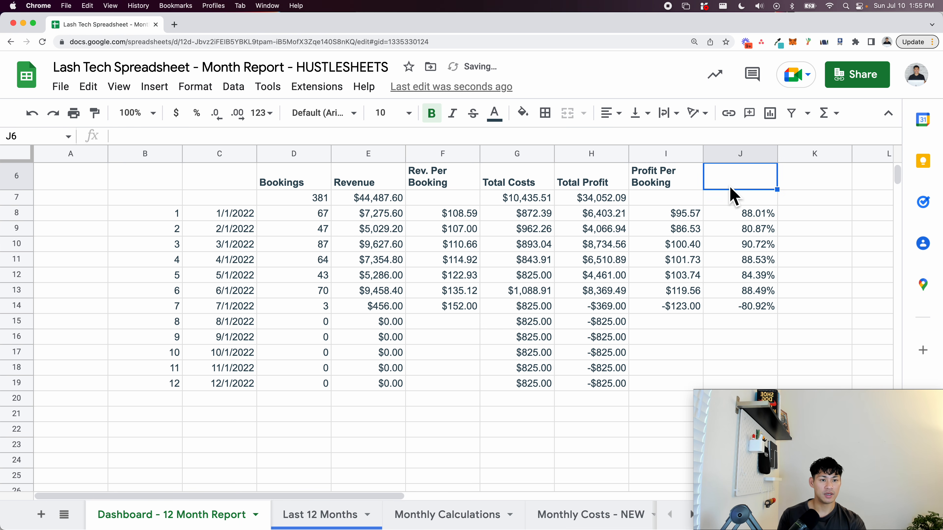
type("Profit Marg")
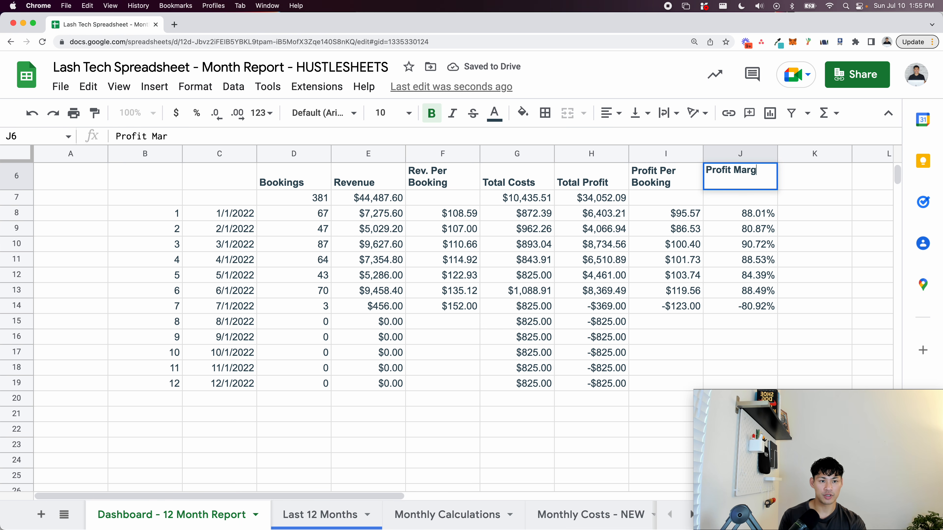
type("in")
key("Return")
- Calculate the overall revenue per booking in F7 with =E7/D7
left_click(446, 200)
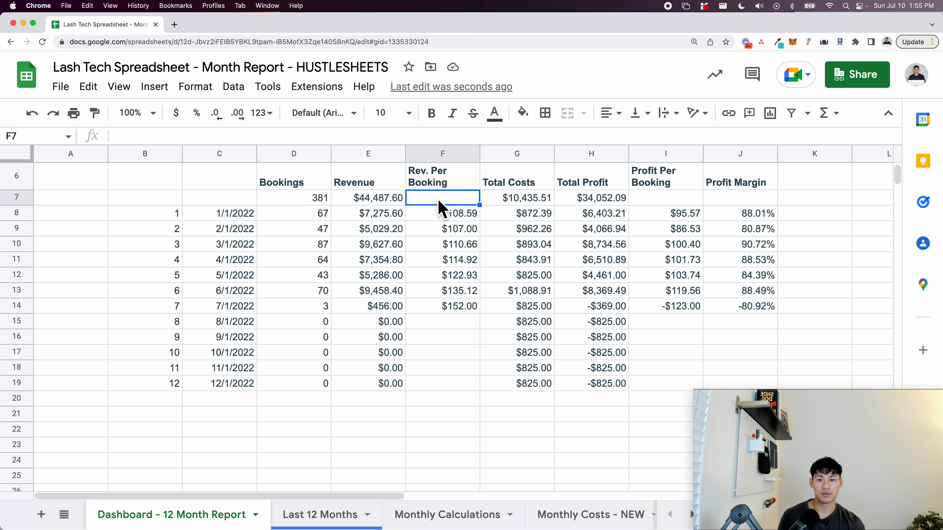
type("=")
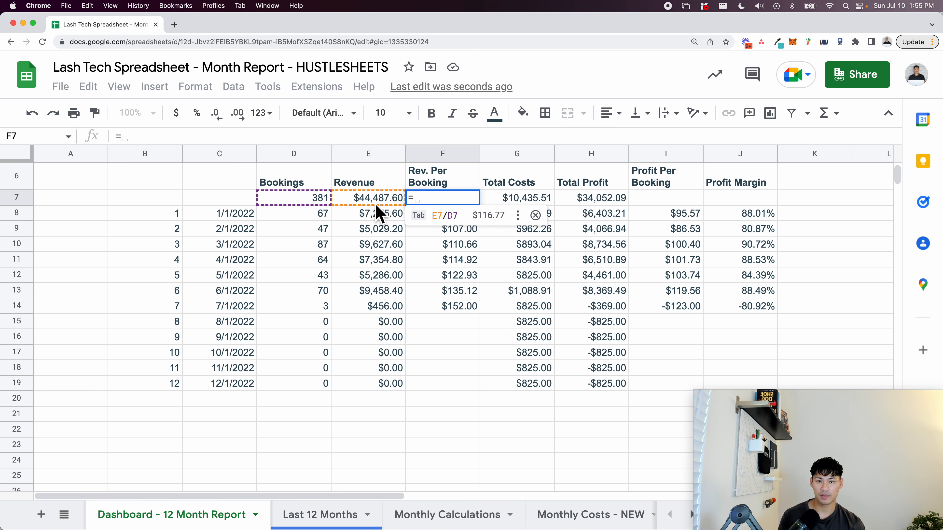
left_click(359, 199)
type("/")
left_click(295, 200)
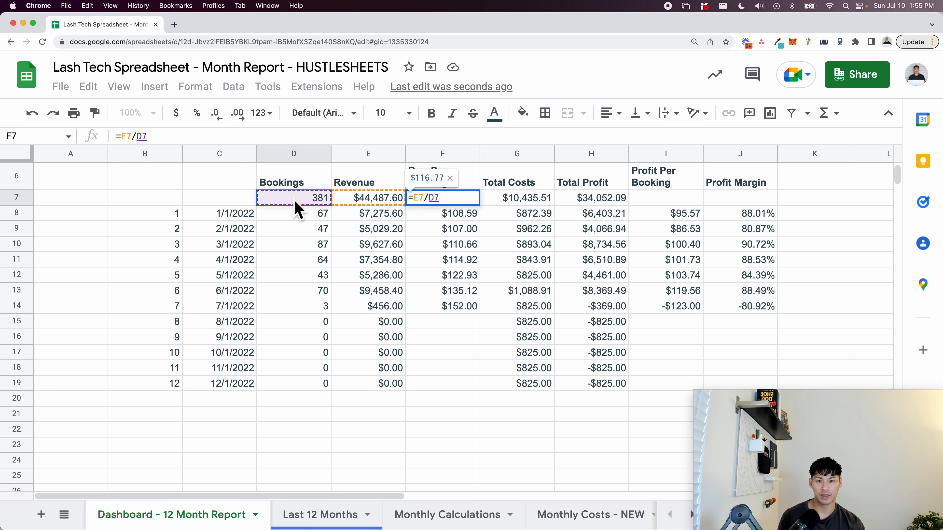
key("Return")
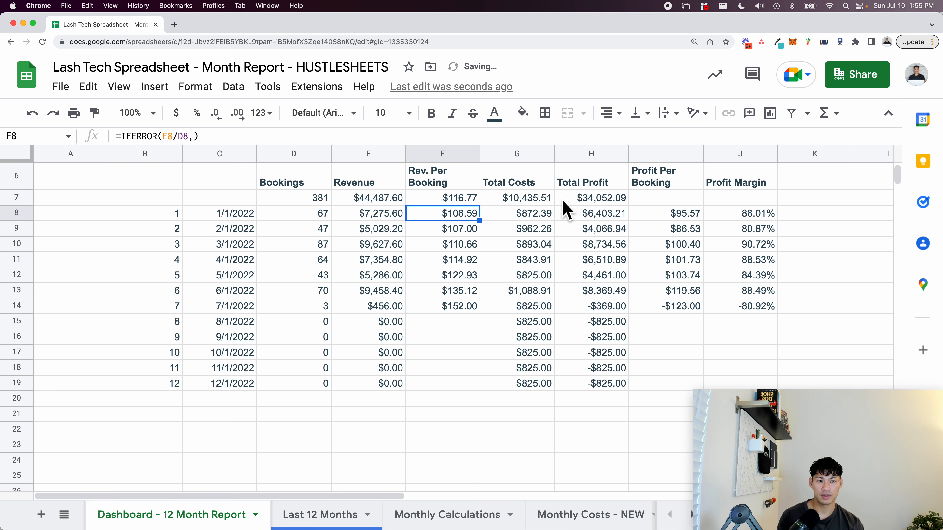
- Calculate the overall profit per booking in I7 with =H7/D7
left_click(669, 187)
left_click(668, 196)
type("=")
left_click(615, 203)
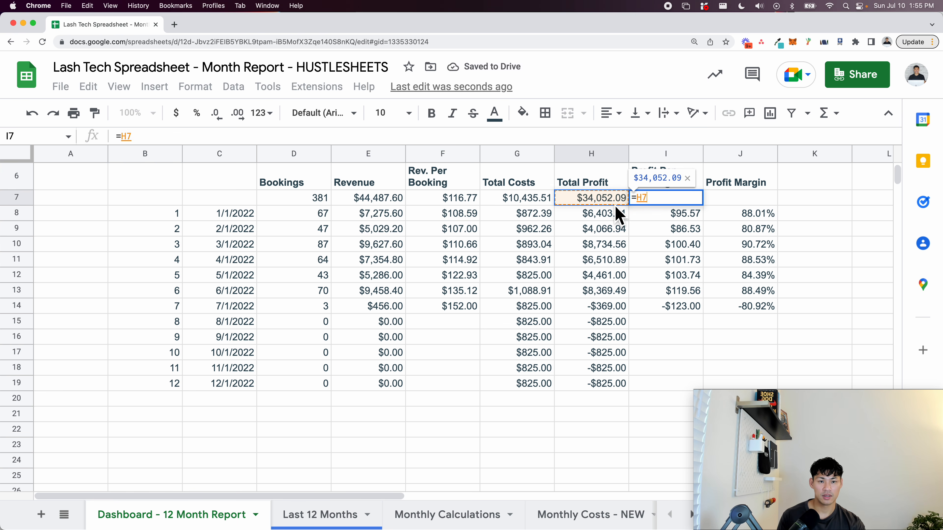
type("/")
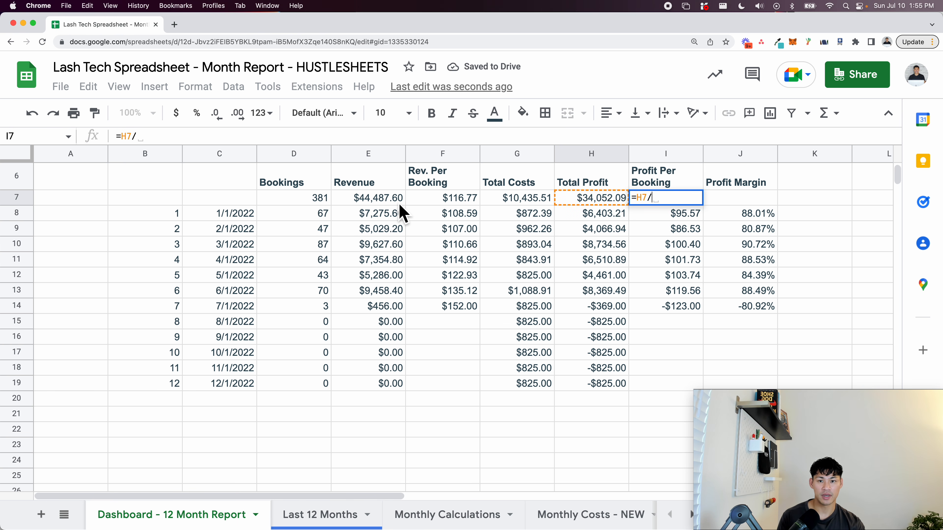
left_click(316, 197)
key("Return")
- Calculate the overall profit margin in J7 with =(E7-G7)/E7 and format it as a percentage
left_click(737, 199)
type("=(")
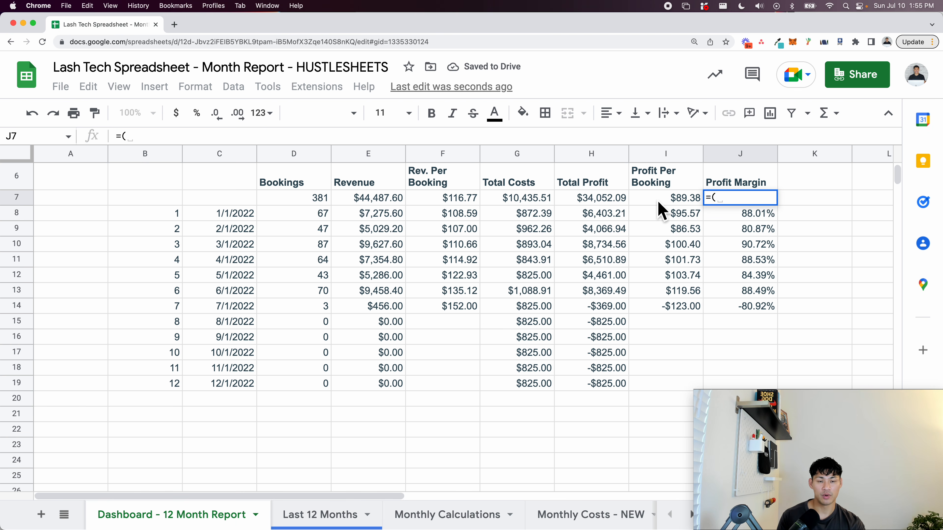
left_click(442, 201)
left_click(386, 201)
type("-")
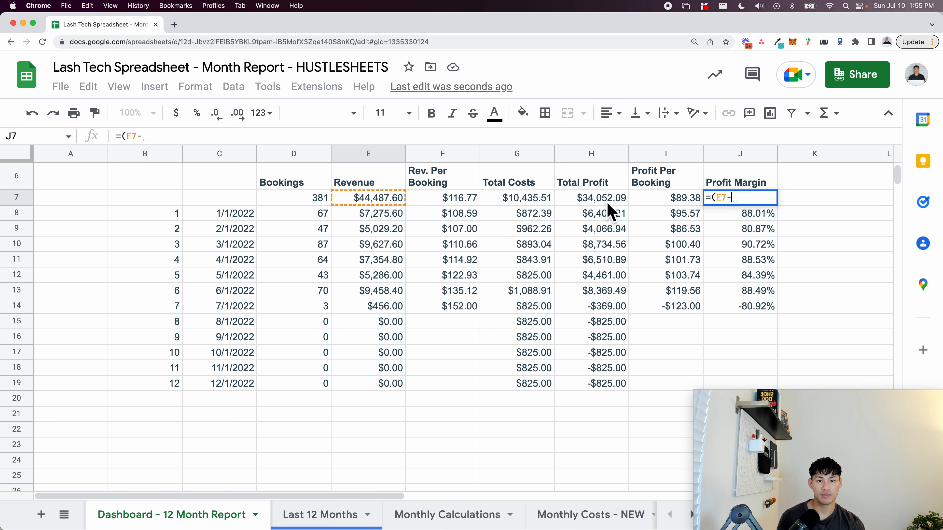
left_click(533, 202)
type("_")
key("BackSpace")
type(")/")
left_click(378, 200)
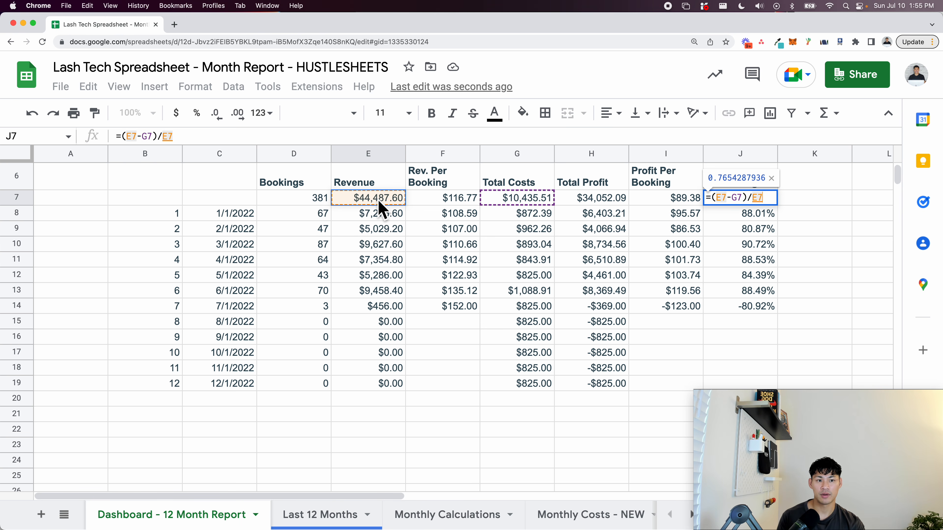
key("Return")
key("Up")
left_click(196, 113)
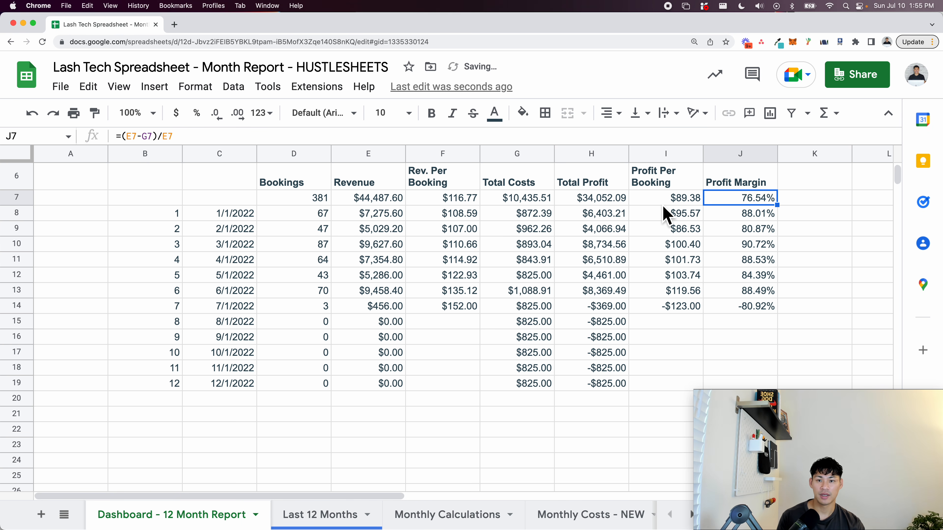
- Set the whole totals row 7 to font size 20 and wrap its text
key("shift+space")
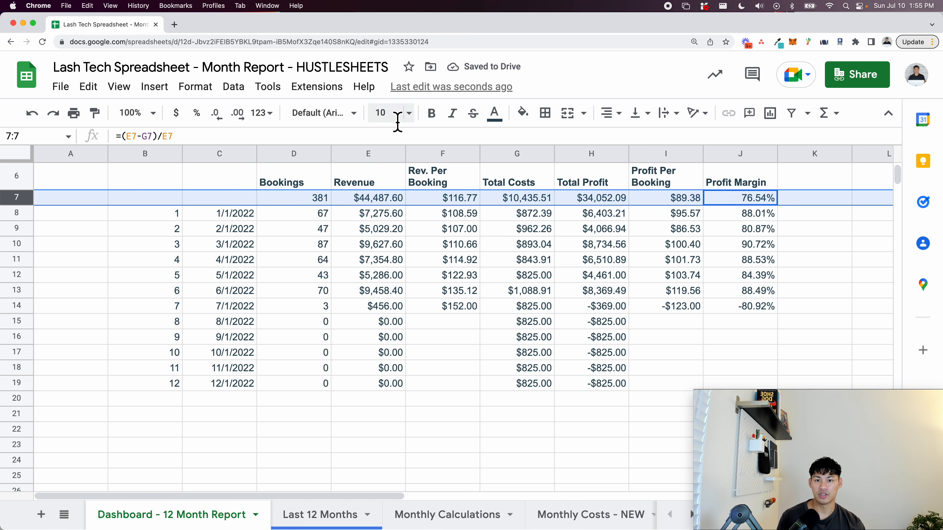
left_click(409, 113)
left_click(386, 352)
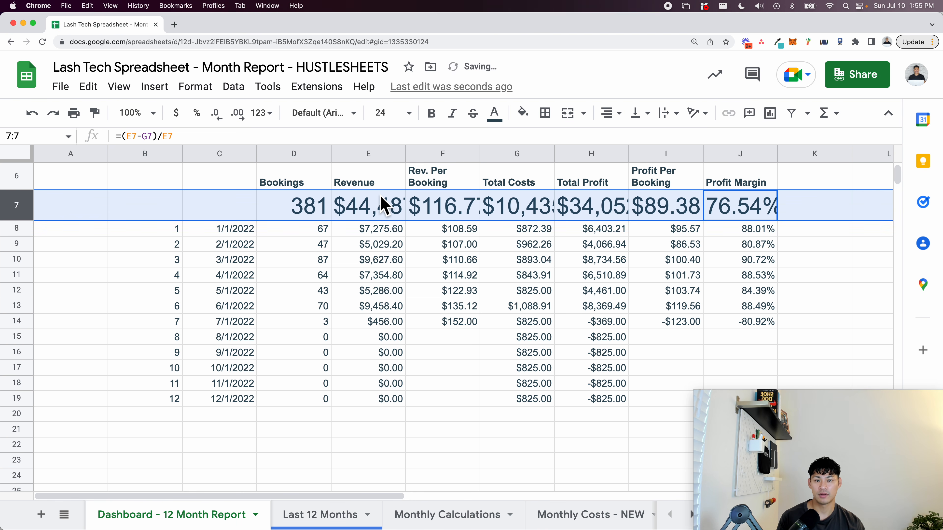
left_click(393, 112)
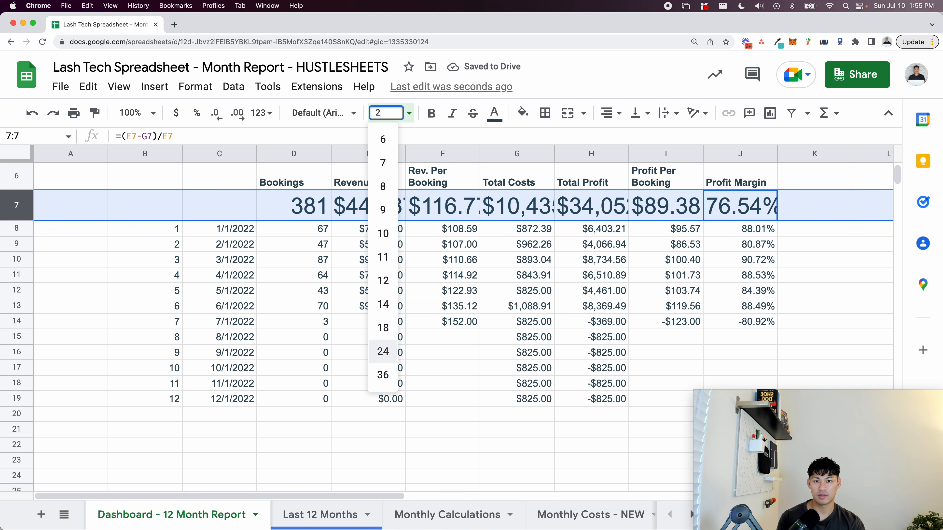
type("20")
key("Return")
left_click(195, 86)
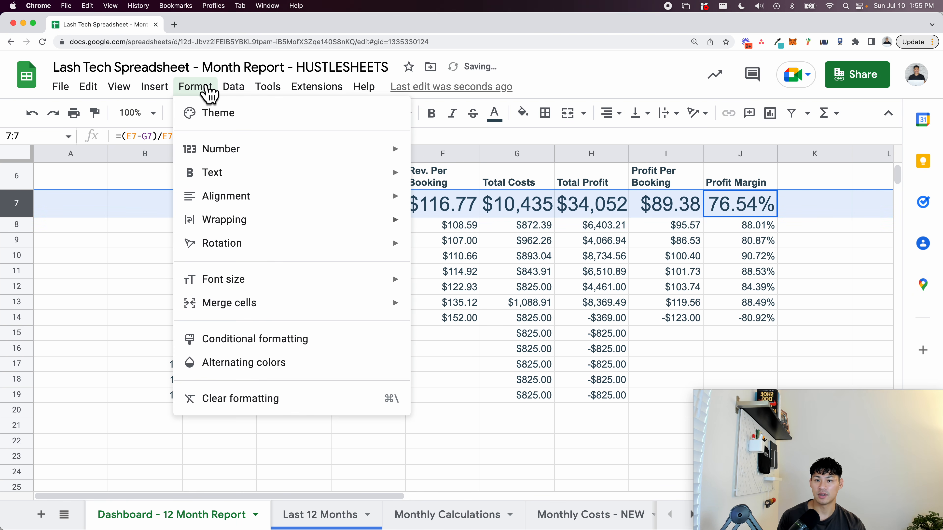
mouse_move(282, 220)
left_click(483, 250)
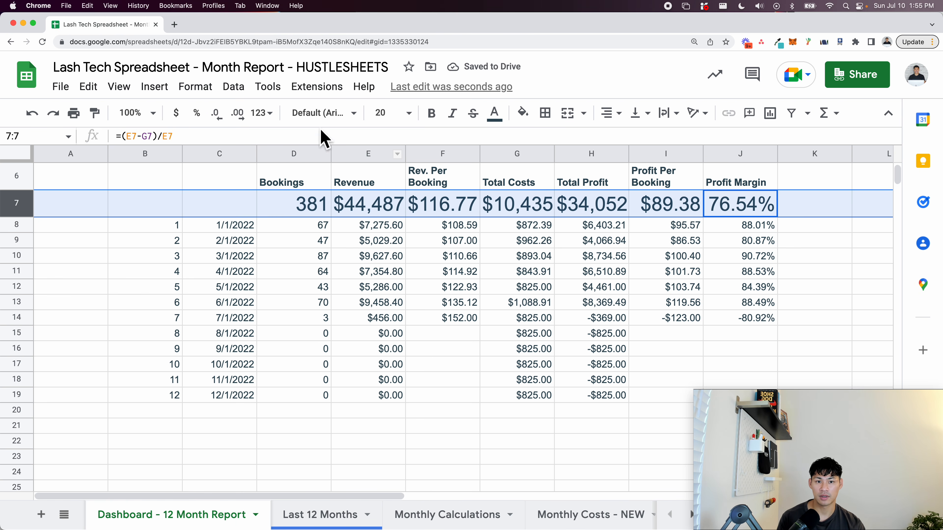
- Reduce the font size of totals row 7 to 14
left_click(394, 113)
left_click(386, 335)
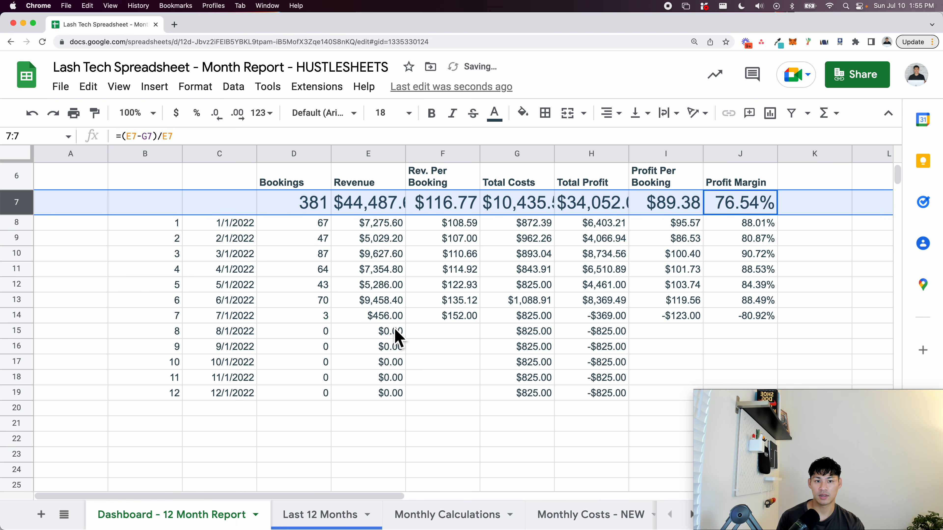
left_click(399, 114)
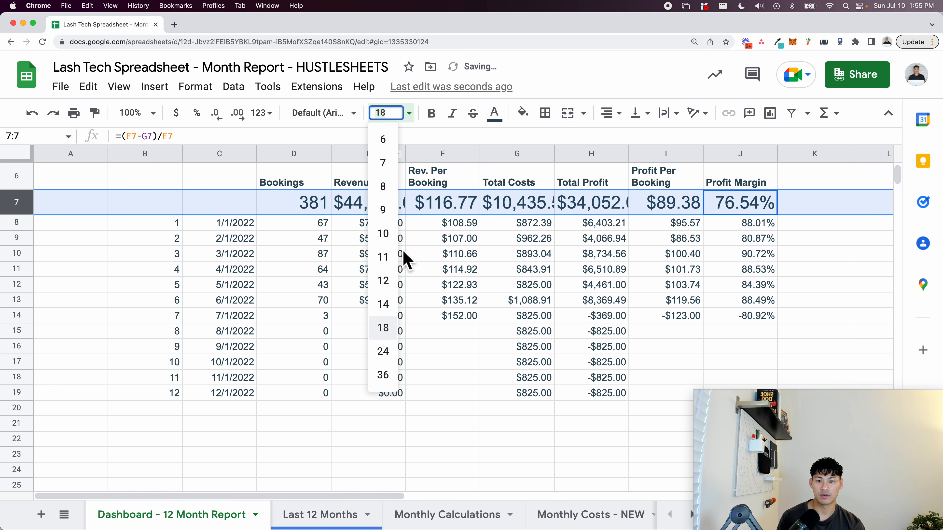
left_click(393, 311)
left_click(397, 315)
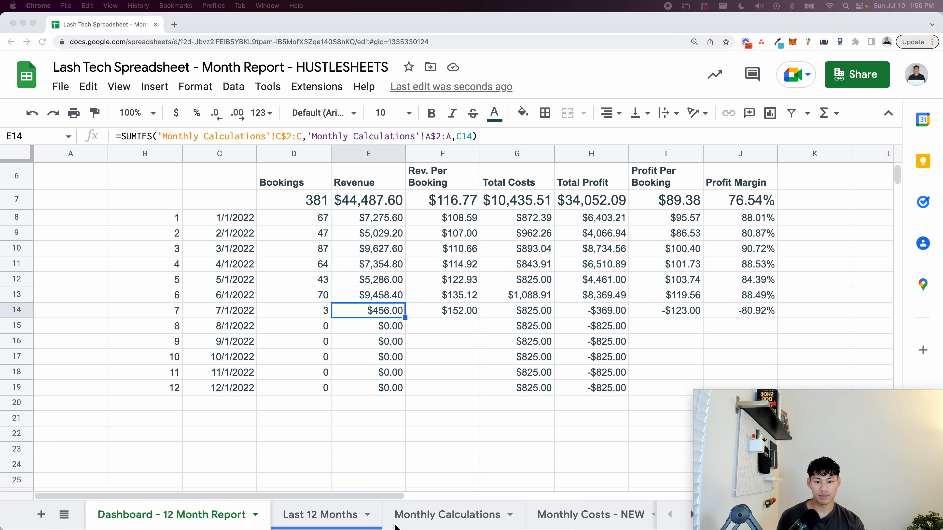
- Tick off step 5, Dashboard table, on the STEPS sheet and return to the Dashboard - 12 Month Report sheet
scroll(407, 526, "right", 3)
scroll(407, 527, "right", 10)
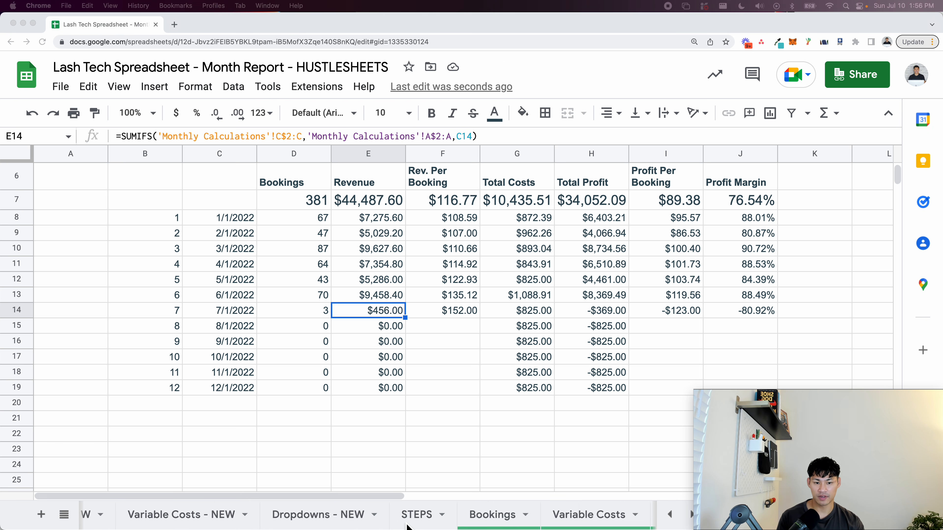
left_click(417, 516)
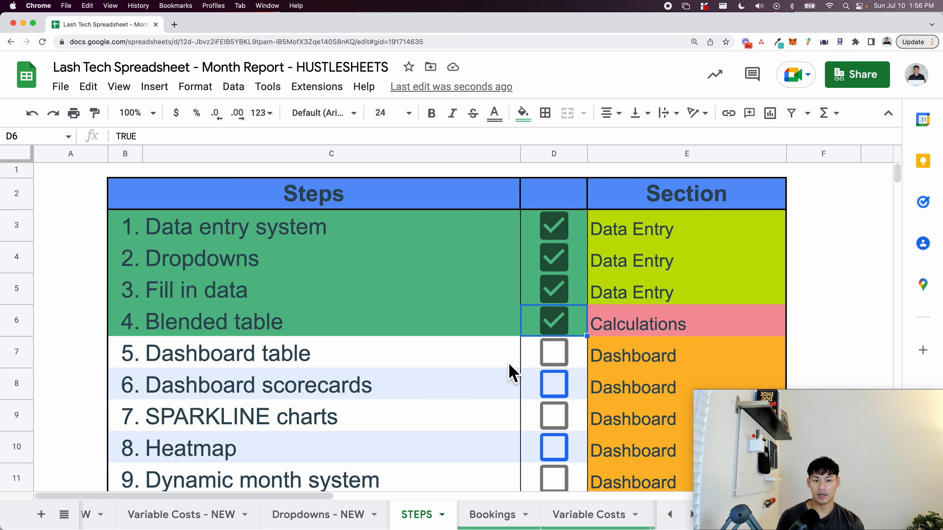
left_click(556, 361)
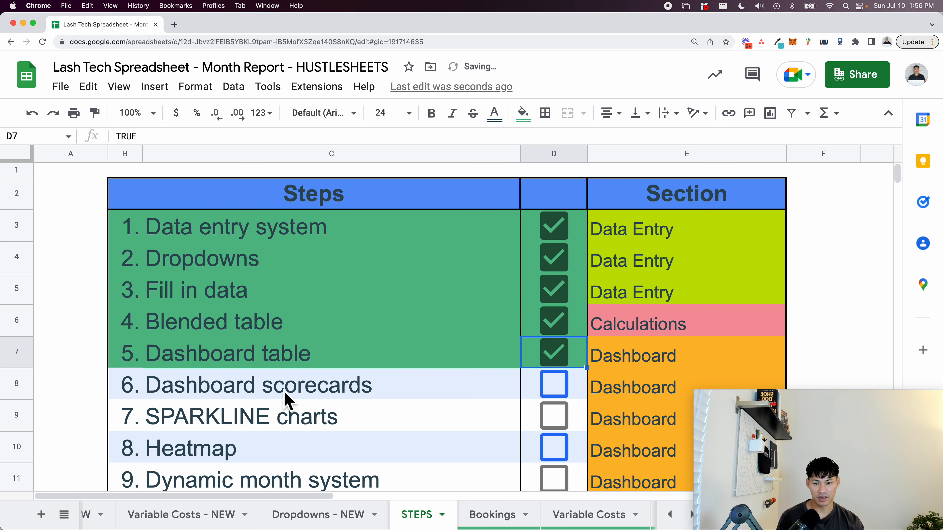
scroll(269, 519, "left", 5)
scroll(252, 516, "left", 3)
left_click(227, 516)
left_click(321, 343)
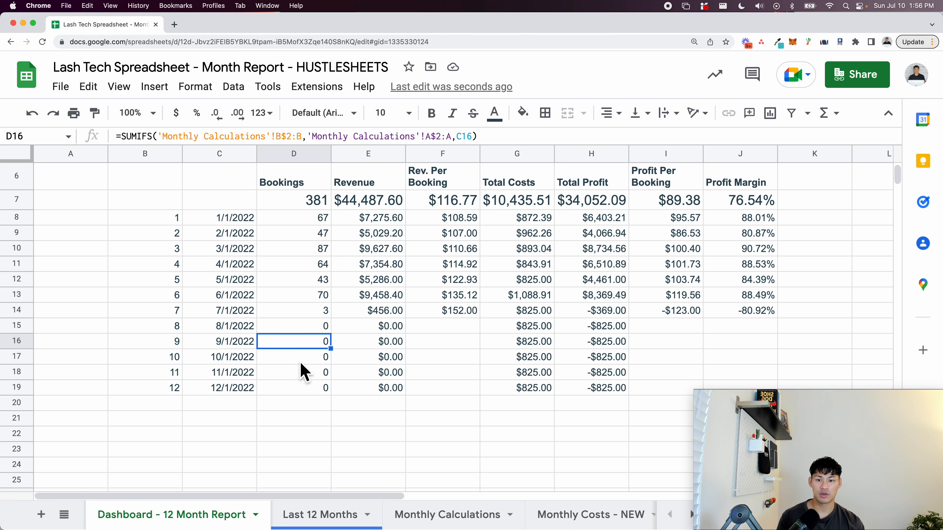
left_click(314, 405)
left_click_drag(293, 206, 730, 202)
key("super+c")
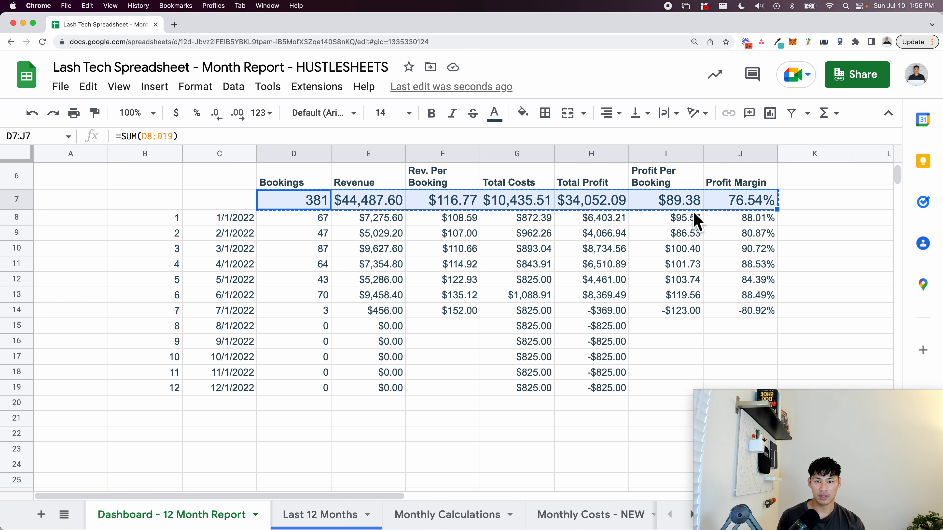
key("Escape")
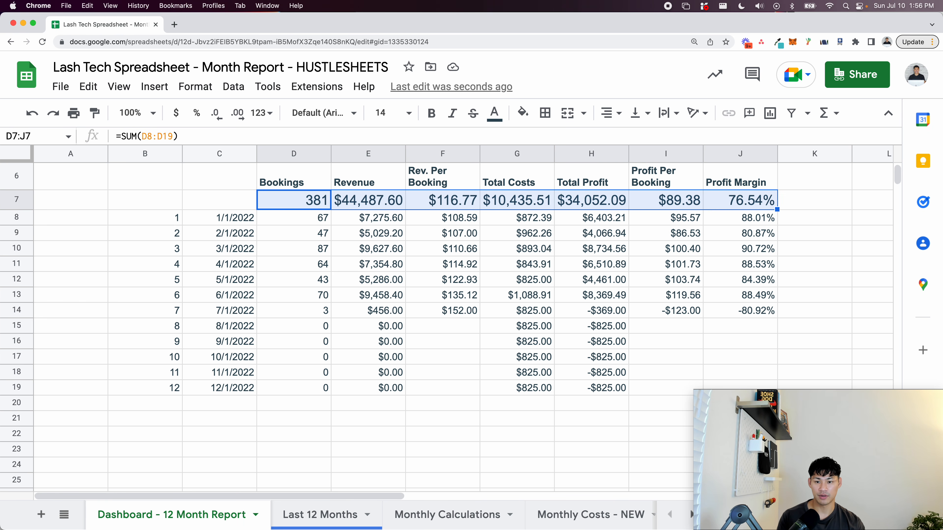
left_click(316, 405)
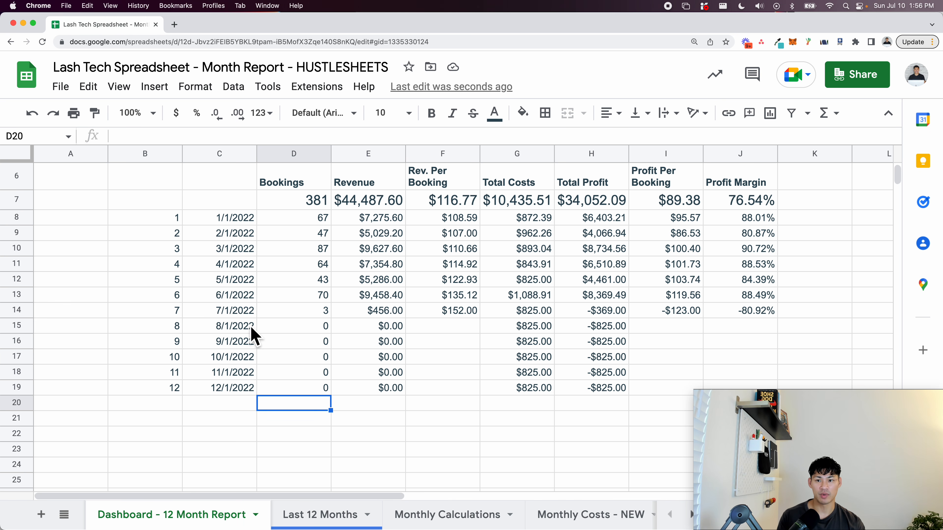
- Enter the row labels "Totals" in C7 and "Avg. Per Month" in C20
left_click(230, 203)
type("Totals")
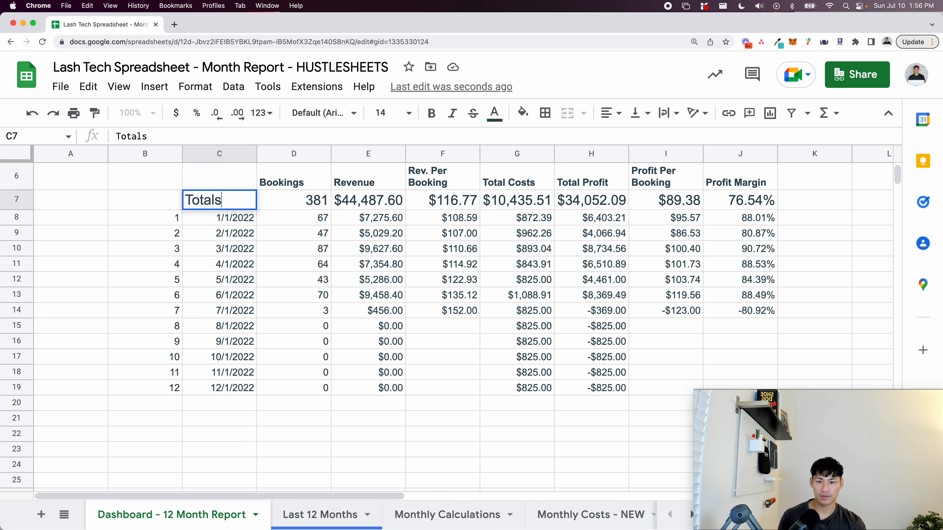
key("Return")
left_click(228, 404)
type("Avg.")
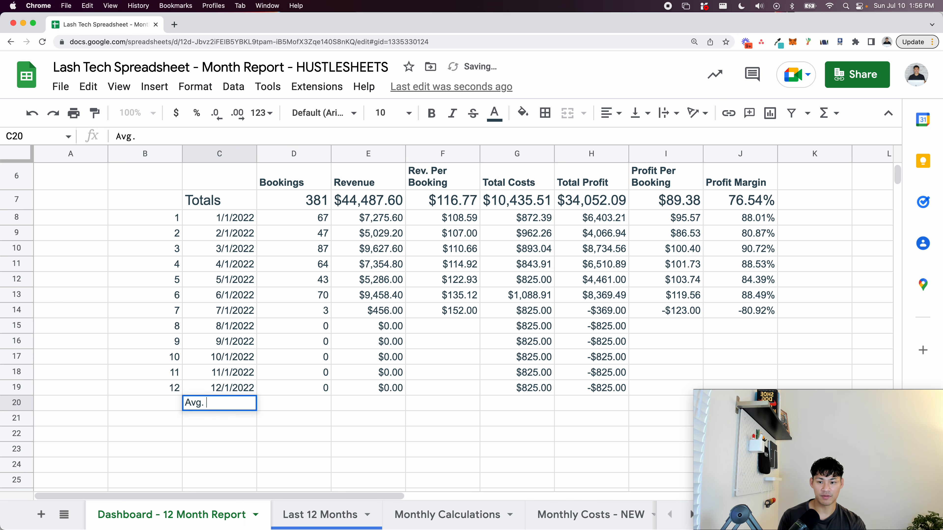
type(" Per Month")
key("Return")
- Calculate the average monthly bookings in D20 with =AVERAGE(D8:D19)
key("Right")
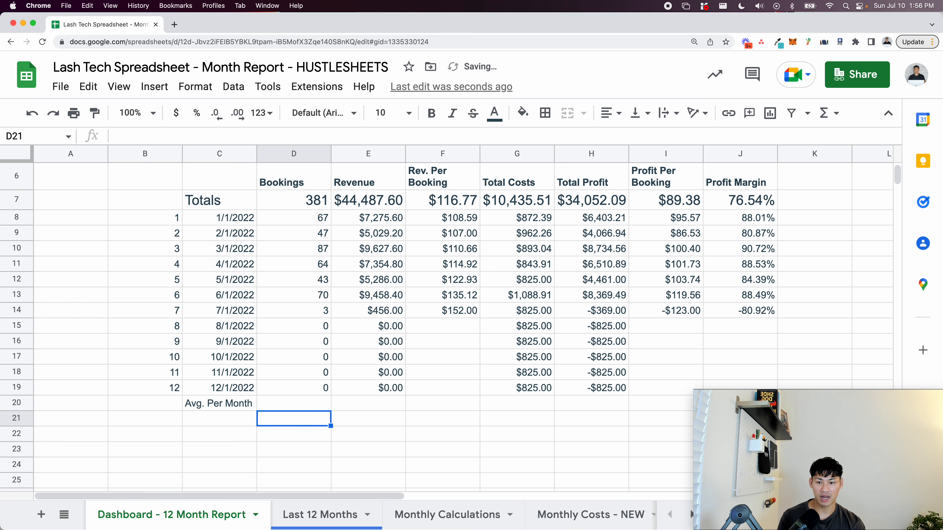
key("Up")
type("=aver")
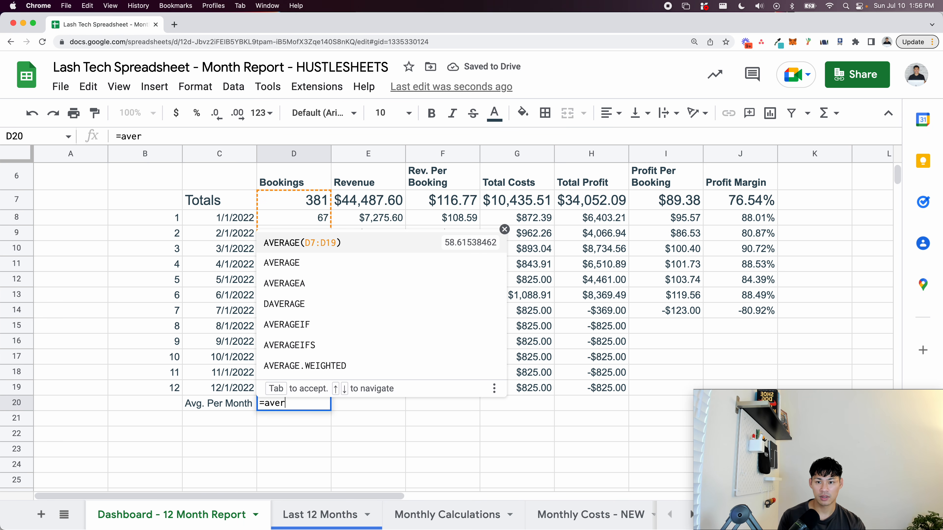
left_click(321, 264)
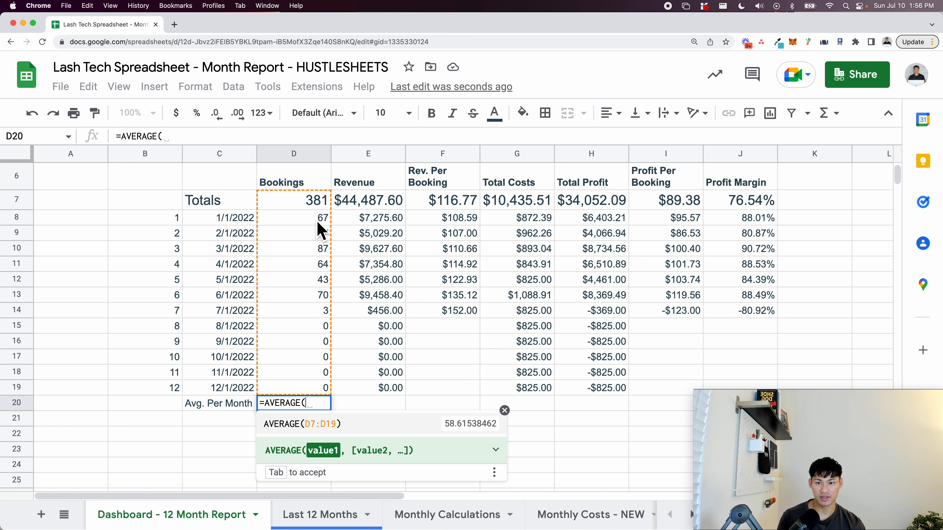
left_click_drag(318, 225, 322, 389)
key("Return")
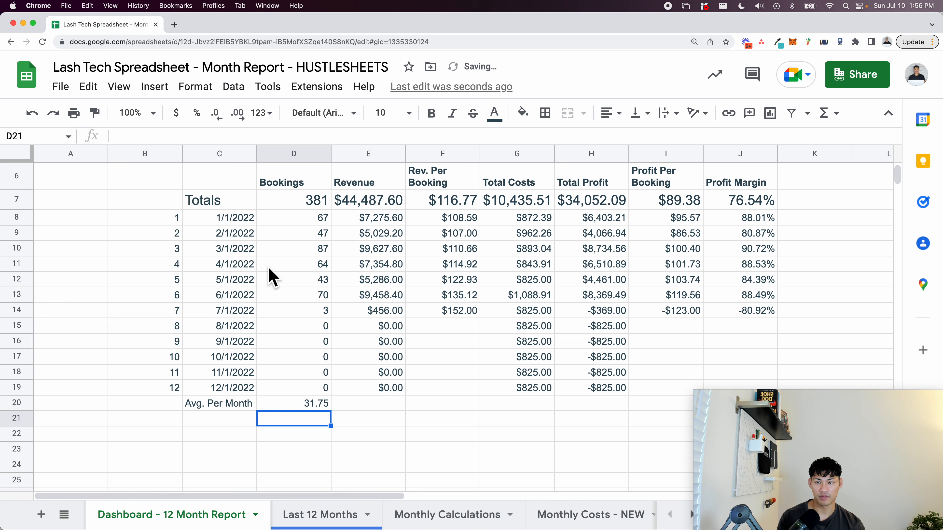
- Copy the AVERAGE formula from D20 across row 20 into E20 through J20
key("Up")
key("super+c")
key("Right")
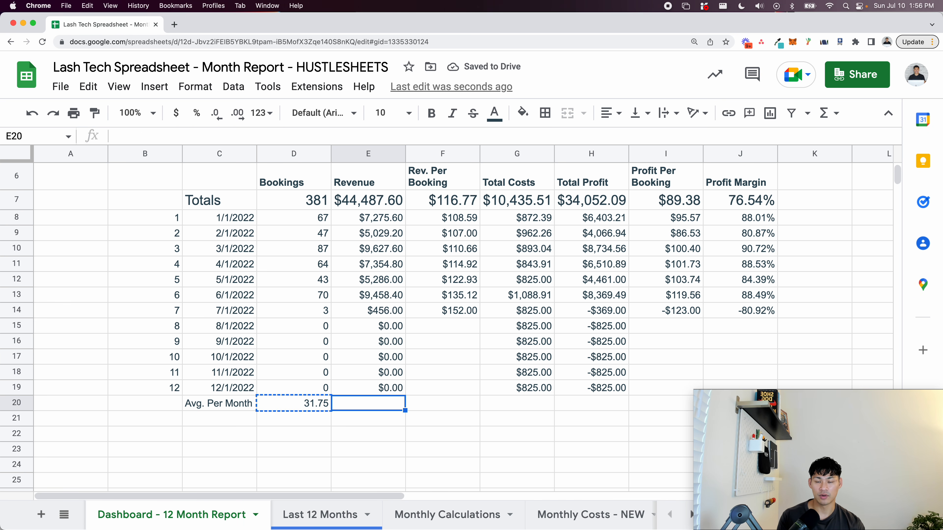
key("super+v")
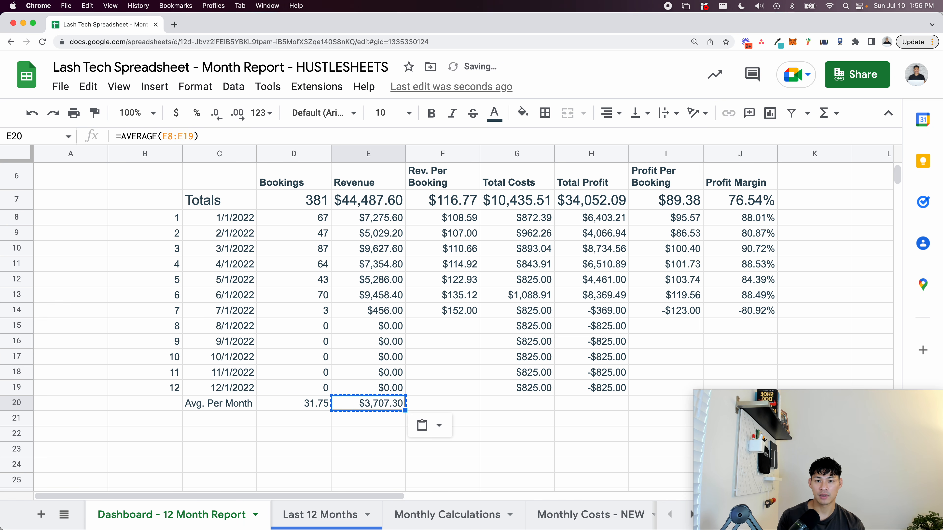
key("Right")
key("super+v")
key("Right")
key("super+v")
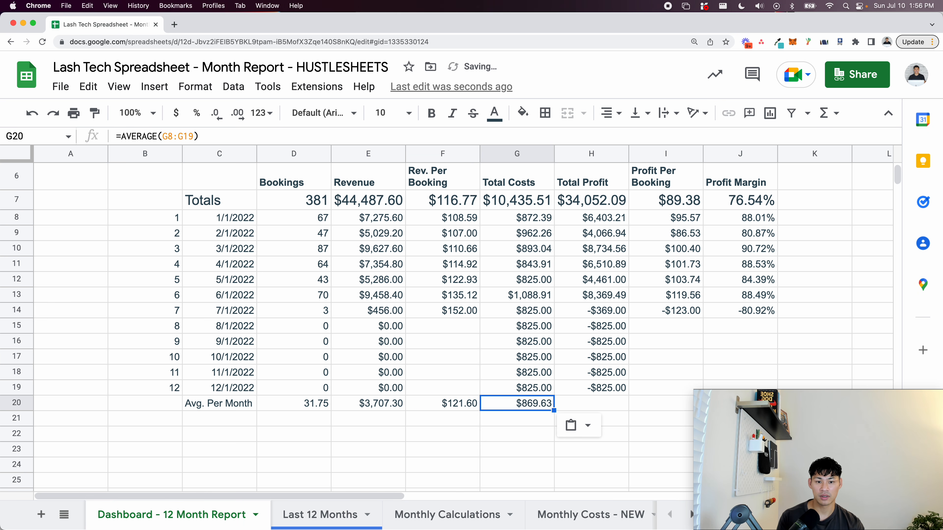
key("shift+Right")
key("shift+Right")
key("shift+Right")
- Apply the formatting of the totals row C7:J7 to the Avg. Per Month row C20:J20
scroll(274, 390, "down", 2)
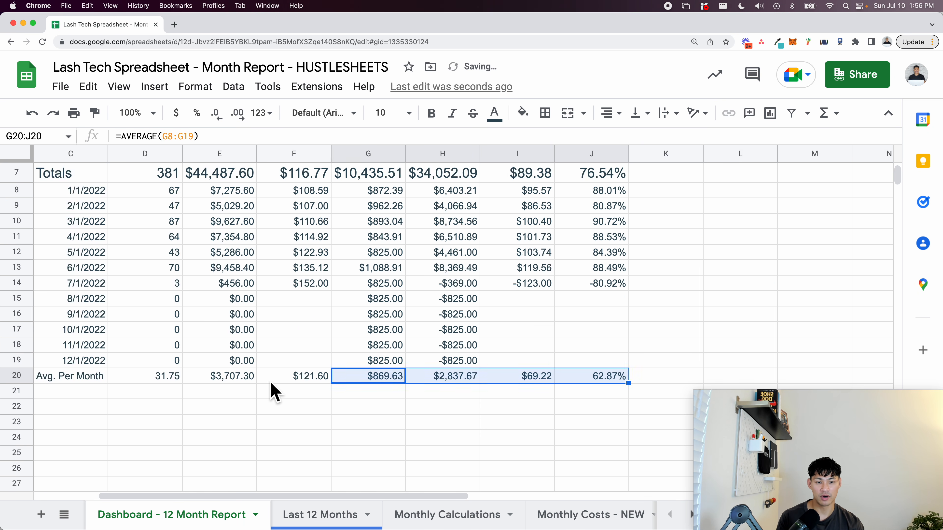
scroll(273, 390, "up", 1)
scroll(274, 390, "down", 1)
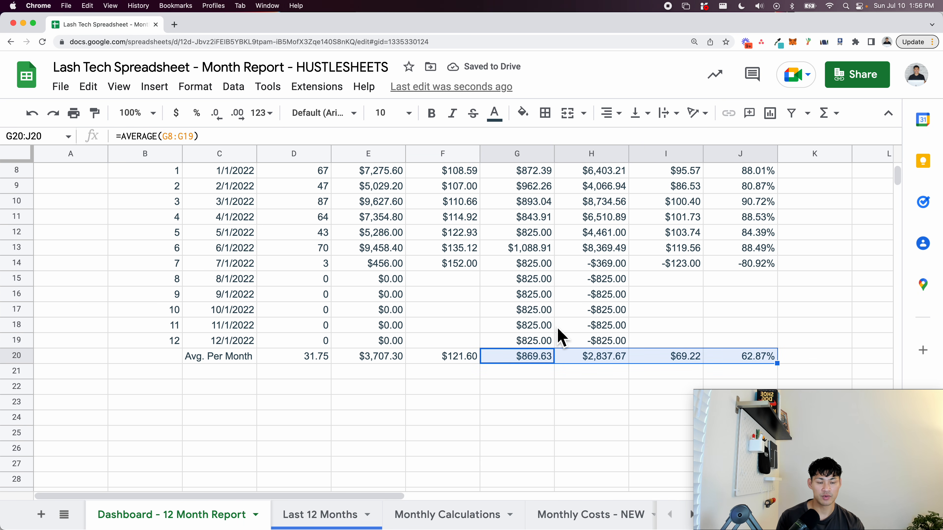
scroll(689, 339, "up", 4)
left_click(664, 253)
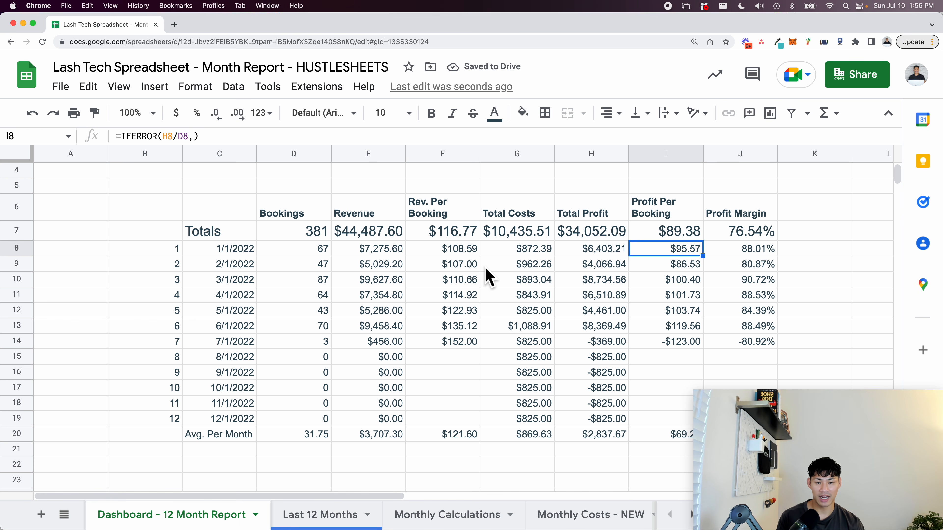
left_click_drag(232, 234, 721, 233)
left_click(95, 113)
left_click(229, 442)
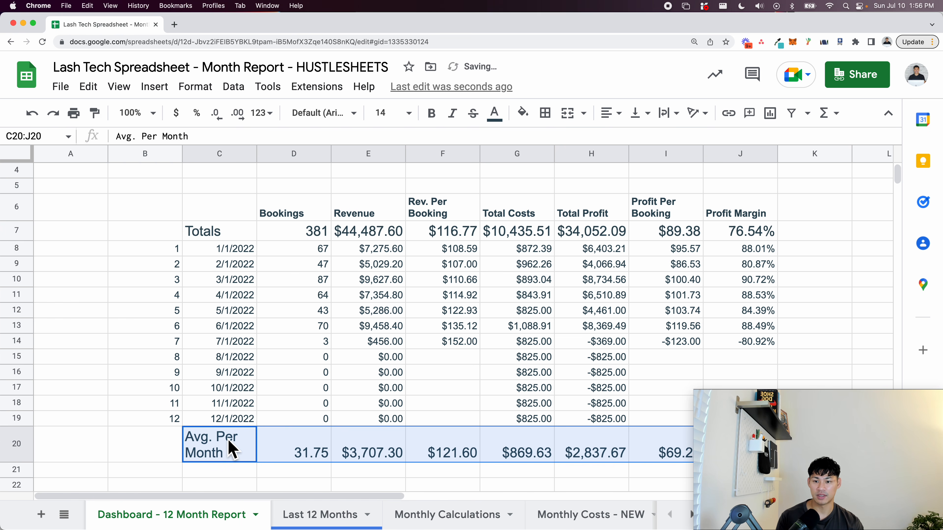
left_click(225, 377)
scroll(225, 386, "down", 1)
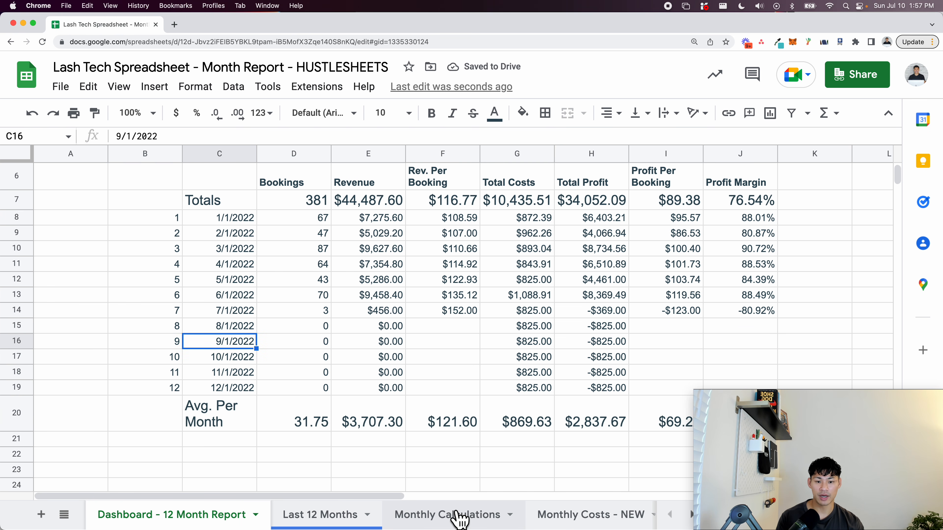
- Examine the month dates in C8:C19 of the dashboard table and the Dynamic month system item on the STEPS sheet
scroll(460, 515, "right", 5)
scroll(465, 516, "right", 2)
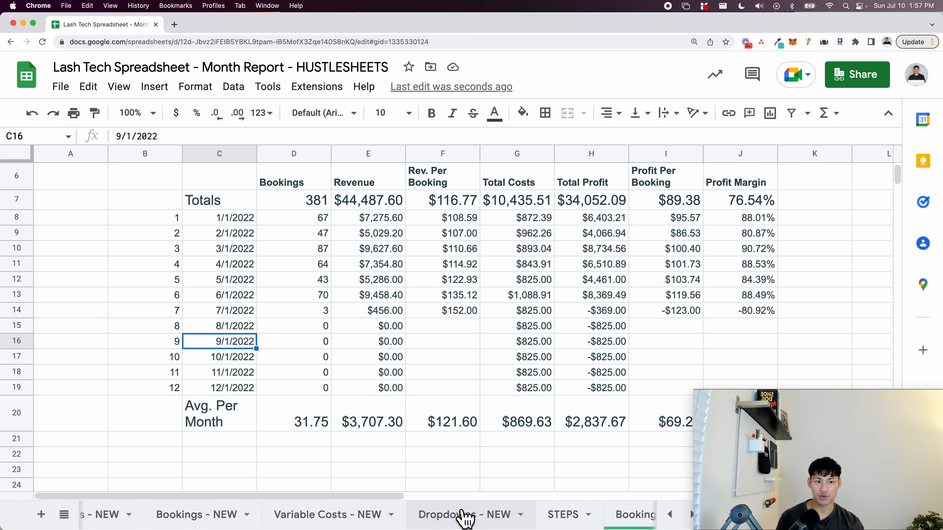
left_click(478, 393)
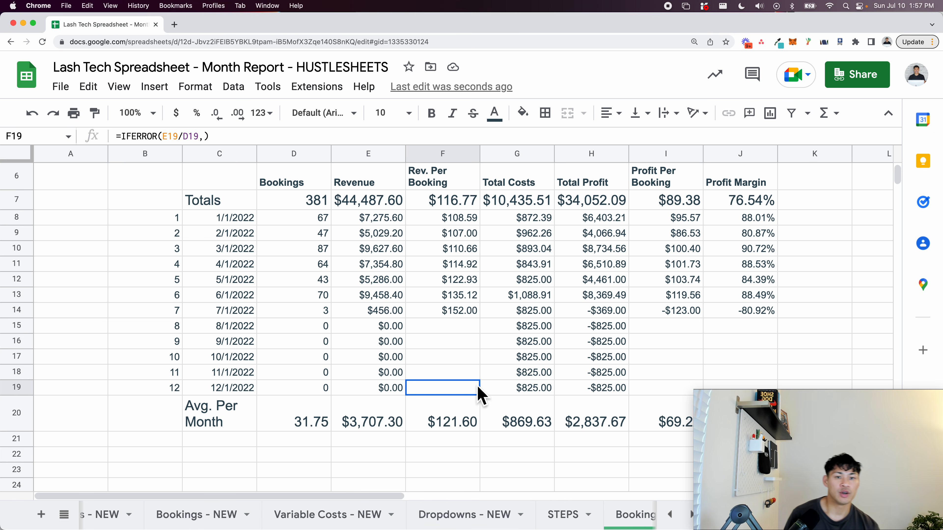
scroll(481, 396, "up", 3)
left_click(240, 300)
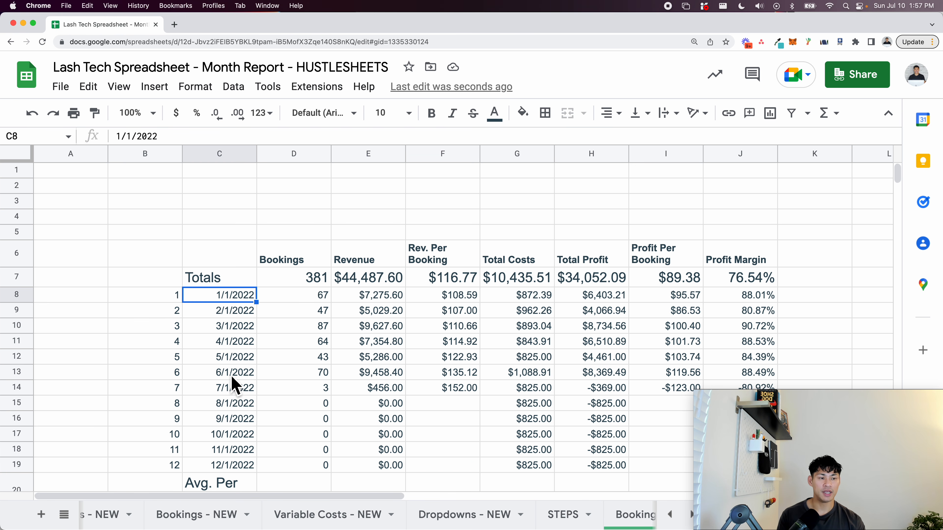
left_click_drag(232, 302, 244, 466)
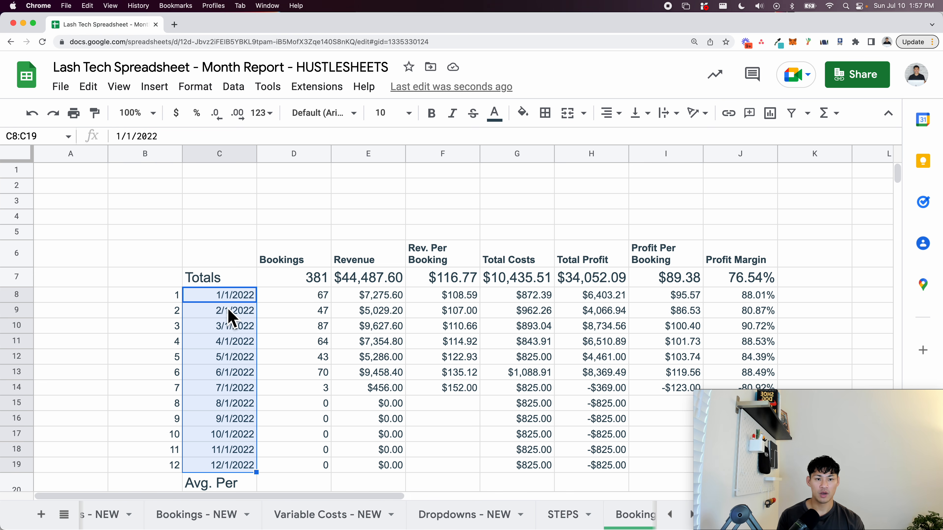
scroll(334, 514, "right", 5)
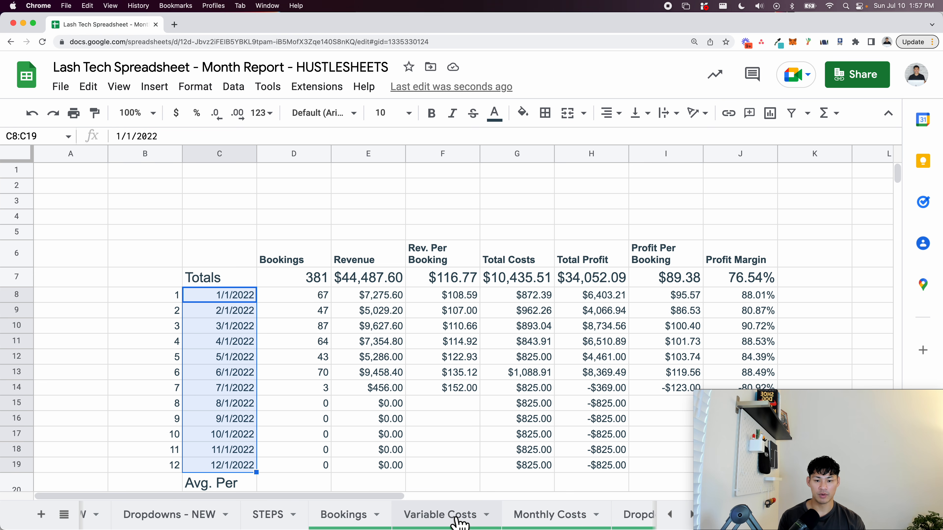
left_click(271, 515)
scroll(266, 431, "down", 5)
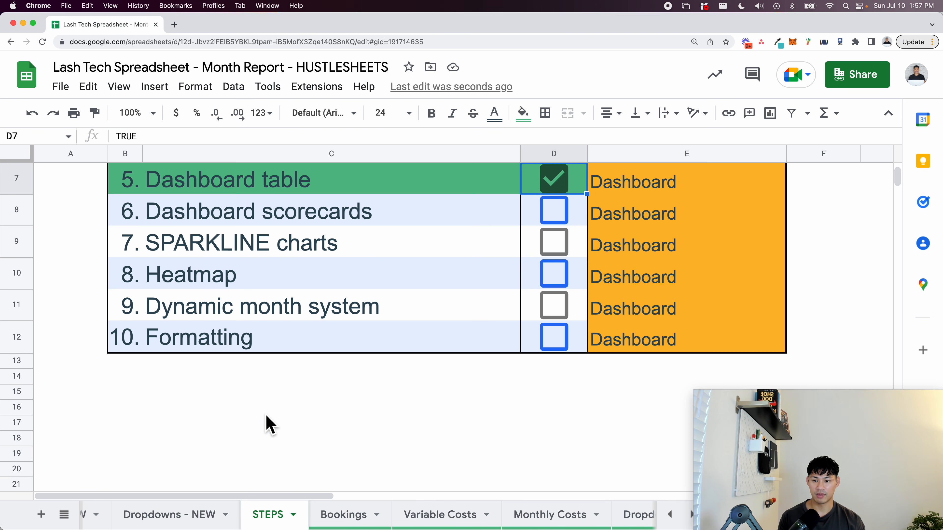
left_click(227, 314)
scroll(210, 516, "left", 10)
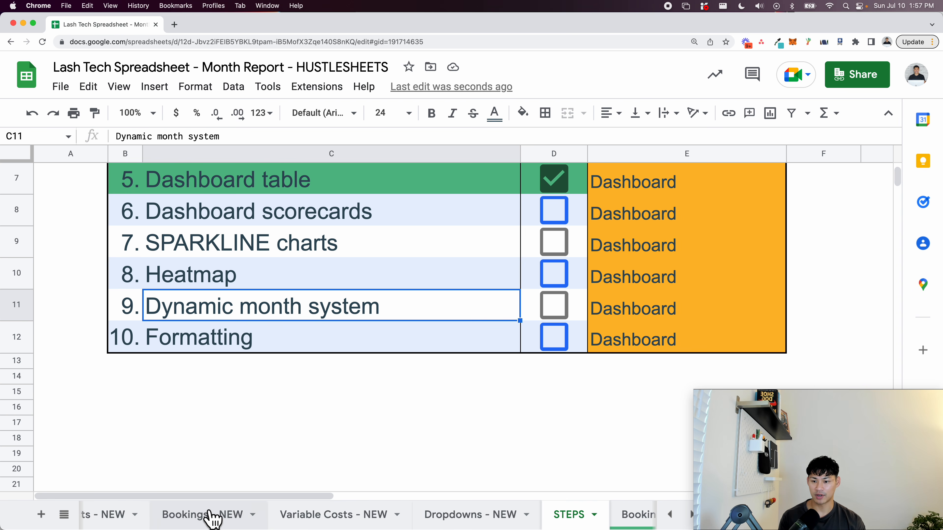
left_click(200, 512)
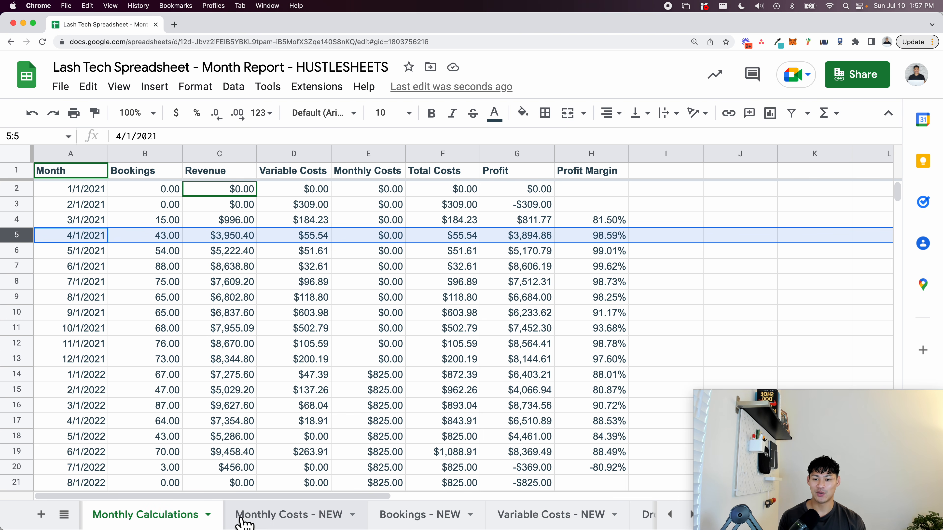
scroll(194, 518, "left", 5)
left_click(187, 518)
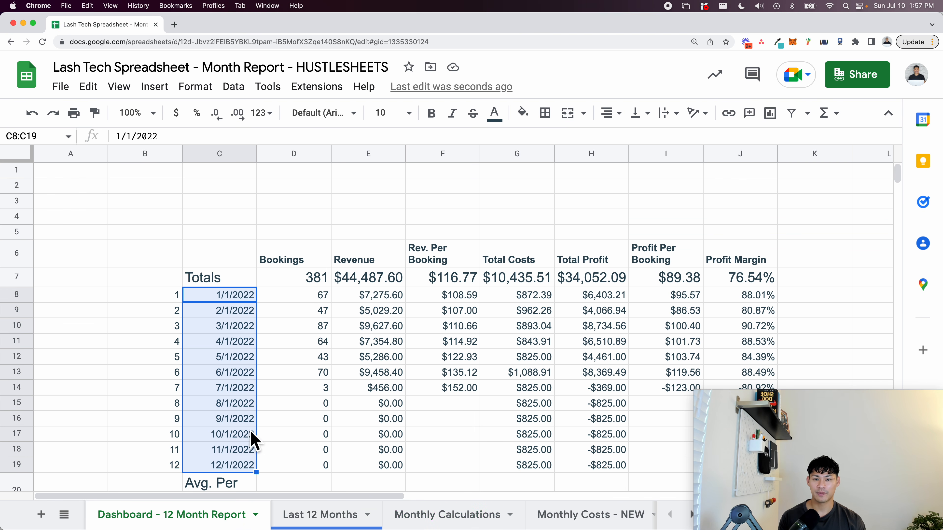
scroll(263, 427, "down", 1)
scroll(531, 440, "down", 1)
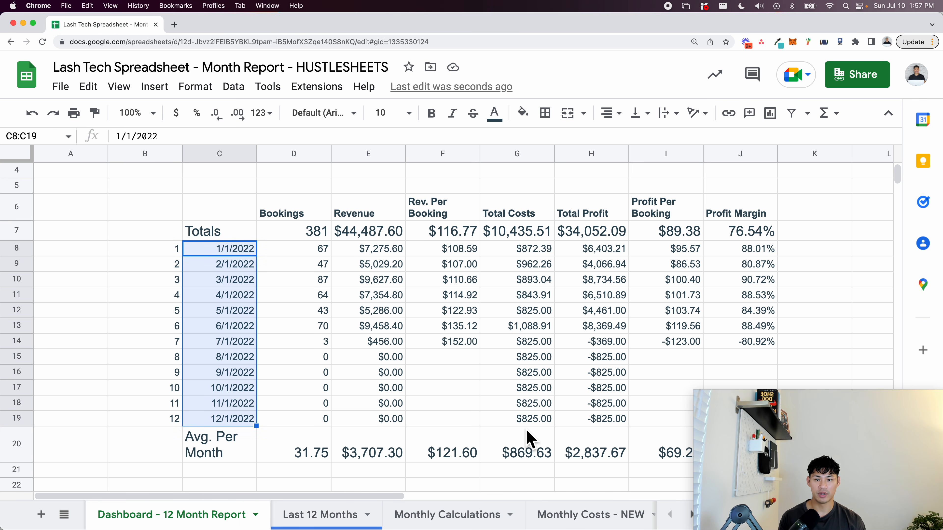
- Check off Dashboard scorecards in the checklist on the STEPS sheet
scroll(449, 514, "right", 5)
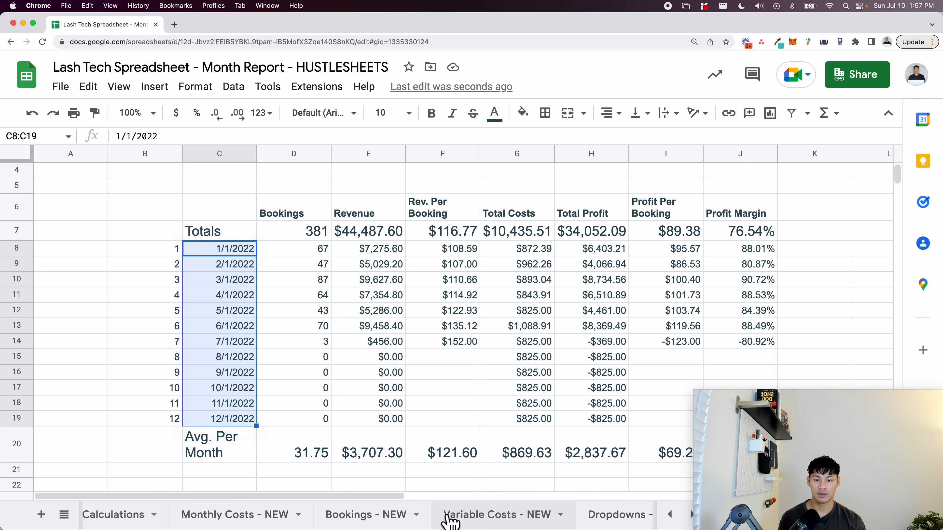
scroll(450, 518, "right", 3)
left_click(427, 516)
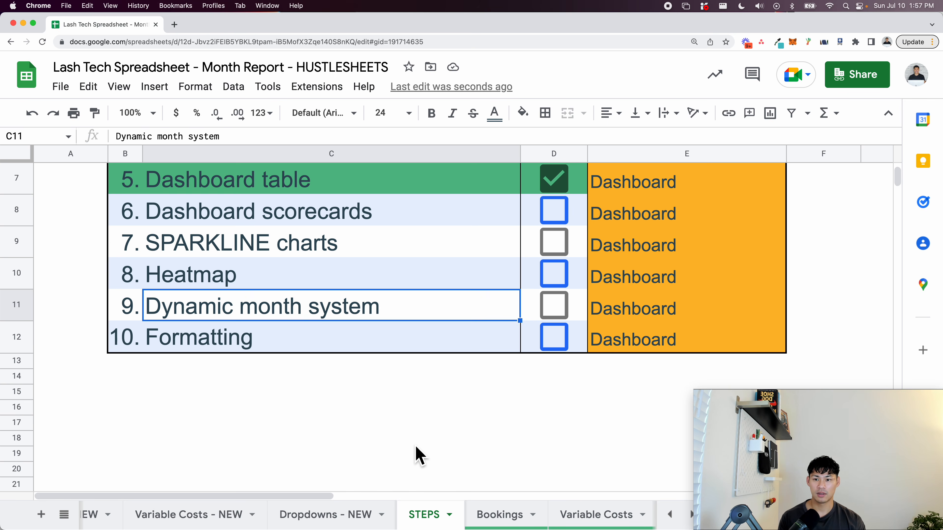
left_click(379, 223)
left_click(555, 217)
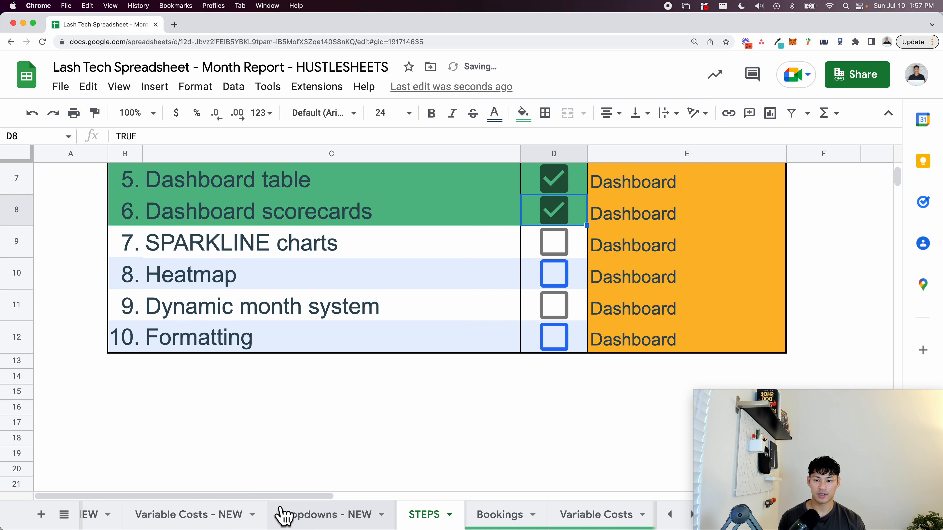
- Examine the SPARKLINE column chart formulas above the Bookings, Revenue, Rev. Per Booking and Total Costs headers on the Last 12 Months sheet
scroll(284, 514, "left", 10)
left_click(266, 515)
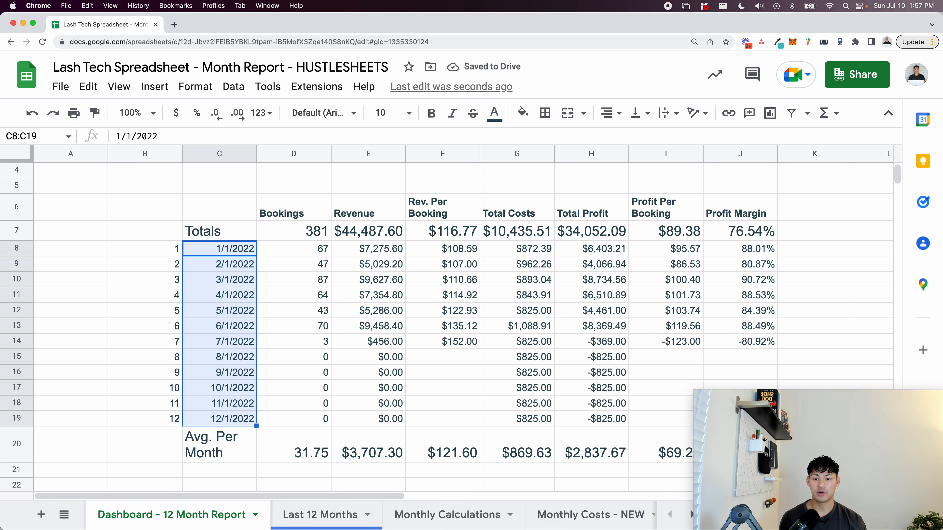
left_click(302, 515)
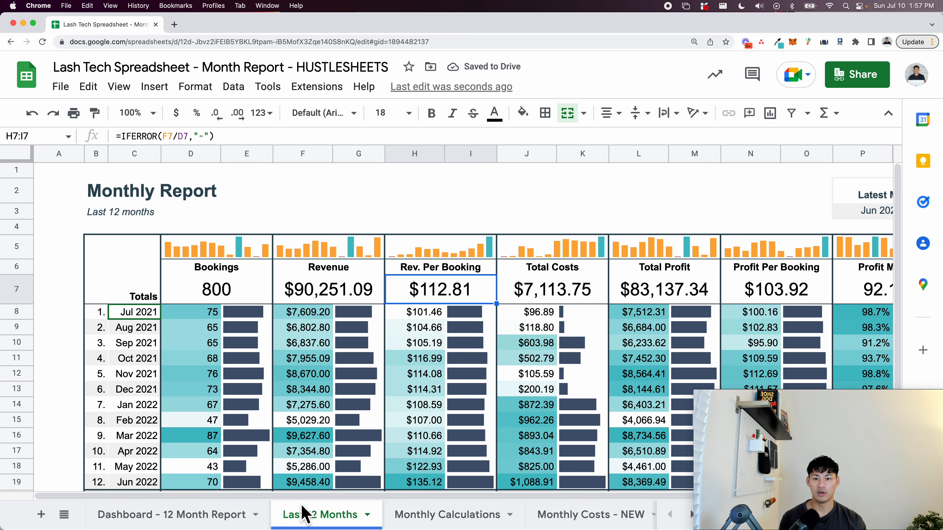
left_click(254, 257)
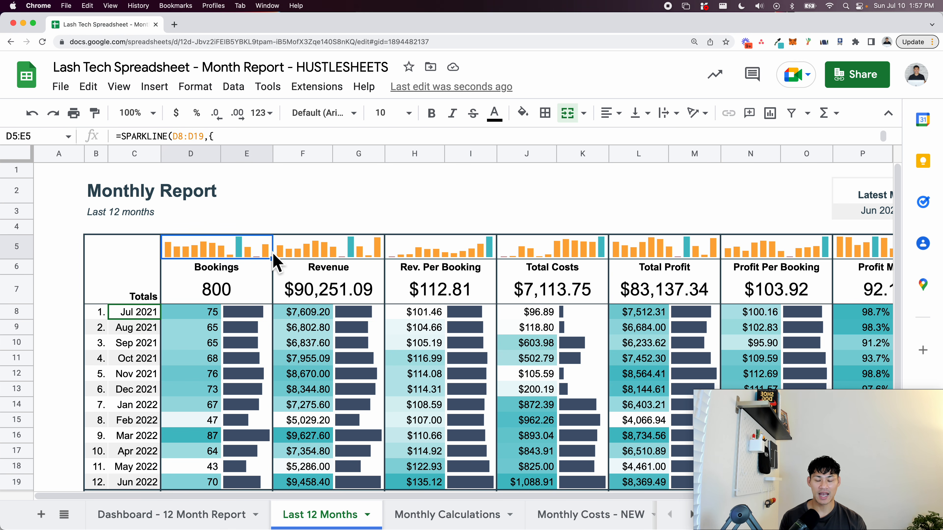
key("Return")
left_click(321, 253)
key("Return")
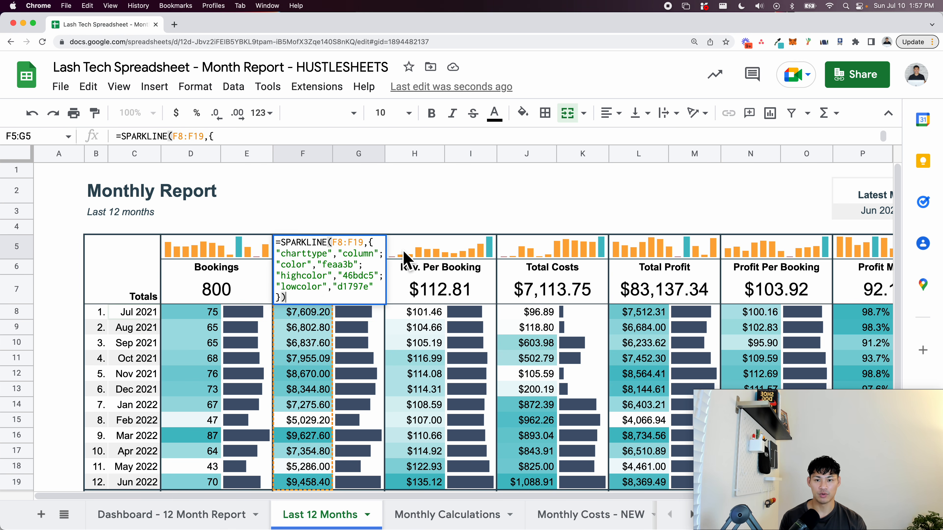
left_click(404, 253)
key("Return")
left_click(538, 245)
key("Return")
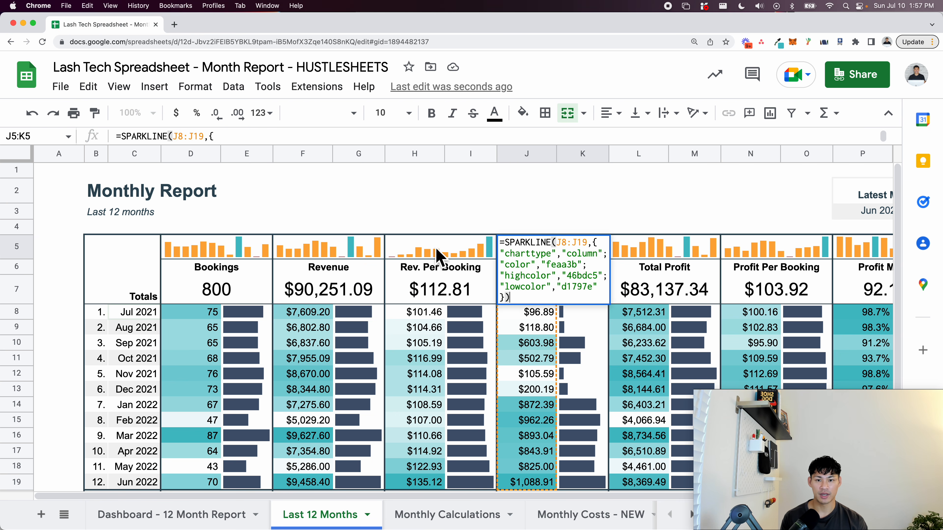
left_click(441, 247)
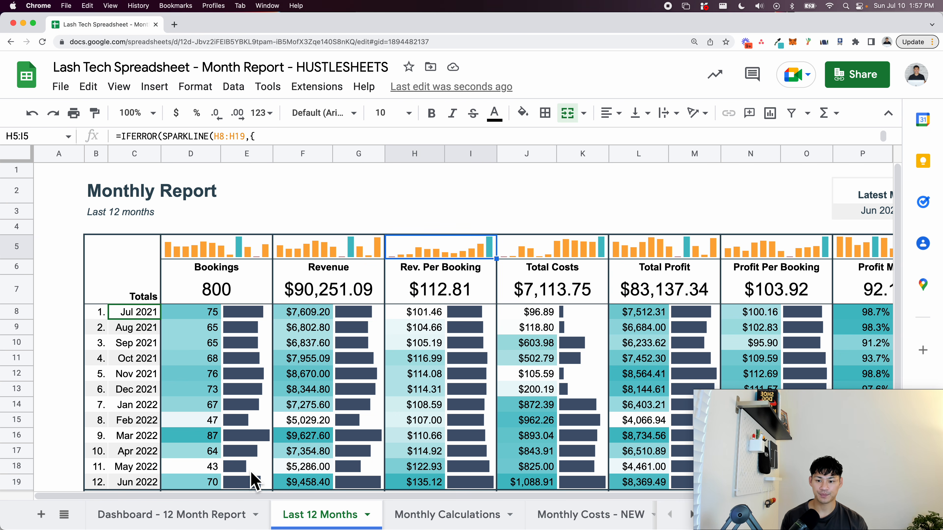
- Insert one empty column directly after the Bookings column D on the Dashboard - 12 Month Report sheet
left_click(197, 518)
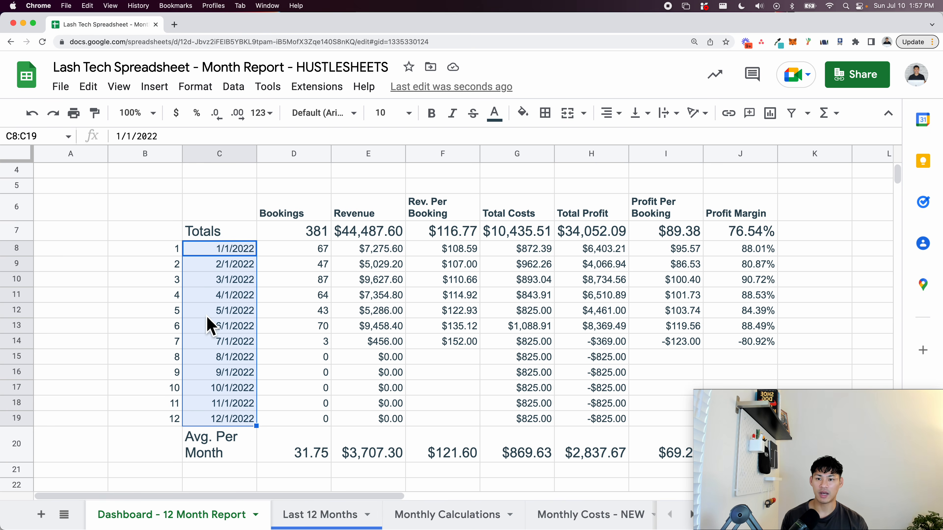
left_click(289, 254)
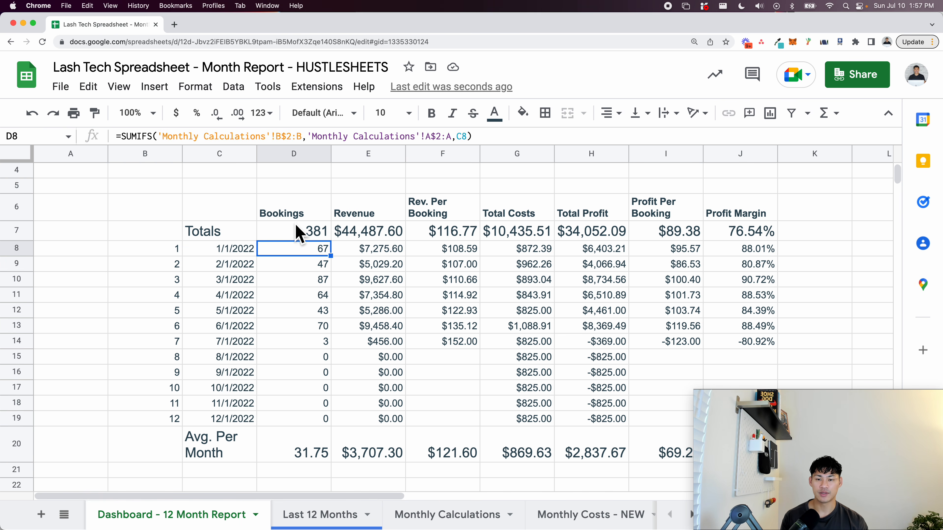
left_click(302, 153)
right_click(302, 153)
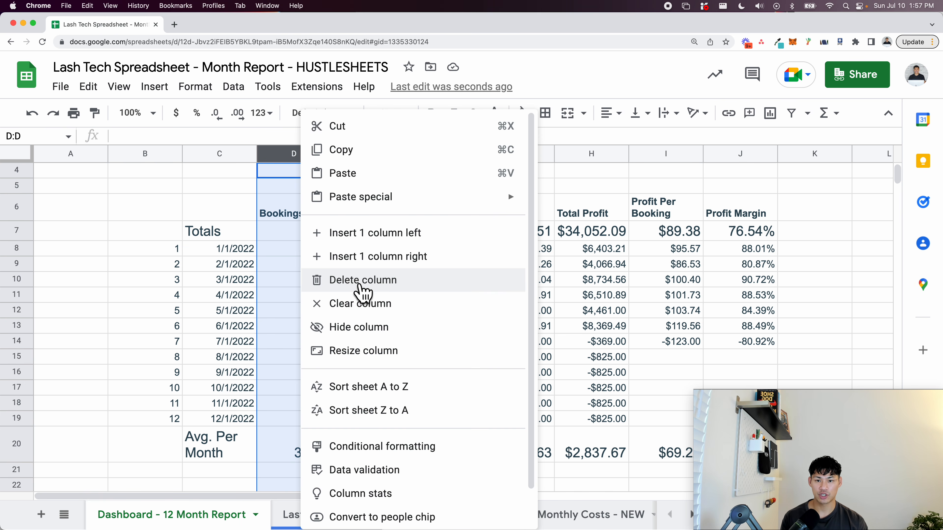
left_click(357, 264)
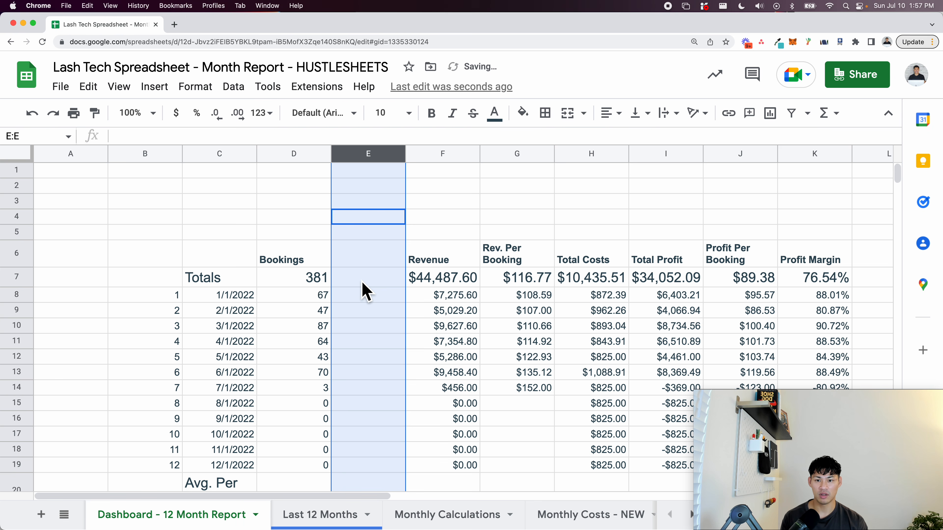
- Start a SPARKLINE formula in E8 with the January bookings cell D8 as its data, and expand the function's syntax help
left_click(360, 283)
left_click(359, 293)
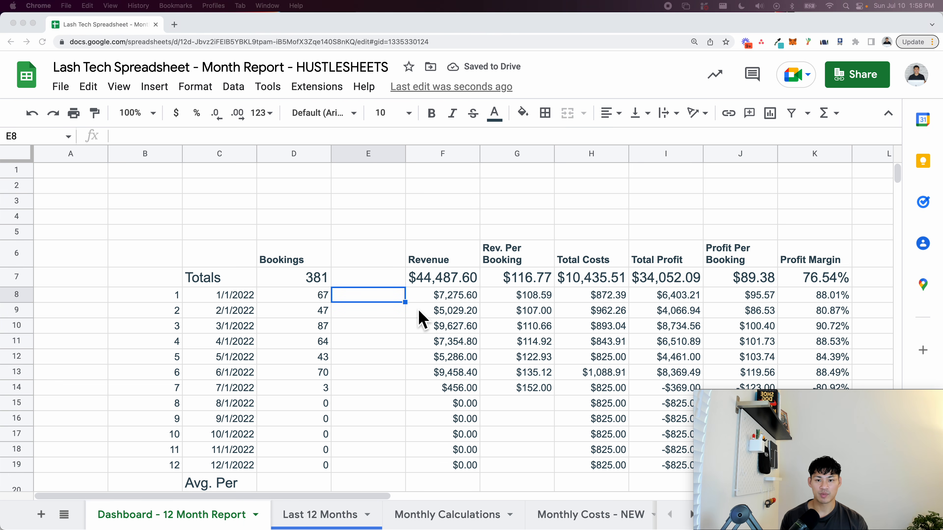
left_click(389, 300)
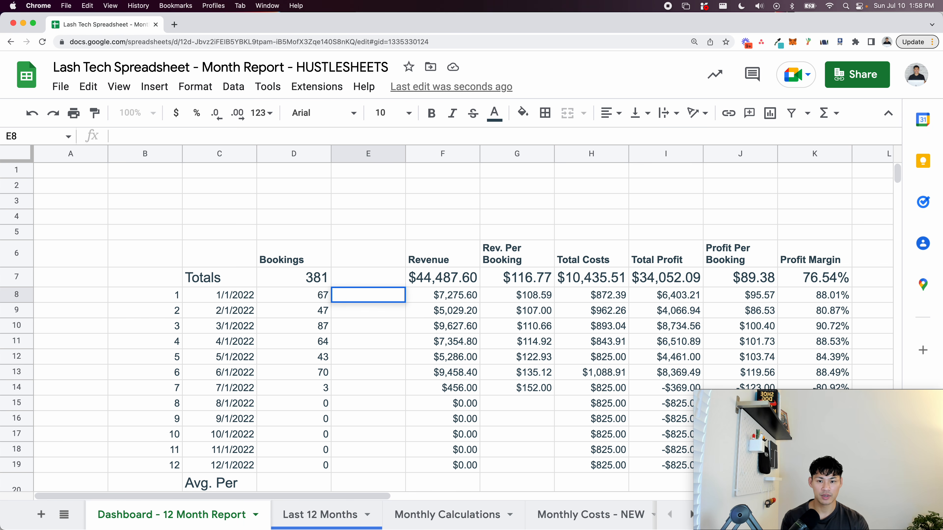
type("=spar")
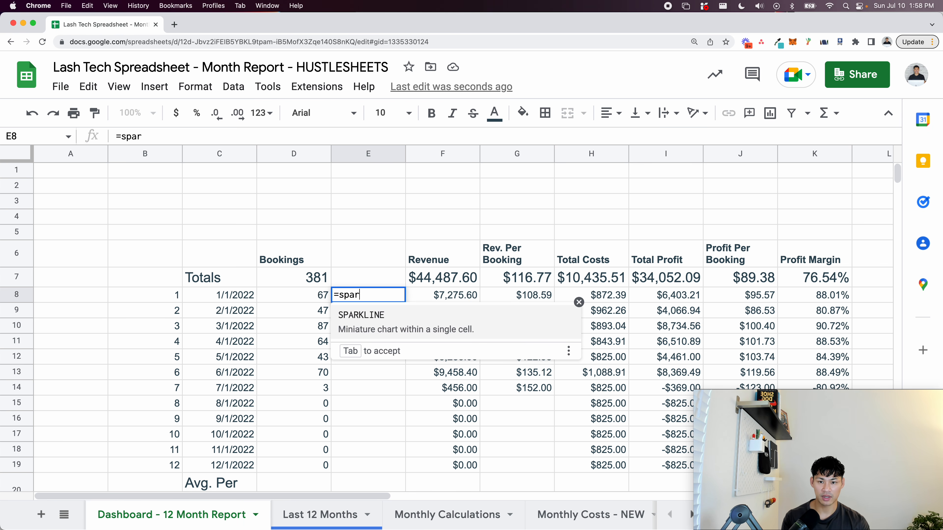
key("Tab")
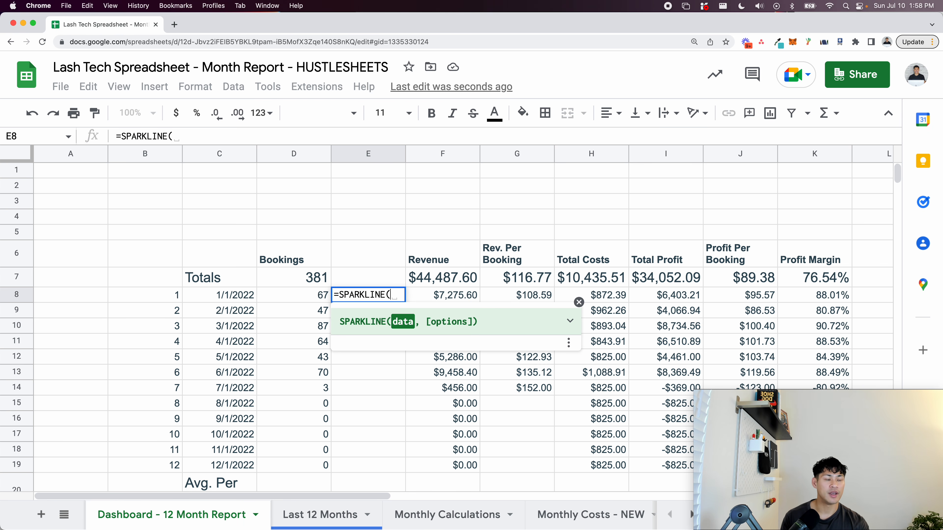
left_click(313, 301)
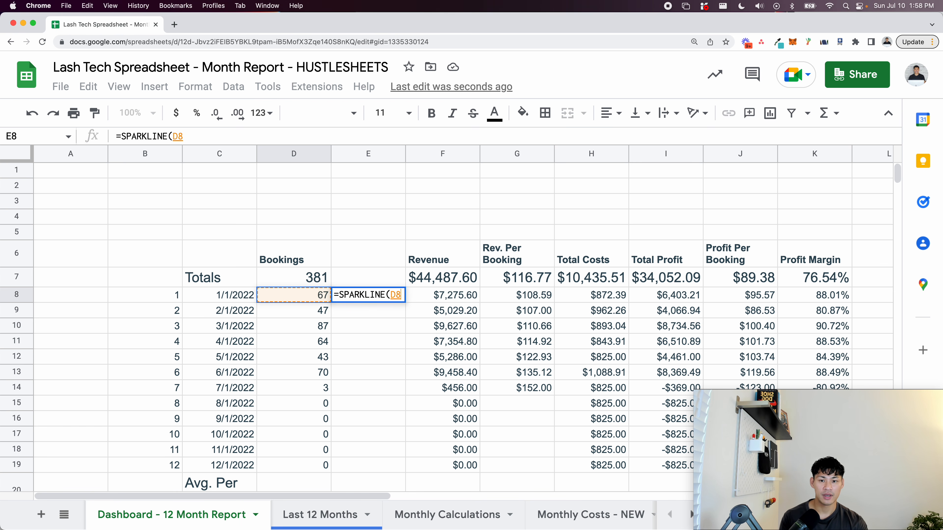
type(",")
left_click(569, 321)
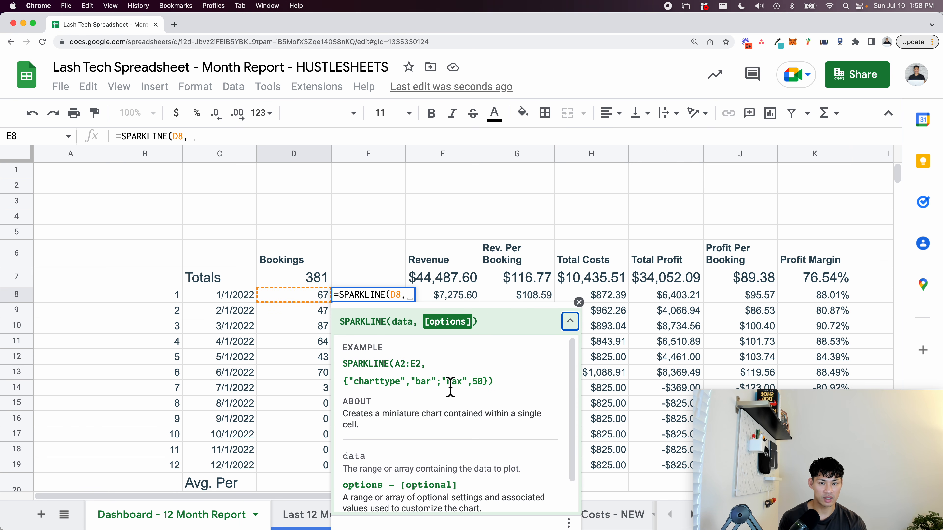
left_click(409, 297)
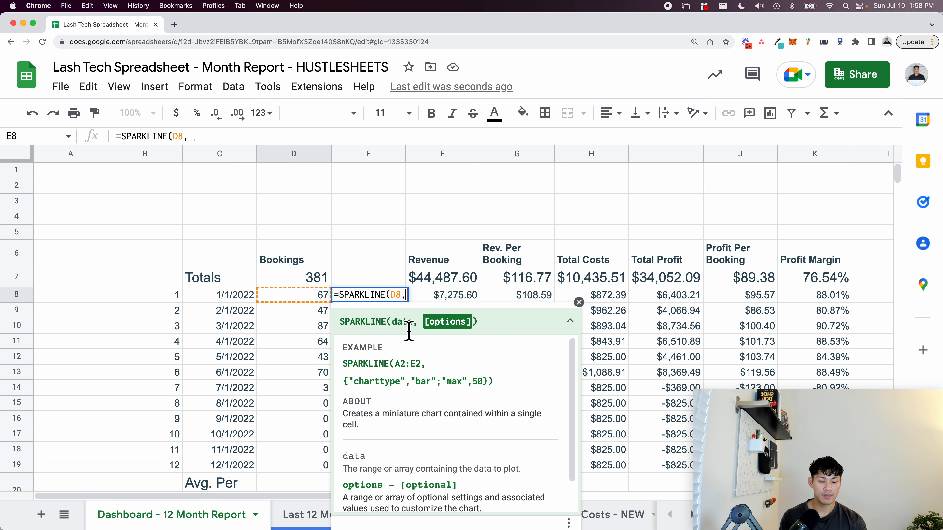
- Open the options array in the E8 SPARKLINE formula and set "charttype" to "bar"
type("{")
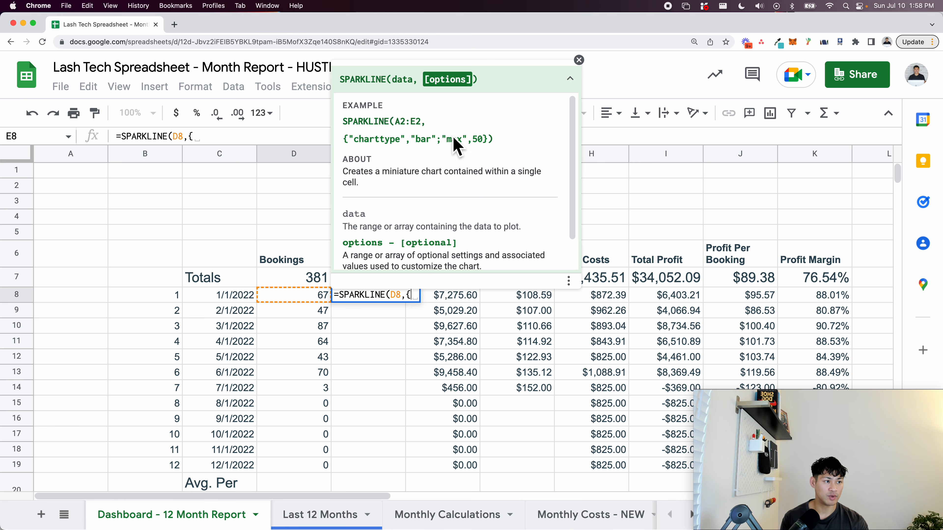
type("\"charttype\",")
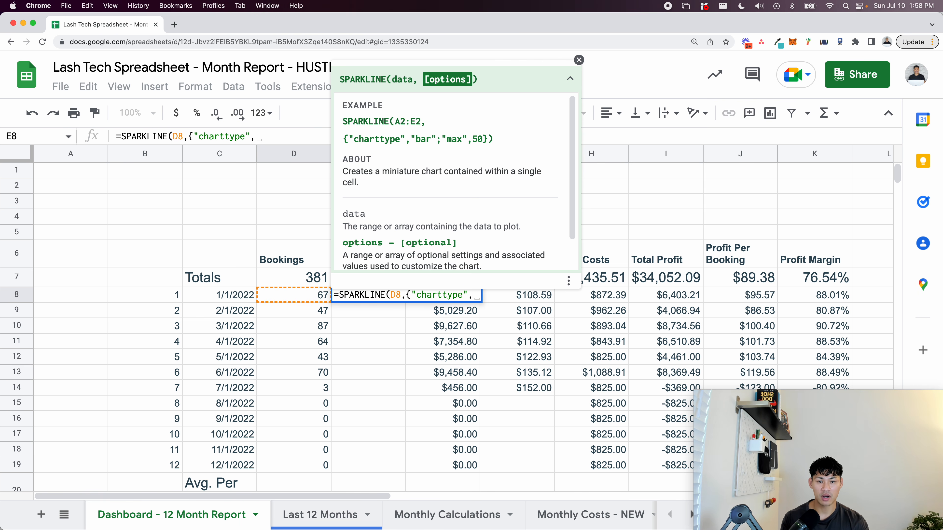
type("\"bar")
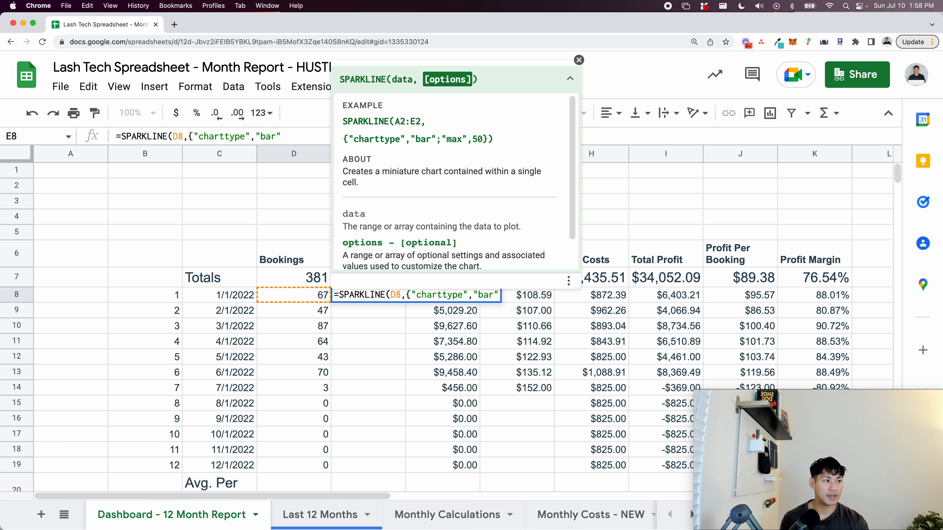
type("\";")
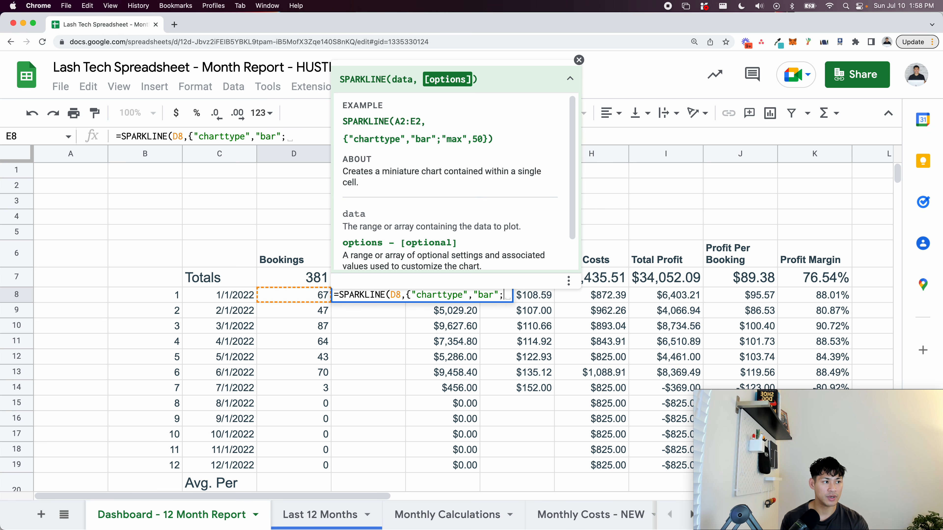
- Add the "max" option with max(D8:D19) to the E8 SPARKLINE formula and complete the formula
type("\"max\"")
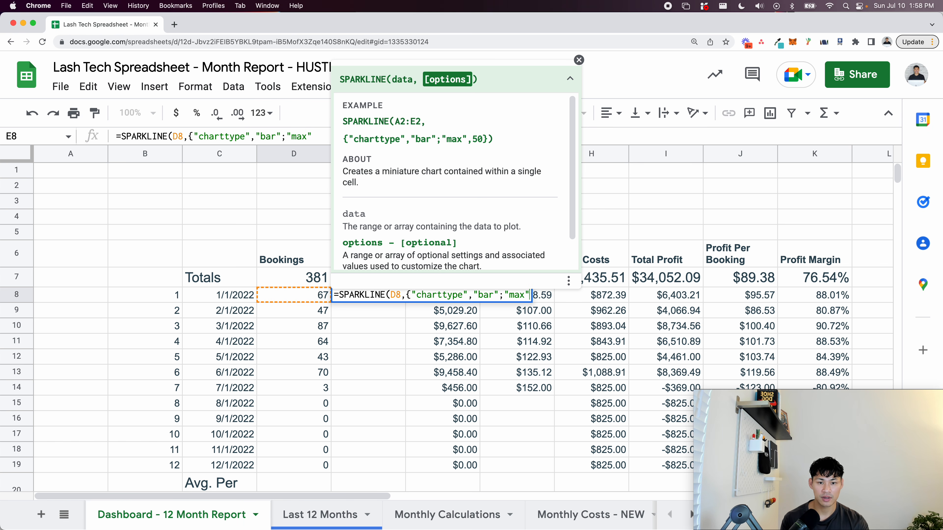
type(",")
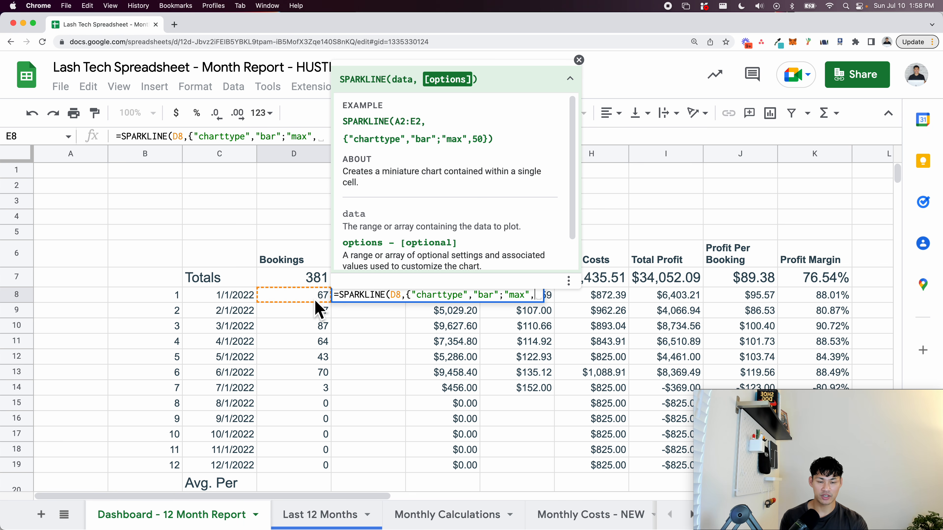
type("max(")
left_click_drag(306, 299, 312, 466)
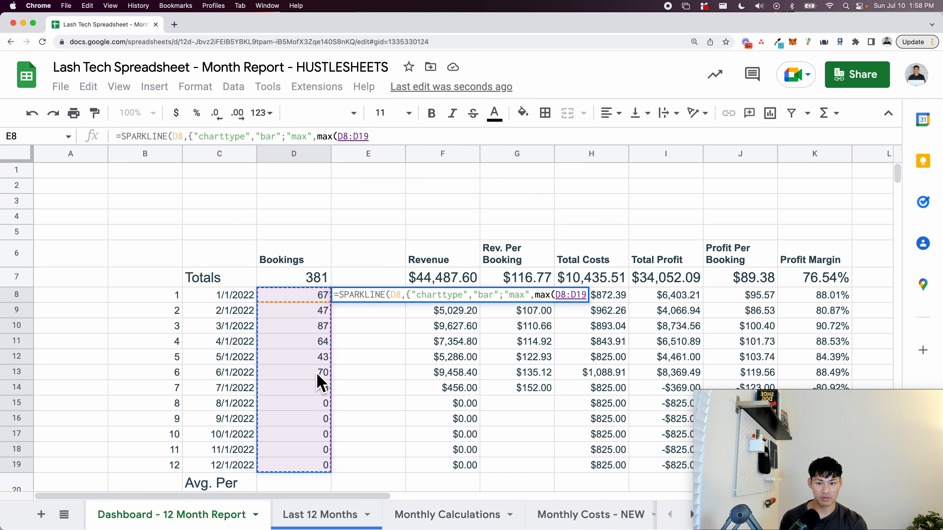
type(")")
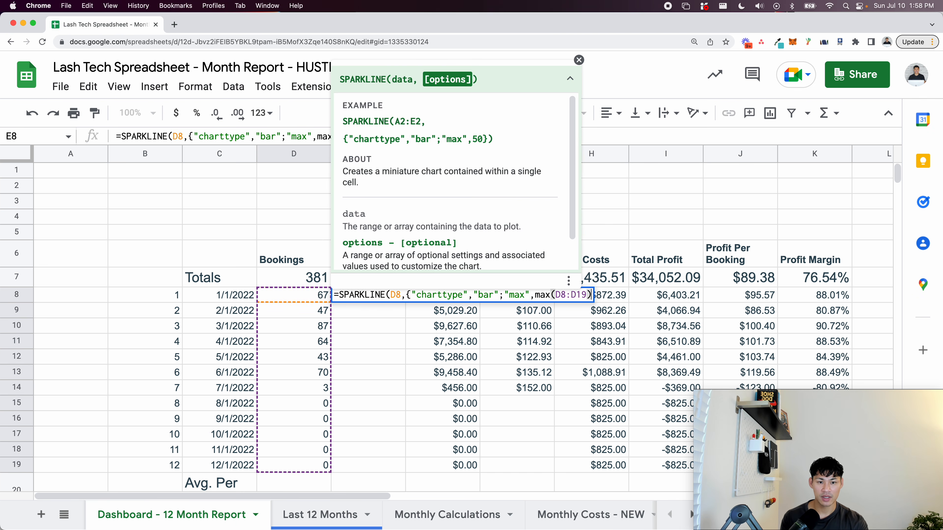
type("}")
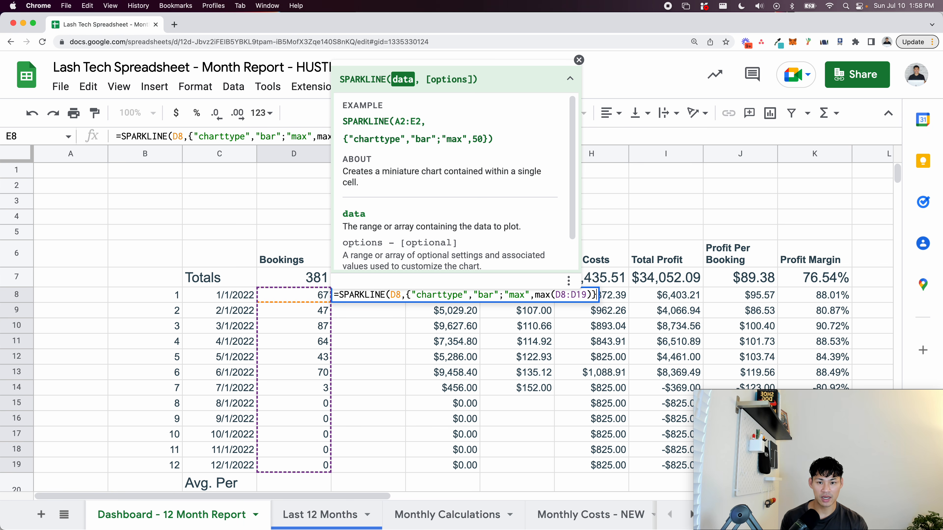
type(")")
key("Return")
key("Up")
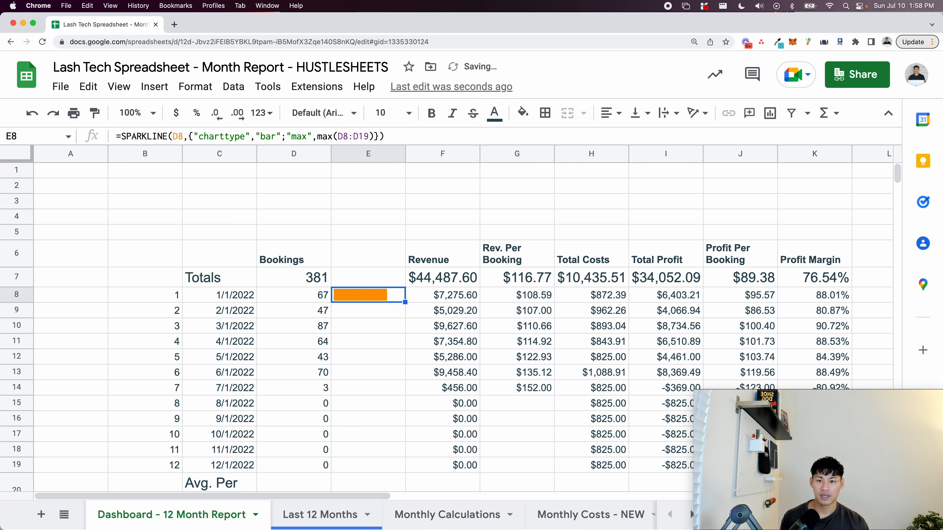
- Lock the rows of the max range in the E8 formula so that it reads D$8:D$19
left_click(345, 136)
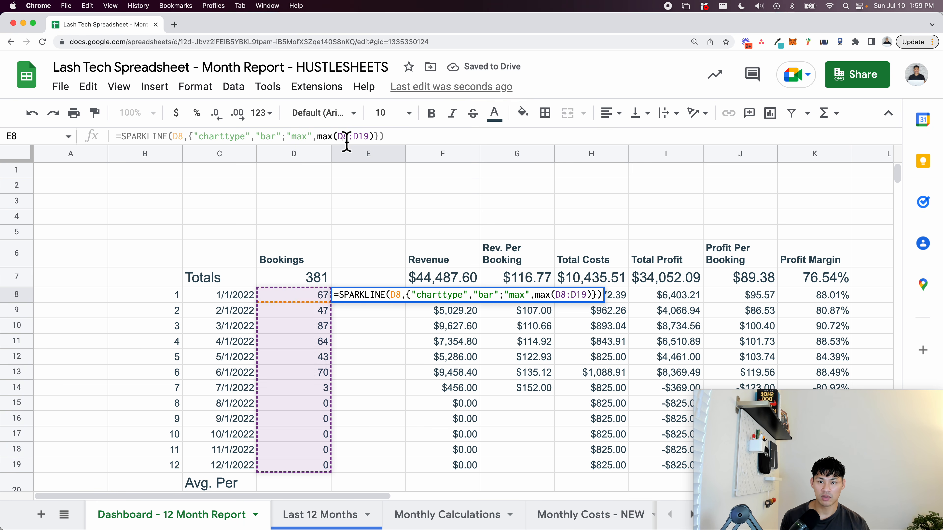
type("$")
key("Right")
type("$")
key("Return")
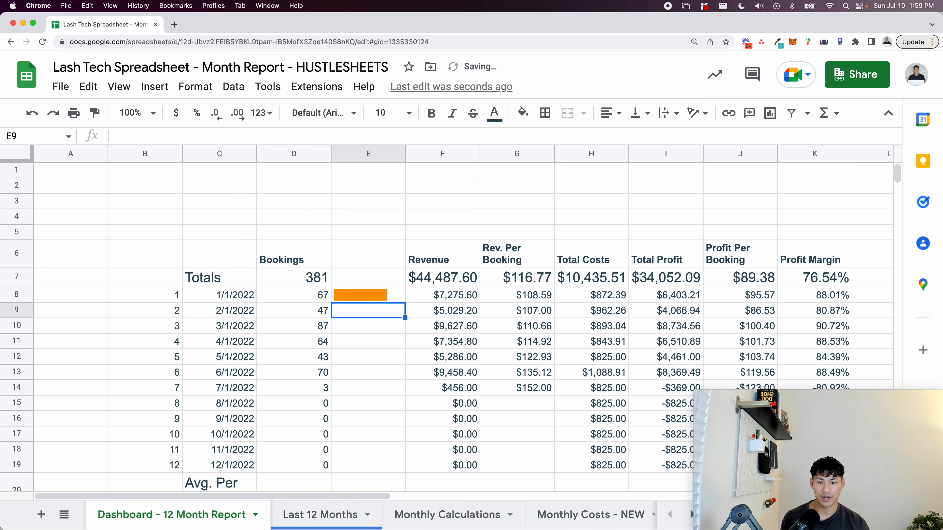
- Fill the Bookings sparkline formula from E8 down through E19
key("Left")
key("ctrl+Down")
key("Up")
key("Right")
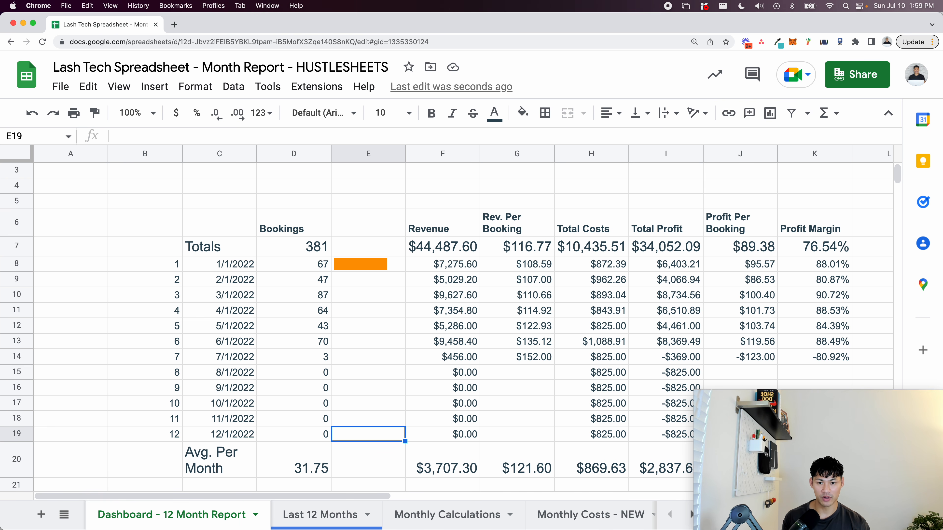
key("ctrl+shift+Up")
key("ctrl+d")
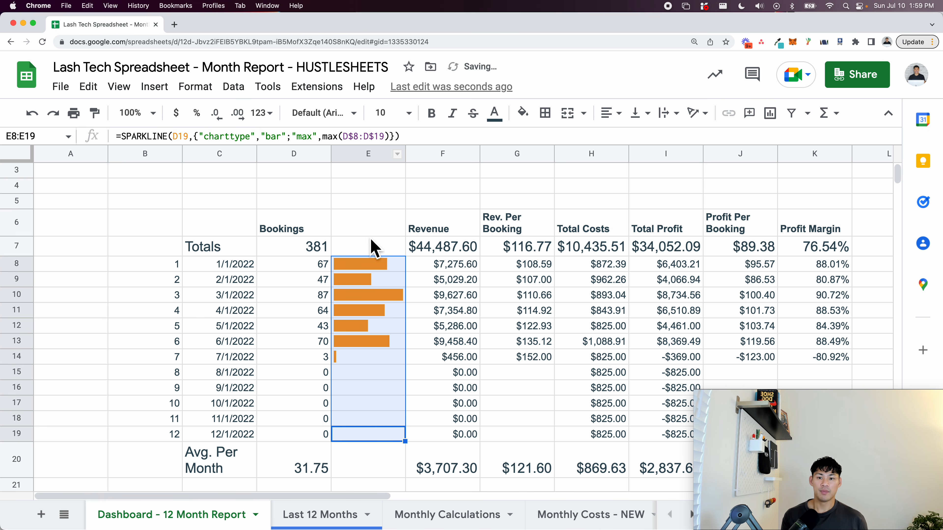
- Test how the bars scale by entering 100 as the 10/1/2022 bookings value in D17
left_click(383, 296)
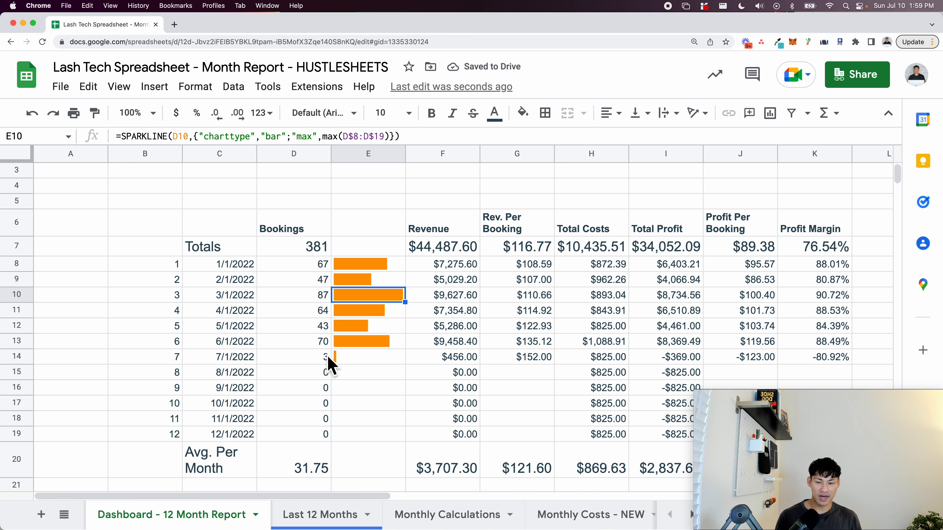
left_click(308, 270)
left_click_drag(307, 274, 312, 438)
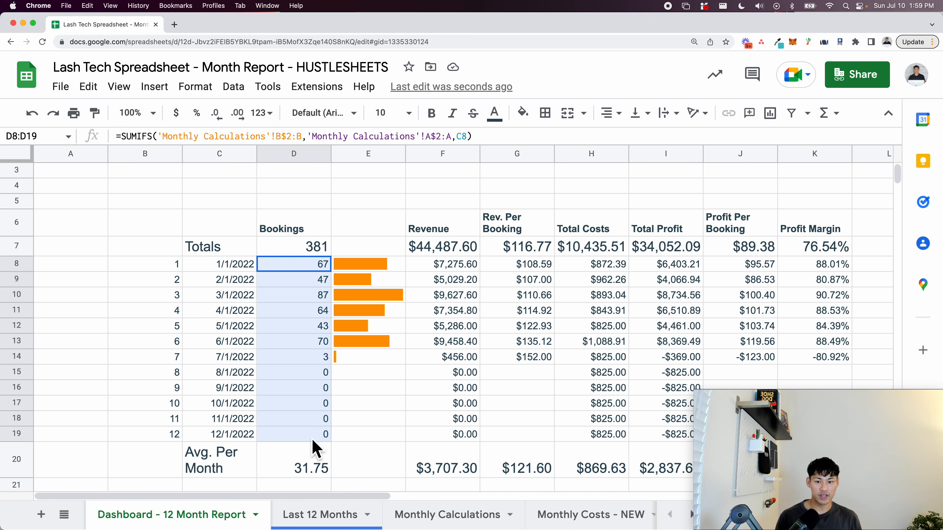
left_click_drag(312, 383, 312, 409)
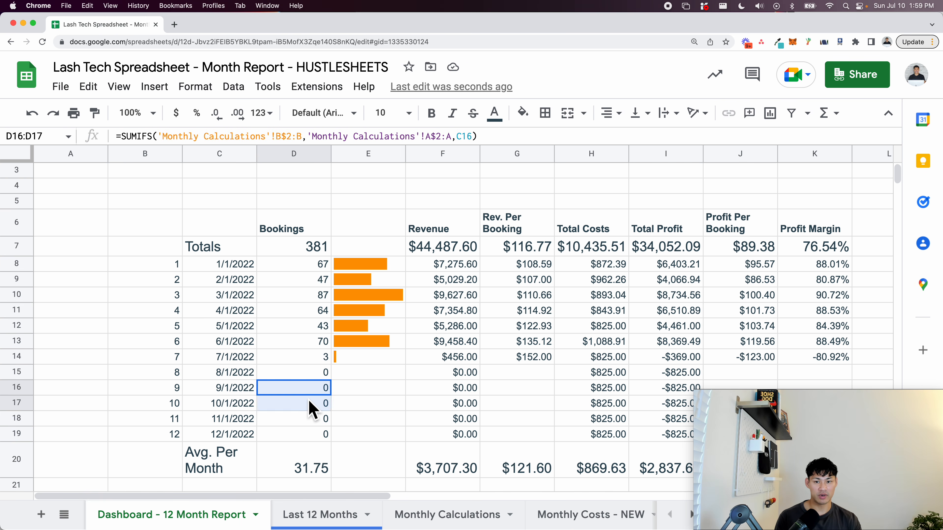
left_click(313, 410)
type("100")
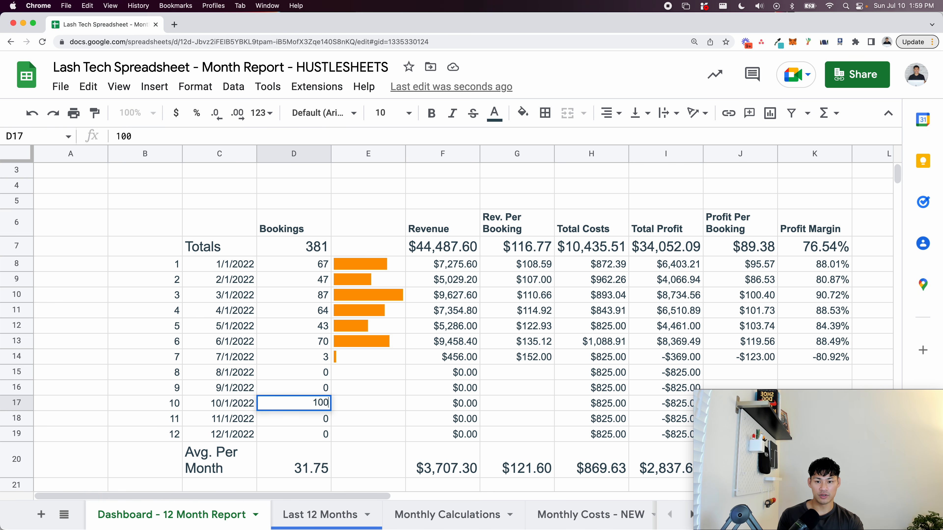
key("BackSpace")
type("00")
key("Return")
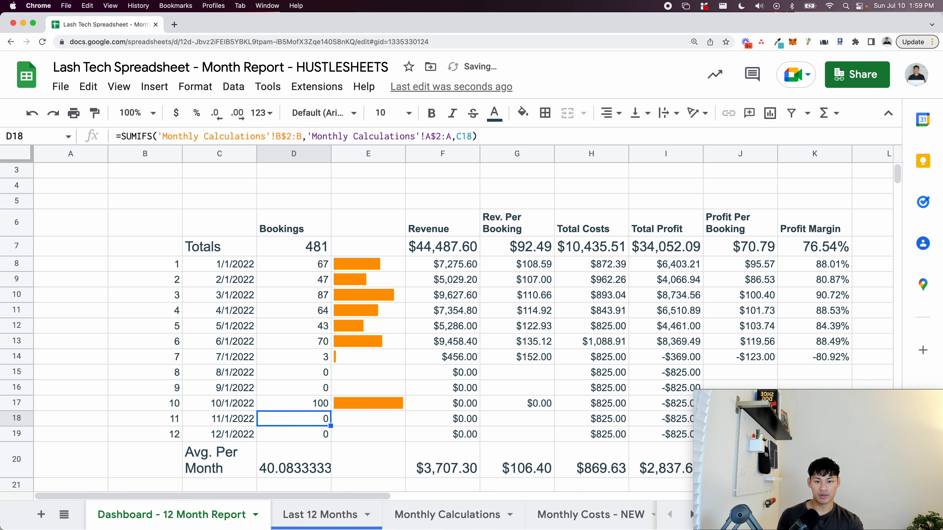
- Try 1000 as the bookings value in D17, and undo the test entries to restore its SUMIFS formula
key("Up")
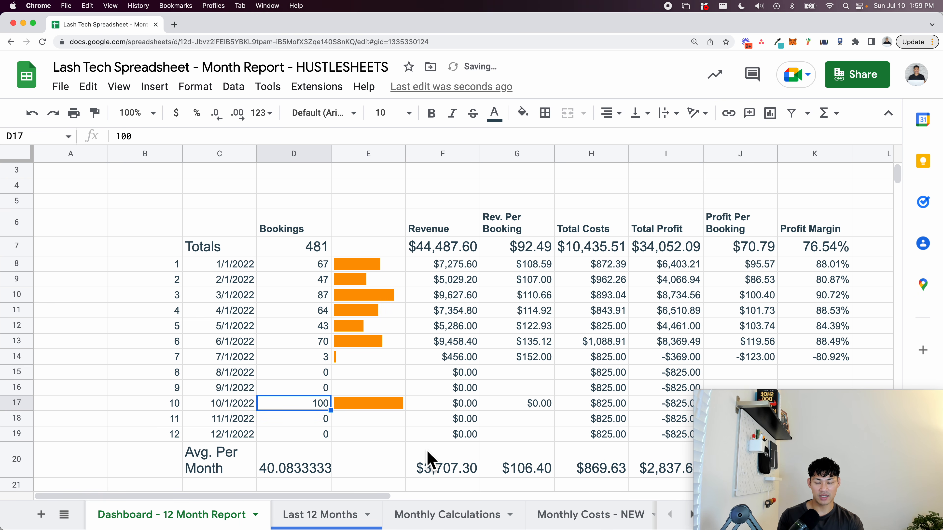
type("1")
key("Return")
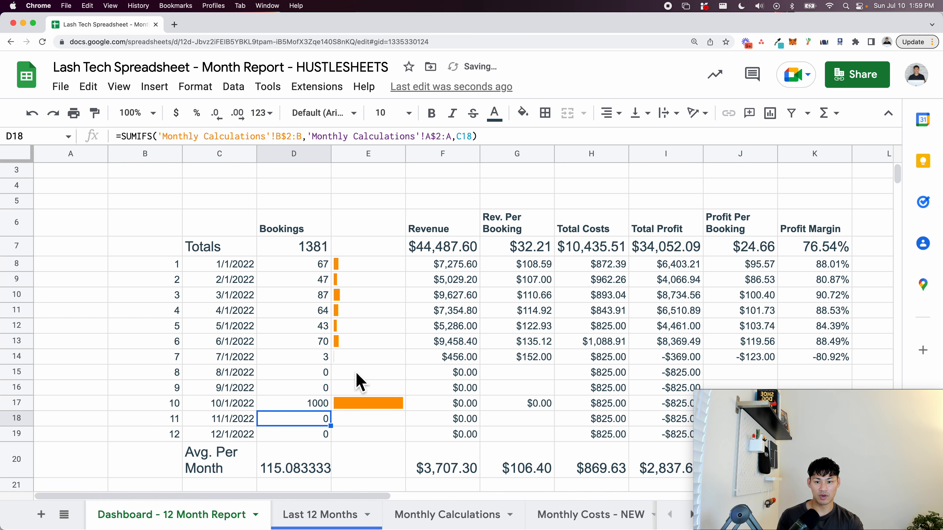
left_click(31, 113)
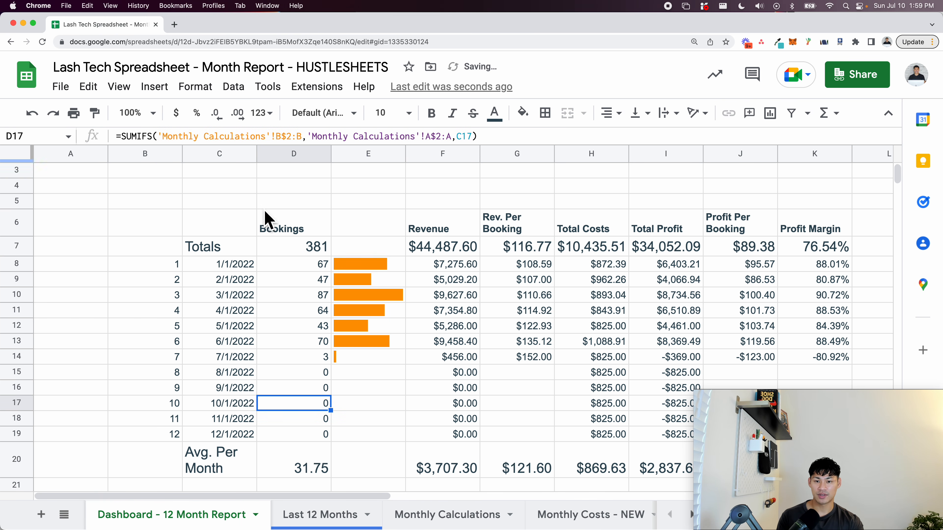
- Insert one empty column directly after the Revenue column F
left_click(352, 282)
left_click(364, 358)
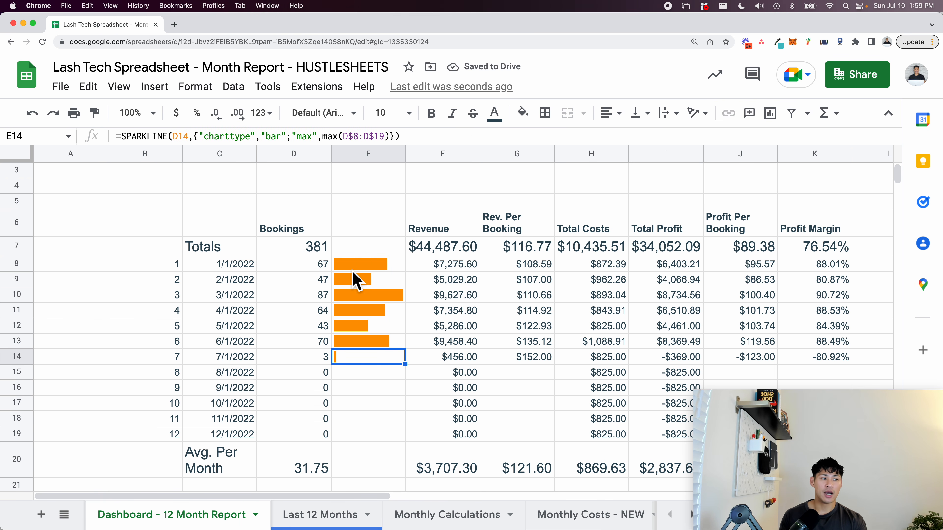
left_click(368, 266)
left_click(454, 154)
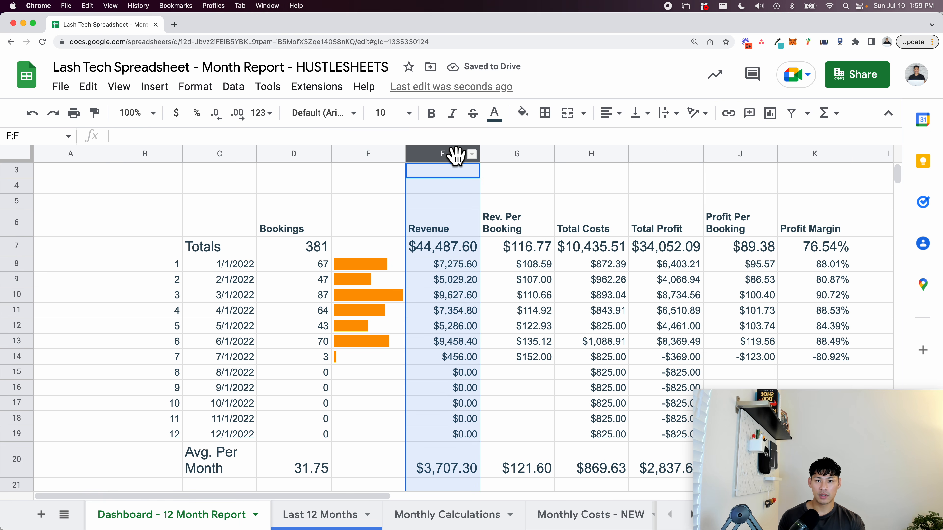
right_click(455, 154)
left_click(516, 258)
- Copy the sparkline formula from E8 into G8 so that it charts Revenue cell F8 against max(F$8:F$19)
left_click(379, 296)
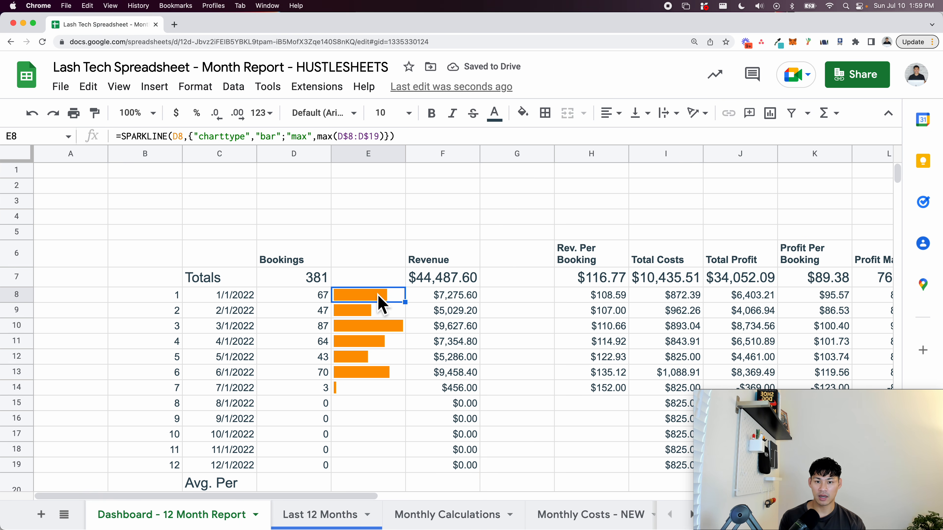
key("Right")
key("Right")
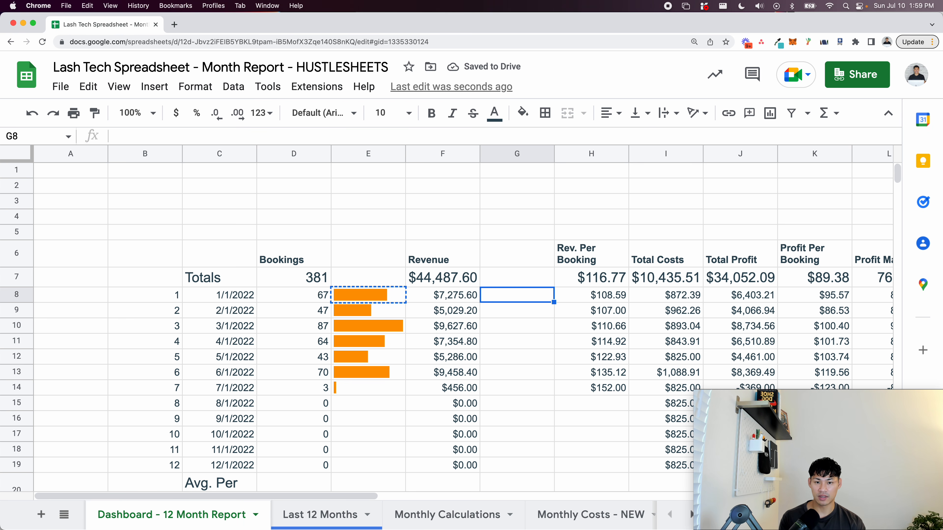
key("ctrl+v")
key("Return")
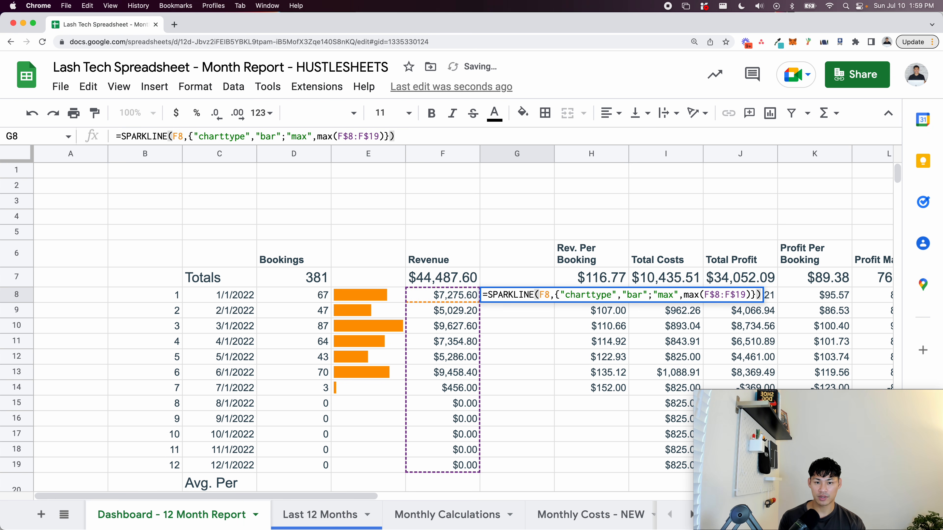
key("Escape")
scroll(395, 313, "right", 2)
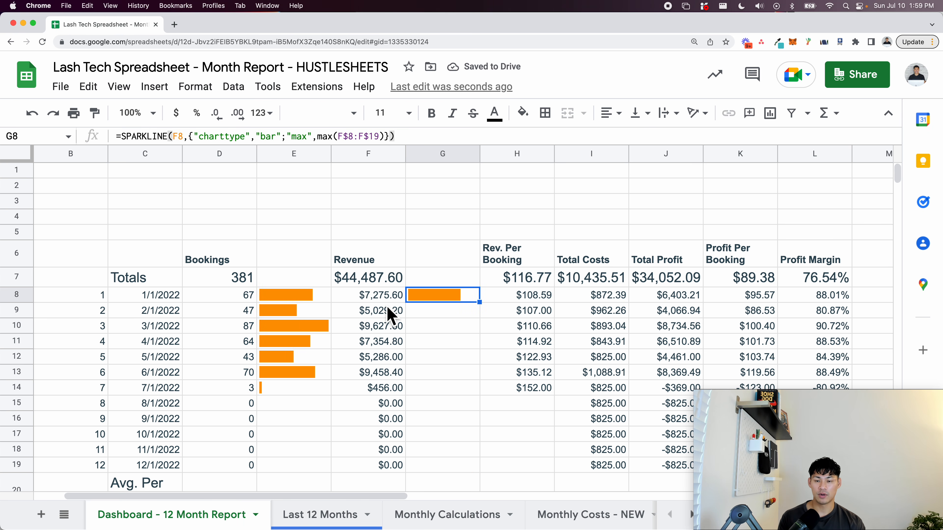
- Fill the Revenue sparkline formula down G8:G19, and insert one empty column directly after the Rev. Per Booking column H
left_click_drag(432, 305, 441, 476)
key("ctrl+v")
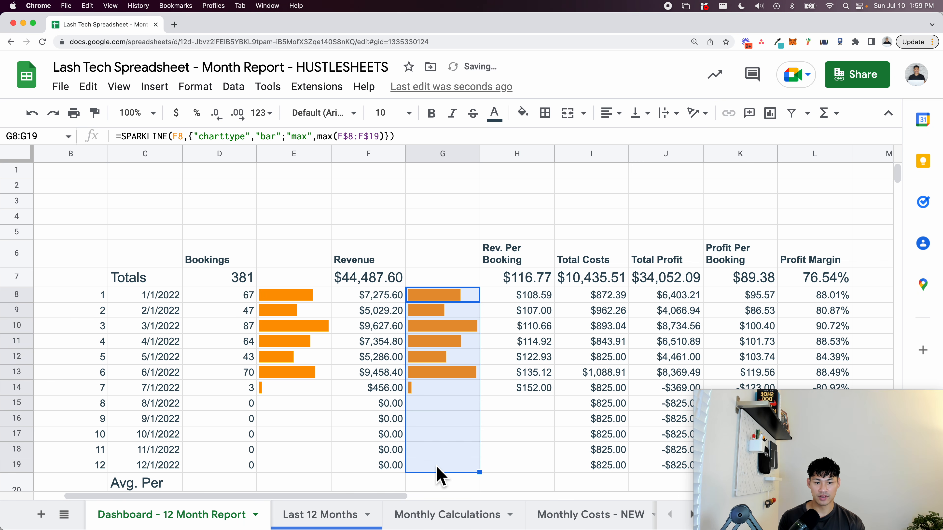
scroll(427, 363, "right", 2)
right_click(448, 156)
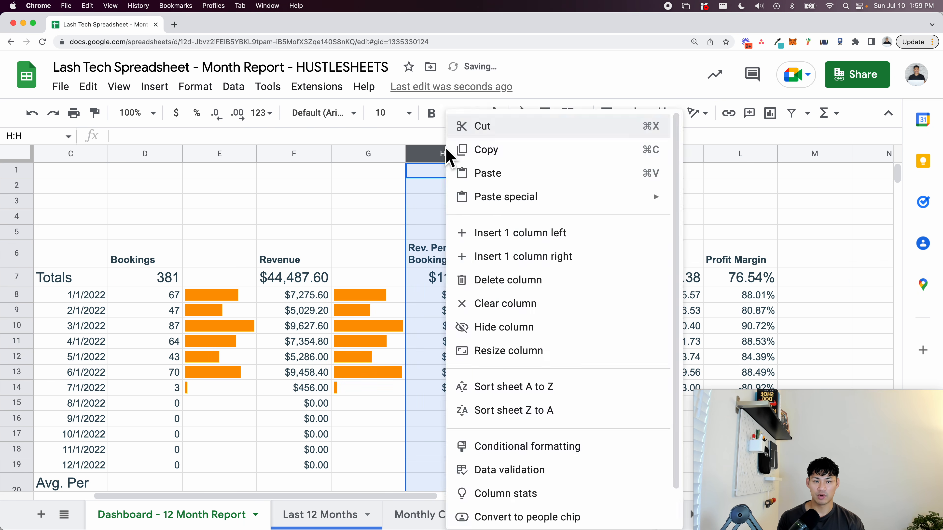
left_click(507, 255)
- Copy the sparkline formula from G8 into I8 so that it charts H8 against max(H$8:H$19), and check its references
left_click(363, 285)
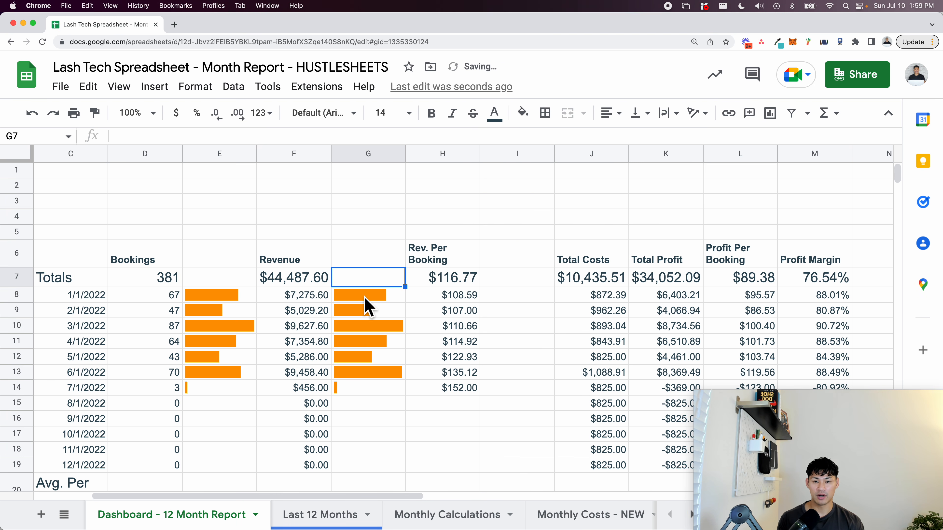
left_click(369, 307)
key("Right")
key("Right")
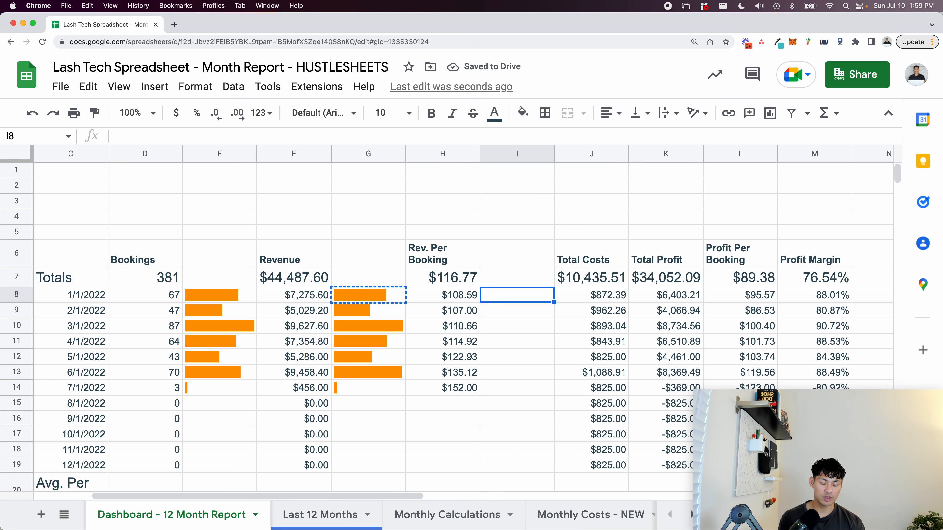
key("super+v")
key("Up")
key("Down")
key("Return")
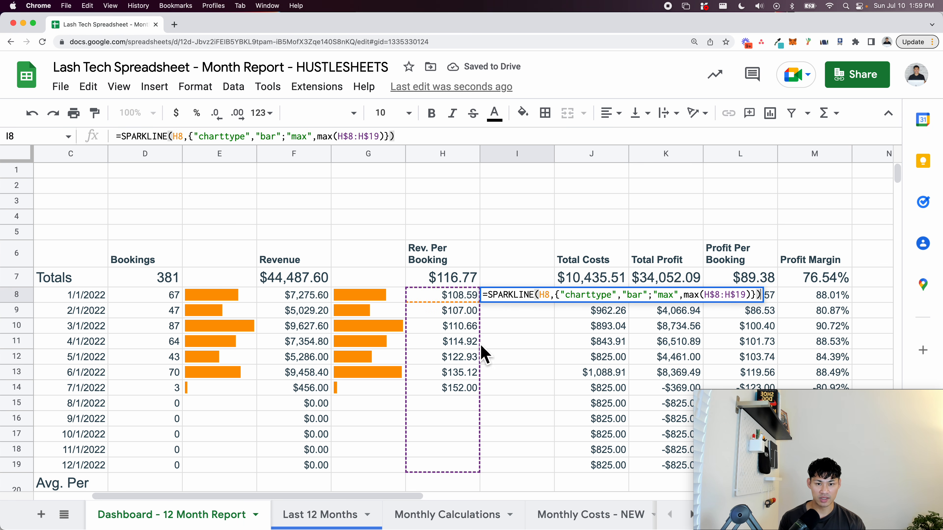
key("Escape")
- Fill the Rev. Per Booking sparkline formula down from I8 through I19
key("shift+Down")
key("shift+Down")
key("shift+Down")
key("shift+Down")
key("shift+Down")
key("shift+Down")
key("shift+Down")
key("shift+Down")
key("shift+Down")
key("shift+Down")
key("shift+Down")
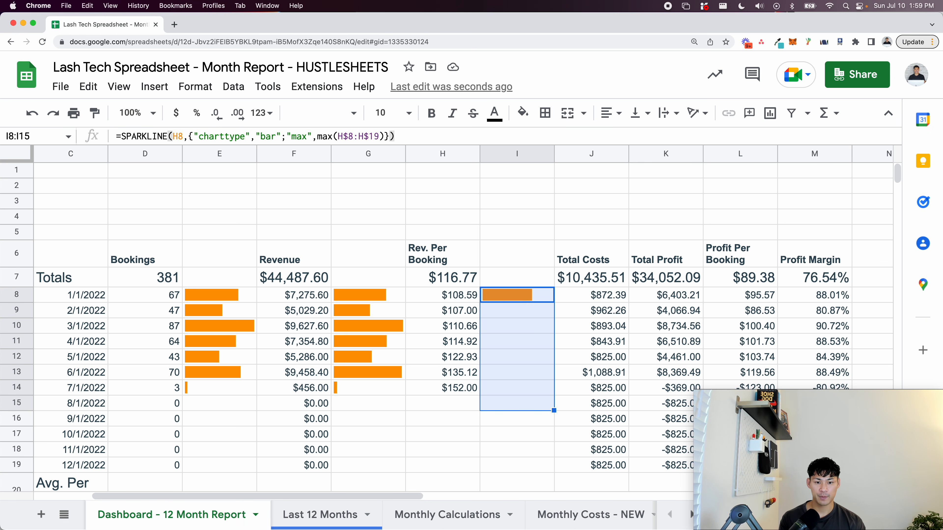
key("super+d")
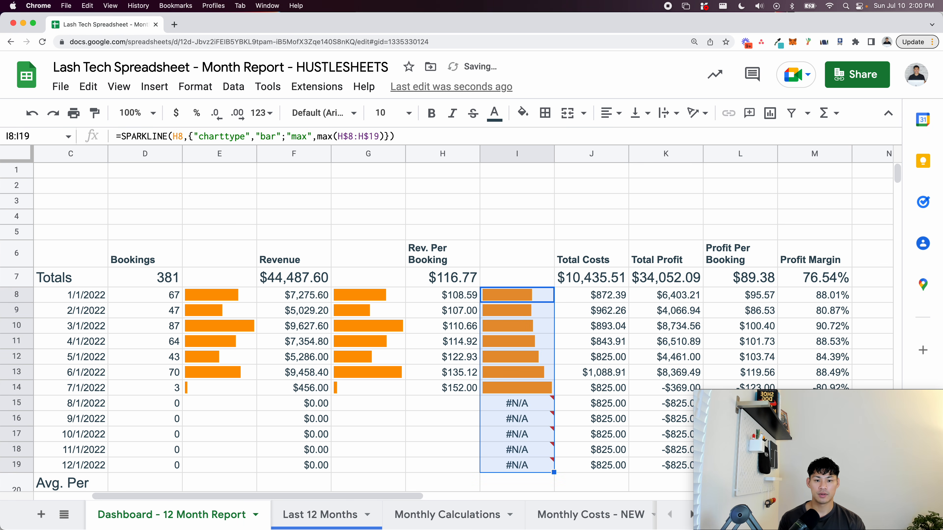
- Wrap the I8 sparkline formula in IFERROR with an empty fallback, and refill it down through I19
left_click(527, 297)
double_click(538, 297)
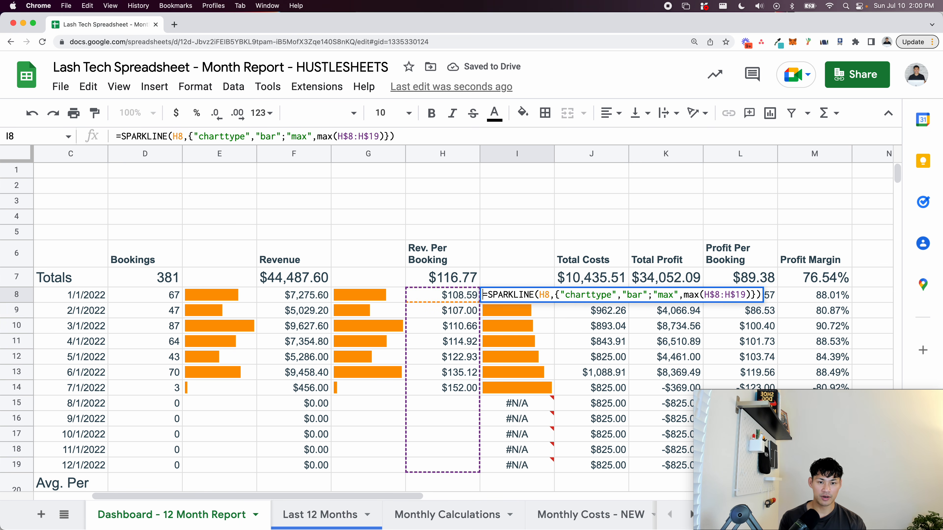
type("IFERROR(")
key("End")
type(",)")
key("Return")
key("Up")
key("shift+super+Down")
key("super+d")
- Insert one empty column directly after the Total Costs column J
scroll(520, 242, "right", 2)
left_click(507, 152)
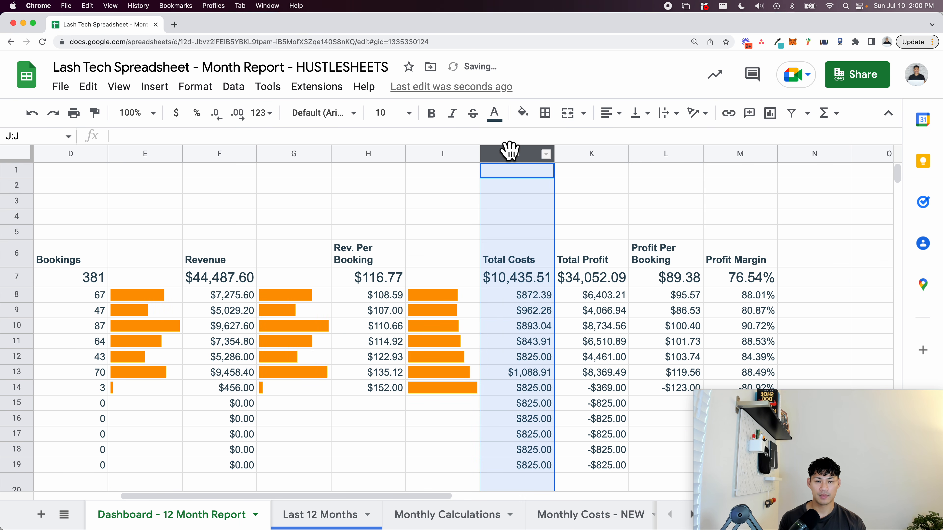
right_click(507, 152)
left_click(555, 262)
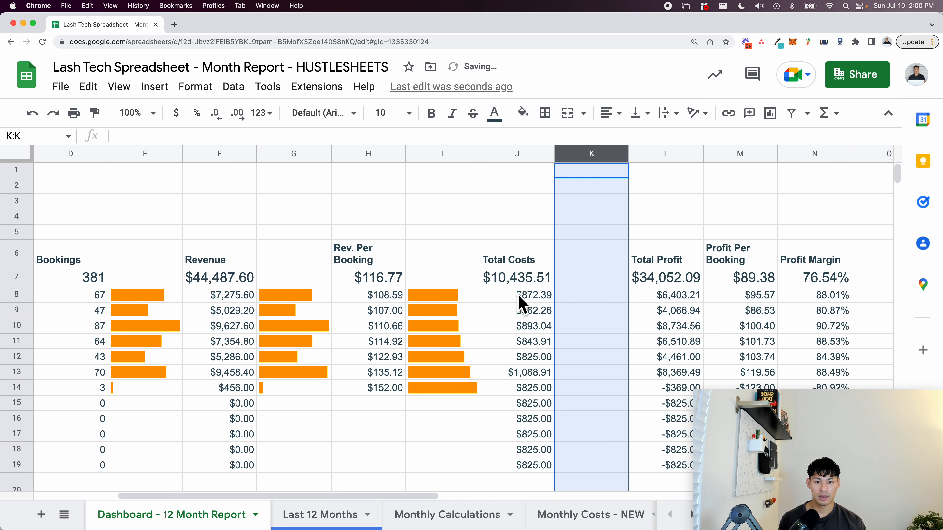
- Copy the IFERROR sparkline formula from I8 into K8 so that it charts Total Costs cell J8 against max(J$8:J$19)
left_click(517, 299)
double_click(470, 297)
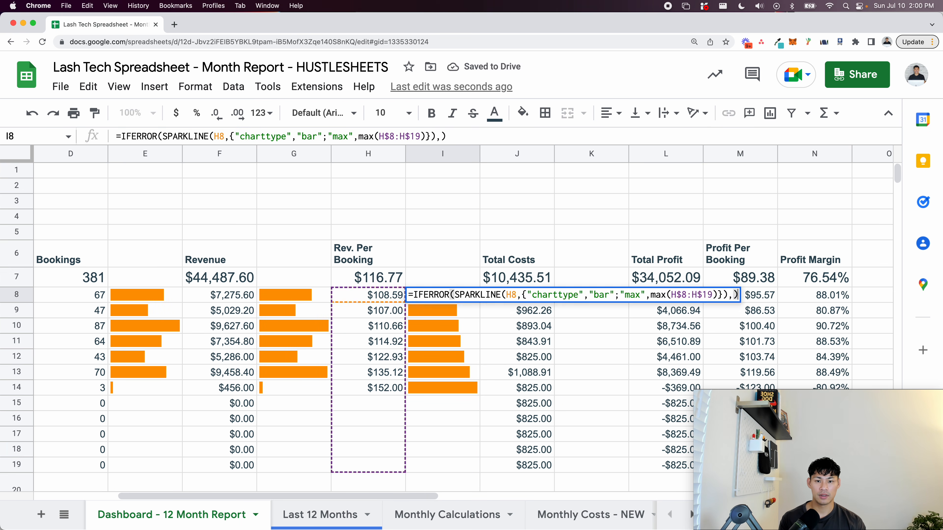
key("Escape")
key("super+c")
key("Right")
key("Right")
key("super+v")
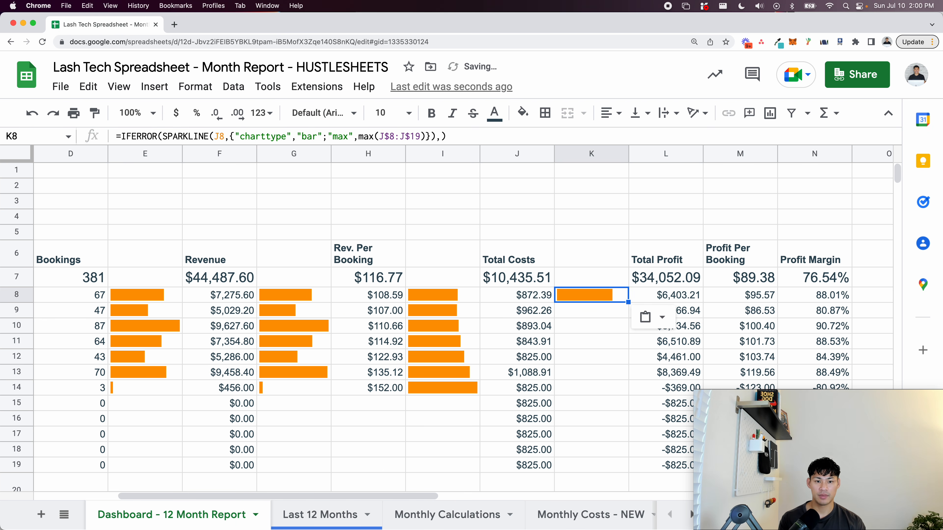
- Fill the Total Costs sparkline formula from K8 down through K19
key("Left")
key("super+Down")
key("Right")
key("Up")
key("super+shift+Up")
key("super+d")
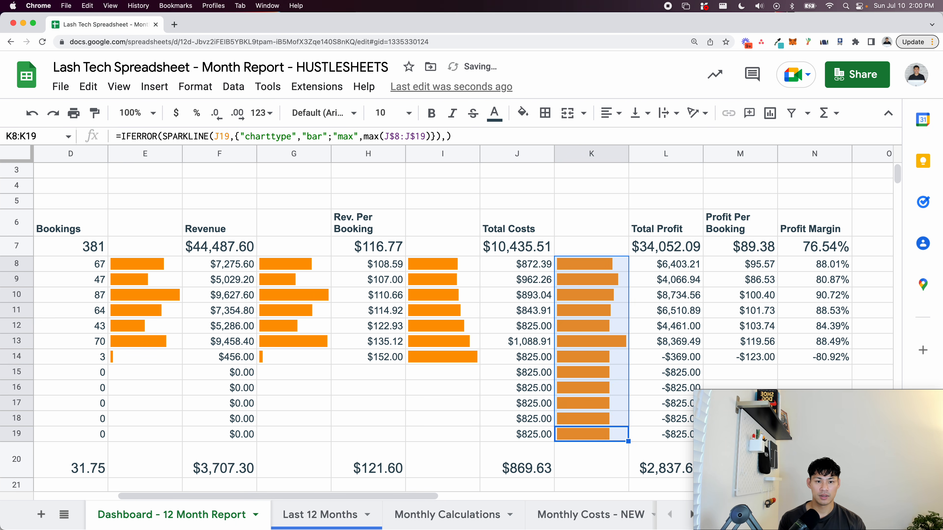
- Insert one empty column directly after the Total Profit column L
scroll(371, 319, "right", 4)
right_click(518, 154)
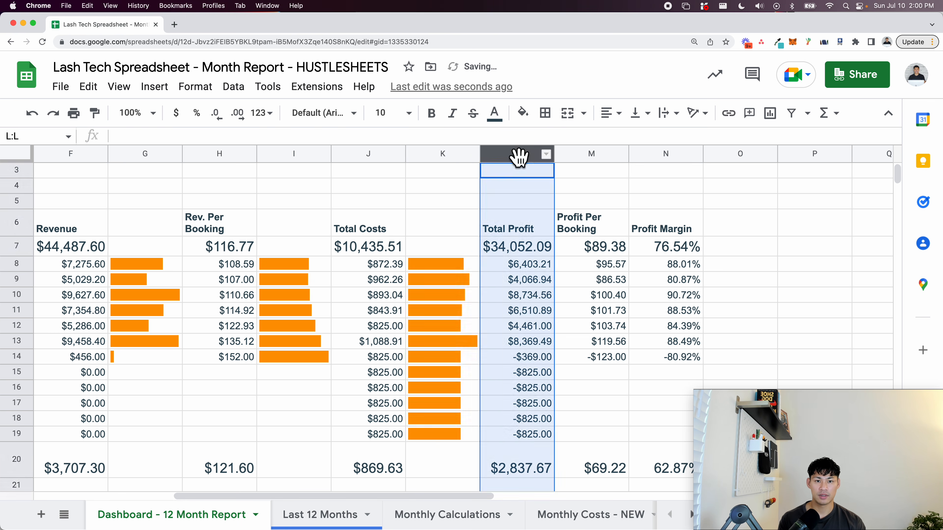
left_click(571, 260)
- Copy the Total Costs sparkline formula into M8 for Total Profit, and fill it down through M19
left_click(464, 299)
key("super+c")
key("Right")
key("Right")
key("super+v")
key("Left")
key("super+Down")
key("Right")
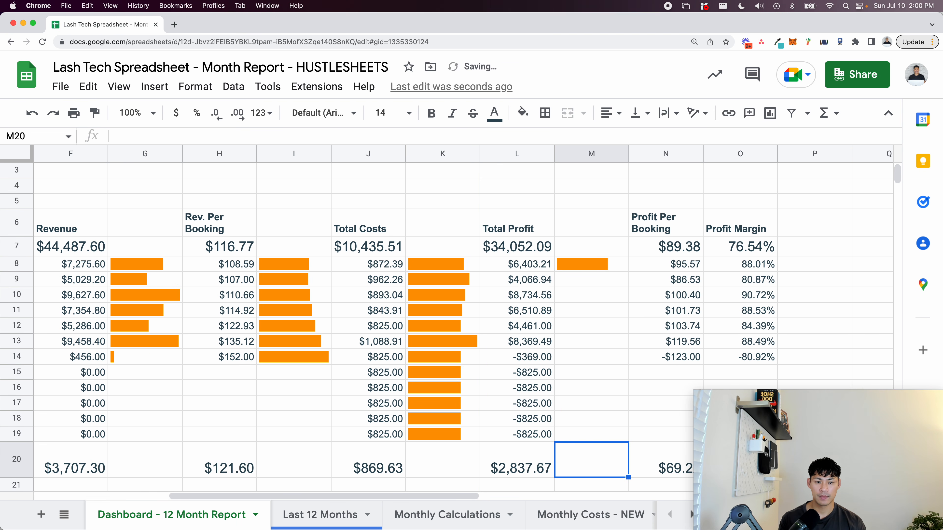
key("Up")
key("super+shift+Up")
key("super+d")
- Insert one empty column directly after the Profit Per Booking column N
scroll(464, 299, "right", 4)
scroll(610, 157, "left", 2)
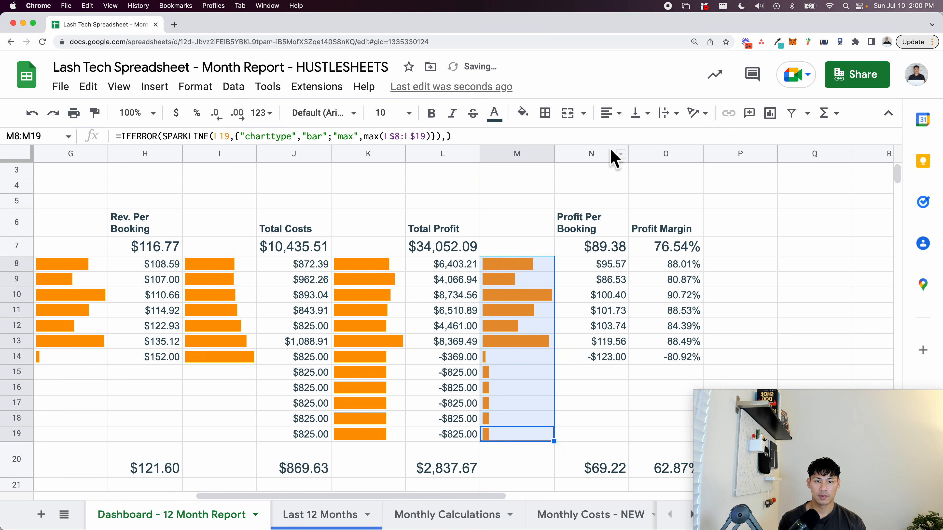
left_click(605, 152)
right_click(605, 152)
left_click(670, 260)
- Copy the sparkline formula from M8 into O8 so that it charts Profit Per Booking cell N8 against max(N$8:N$19)
scroll(570, 275, "up", 1)
left_click(550, 285)
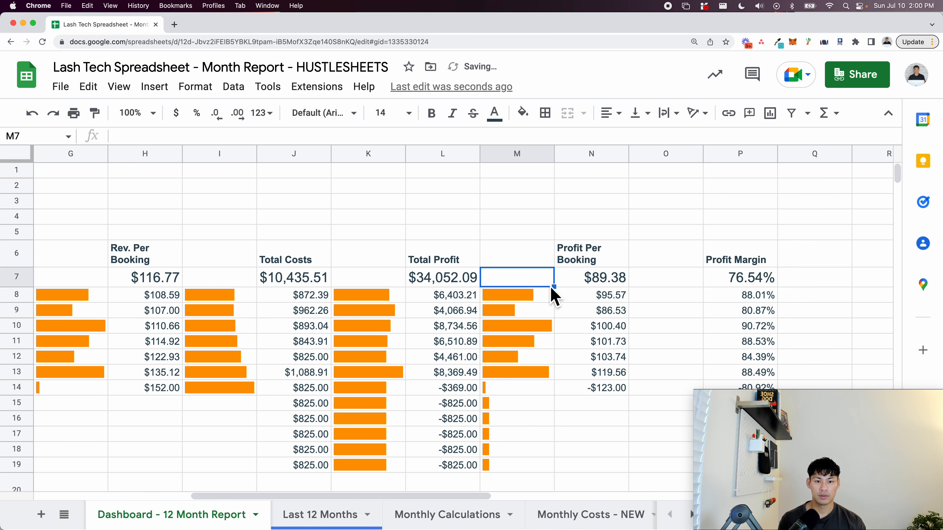
left_click(543, 298)
key("super+c")
key("Right")
key("Right")
key("super+v")
- Fill the Profit Per Booking sparkline formula from O8 down through O19
key("shift+Down")
key("shift+Down")
key("shift+Down")
key("shift+Down")
key("shift+Down")
key("shift+Down")
key("shift+Down")
key("shift+Down")
key("shift+Down")
key("shift+Down")
key("shift+Down")
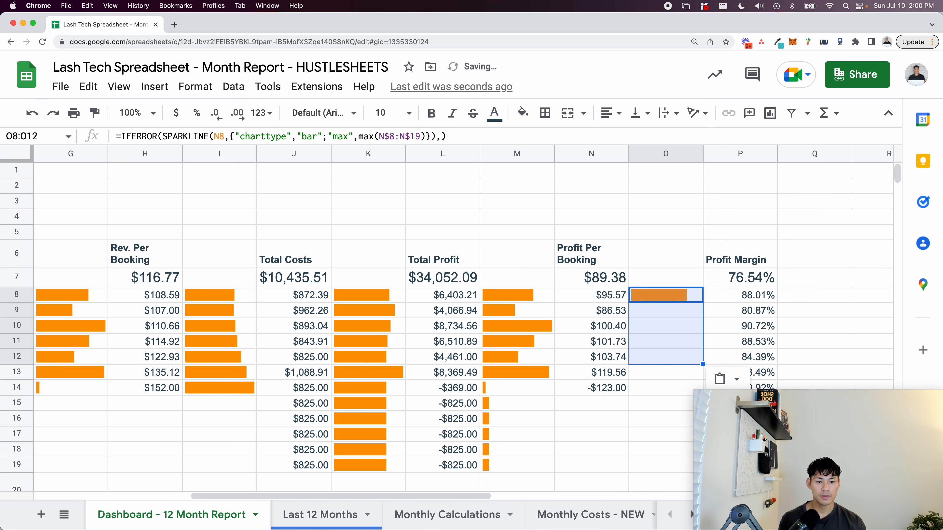
key("super+d")
- Insert one empty column directly after the Profit Margin column P
scroll(549, 194, "right", 6)
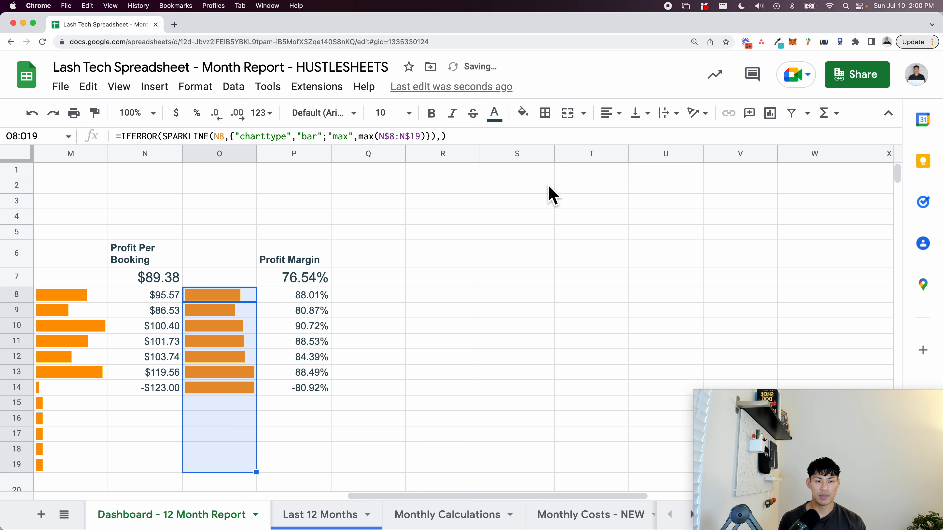
left_click(301, 152)
right_click(304, 160)
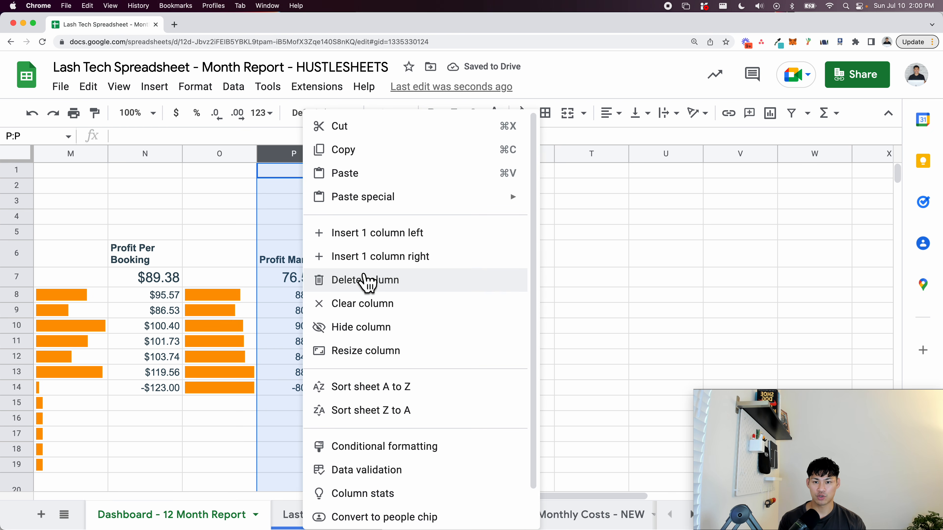
left_click(368, 257)
- Copy the sparkline formula from O8 into Q8 so that it charts Profit Margin cell P8 against max(P$8:P$19)
left_click(240, 299)
key("super+c")
key("Right")
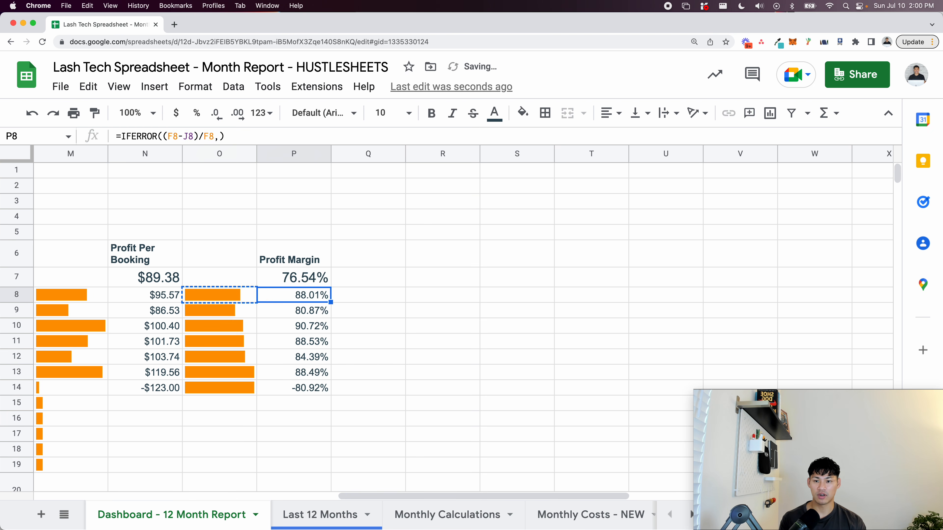
key("Right")
key("super+v")
key("Left")
key("Right")
- Fill the Profit Margin sparkline formula from Q8 down through Q19
scroll(445, 316, "left", 1)
scroll(445, 316, "down", 1)
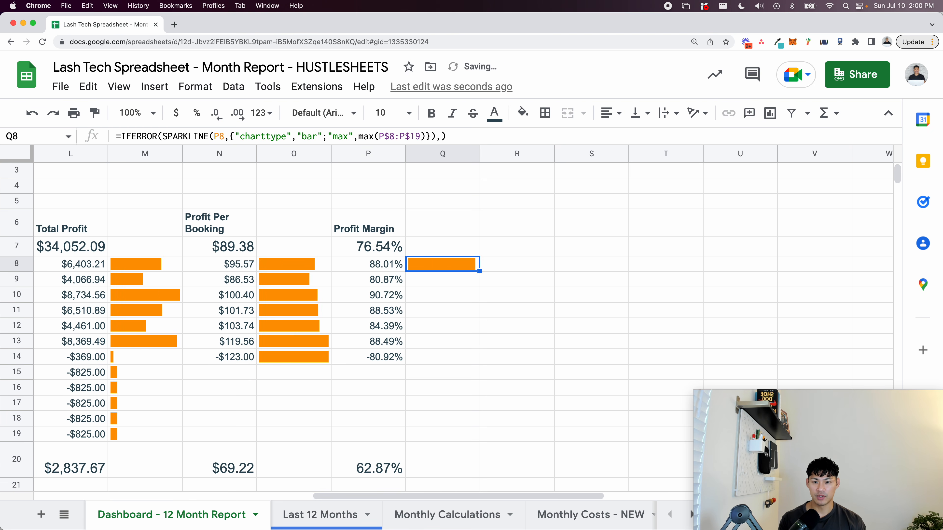
key("shift+Down")
key("shift+Down")
key("shift+Down")
key("shift+Down")
key("shift+Down")
key("shift+Down")
key("shift+Down")
key("shift+Down")
key("shift+Down")
key("shift+Down")
key("shift+Down")
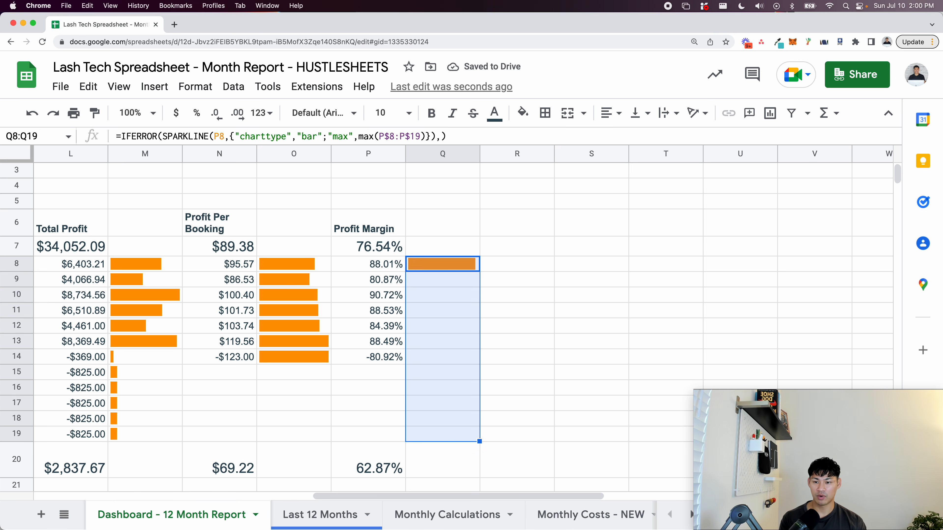
key("super+d")
key("Up")
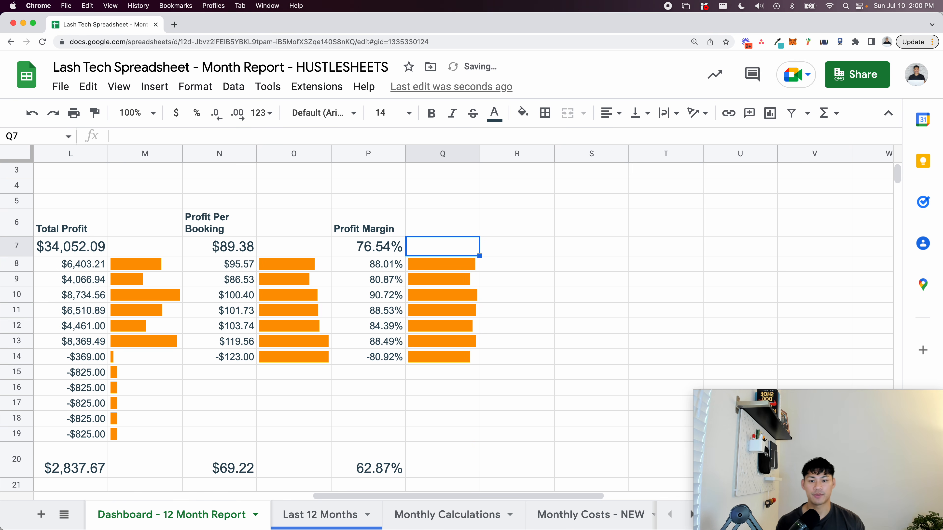
- Review the dashboard's sparkline columns, and examine the chart formula above Bookings in D5:E5 on the Last 12 Months sheet
scroll(395, 373, "left", 8)
scroll(396, 373, "left", 5)
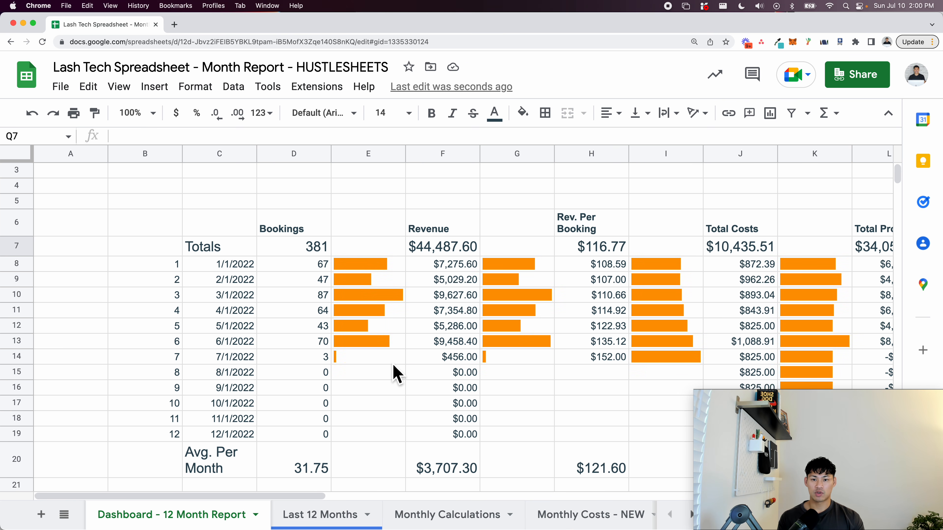
key("super+minus")
key("super+minus")
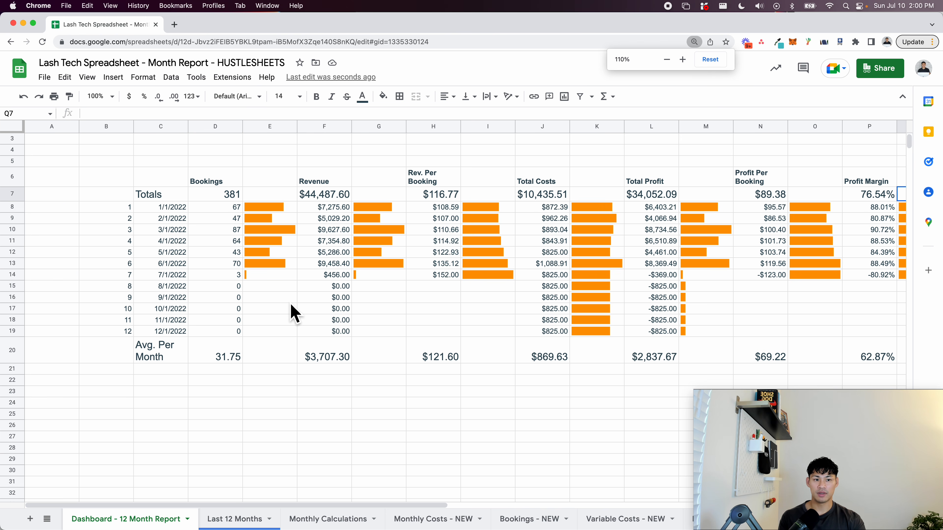
scroll(290, 312, "right", 3)
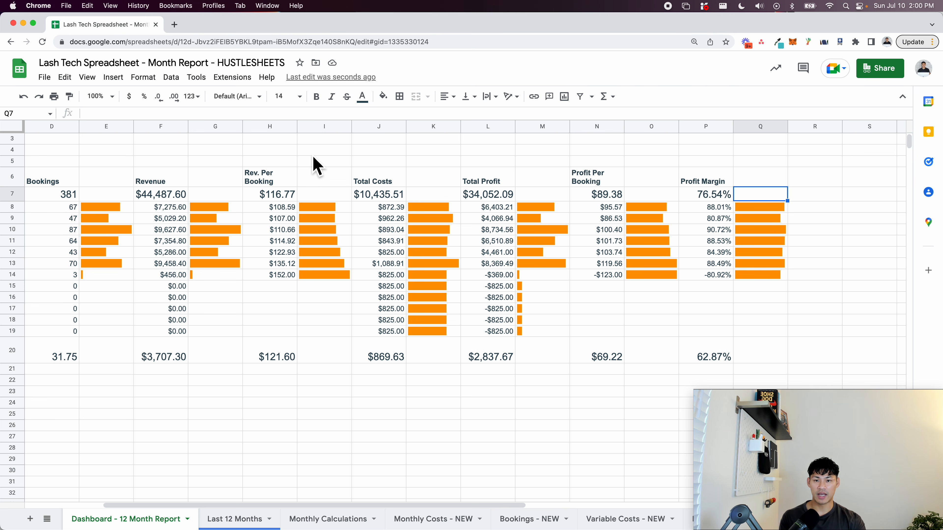
key("super+equal")
key("super+equal")
left_click(294, 520)
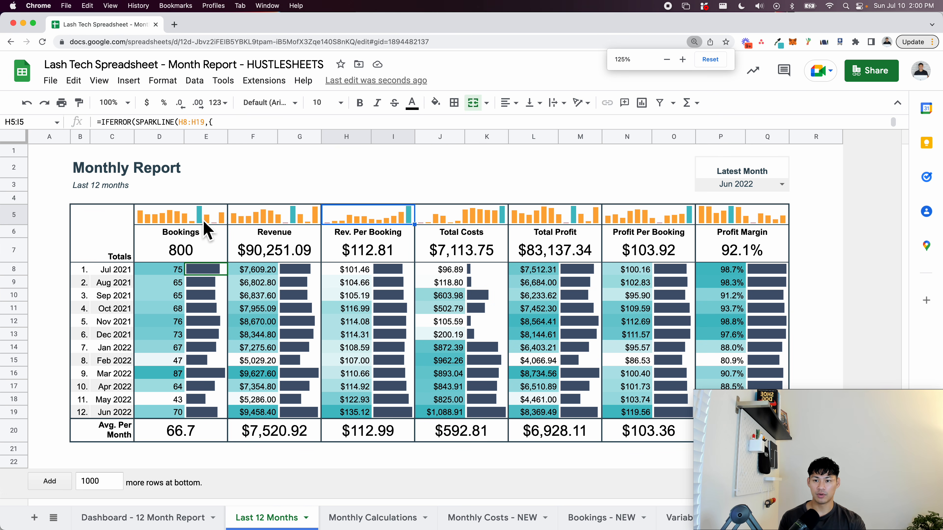
left_click(189, 215)
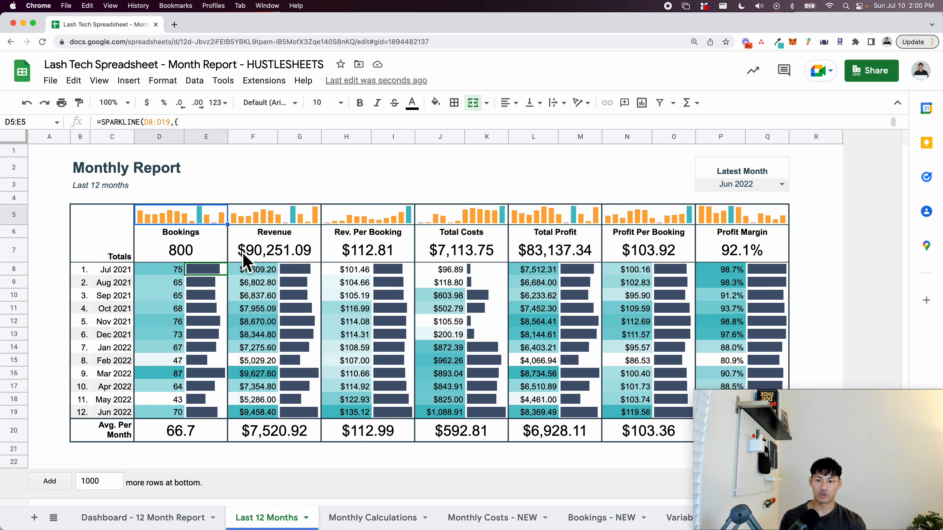
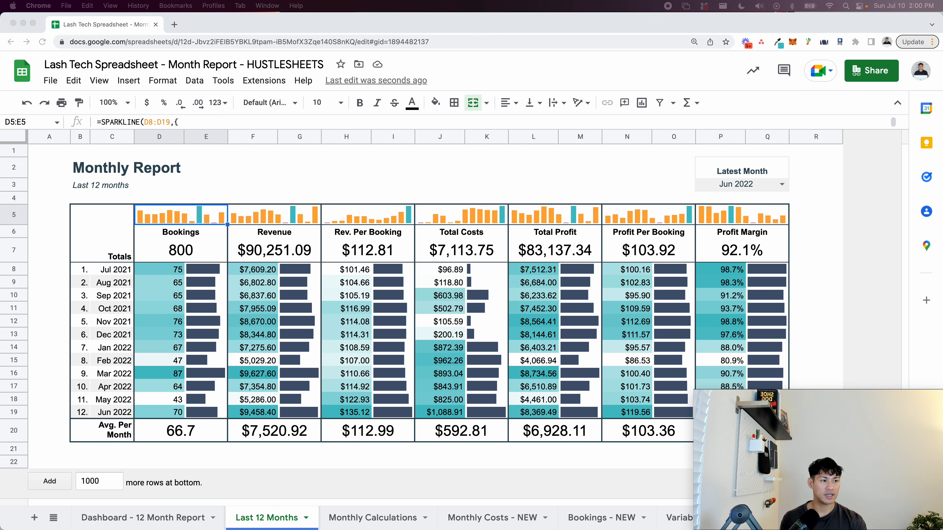
key("super+equal")
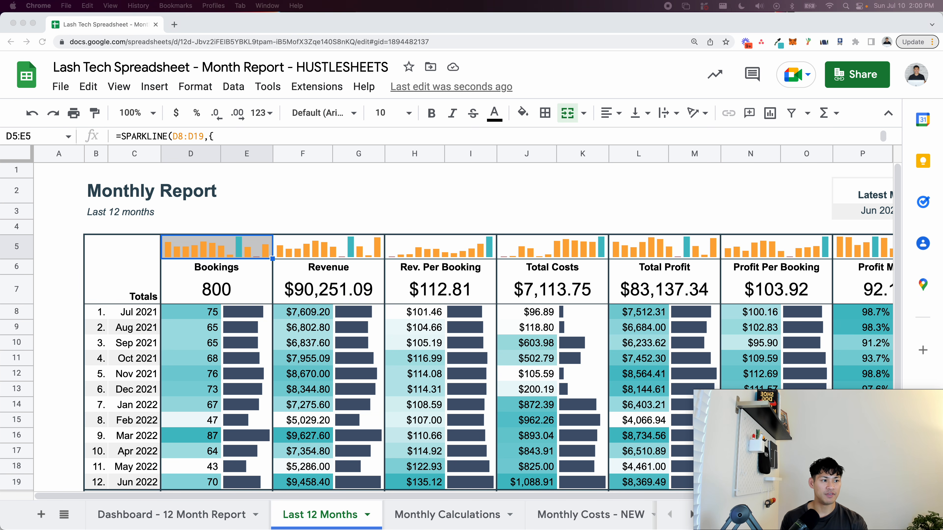
- On the Dashboard - 12 Month Report sheet, start a SPARKLINE formula in D5 above Bookings with the data range D8:D20
left_click(216, 515)
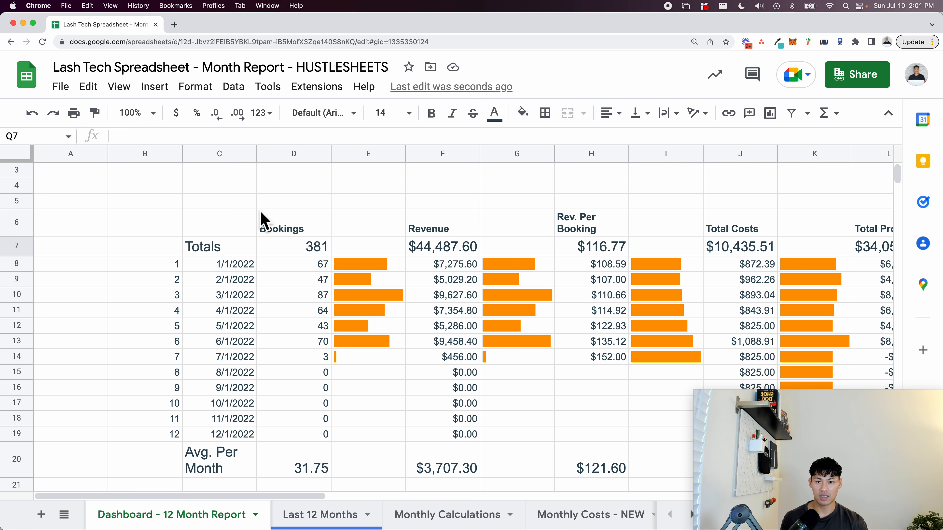
left_click(286, 208)
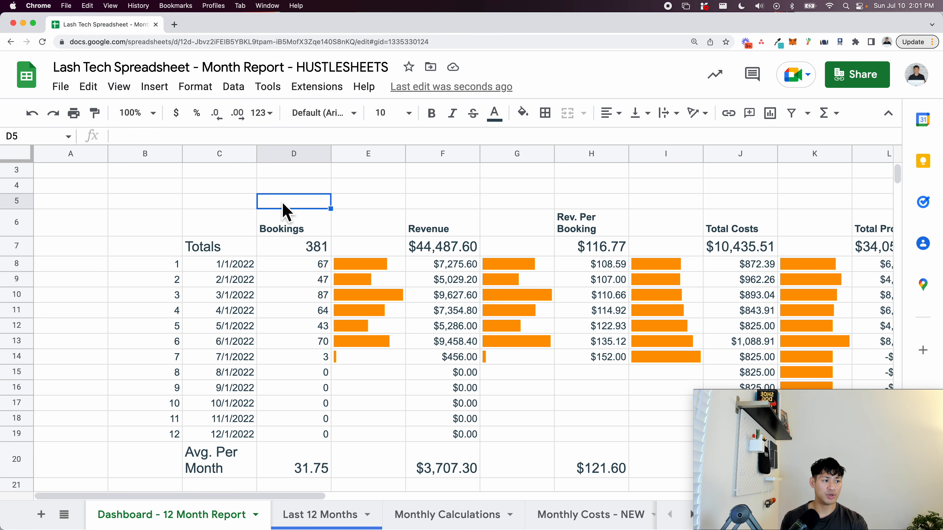
type("=spa")
key("Tab")
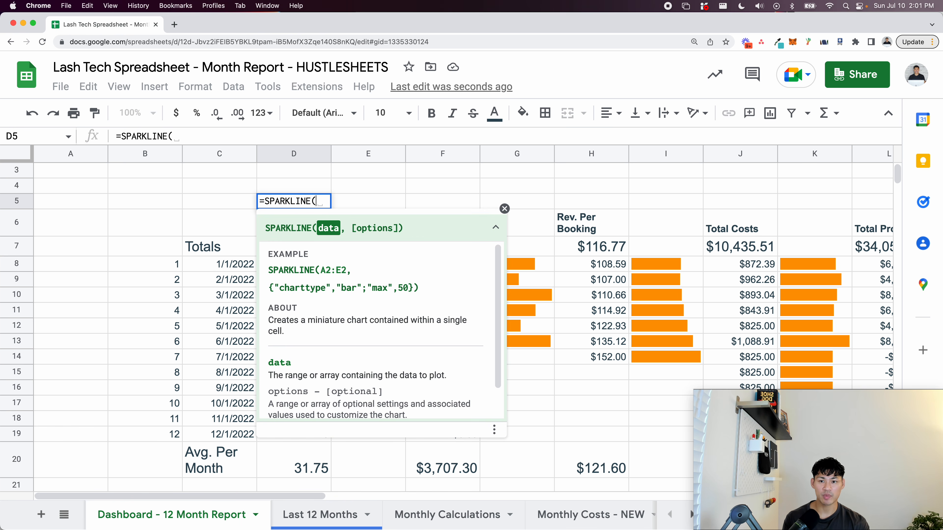
left_click(504, 208)
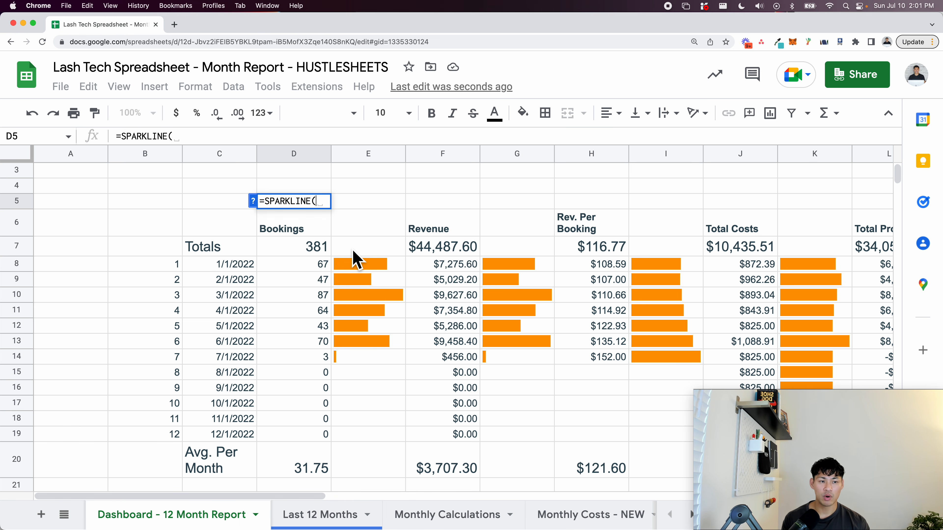
left_click_drag(309, 269, 315, 459)
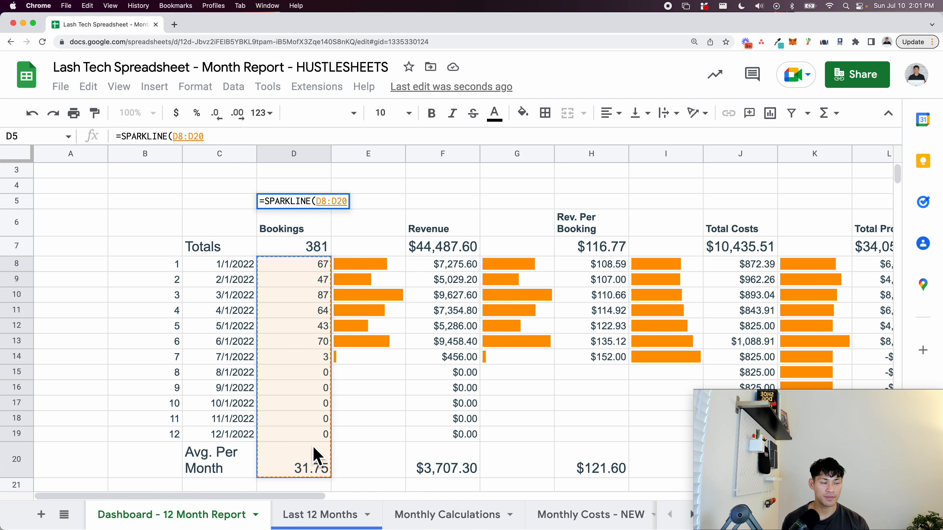
- Complete the D5 sparkline formula with the option {"charttype","column"} and enter it
type(",{\"chart")
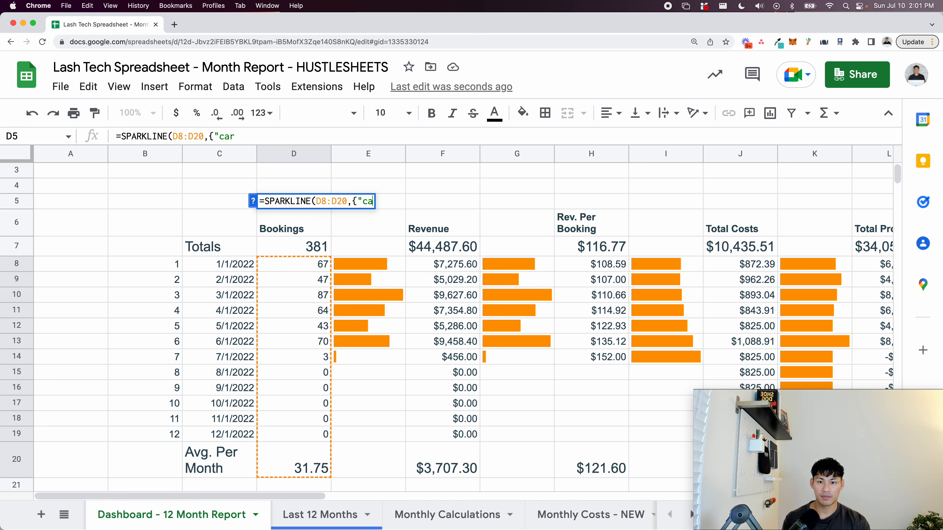
type("yle")
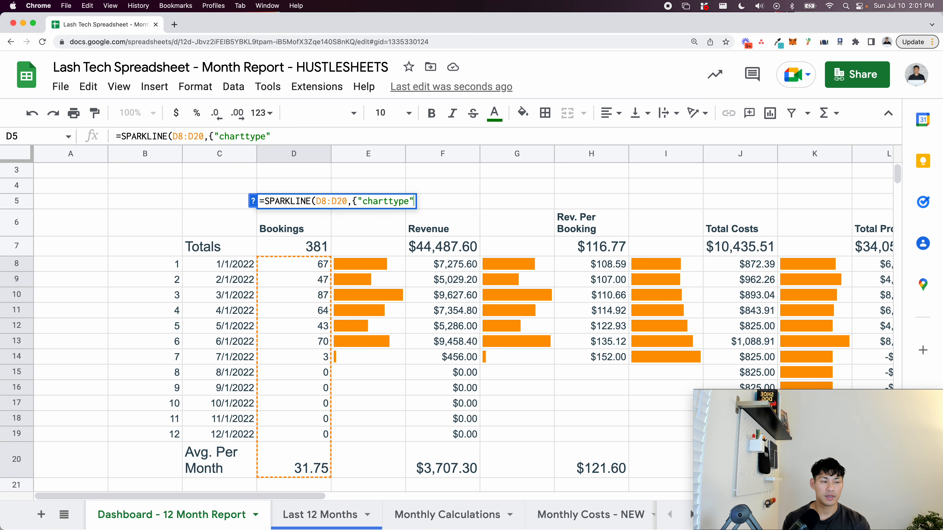
key("BackSpace")
type("\"col")
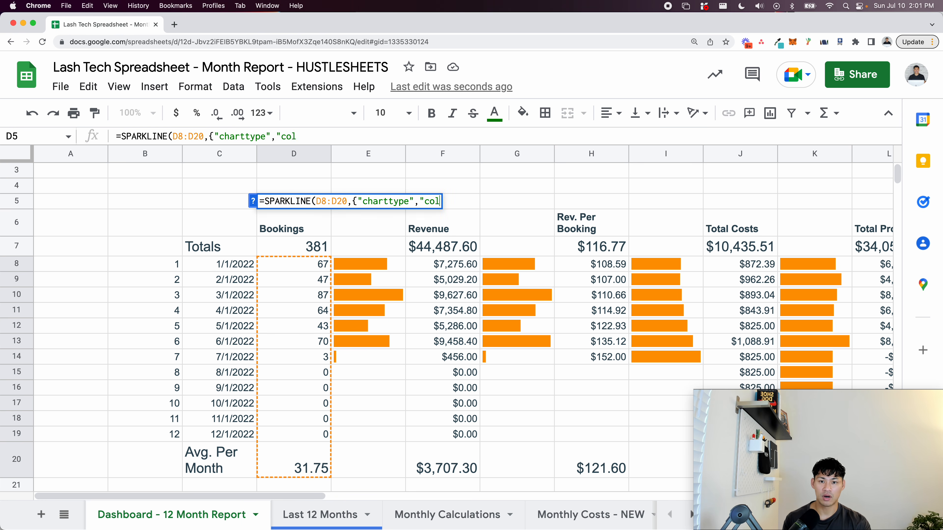
type("umn\"")
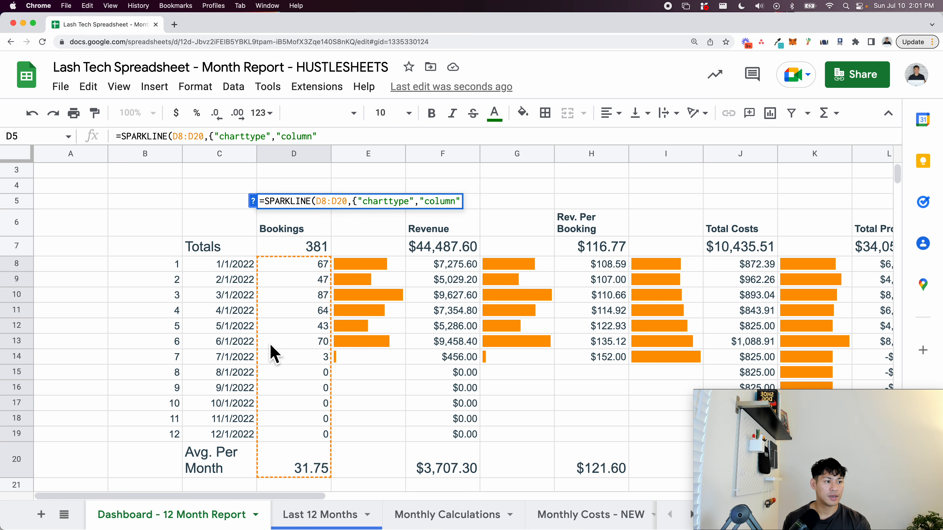
type(";")
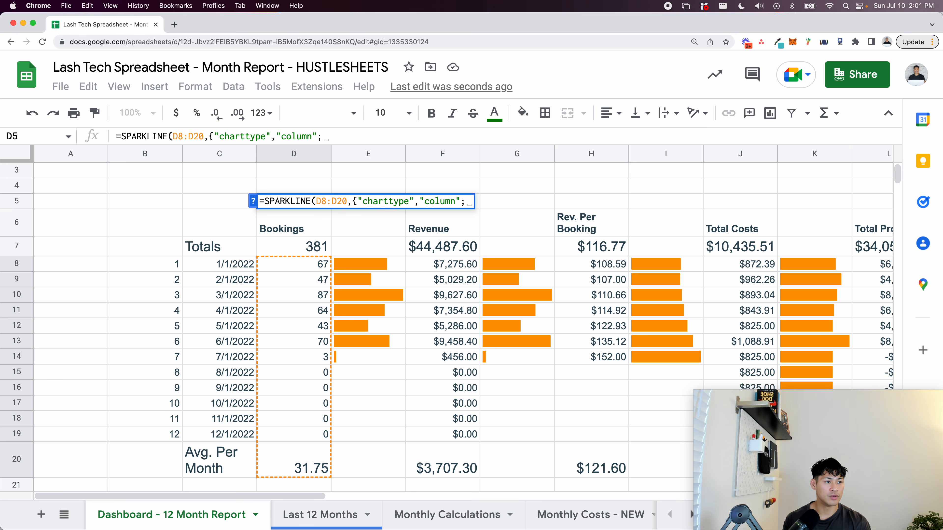
key("BackSpace")
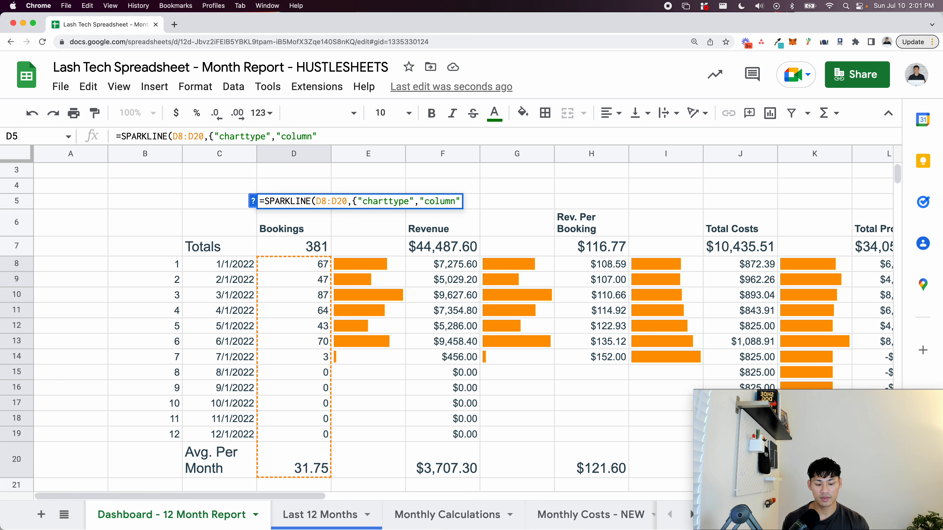
key("Return")
key("Up")
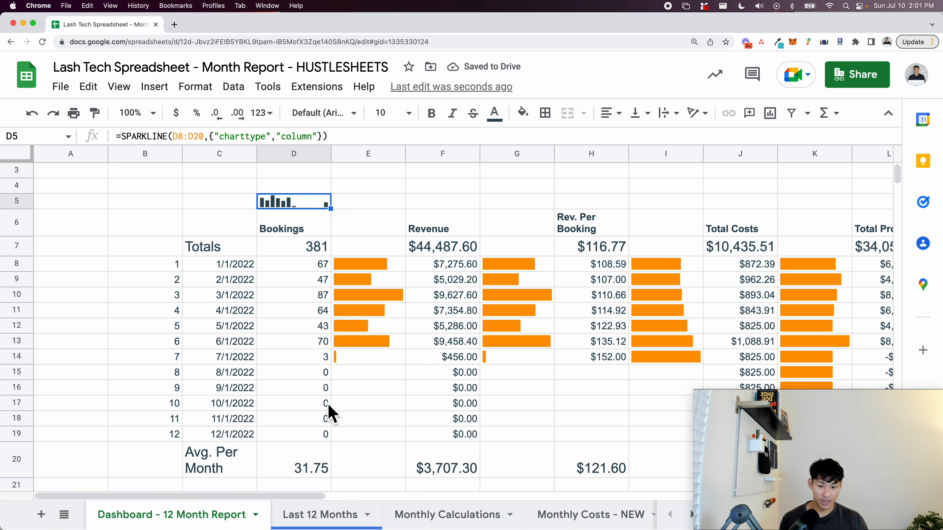
- Examine the color, highcolor and lowcolor options of the Bookings chart formula on the Last 12 Months sheet, and return to the dashboard sheet
left_click(324, 515)
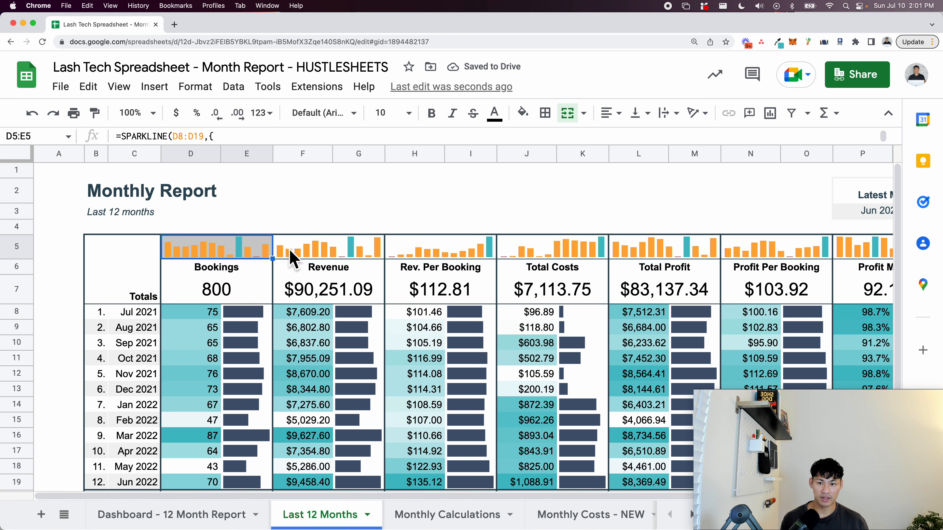
double_click(239, 250)
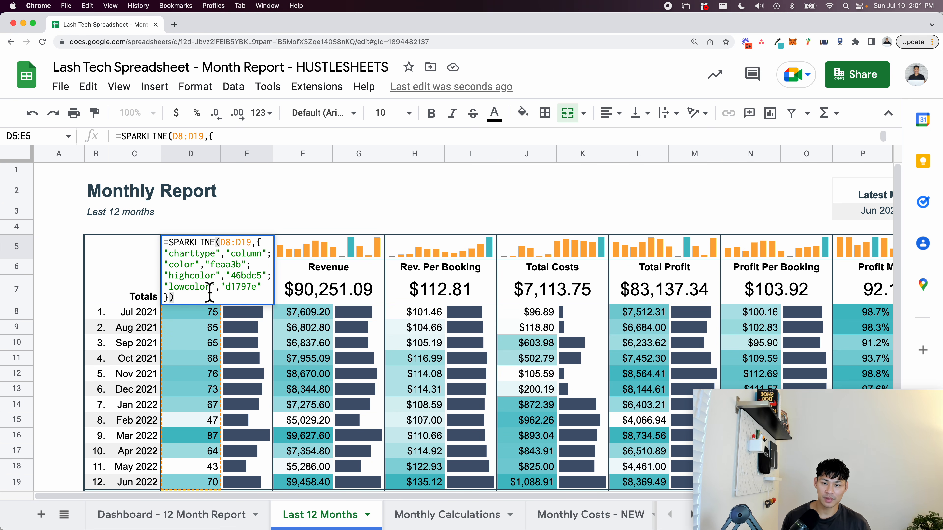
left_click(246, 513)
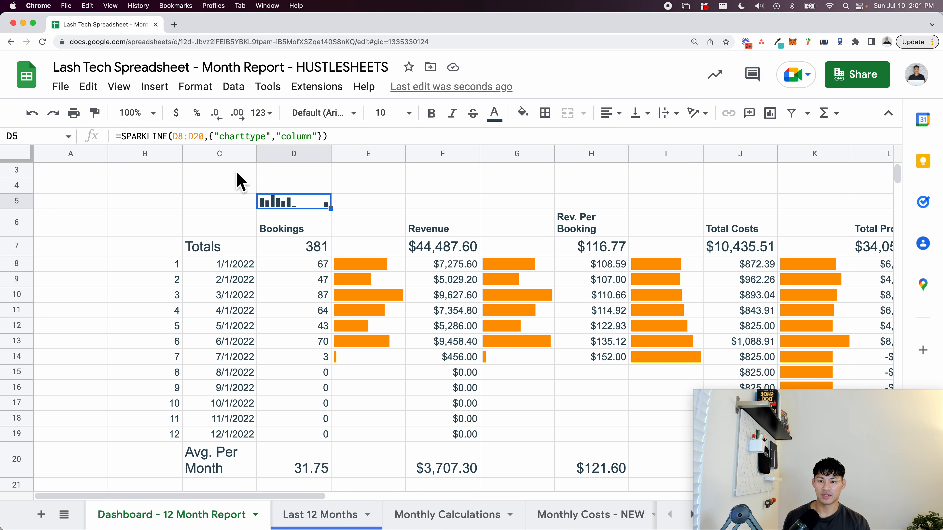
- Copy the column sparkline from D5 into F5 above Revenue and inspect the pasted formula's range
key("super+c")
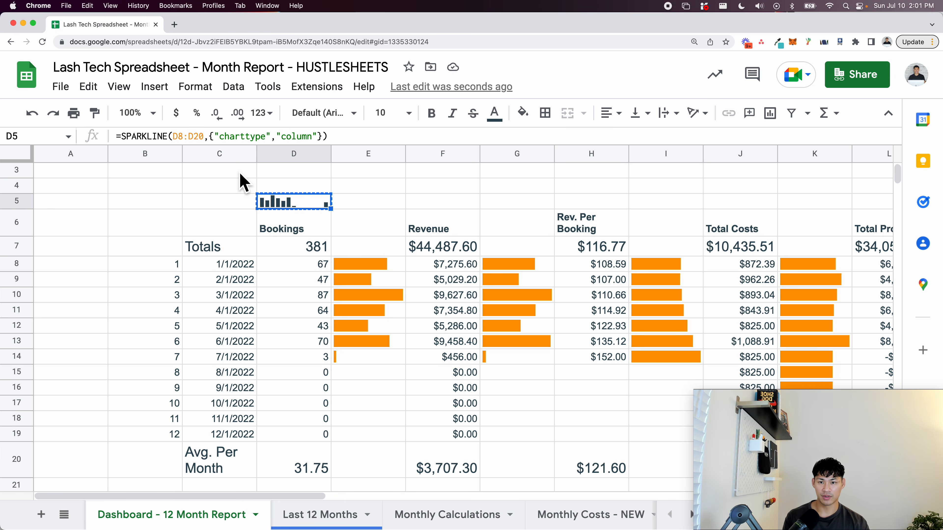
key("Right")
key("Right")
key("Left")
key("Left")
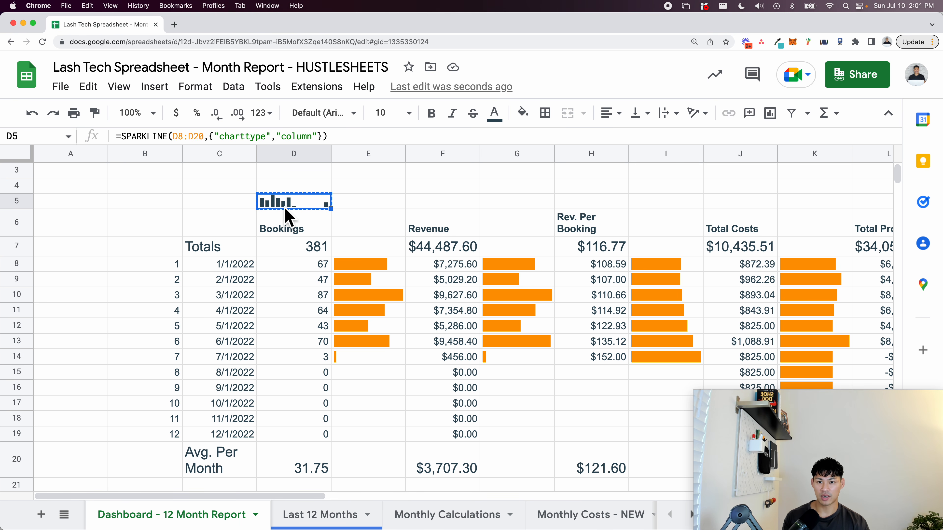
right_click(289, 217)
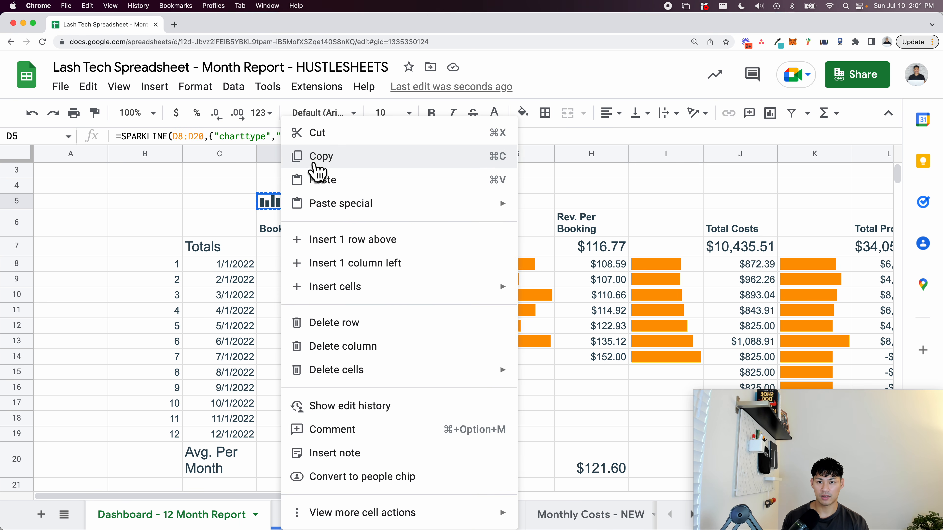
left_click(322, 166)
key("Right")
key("Right")
key("super+v")
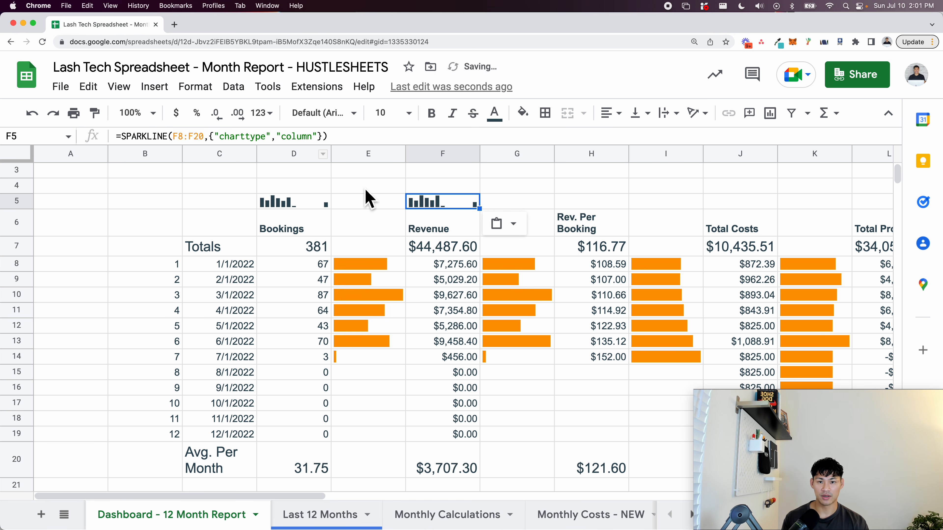
key("Return")
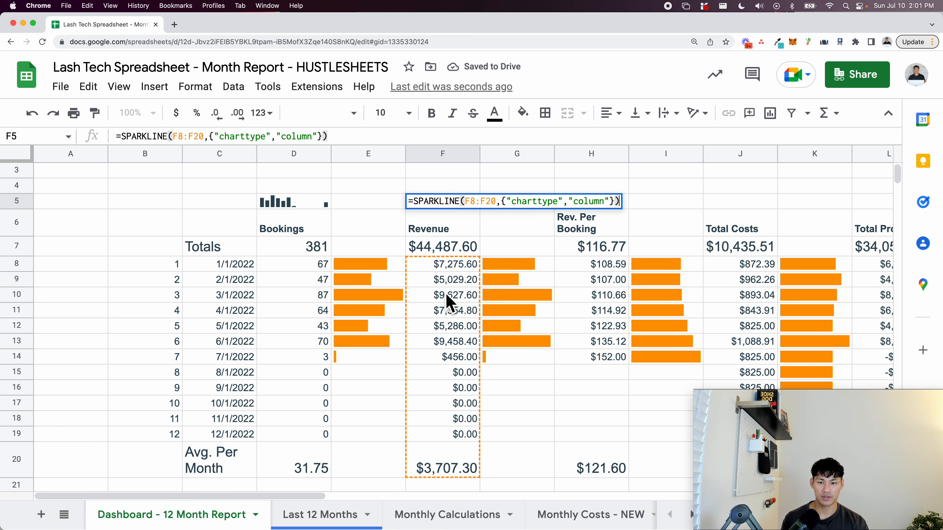
key("Escape")
- Edit the Bookings sparkline formula in D5 so its data range is D8:D19
left_click(305, 205)
key("Return")
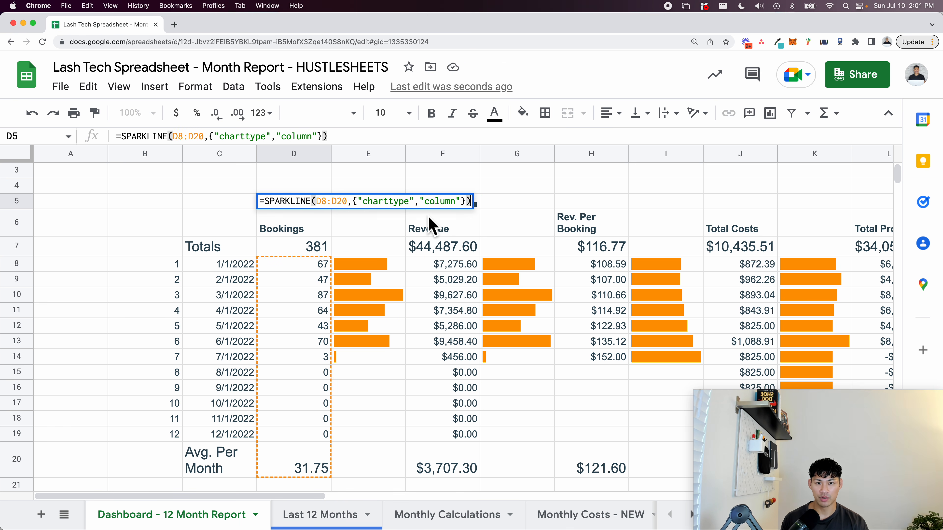
left_click(348, 201)
key("BackSpace")
key("BackSpace")
type("10")
key("Return")
left_click(342, 205)
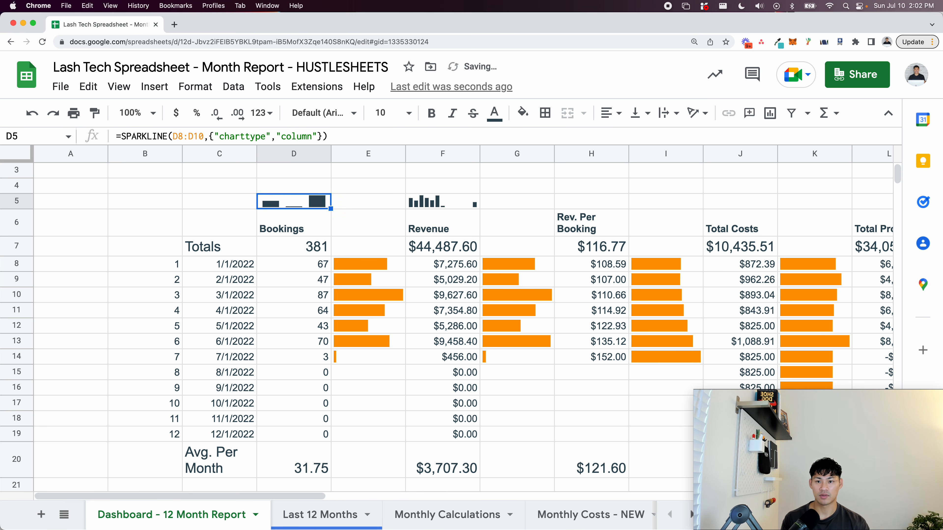
key("Return")
key("BackSpace")
type("9")
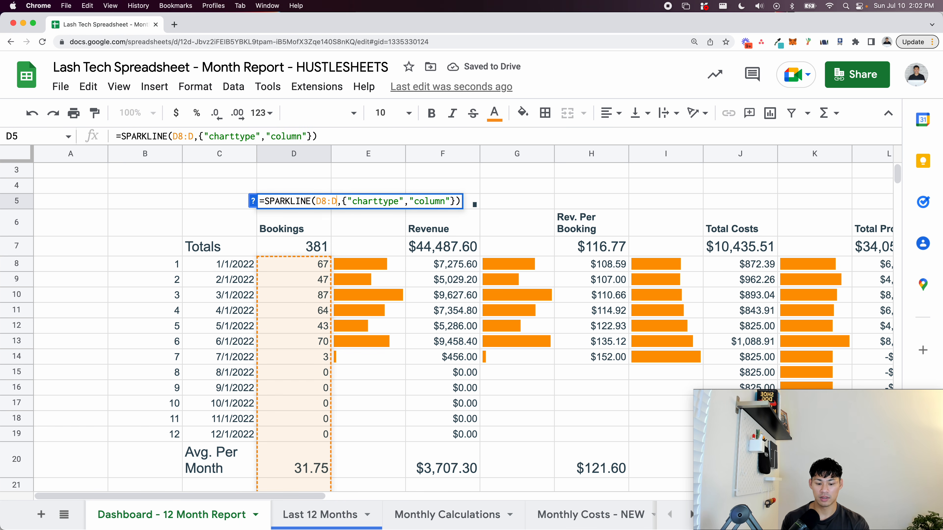
key("Return")
- Copy the corrected Bookings sparkline from D5 into F5 above Revenue, replacing the existing one
key("Up")
key("ctrl+c")
key("Right")
key("Right")
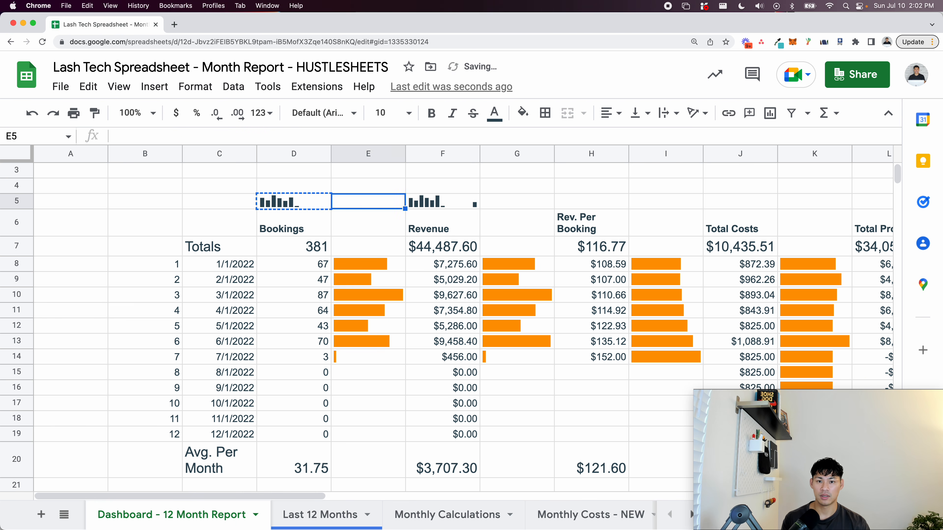
key("ctrl+v")
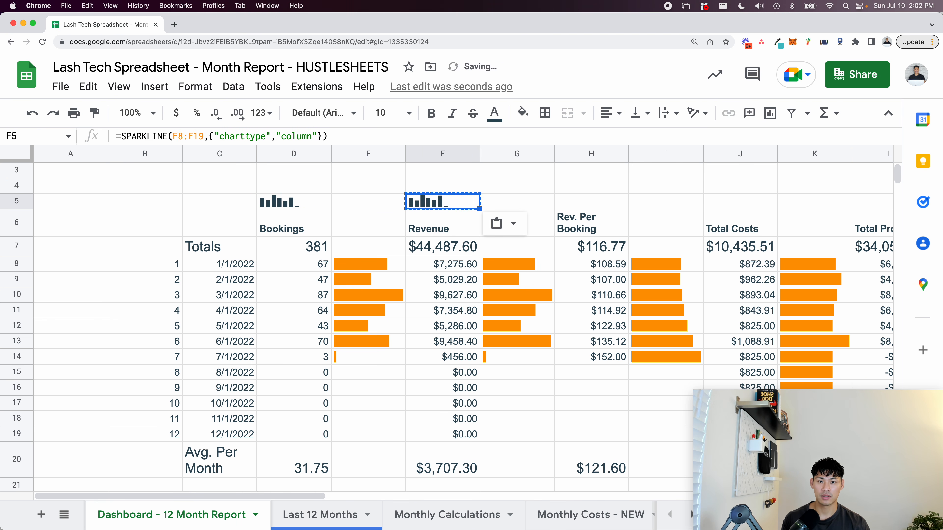
- Paste the copied sparkline into H5 above Rev. Per Booking and check its formula range
key("Right")
key("Right")
key("Right")
key("Left")
key("ctrl+v")
key("Return")
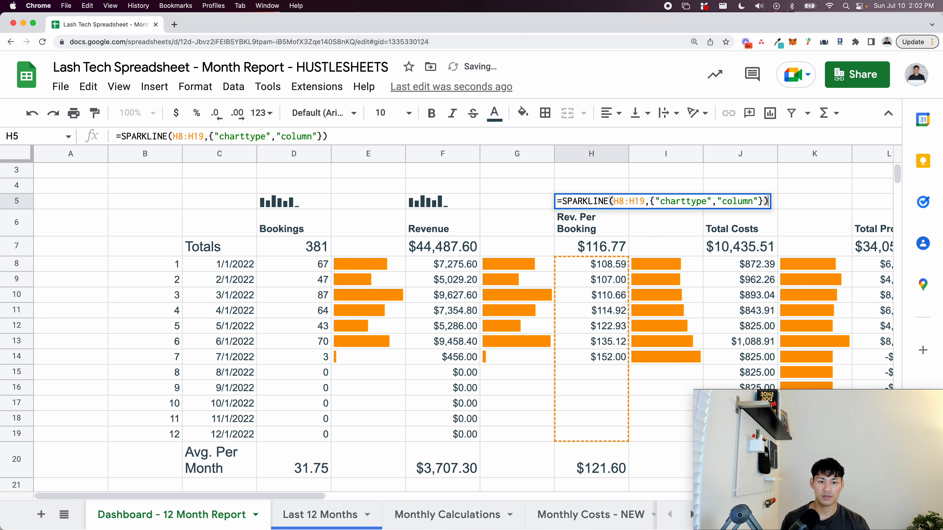
key("Escape")
- Paste the copied sparkline into J5 above Total Costs and L5 above Total Profit
scroll(464, 327, "right", 2)
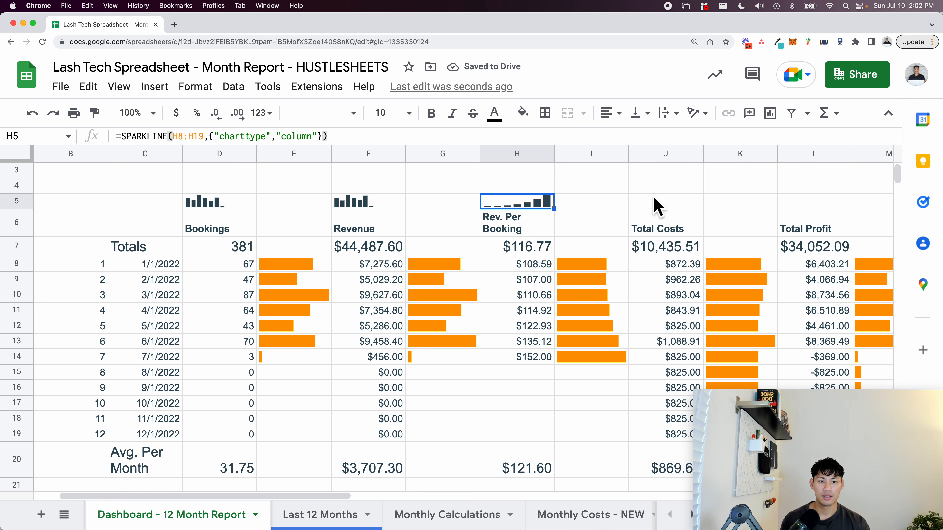
left_click(683, 205)
key("ctrl+v")
scroll(685, 210, "right", 3)
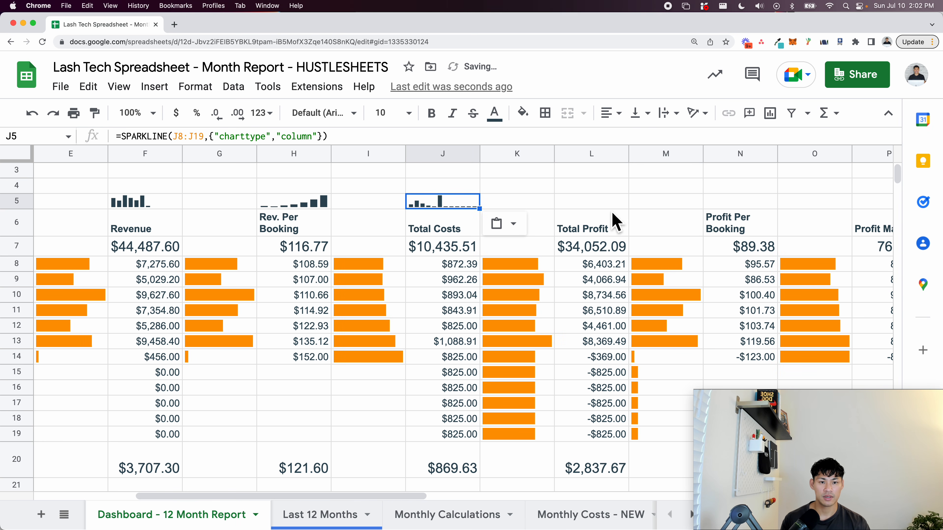
left_click(604, 206)
key("super+v")
- Paste the copied sparkline into N5 above Profit Per Booking and P5 above Profit Margin
key("Right")
key("Right")
key("super+v")
scroll(464, 327, "right", 2)
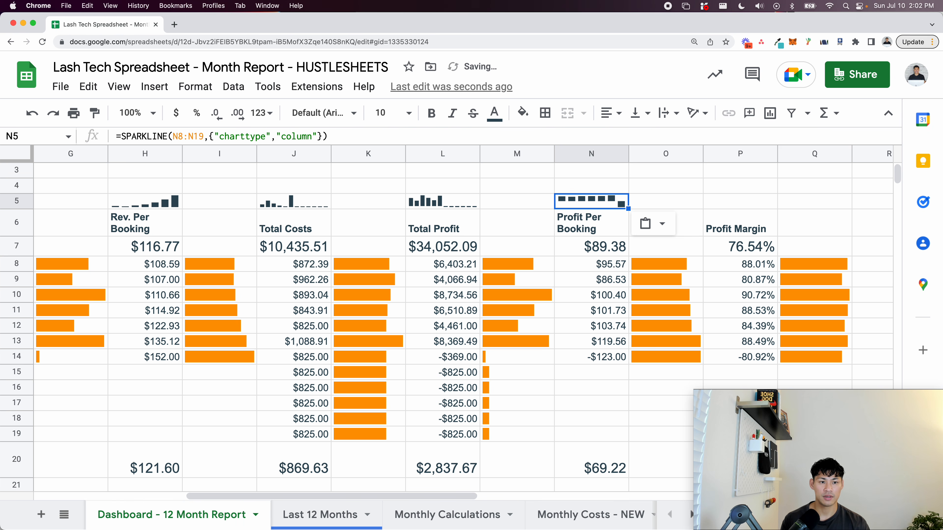
left_click(730, 207)
key("super+v")
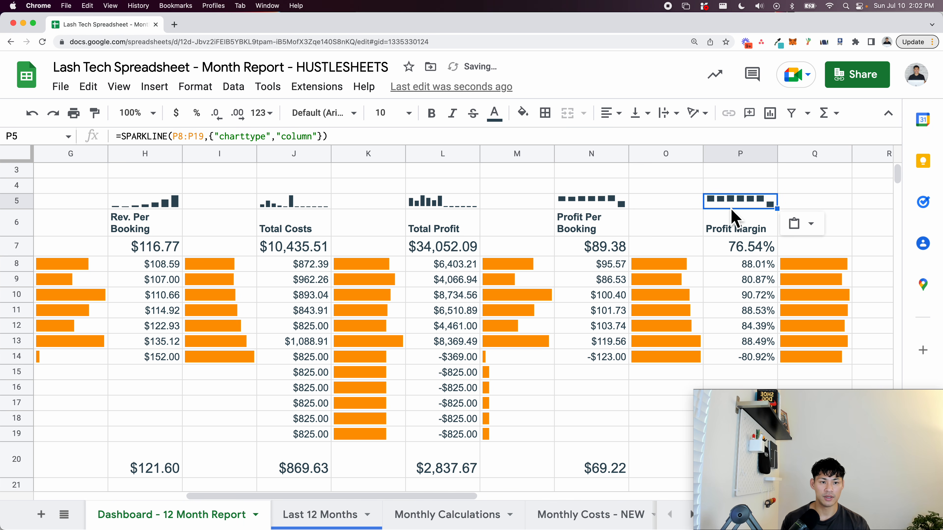
- Mark the SPARKLINE charts item as complete in the checklist on the STEPS sheet
key("super+Tab")
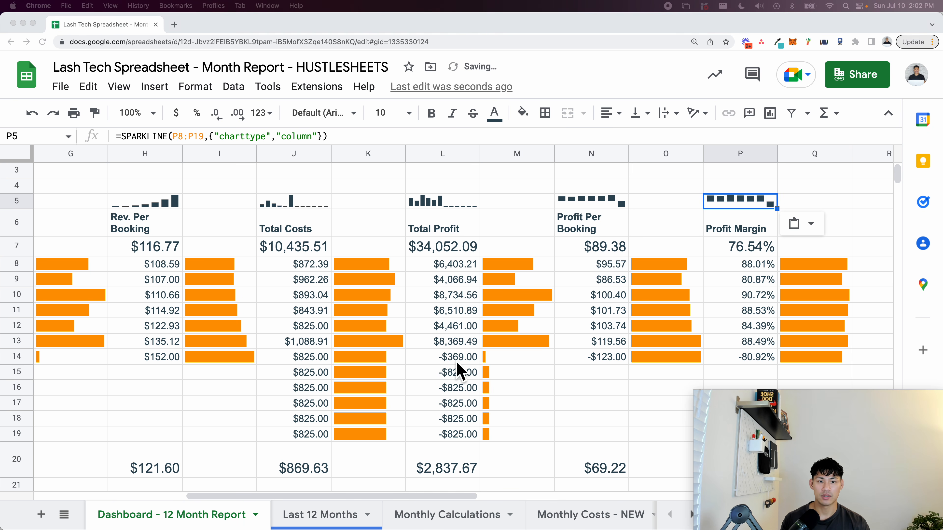
scroll(380, 366, "down", 2)
scroll(420, 514, "right", 8)
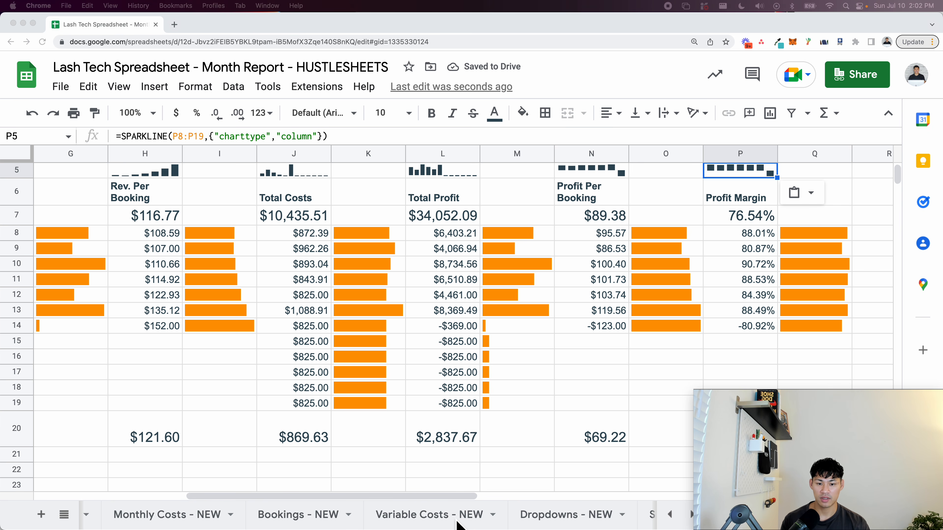
left_click(512, 520)
left_click(512, 519)
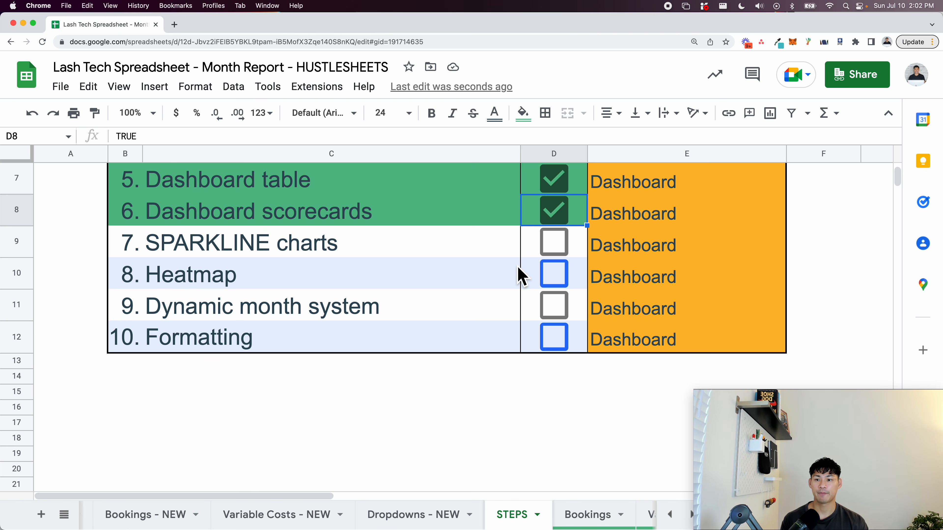
left_click(554, 245)
- Apply a white-to-green color scale conditional format to the Bookings values D8:D19 on the Dashboard - 12 Month Report sheet
scroll(226, 517, "left", 3)
scroll(227, 520, "left", 6)
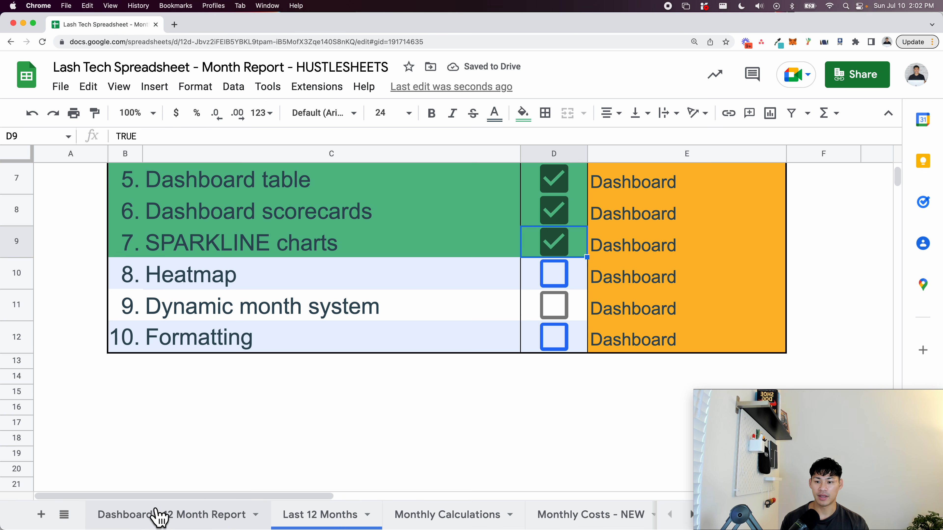
left_click(158, 518)
scroll(193, 410, "left", 10)
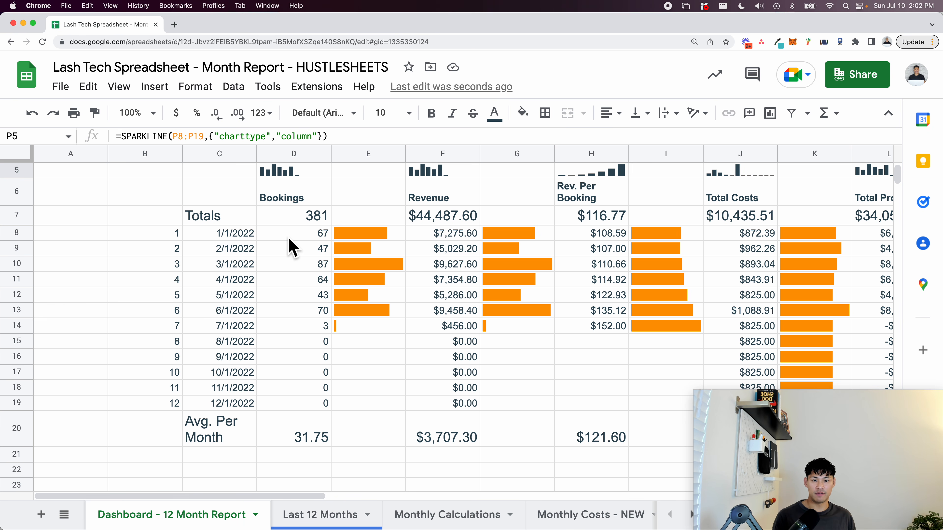
left_click_drag(282, 233, 308, 421)
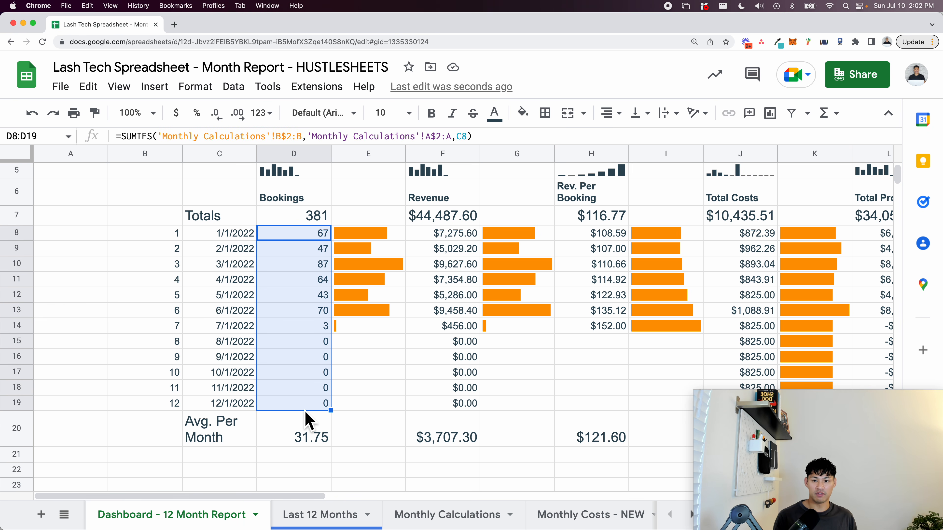
left_click(194, 88)
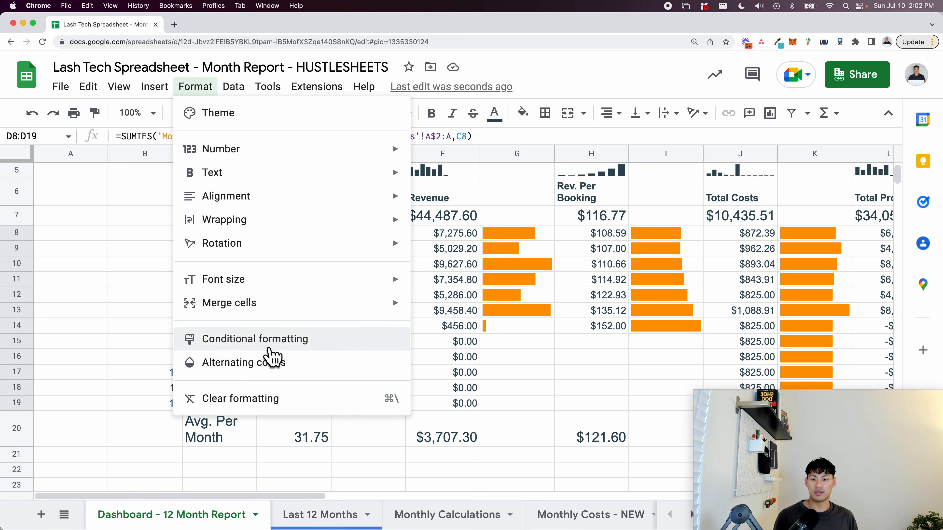
left_click(260, 339)
left_click(822, 163)
left_click_drag(829, 479, 137, 483)
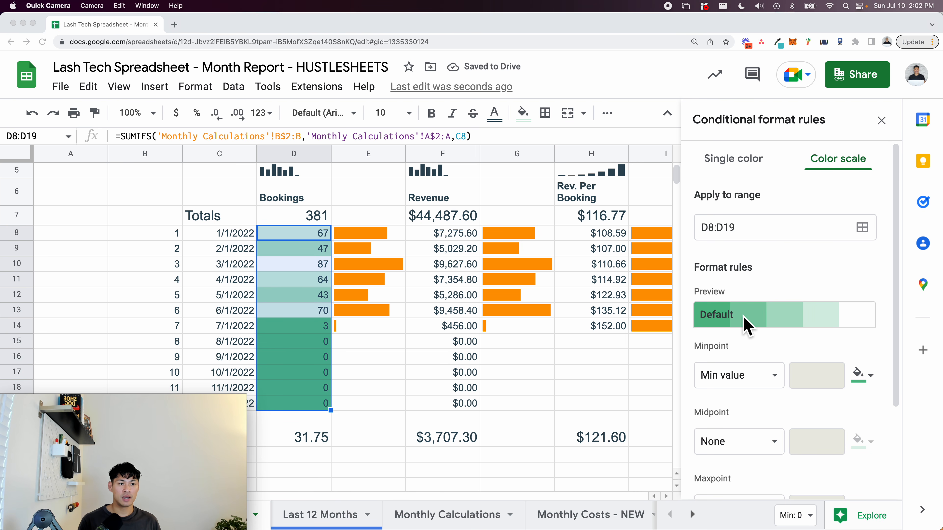
scroll(746, 325, "down", 3)
left_click(764, 270)
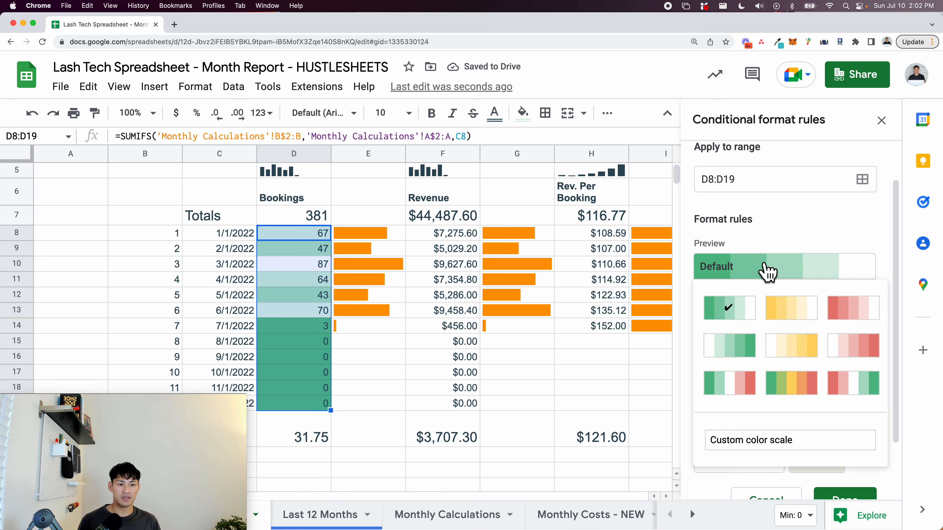
left_click(731, 348)
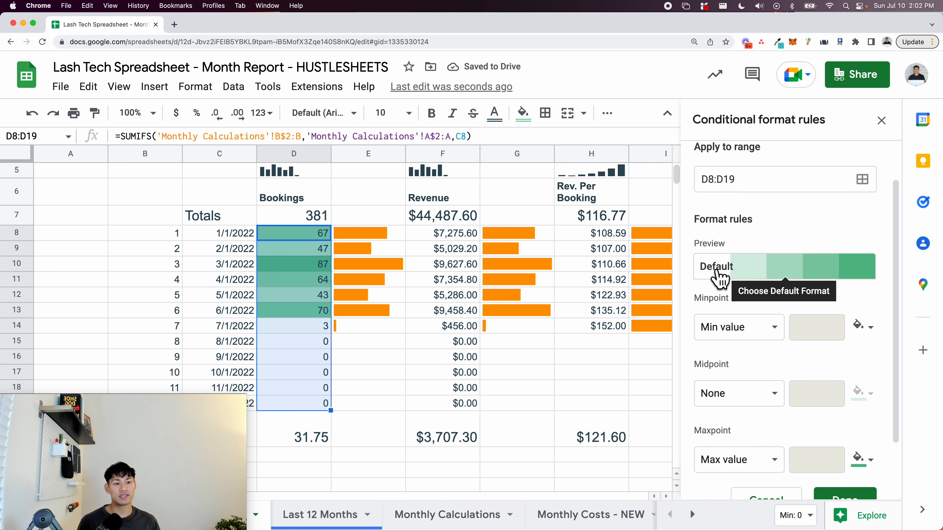
- Try the red-white-green color scale on the Bookings values, and switch back to the white-to-green scale
left_click(857, 273)
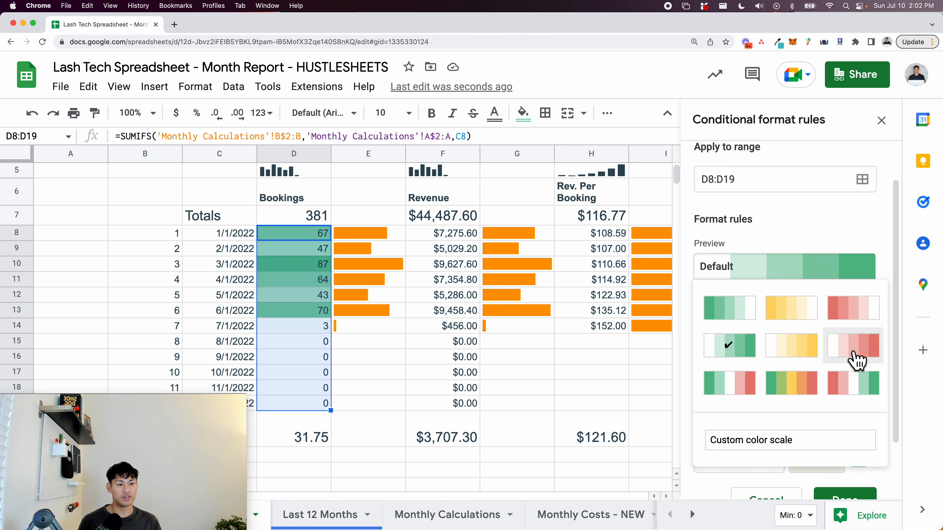
left_click(850, 387)
left_click(733, 267)
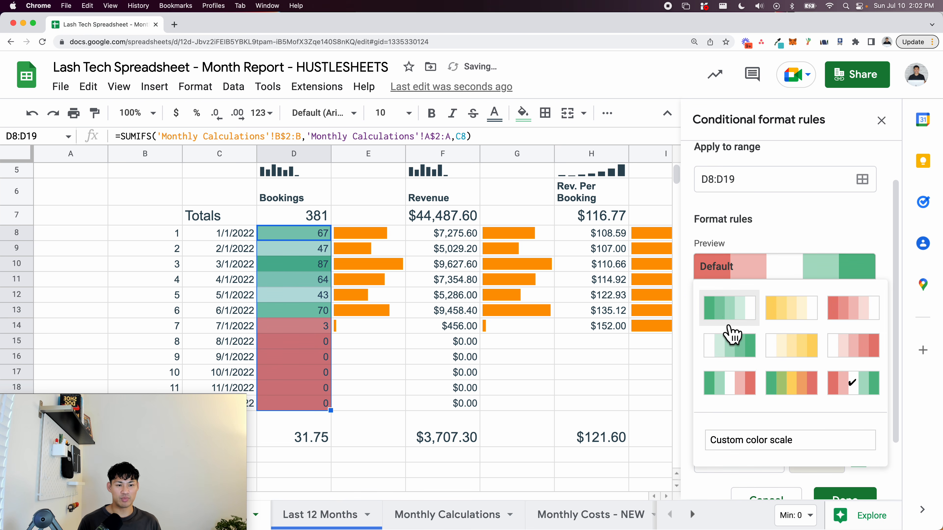
left_click(733, 347)
- Save the Bookings color scale rule and add another rule with the same white-to-green scale for Revenue values F8:F19
scroll(764, 460, "down", 2)
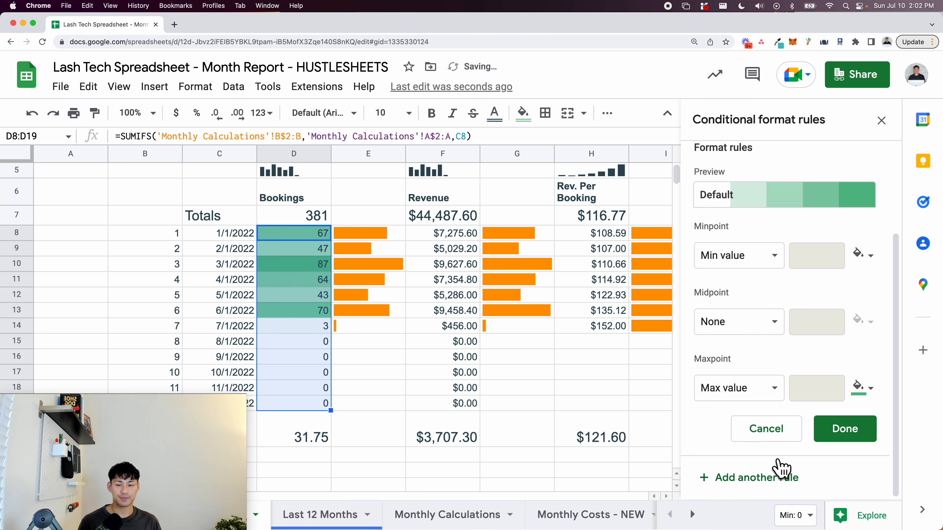
scroll(705, 332, "up", 3)
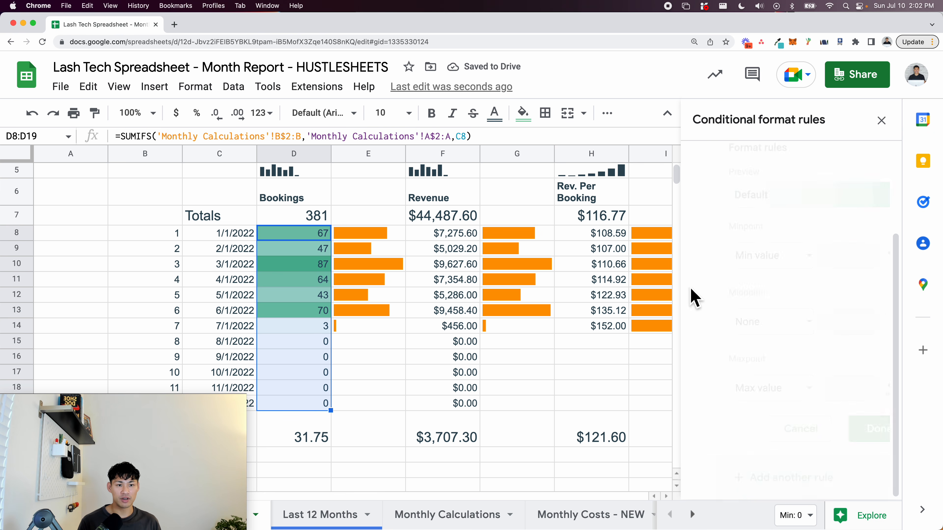
left_click(858, 232)
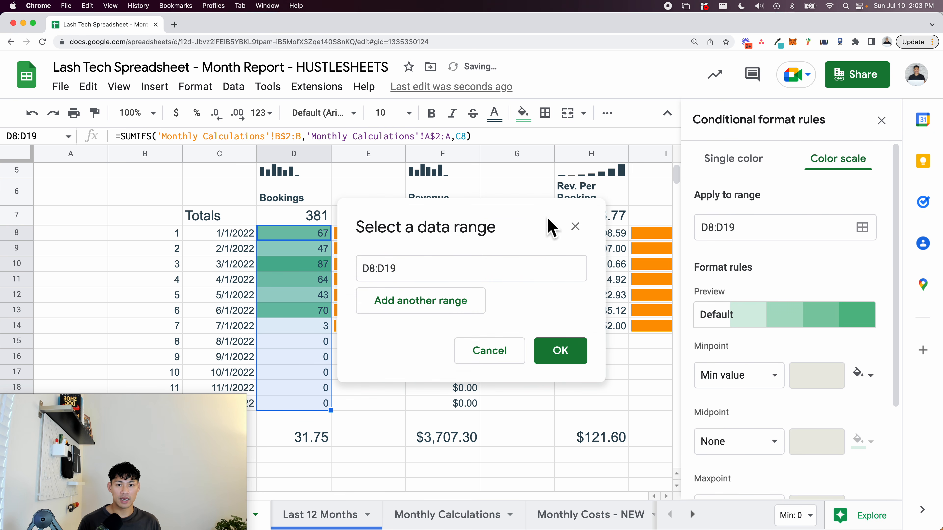
left_click_drag(443, 233, 471, 410)
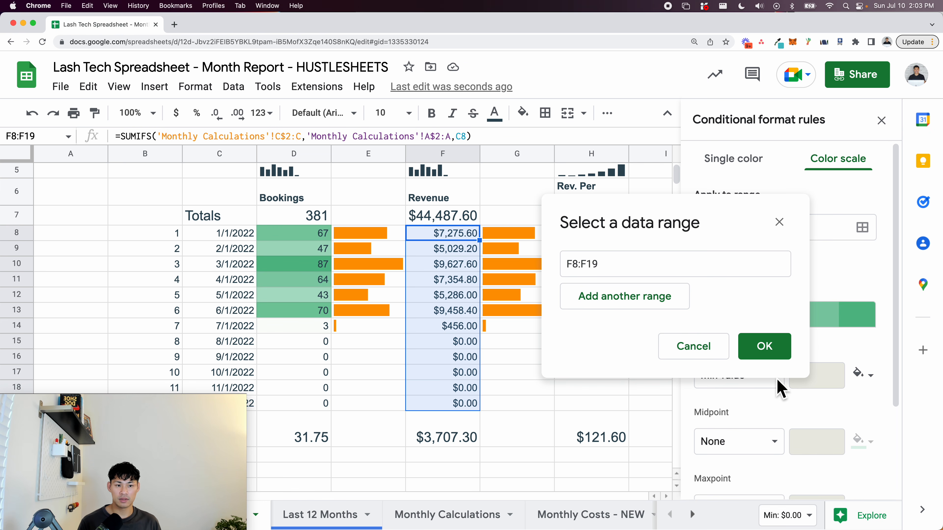
left_click(763, 347)
scroll(820, 442, "down", 1)
scroll(820, 442, "down", 3)
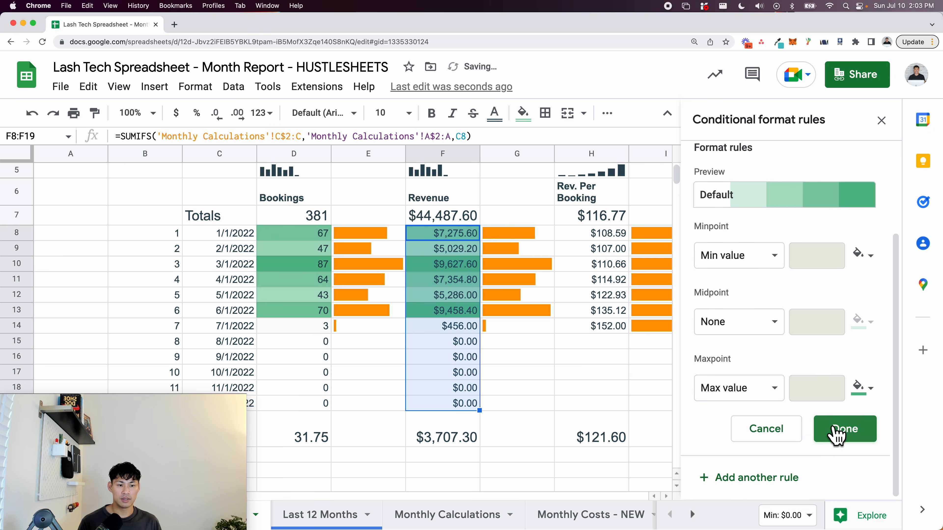
left_click(841, 428)
- Zoom the page out to 125% and check which color scale rules apply to the Bookings and Revenue columns
key("super+minus")
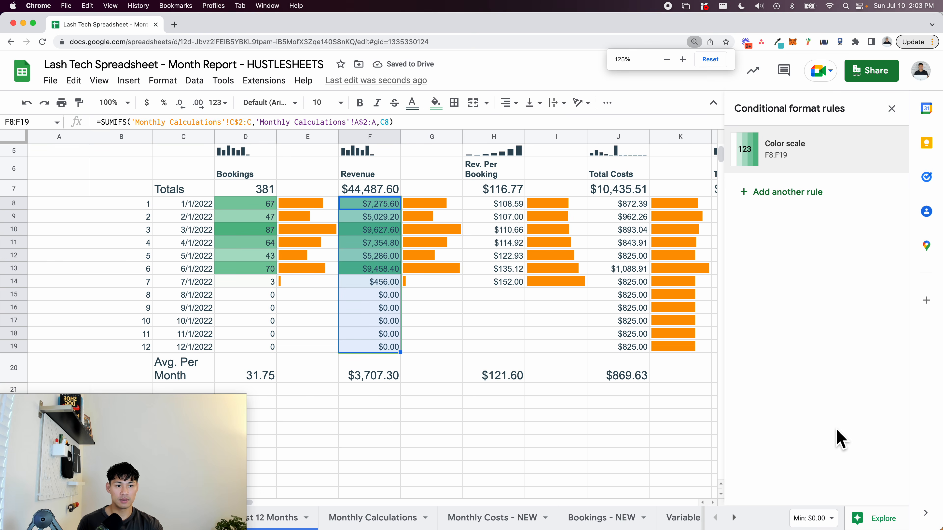
left_click(252, 258)
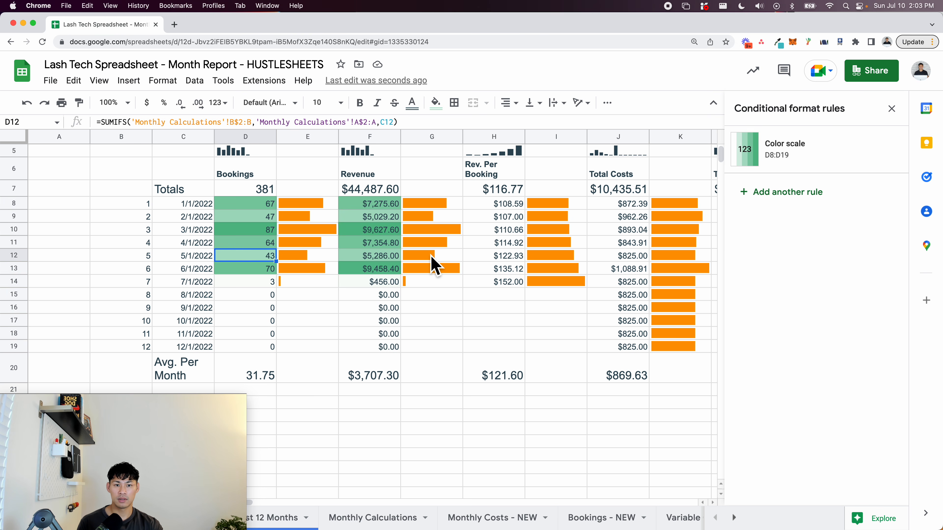
left_click(392, 270)
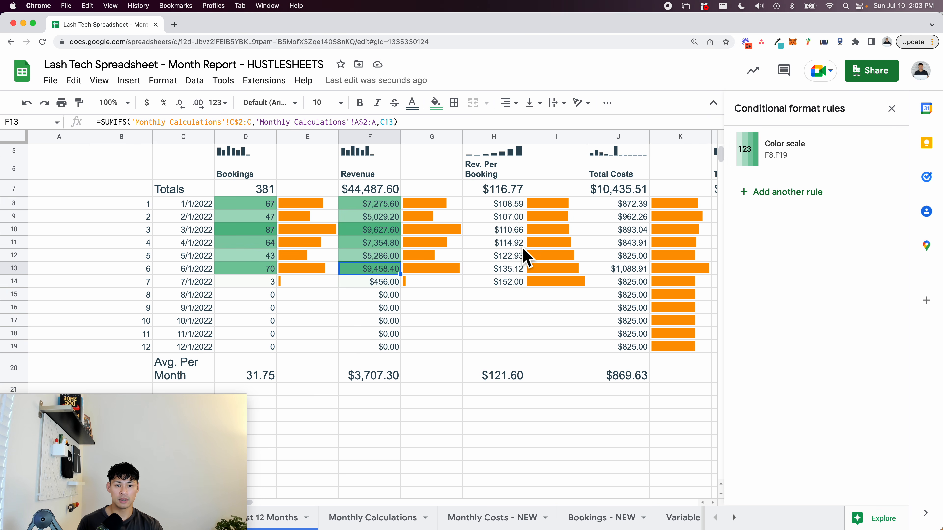
- Add a color scale rule for Rev. Per Booking values H8:H19 using the white-to-green scale
left_click(507, 244)
left_click(773, 149)
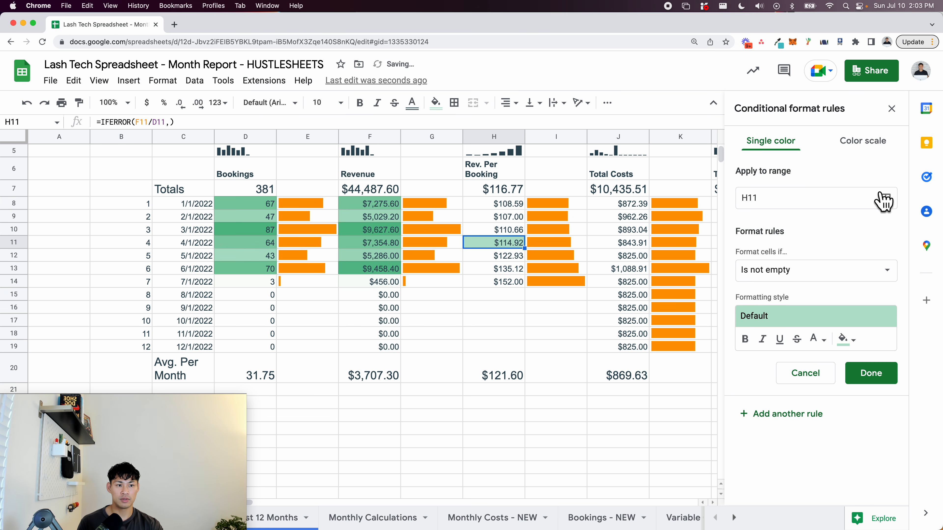
left_click(867, 143)
left_click(876, 199)
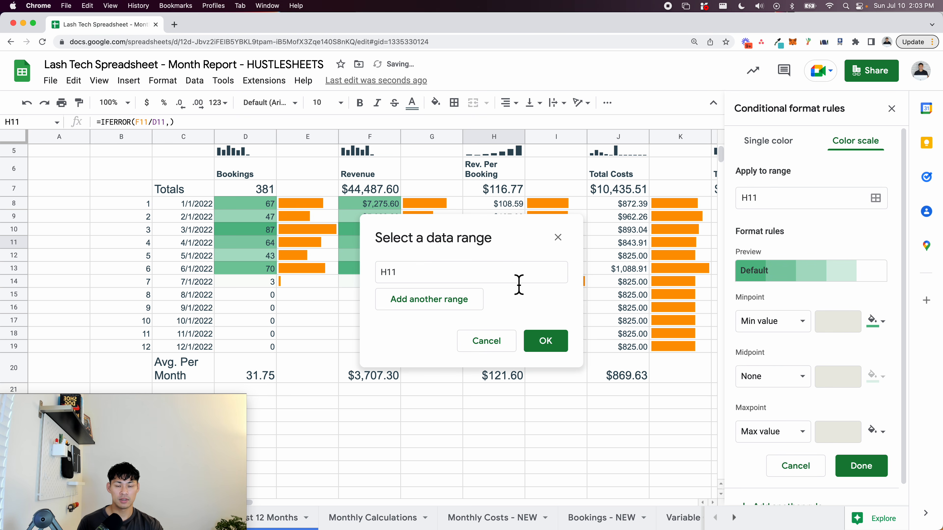
left_click_drag(496, 244, 317, 243)
left_click_drag(486, 204, 484, 350)
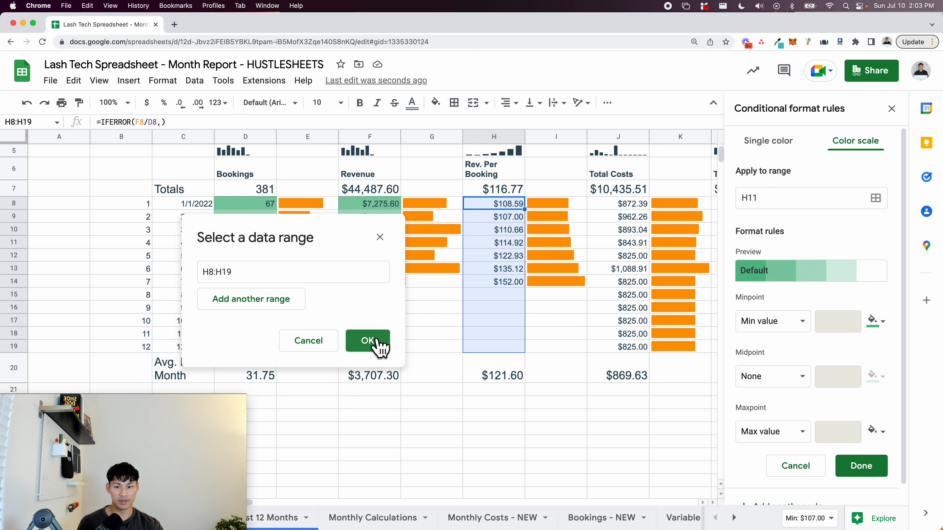
left_click(372, 344)
left_click(775, 271)
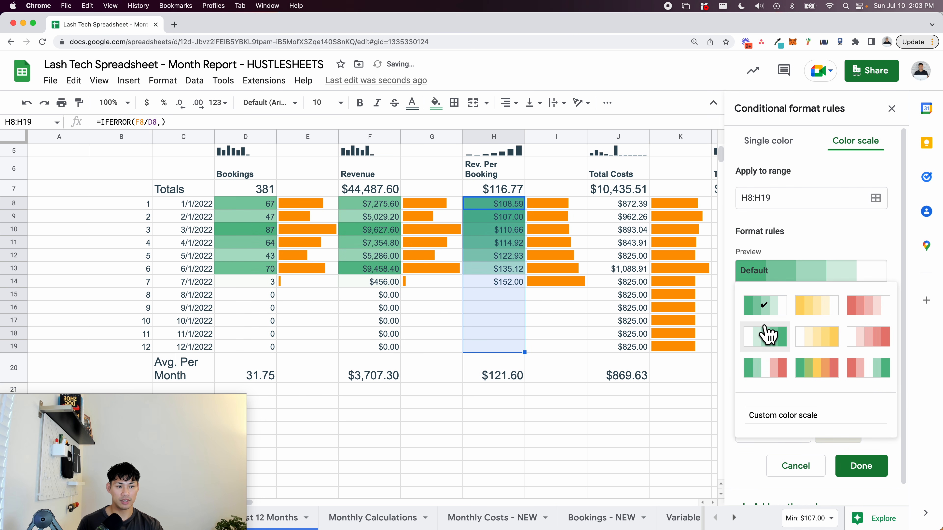
left_click(771, 333)
scroll(831, 497, "down", 2)
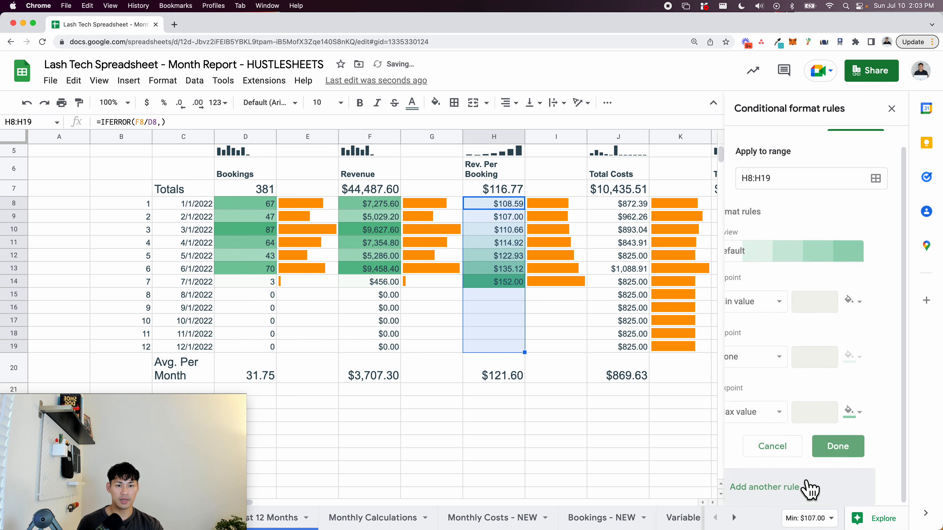
- Add another rule with the same white-to-green scale, applied to the Total Costs values J8:J19
left_click(873, 195)
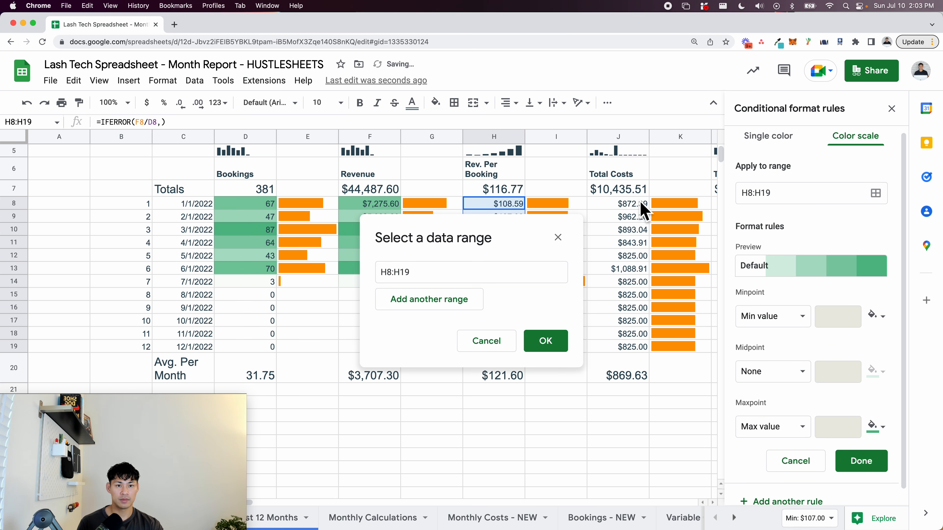
left_click(389, 279)
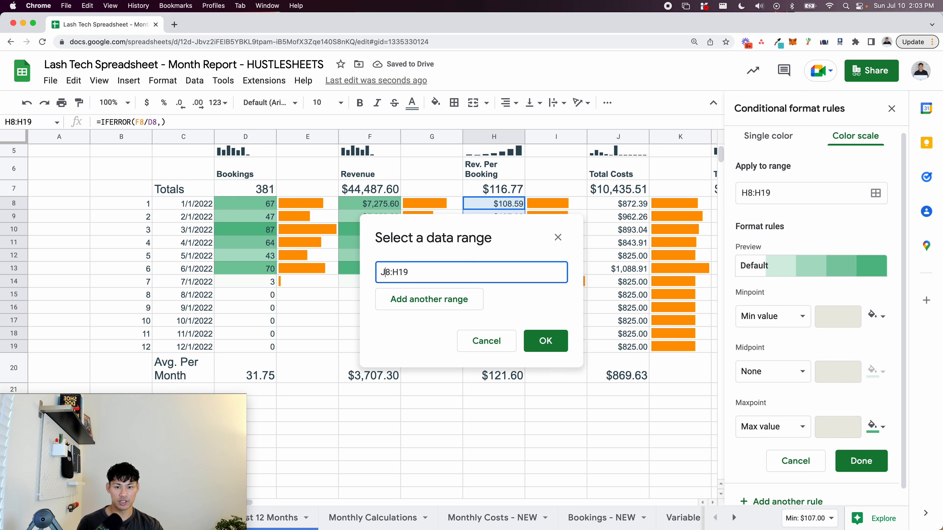
type("J")
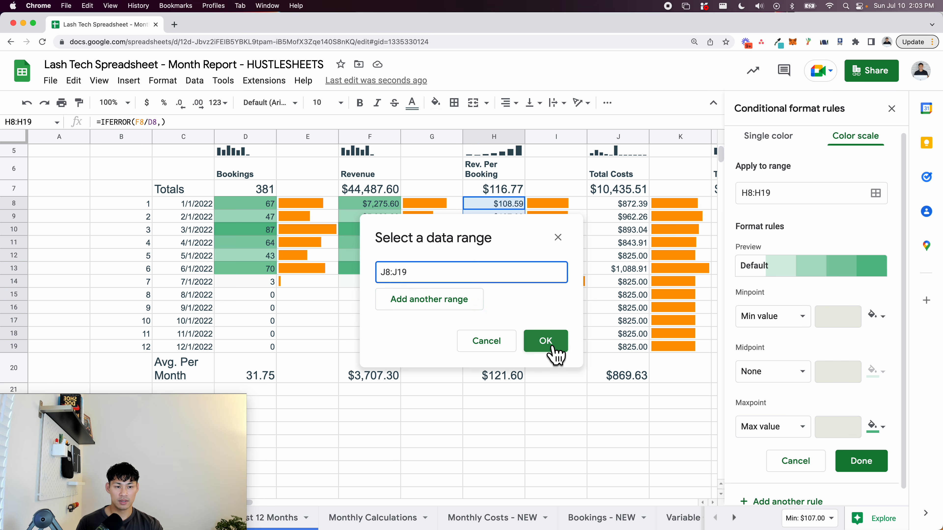
left_click(552, 345)
scroll(840, 502, "down", 1)
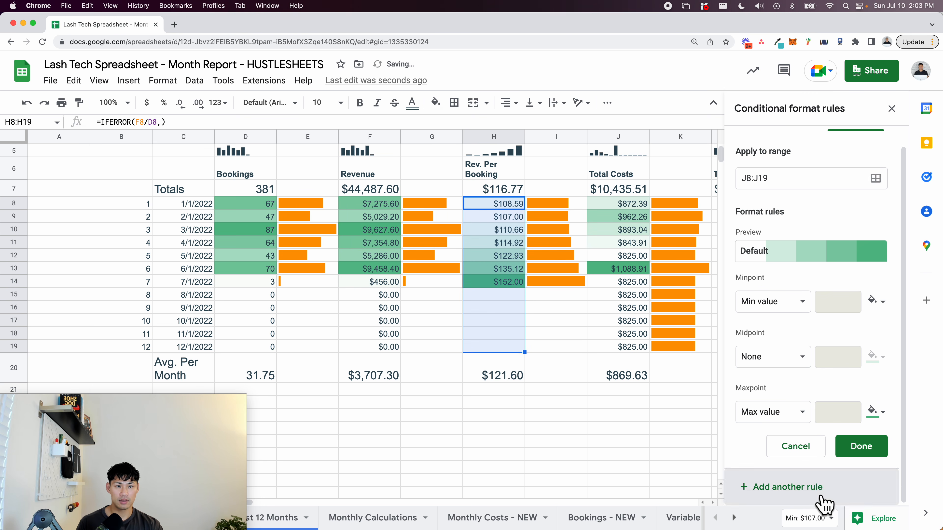
- Add white-to-green color scale rules for Total Profit values L8:L19 and Profit Per Booking values N8:N19
scroll(549, 323, "right", 5)
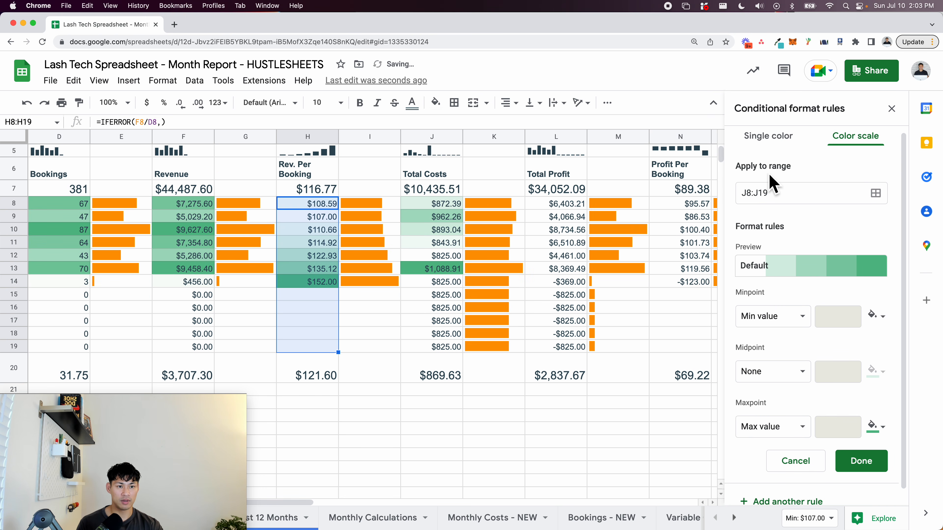
left_click(742, 193)
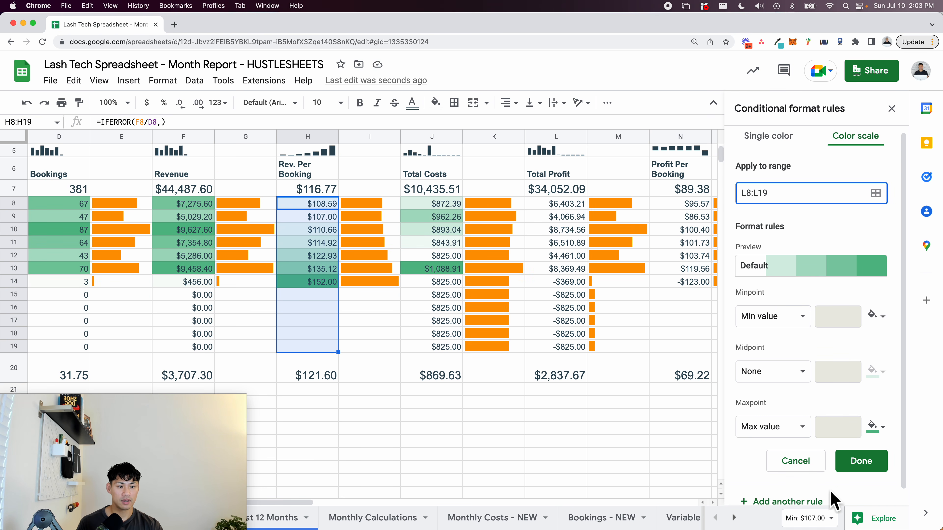
left_click(811, 502)
scroll(643, 374, "right", 3)
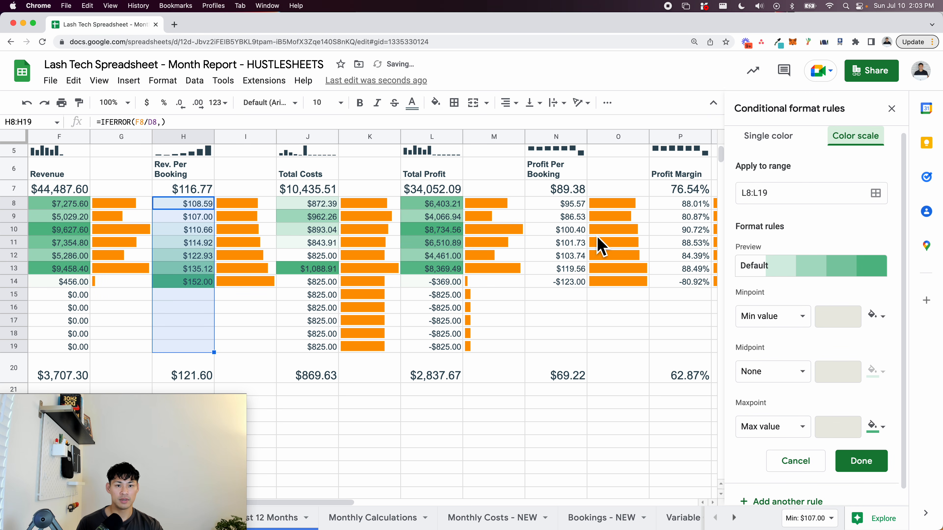
left_click(746, 192)
key("BackSpace")
type("N")
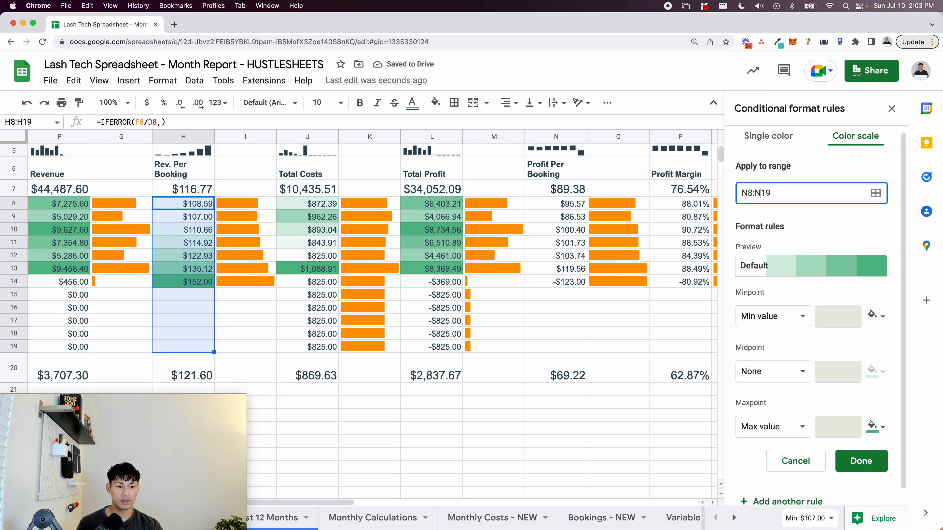
left_click(779, 501)
- Add the same color scale rule for Profit Margin values P8:P19, and close the conditional format rules
scroll(621, 319, "right", 3)
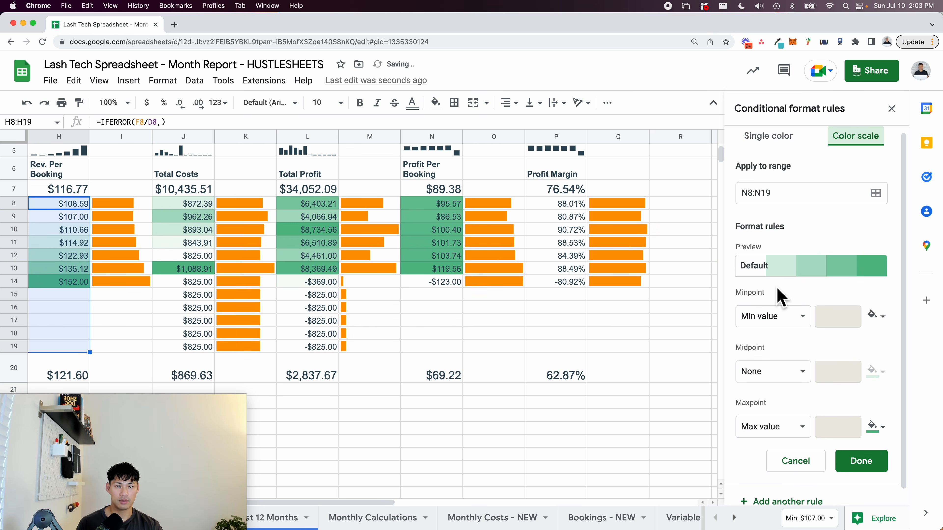
left_click(749, 200)
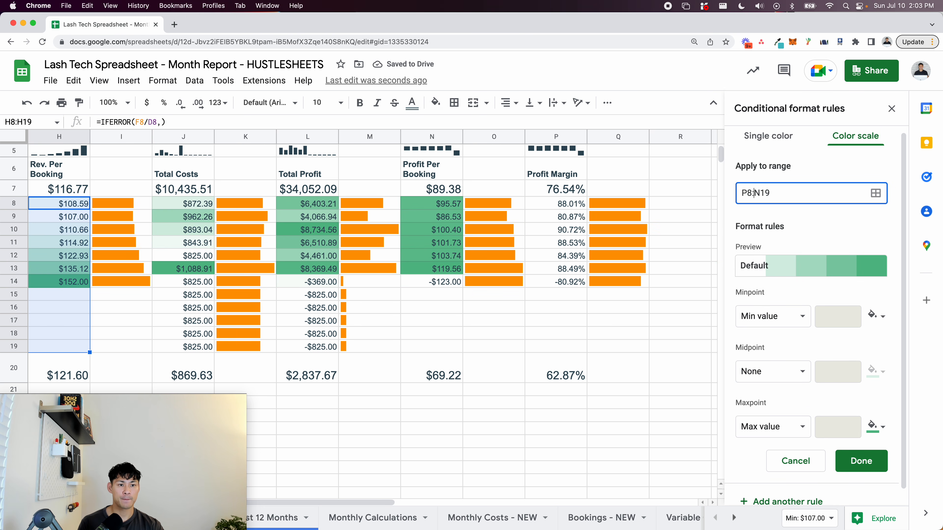
left_click(865, 462)
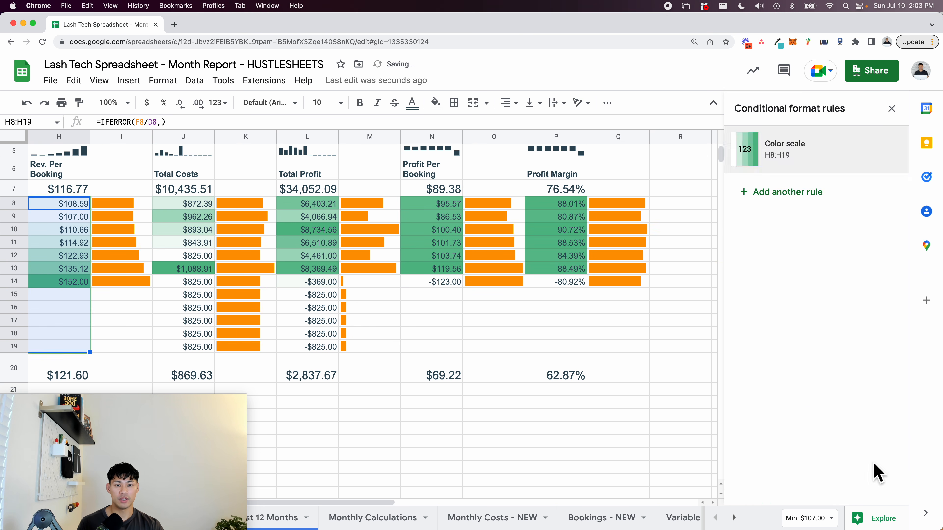
left_click(894, 110)
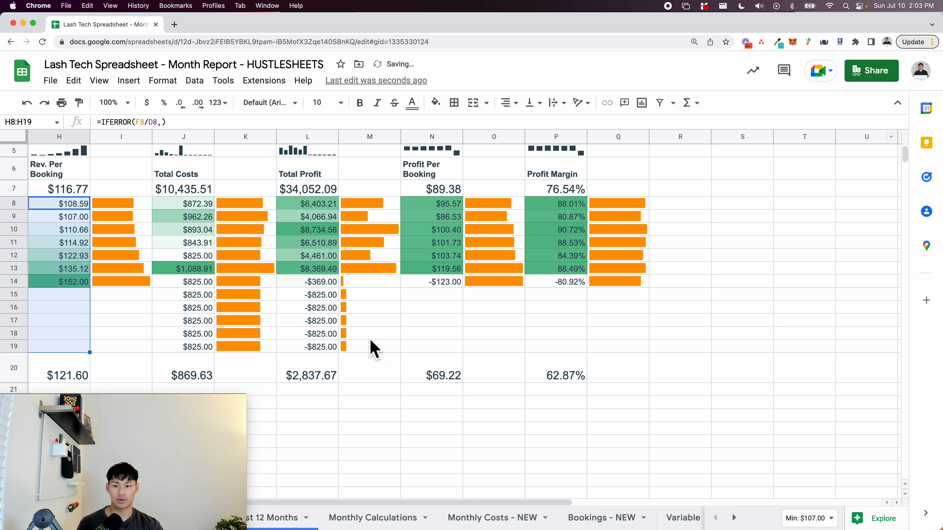
left_click_drag(192, 440, 886, 432)
left_click(535, 364)
scroll(538, 369, "left", 10)
scroll(538, 369, "up", 2)
left_click(484, 373)
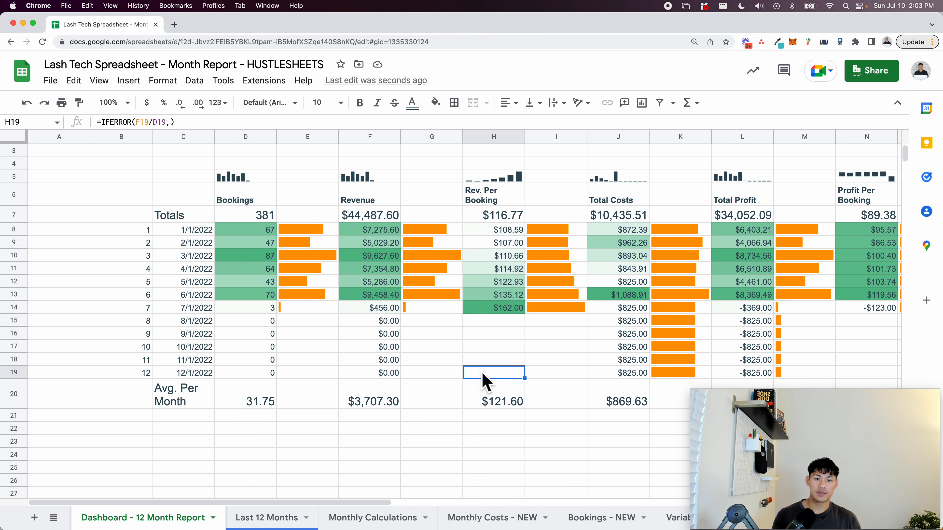
- Mark the Heatmap item as done on the STEPS sheet and select the Dynamic month system item
scroll(453, 518, "right", 5)
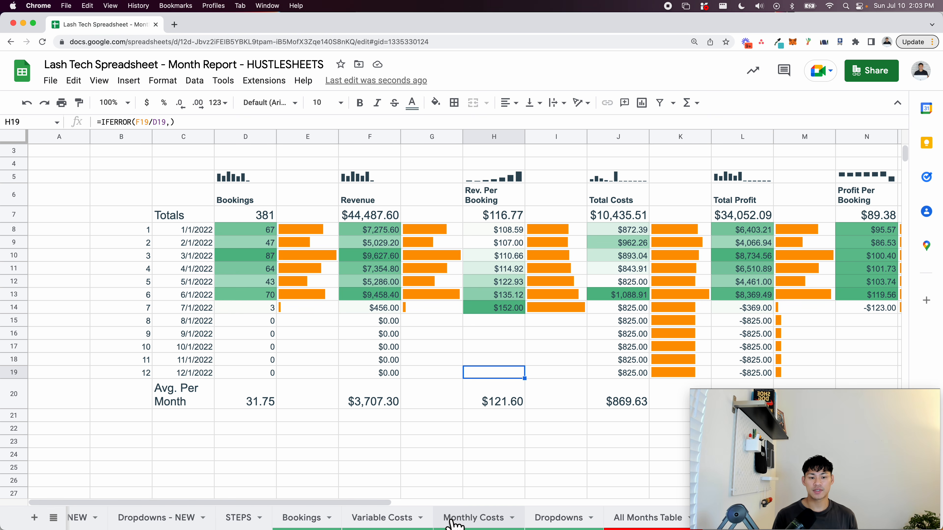
left_click(242, 517)
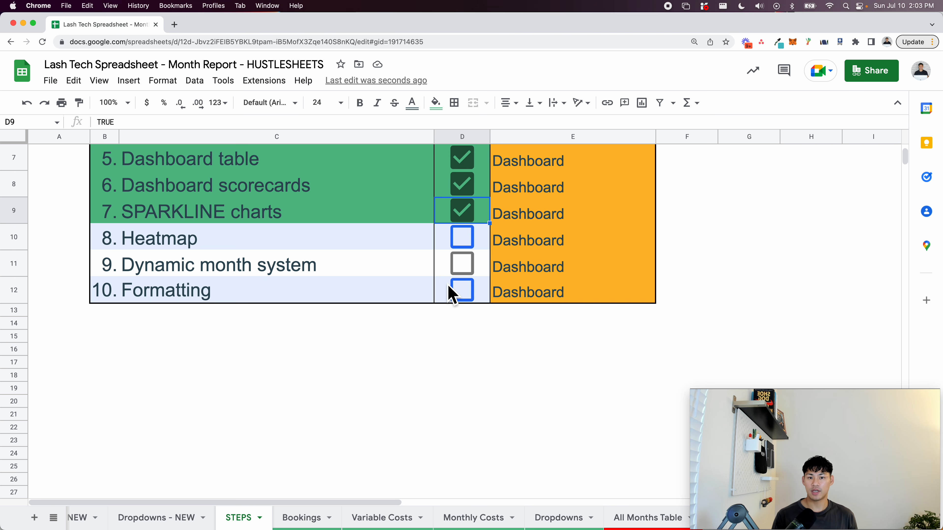
left_click(467, 240)
left_click(366, 274)
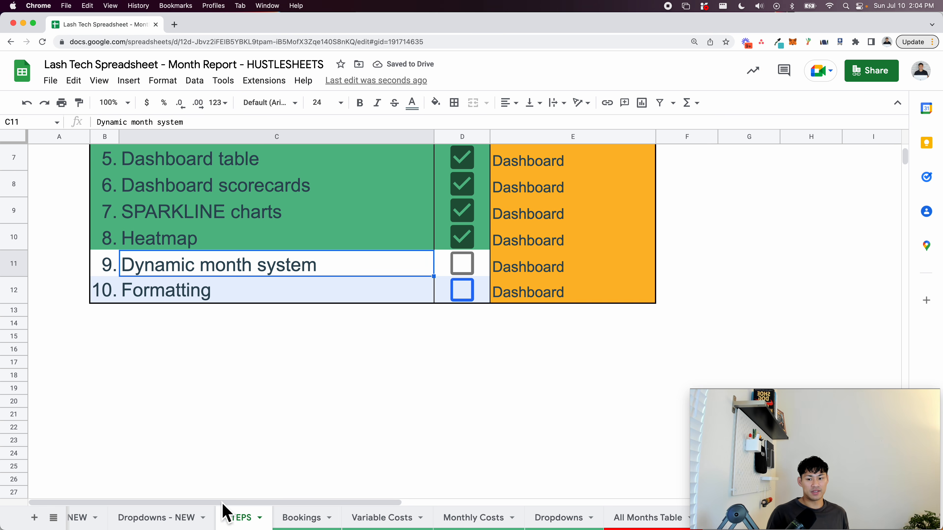
- Examine the Latest Month dropdown of the Monthly Report on the Last 12 Months sheet
scroll(186, 518, "left", 5)
scroll(144, 522, "left", 6)
scroll(175, 520, "left", 2)
left_click(169, 517)
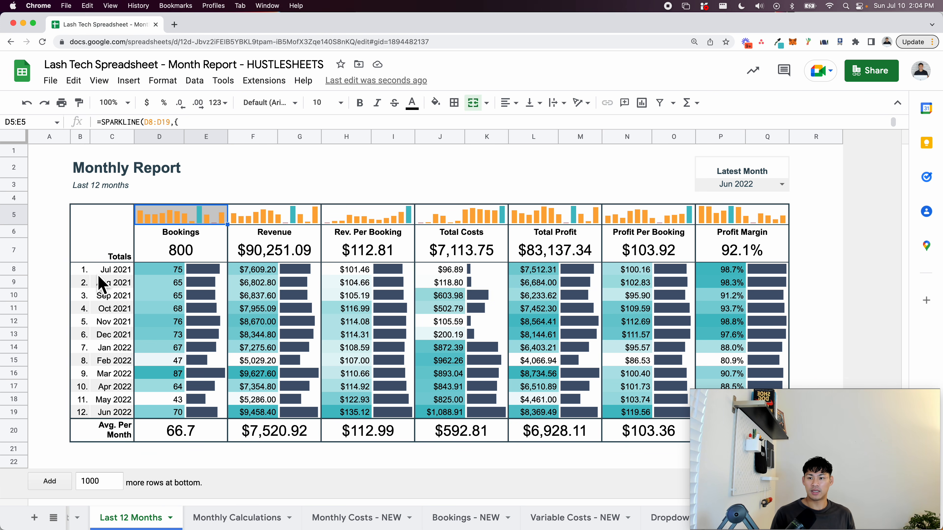
left_click(750, 185)
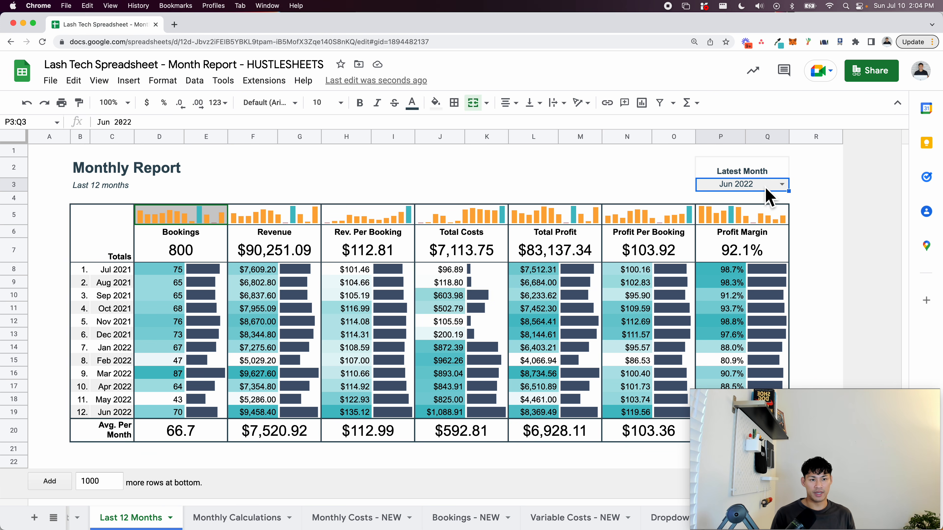
left_click(782, 184)
left_click(498, 175)
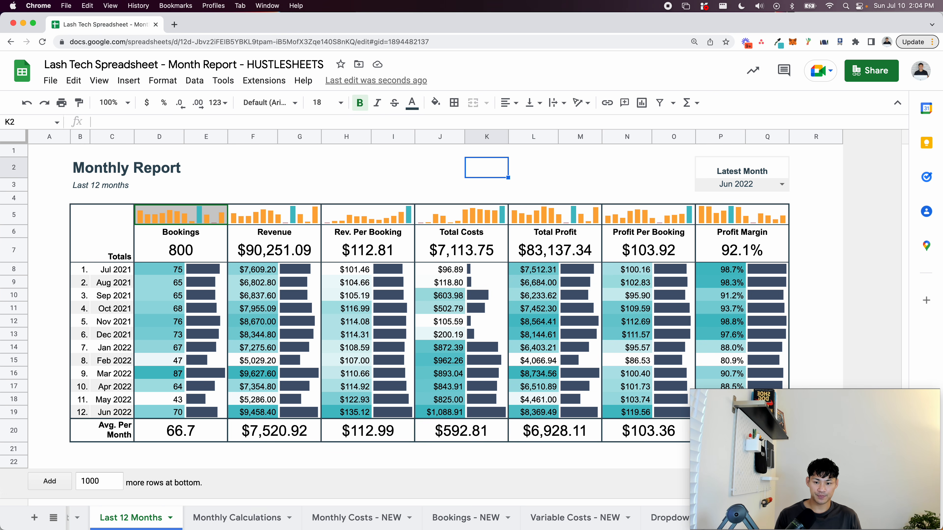
- Enter the header Dynamic Month in cell I1 of the Dropdowns - NEW sheet
scroll(243, 517, "right", 5)
left_click(377, 519)
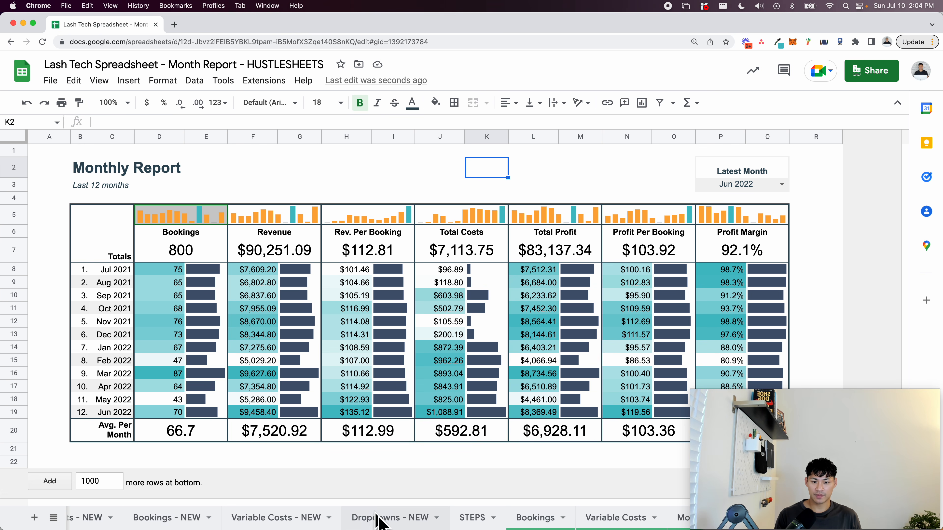
left_click(570, 164)
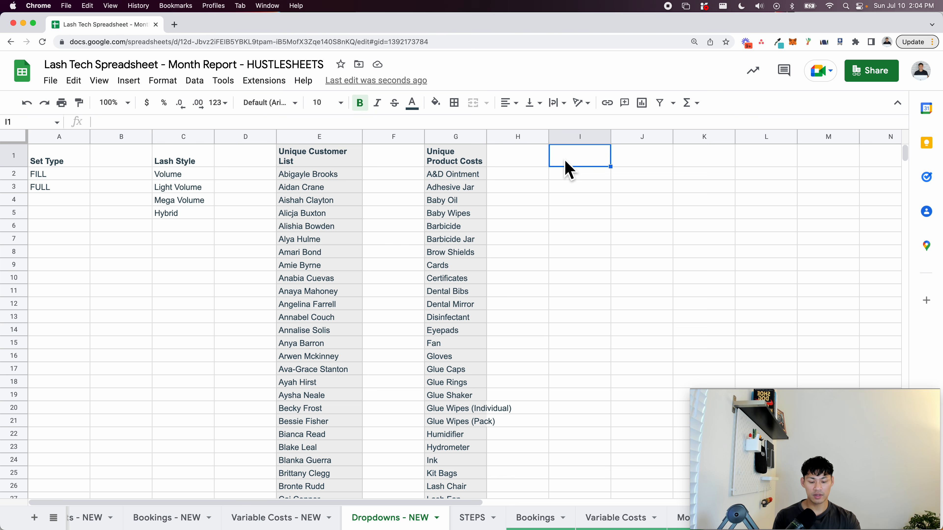
type("Dynamic Month")
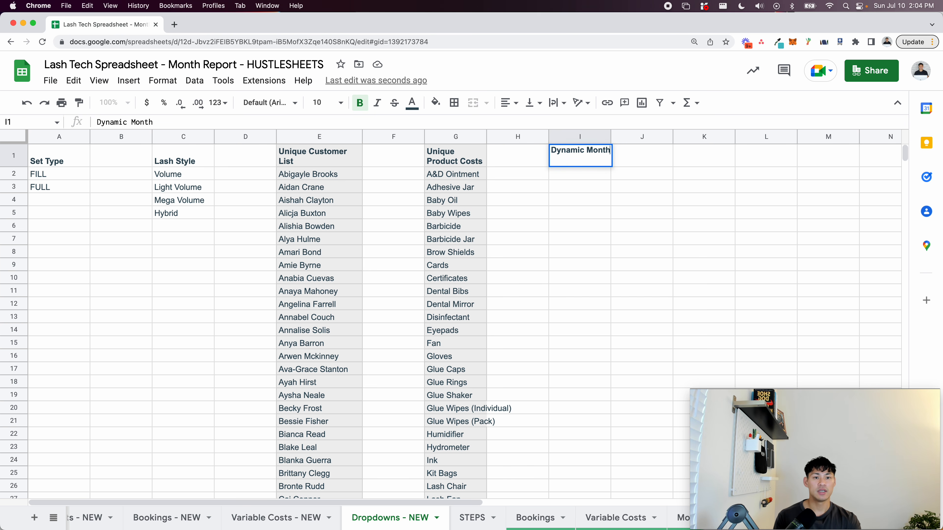
key("Return")
- Set Latest Month to Apr 2022 on the Last 12 Months sheet and inspect the last month's formula in C19
scroll(158, 517, "left", 10)
left_click(154, 518)
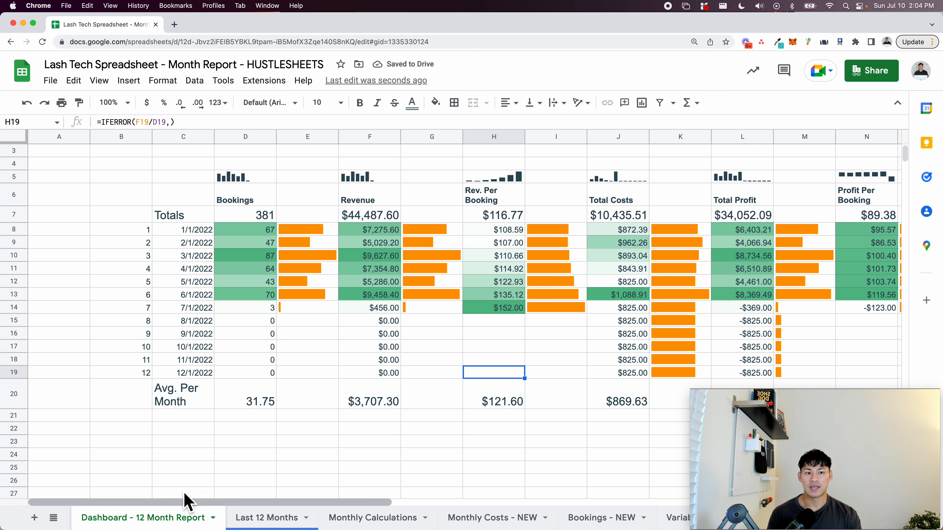
left_click(252, 518)
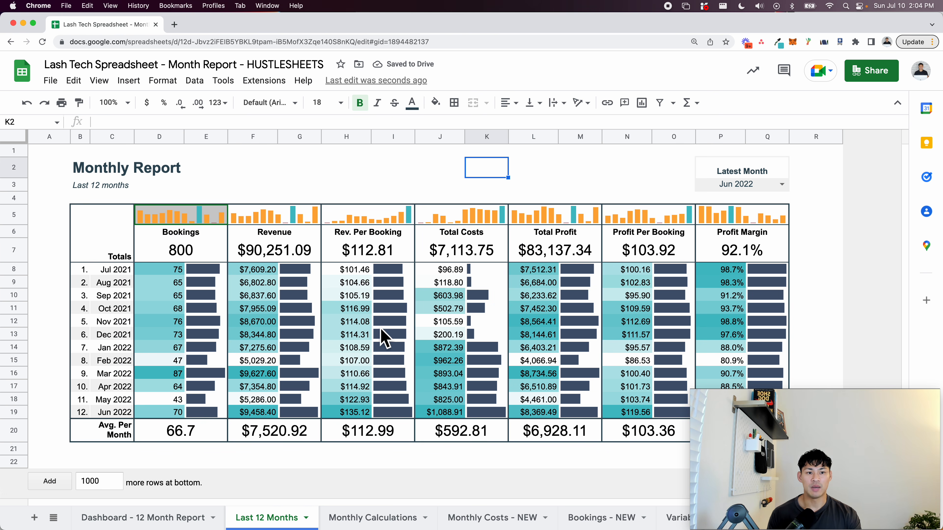
left_click(781, 185)
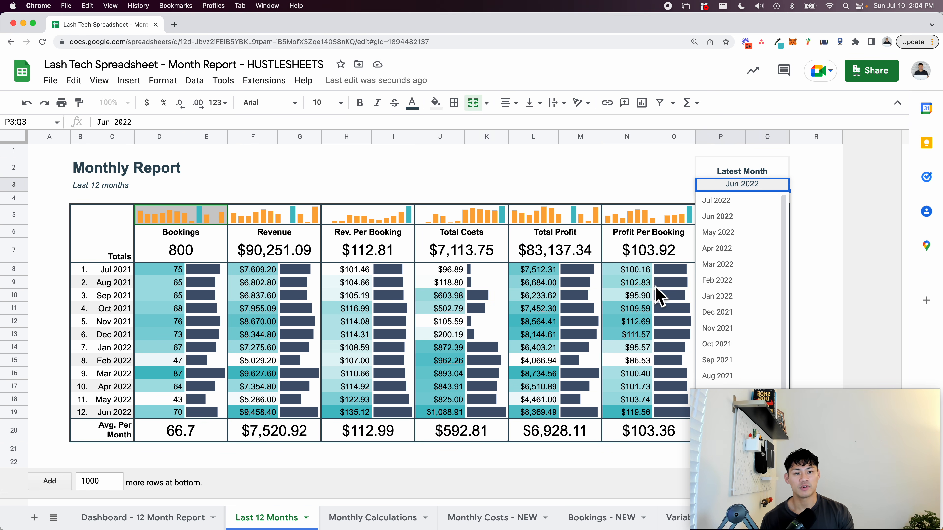
left_click(707, 249)
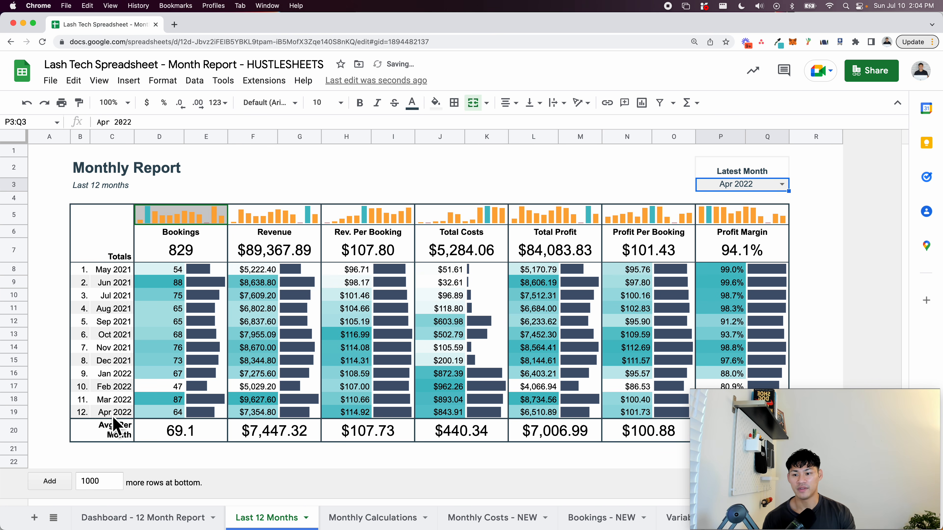
left_click(111, 415)
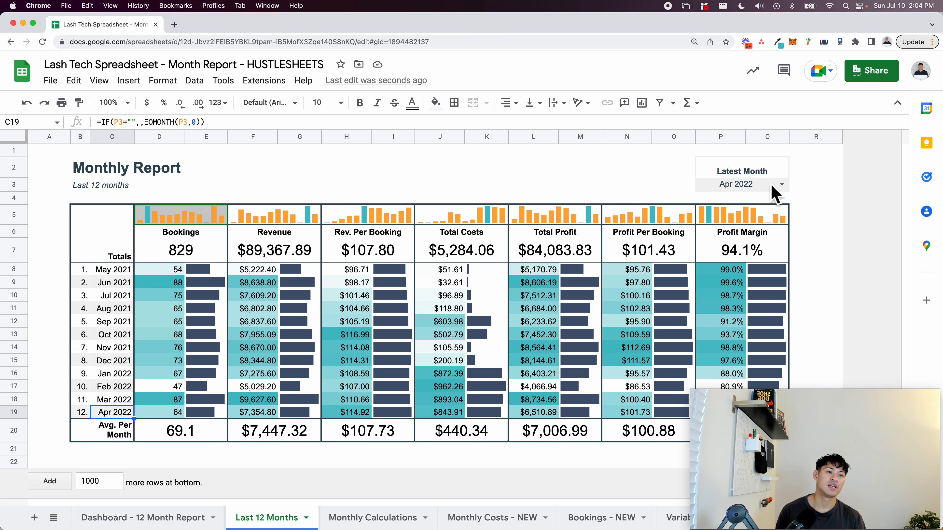
- Try Jul 2022 as the Latest Month of the Monthly Report, and set it to Jun 2022
left_click(781, 185)
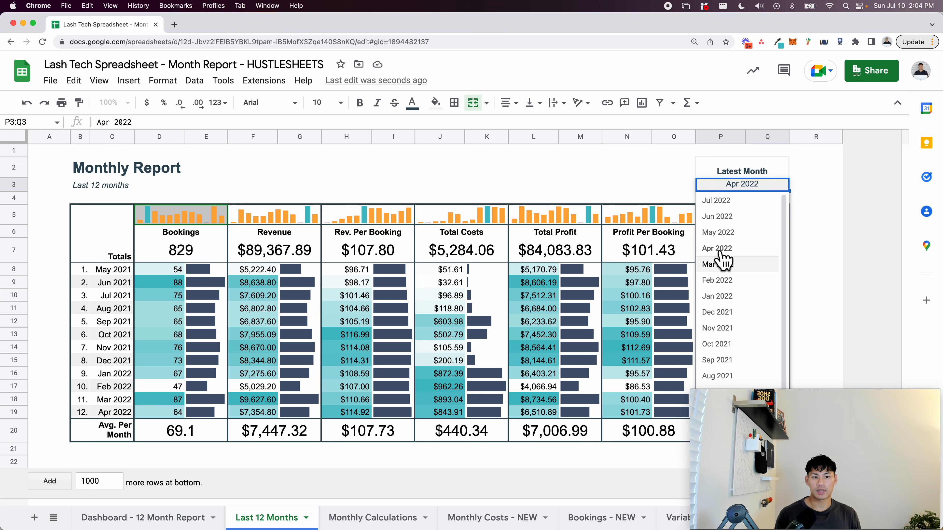
left_click(622, 173)
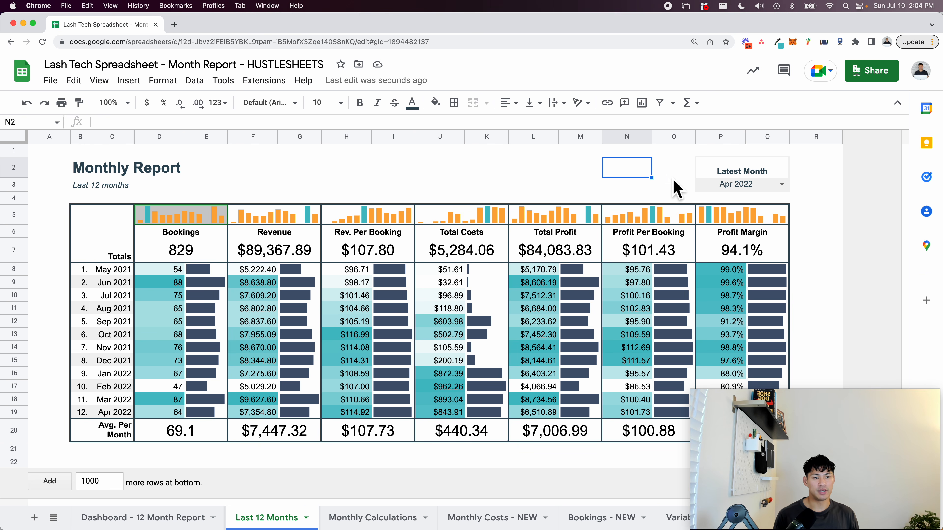
left_click(782, 185)
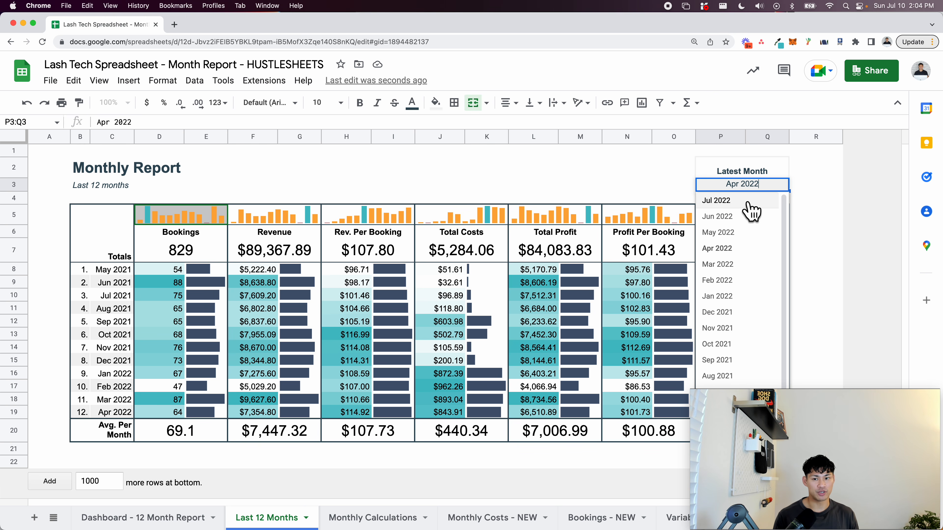
left_click(751, 202)
left_click(781, 185)
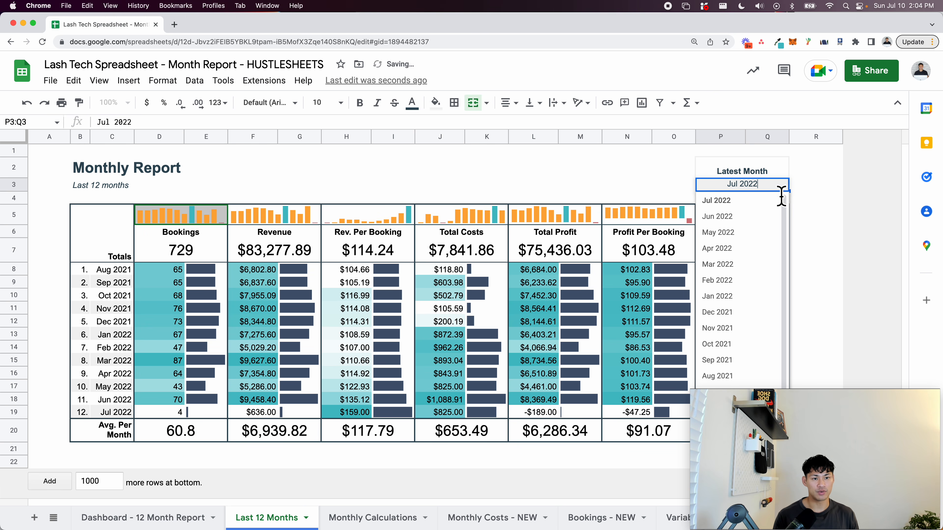
left_click(759, 217)
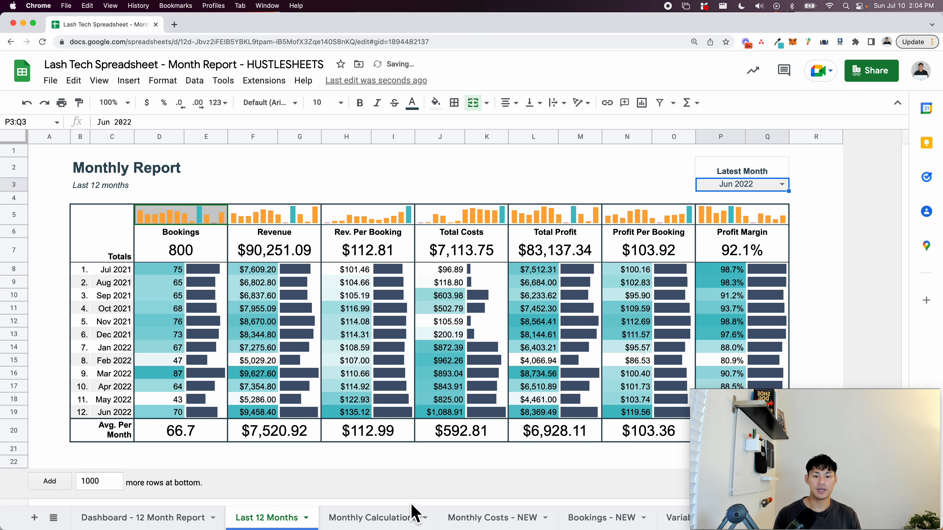
- Switch to the Dropdowns - NEW sheet
scroll(400, 520, "right", 5)
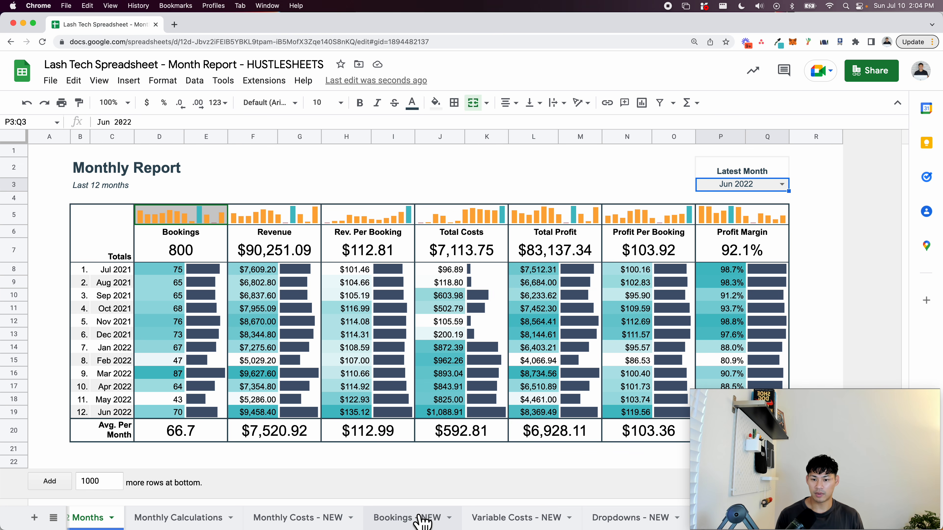
left_click(616, 517)
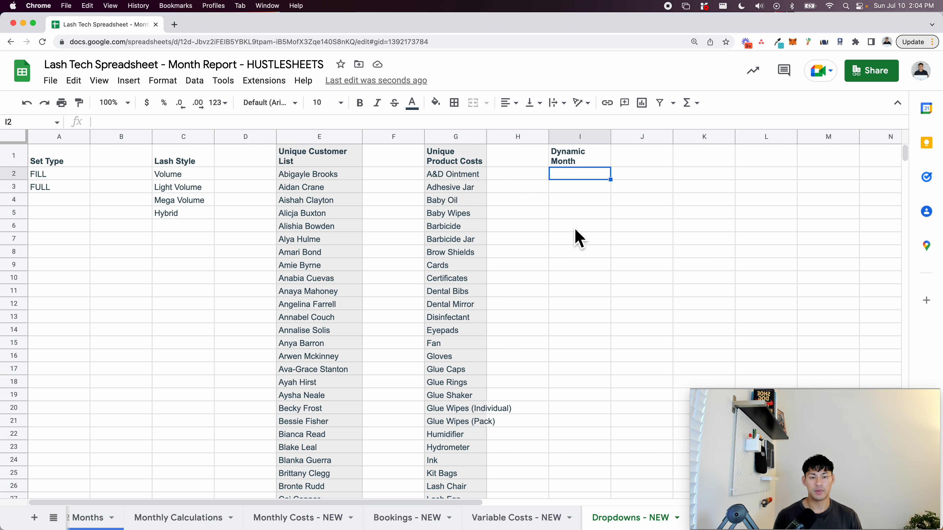
type("=DATE(")
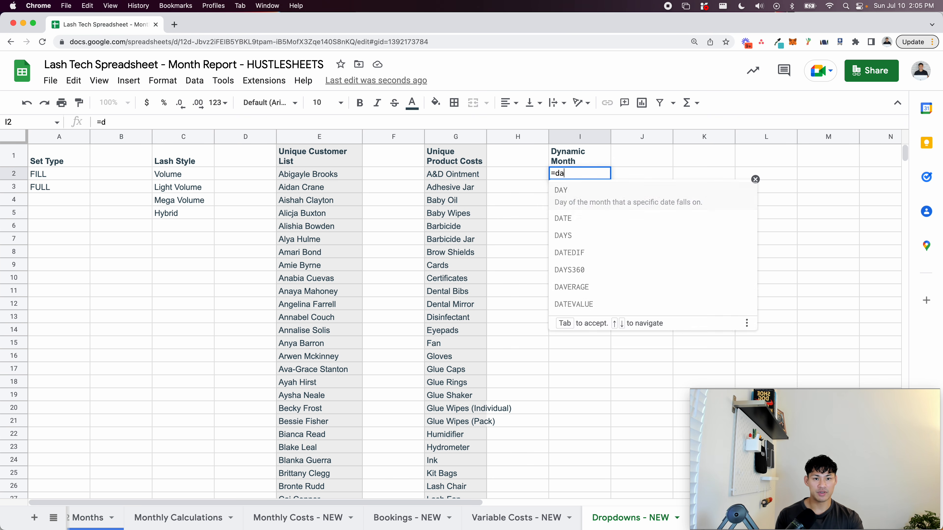
left_click(546, 172)
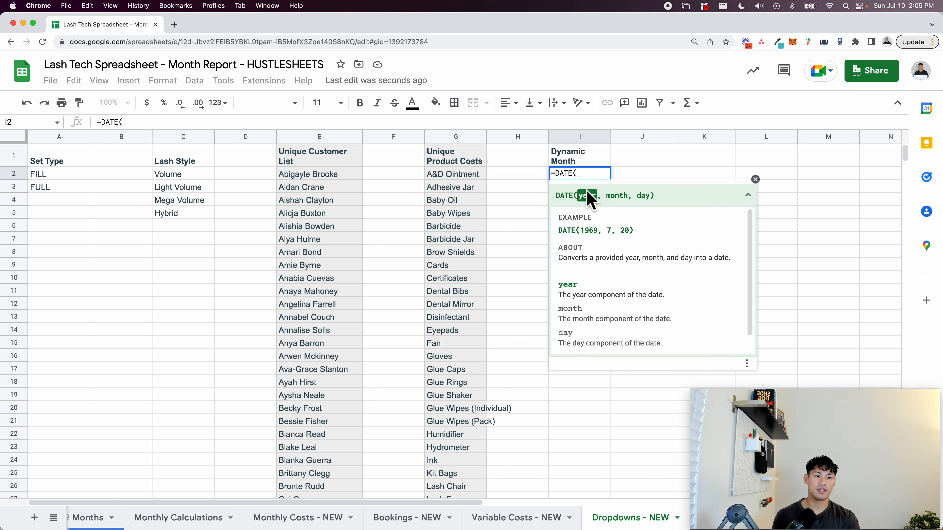
key("Escape")
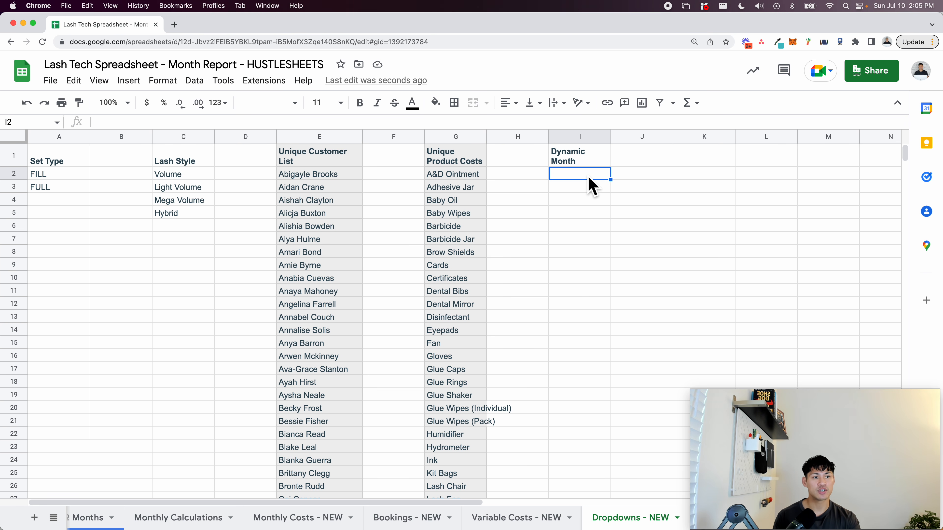
mouse_move(588, 177)
left_mouse_down()
mouse_move(587, 237)
mouse_move(590, 180)
left_mouse_up()
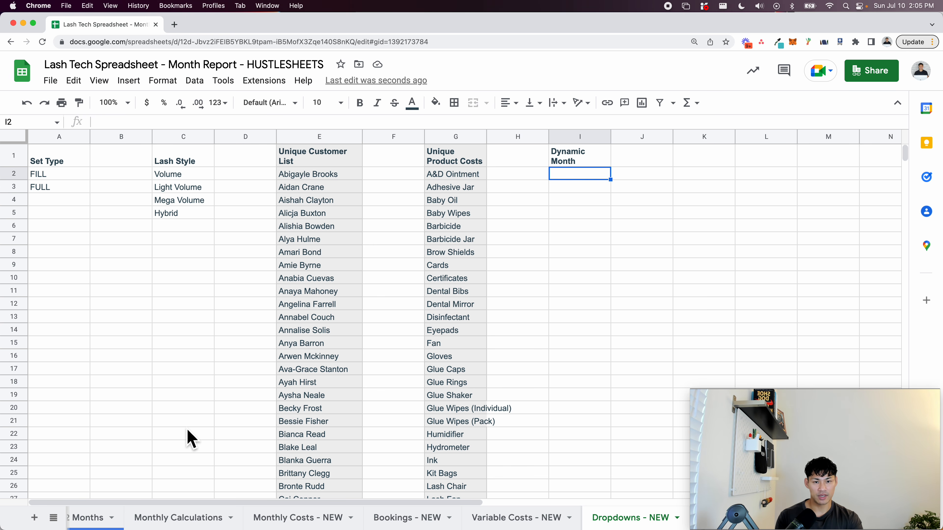
- Begin a DATE formula in I2 under Dynamic Month with YEAR(TODAY()) as the year argument
type("=DATE(")
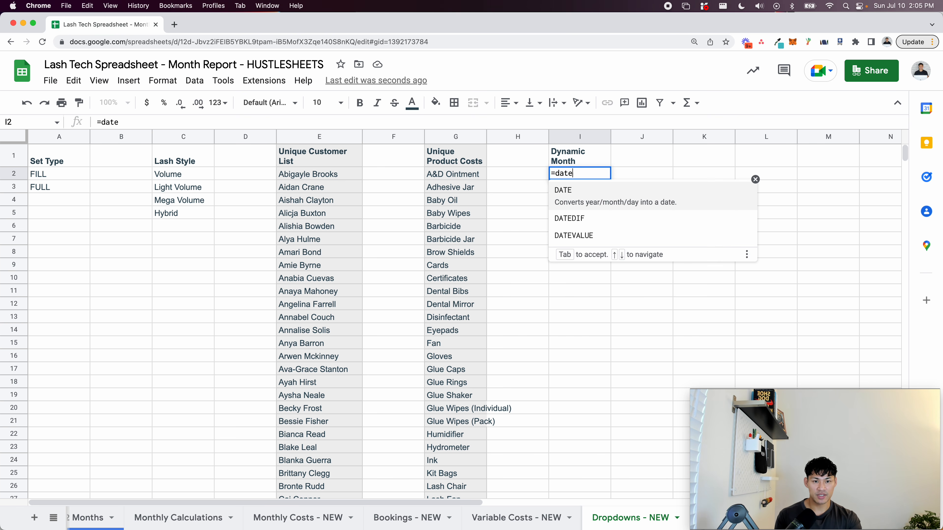
type("YEAR(")
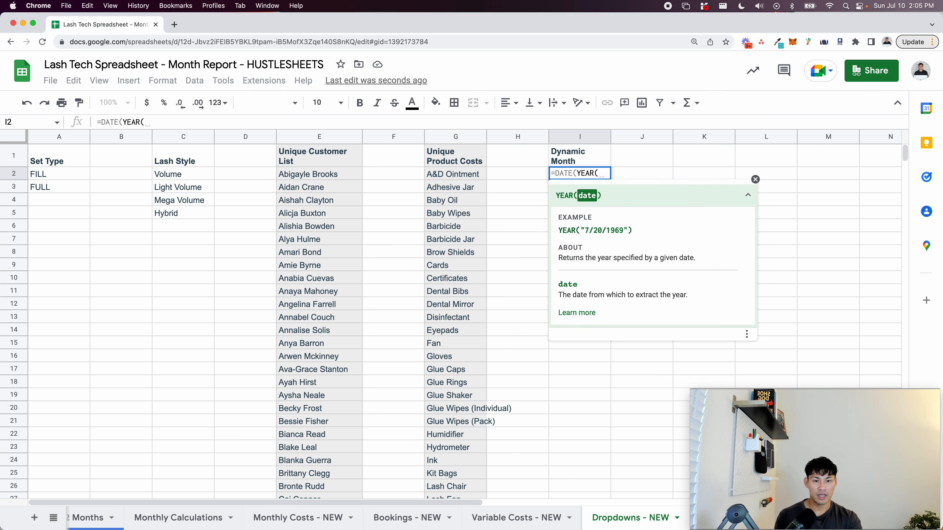
type("today")
key("BackSpace")
key("BackSpace")
key("BackSpace")
key("BackSpace")
key("BackSpace")
type("tod")
key("Tab")
type("))")
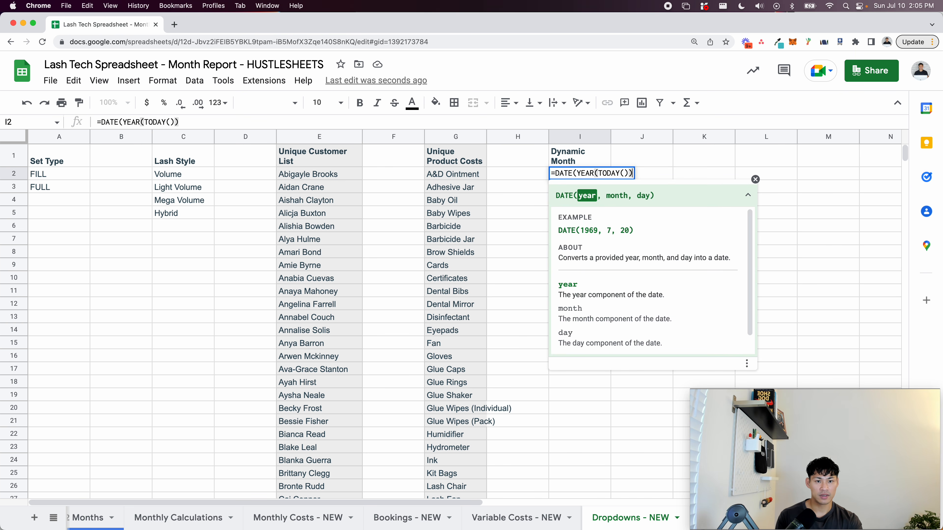
type(",")
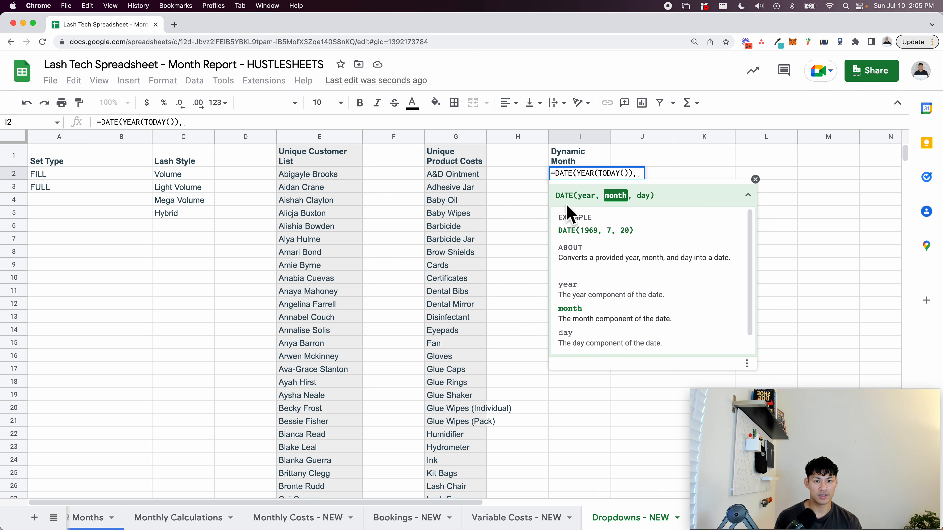
- Place the YEAR(TODAY()) argument on its own line below DATE( in the I2 formula
left_click(581, 173)
key("Left")
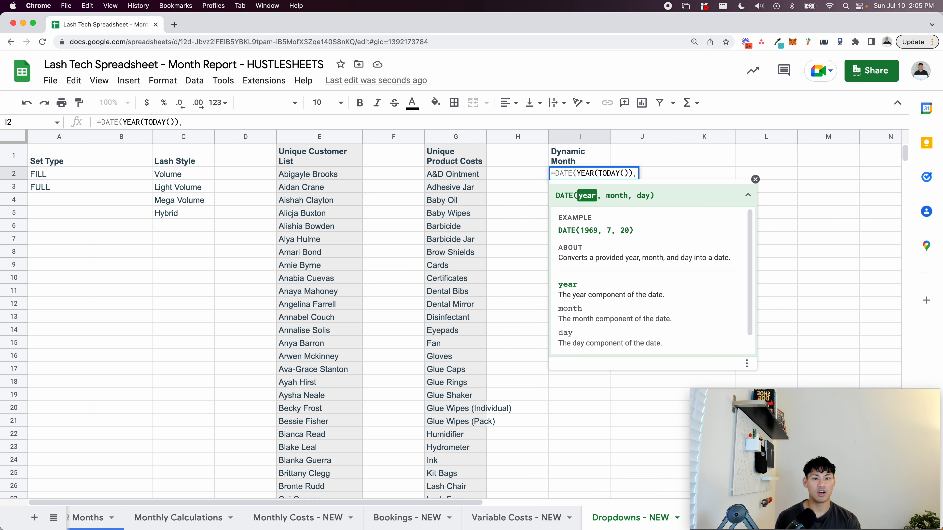
key("alt+Return")
key("Down")
key("Left")
key("Left")
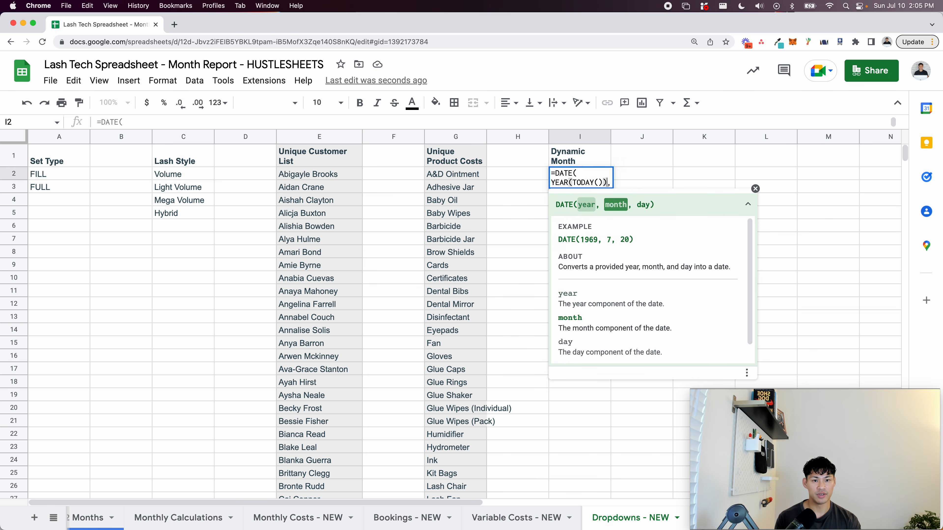
- Insert a blank line above the YEAR argument, and try moving its closing parenthesis to a separate line
key("alt+Return")
key("alt+Return")
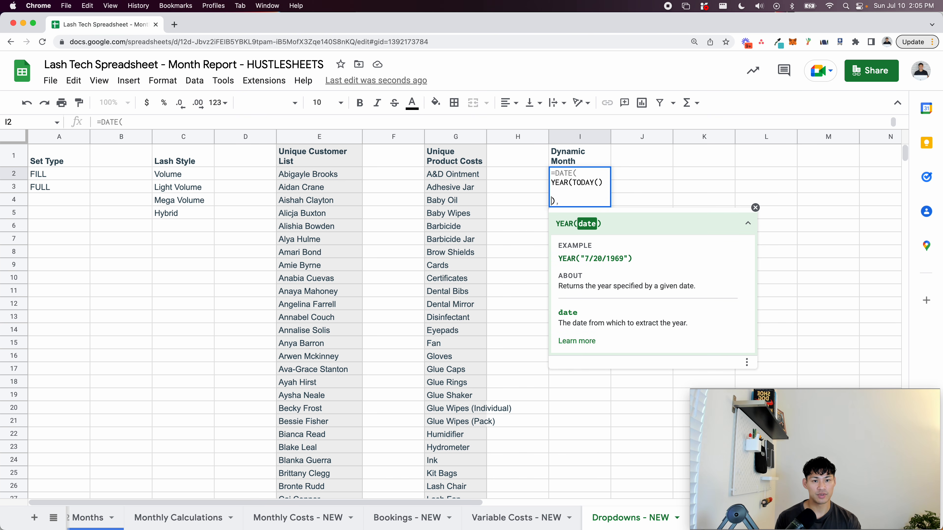
key("Up")
key("Up")
key("alt+Return")
key("super+Right")
type(",")
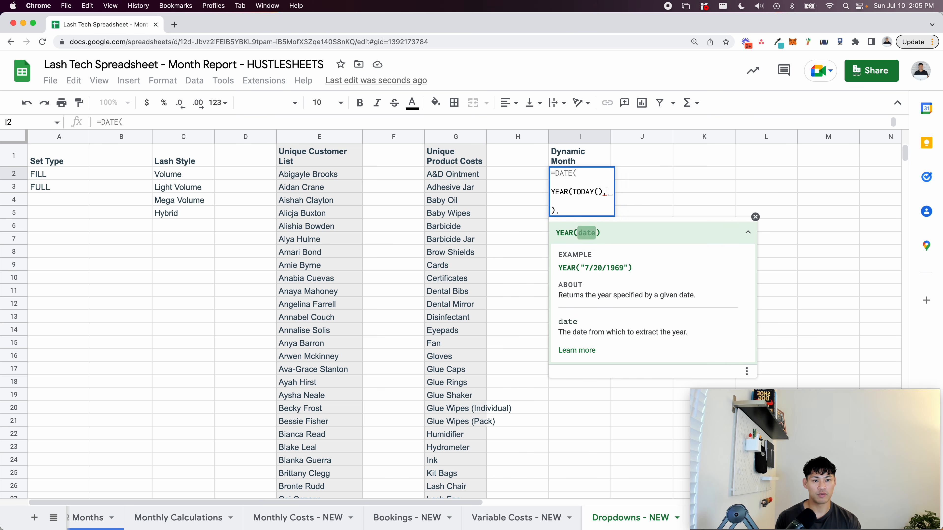
key("BackSpace")
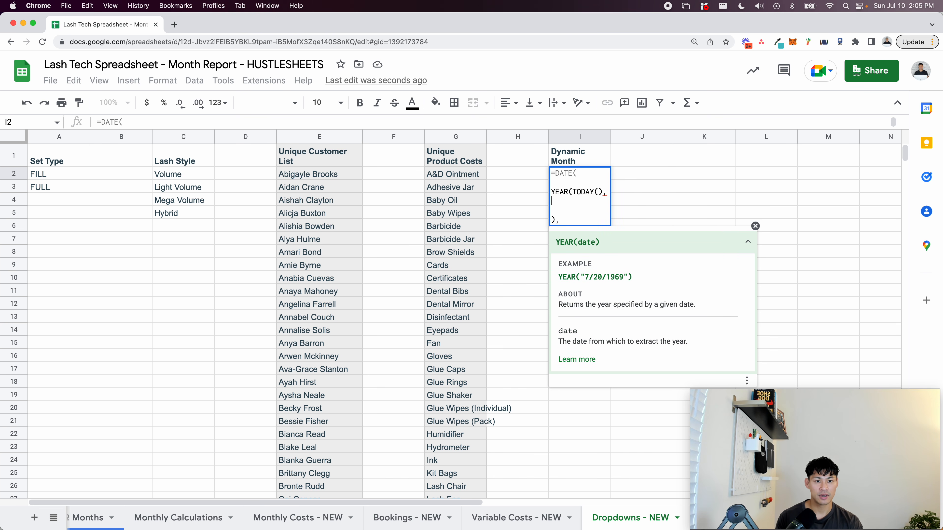
key("Down")
key("Down")
type(",")
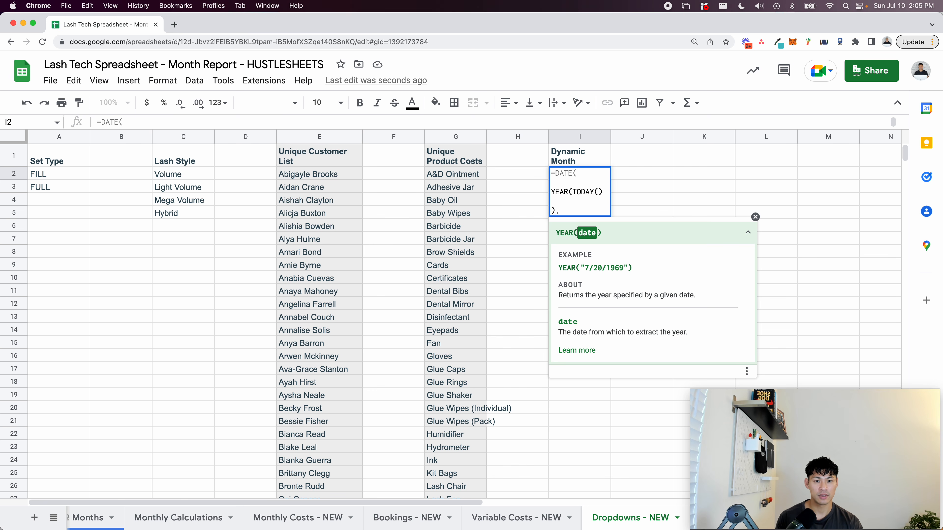
key("BackSpace")
key("BackSpace")
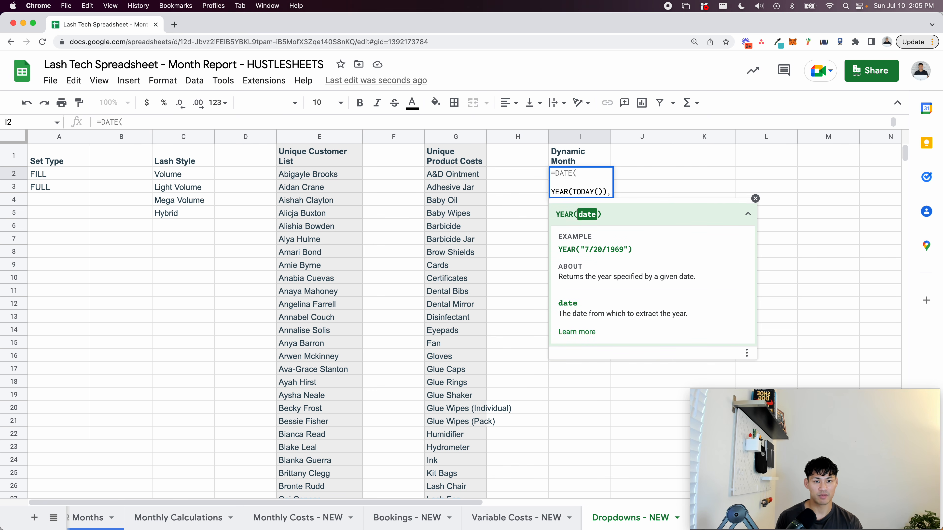
- Add spaces inside the YEAR parentheses in the I2 formula so that it reads YEAR( TODAY() )
key("Right")
key("Left")
key("Left")
key("Left")
key("Left")
key("Left")
key("Left")
key("Left")
key("Left")
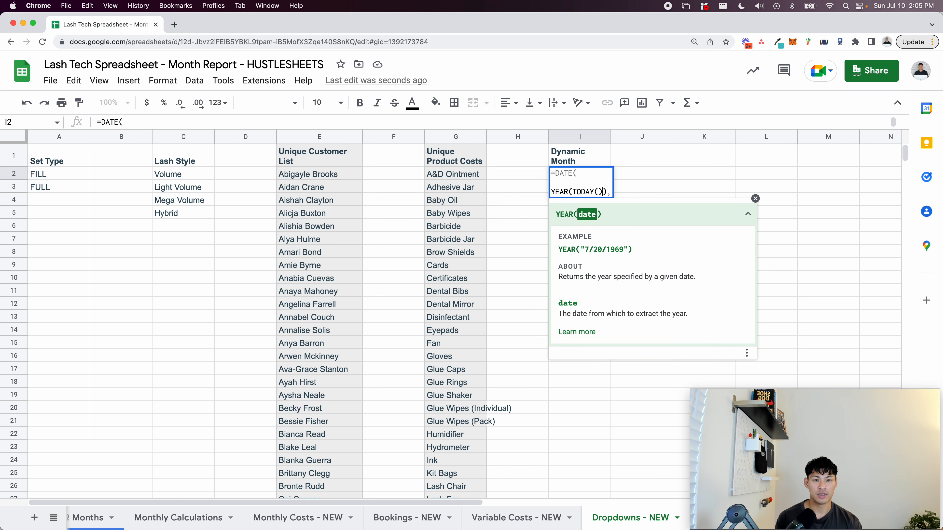
key("Right")
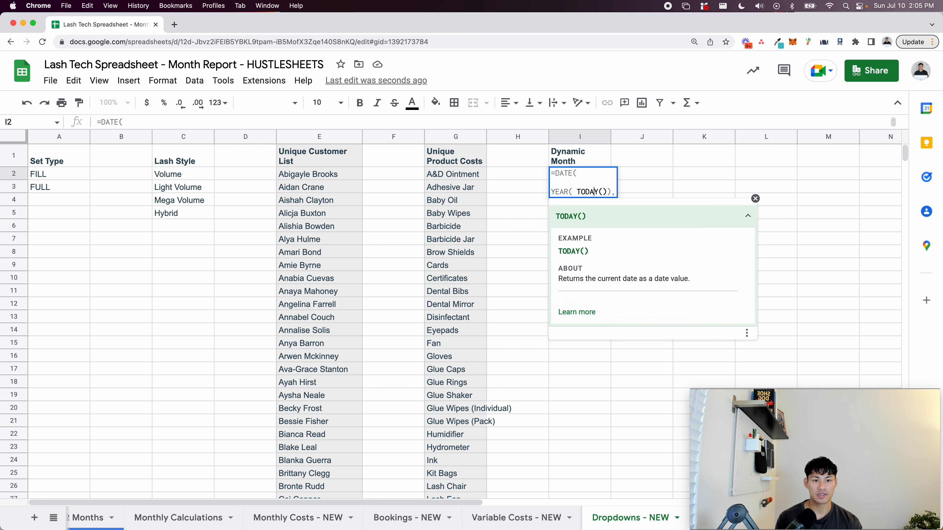
key("Right")
key("Right")
key("Right")
key("Right")
key("Right")
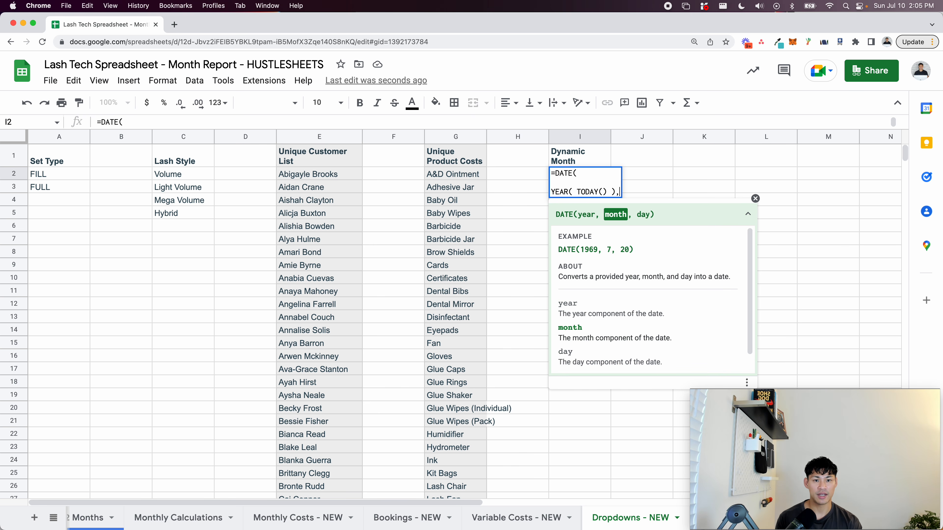
- Complete the I2 formula with MONTH( TODAY() ) as the month and 1 as the day, each on a new line
key("alt+Return")
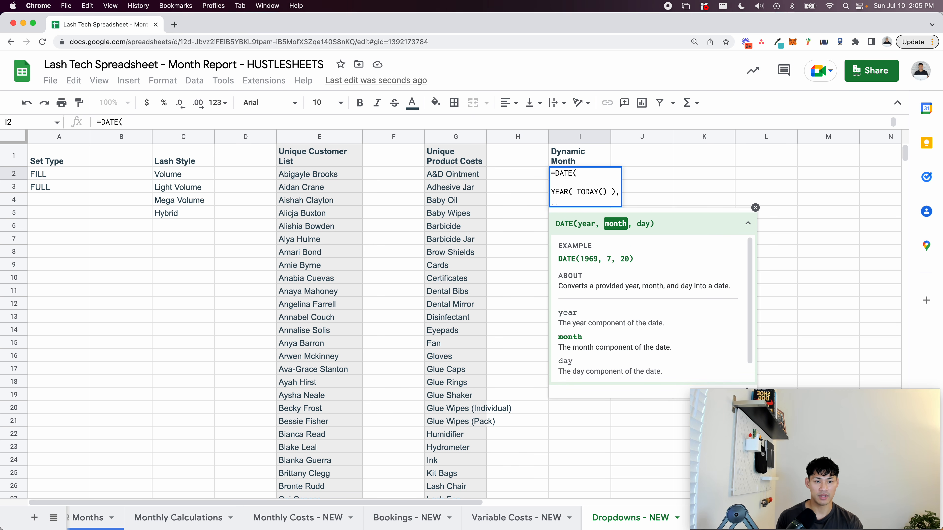
type("MONTH( TODA")
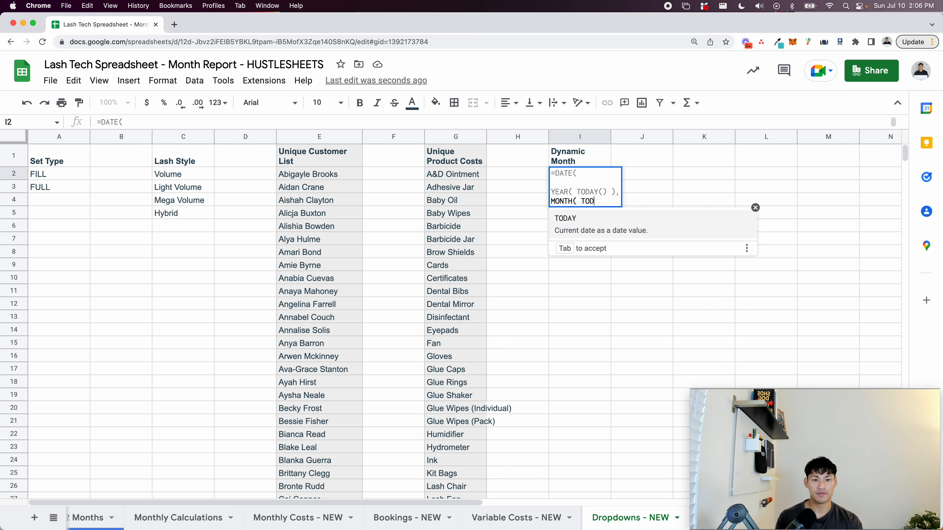
key("Tab")
type(") ),")
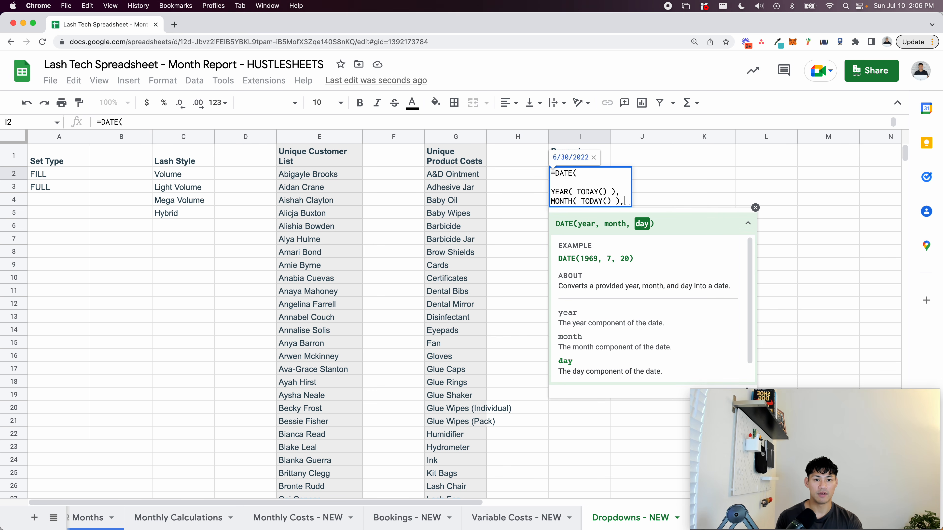
key("alt+Return")
type("1)")
key("Return")
- Try removing the blank line between DATE( and YEAR in the I2 formula, and restore it
key("Up")
key("Up")
key("Down")
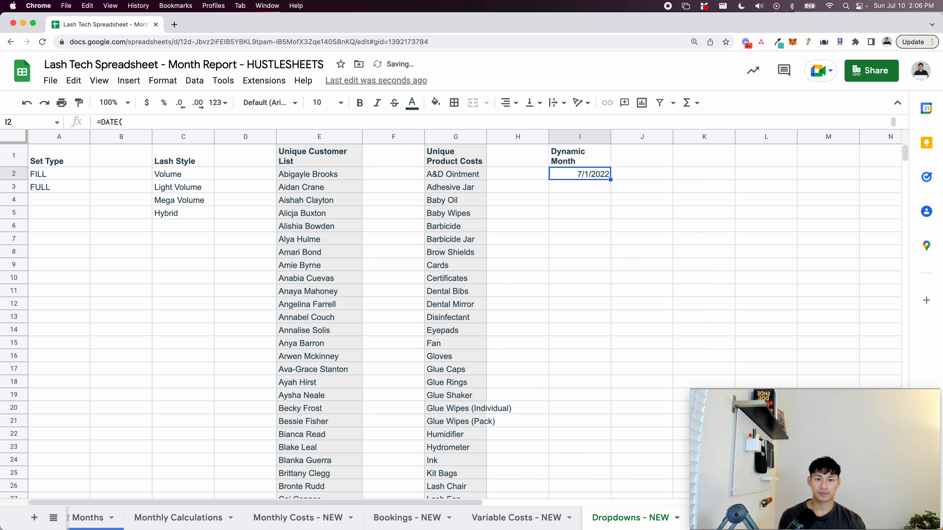
key("Return")
left_click(554, 192)
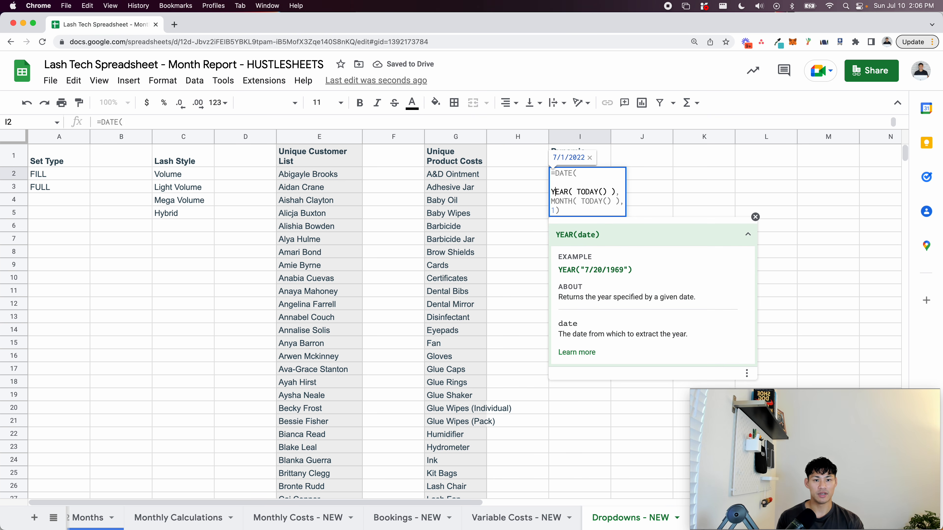
key("BackSpace")
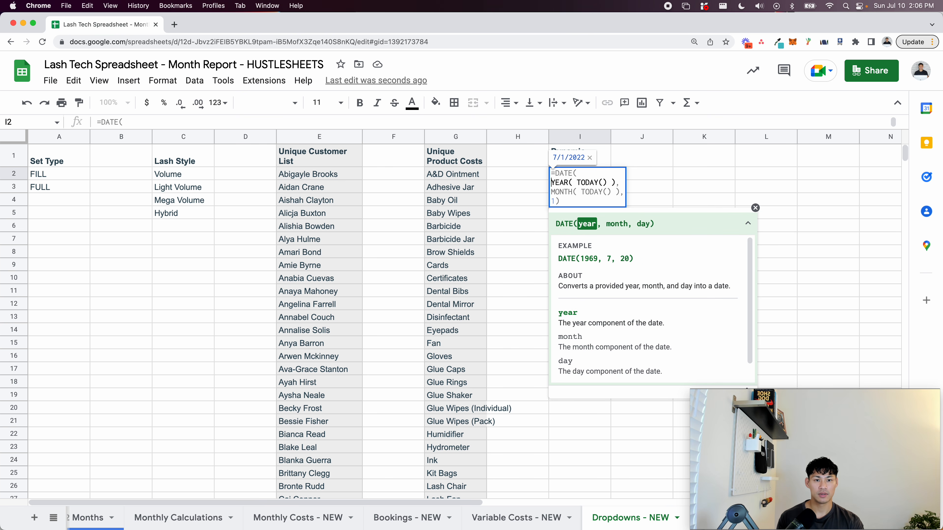
key("BackSpace")
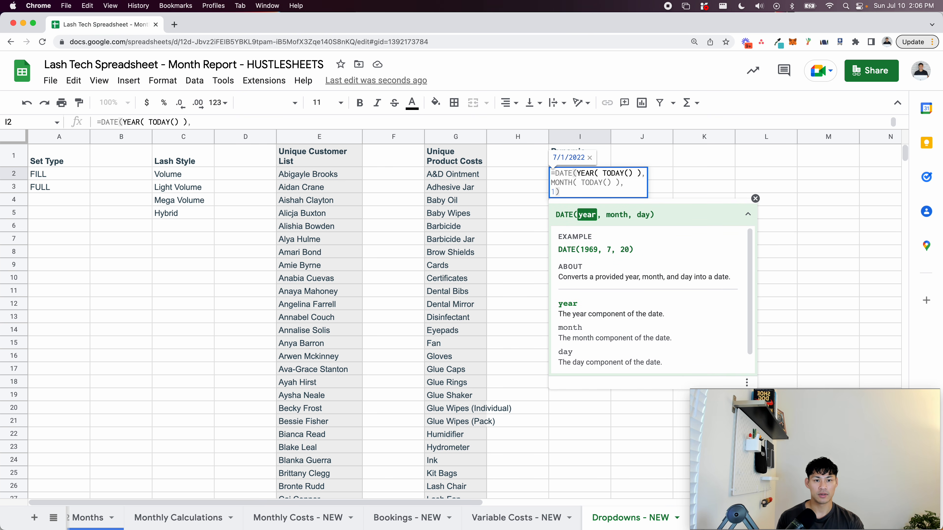
key("alt+Return")
key("alt+Return")
key("Return")
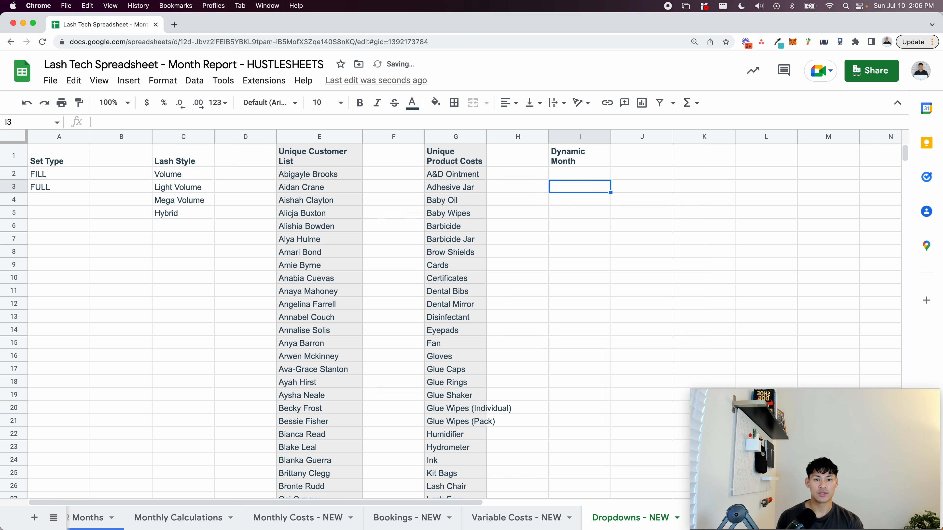
- Examine the day argument of the DATE formula in I2, leaving the formula as it is
key("Up")
key("Return")
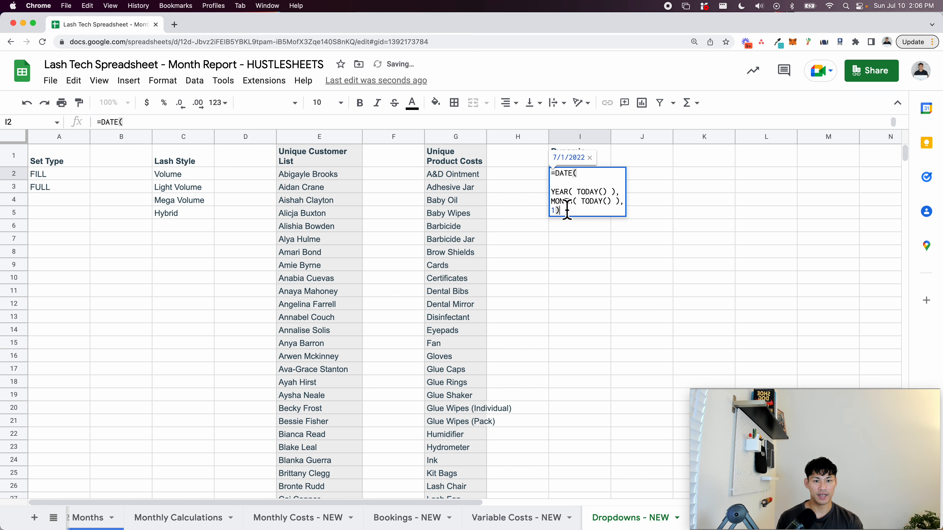
double_click(553, 210)
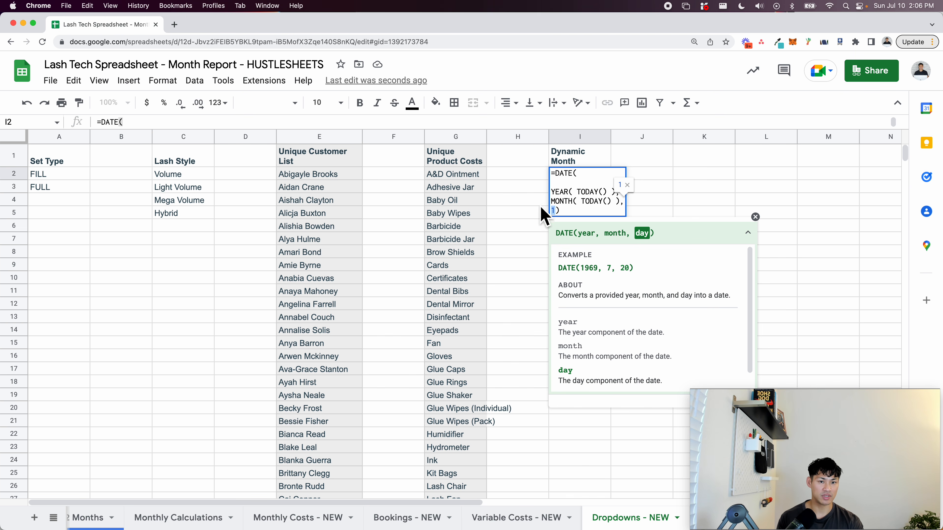
key("Escape")
key("Down")
key("Up")
key("Down")
key("Up")
key("Down")
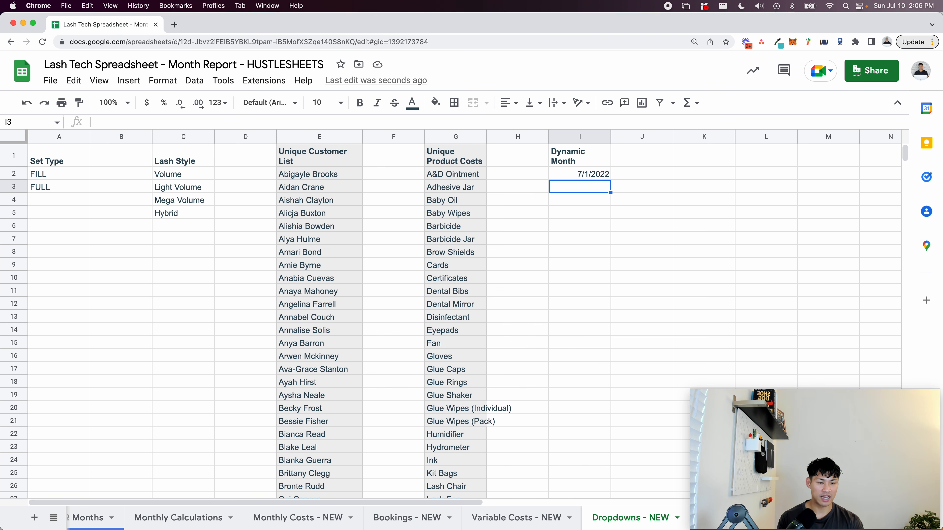
- Begin a DATE formula in I3 with YEAR(TODAY()) as its year argument
type("=DA")
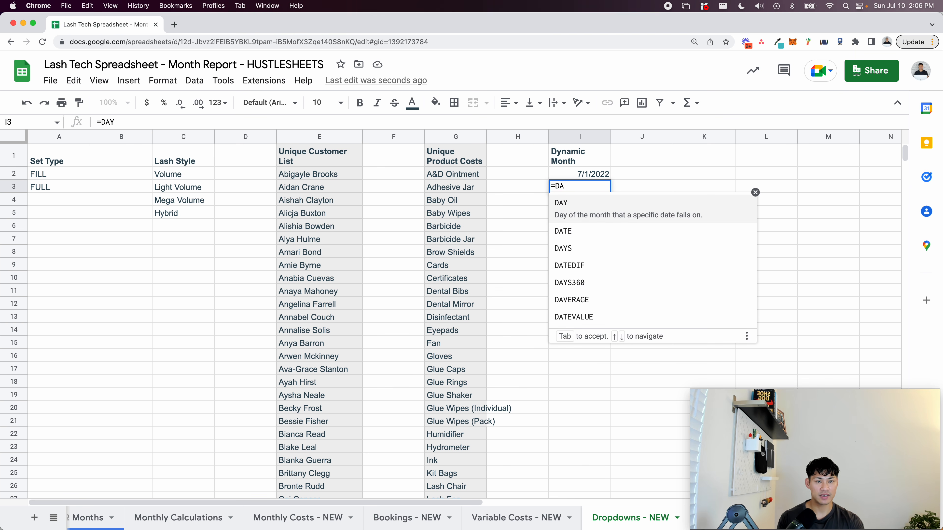
type("TE(YEAR")
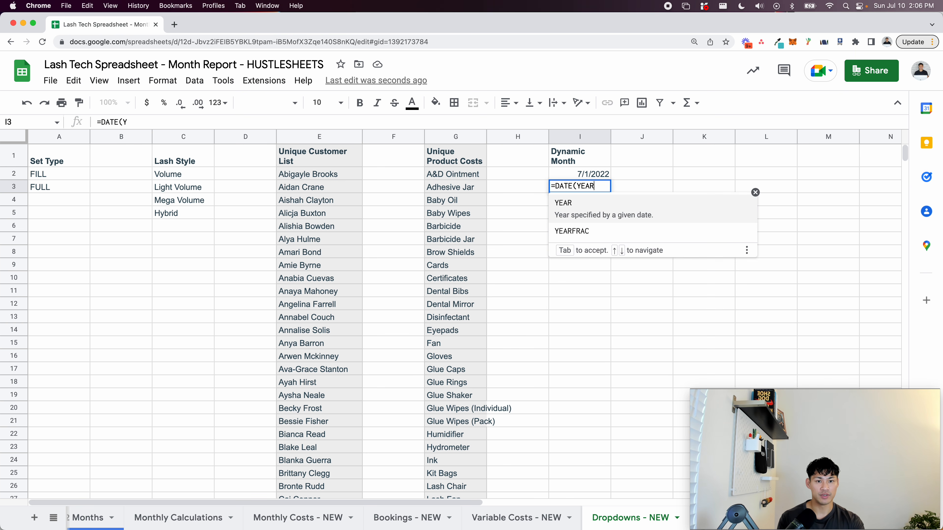
type("(TO")
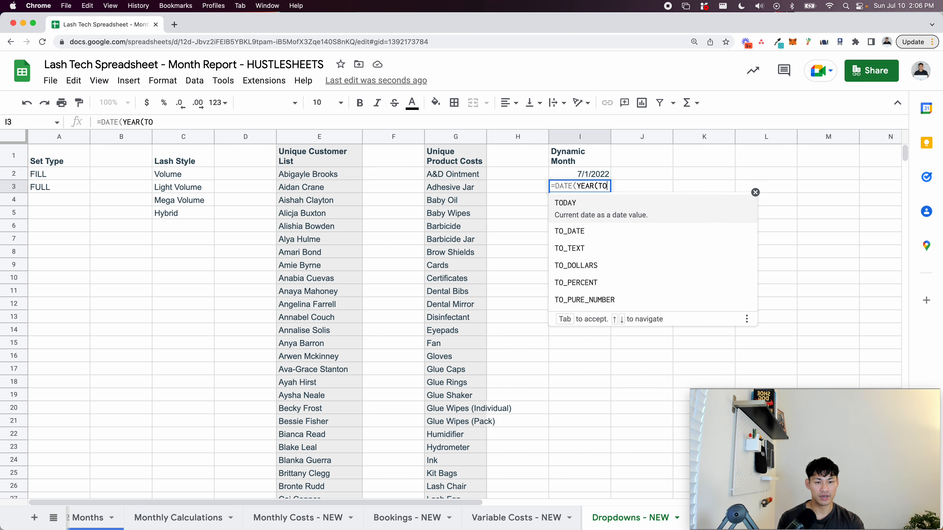
key("BackSpace")
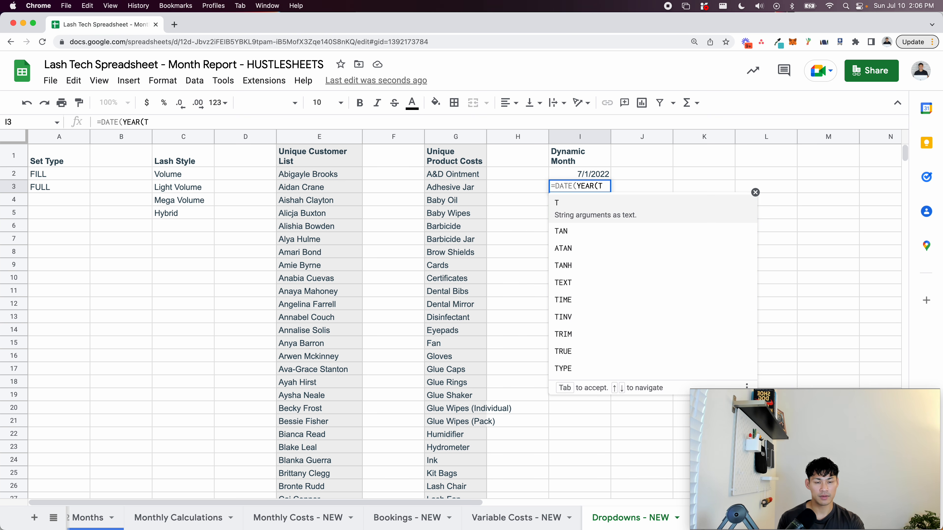
key("BackSpace")
type("TODAY")
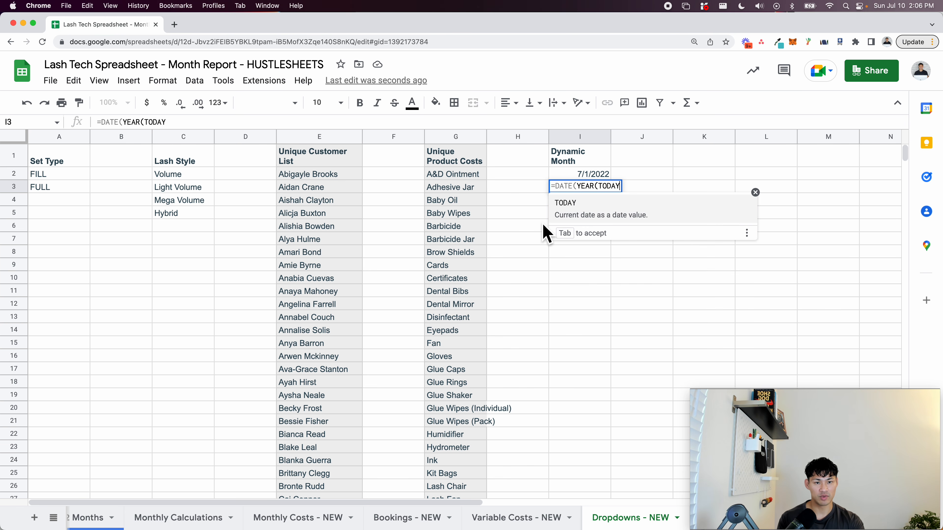
type("()")
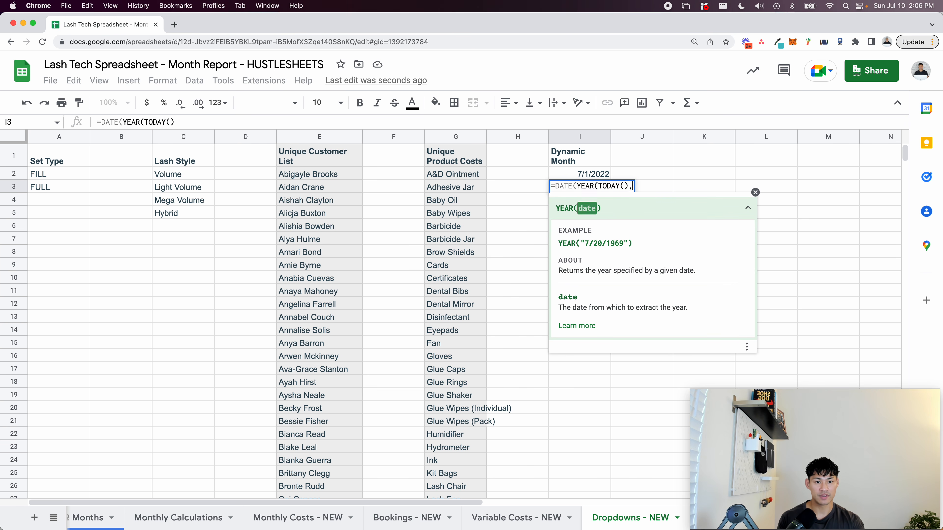
type("),")
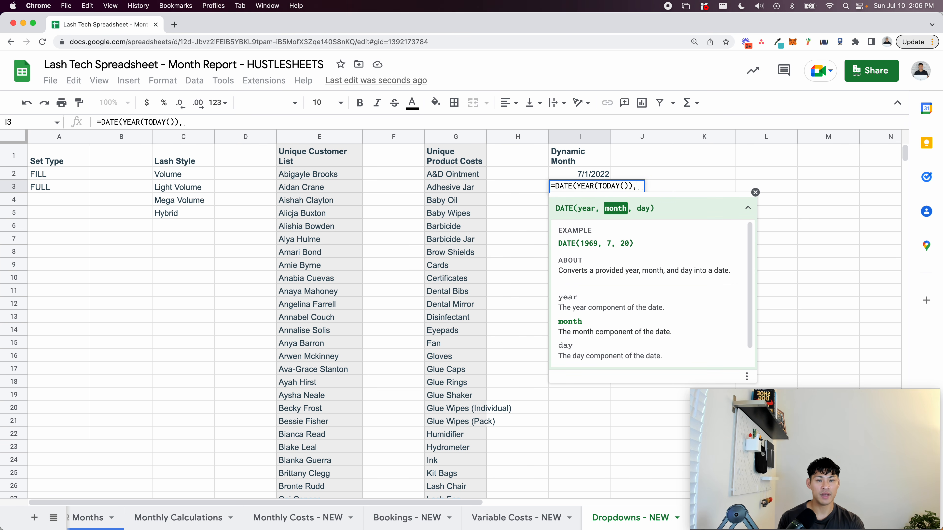
- Complete the I3 formula with MONTH(I2)-1 as the month and 1 as the day
key("BackSpace")
type("MONTH(")
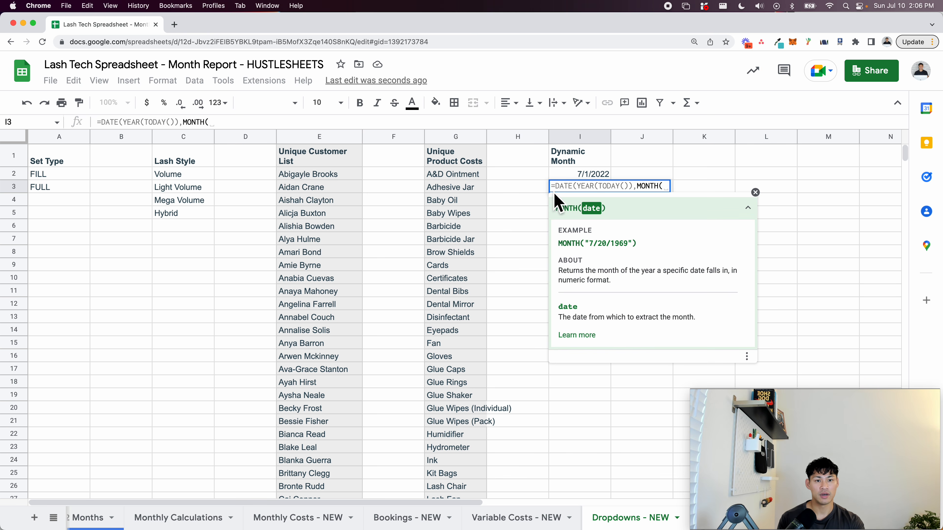
left_click(590, 179)
type(")-1")
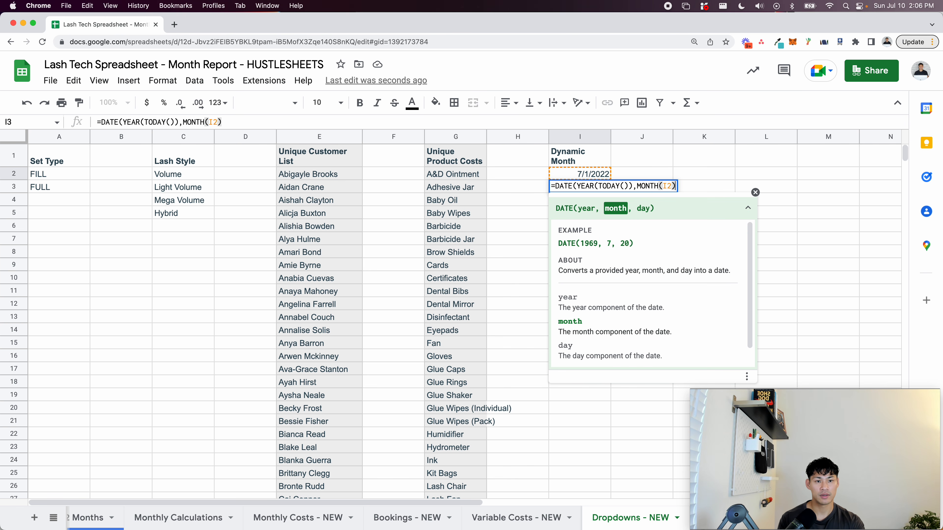
type(",")
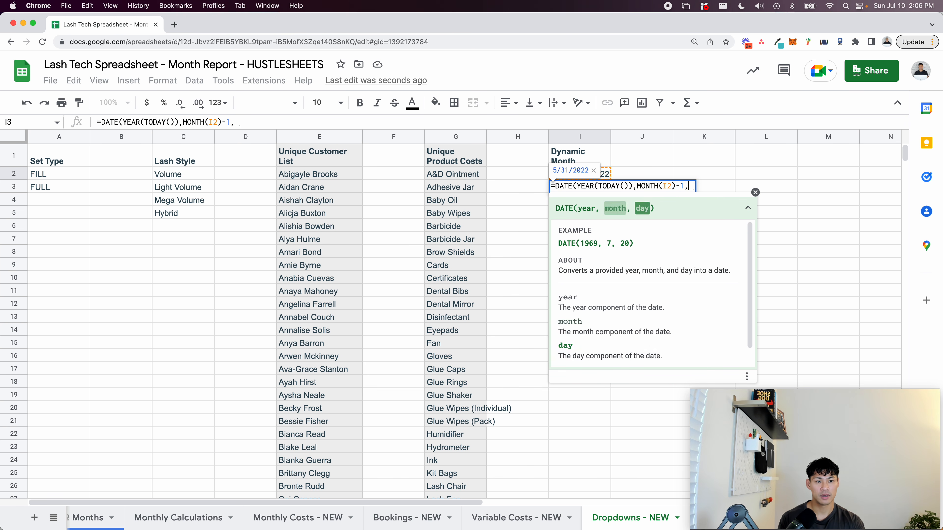
type("1)")
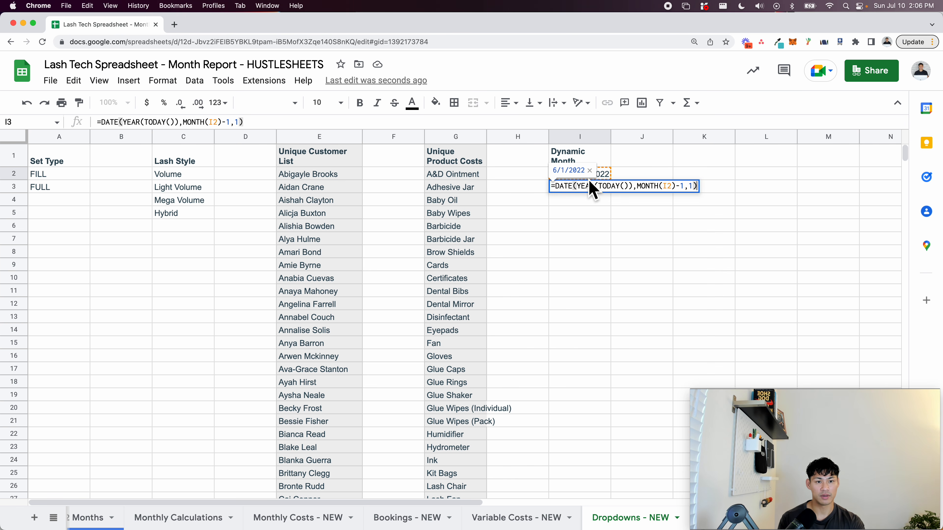
key("Return")
key("Up")
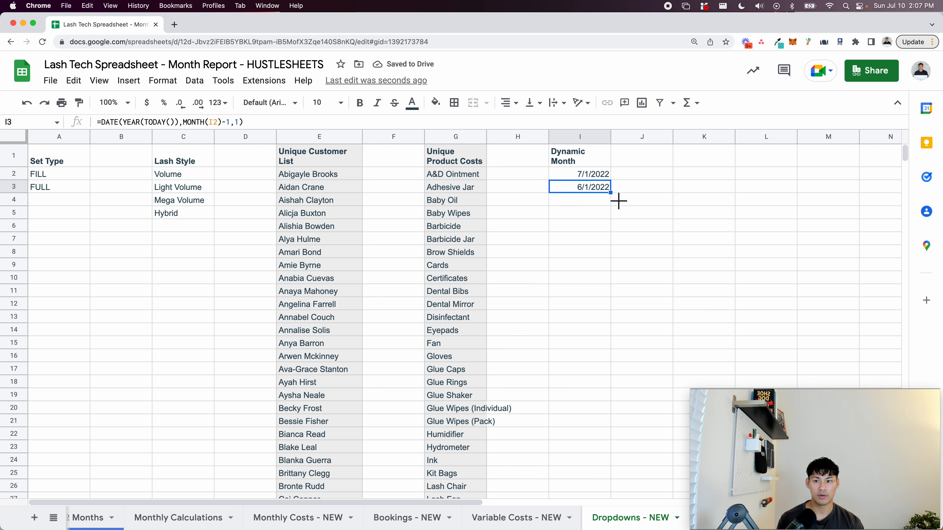
- Replace TODAY() inside the YEAR function of the I3 formula with a reference to I2
double_click(594, 191)
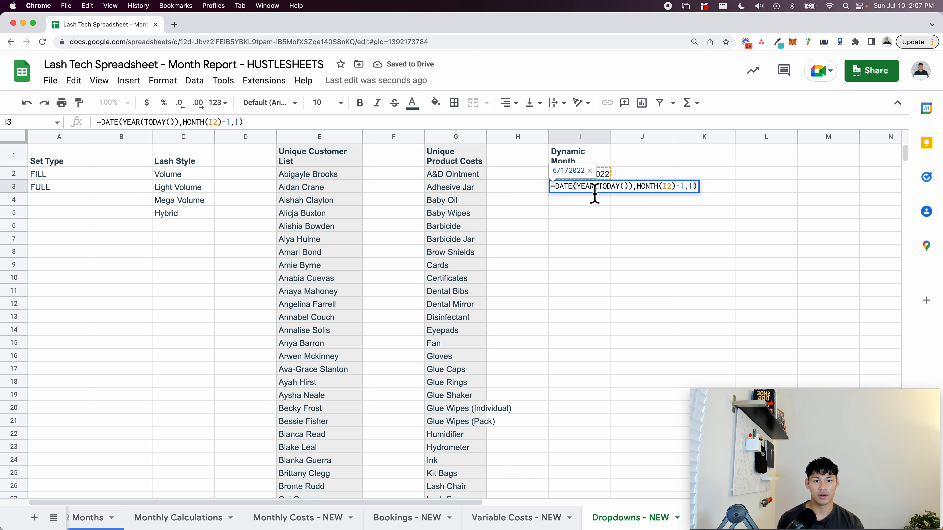
left_click(629, 188)
key("shift+Left")
key("shift+Left")
key("shift+Left")
key("shift+Left")
key("shift+Left")
key("shift+Left")
key("shift+Left")
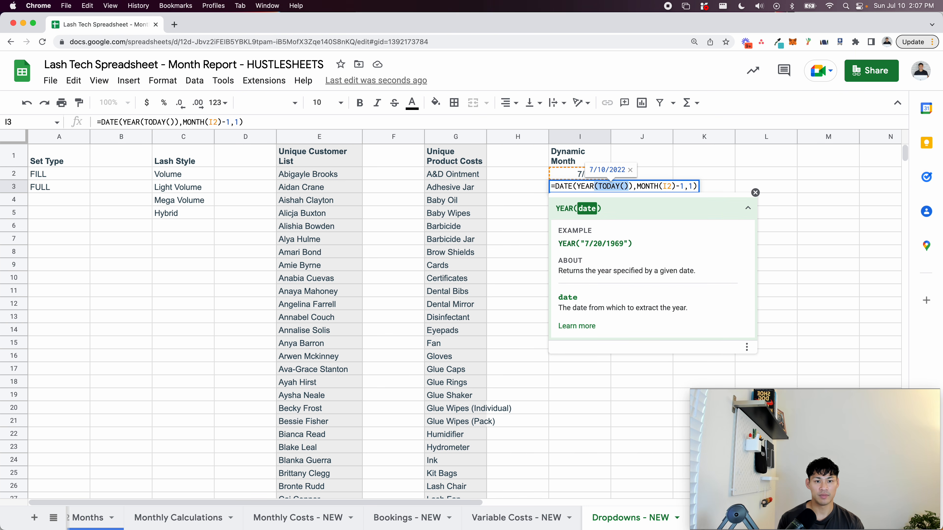
key("BackSpace")
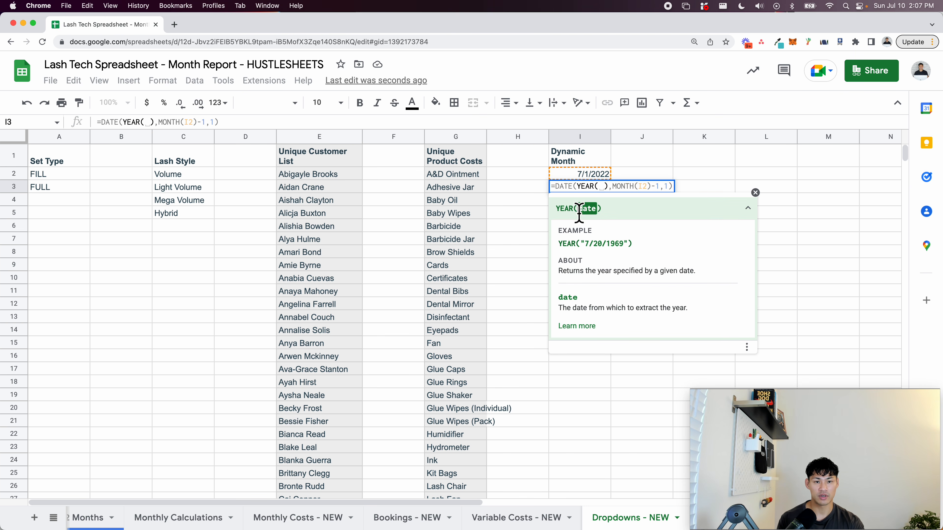
left_click(580, 178)
key("Return")
- Fill the I3 formula down the Dynamic Month column to the last row of the sheet
left_click(593, 190)
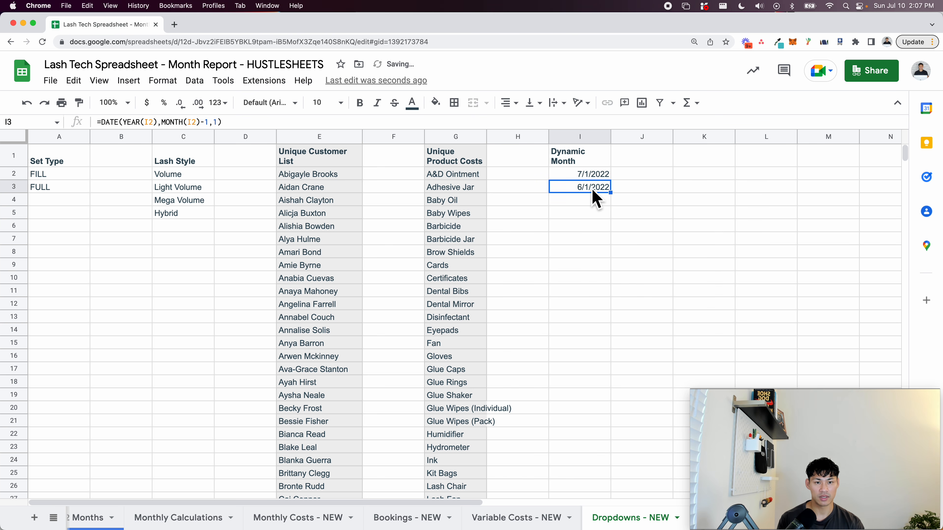
left_click_drag(610, 193, 608, 322)
key("ctrl+shift+Down")
key("ctrl+d")
key("Up")
key("Down")
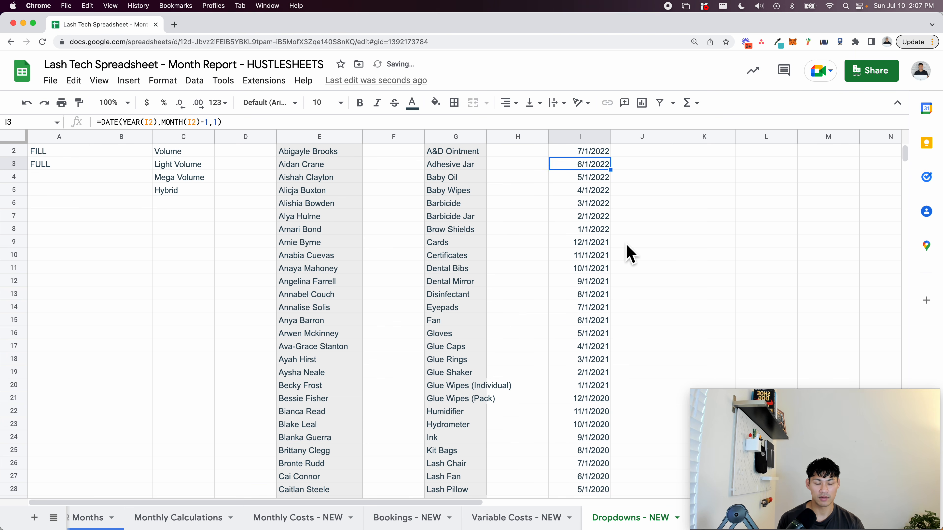
- Delete the surplus dates in I29:I1000 and return to the Dynamic Month header
scroll(626, 244, "down", 3)
scroll(627, 244, "up", 4)
scroll(630, 254, "down", 5)
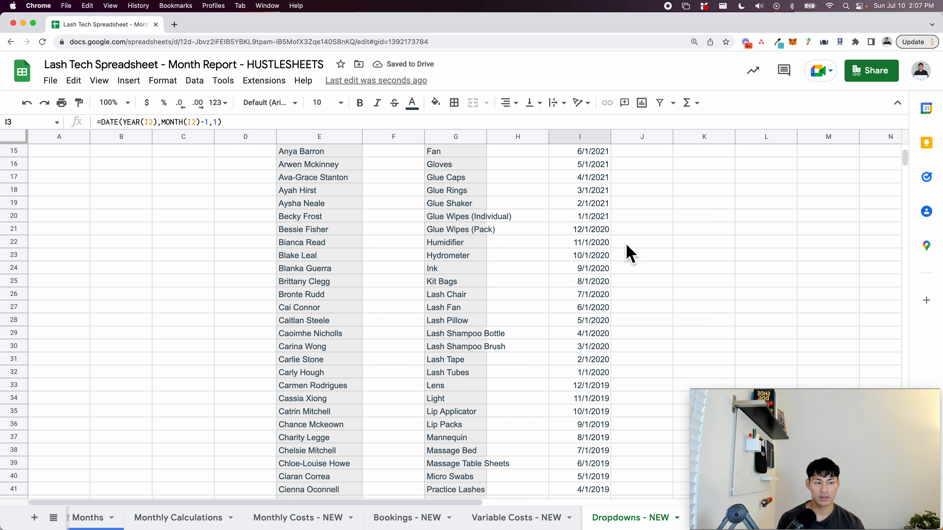
scroll(627, 260, "down", 2)
left_click(597, 310)
key("ctrl+shift+Down")
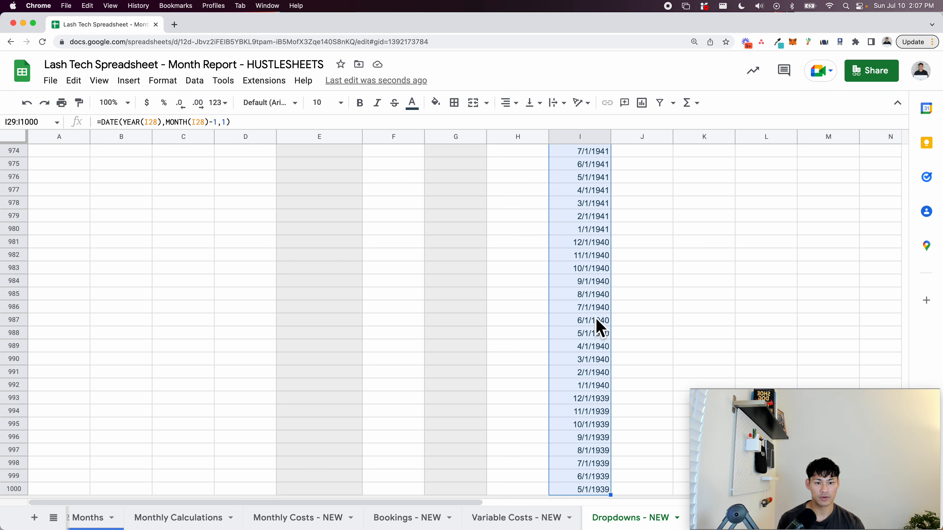
key("Delete")
left_click(578, 373)
key("ctrl+Up")
key("ctrl+Up")
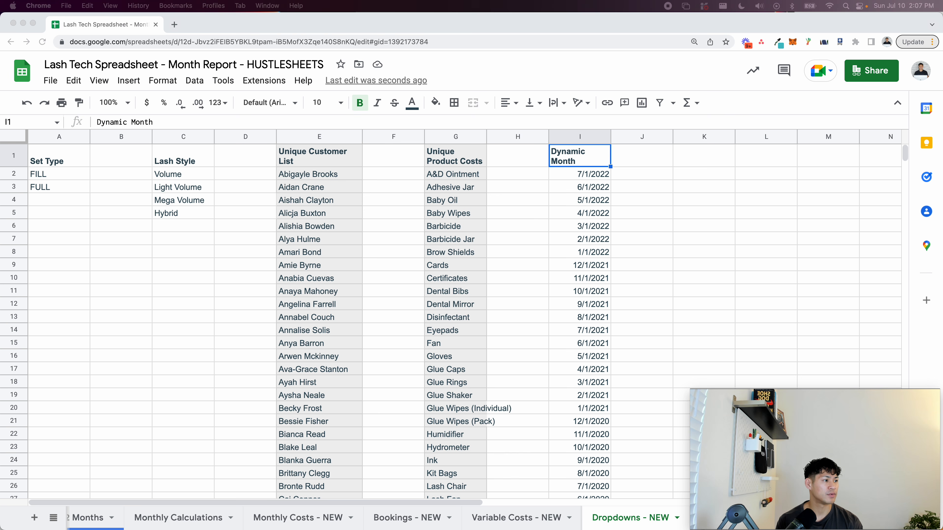
- Examine how the Dynamic Month dates run back from I2 across earlier years
left_click(664, 211)
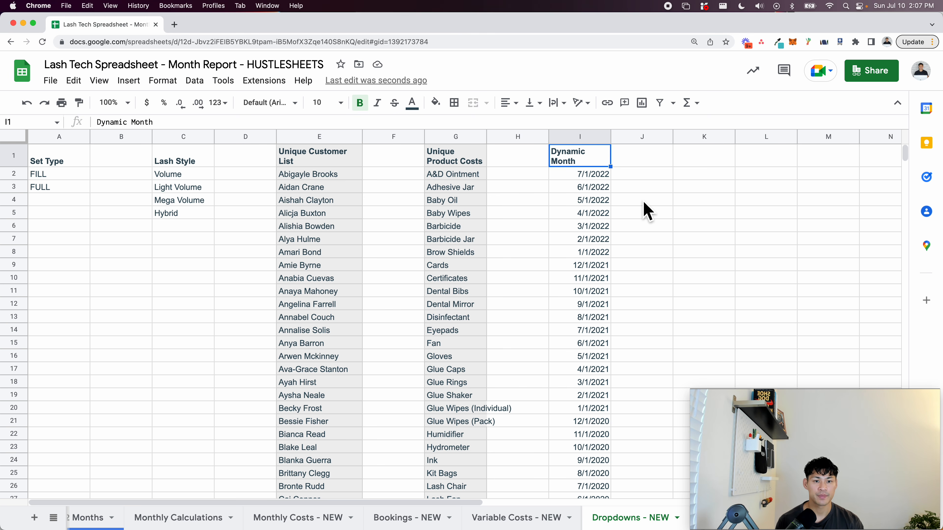
left_click(610, 205)
left_click(604, 254)
left_click(581, 267)
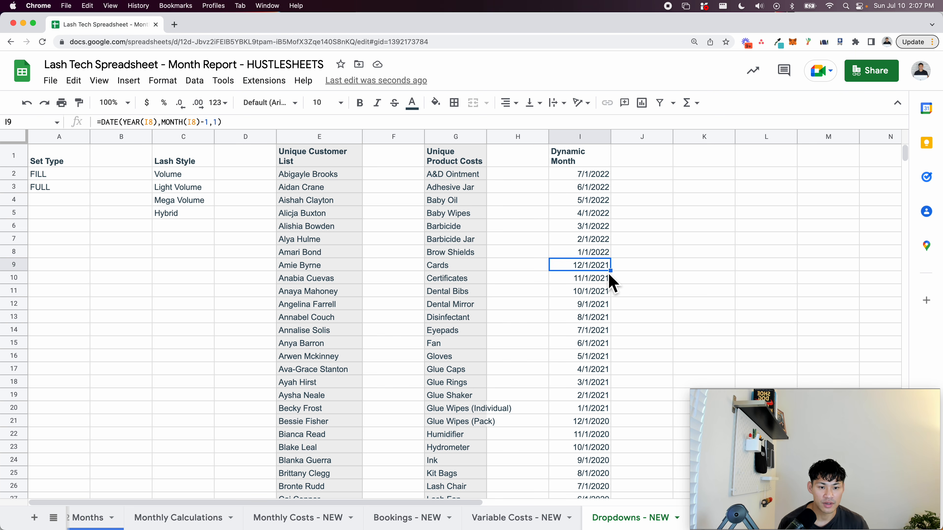
left_click(596, 420)
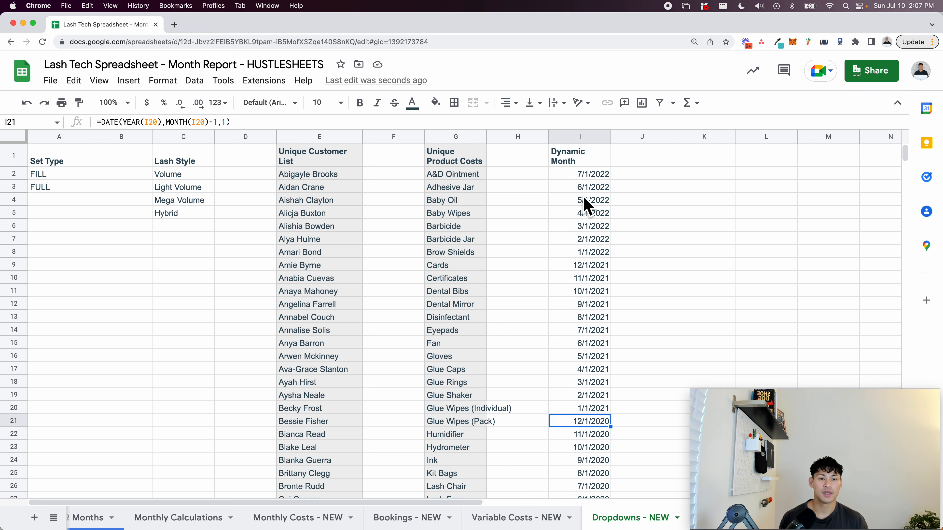
left_click(580, 176)
scroll(580, 176, "down", 3)
scroll(580, 175, "up", 3)
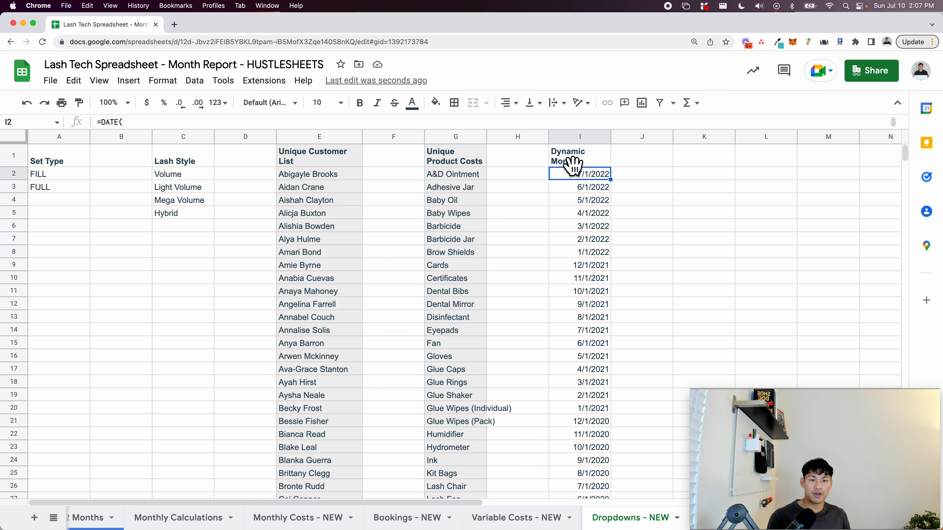
- Shade the whole Dynamic Month column light gray like the other formula-driven lists
left_click(562, 156)
left_click(562, 136)
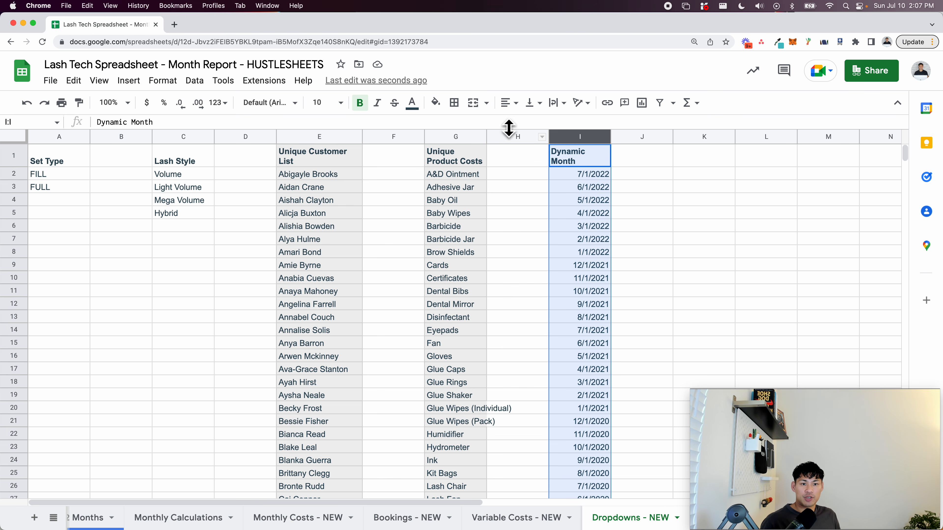
left_click(438, 103)
left_click(561, 207)
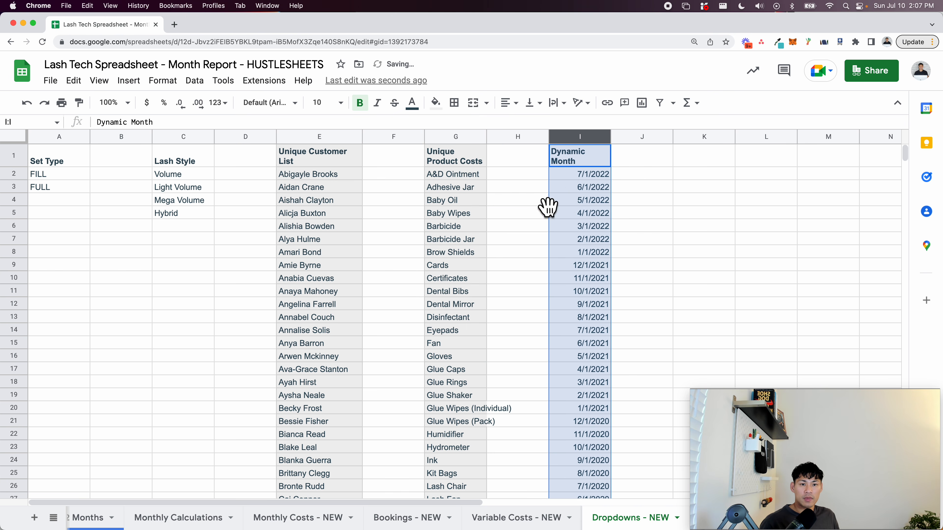
- Check the I2 formula and how far back the Dynamic Month list in I2:I28 reaches
left_click(578, 177)
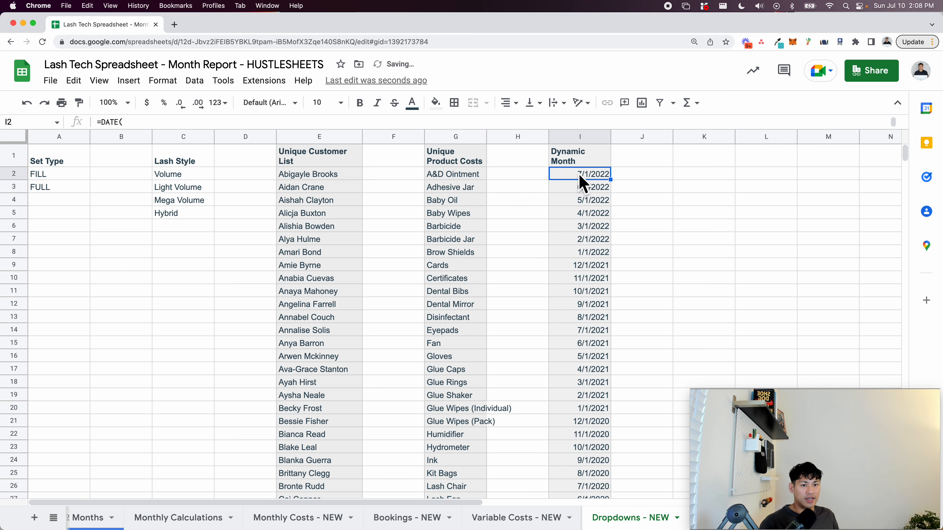
double_click(579, 175)
left_click(690, 176)
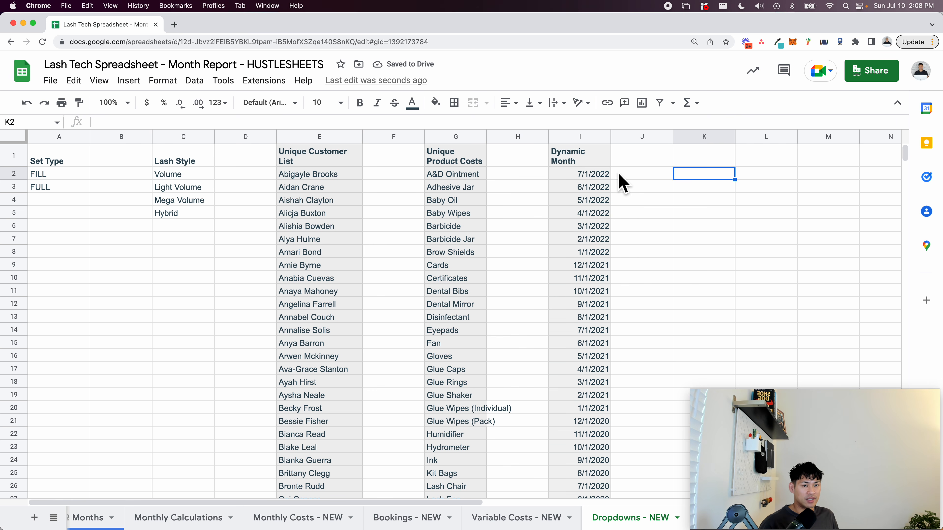
scroll(588, 188, "down", 3)
scroll(586, 182, "up", 3)
left_click_drag(589, 175, 599, 425)
left_click(599, 425)
scroll(598, 426, "up", 2)
scroll(593, 309, "down", 3)
scroll(592, 310, "up", 3)
left_click_drag(590, 175, 604, 401)
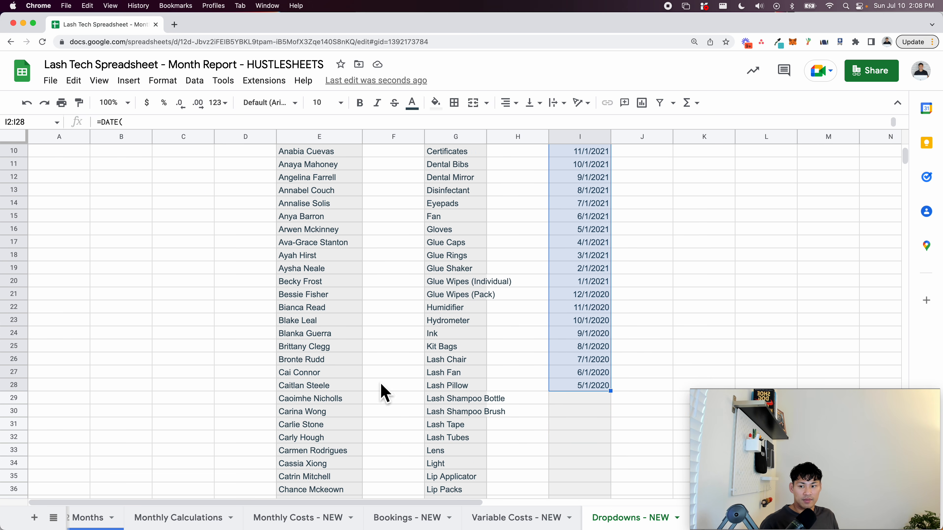
scroll(351, 381, "up", 3)
scroll(350, 384, "down", 5)
- Extend the Dynamic Month list by filling the I25 formula down through I37
left_click(568, 313)
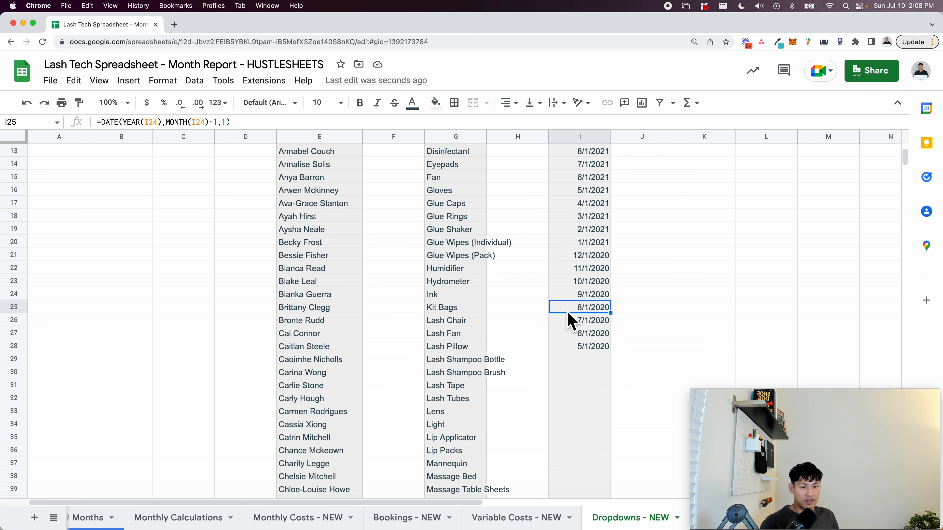
left_click_drag(568, 386, 569, 469)
key("super+d")
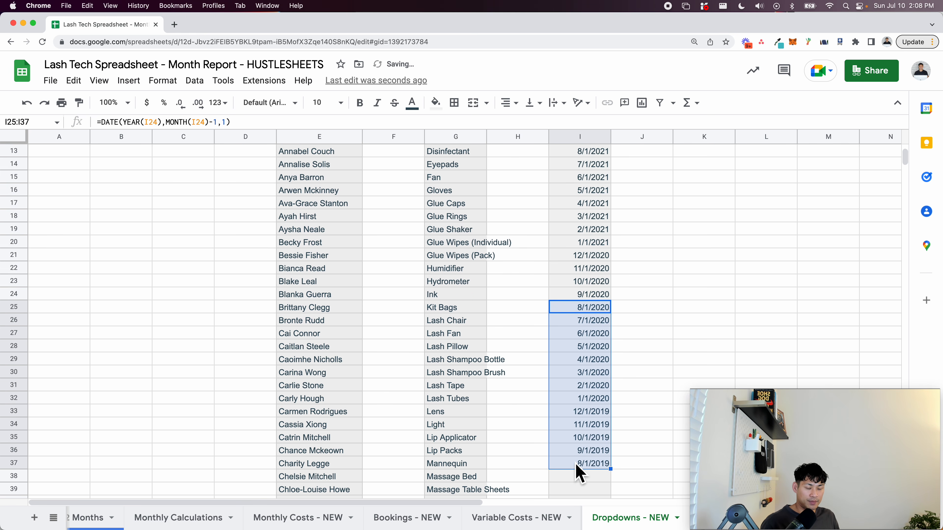
left_click(585, 455)
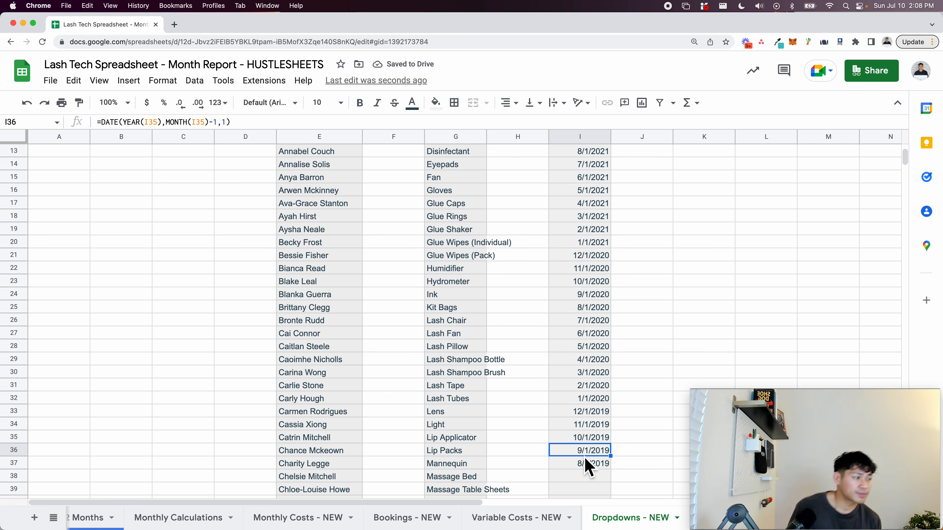
- Go back to the Dashboard - 12 Month Report sheet from the dropdown lists
scroll(568, 435, "up", 5)
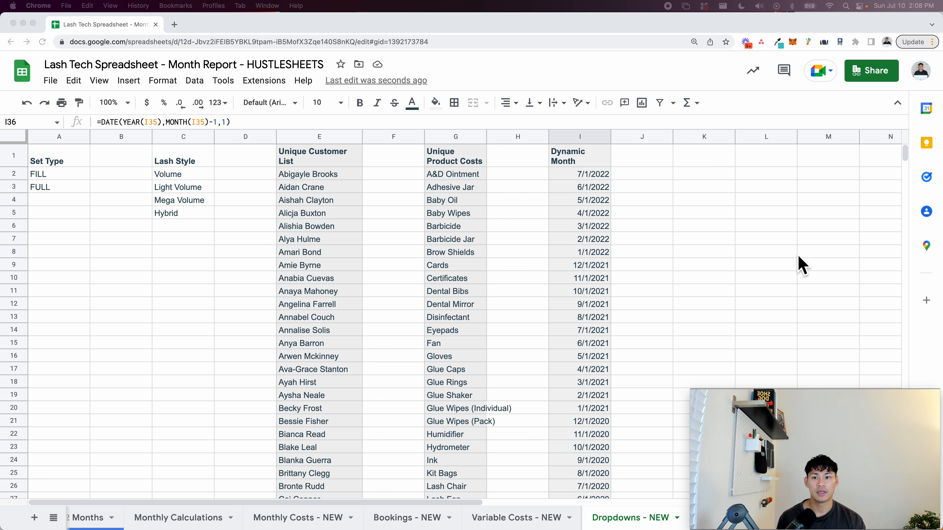
scroll(160, 524, "left", 5)
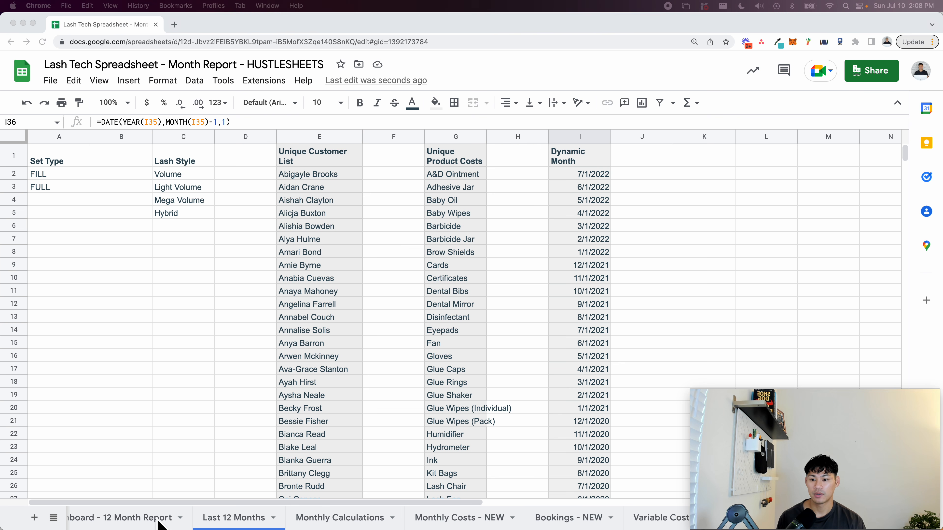
scroll(145, 524, "left", 2)
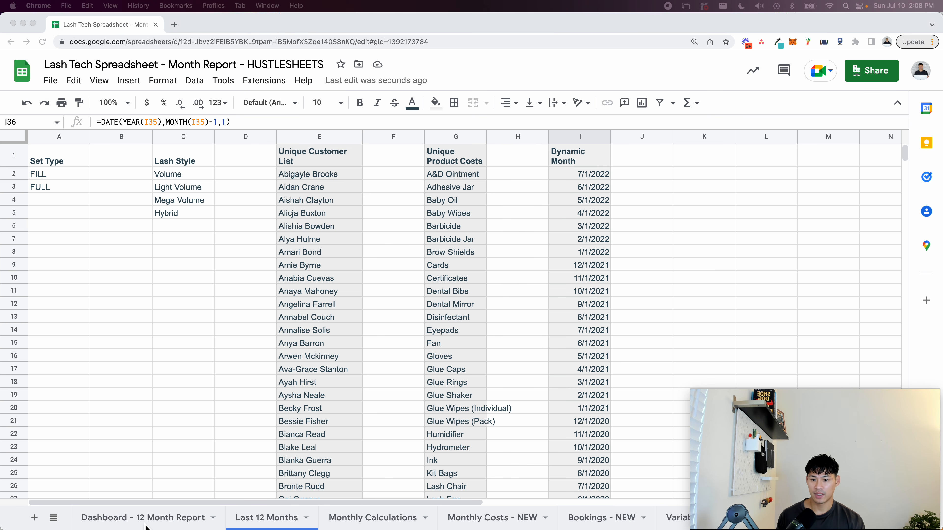
left_click(147, 520)
double_click(146, 520)
scroll(248, 368, "right", 4)
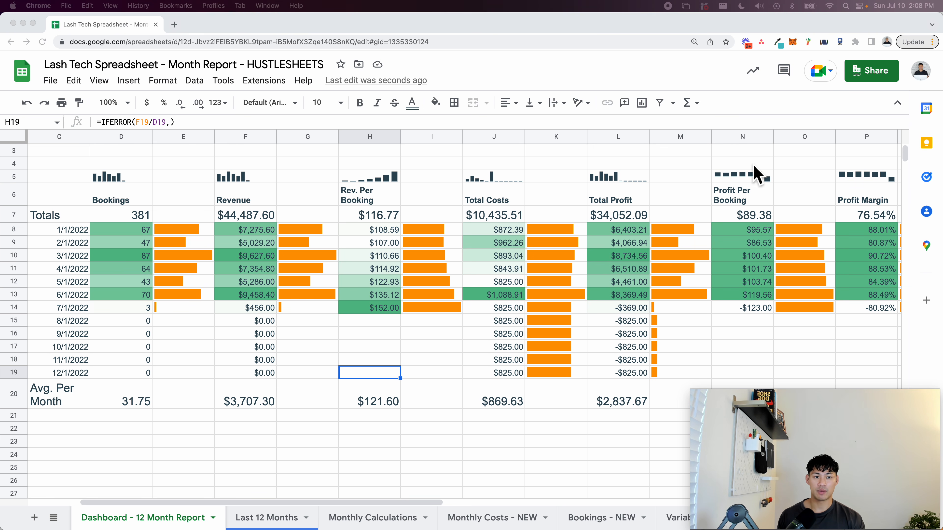
- Open the data validation settings for empty cell P2 above the Profit Margin column
scroll(758, 175, "up", 2)
scroll(852, 179, "right", 3)
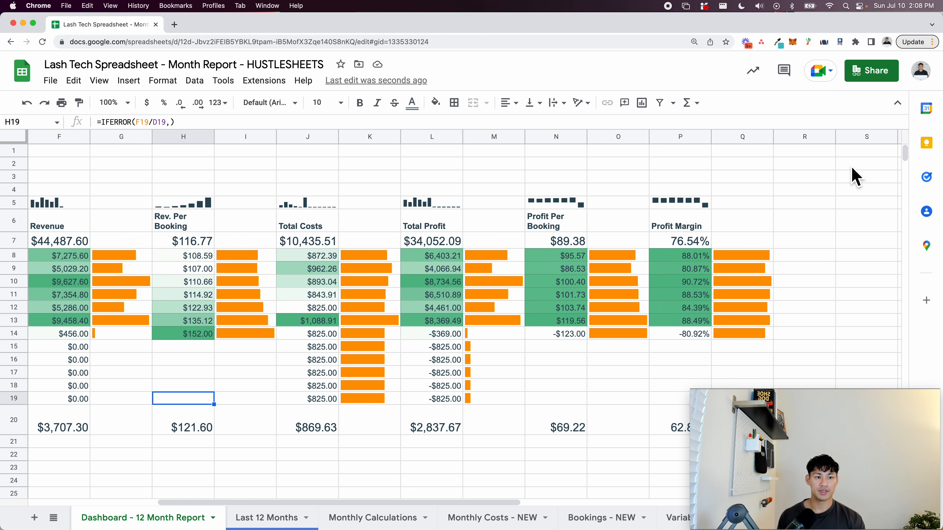
left_click(680, 176)
left_click(670, 164)
right_click(678, 164)
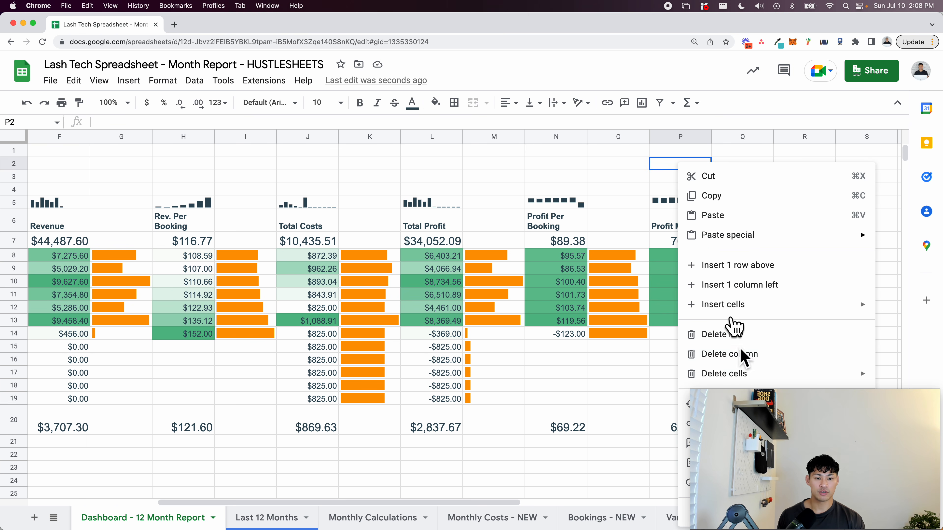
left_click_drag(765, 410, 82, 408)
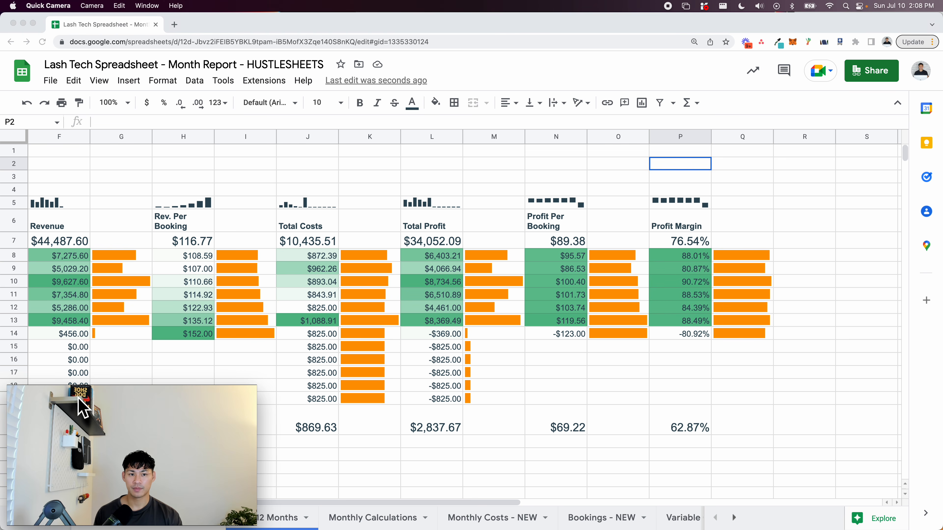
right_click(691, 177)
mouse_move(754, 516)
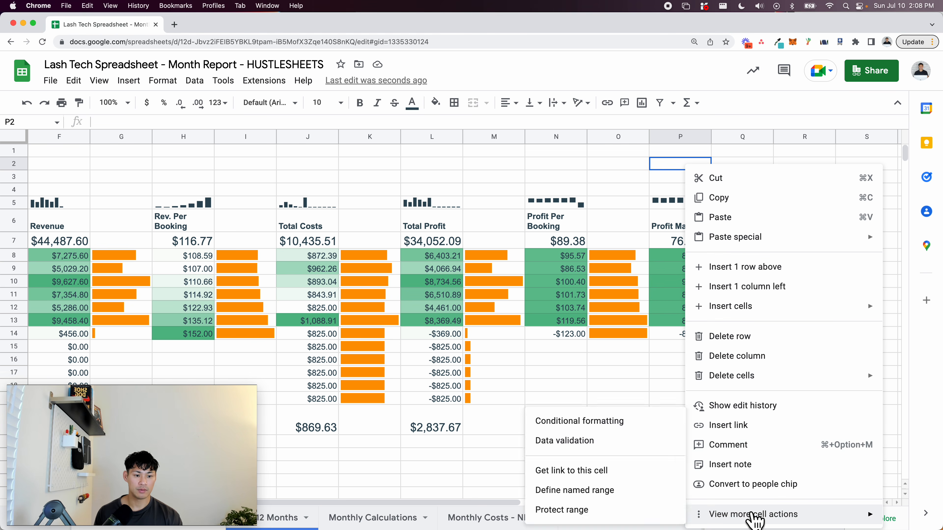
left_click(563, 442)
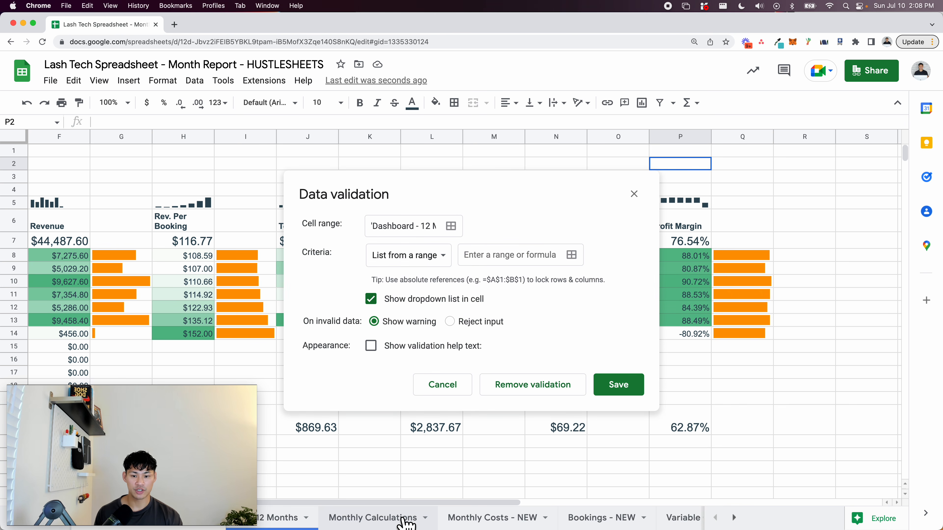
- Set the list-from-a-range criteria to the Dynamic Month dates on the Dropdowns - NEW sheet, I2:I
scroll(405, 524, "right", 10)
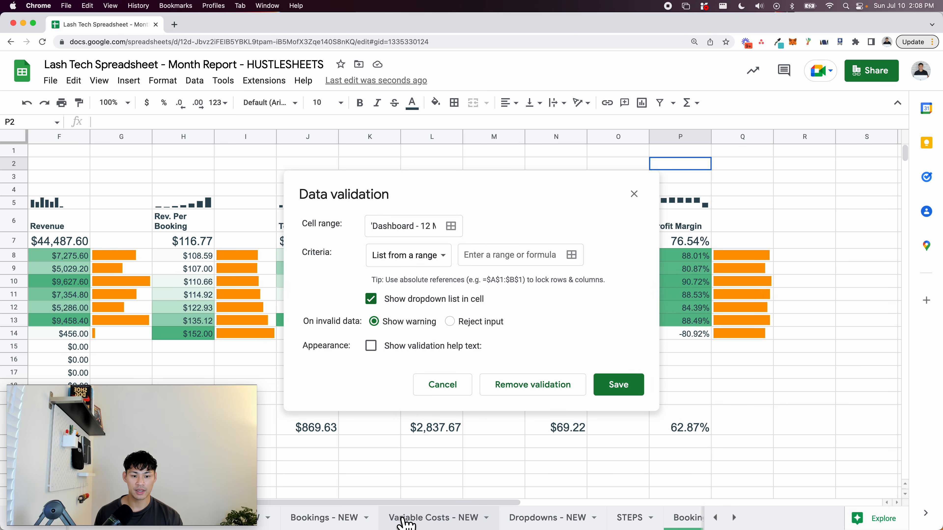
left_click(405, 523)
left_click_drag(529, 234, 324, 214)
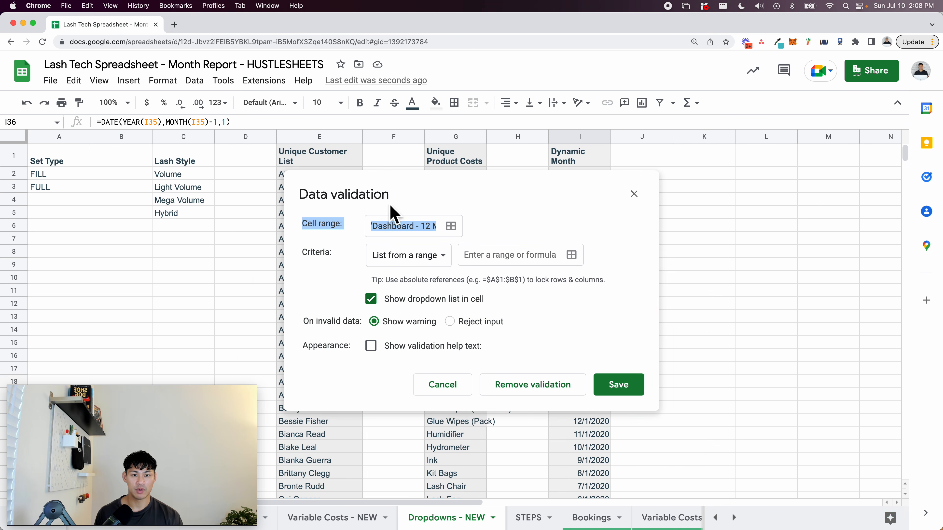
left_click_drag(483, 191, 229, 157)
left_click_drag(577, 176, 579, 264)
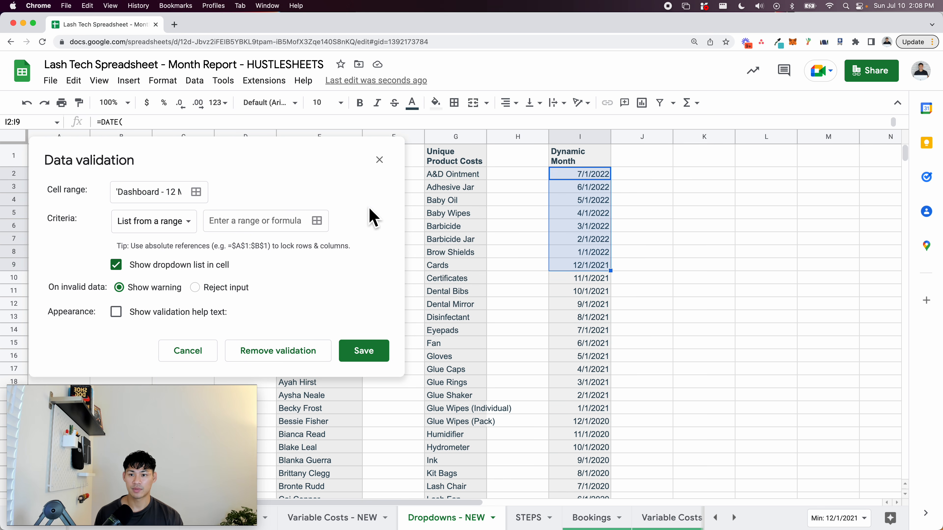
left_click(317, 221)
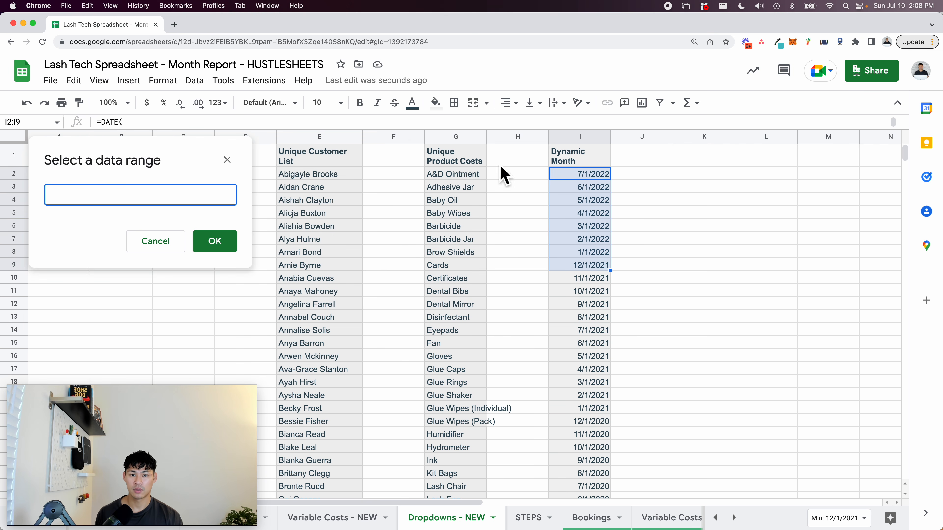
left_click_drag(590, 175, 579, 240)
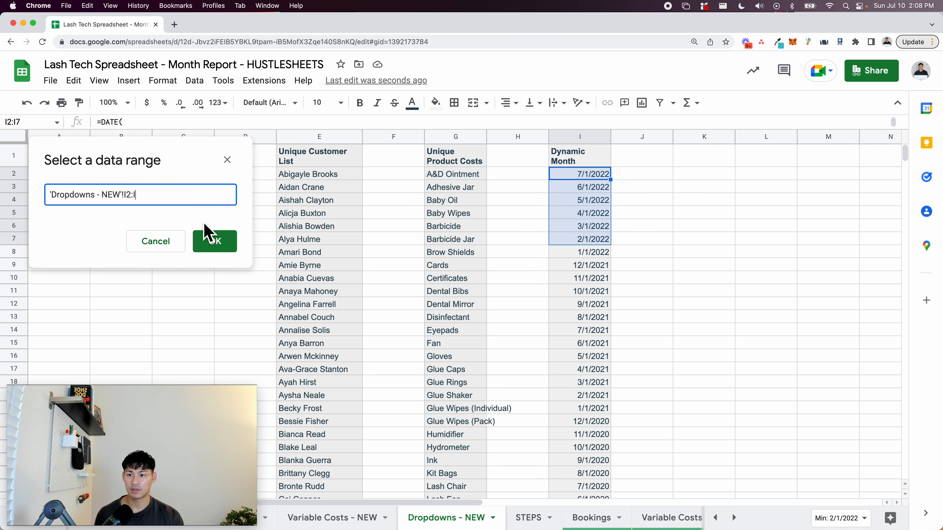
left_click(214, 241)
- Confirm cell P2 of the Dashboard - 12 Month Report sheet as the validated cell range and save the rule
left_click(431, 231)
left_click(450, 226)
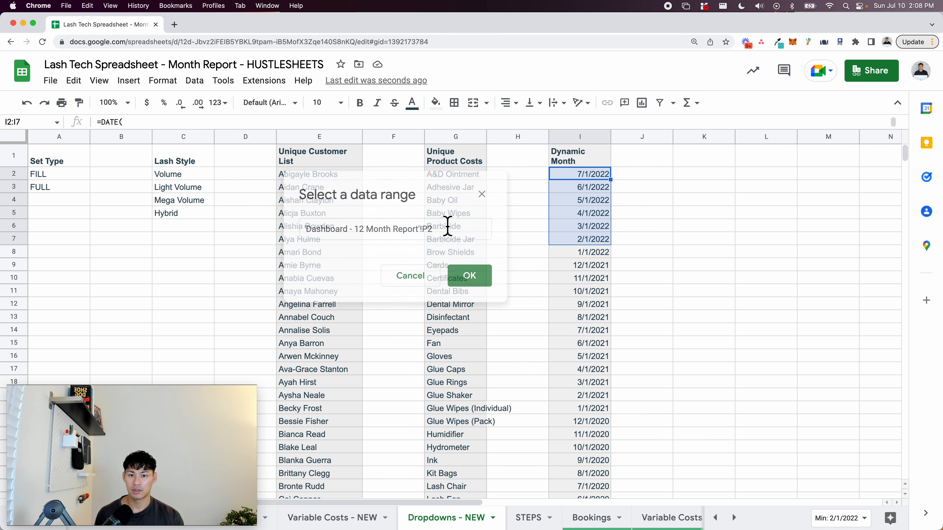
left_click(469, 276)
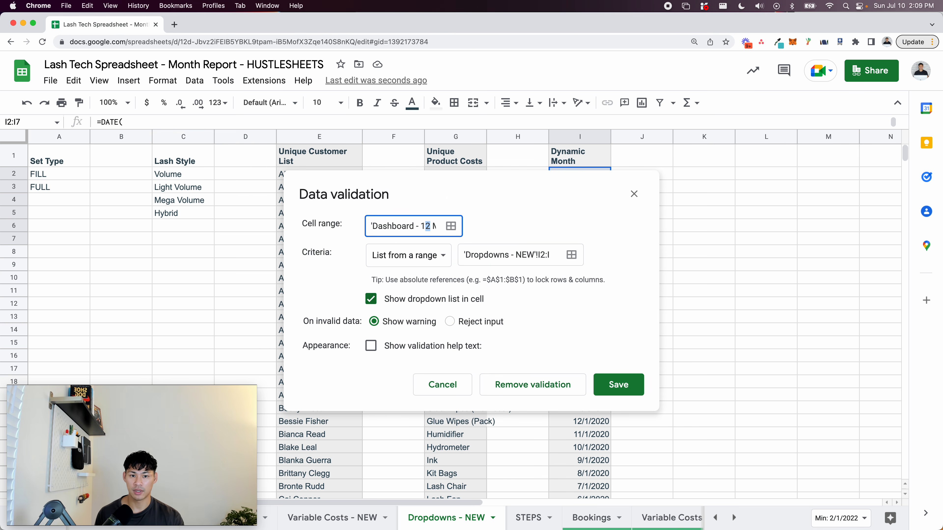
left_click(619, 385)
left_click_drag(242, 427, 868, 417)
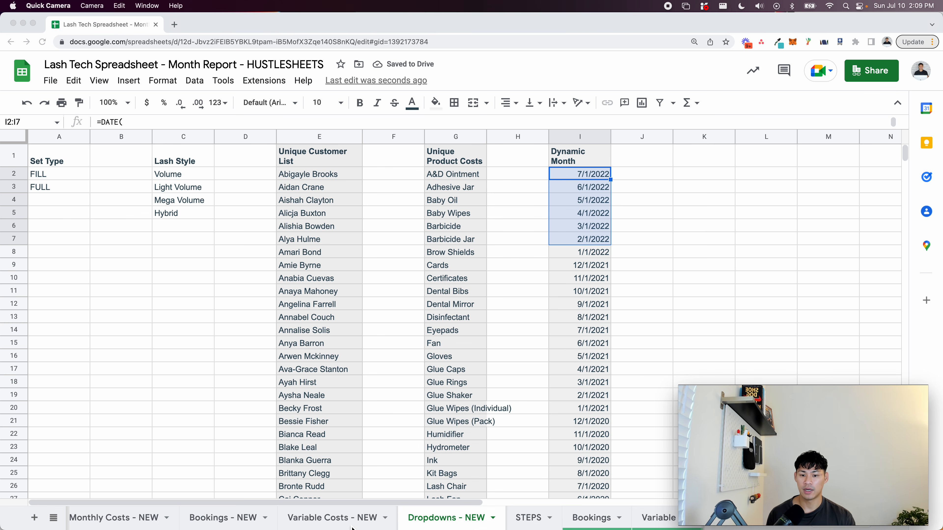
- On the Dashboard - 12 Month Report sheet, check the P2 dropdown and label cell P1 above it "Latest Month"
scroll(352, 526, "left", 1)
scroll(352, 527, "left", 3)
left_click(210, 528)
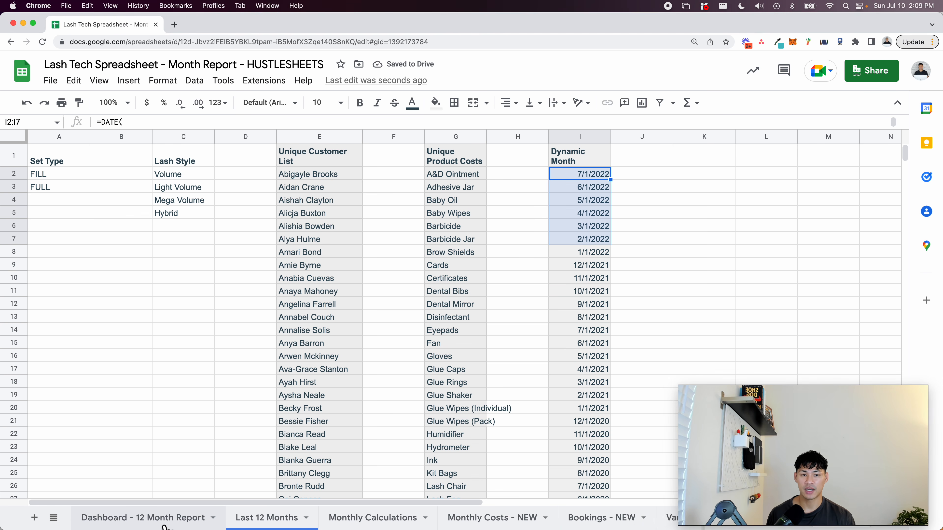
left_click(162, 520)
left_click(704, 164)
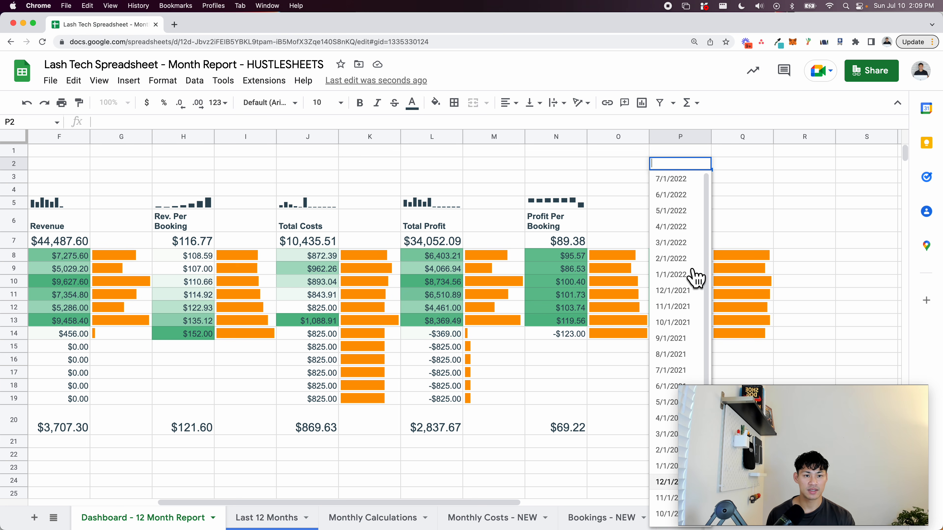
left_click(684, 156)
type("Latest M")
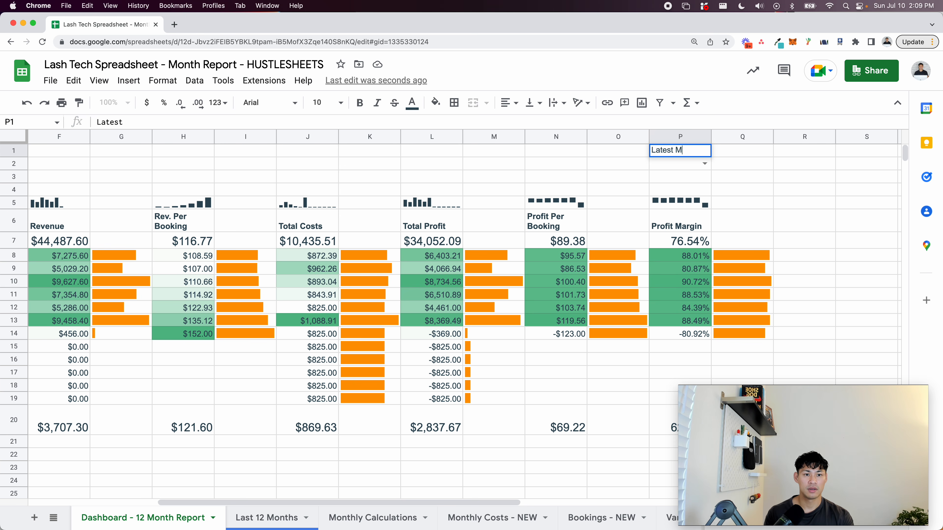
key("Return")
- Choose 7/1/2022 in the P2 dropdown and format the cell as abbreviated month and year, like Sep 2008
left_click(705, 164)
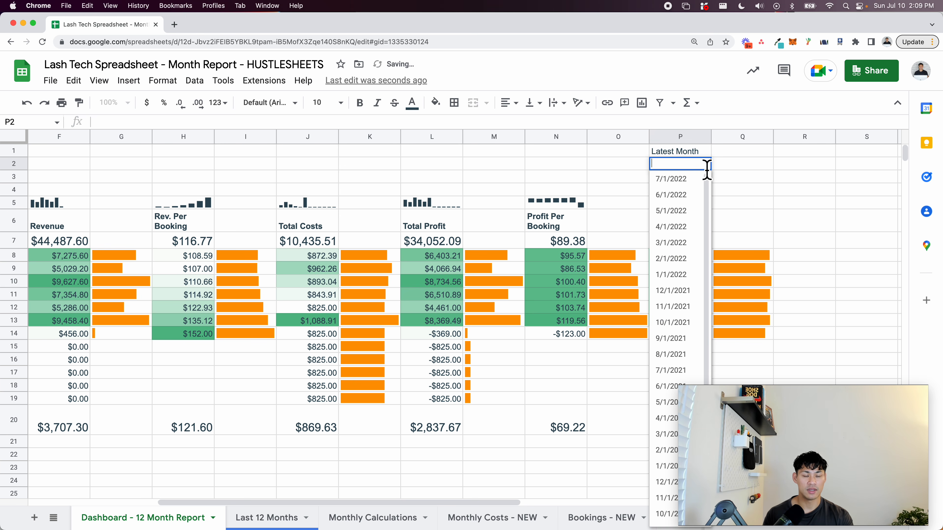
left_click(694, 188)
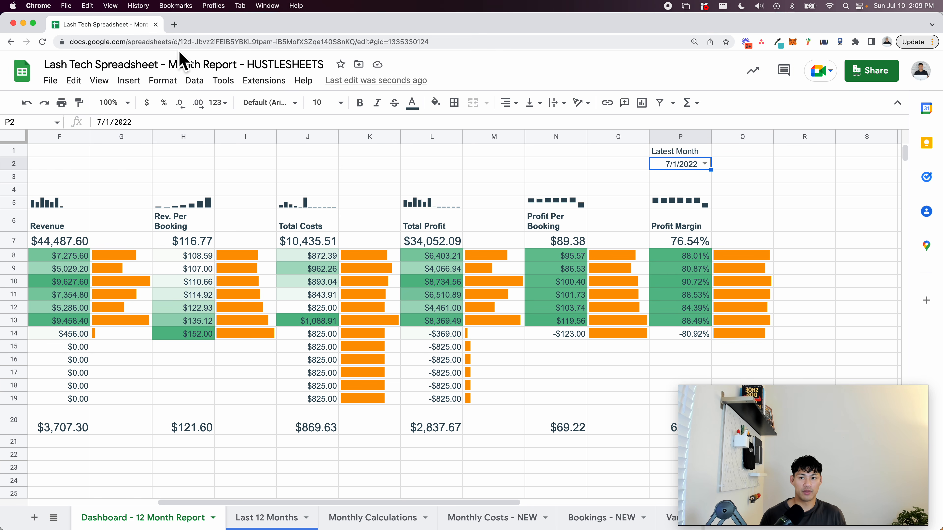
left_click(163, 81)
mouse_move(212, 133)
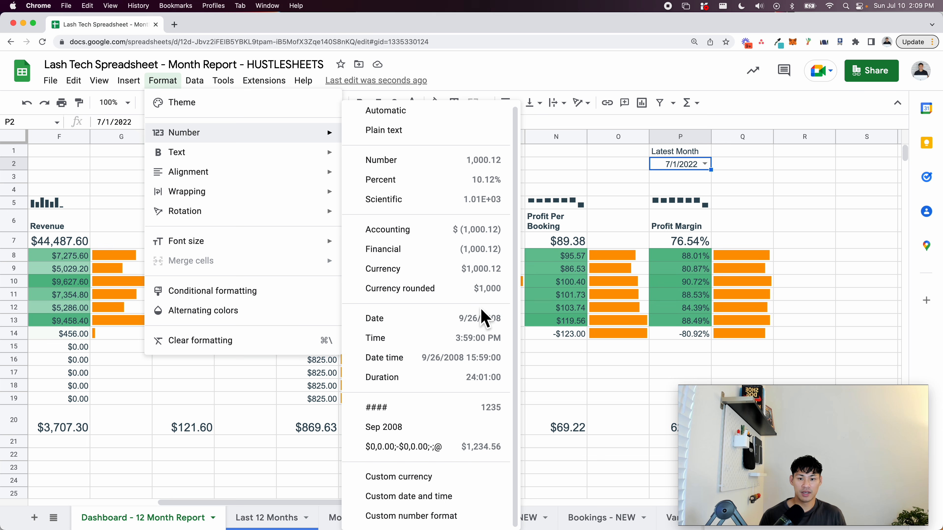
left_click(461, 427)
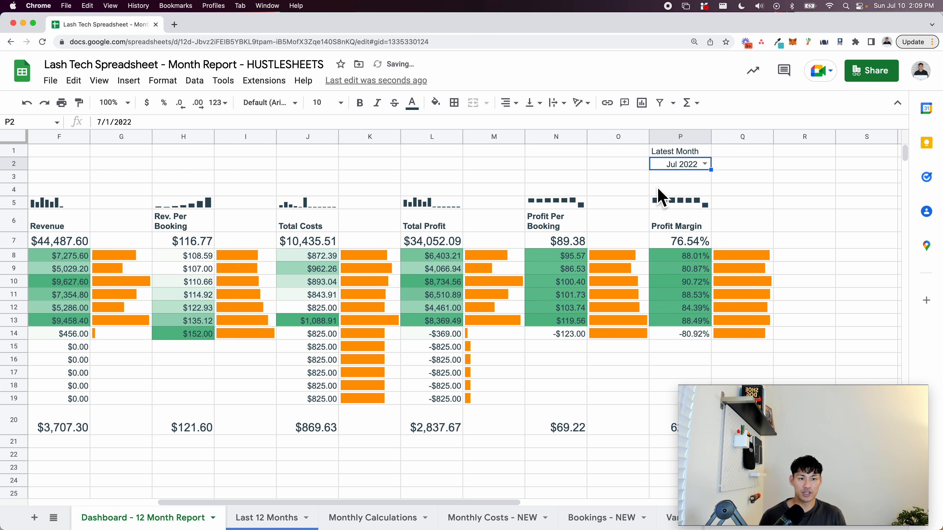
- Examine the dates offered by the Latest Month dropdown in P2 and its label
left_click(704, 164)
scroll(684, 235, "down", 2)
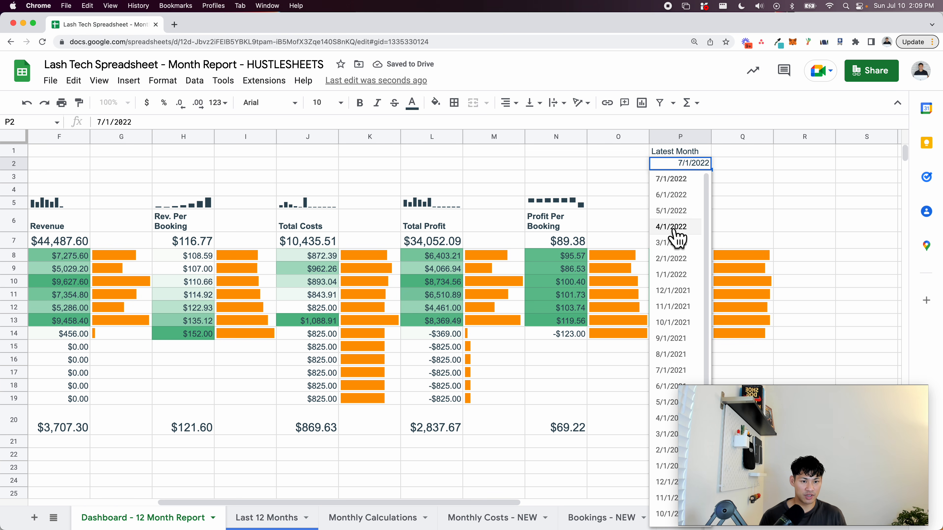
left_click(633, 180)
left_click(674, 164)
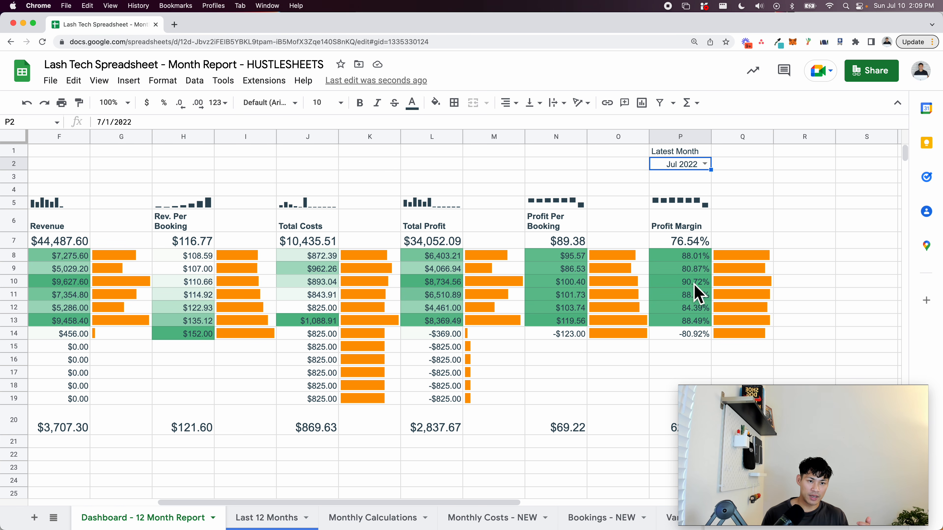
left_click(705, 164)
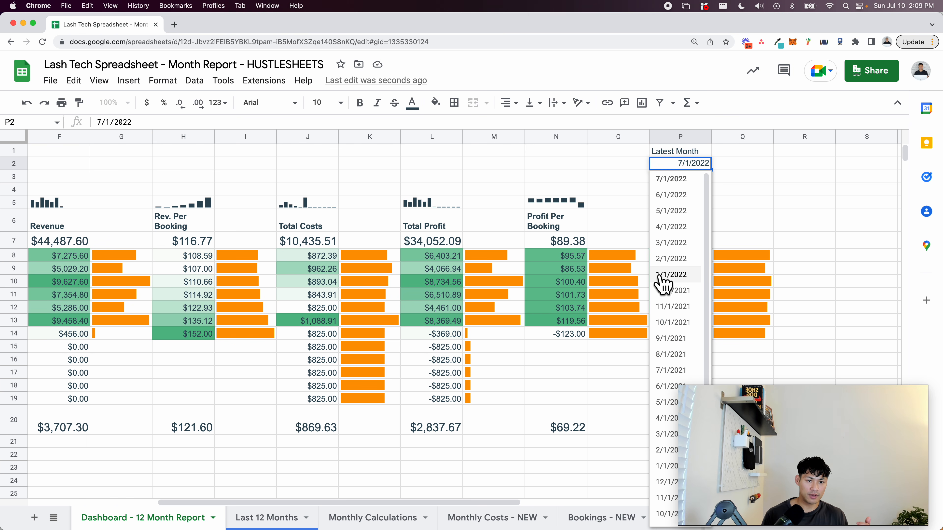
left_click(632, 187)
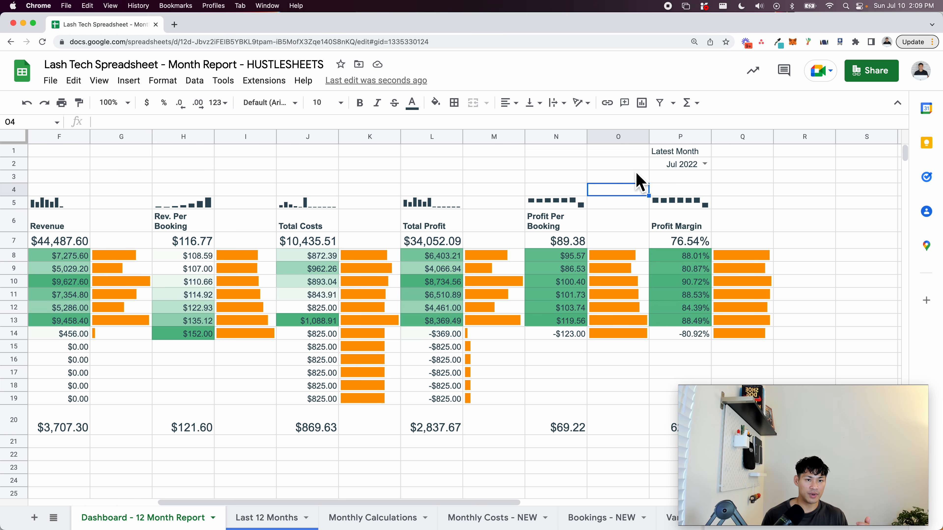
left_click_drag(671, 152, 670, 165)
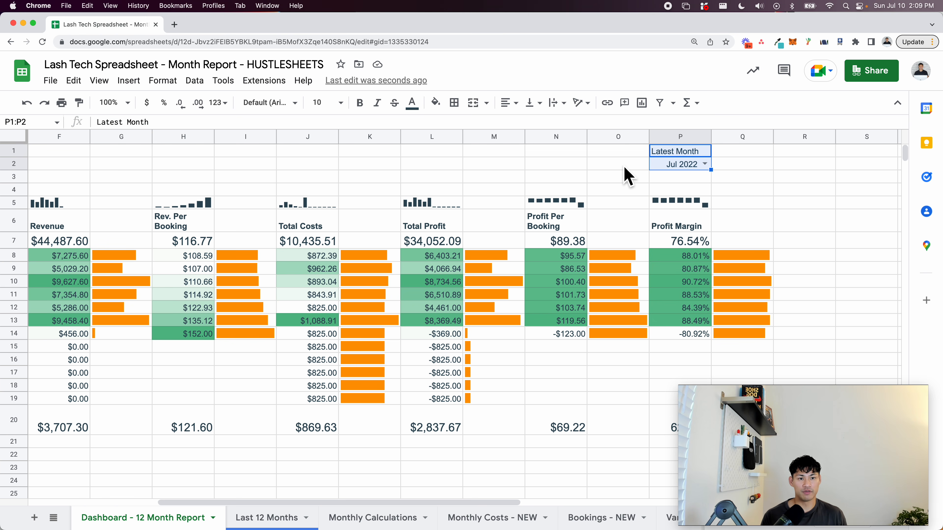
left_click(508, 167)
- Replace the date in C19, the twelfth month row, with a formula referencing the Latest Month cell P2
scroll(484, 195, "left", 5)
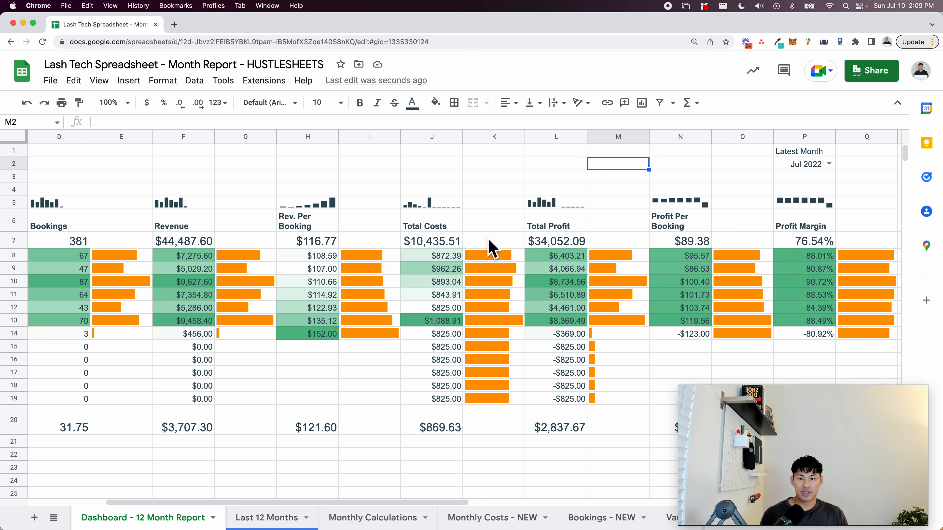
key("ctrl+minus")
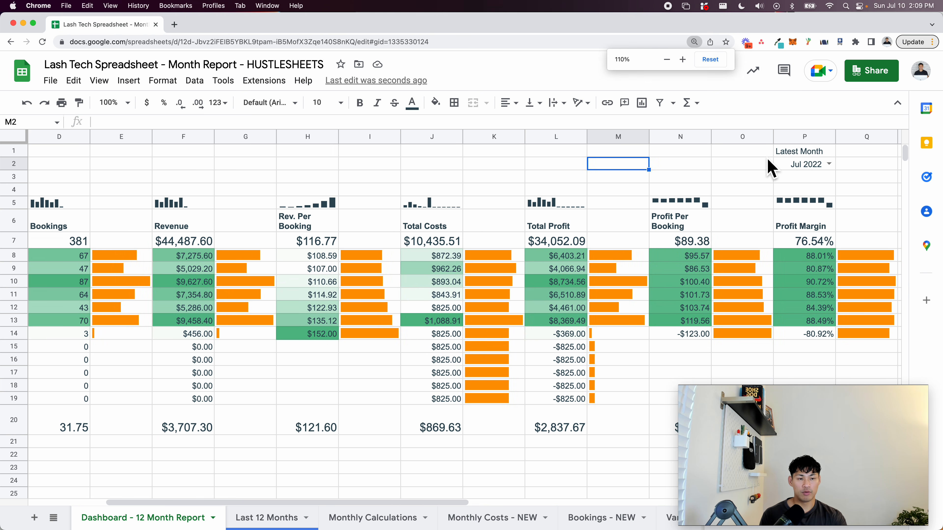
left_click(715, 152)
scroll(697, 190, "left", 5)
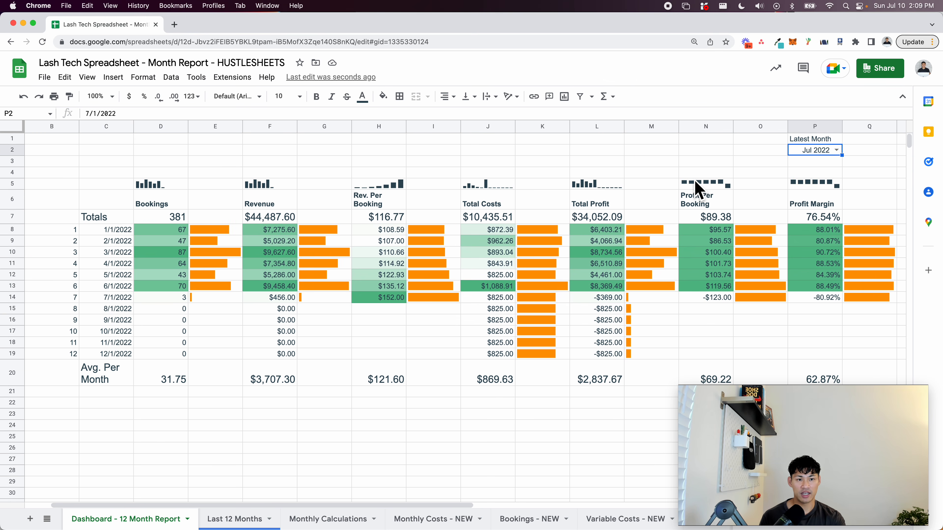
left_click(128, 356)
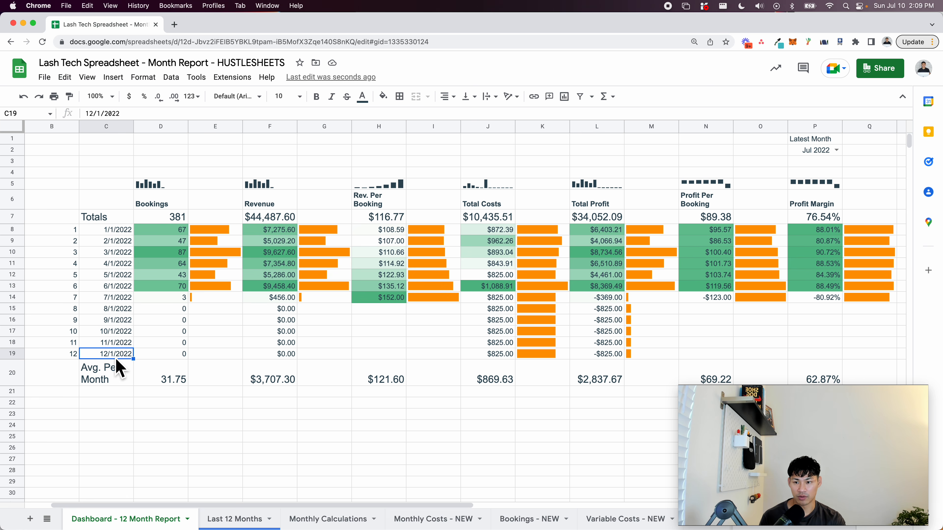
key("Delete")
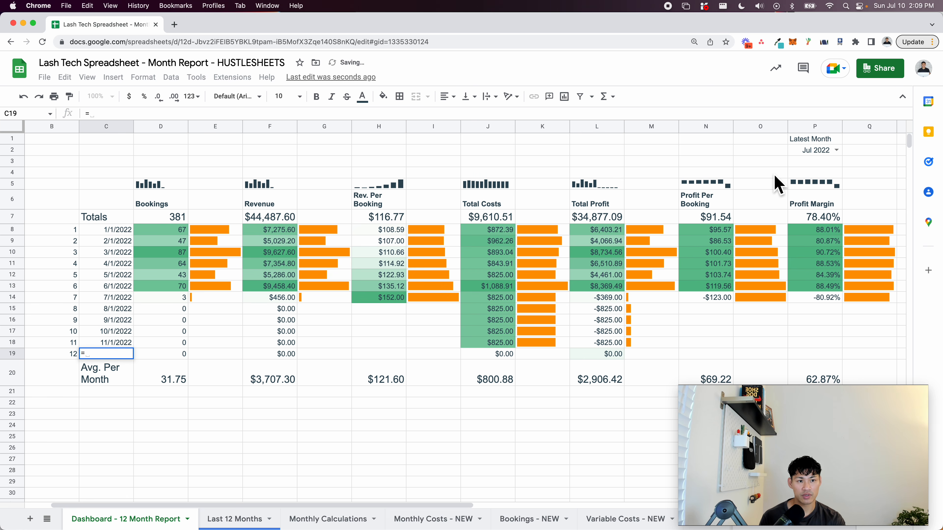
key("Down")
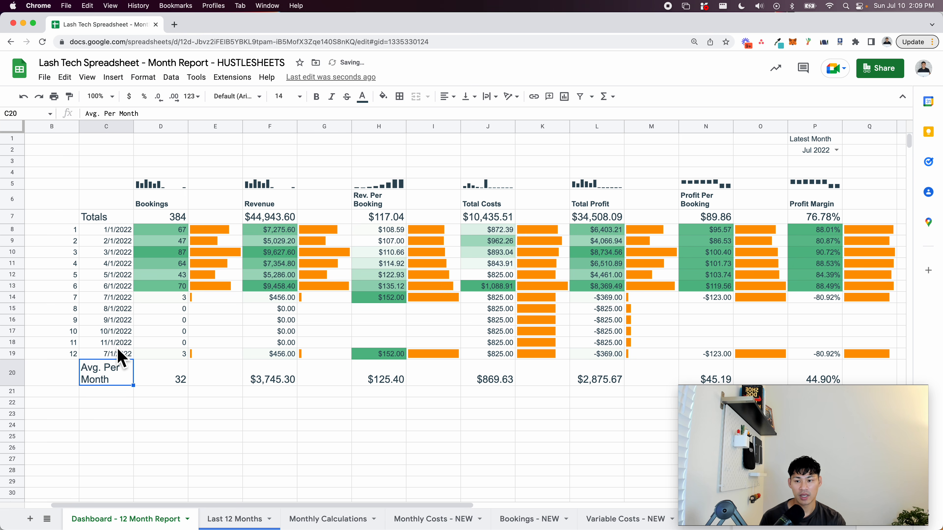
- Replace the date in C18, the eleventh month row, with =DATE(year(C19),month(C19)-1,1) to return the month before C19
left_click(116, 347)
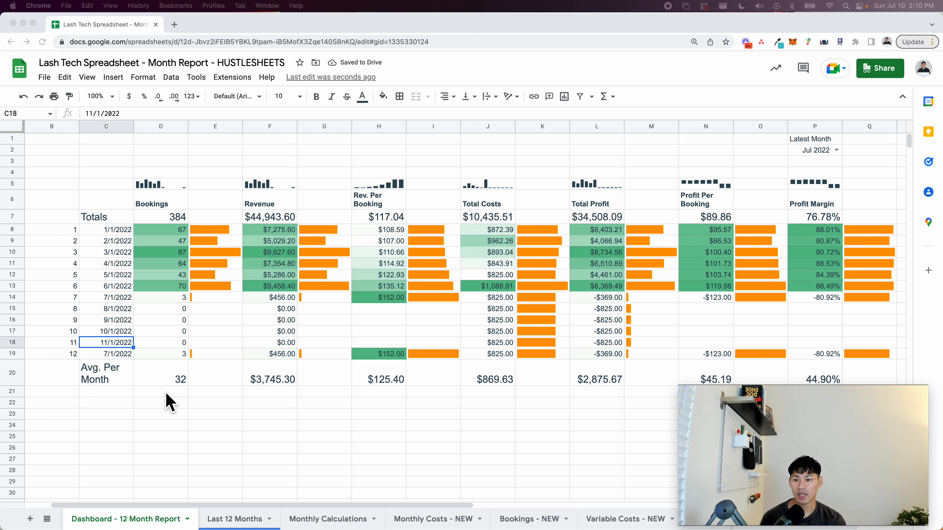
left_click(123, 352)
left_click(122, 346)
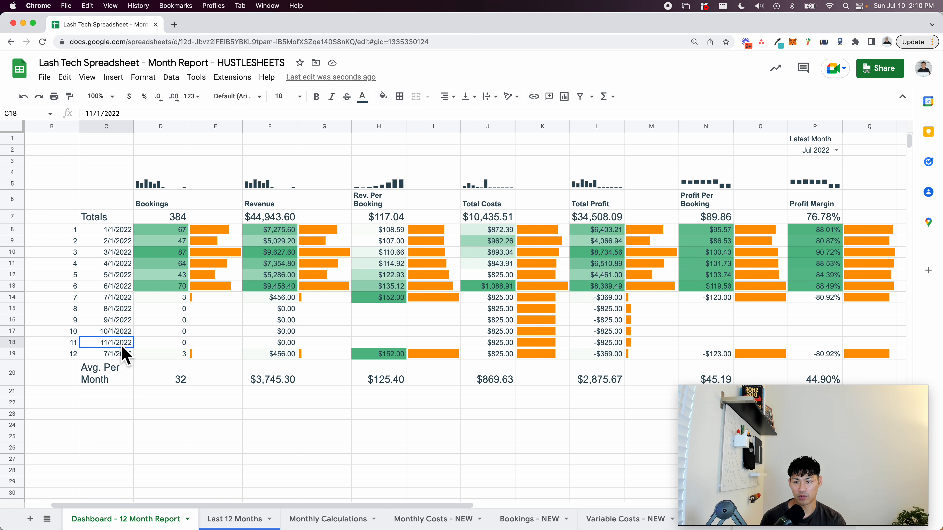
type("=")
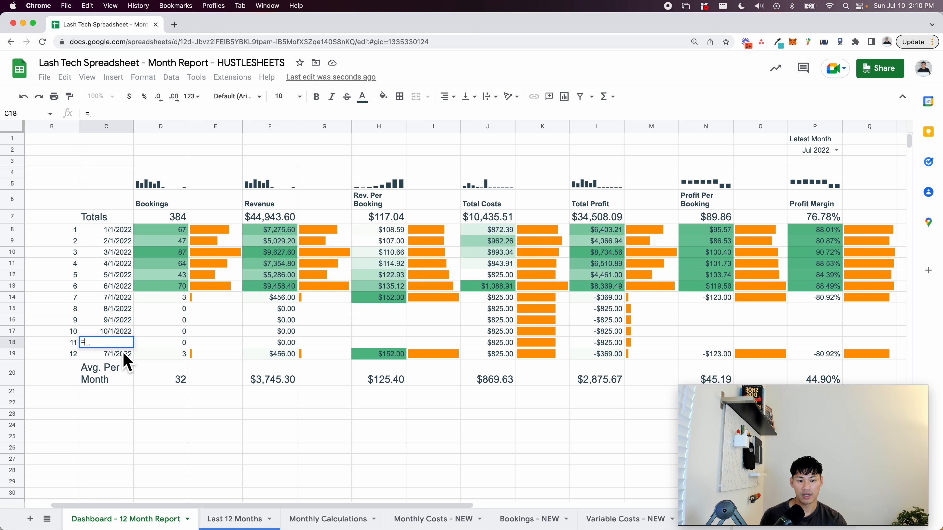
type("date")
key("Tab")
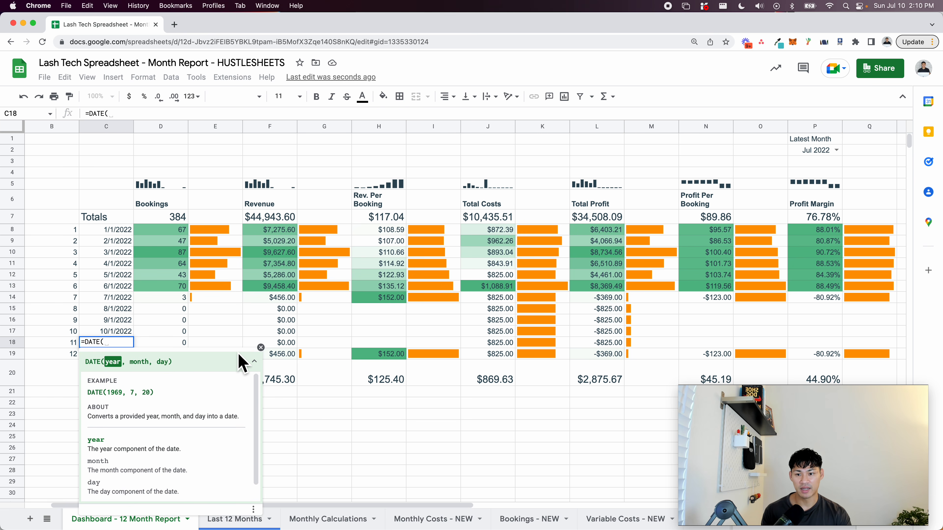
type("y")
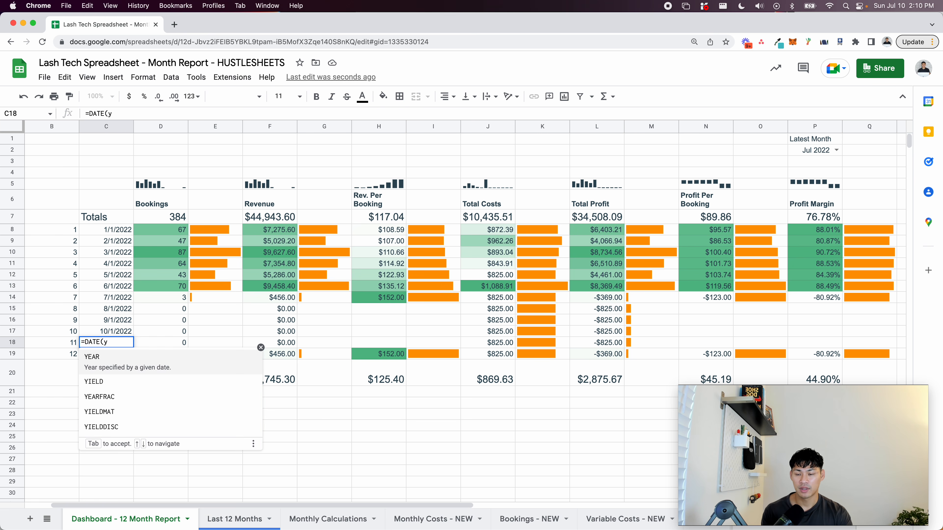
type("ear(")
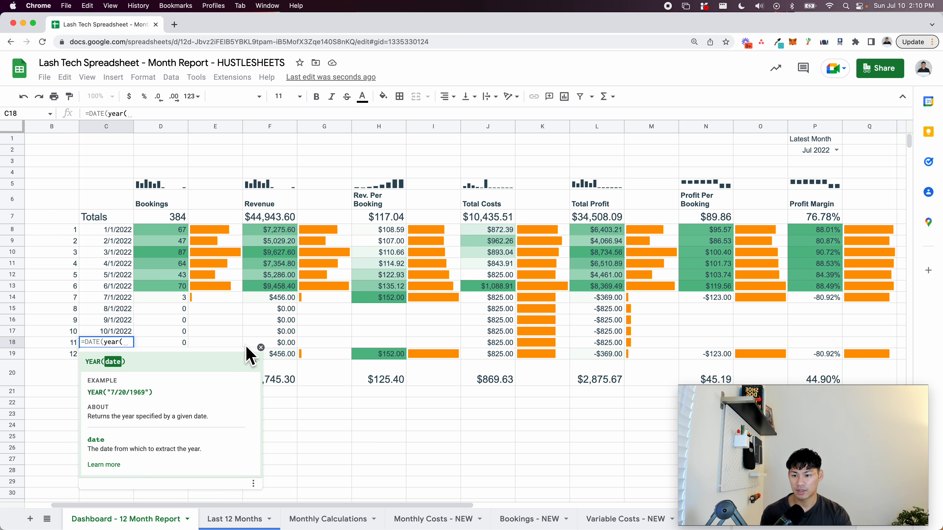
key("Down")
type("),month(")
key("Down")
type(")-1")
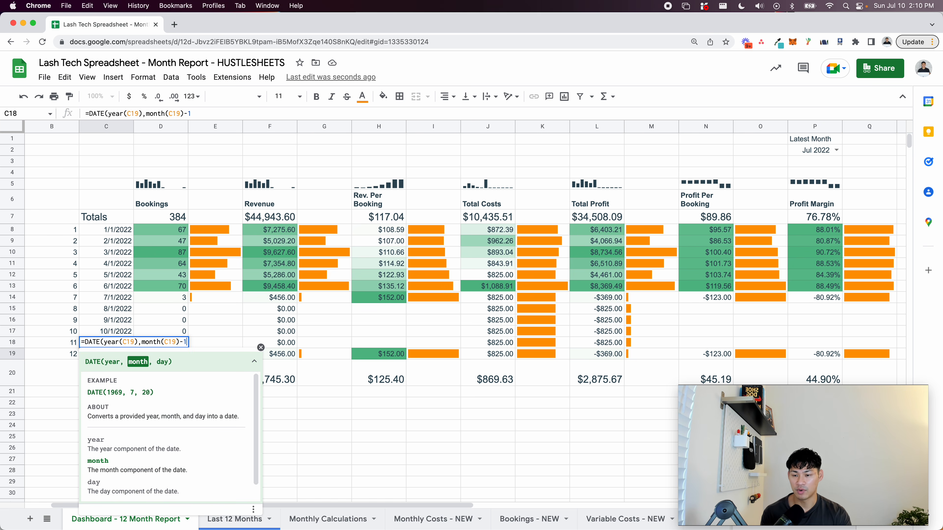
type(",1)")
key("Return")
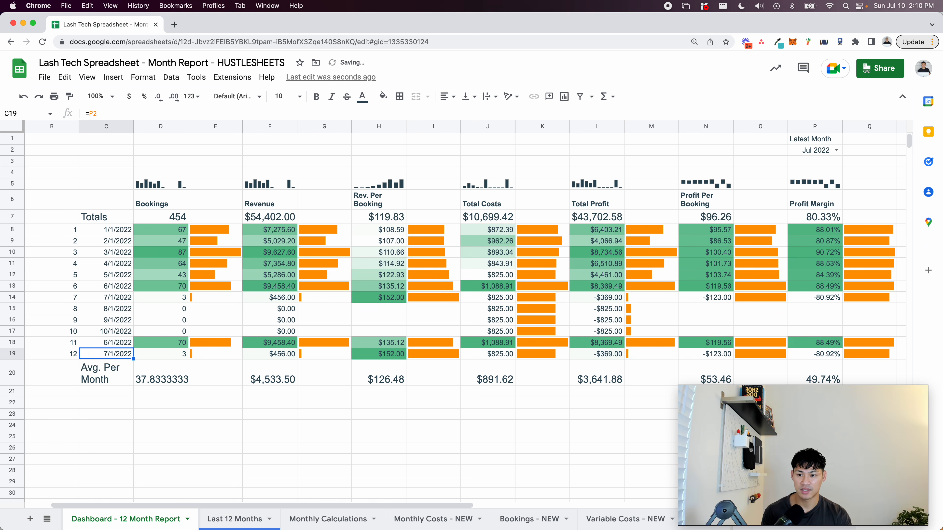
- Copy the previous-month formula from C18 up into C17 through C12, replacing the fixed dates
key("Up")
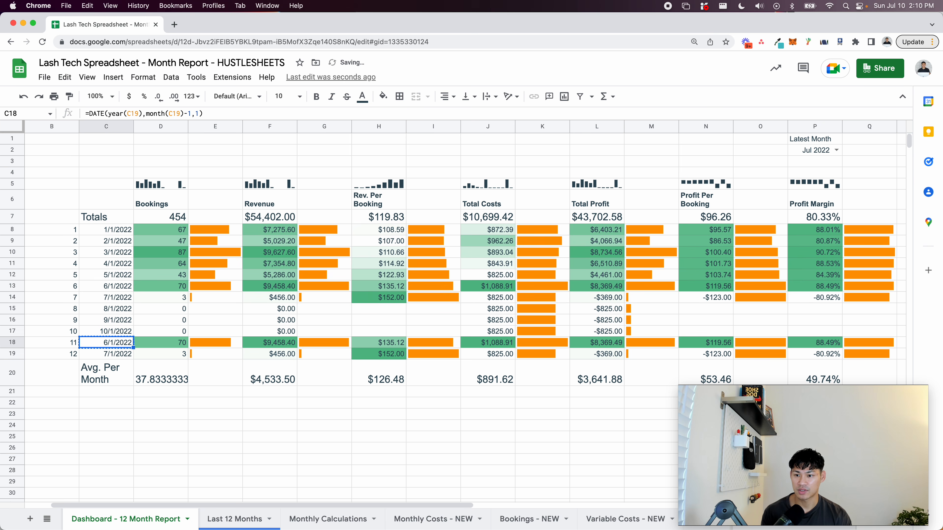
key("Up")
type("=DATE(year(C18),month(C18)-1,1)")
key("Up")
key("super+v")
key("Up")
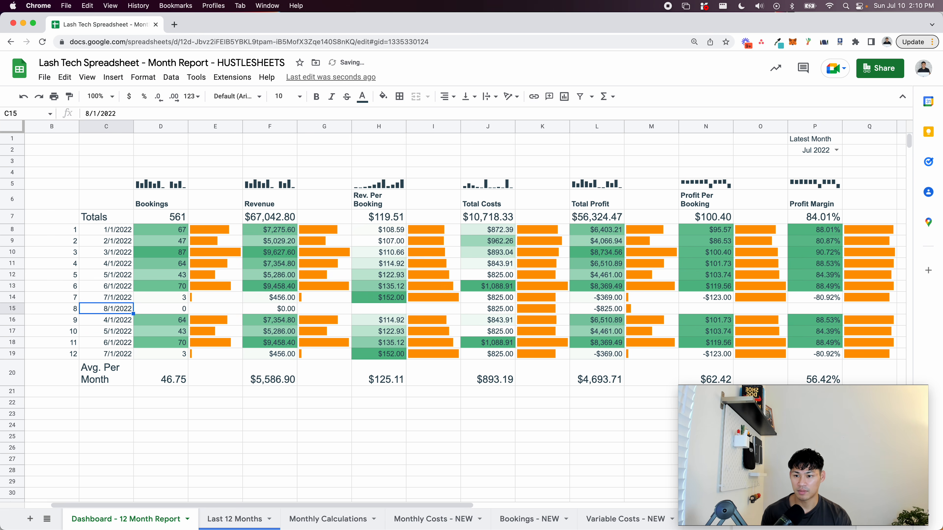
type("=DATE(year(C16),month(C16)-1,1)")
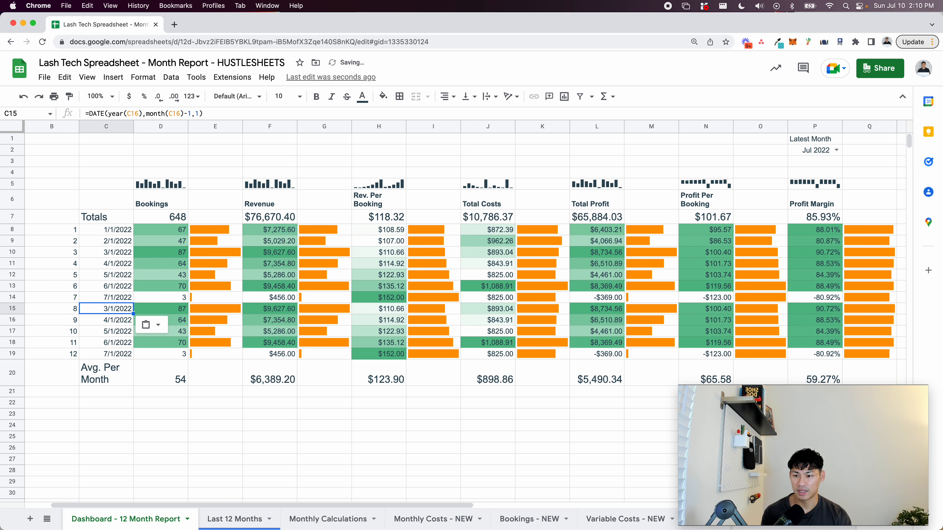
key("Up")
key("super+v")
key("Up")
key("super+v")
key("Up")
key("super+v")
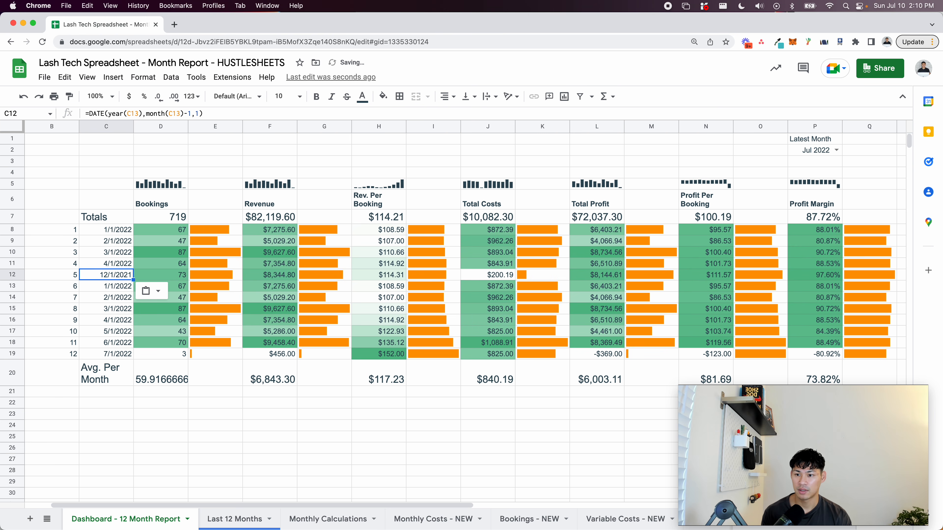
- Examine the DATE formula in C12, the fifth month row, and leave it unedited
key("Down")
key("super+c")
key("Up")
key("Return")
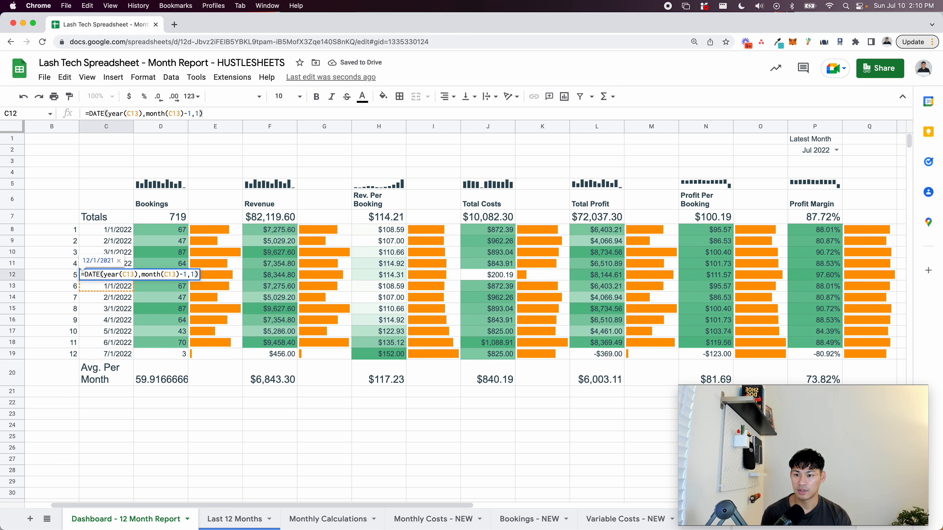
key("Escape")
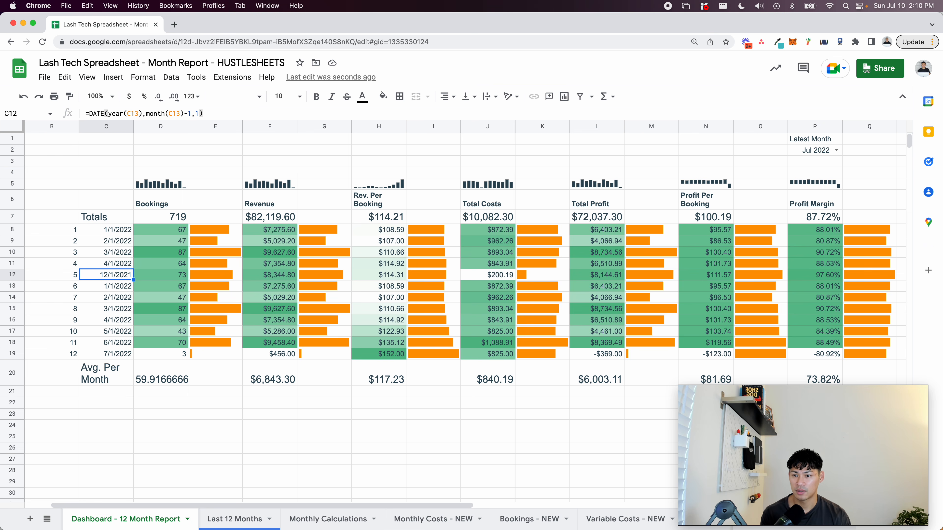
key("Return")
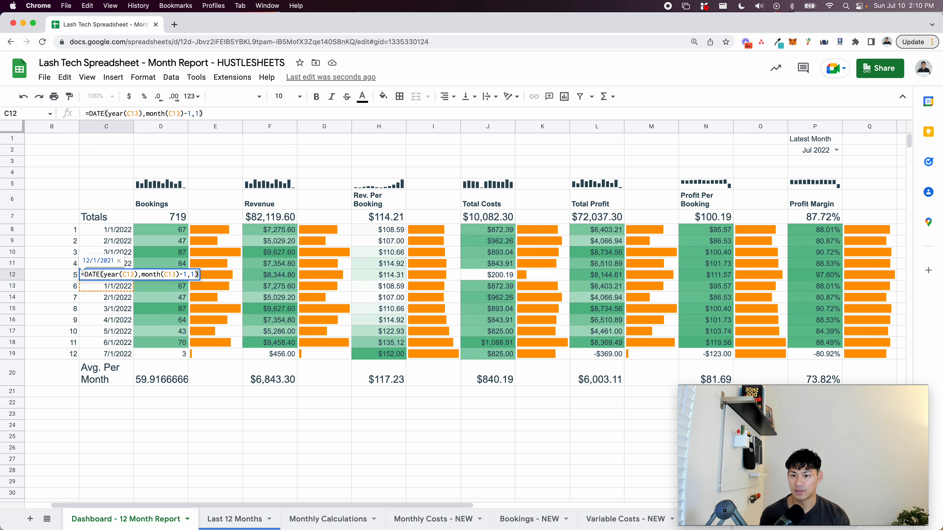
key("Escape")
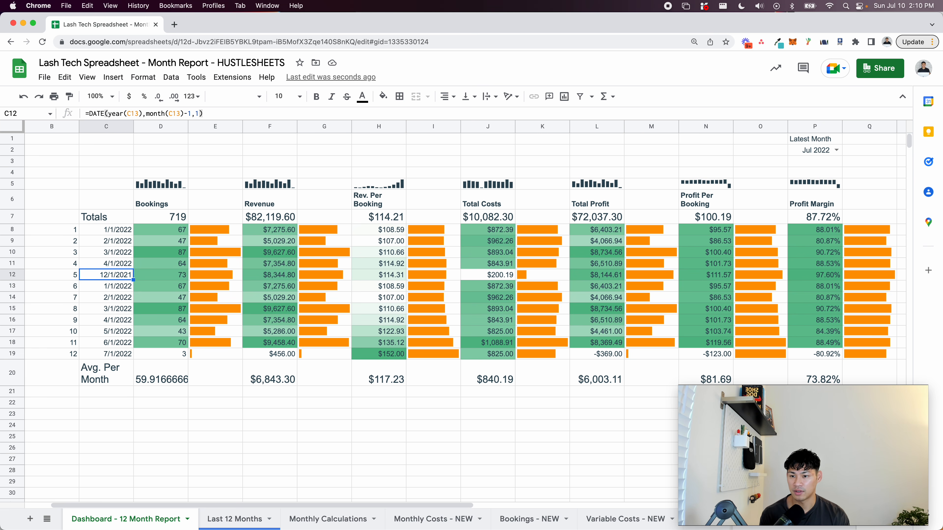
- Copy the previous-month formula from C12 up into C11, C10, C9 and C8
key("Up")
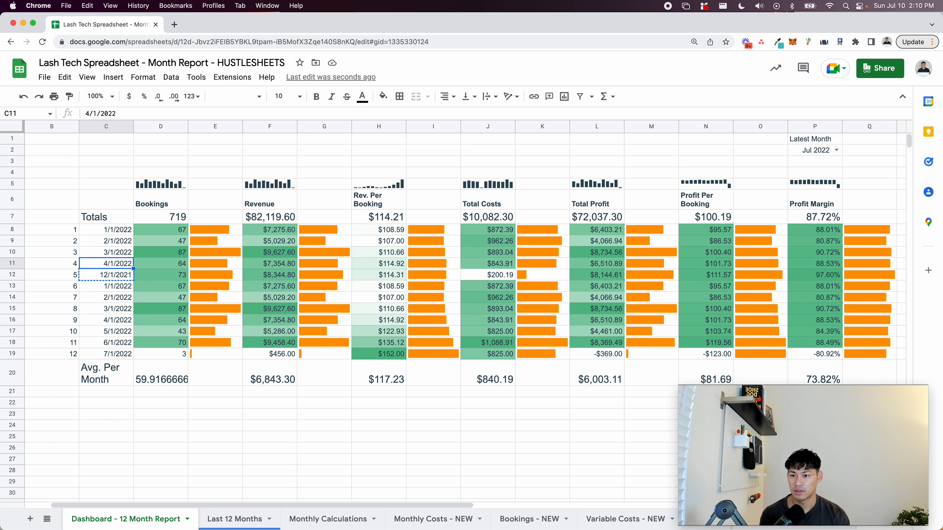
key("super+v")
key("Up")
key("super+v")
key("Up")
key("super+v")
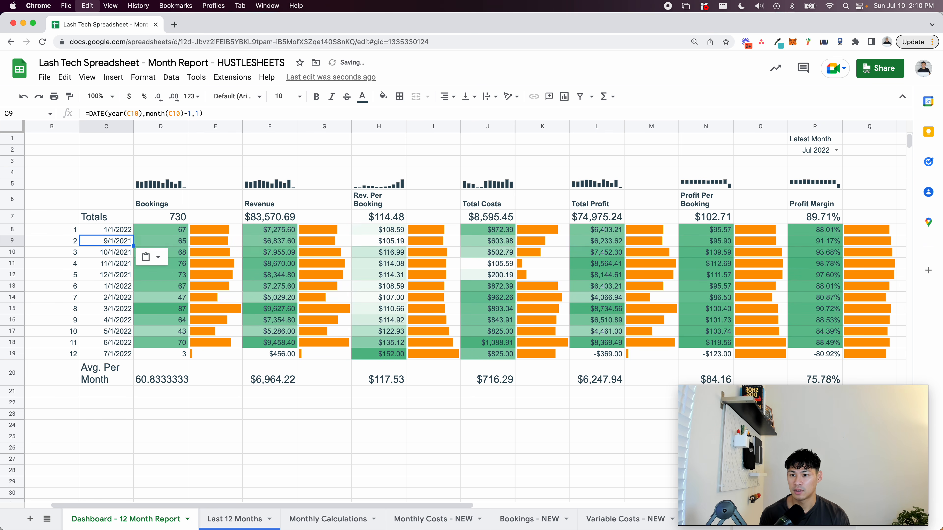
key("Up")
key("super+v")
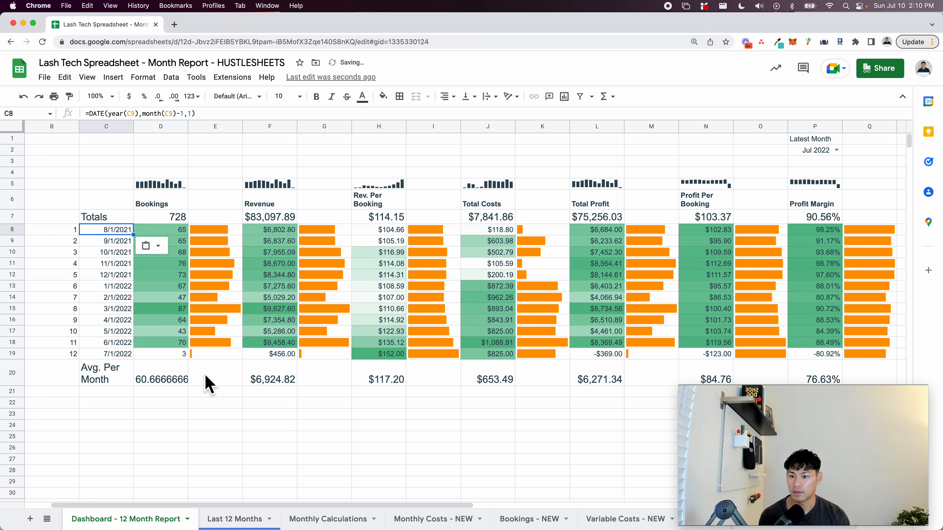
- Review the finished month column and recheck which cell the C12 formula references
key("Down")
key("Down")
key("Down")
key("Down")
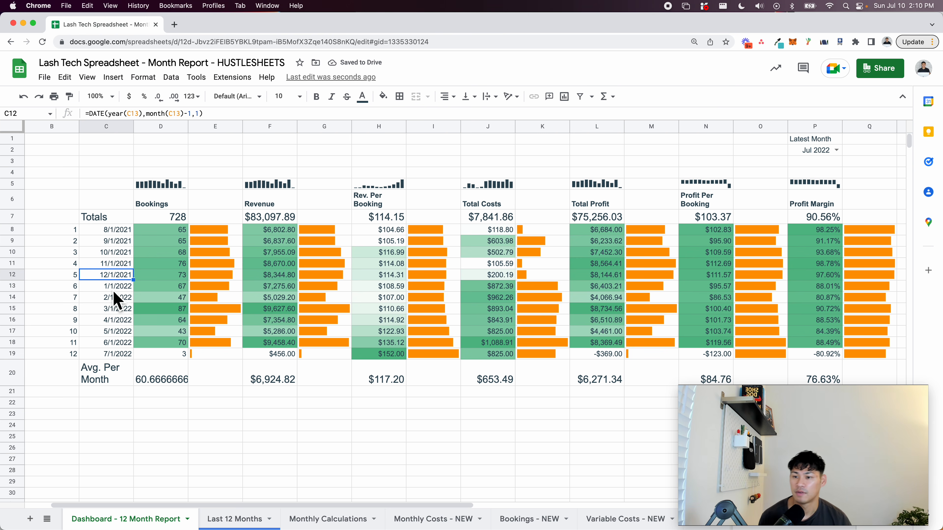
left_click(113, 286)
key("Up")
key("Return")
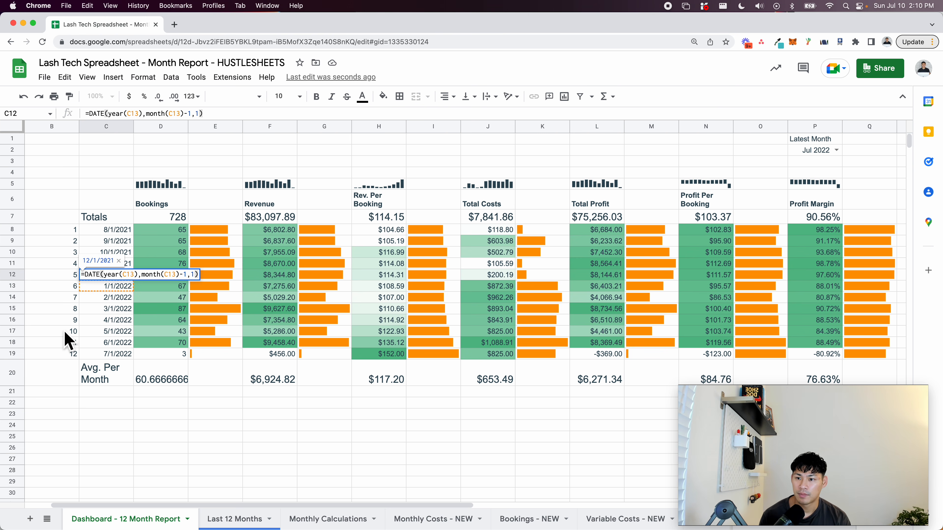
key("Return")
- Format the month dates in C8:C19 as abbreviated month and year, like Sep 2008
left_click_drag(114, 235, 119, 357)
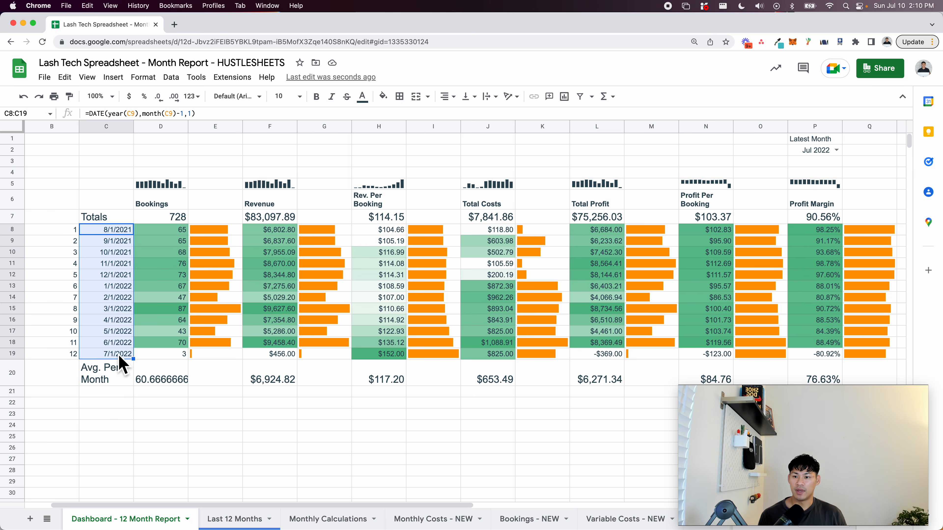
left_click(143, 77)
mouse_move(164, 123)
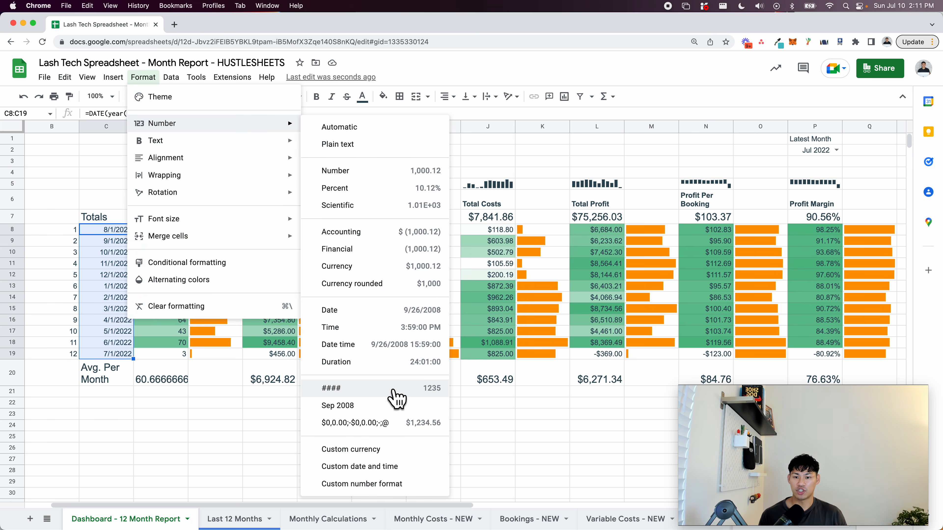
left_click(427, 406)
left_click(292, 358)
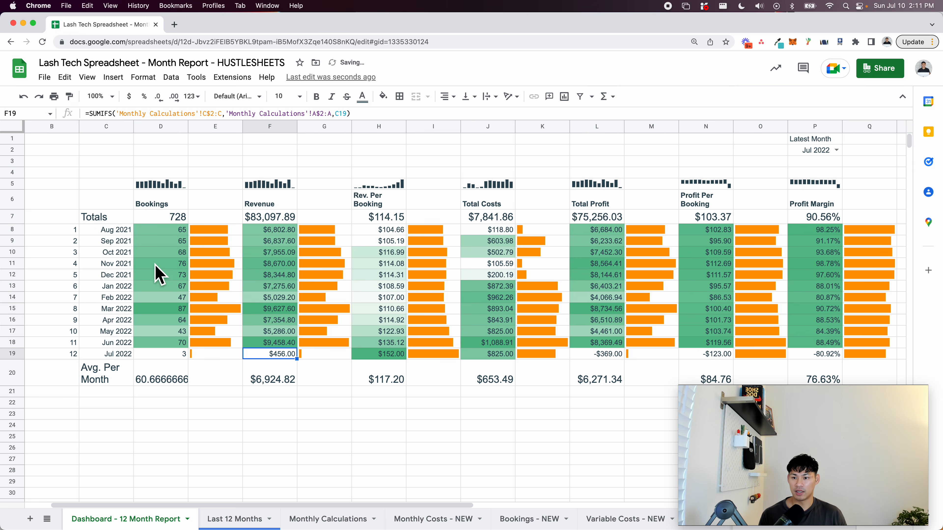
left_click(118, 325)
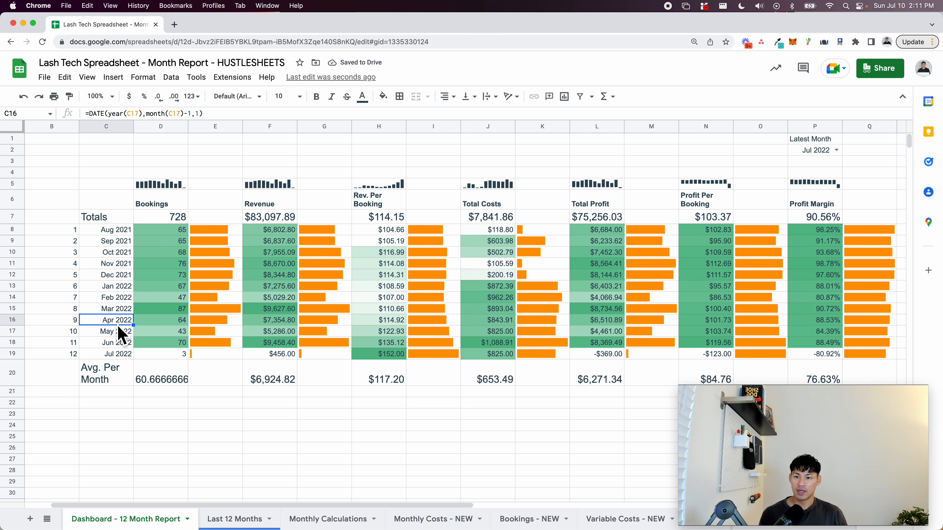
- Try 10/1/2020 and 9/1/2020 as the Latest Month in P2 to test the month rows
left_click(837, 151)
scroll(814, 288, "down", 3)
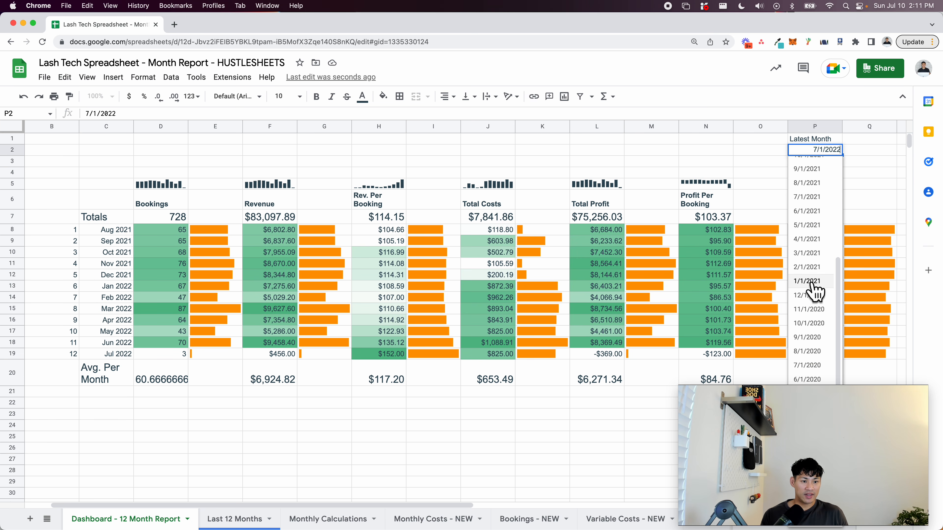
left_click(816, 329)
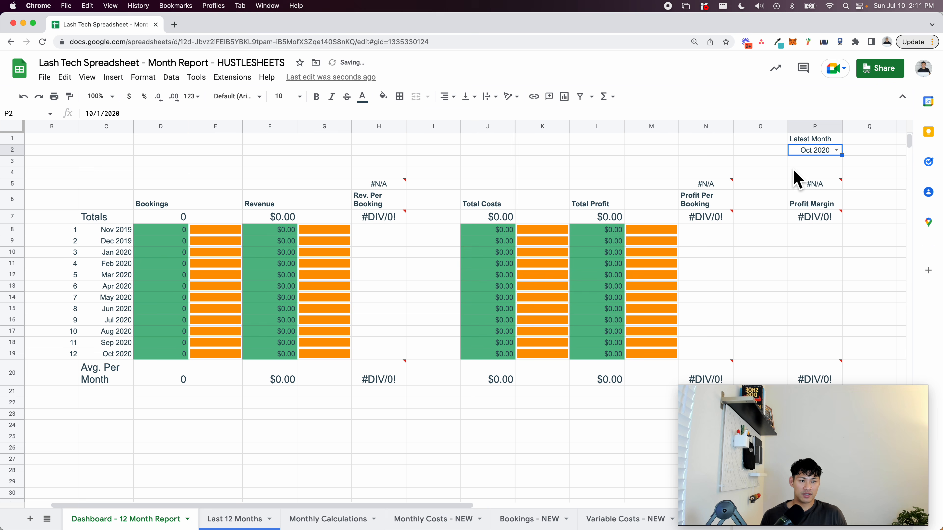
left_click(835, 151)
scroll(822, 297, "down", 3)
left_click(816, 337)
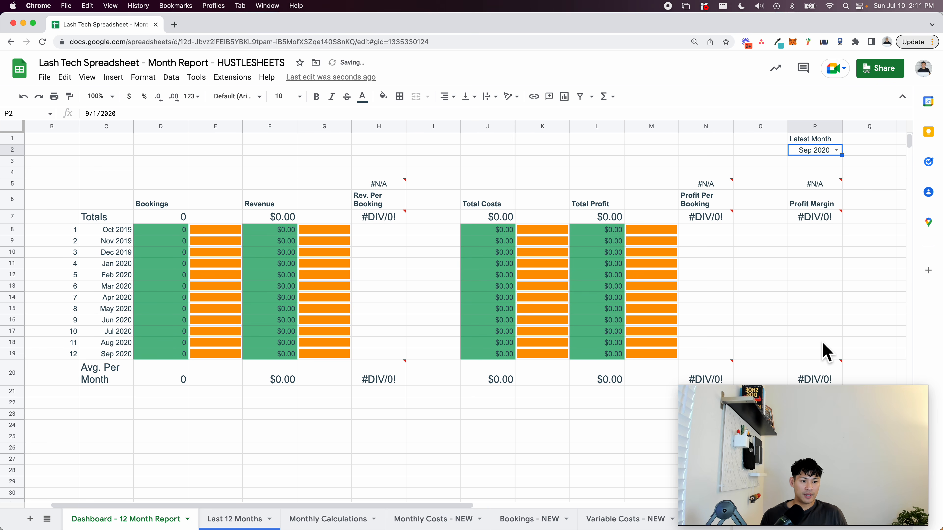
- Set the Latest Month in P2 to 1/1/2022 and check the other dates its dropdown offers
left_click(833, 149)
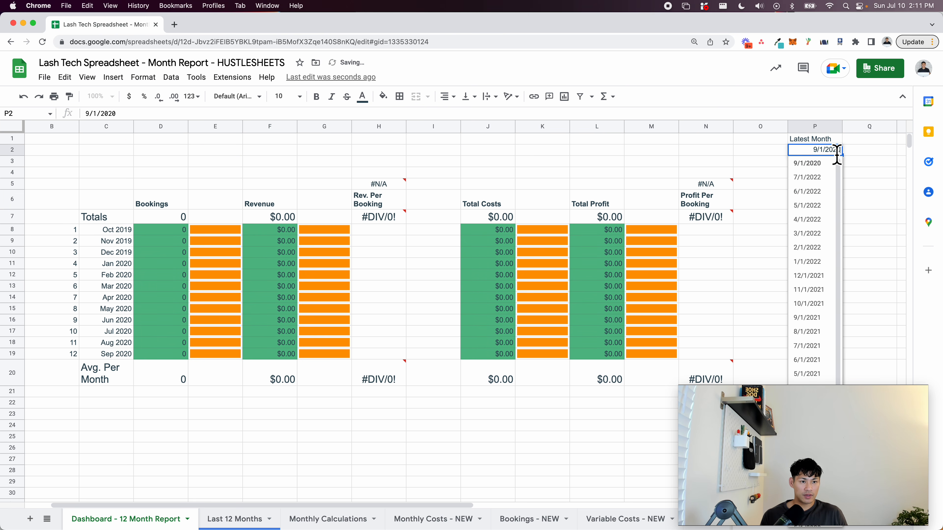
left_click(813, 262)
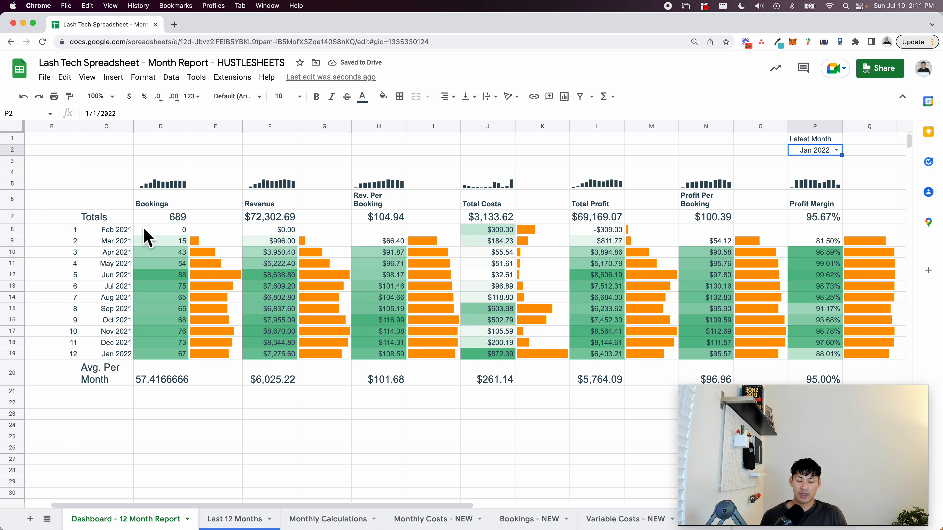
left_click(837, 150)
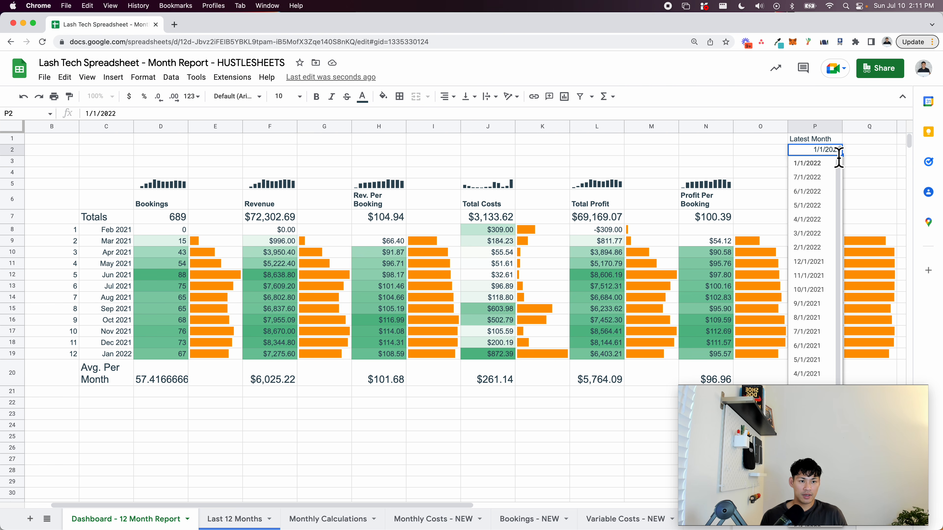
scroll(832, 215, "down", 3)
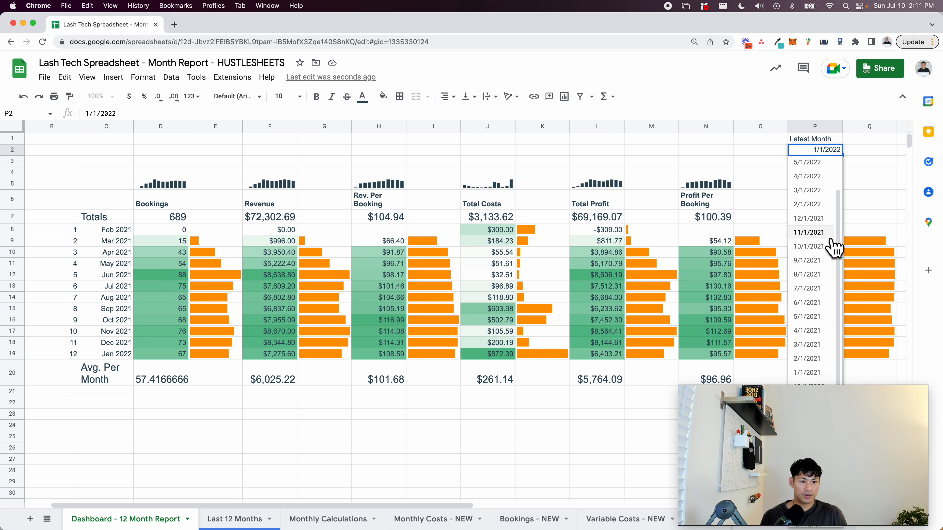
- On the Dropdowns - NEW sheet, delete the Dynamic Month dates earlier than 1/1/2021, in I21:I37
left_click(463, 519)
scroll(459, 519, "right", 5)
left_click(456, 520)
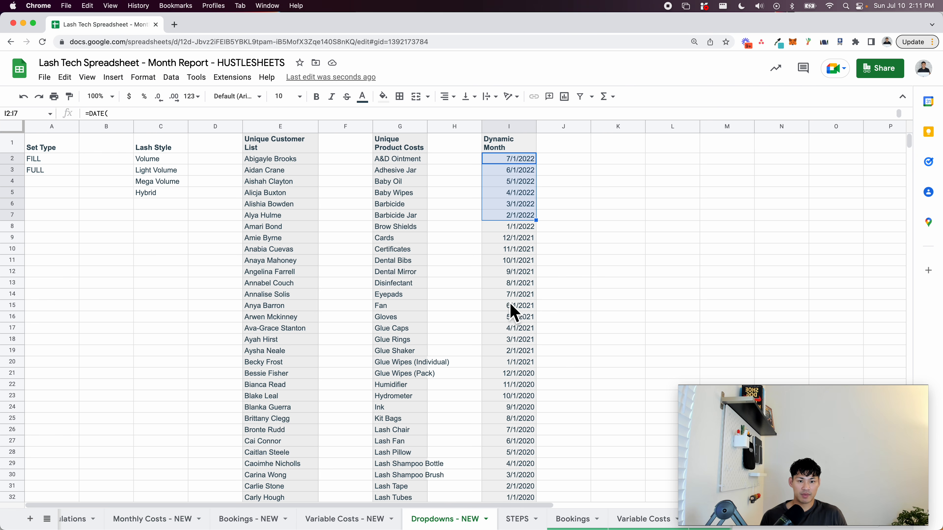
left_click(517, 378)
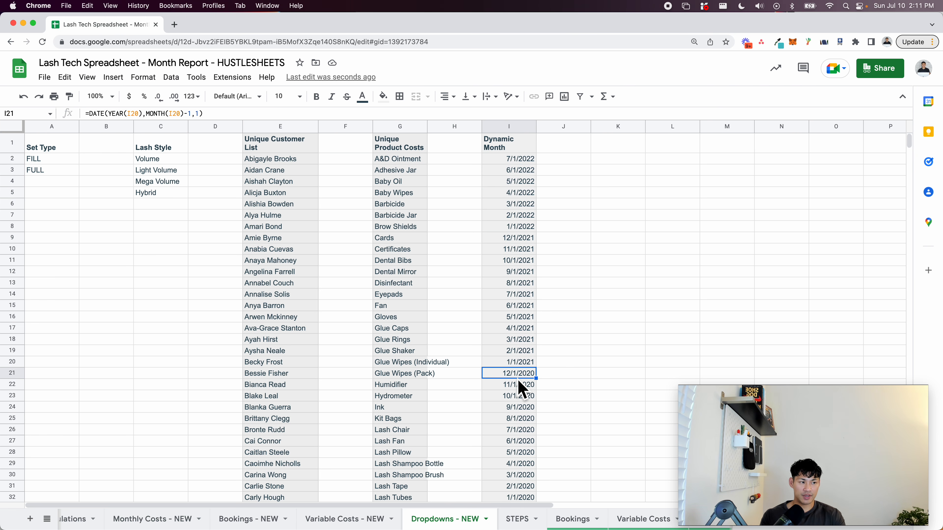
key("shift+Down")
key("shift+Down")
key("shift+Down")
key("shift+Down")
key("shift+Down")
key("shift+Down")
key("shift+Down")
key("shift+Down")
key("shift+Down")
key("shift+Down")
key("shift+Down")
key("shift+Down")
key("shift+Down")
key("shift+Down")
key("shift+Down")
key("shift+Down")
key("Delete")
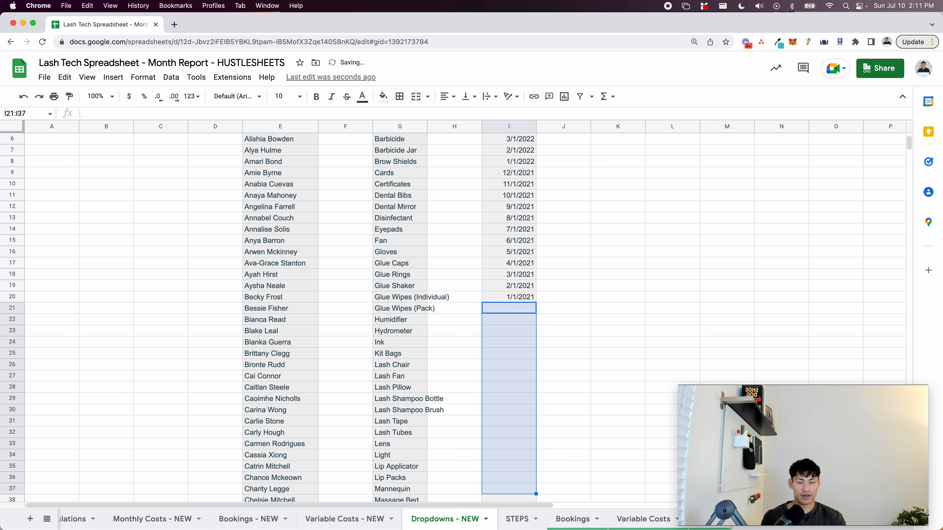
- Review the trimmed Dynamic Month list in column I of the Dropdowns - NEW sheet
key("Down")
key("Down")
key("Up")
key("Up")
key("Up")
key("shift+super+Up")
key("Down")
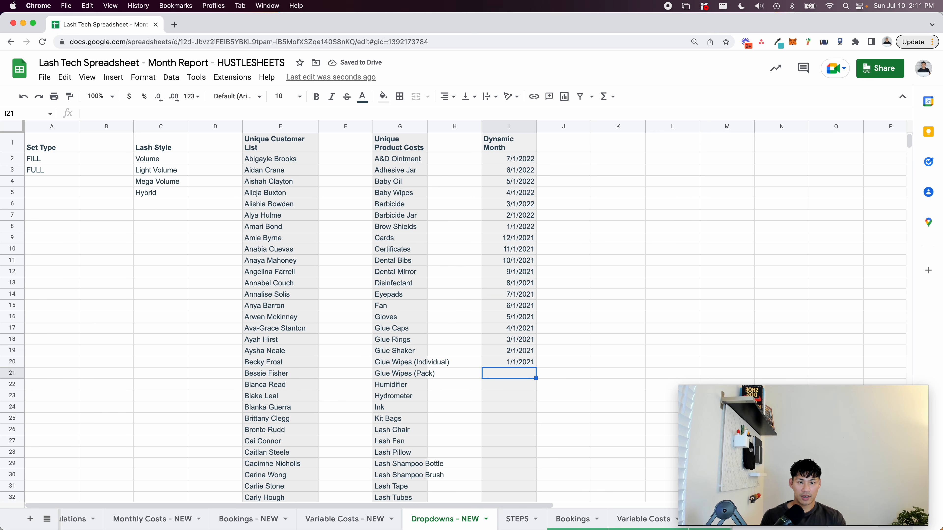
- On the Dashboard - 12 Month Report sheet, check which dates the Latest Month dropdown in P2 offers
scroll(73, 518, "left", 5)
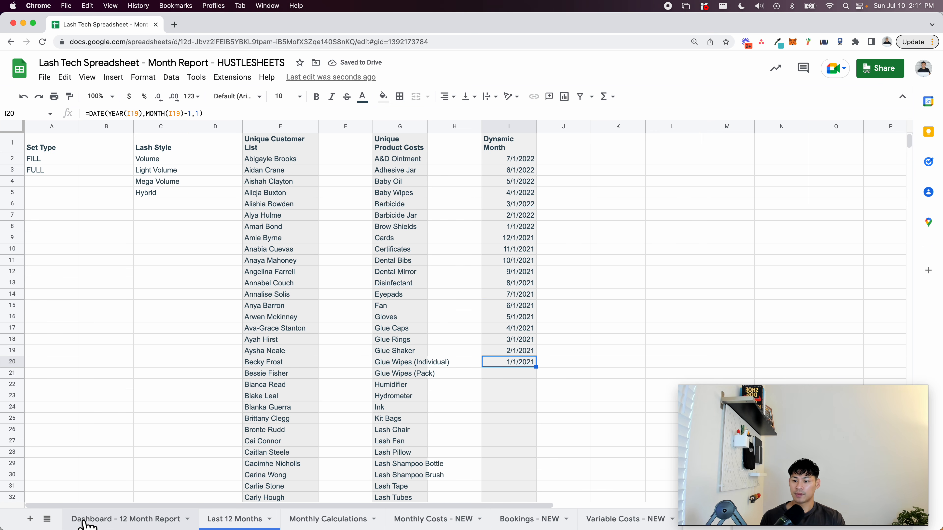
left_click(121, 525)
left_click(836, 150)
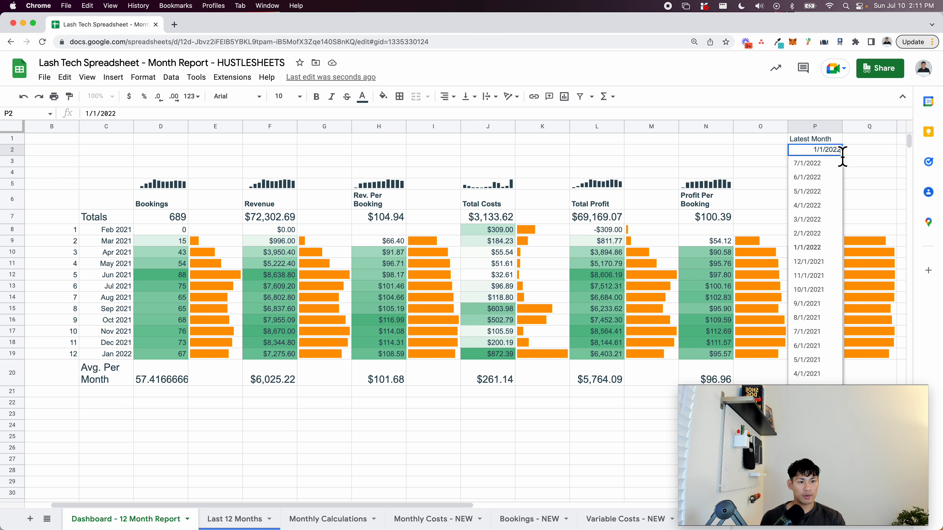
left_click(840, 431)
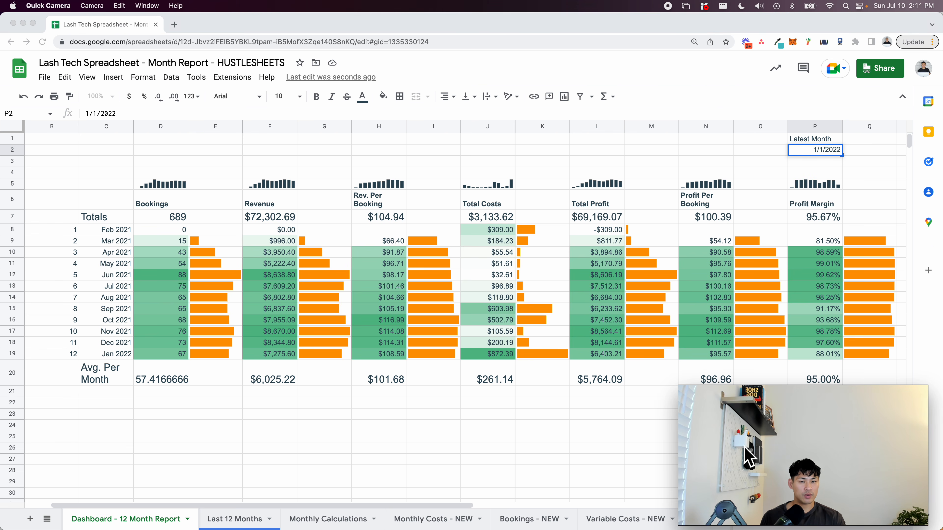
left_click(628, 301)
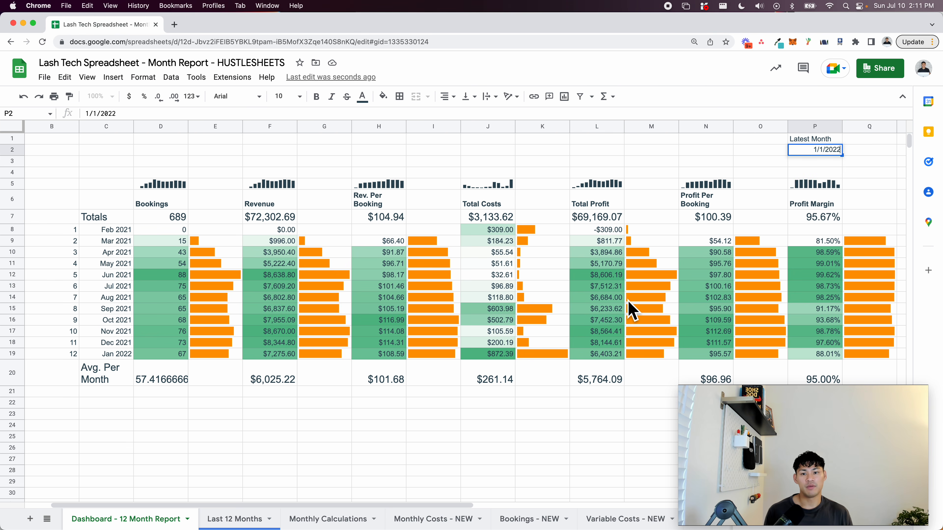
left_click(822, 172)
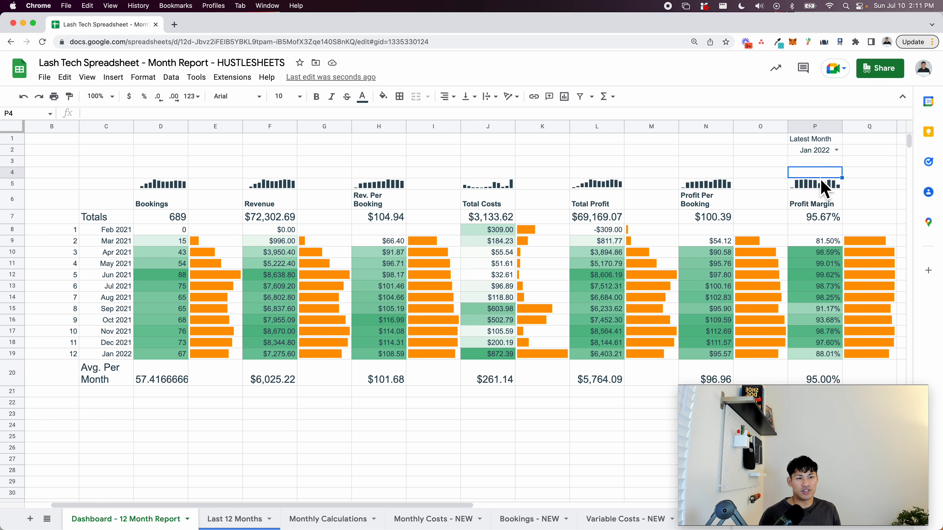
left_click(824, 153)
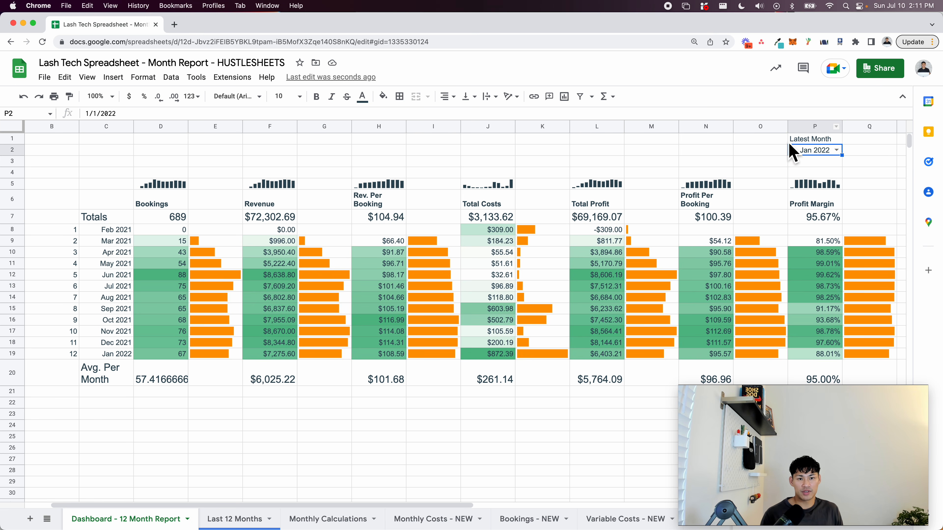
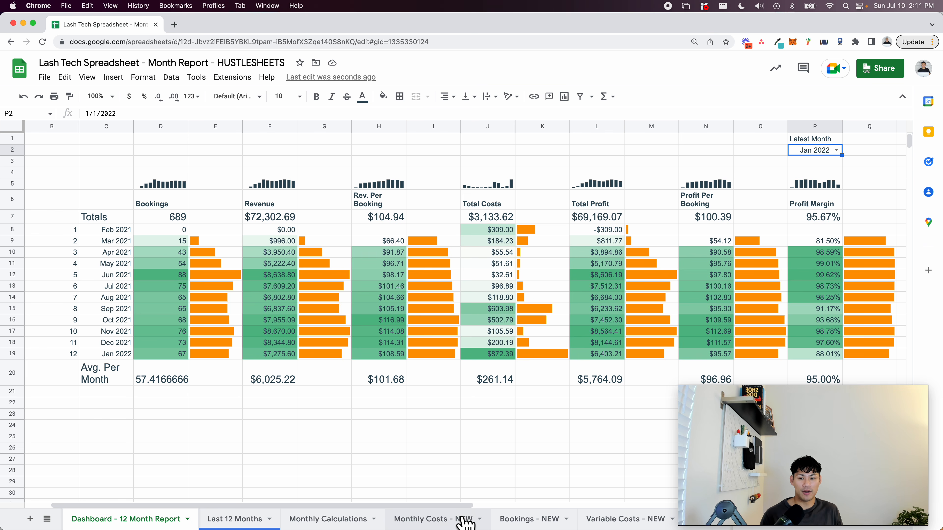
- Look through the Monthly Costs - NEW, Monthly Calculations and Last 12 Months sheets and return to the Dashboard - 12 Month Report
scroll(464, 522, "right", 3)
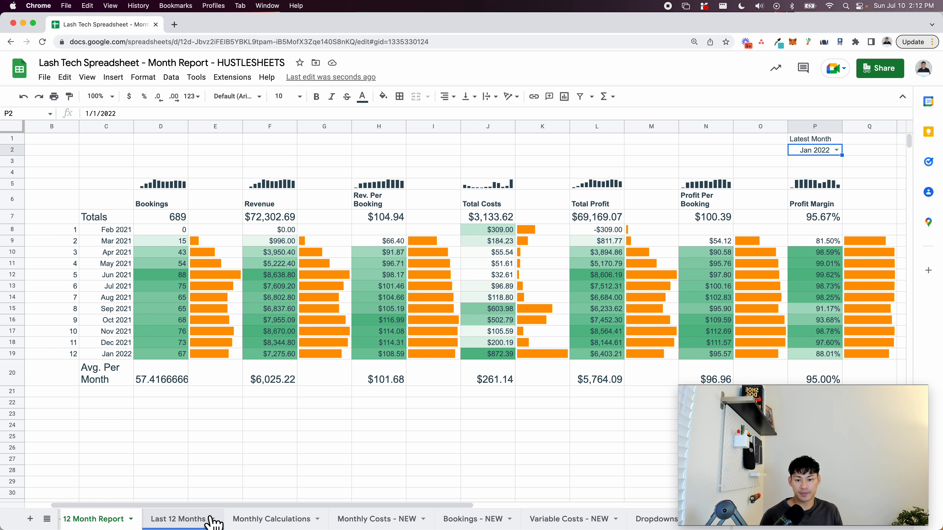
scroll(254, 520, "right", 6)
scroll(386, 521, "left", 5)
left_click(282, 520)
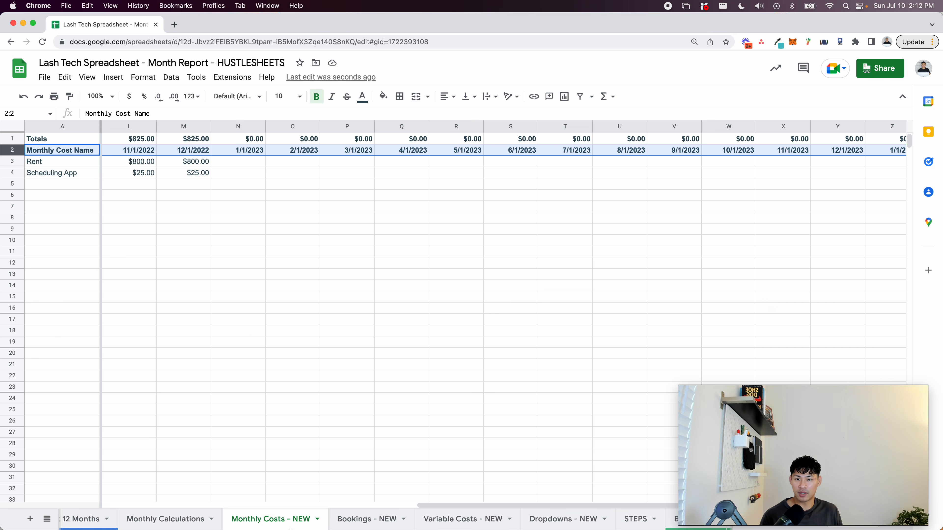
left_click(165, 518)
scroll(167, 520, "left", 5)
left_click(156, 519)
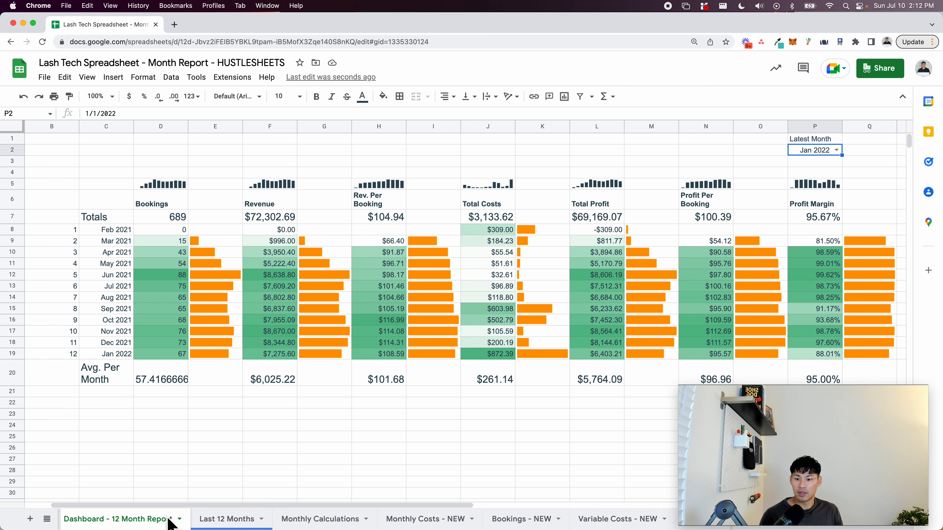
left_click(216, 520)
left_click(184, 520)
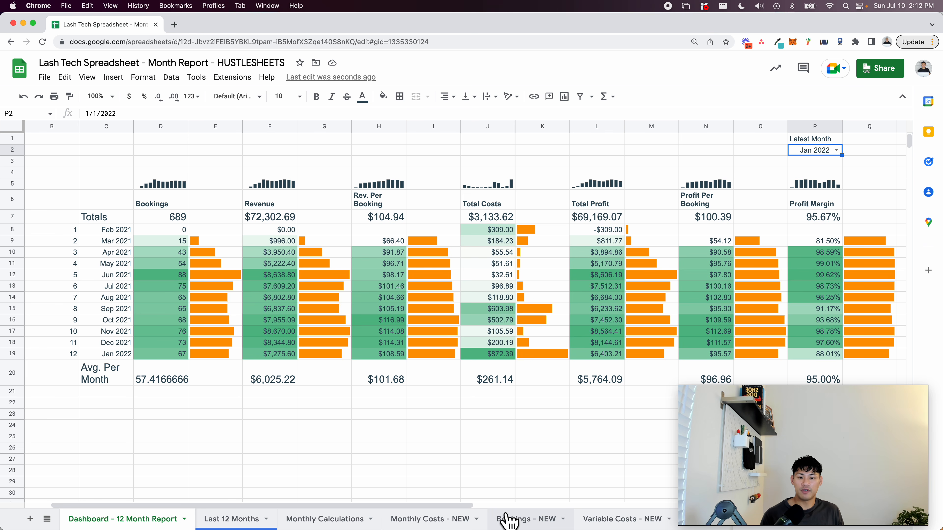
- On the STEPS sheet, mark step 9, Dynamic month system, as completed
scroll(501, 520, "right", 5)
left_click(487, 520)
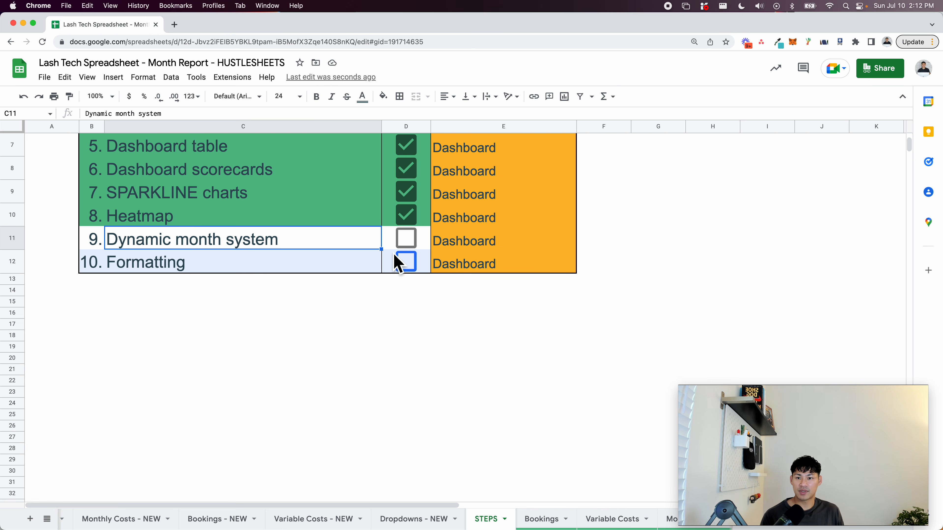
left_click(409, 242)
left_click(321, 268)
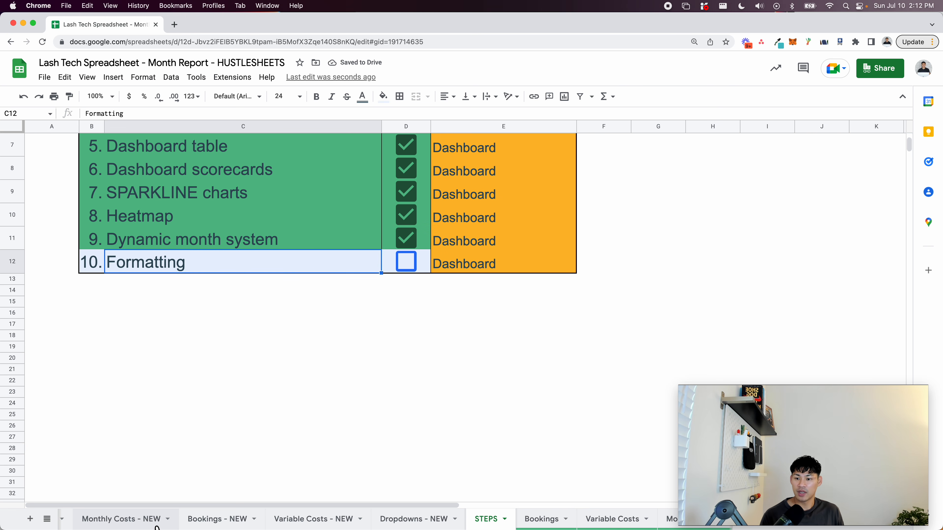
- Go back to the Dashboard - 12 Month Report sheet and turn off its gridlines
scroll(156, 520, "left", 5)
left_click(126, 519)
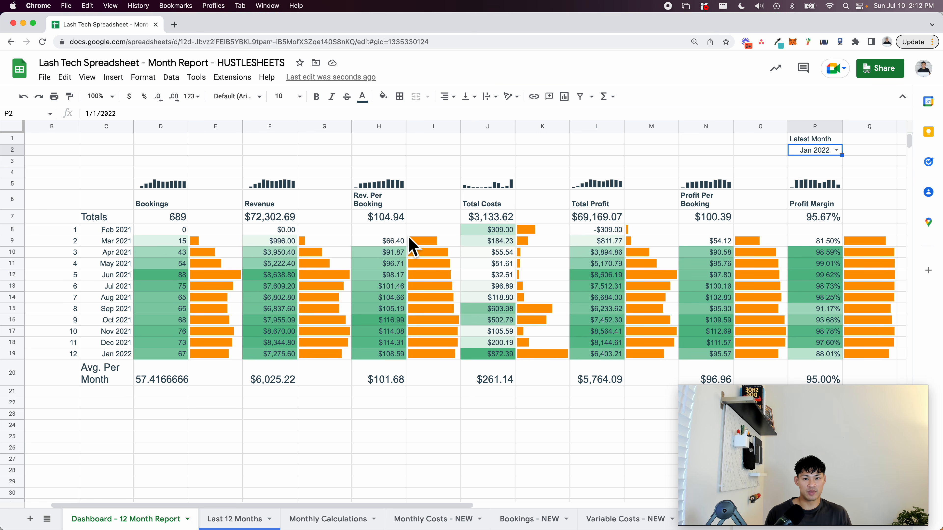
scroll(410, 246, "down", 3)
scroll(462, 248, "up", 3)
scroll(462, 248, "right", 5)
left_click_drag(377, 143, 405, 154)
left_click(270, 172)
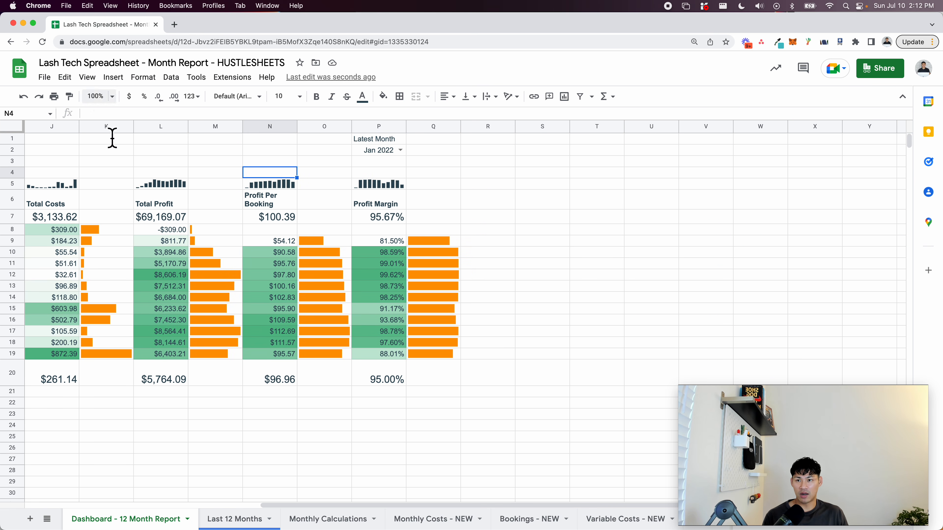
scroll(126, 141, "left", 10)
left_click(113, 78)
mouse_move(88, 77)
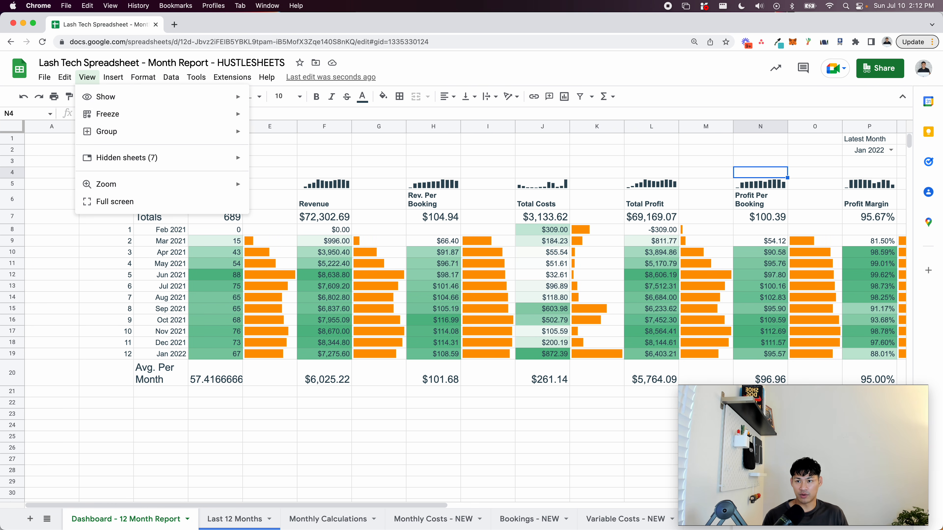
mouse_move(114, 103)
left_click(336, 120)
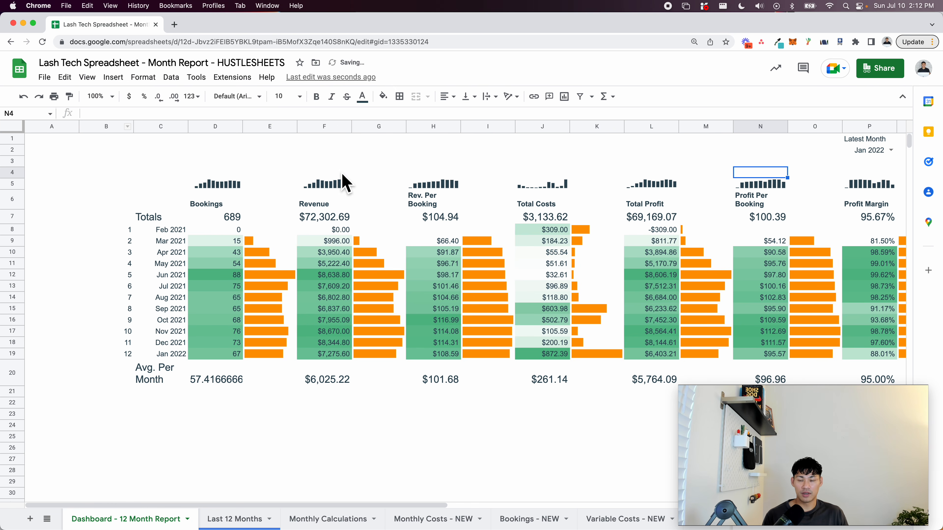
- Narrow the spacer column A and the row-number column B of the dashboard
left_click(67, 174)
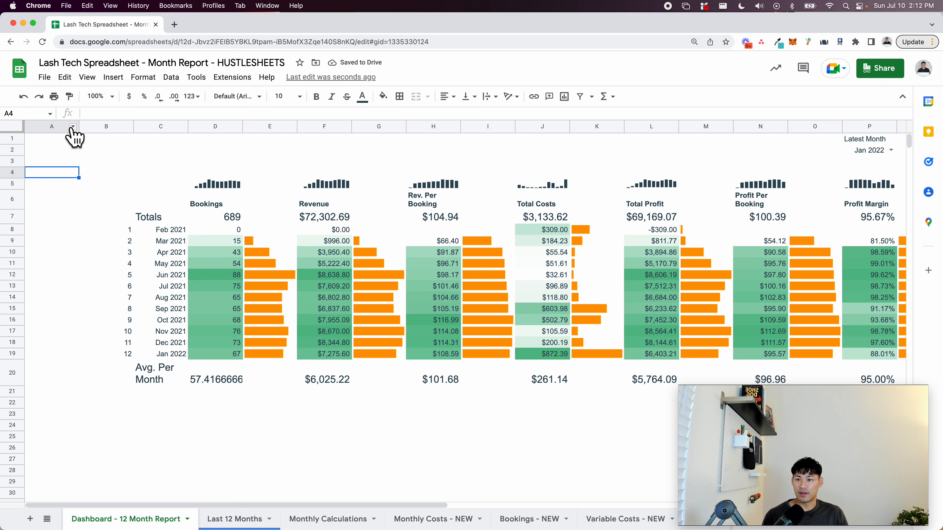
mouse_move(78, 128)
left_mouse_down()
mouse_move(49, 128)
mouse_move(103, 129)
mouse_move(74, 139)
left_mouse_up()
left_click(80, 126)
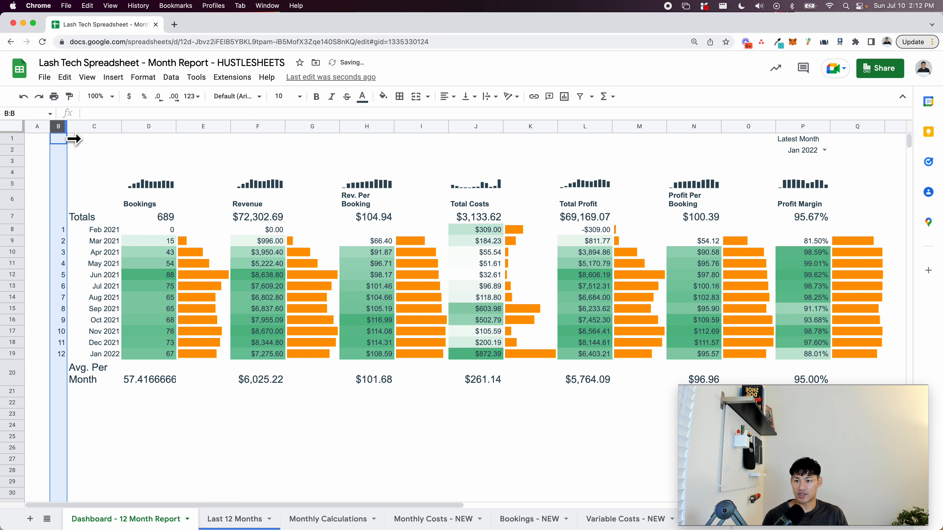
left_click(107, 204)
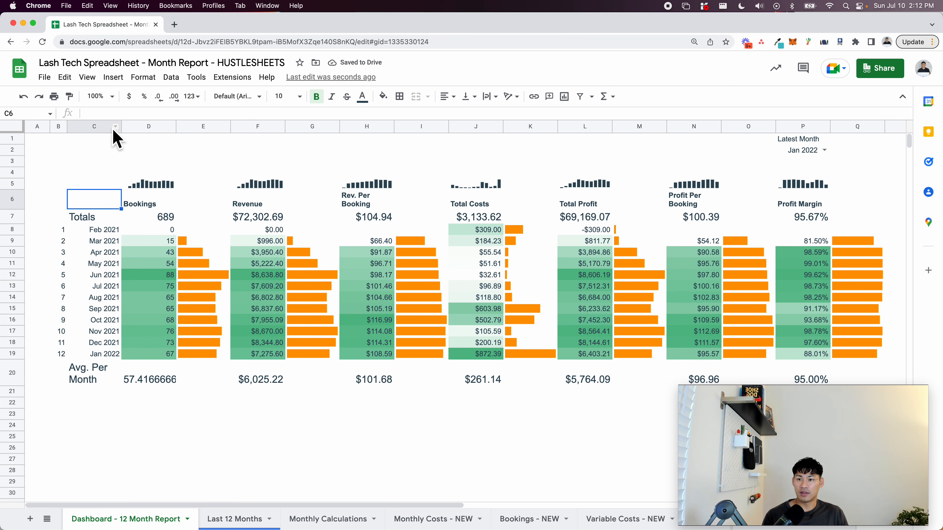
- Resize columns C to Q together to one narrower uniform width
left_click_drag(111, 127, 203, 127)
left_click_drag(406, 137, 850, 125)
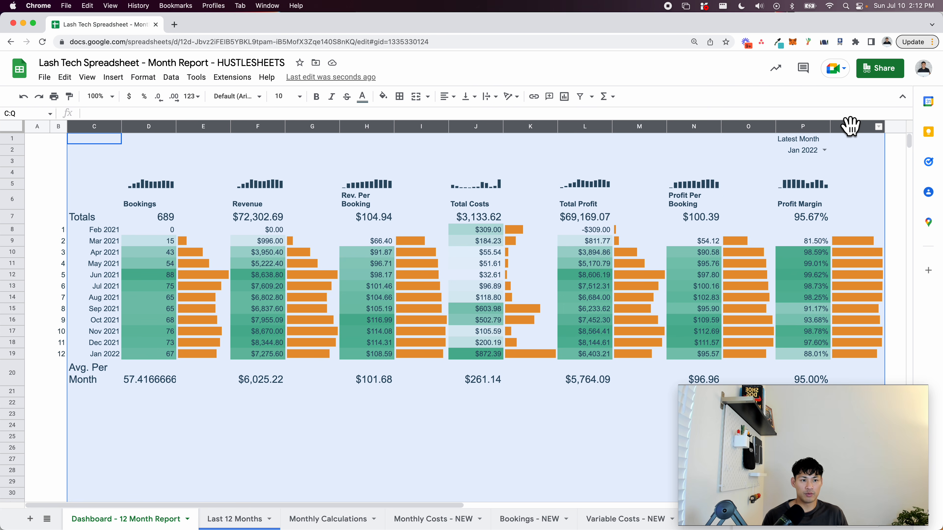
right_click(851, 126)
left_click(716, 303)
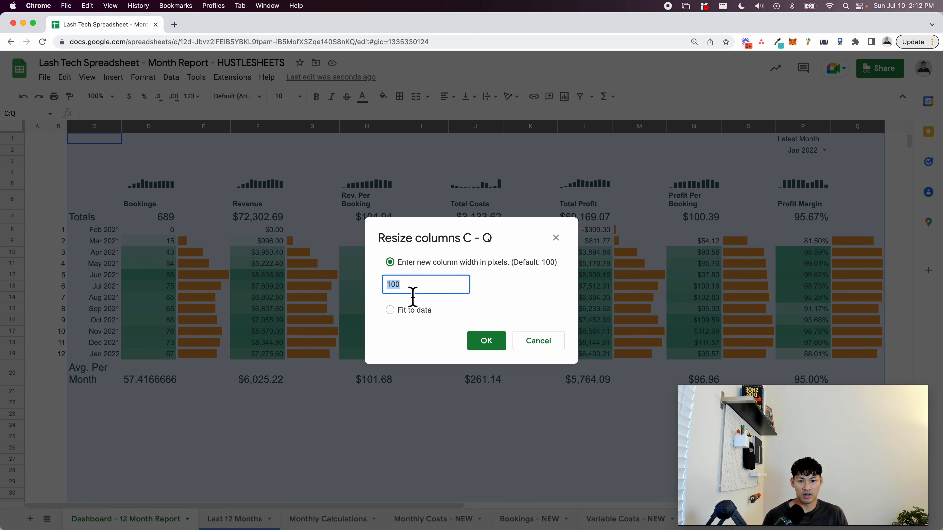
left_click(470, 333)
left_click(479, 382)
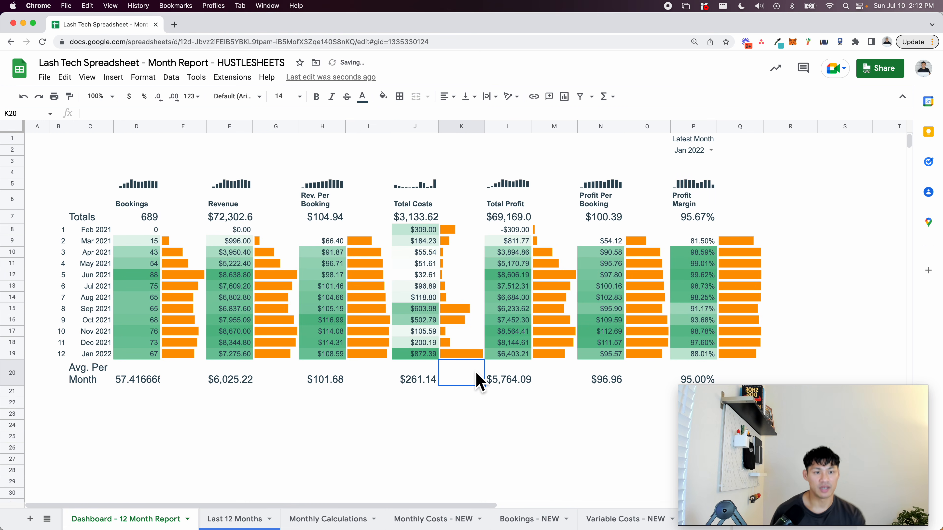
- Delete the unused columns S to AG and all unused rows from row 24 down
left_click(848, 126)
key("super+shift+Right")
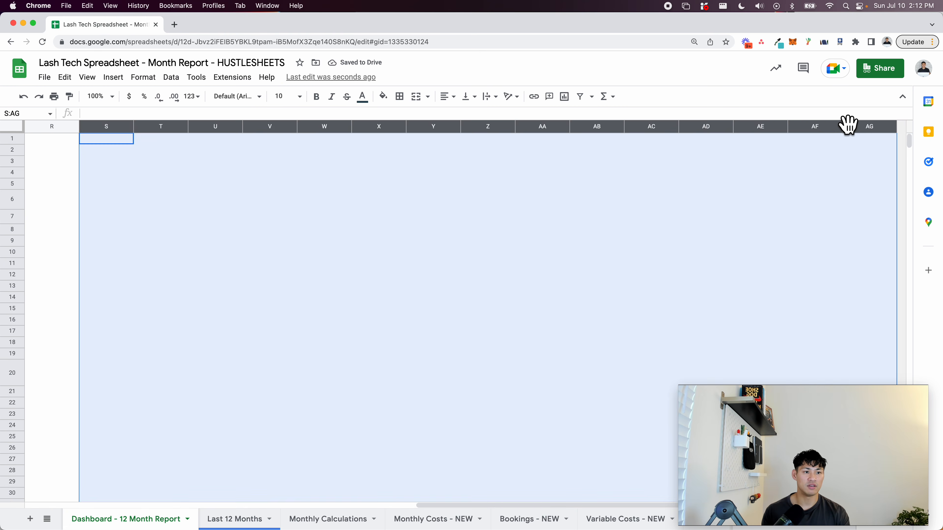
right_click(846, 125)
left_click(767, 249)
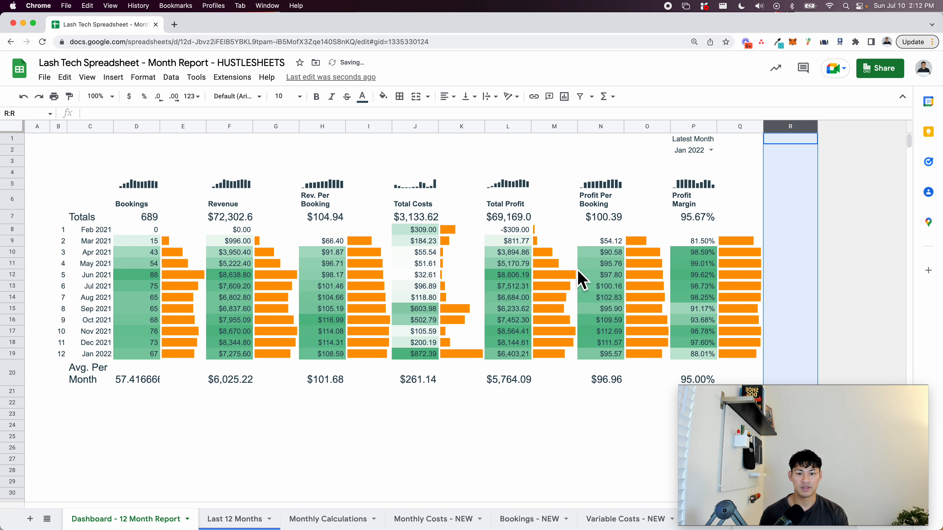
left_click(15, 427)
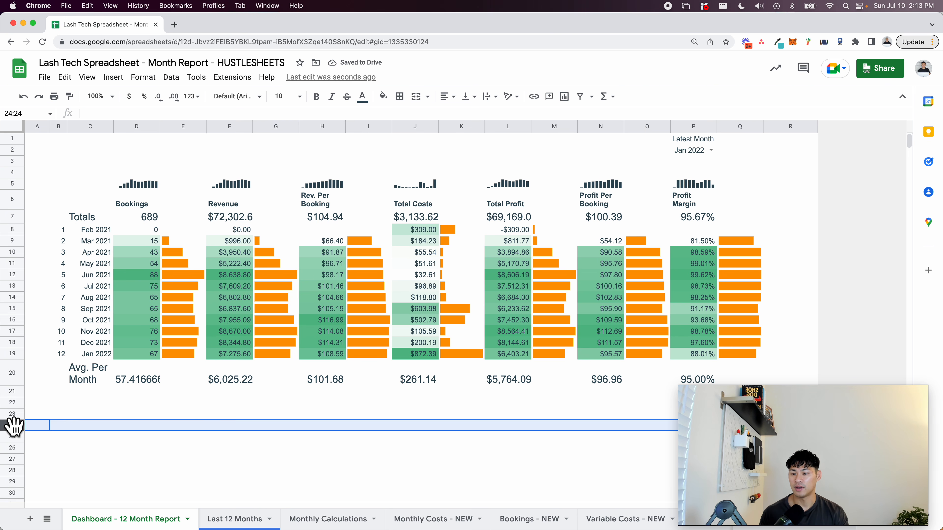
key("super+shift+Down")
right_click(15, 427)
left_click(58, 293)
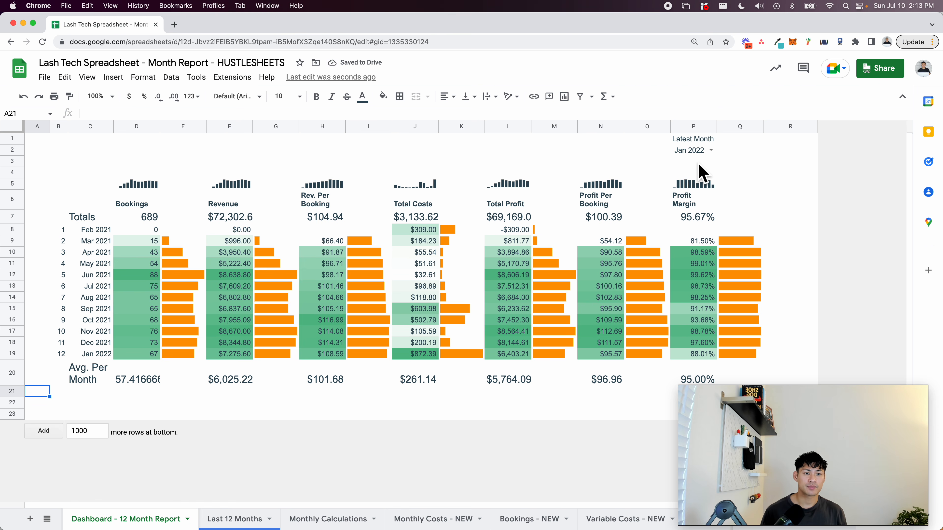
- Move the Latest Month label and its dropdown from P1:P2 down one row to P2:P3
left_click(688, 141)
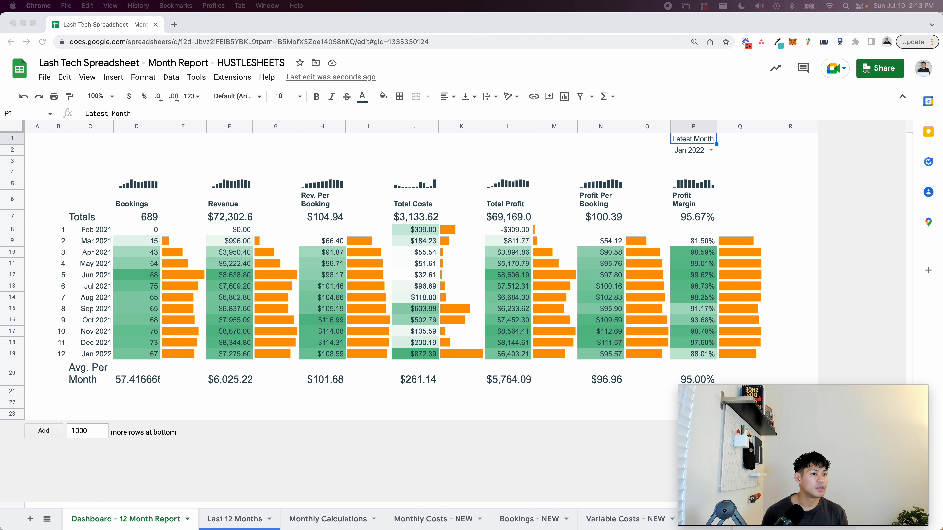
left_click(693, 151)
left_click_drag(693, 144, 691, 165)
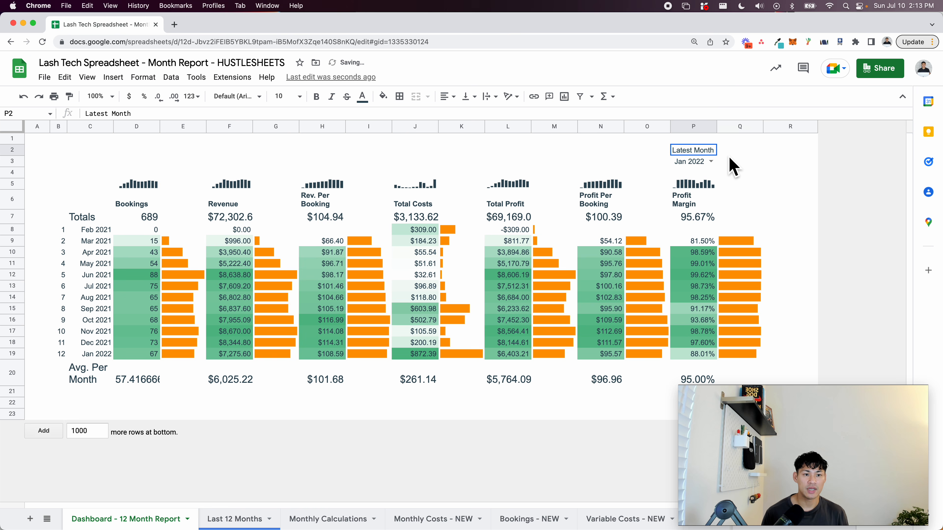
- Merge P2:Q3 horizontally and center the Latest Month label and its dropdown
left_click(727, 164, "shift")
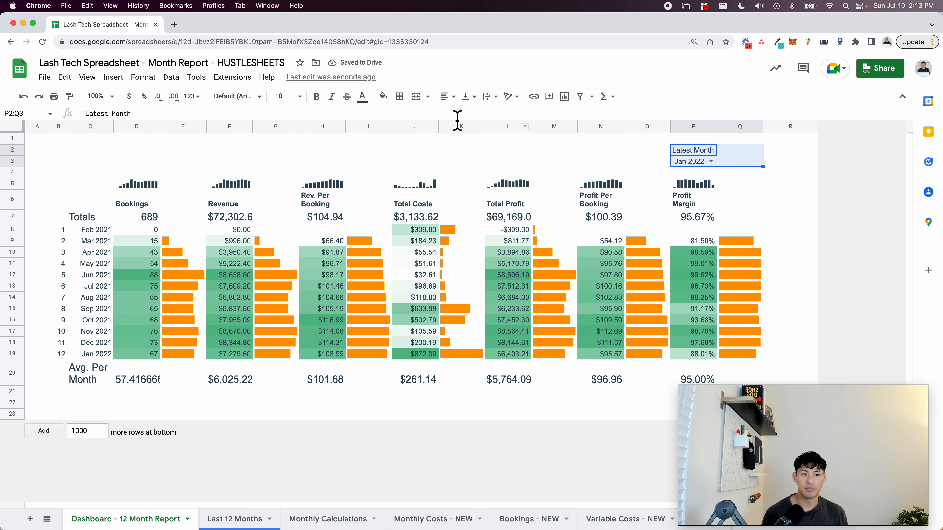
left_click(428, 97)
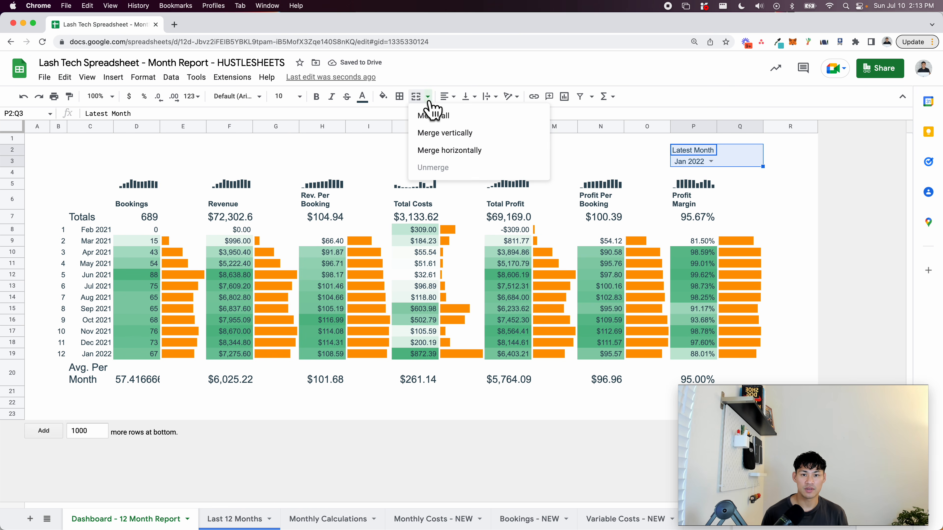
left_click(460, 150)
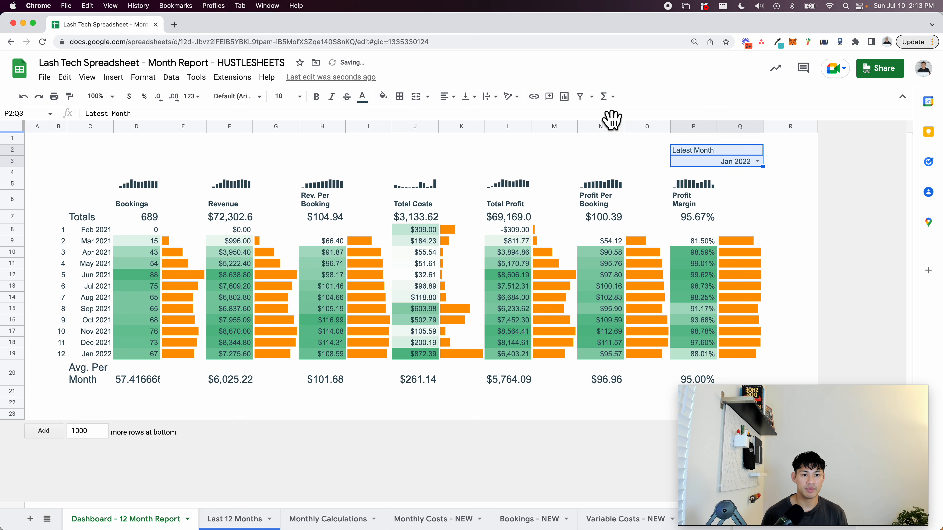
left_click(442, 98)
left_click(460, 121)
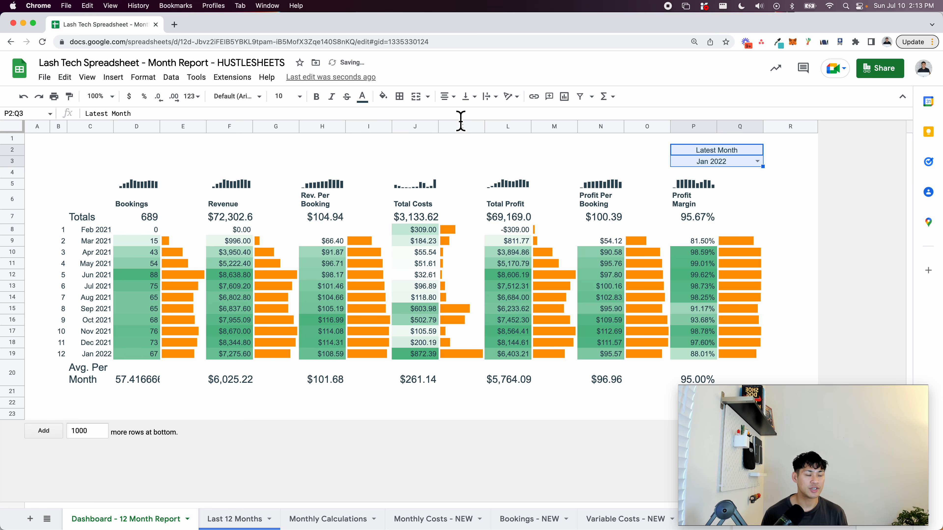
left_click(694, 151)
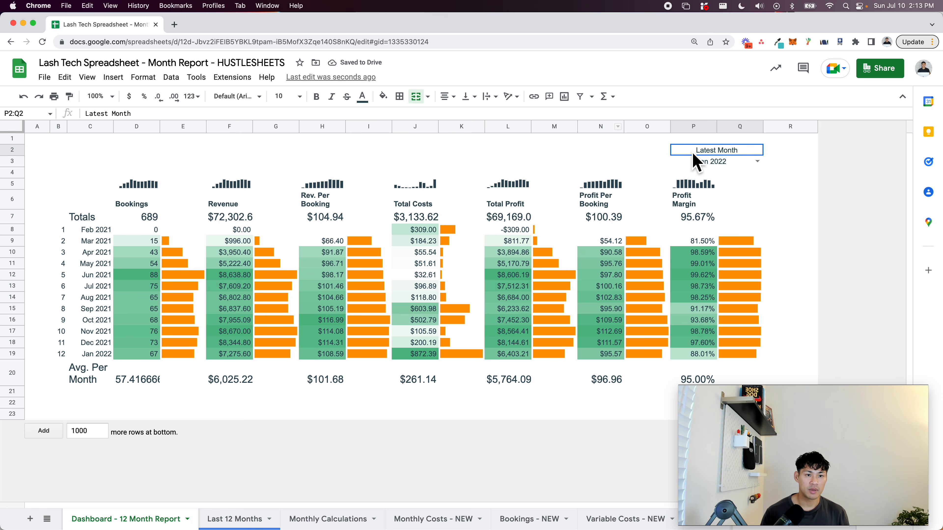
- Bold the Latest Month label and fill the month dropdown cell below it with light gray
key("ctrl+b")
left_click(696, 162)
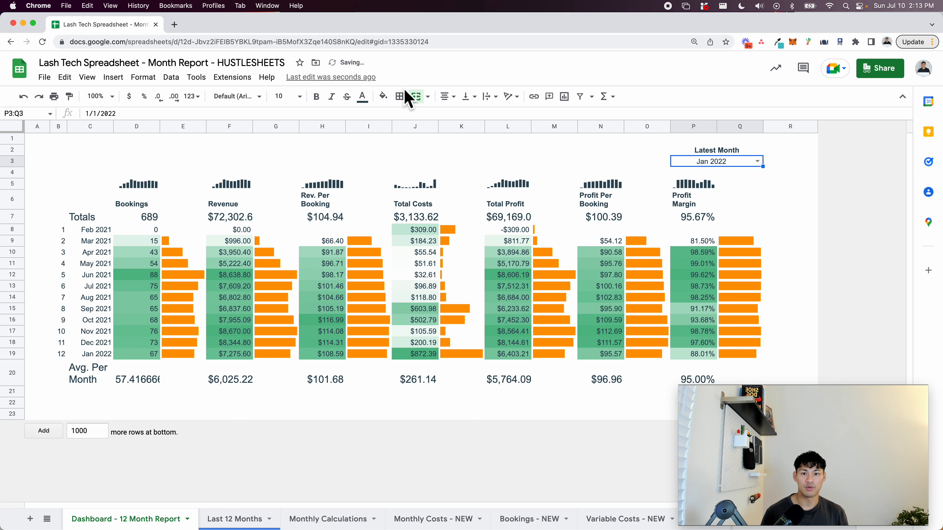
left_click(383, 97)
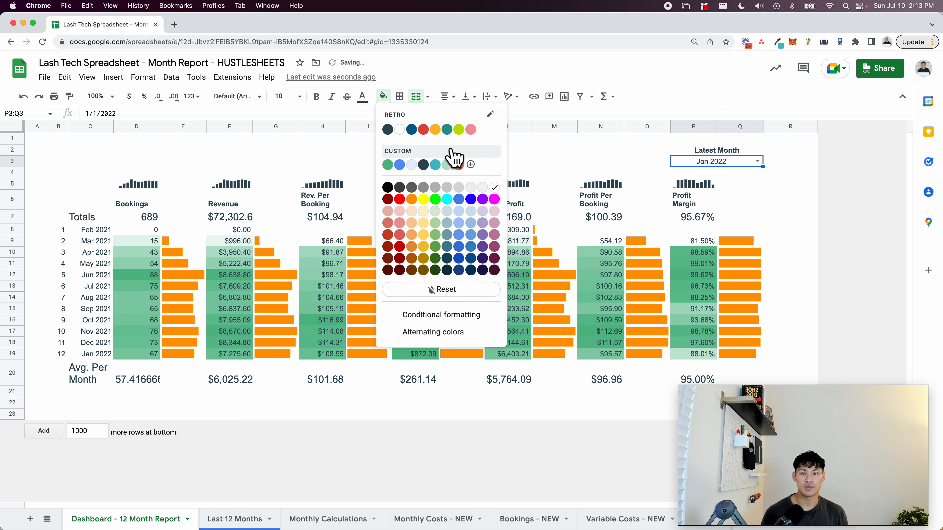
left_click(482, 187)
left_click(518, 153)
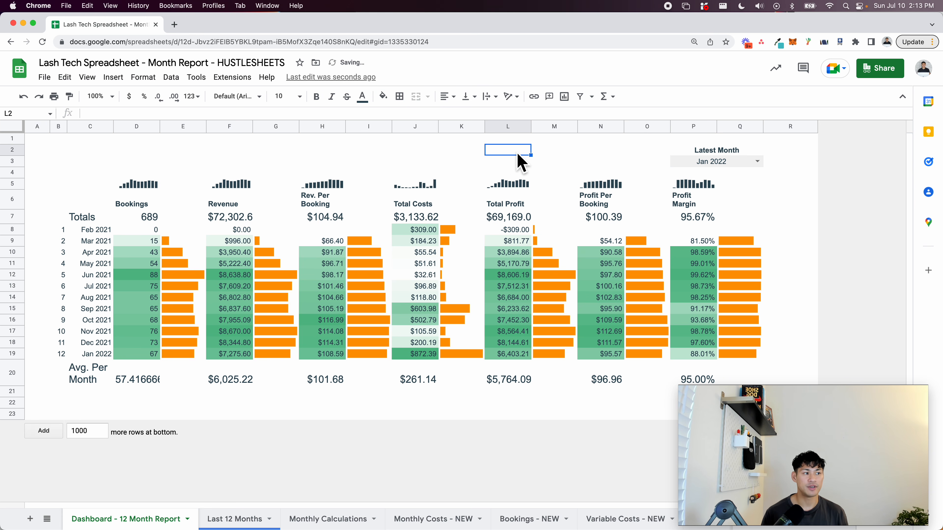
left_click(710, 153)
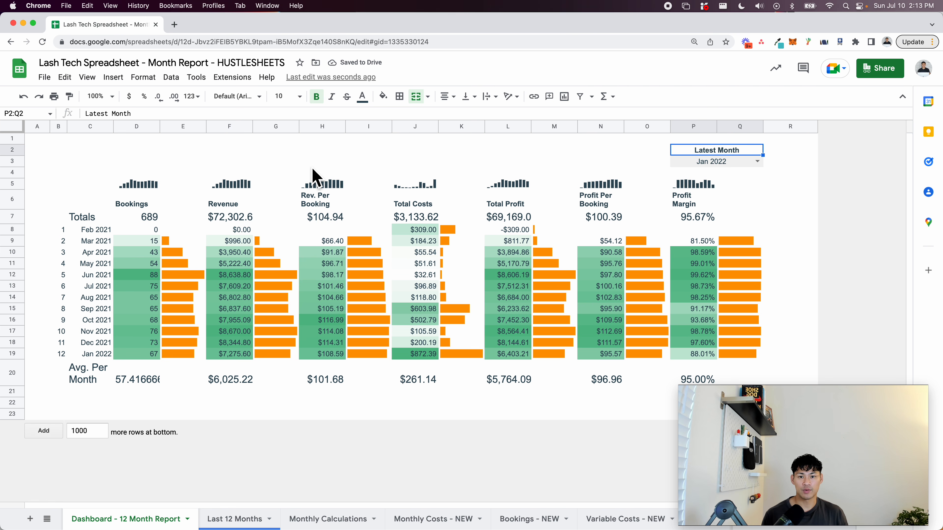
- Merge the Bookings sparkline, header and total cells D5:E7 horizontally
left_click(124, 189)
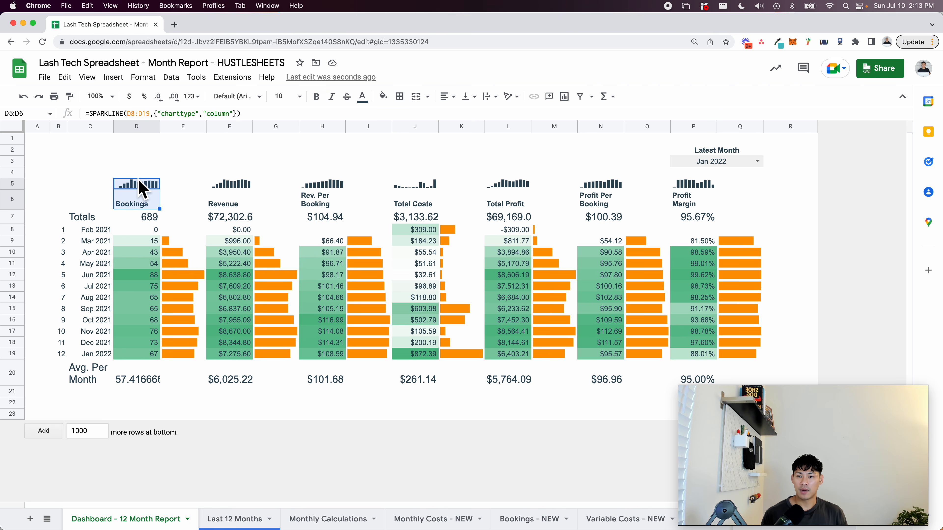
left_click_drag(137, 187, 171, 223)
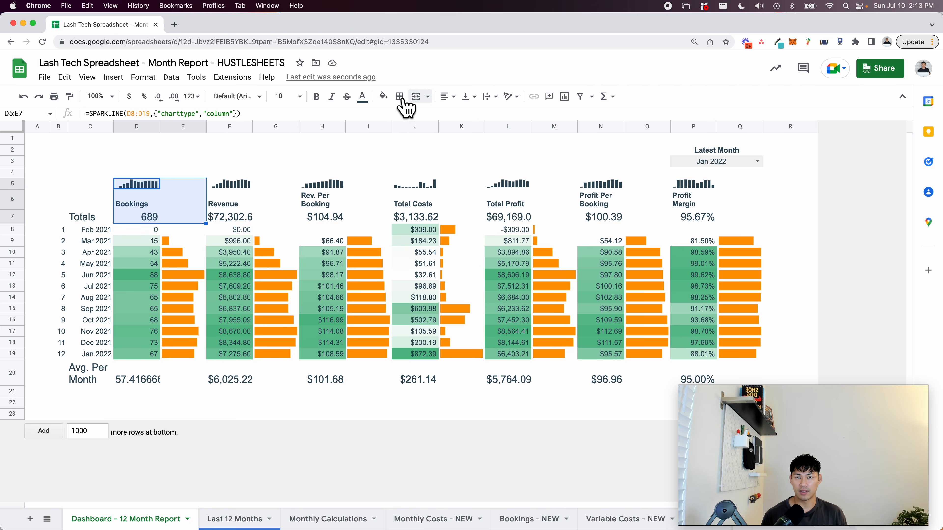
left_click(428, 97)
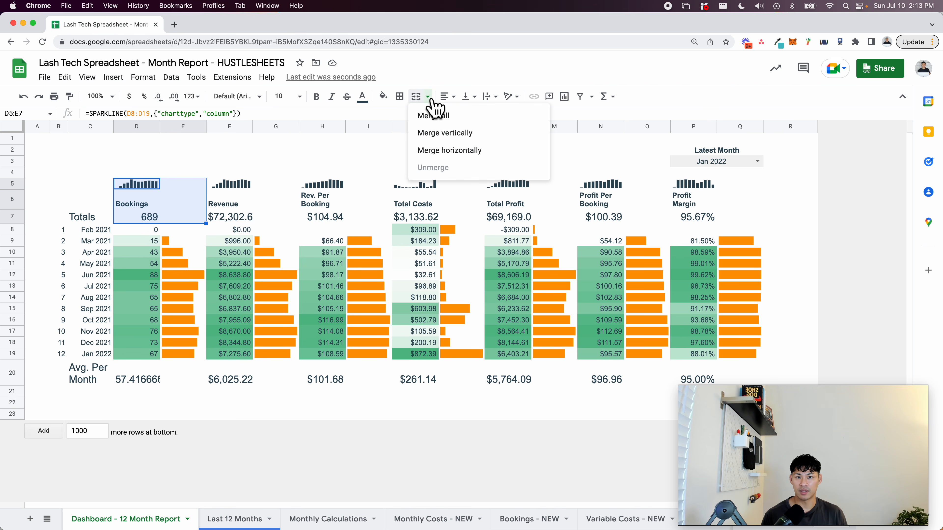
left_click(459, 151)
- Center the contents of rows 5 to 7 horizontally
left_click_drag(238, 189, 291, 214)
left_click_drag(13, 183, 17, 216)
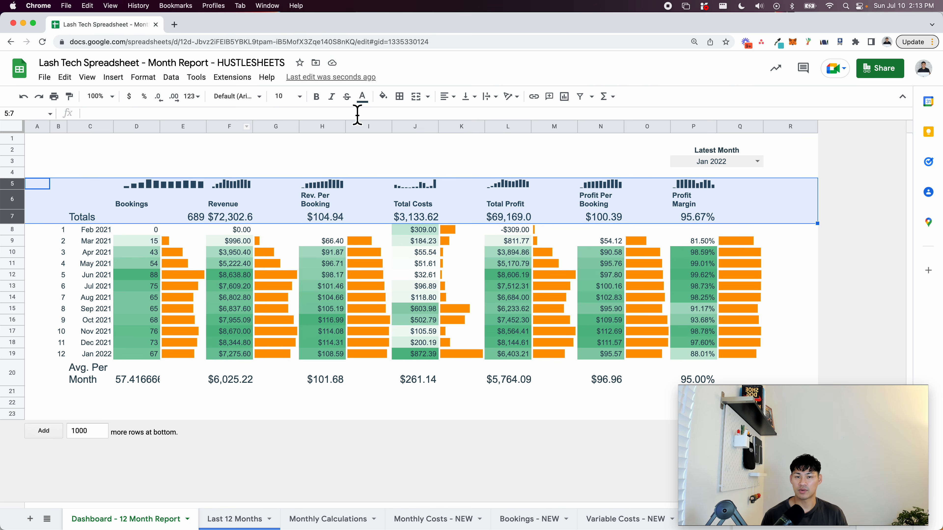
left_click(450, 104)
left_click(459, 116)
left_click(372, 176)
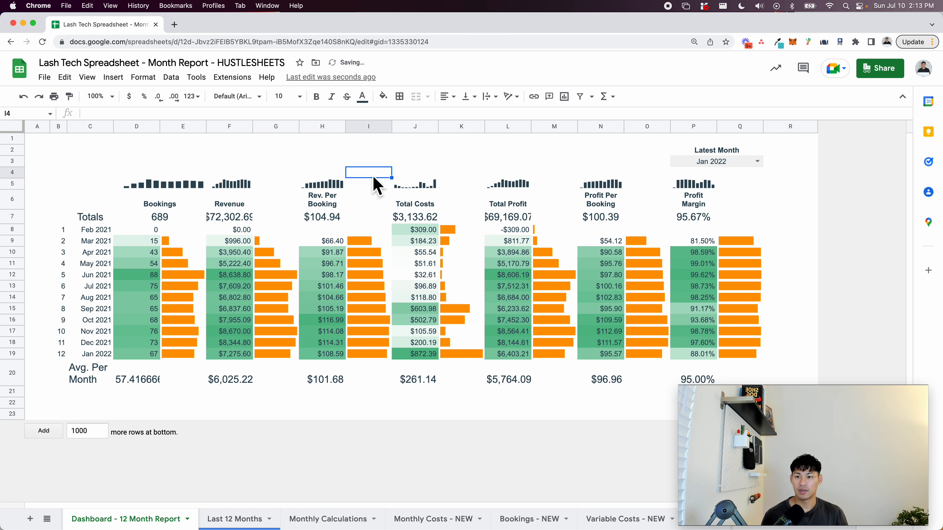
- Resize the Totals row 7 to fit its data
left_click(9, 216)
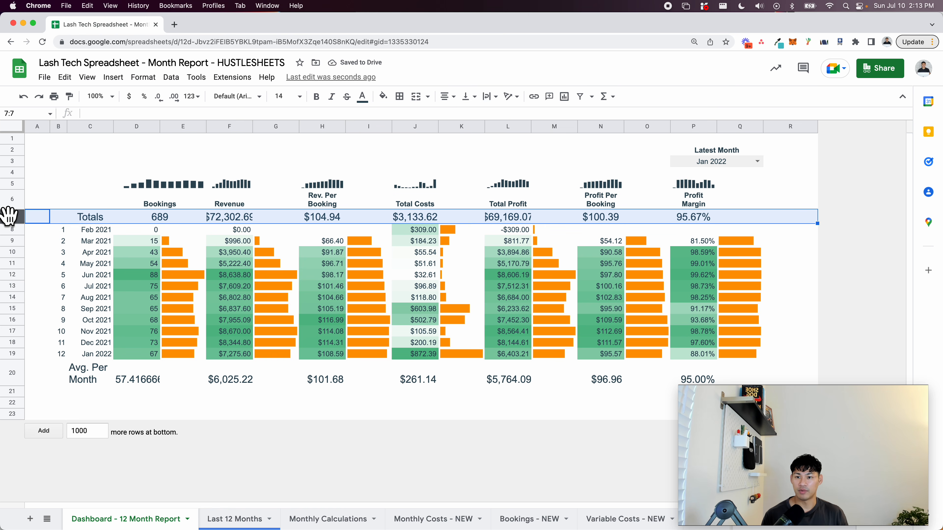
right_click(9, 216)
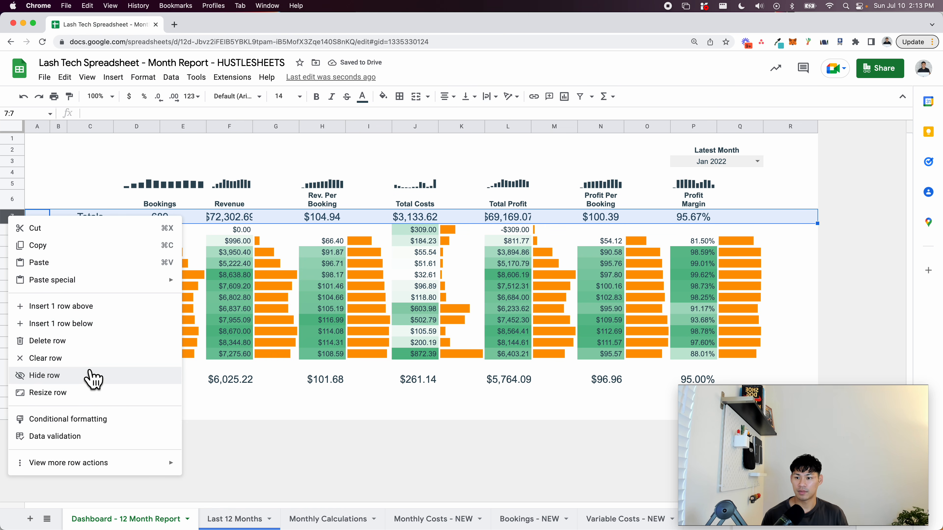
left_click(103, 392)
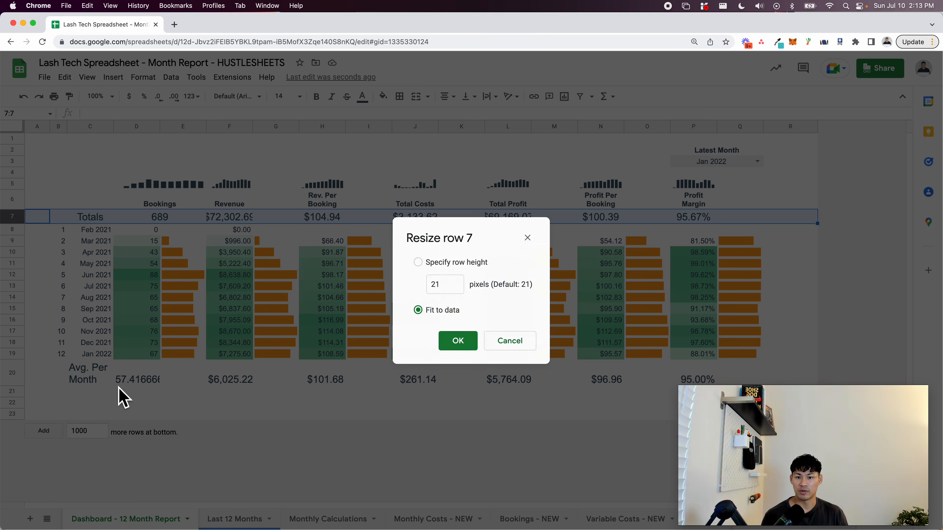
left_click(456, 345)
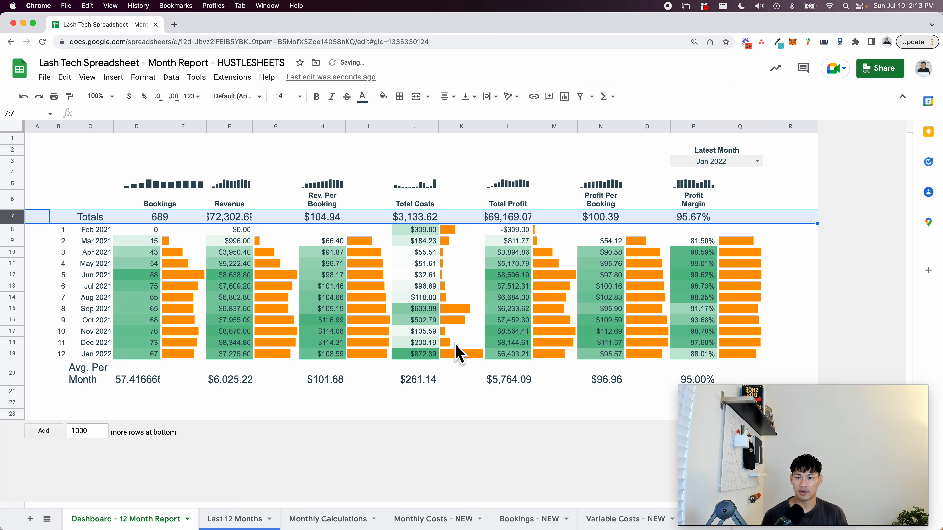
- Merge the Revenue cells F5:G7 and the Rev. Per Booking cells H5:I7 horizontally
left_click(237, 126)
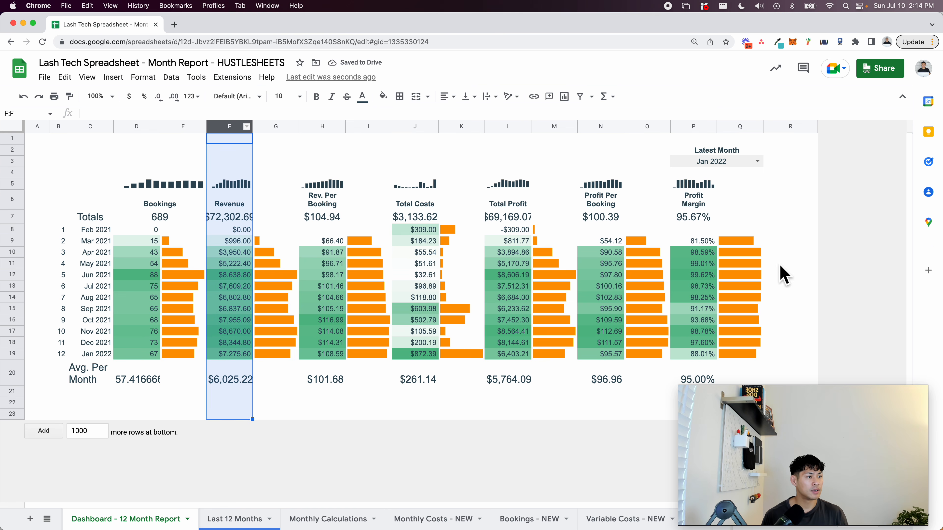
left_click_drag(232, 184, 284, 218)
left_click(427, 97)
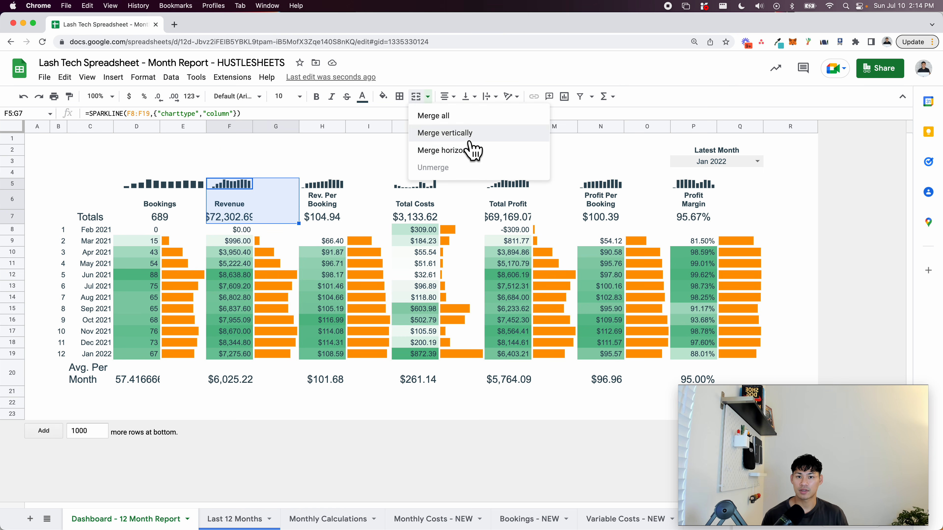
left_click(475, 151)
left_click_drag(342, 189, 364, 220)
left_click(427, 97)
left_click(469, 150)
- Merge the Total Costs cells J5:K7 and the Total Profit cells L5:M7 horizontally
left_click(418, 186)
left_click_drag(431, 210, 449, 218)
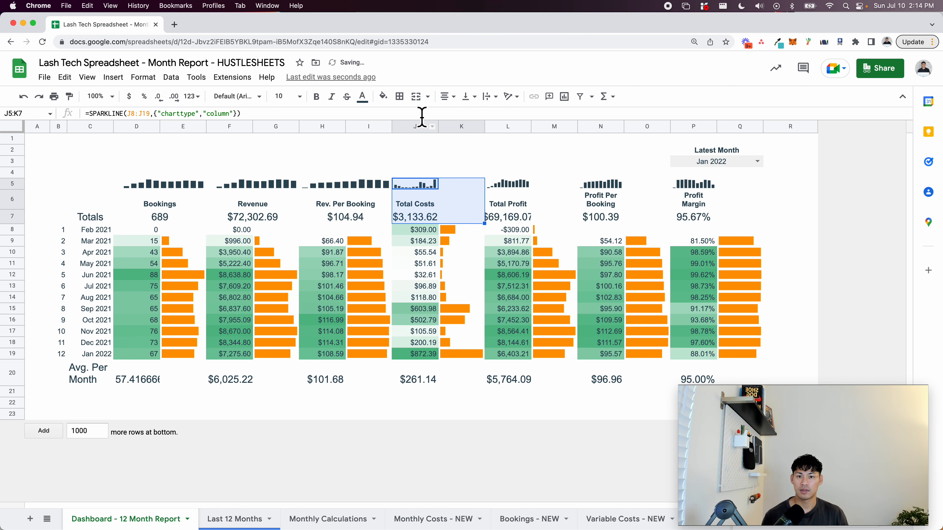
left_click(427, 97)
left_click(460, 151)
left_click_drag(506, 192, 542, 214)
left_click(427, 97)
left_click(460, 150)
- Merge the Profit Per Booking cells N5:O7 and the Profit Margin cells P5:Q7 horizontally
left_click_drag(605, 186, 644, 229)
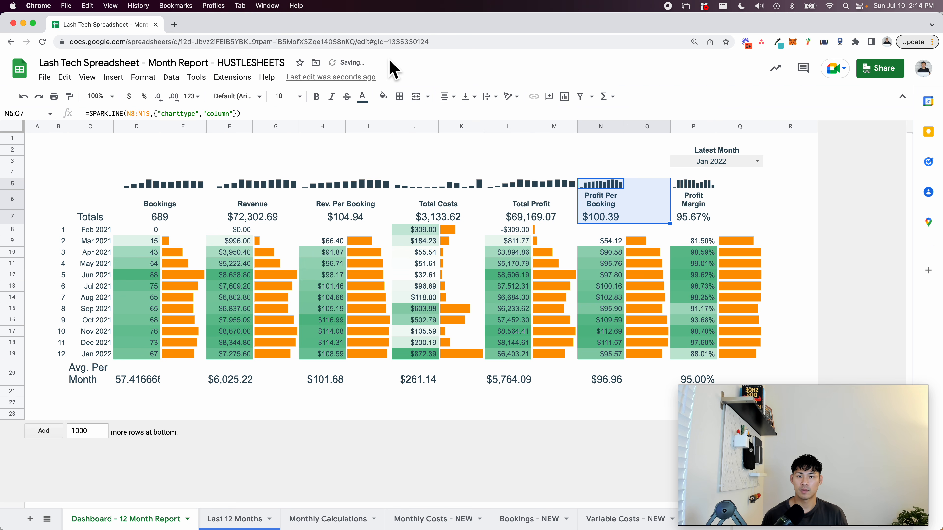
left_click(427, 97)
left_click(460, 150)
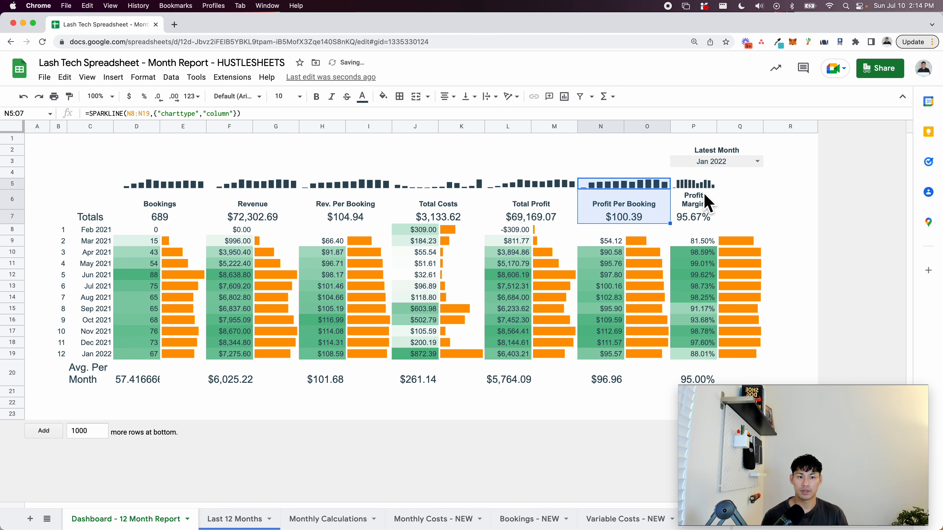
left_click_drag(705, 195, 749, 227)
left_click(427, 98)
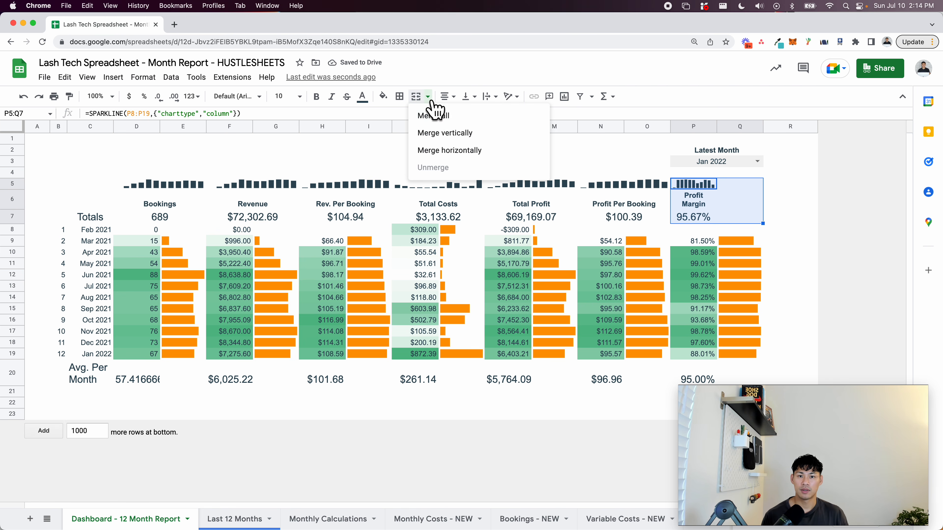
left_click(457, 151)
left_click(454, 209)
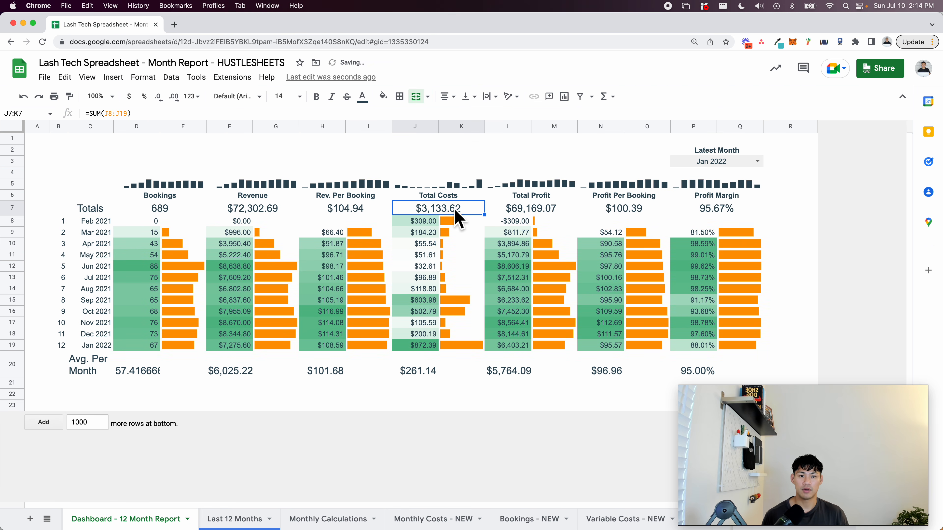
left_click(754, 162)
left_click(753, 173)
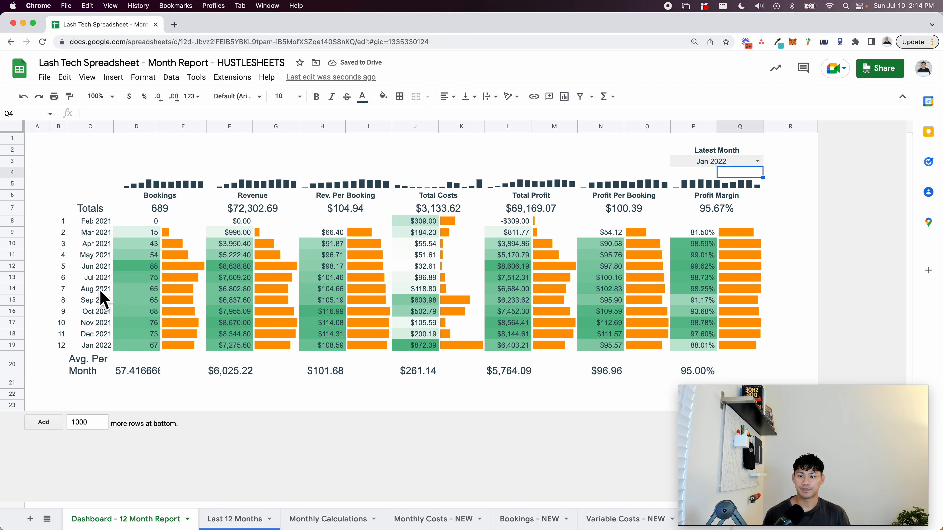
- Merge the Avg. Per Month cells D20:E20 for Bookings and F20:G20 for Revenue
left_click(129, 365)
left_click_drag(133, 375, 366, 373)
left_click(416, 98)
left_click(415, 97)
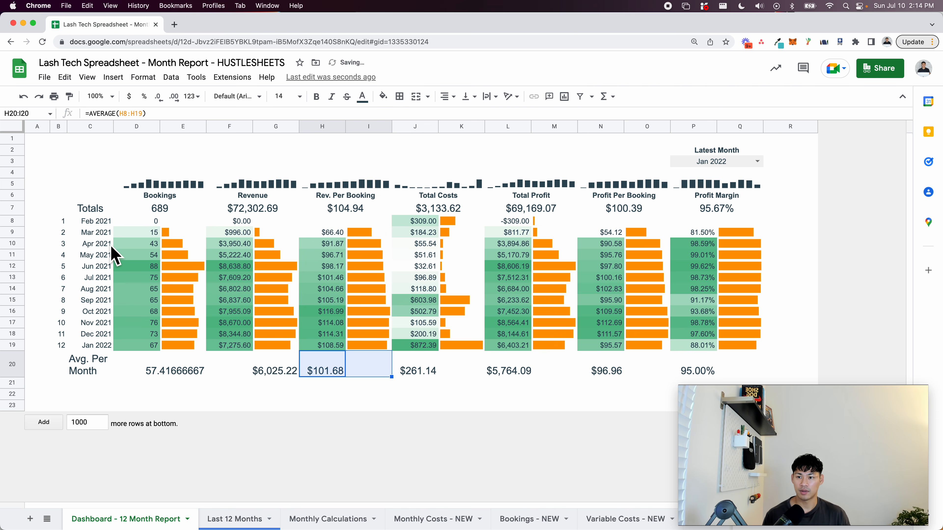
- Copy the merged, centered formatting of the Totals row 7 onto the Avg. Per Month row 20
left_click(12, 208)
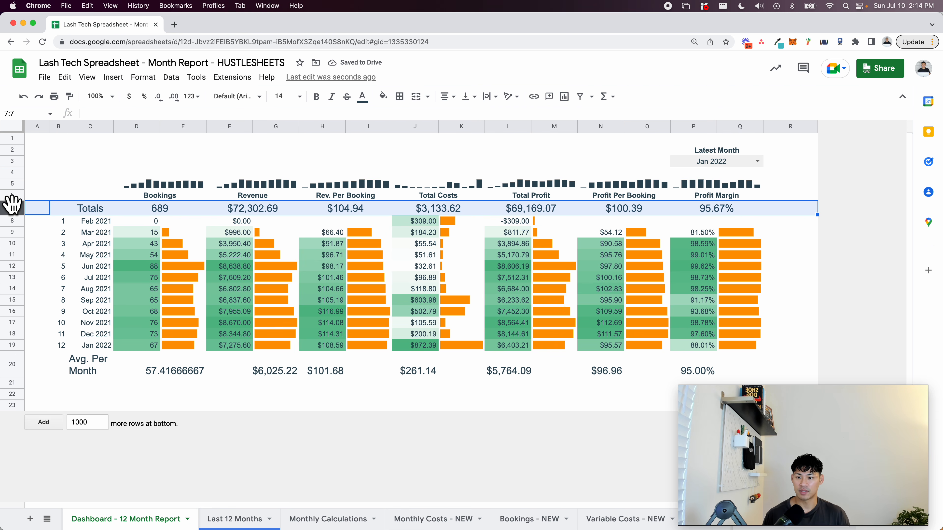
left_click(69, 96)
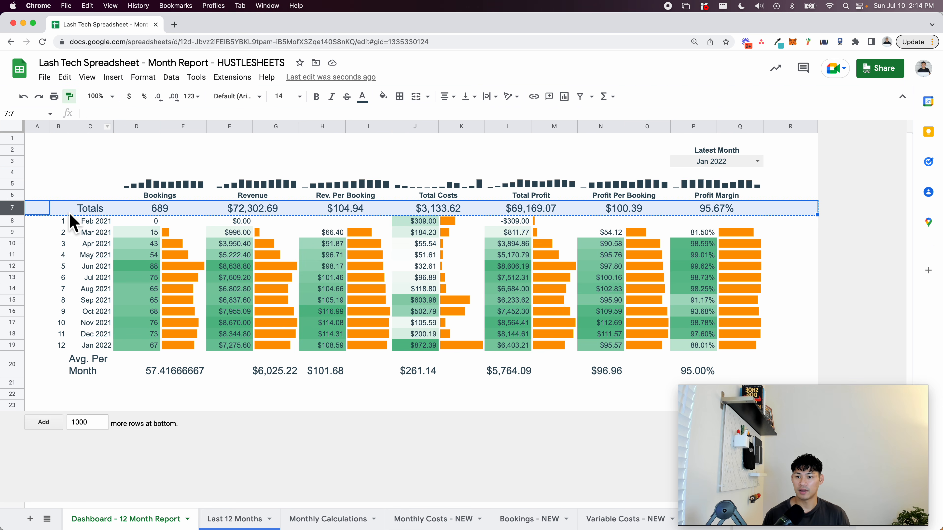
left_click(17, 370)
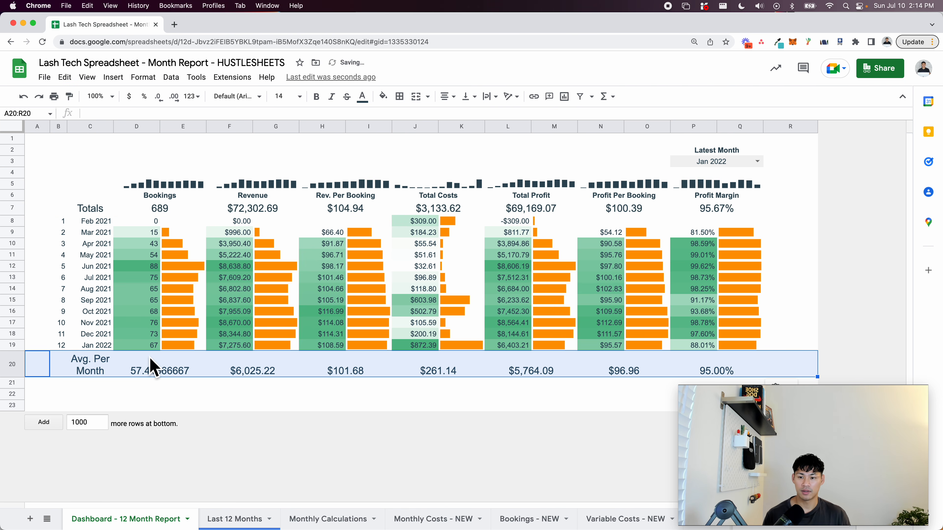
- Show the average monthly Bookings value in D20:E20 with one decimal place
left_click(152, 370)
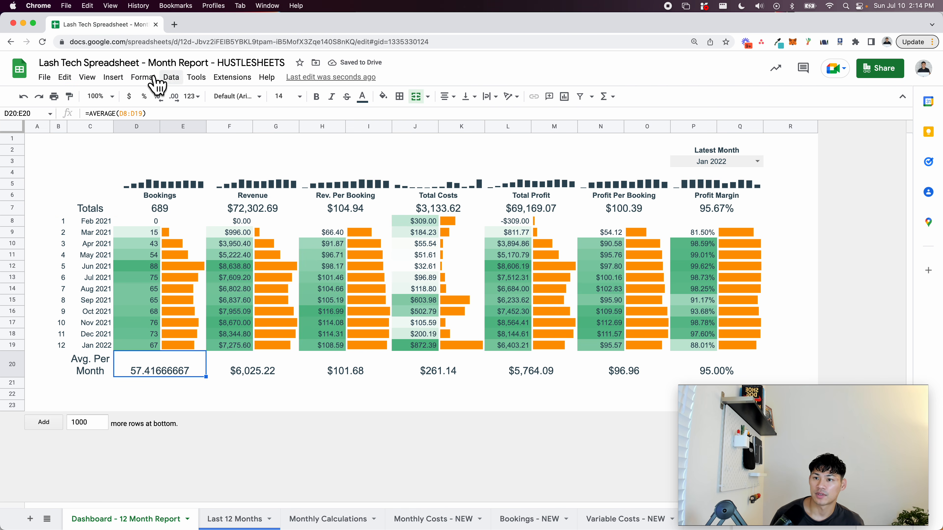
left_click(158, 97)
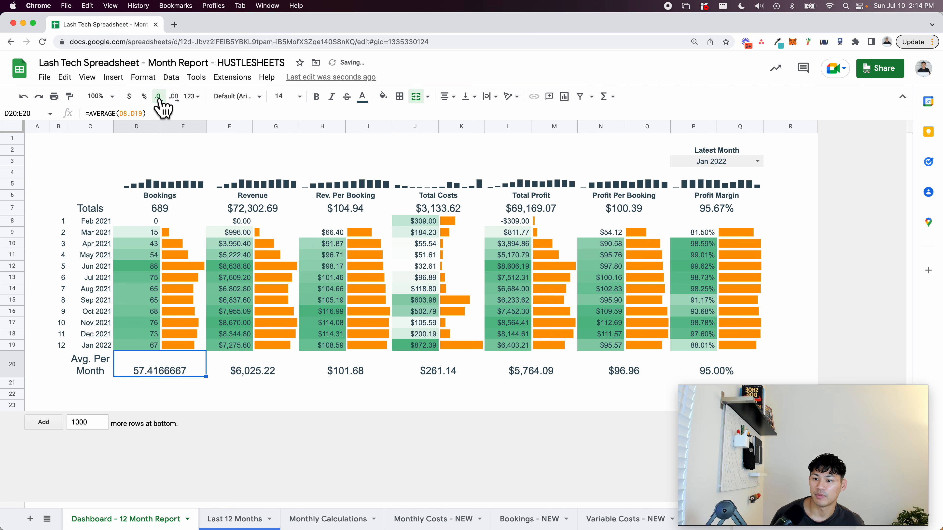
left_click(174, 98)
left_click(413, 372)
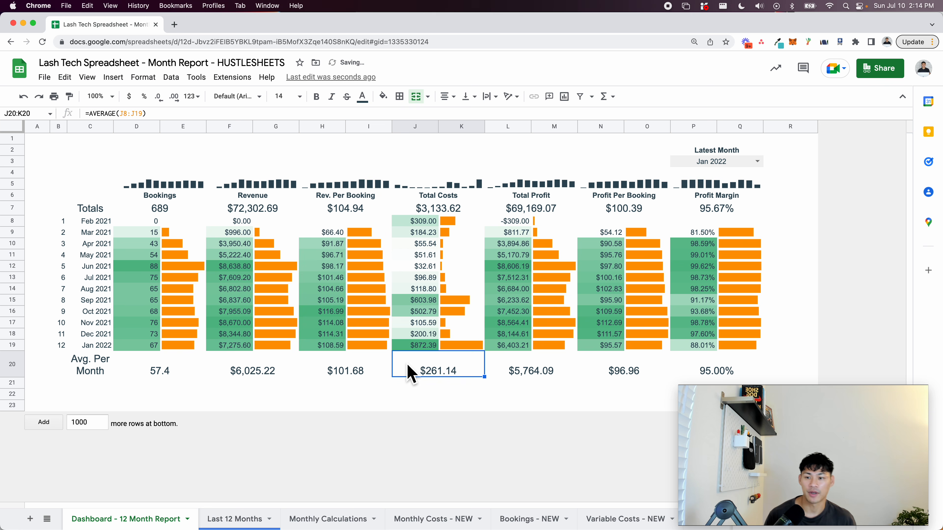
- Add a medium-thickness solid outer border around the whole report table B5:Q20
left_click_drag(78, 189, 233, 279)
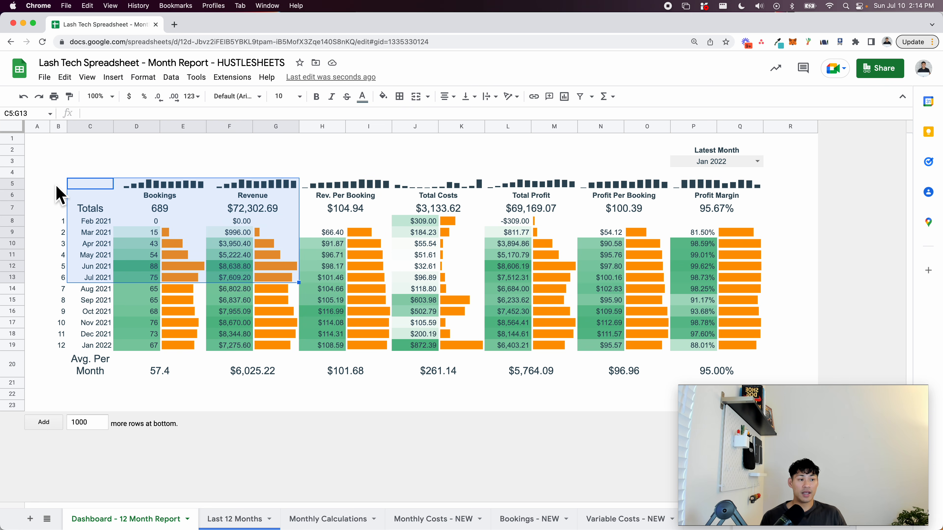
left_click_drag(44, 184, 447, 349)
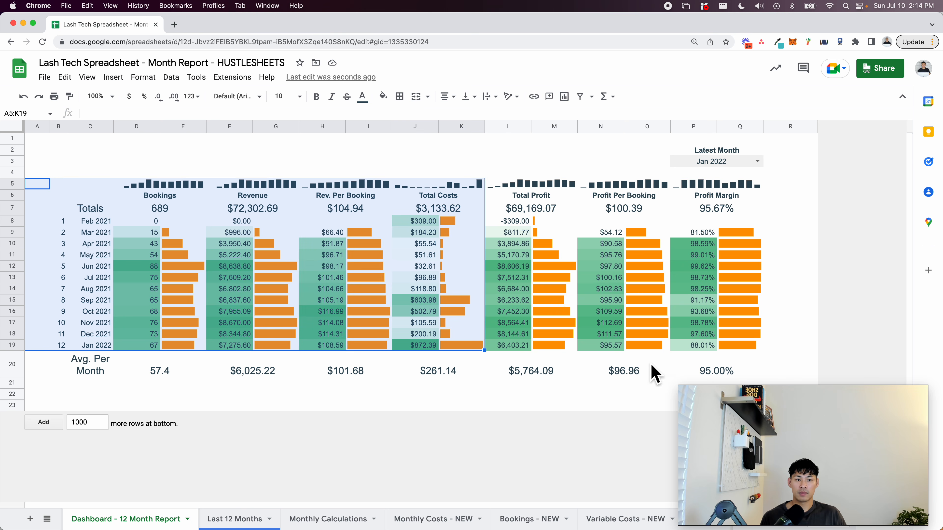
left_click(57, 187)
left_click_drag(57, 187, 724, 371)
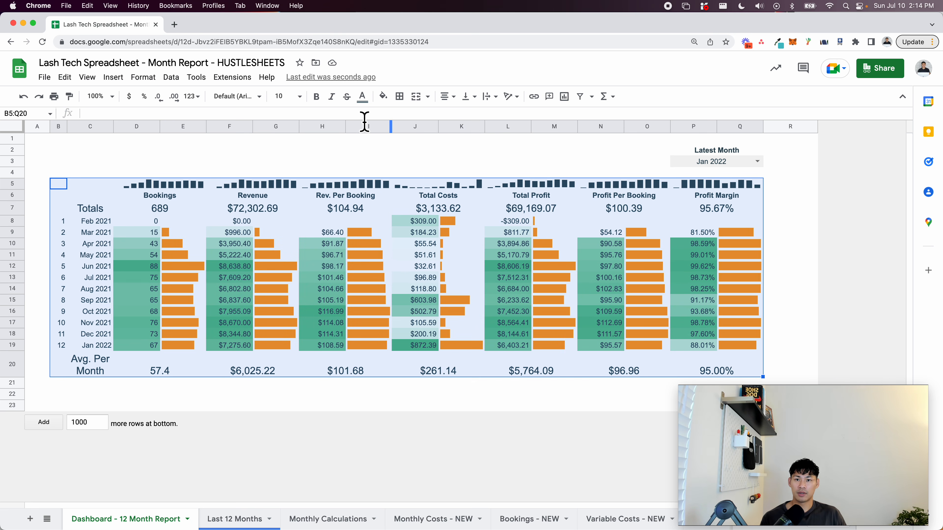
left_click(400, 96)
left_click(486, 133)
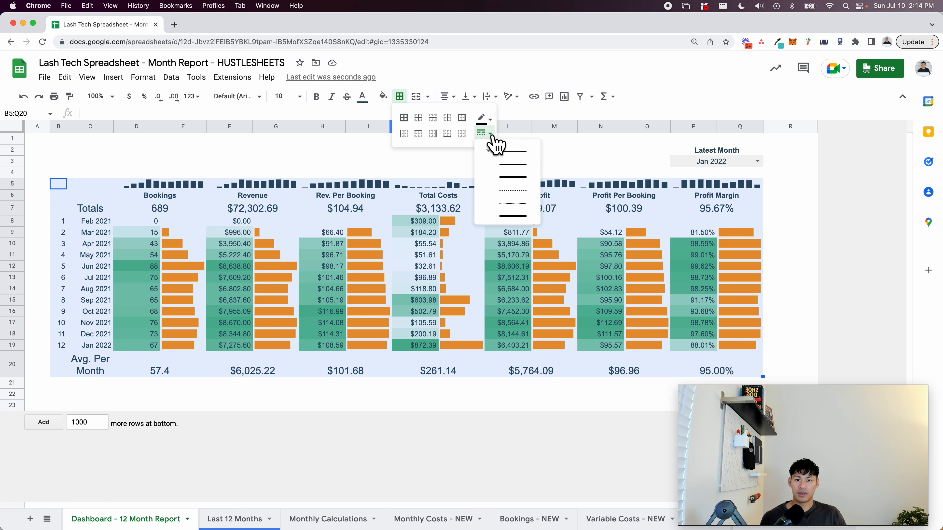
left_click(507, 167)
left_click(462, 118)
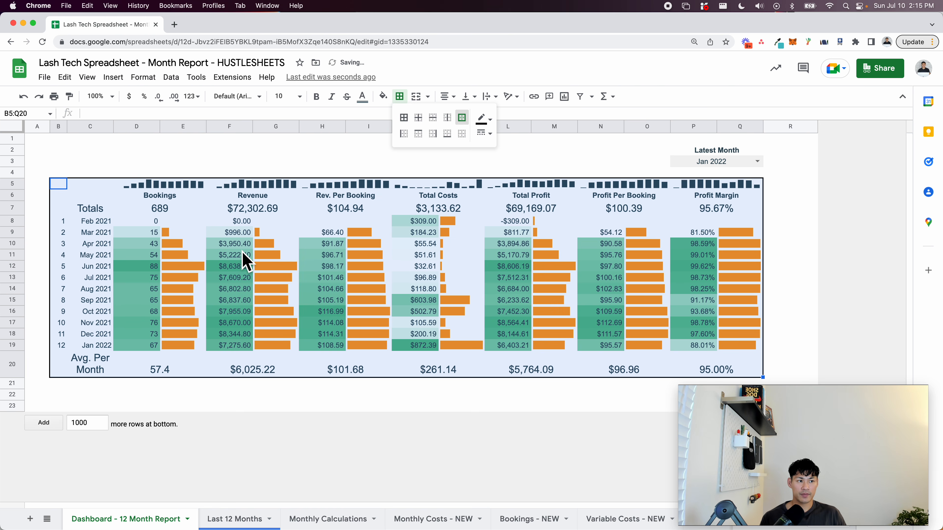
- Add a right border along the month label column C5:C20
left_click(89, 205)
left_click_drag(85, 184, 106, 371)
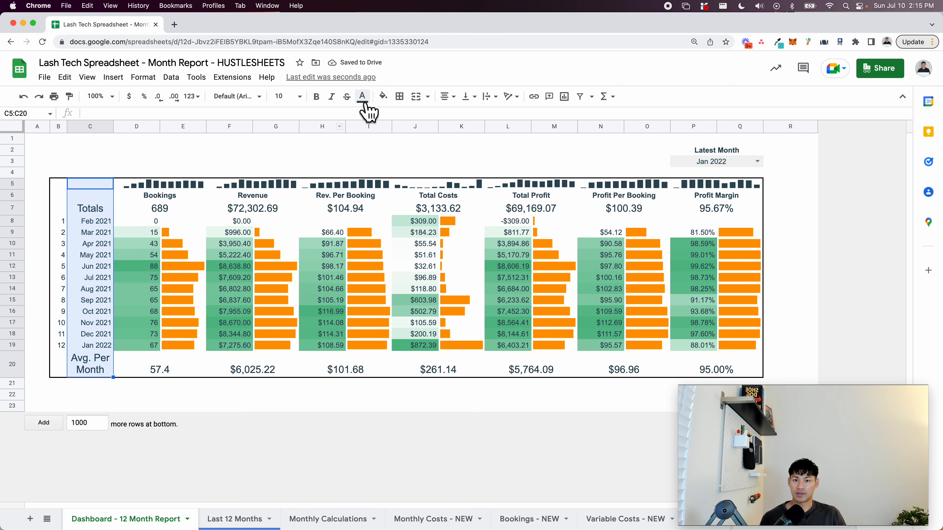
left_click(400, 96)
left_click(432, 133)
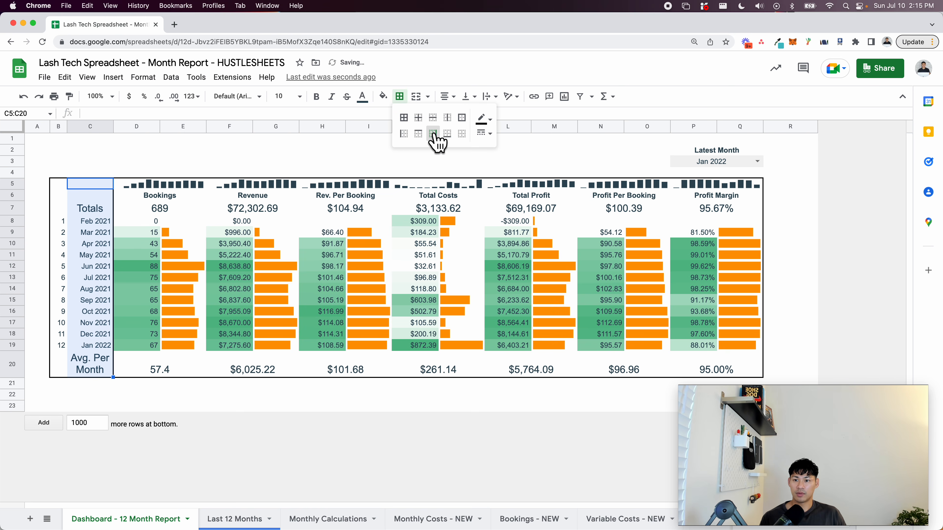
- Add right borders along the Bookings columns D5:E20 and the Revenue columns F5:G20
left_click_drag(178, 185, 184, 385)
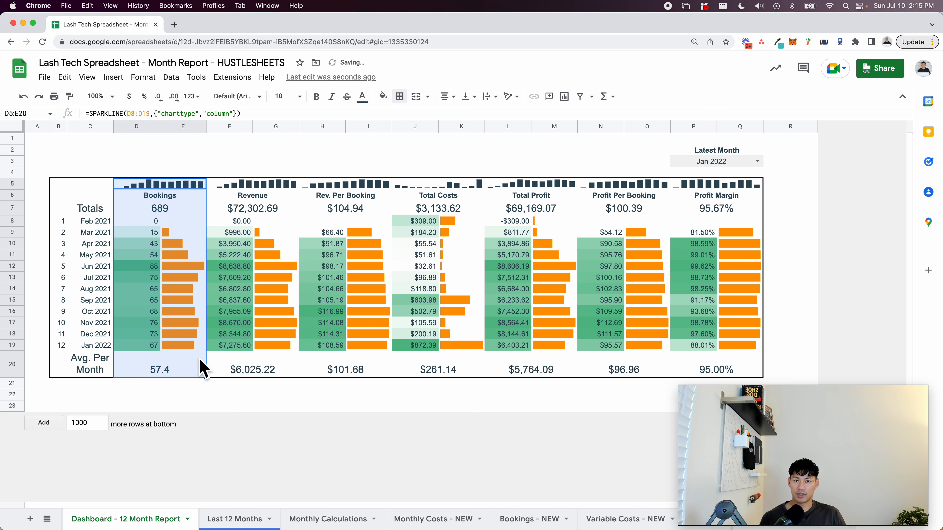
left_click(400, 96)
left_click(432, 134)
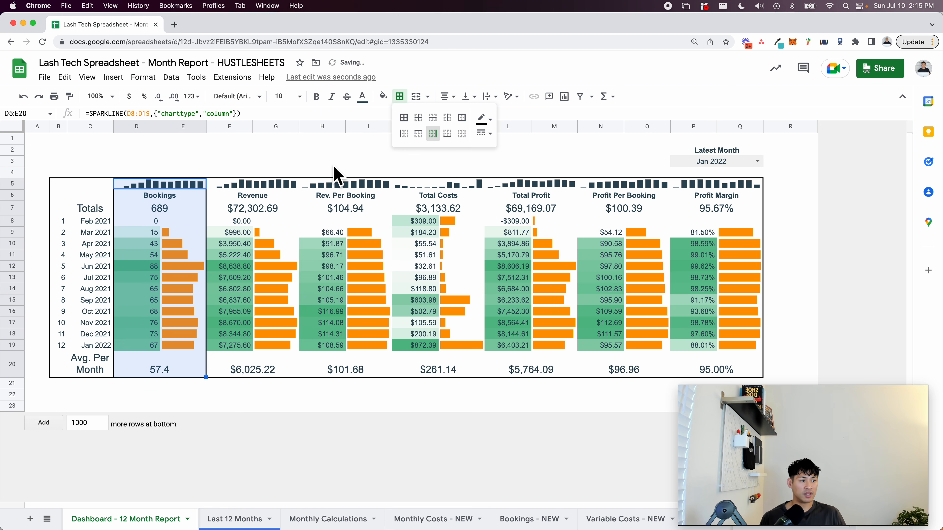
left_click_drag(262, 191, 291, 383)
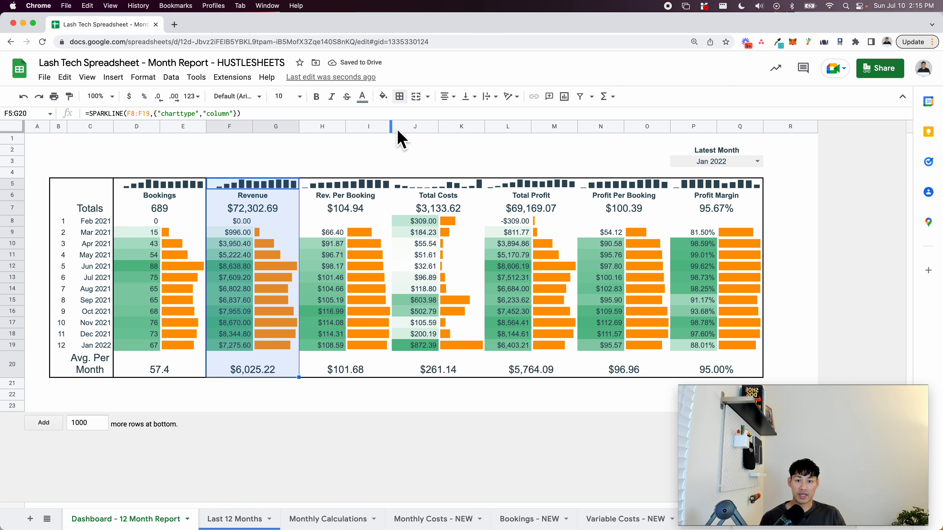
left_click(399, 96)
left_click(434, 140)
- Add right borders along the Rev. Per Booking columns H5:I20 and the Total Costs columns J5:K20
left_click_drag(351, 185, 374, 375)
left_click(399, 96)
left_click(433, 137)
left_click_drag(436, 188, 460, 379)
left_click(399, 97)
left_click(433, 134)
- Add right borders along the Total Profit columns L5:M20 and the Profit Per Booking columns N5:O20
left_click_drag(534, 185, 552, 372)
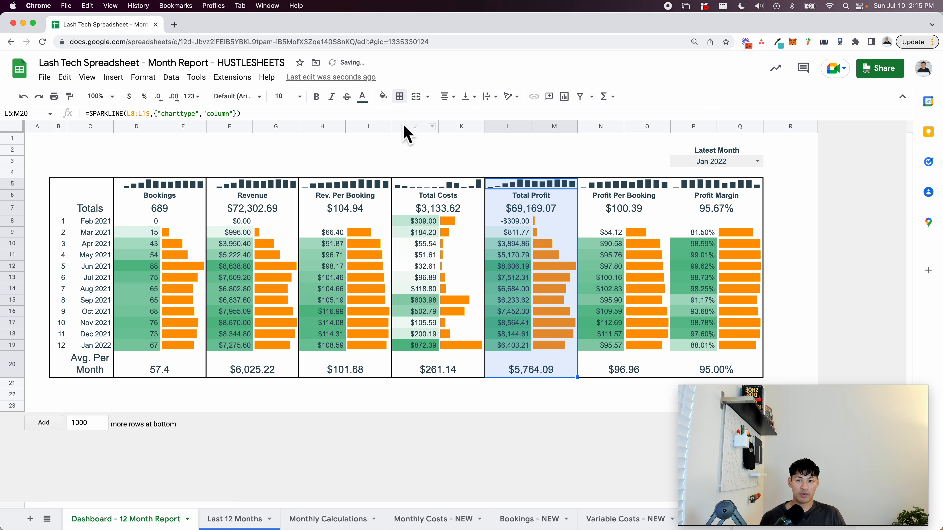
left_click(399, 96)
left_click(433, 134)
left_click_drag(610, 197, 646, 375)
left_click(400, 96)
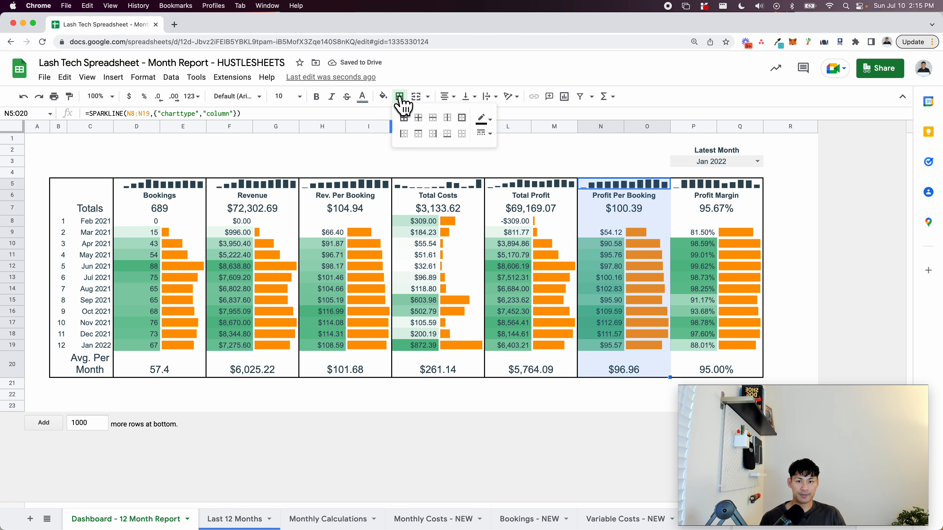
left_click(445, 134)
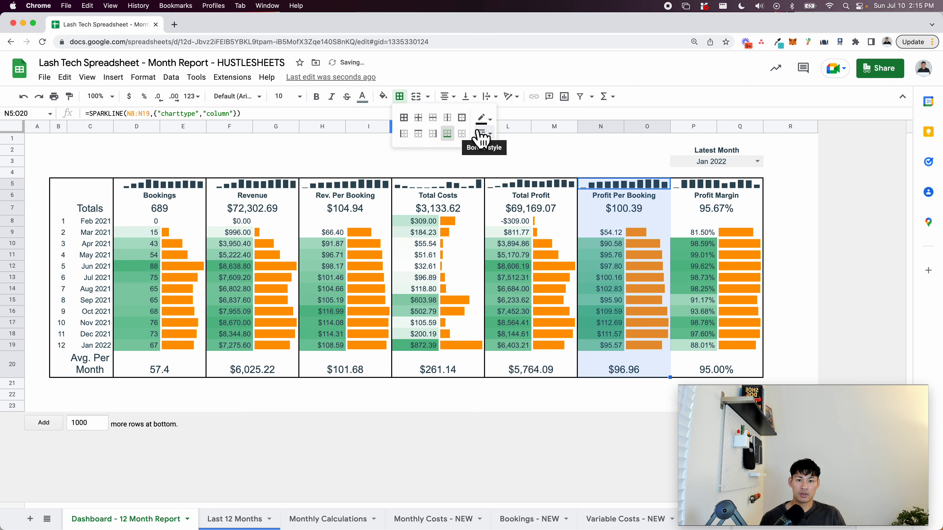
left_click(432, 134)
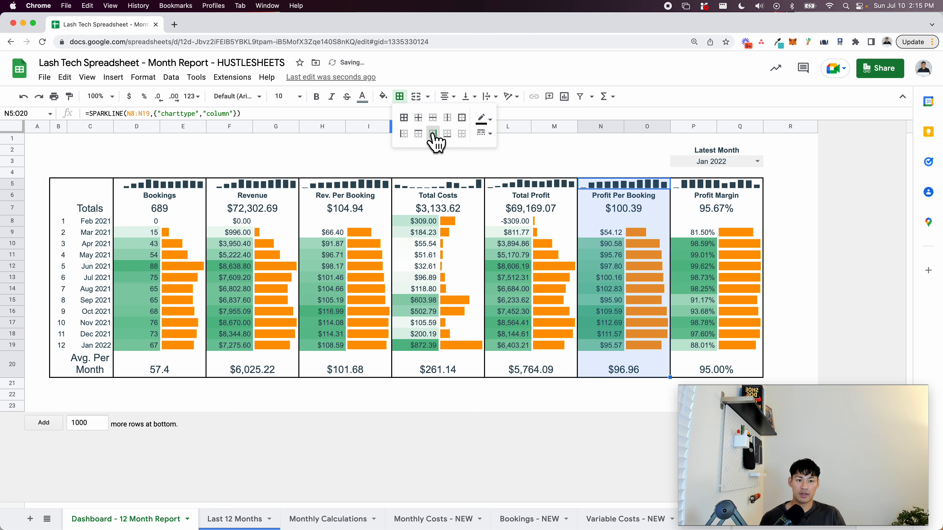
left_click(451, 185)
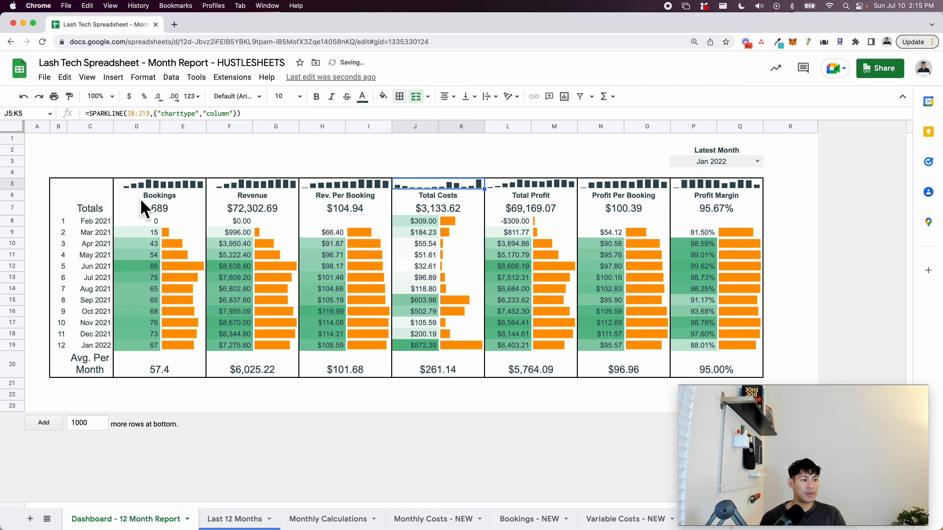
- Increase the height of sparkline row 5 to about twice its size so the column charts are taller
left_click_drag(131, 186, 396, 189)
left_click(188, 188)
left_click(219, 242)
left_click_drag(14, 190, 12, 201)
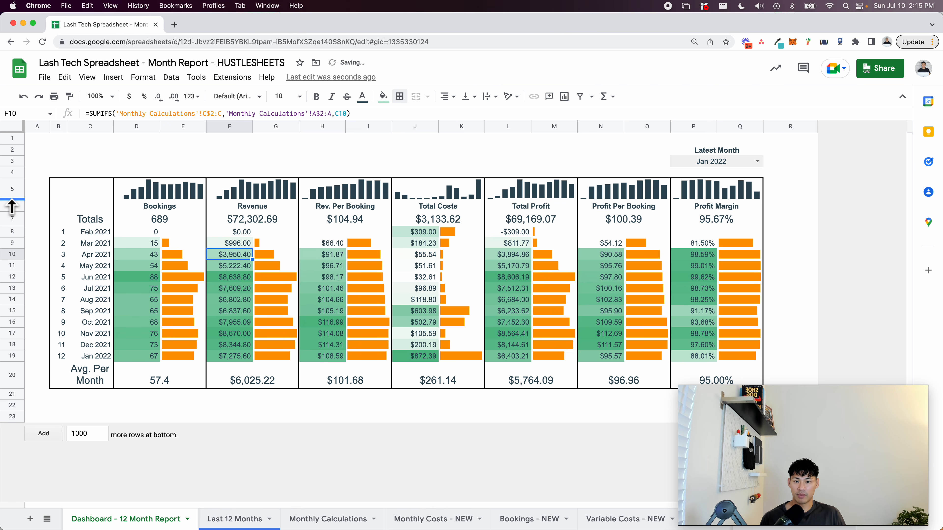
- Choose a border line style and add bottom borders under the sparklines D5:Q5 and the Totals values D7:Q7
left_click_drag(164, 194, 692, 198)
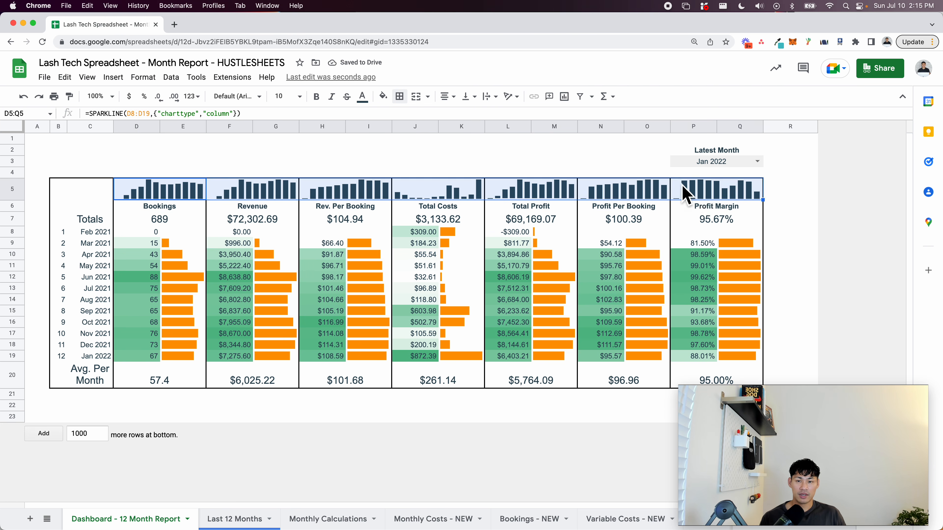
left_click(399, 96)
left_click(485, 133)
left_click(513, 164)
left_click(448, 134)
left_click_drag(155, 223, 729, 219)
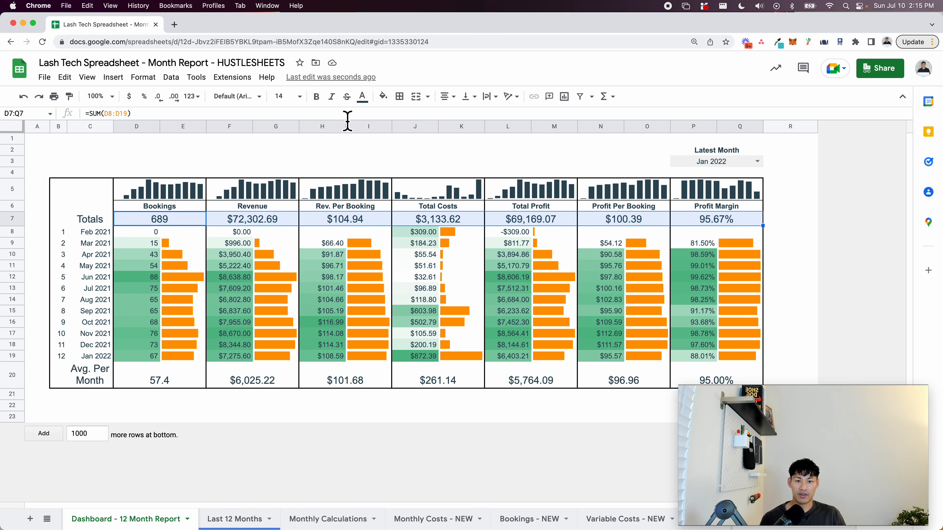
left_click(400, 96)
left_click(448, 133)
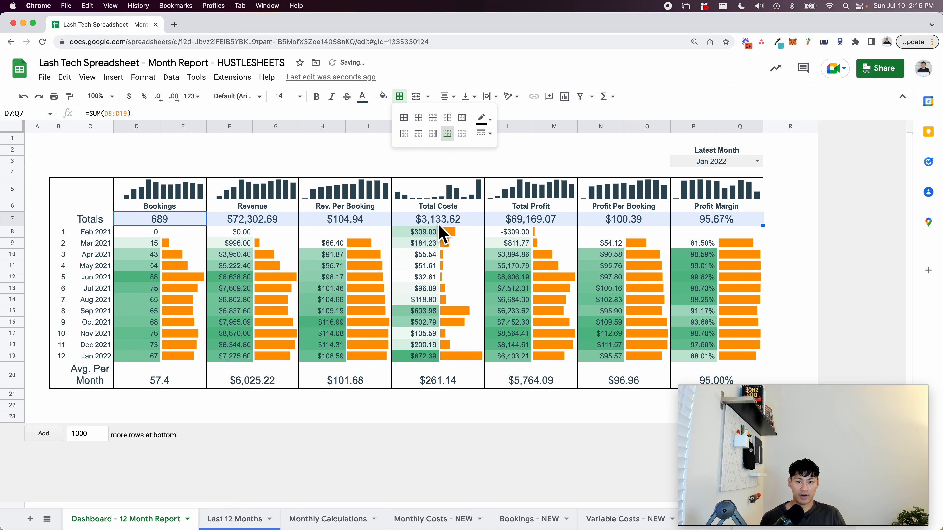
- Set the font size of the Totals values in D7:Q7 to 18
left_click_drag(168, 219, 723, 223)
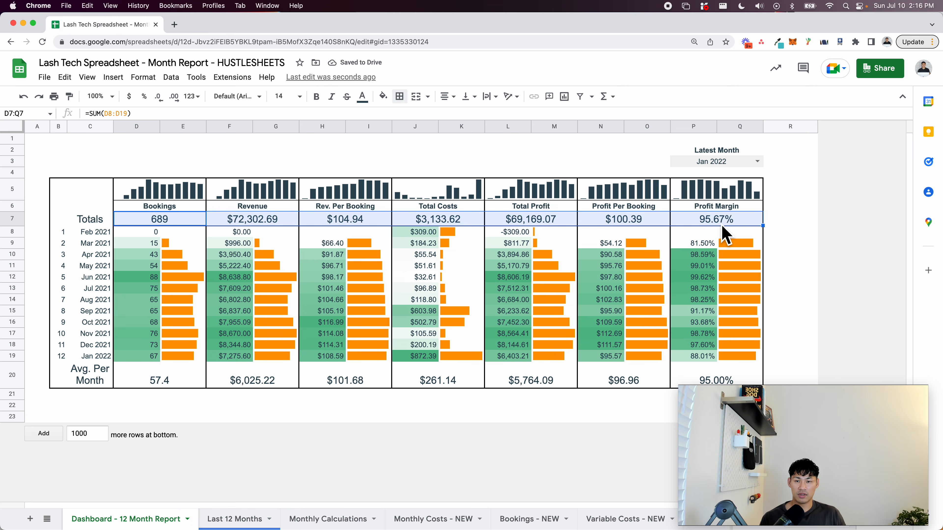
left_click(298, 98)
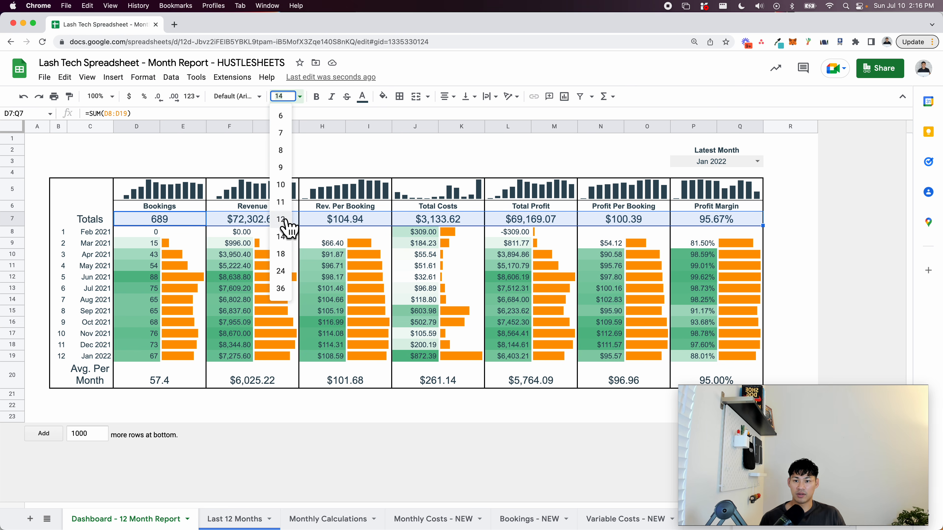
left_click(286, 266)
- Try font size 18 on the Avg. Per Month values in D20:Q20
left_click_drag(152, 374, 701, 396)
left_click(299, 98)
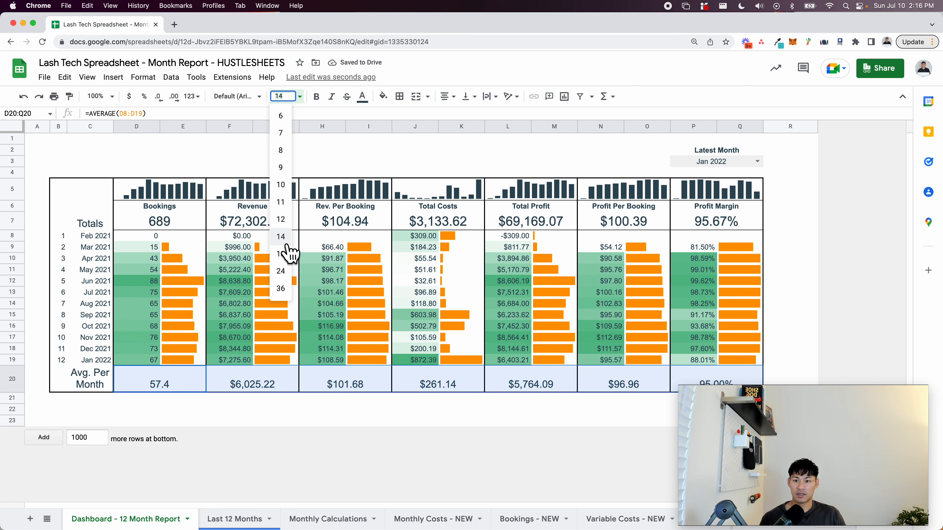
left_click(284, 253)
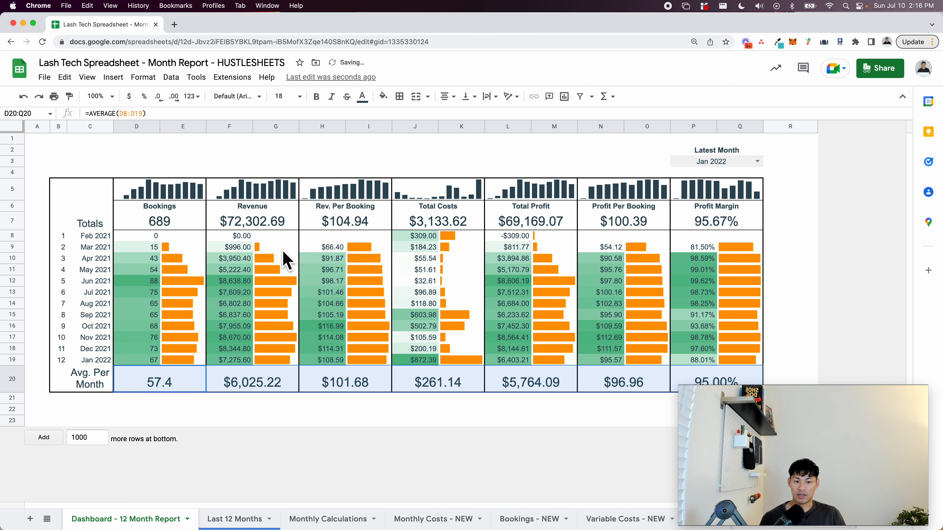
left_click(275, 409)
- Set the font size of the Avg. Per Month values in D20:Q20 to 16
left_click_drag(142, 221, 678, 238)
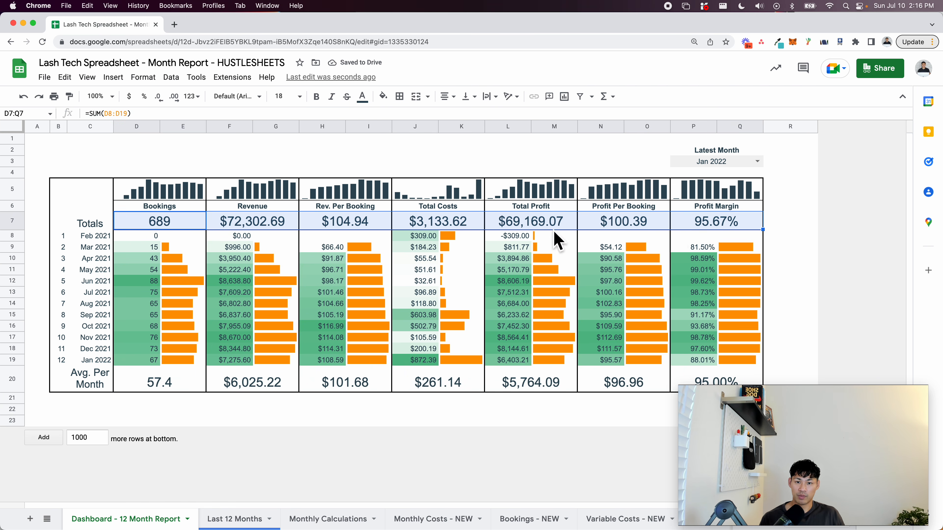
left_click_drag(170, 386, 716, 396)
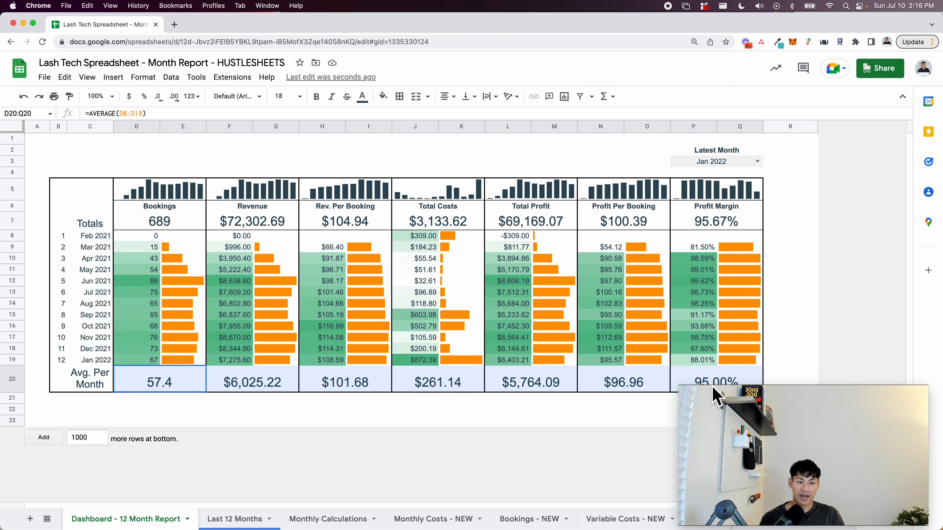
left_click(288, 98)
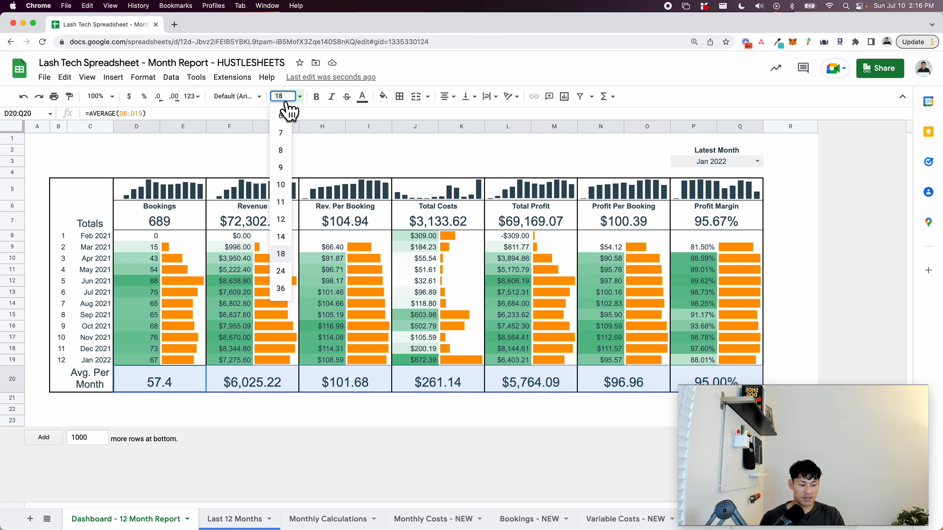
type("16")
key("Return")
left_click(304, 152)
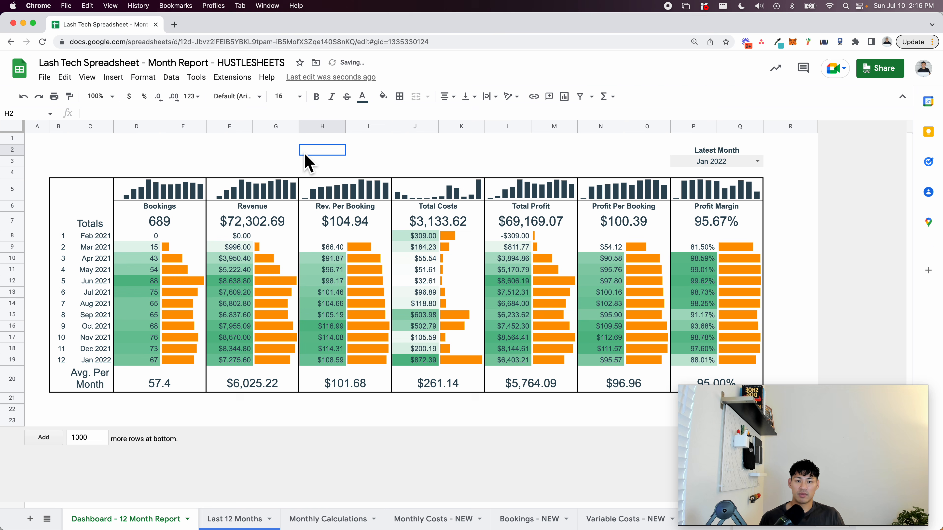
- Add a bottom border under the last month's row D19:Q19 to separate it from the averages
left_click_drag(143, 359, 726, 374)
left_click(400, 97)
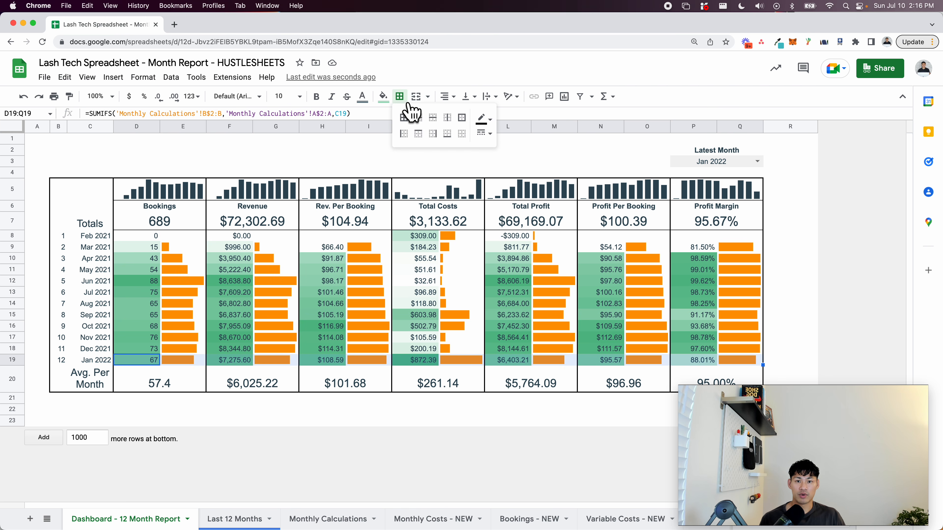
left_click(418, 134)
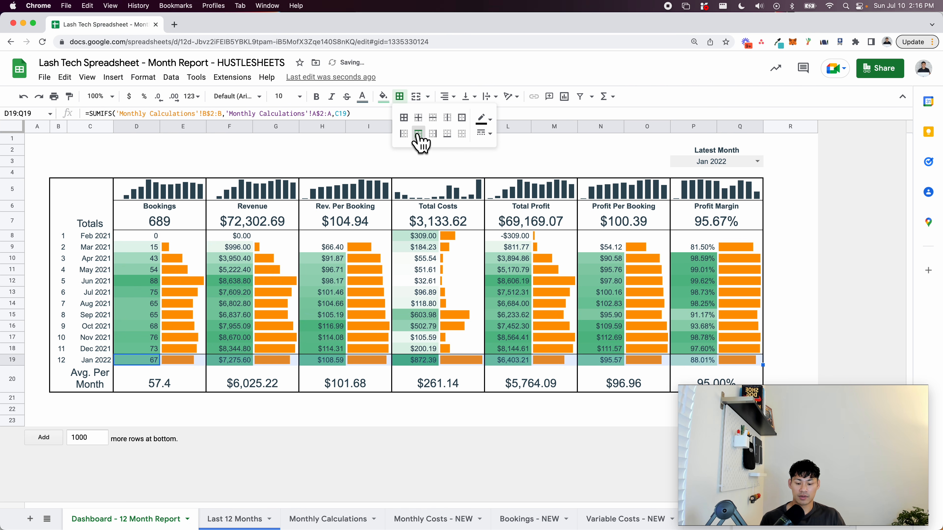
left_click(400, 98)
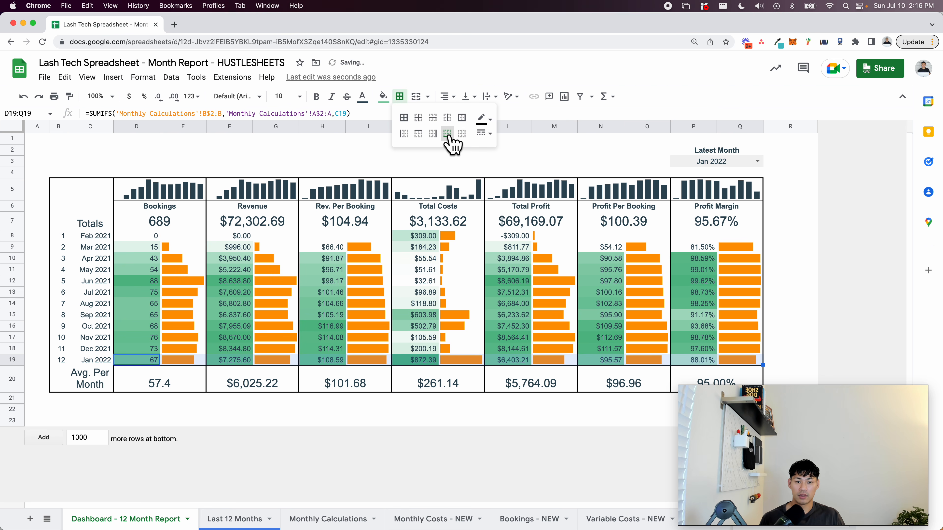
left_click(445, 251)
- Vertically center the Avg. Per Month values in D20:Q20 and the Totals values in D7:Q7
left_click_drag(178, 384, 697, 384)
left_click(474, 98)
left_click(480, 120)
left_click_drag(170, 222, 703, 223)
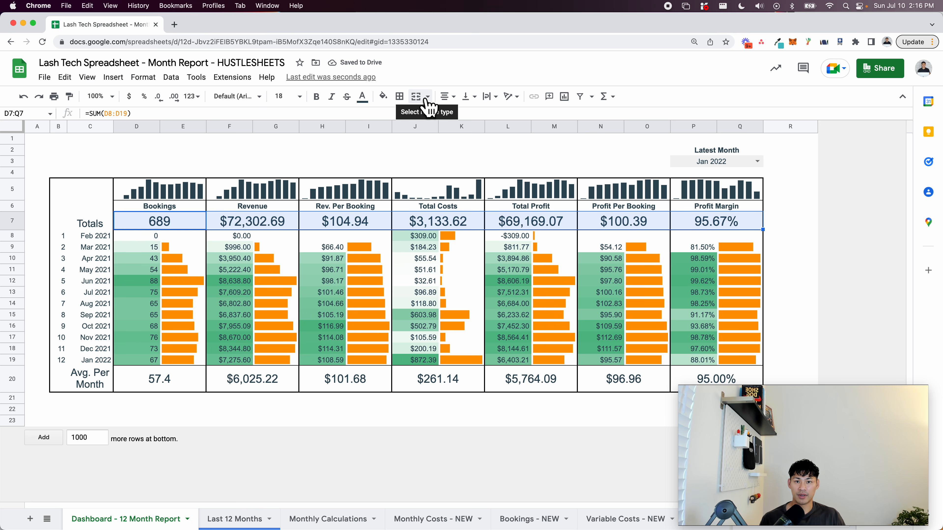
left_click(474, 97)
left_click(480, 119)
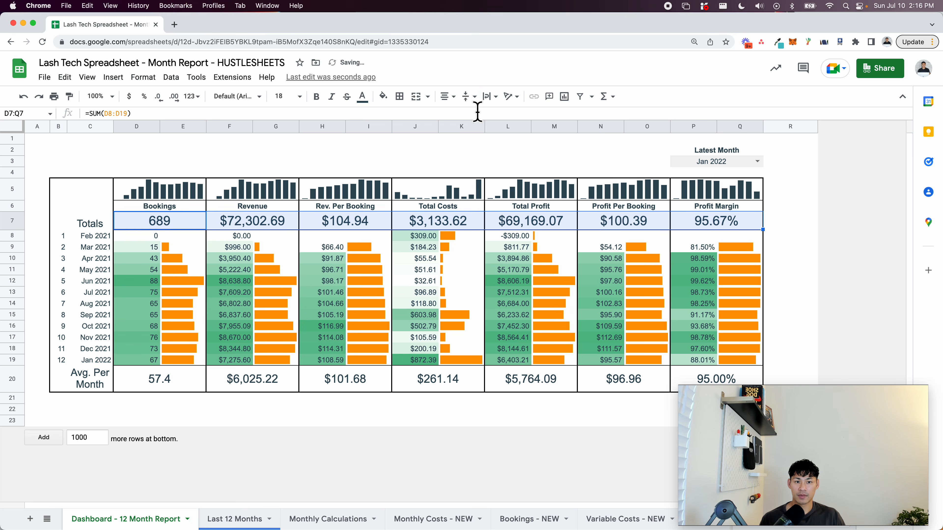
left_click(502, 199)
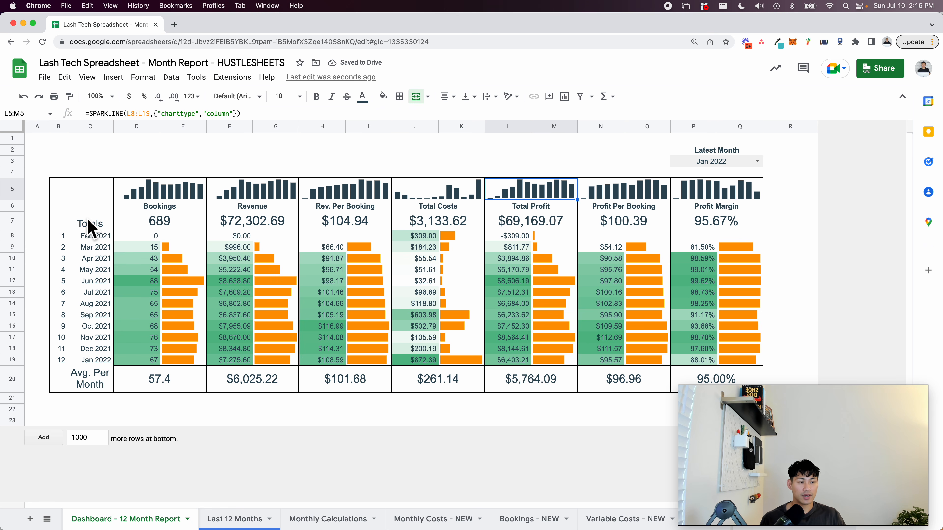
- Add a bottom border under the Totals label cells B7:C7
left_click(59, 223)
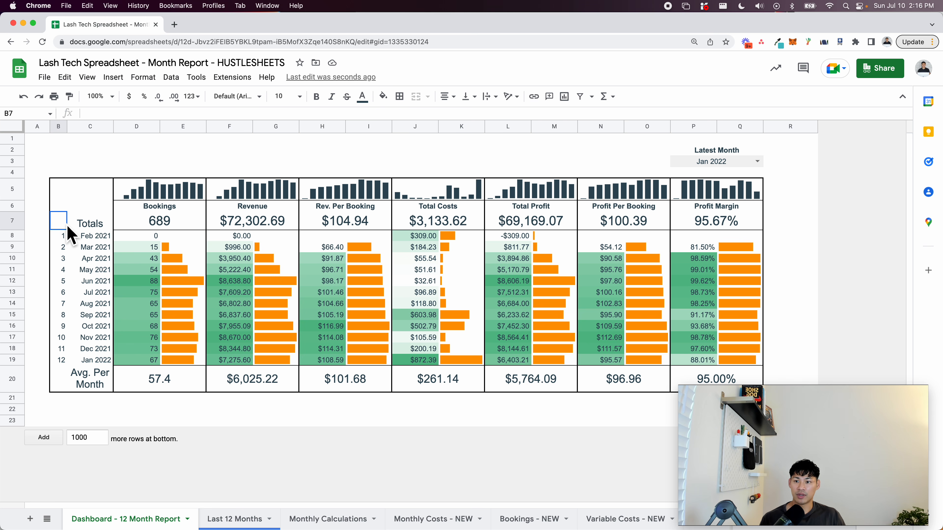
left_click_drag(61, 228, 110, 228)
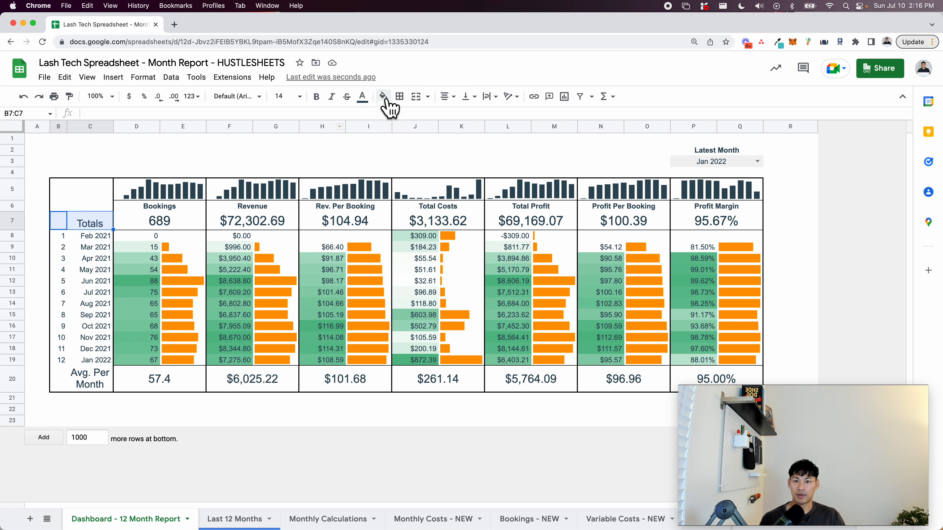
left_click(399, 96)
left_click(447, 133)
left_click(427, 198)
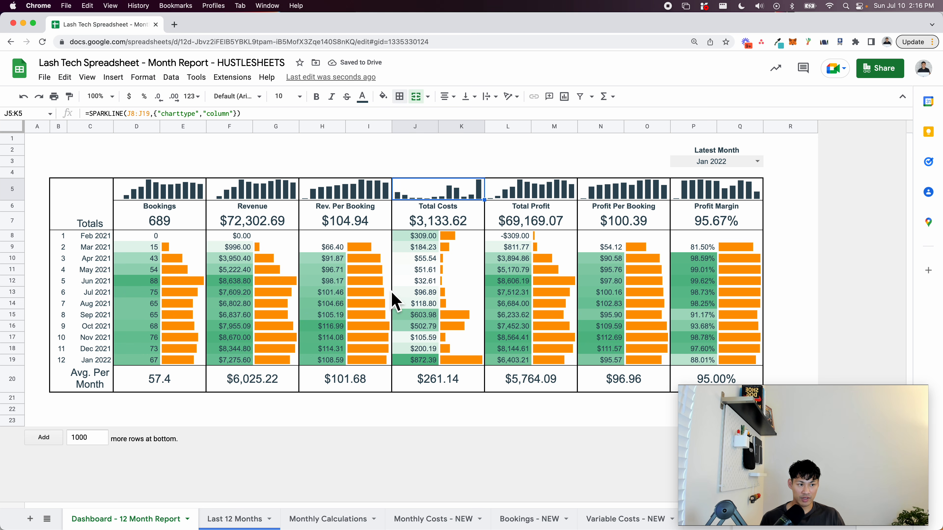
- Add a top border to the Avg. Per Month label cell C20 and the neighbouring cell B20
left_click(85, 383)
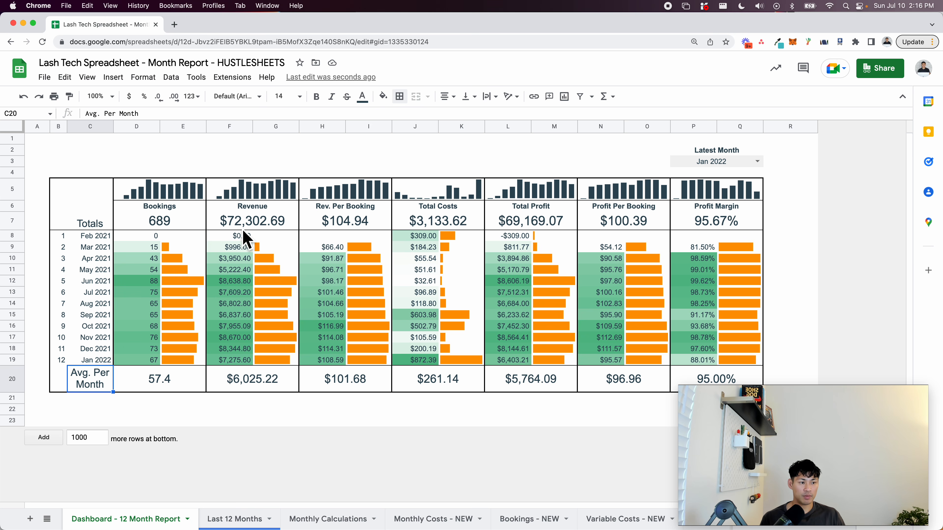
left_click(400, 97)
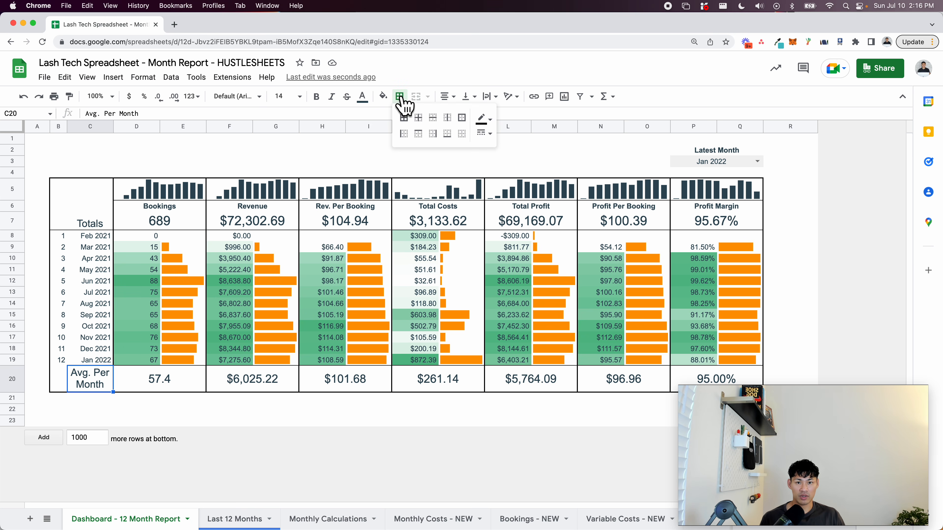
left_click(418, 134)
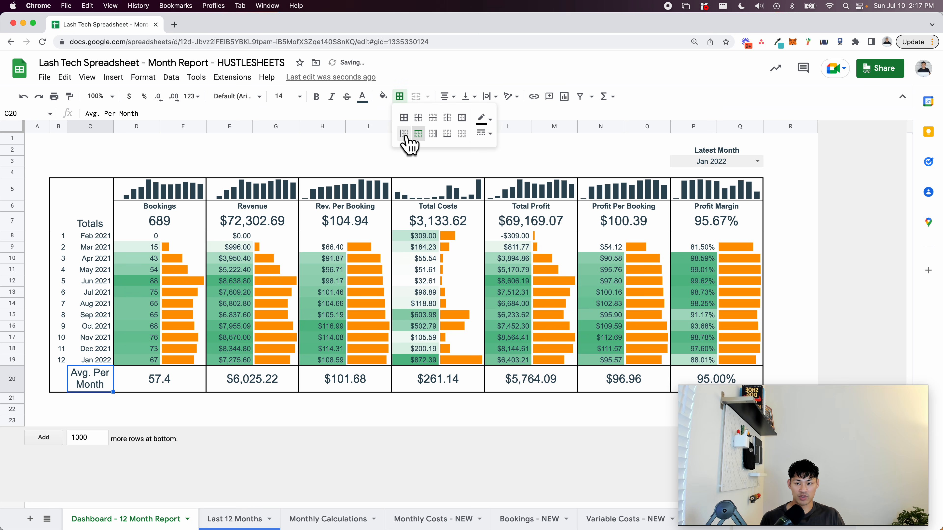
left_click(61, 388)
left_click(399, 97)
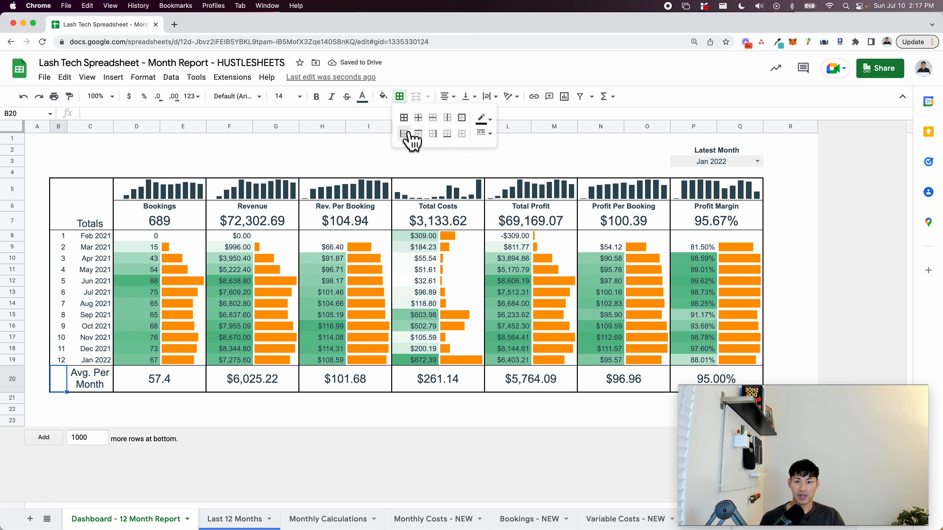
left_click(372, 246)
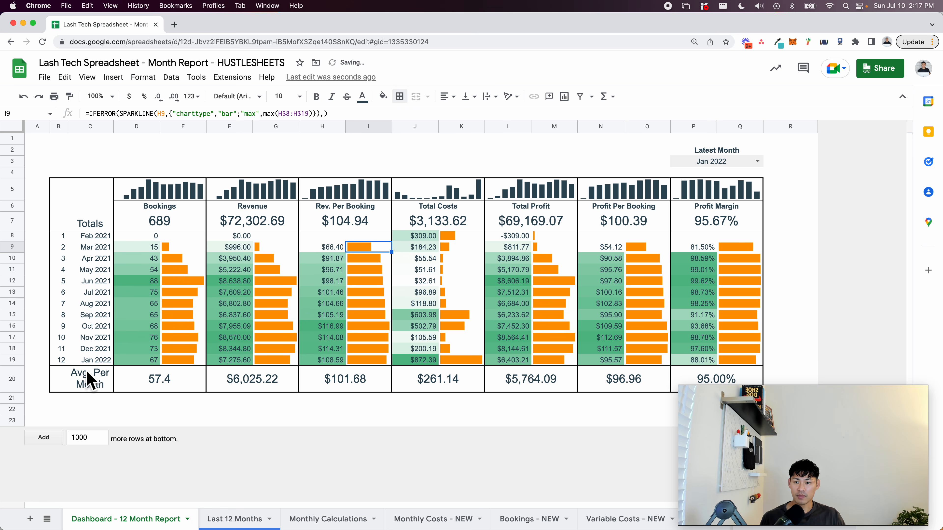
left_click(89, 383)
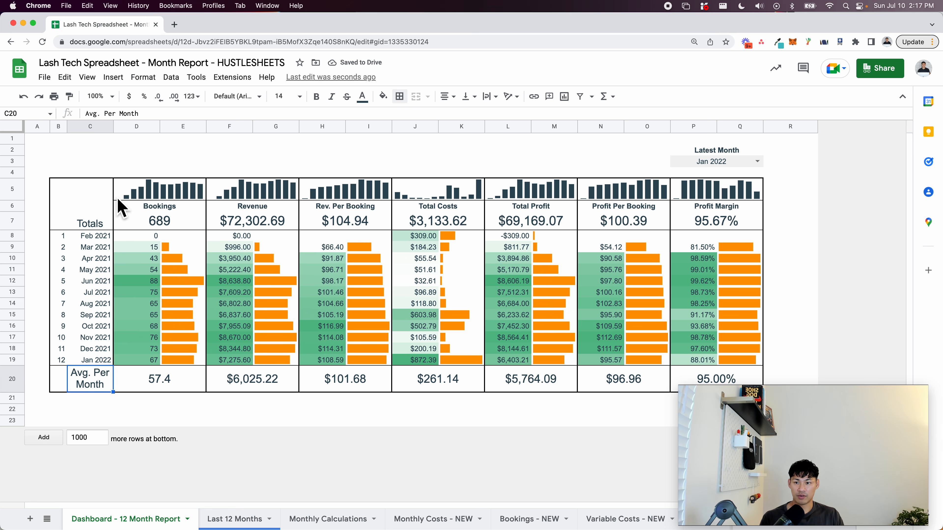
- Set the font size of the Totals label C7 and the Avg. Per Month label C20 to 12
left_click(104, 224, "super")
left_click(289, 100)
key("Return")
left_click(300, 98)
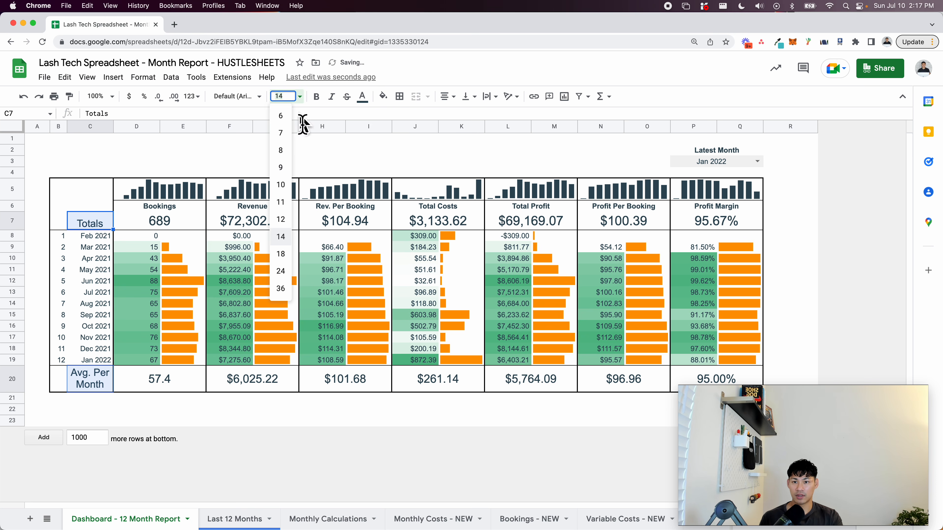
left_click(294, 232)
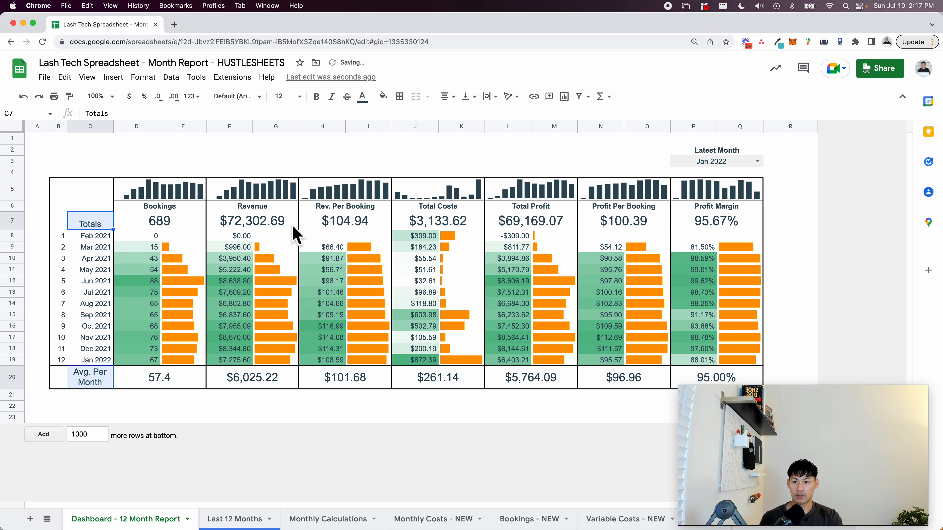
left_click(293, 227)
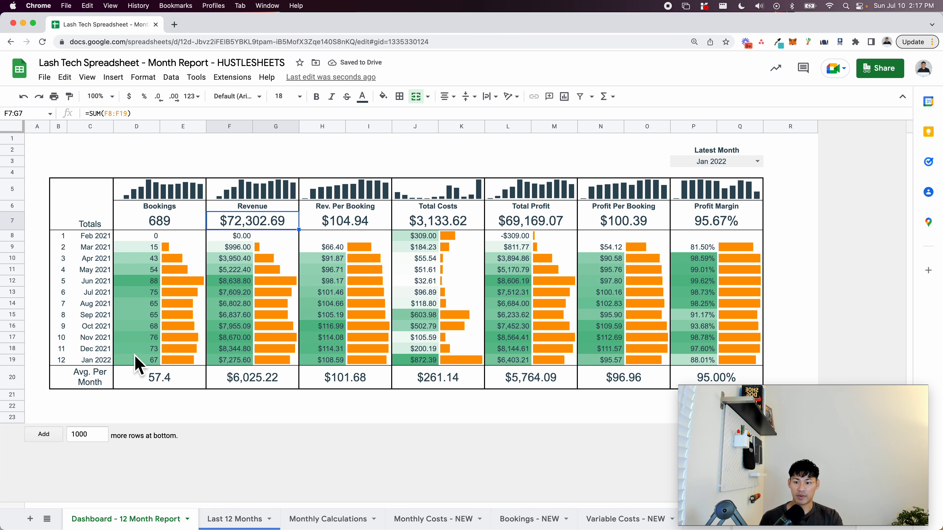
- Right-align the Avg. Per Month label in C20 and the Totals label in C7
left_click(104, 383)
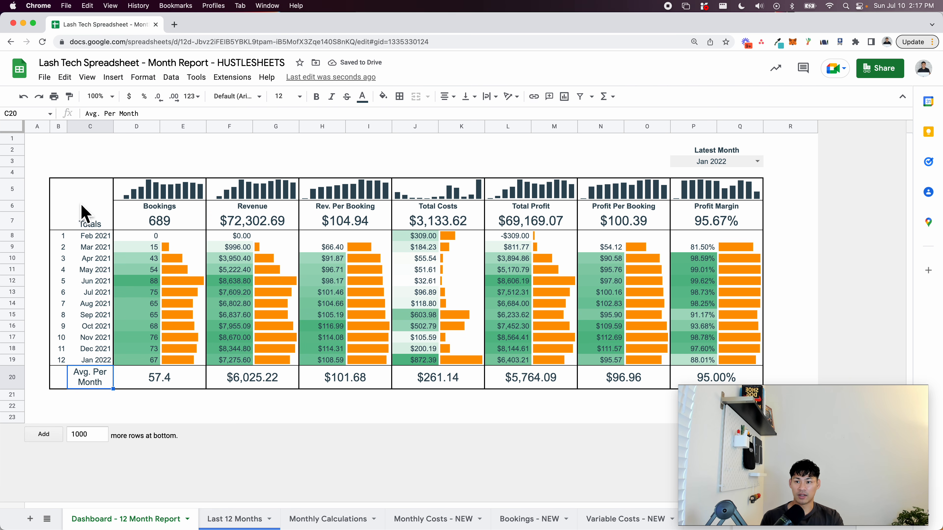
left_click(84, 212, "super")
left_click(449, 96)
left_click(475, 118)
left_click(468, 150)
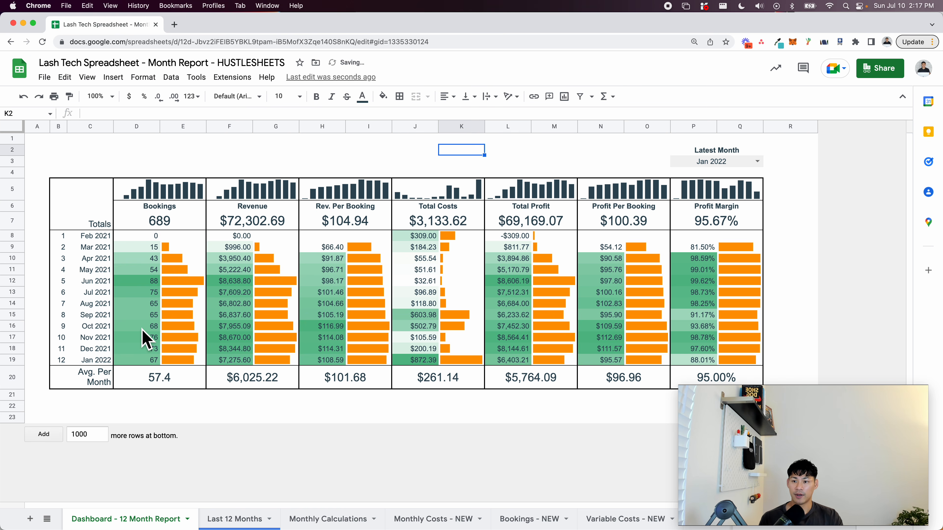
- Set the Totals and Avg. Per Month labels in C7 and C20 to font size 10 and make them bold
left_click(98, 386)
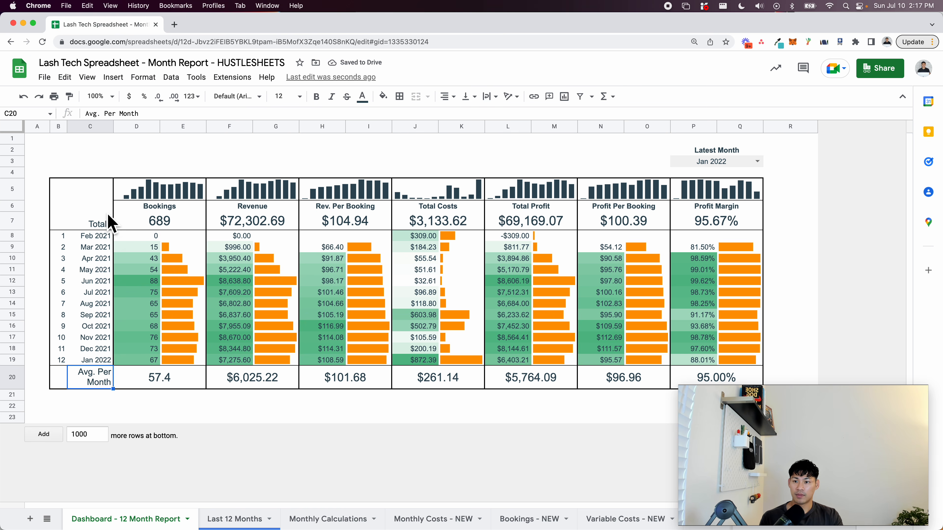
left_click(102, 222, "super")
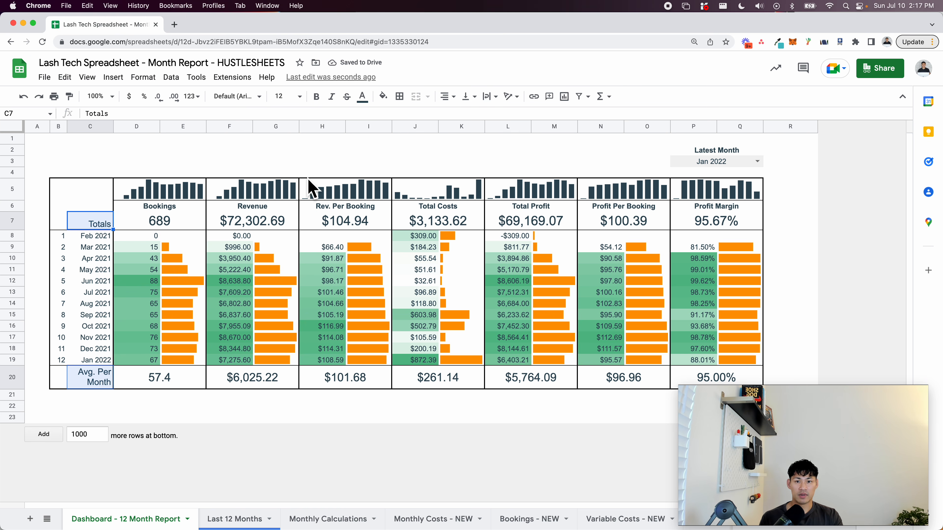
left_click(300, 97)
left_click(289, 191)
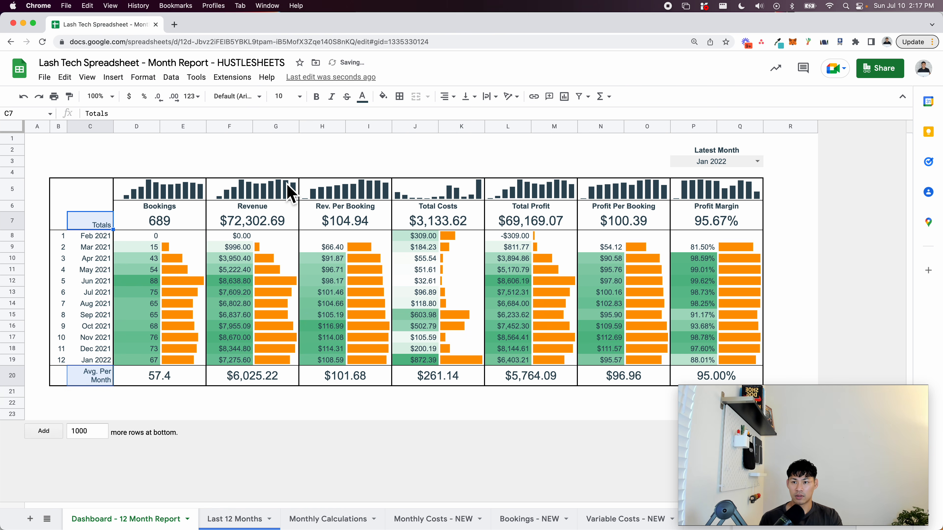
key("Escape")
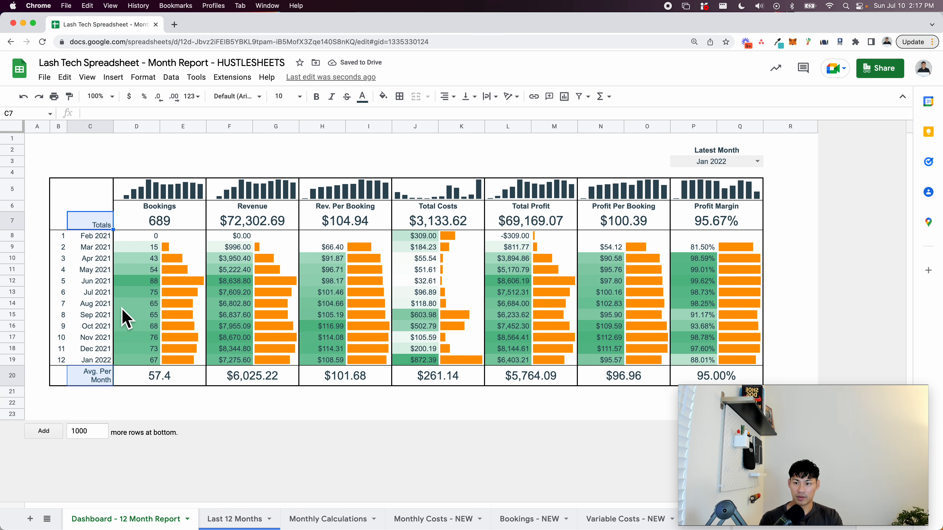
key("Escape")
key("super+b")
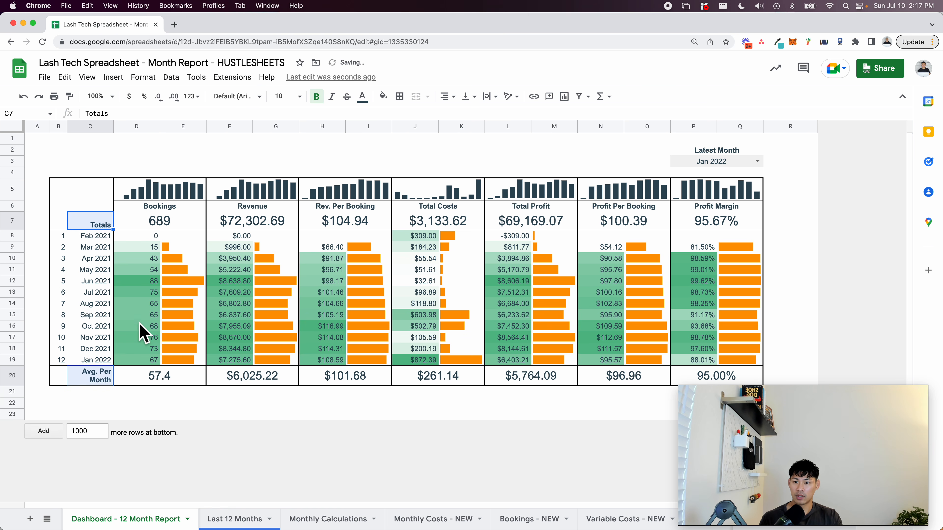
left_click(151, 338)
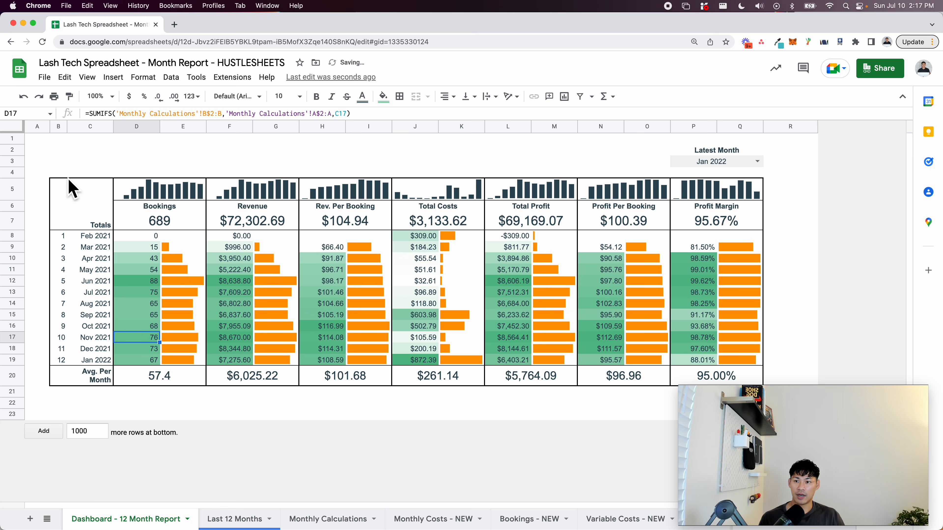
- Narrow month column C to fit the dates closely and slightly widen the numbering column B
left_click_drag(68, 127, 101, 128)
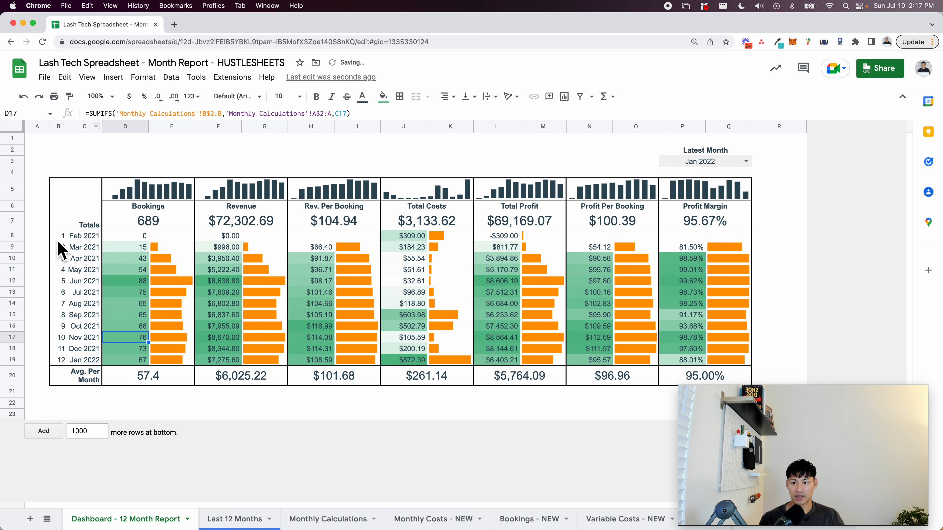
left_click(64, 236)
key("Return")
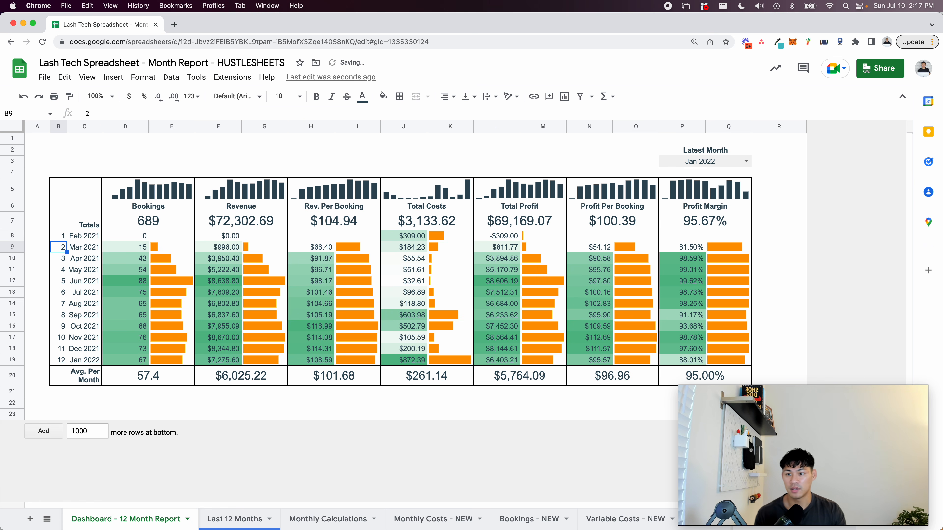
key("Down")
key("Up")
key("Up")
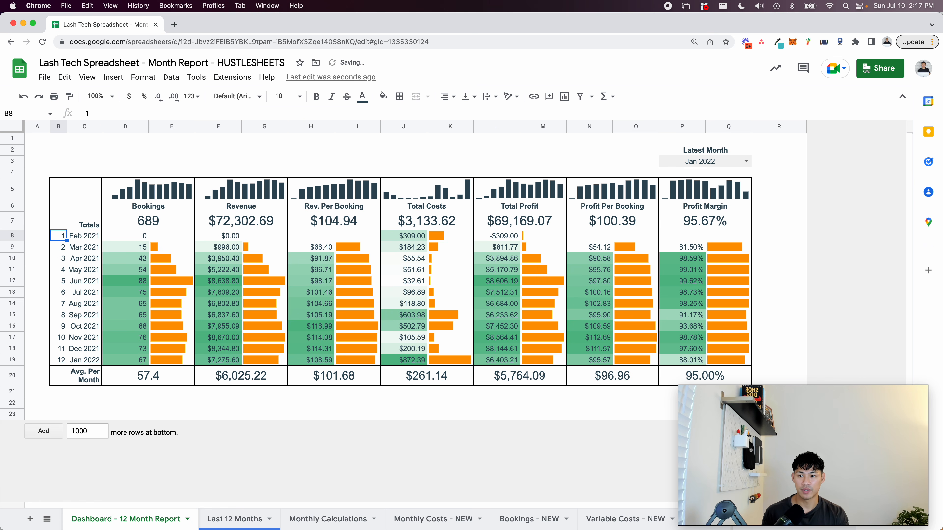
left_click_drag(66, 129, 73, 132)
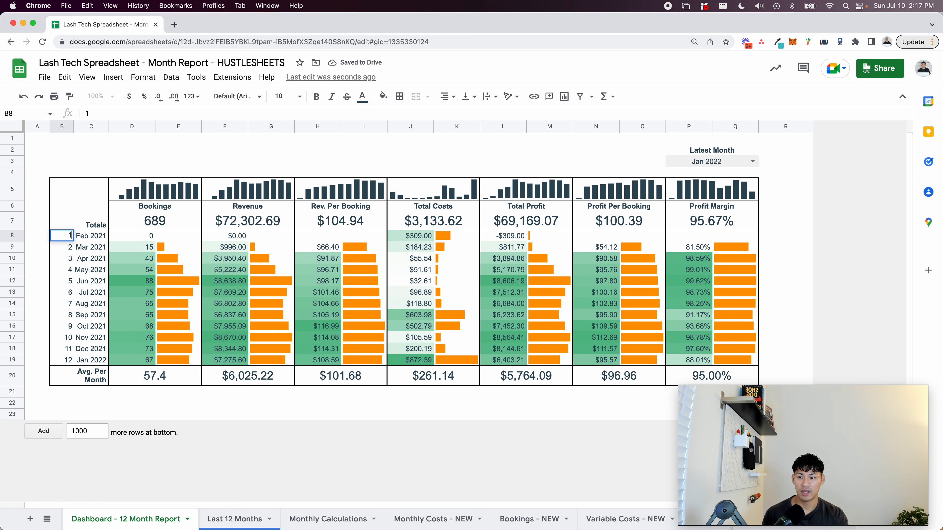
- Apply the custom number format #. to the row numbers in B8:B19
key("super+equal")
left_click_drag(82, 262, 87, 406)
left_click(159, 80)
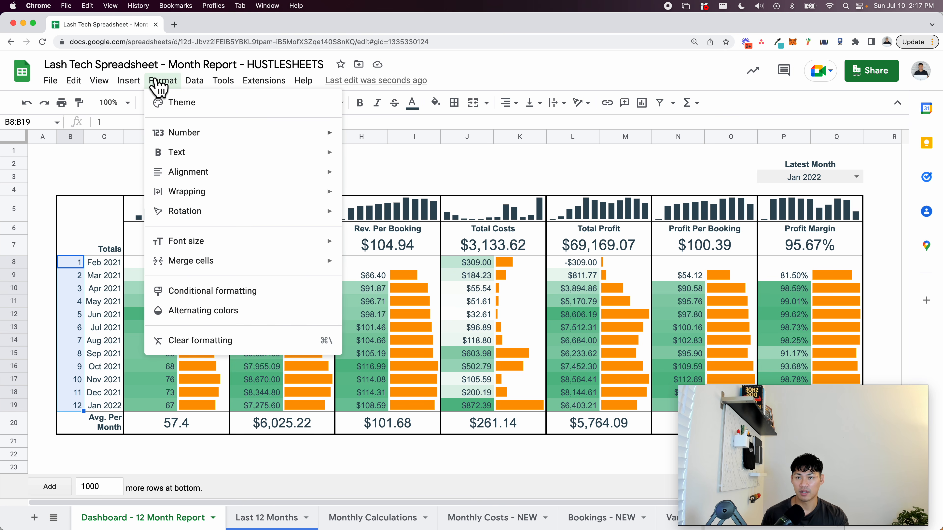
mouse_move(213, 134)
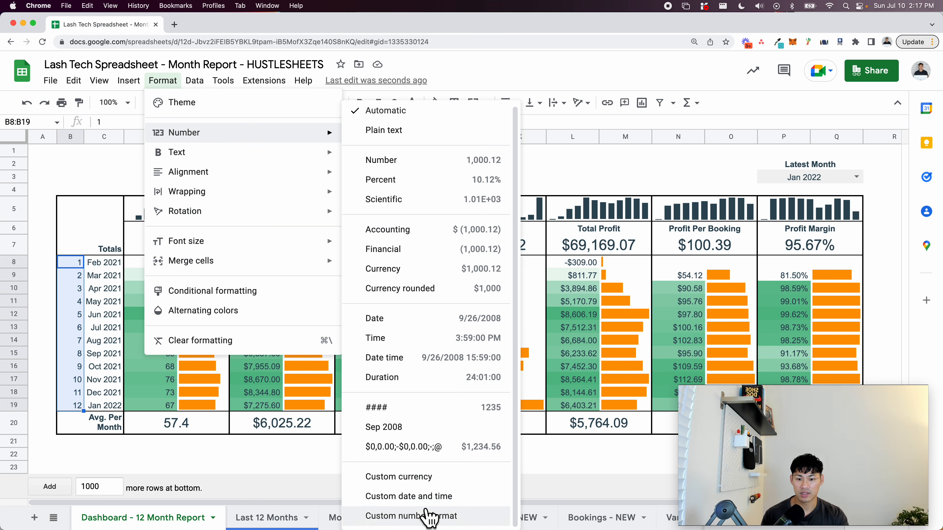
left_click(430, 515)
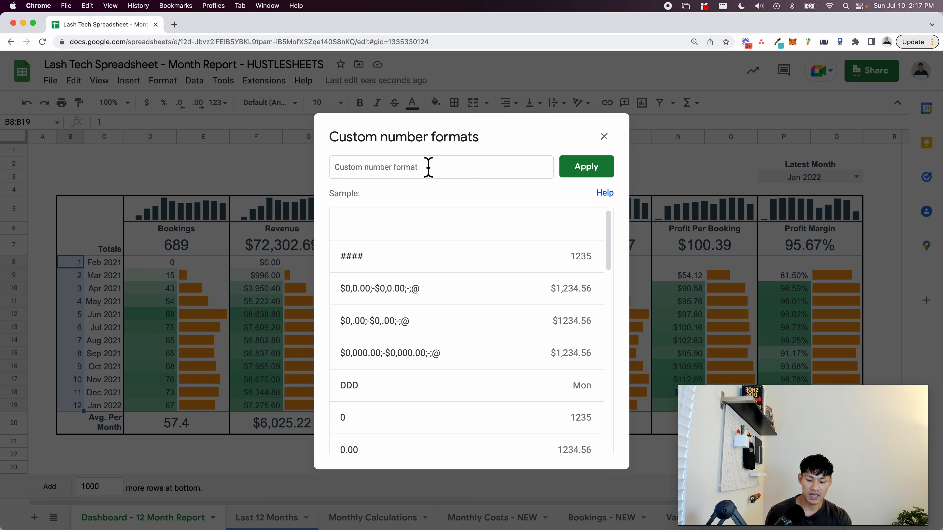
type("#.")
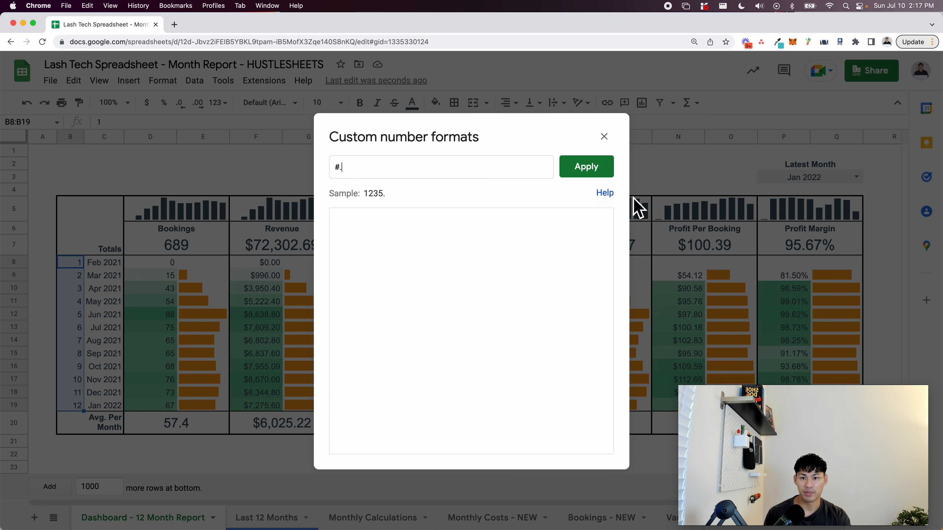
left_click(587, 172)
left_click(260, 303)
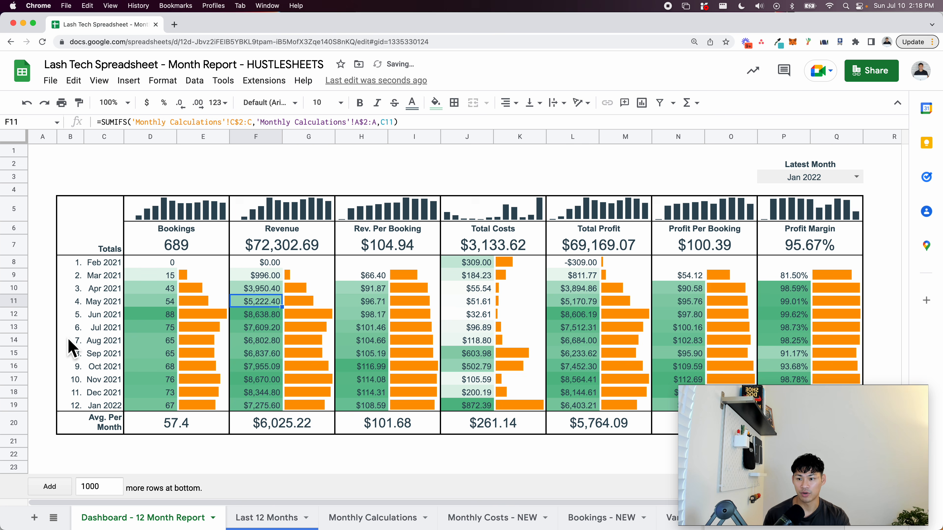
- Apply alternating colors in the default grey style without a header to the numbers and months in B8:C19
left_click_drag(76, 262, 79, 288)
left_click_drag(100, 330, 112, 410)
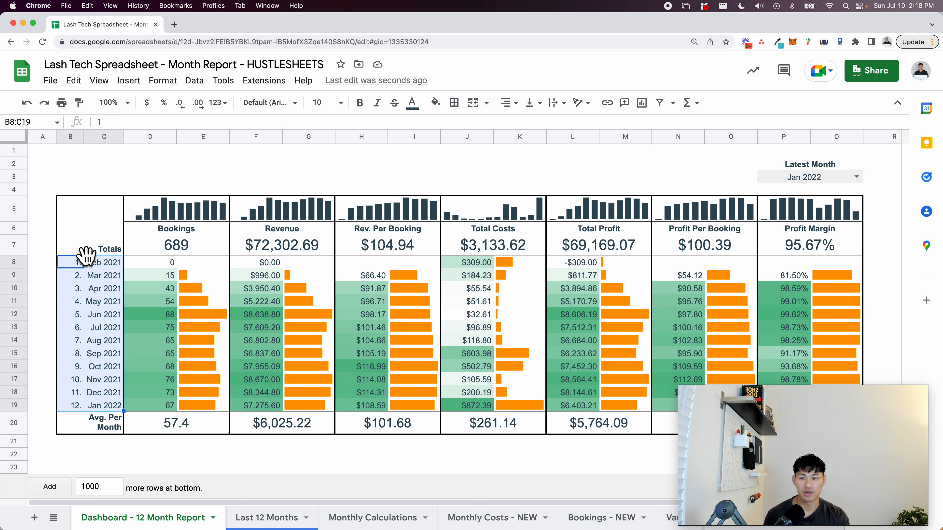
left_click(160, 81)
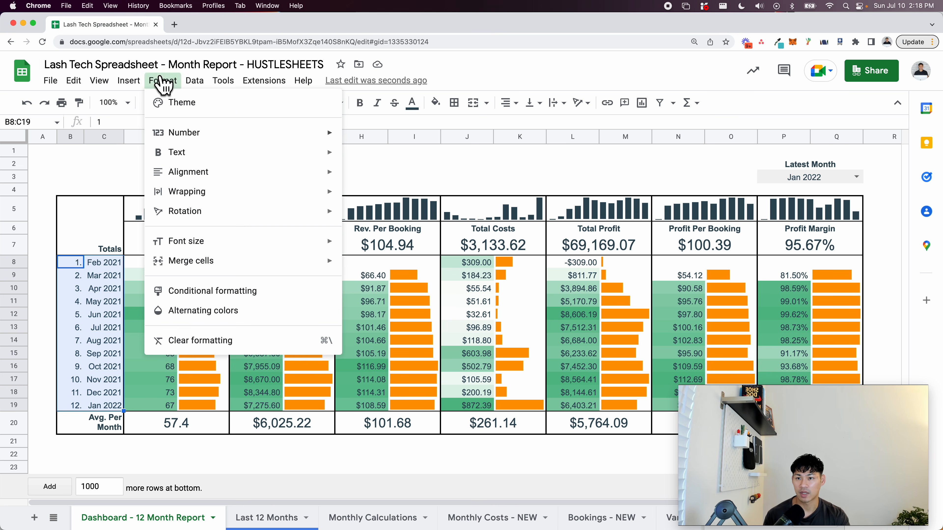
left_click(204, 310)
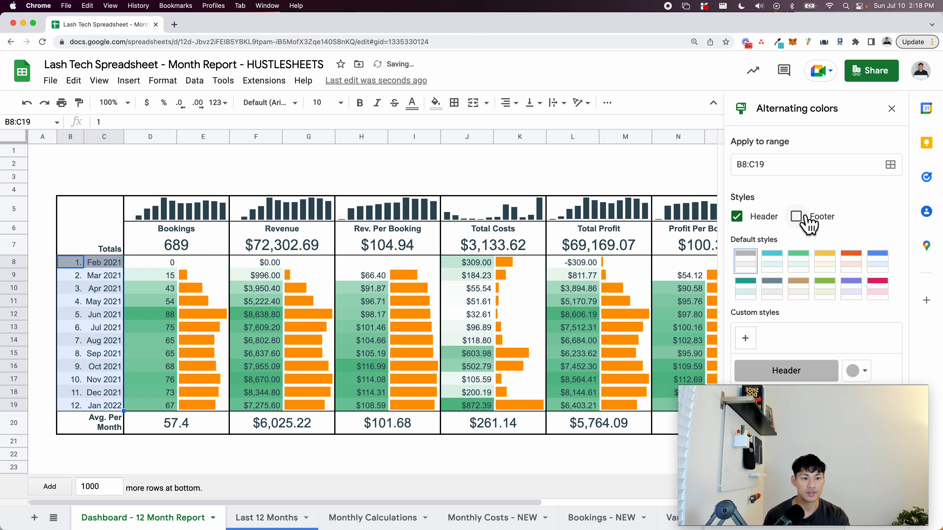
left_click(737, 216)
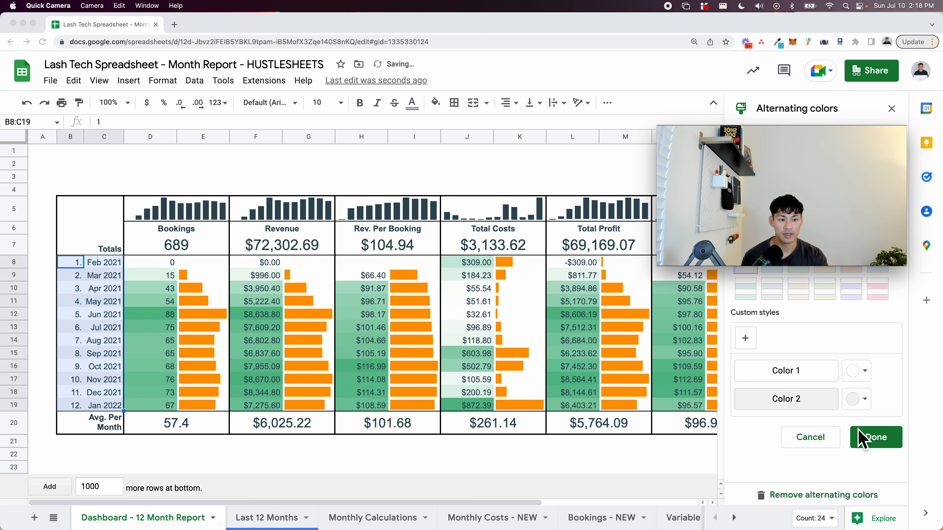
left_click(885, 442)
left_click_drag(736, 189, 767, 444)
left_click(467, 290)
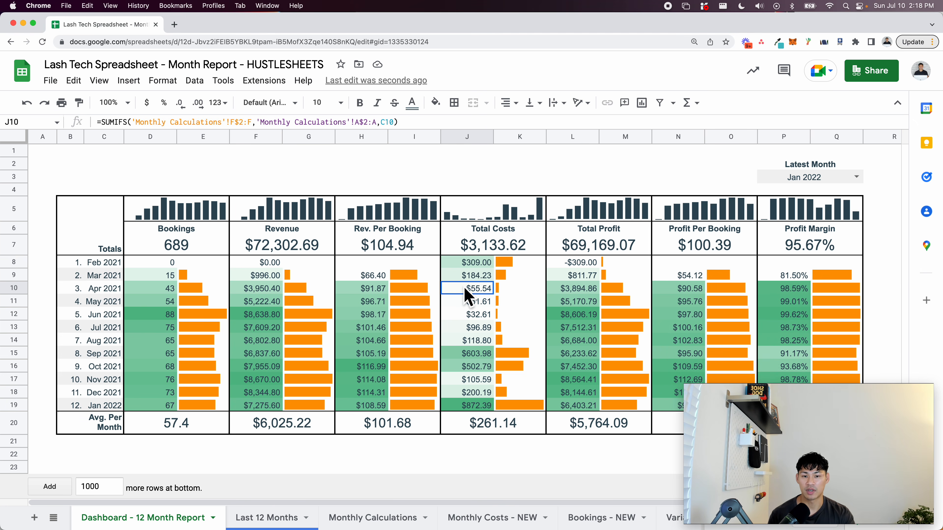
- Set the Latest Month dropdown to June 2022 (6/1/2022)
left_click(460, 340)
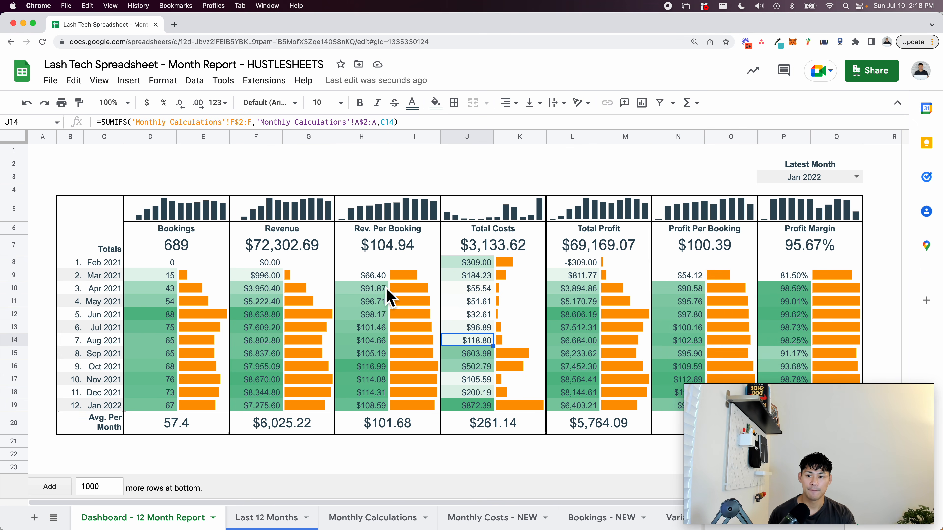
left_click(378, 315)
left_click(855, 177)
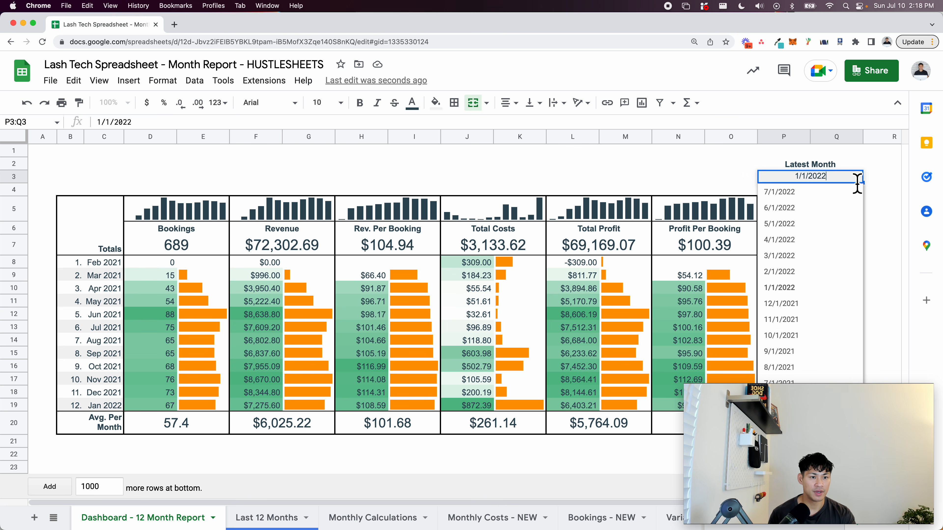
left_click(830, 213)
left_click(648, 177)
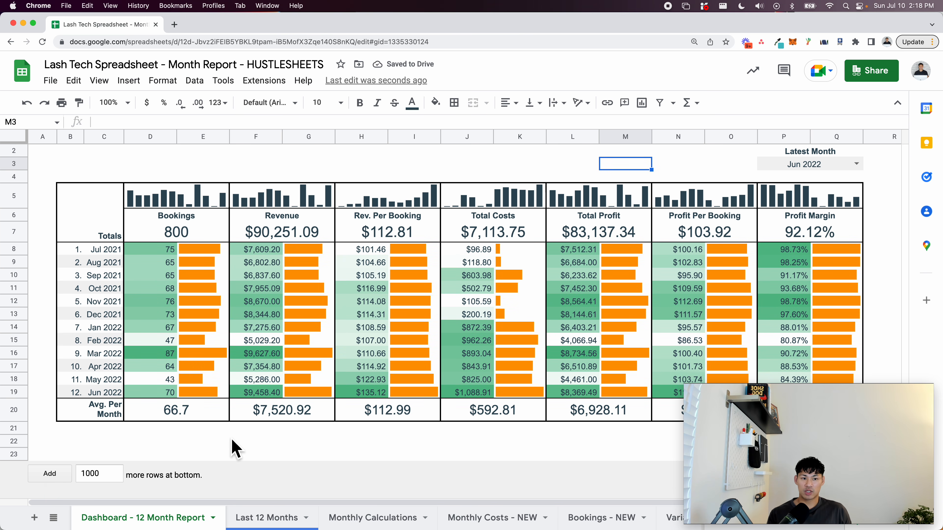
- Compare the new dashboard with the Last 12 Months sheet, and review its Avg. Per Month row and Latest Month cell
left_click(248, 521)
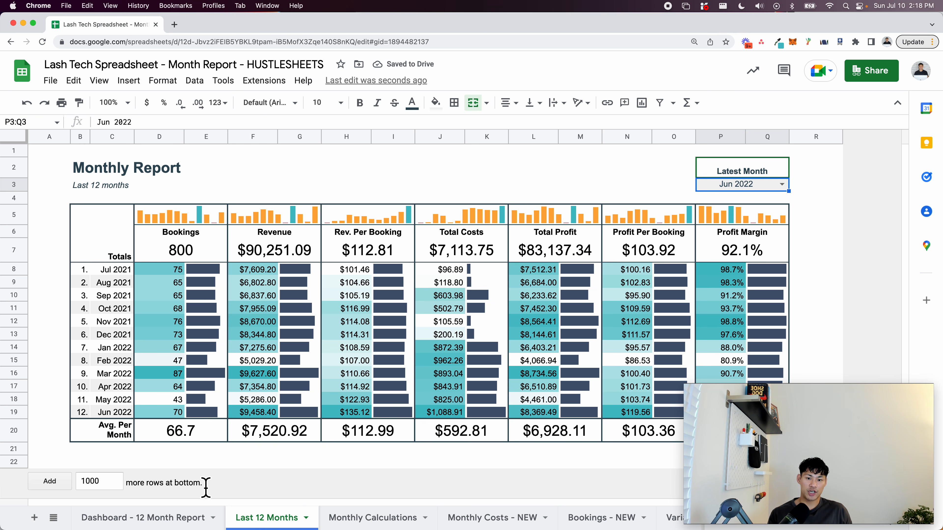
left_click(189, 518)
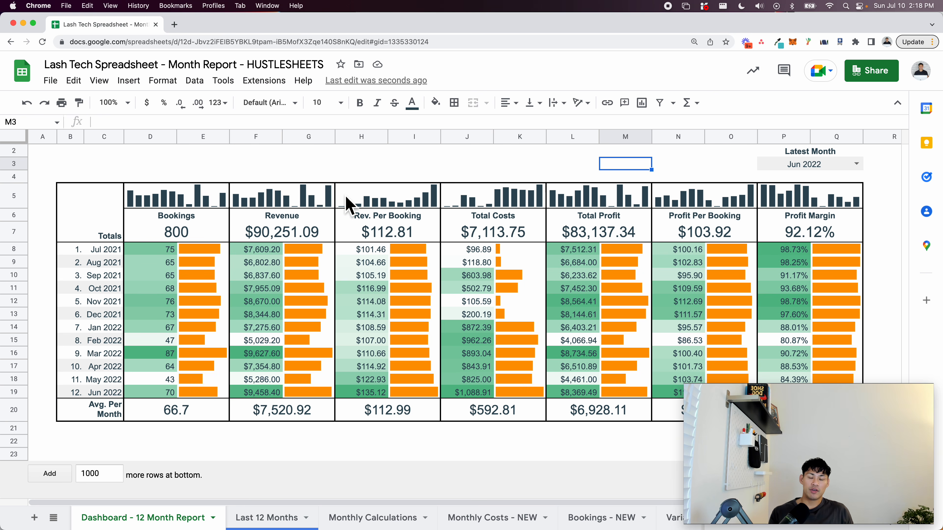
left_click(354, 179)
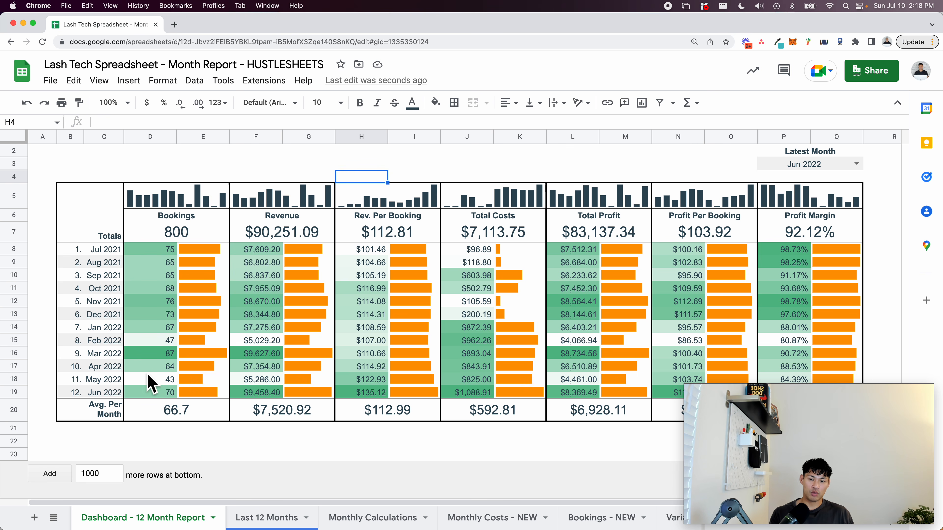
left_click_drag(112, 412, 681, 420)
left_click_drag(757, 420, 801, 415)
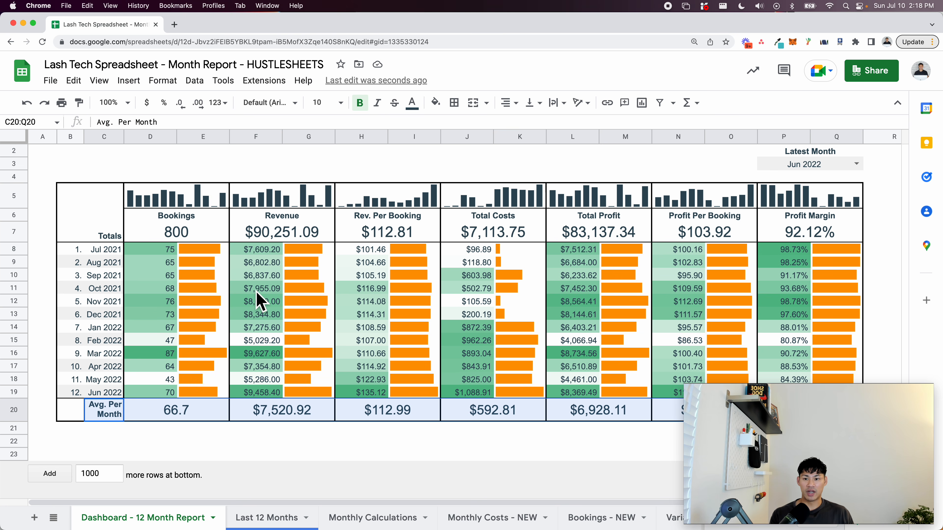
left_click(256, 302)
left_click(797, 166)
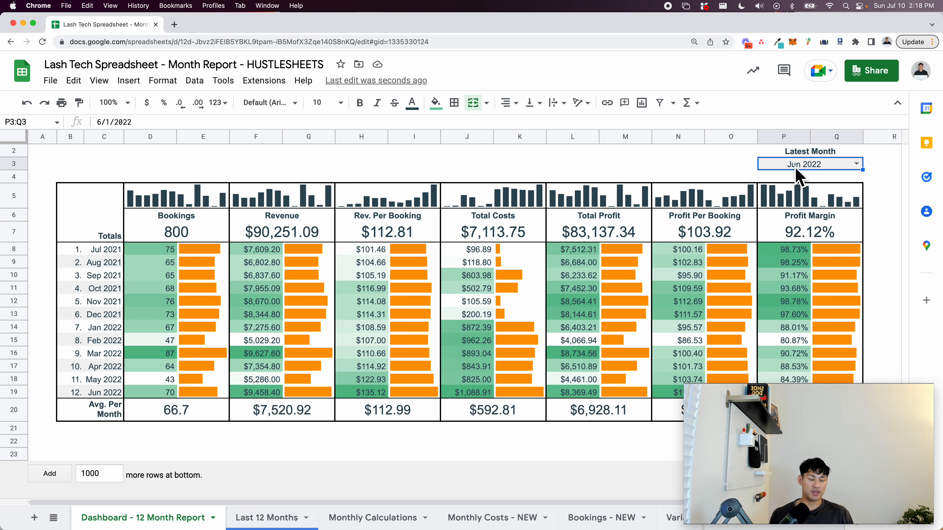
left_click(729, 171)
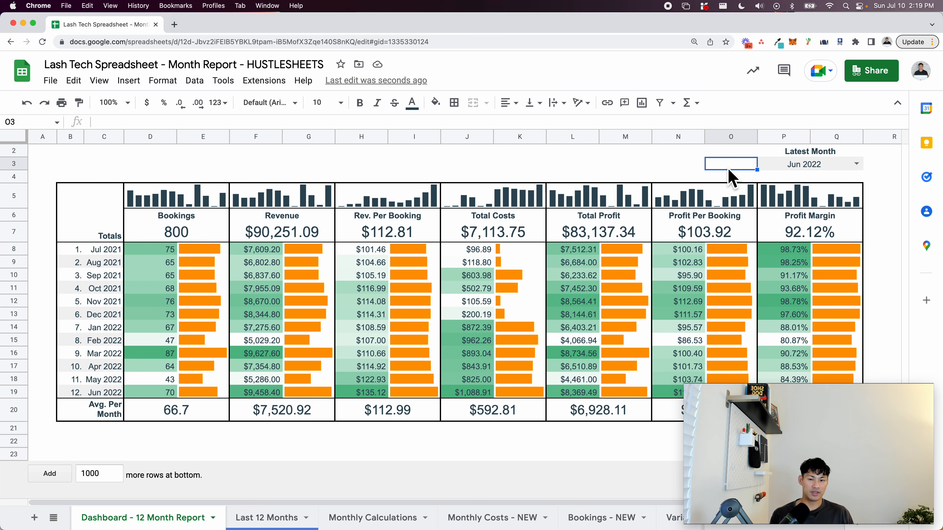
left_click_drag(118, 405, 629, 423)
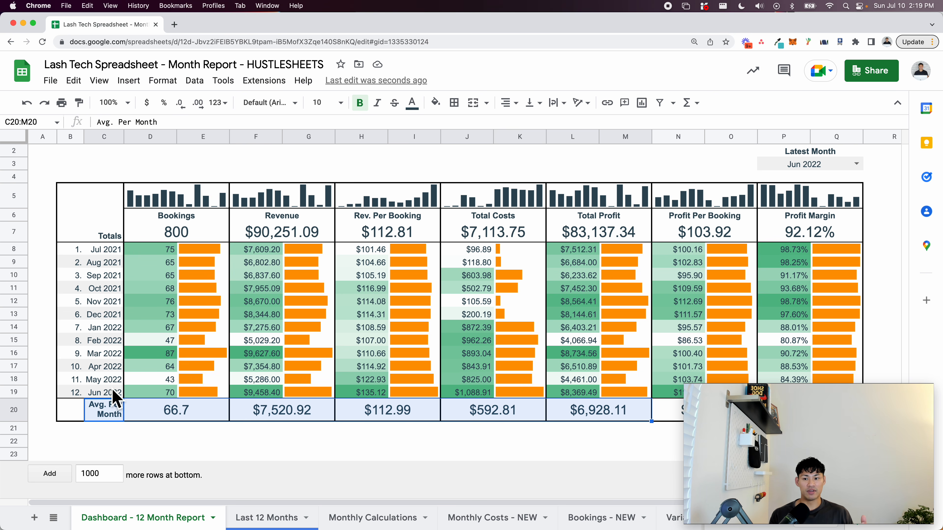
left_click(196, 459)
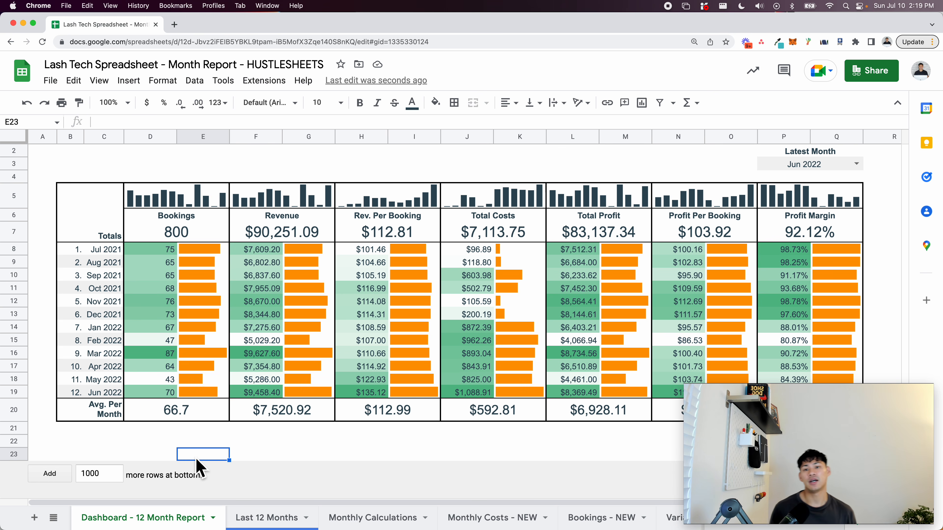